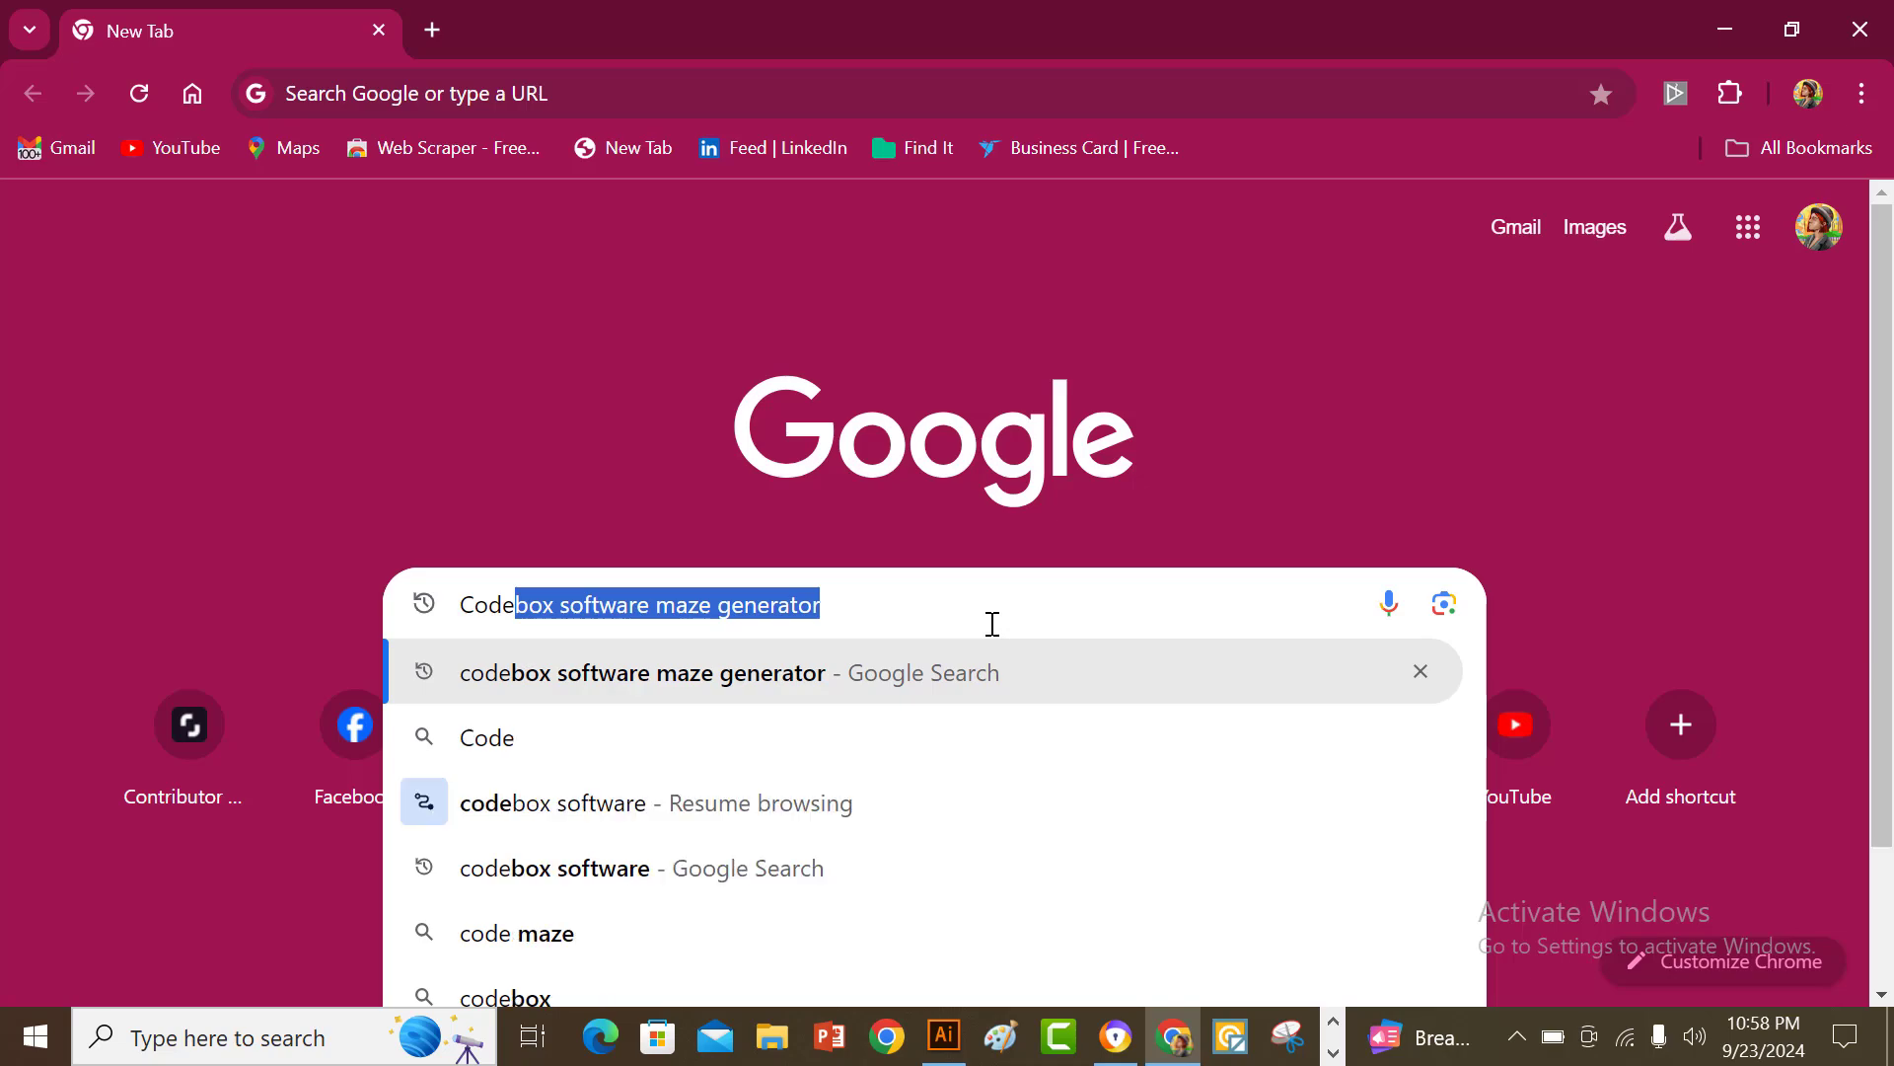
# - Search Google for "codebox software maze generator" and open the Codebox Software Maze Generator page from the results
pyautogui.write('box')
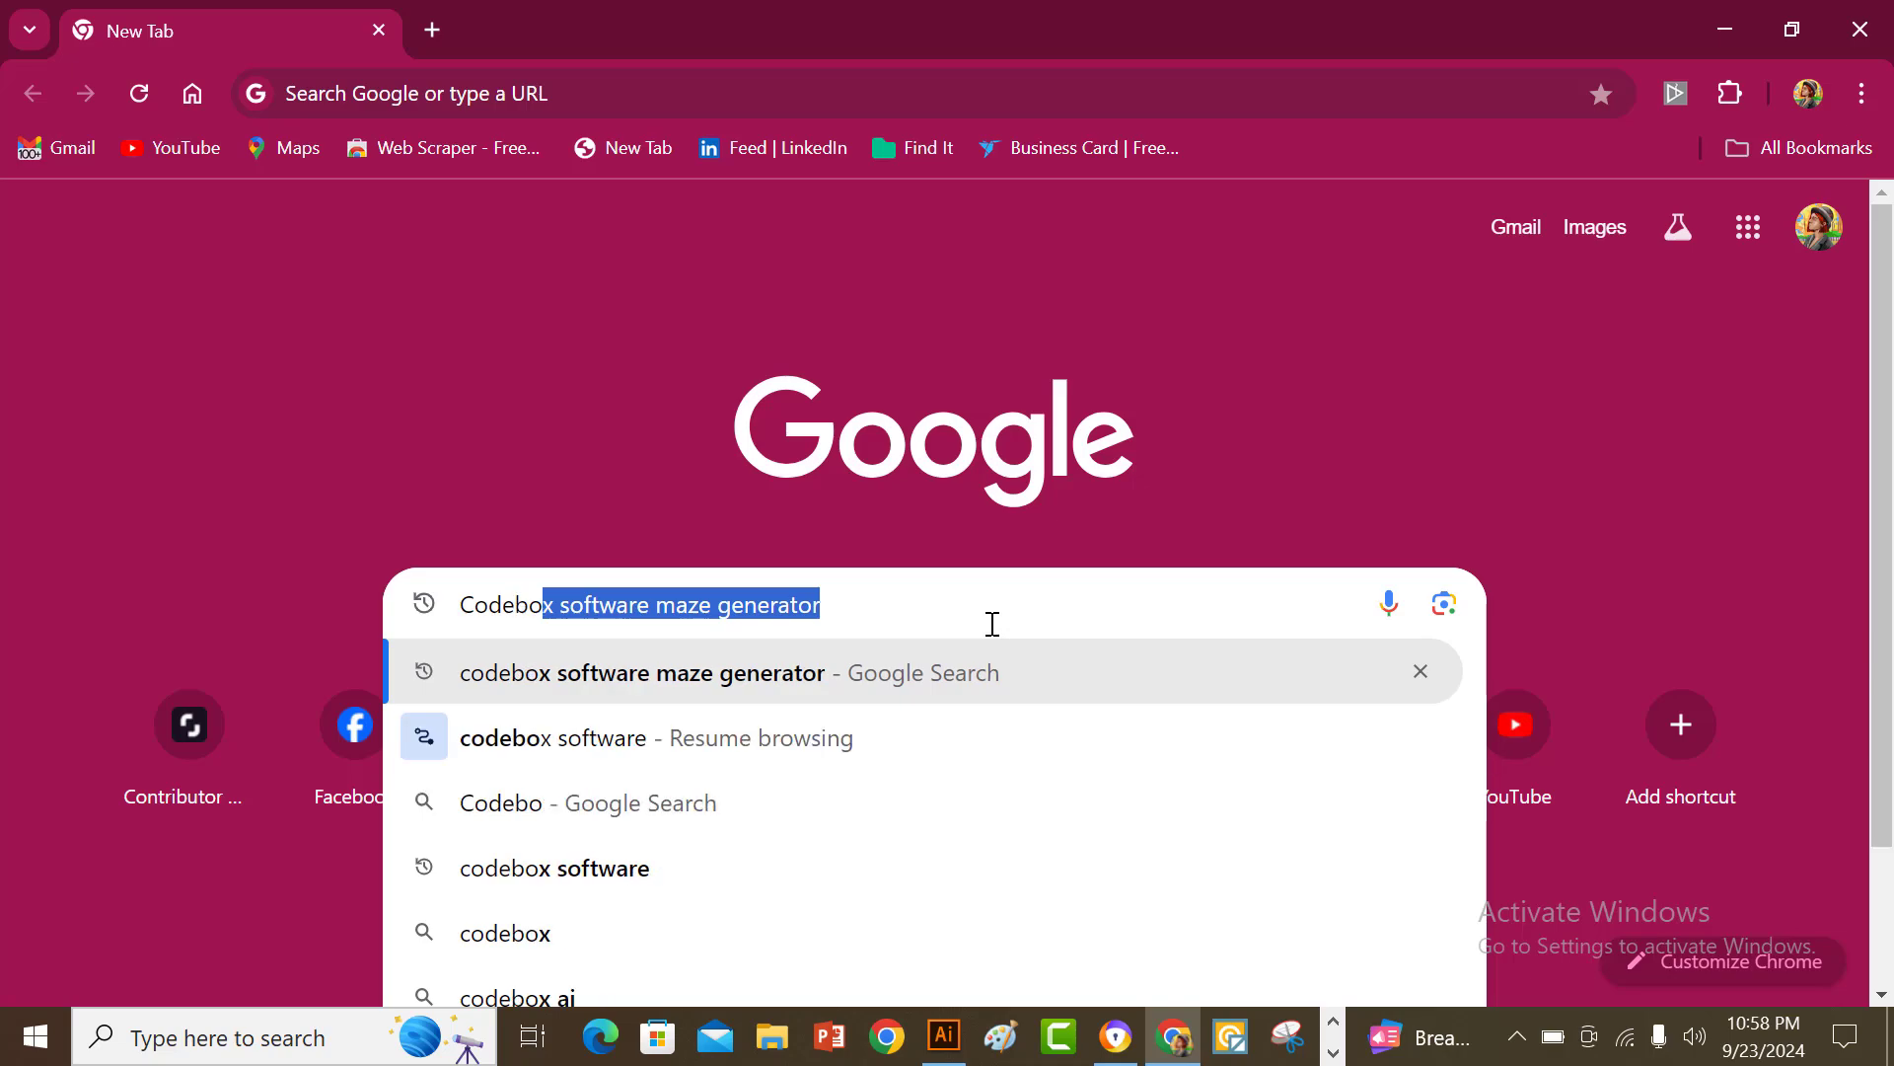
pyautogui.click(679, 675)
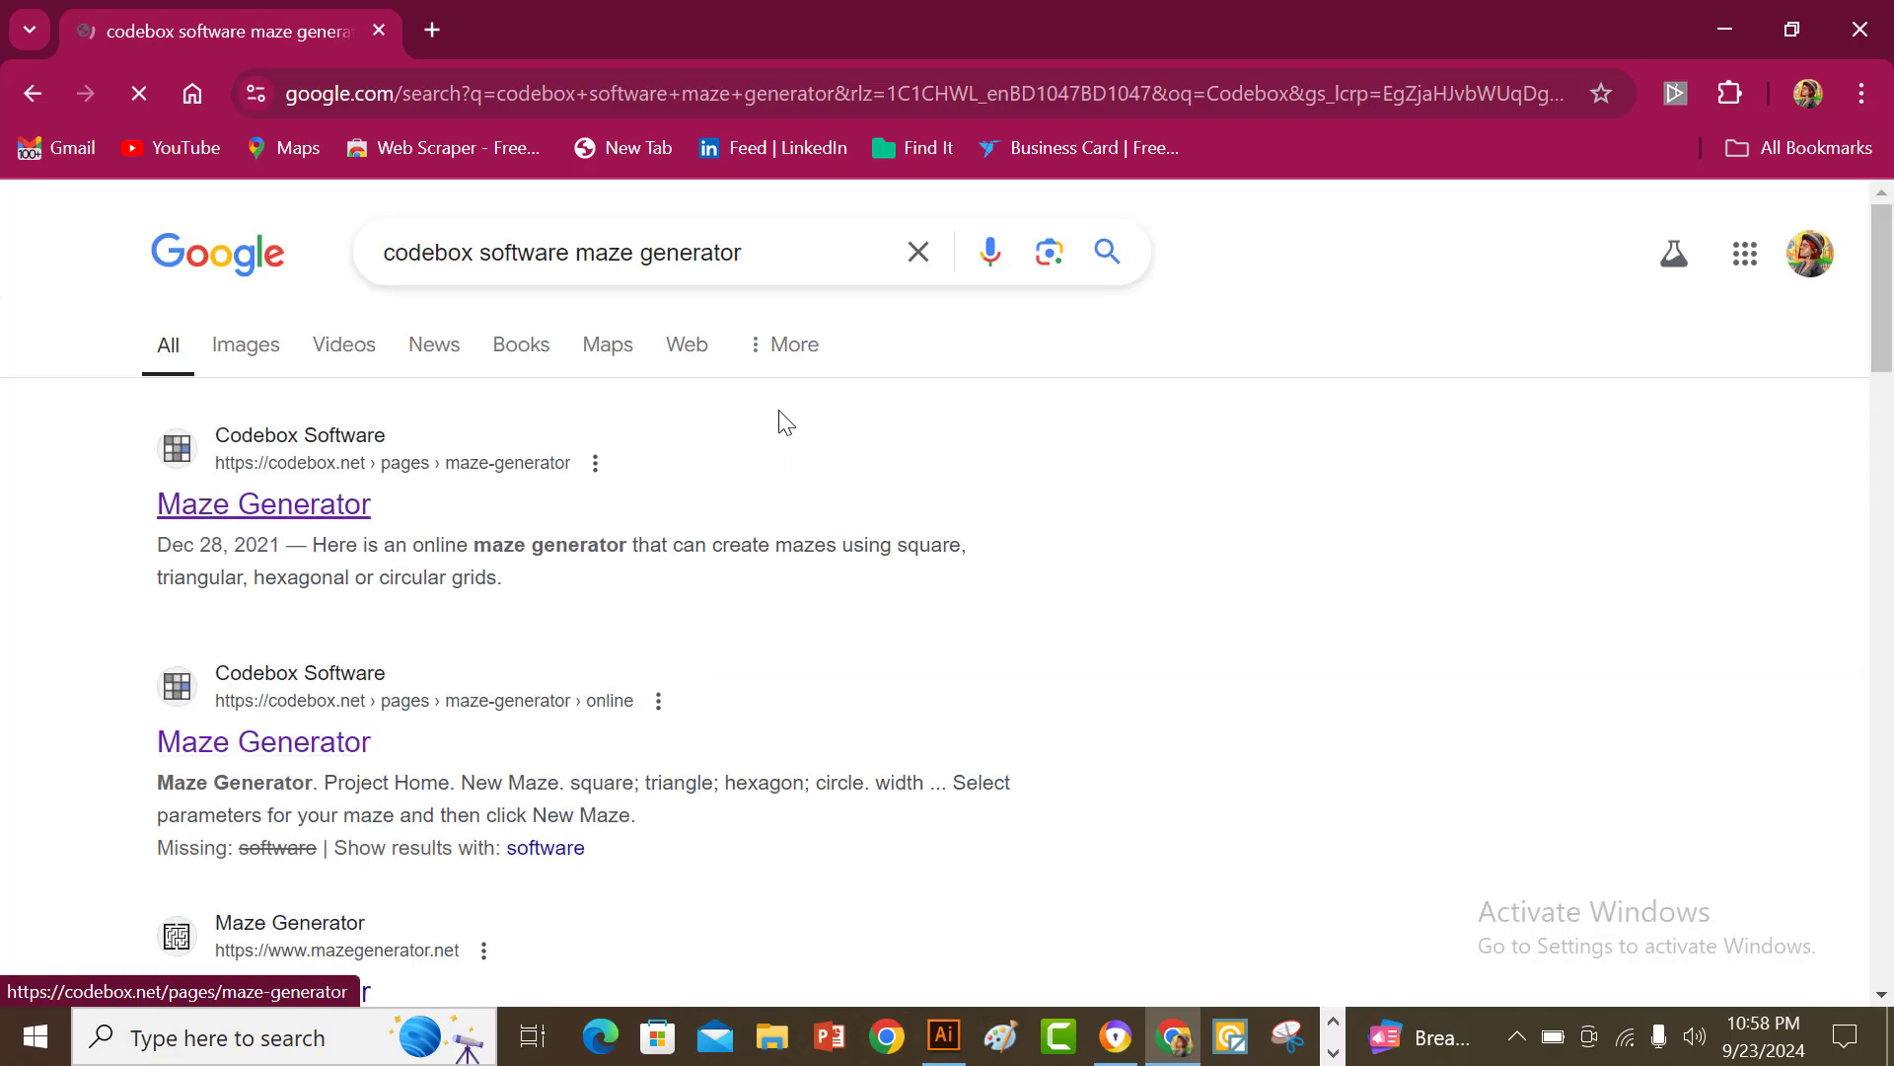
pyautogui.click(790, 252)
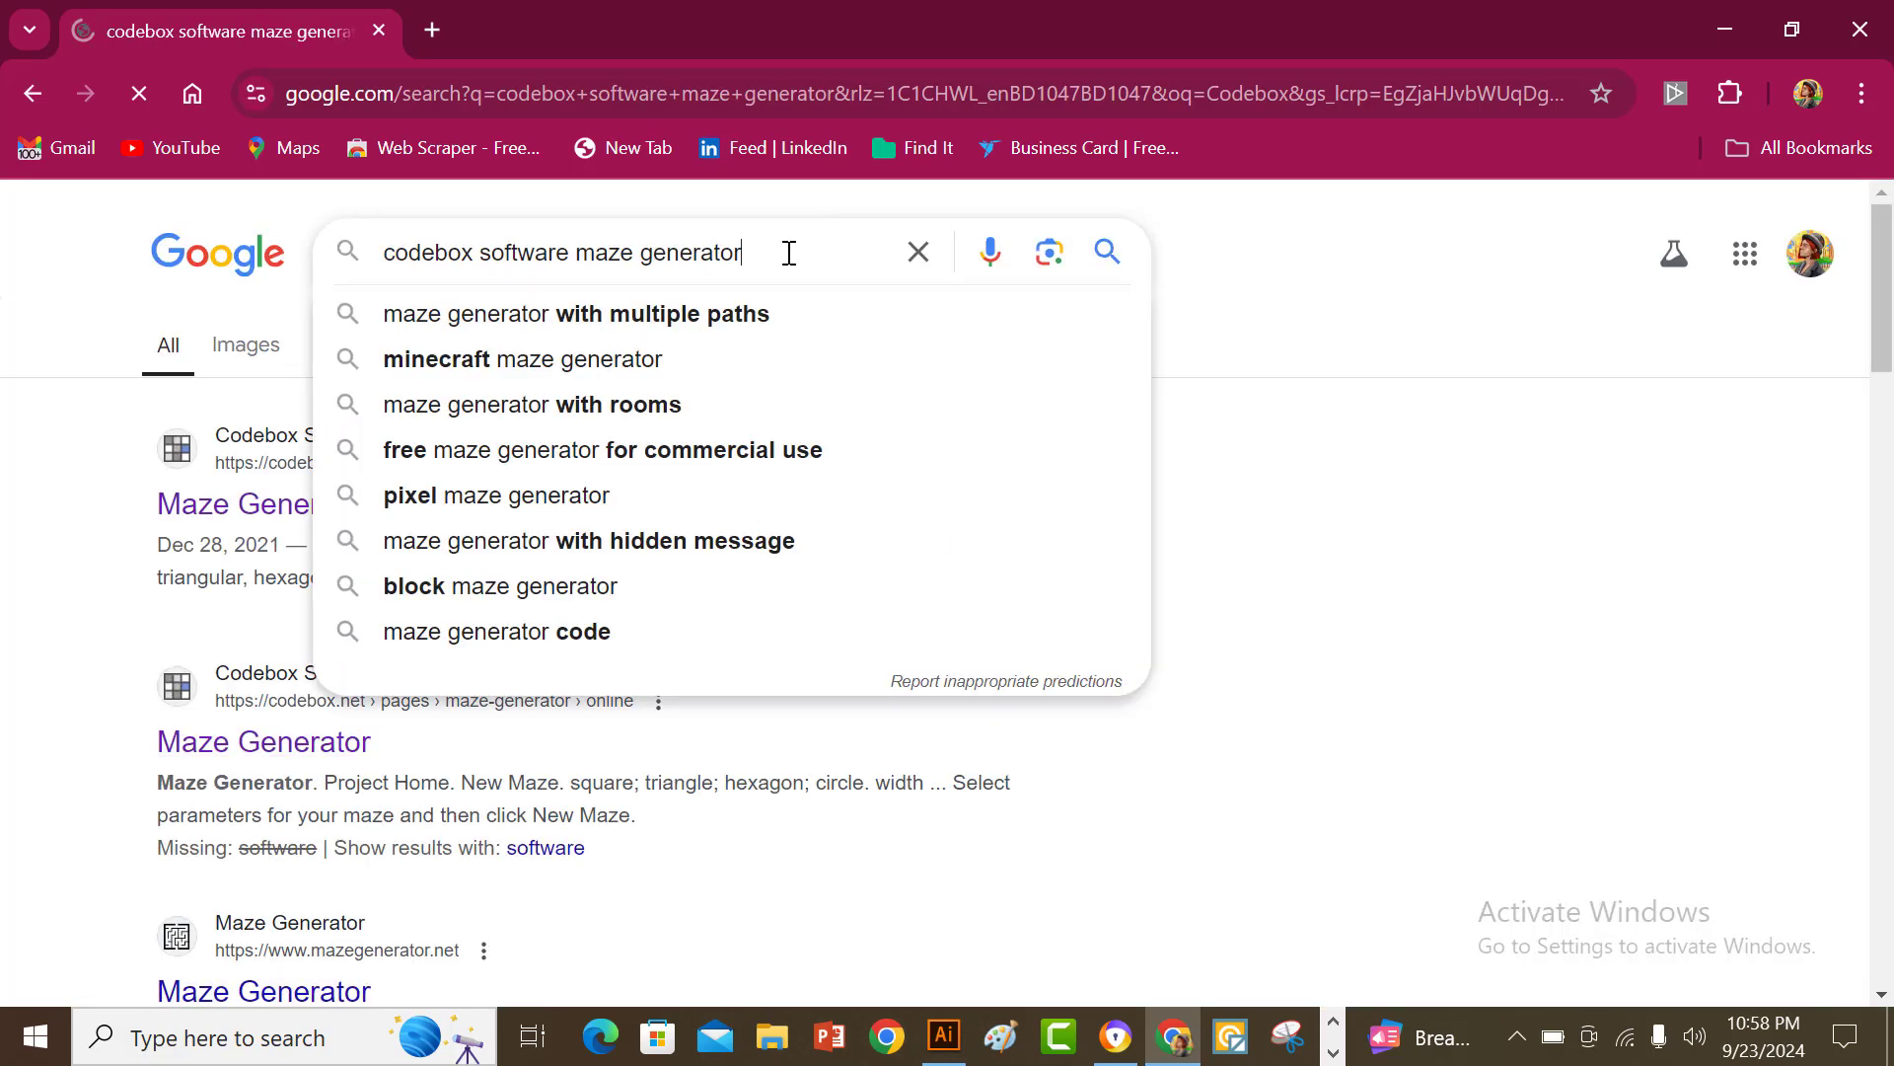
pyautogui.click(1576, 427)
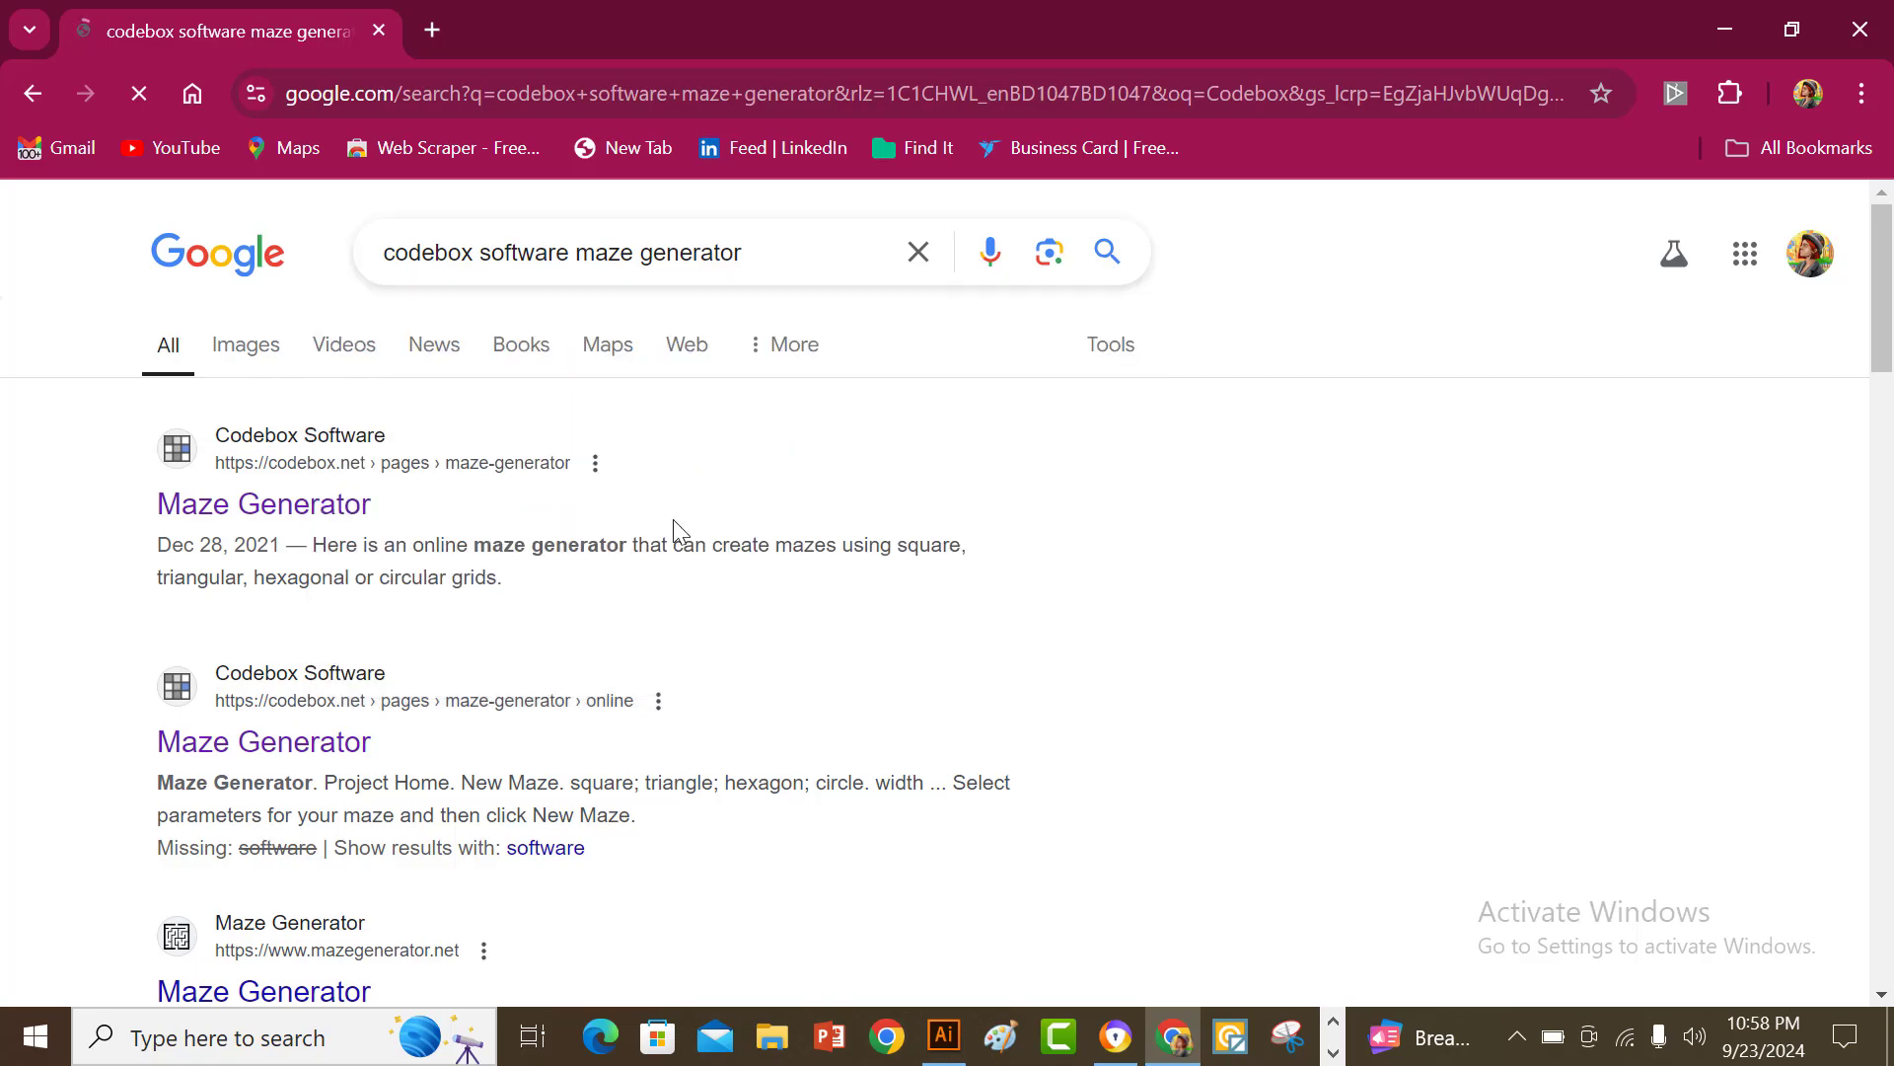
pyautogui.scroll(-10, 318, 750)
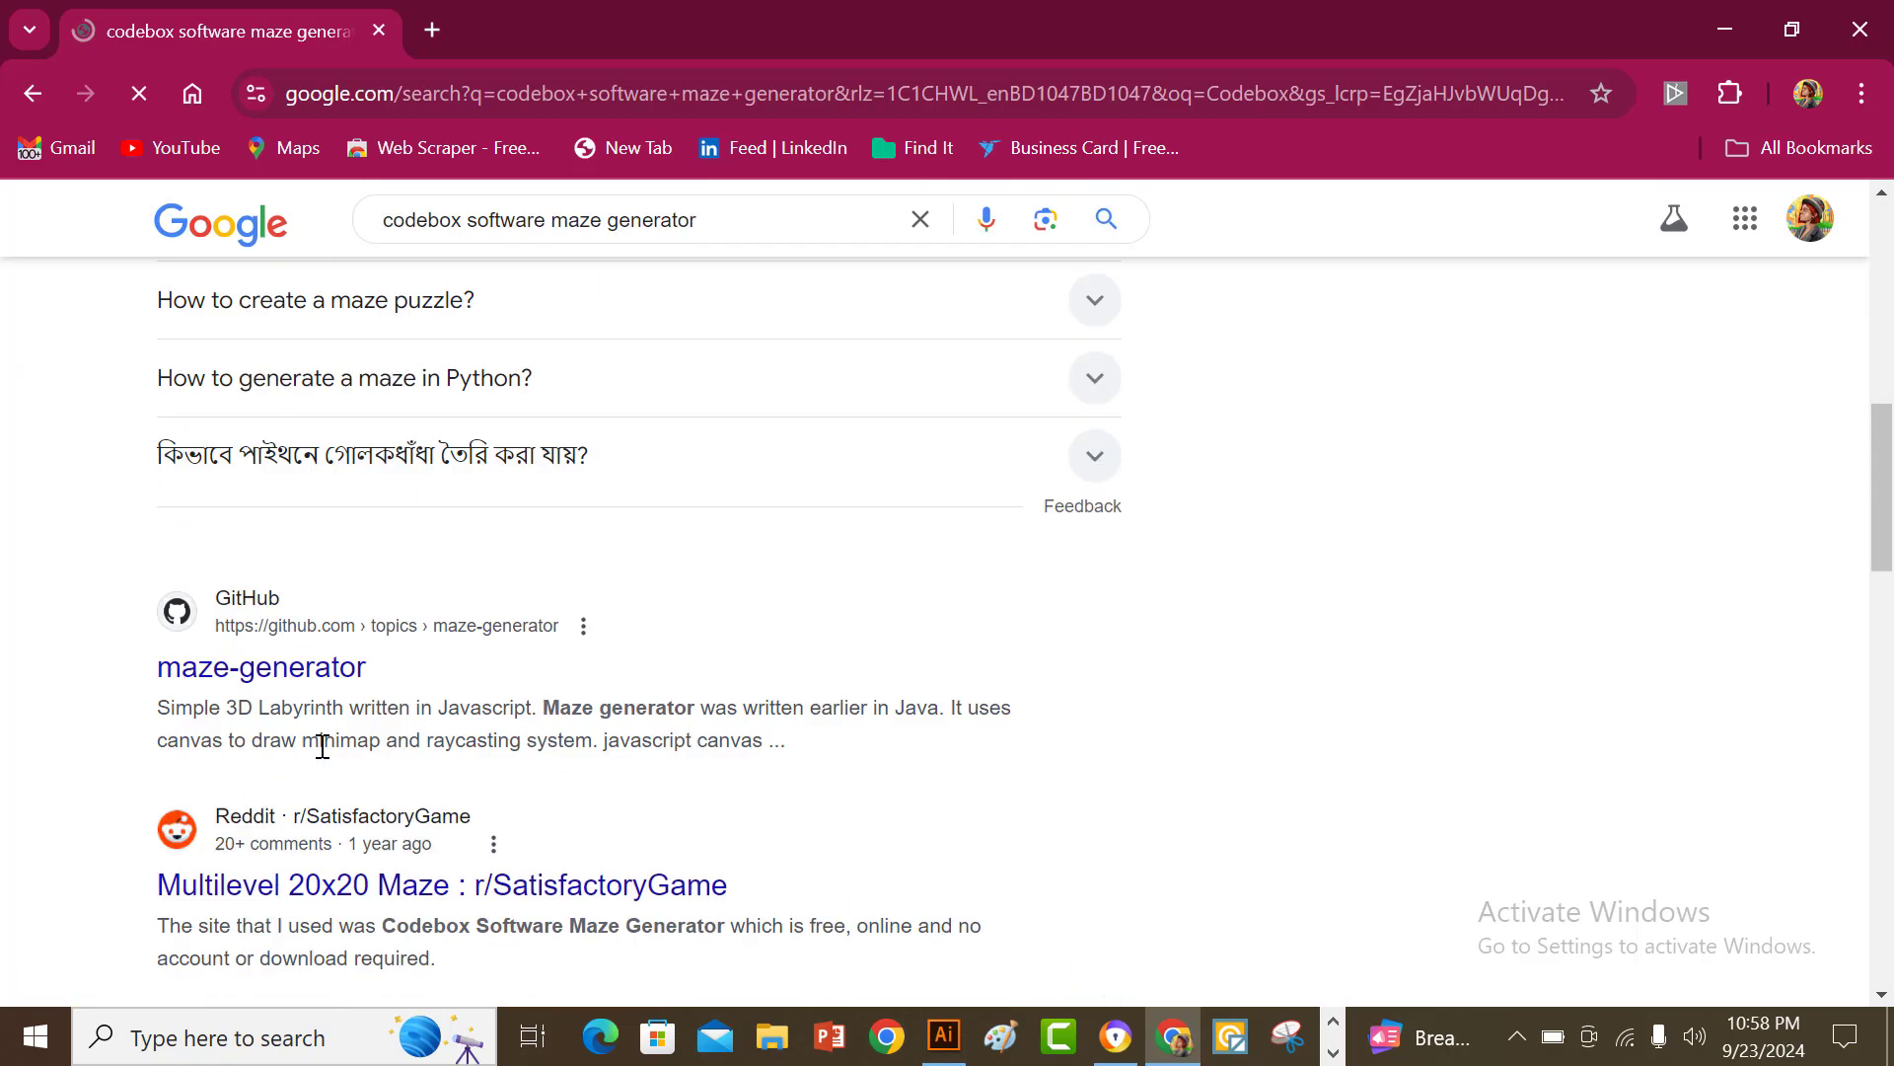
pyautogui.scroll(-4, 323, 750)
pyautogui.scroll(14, 325, 745)
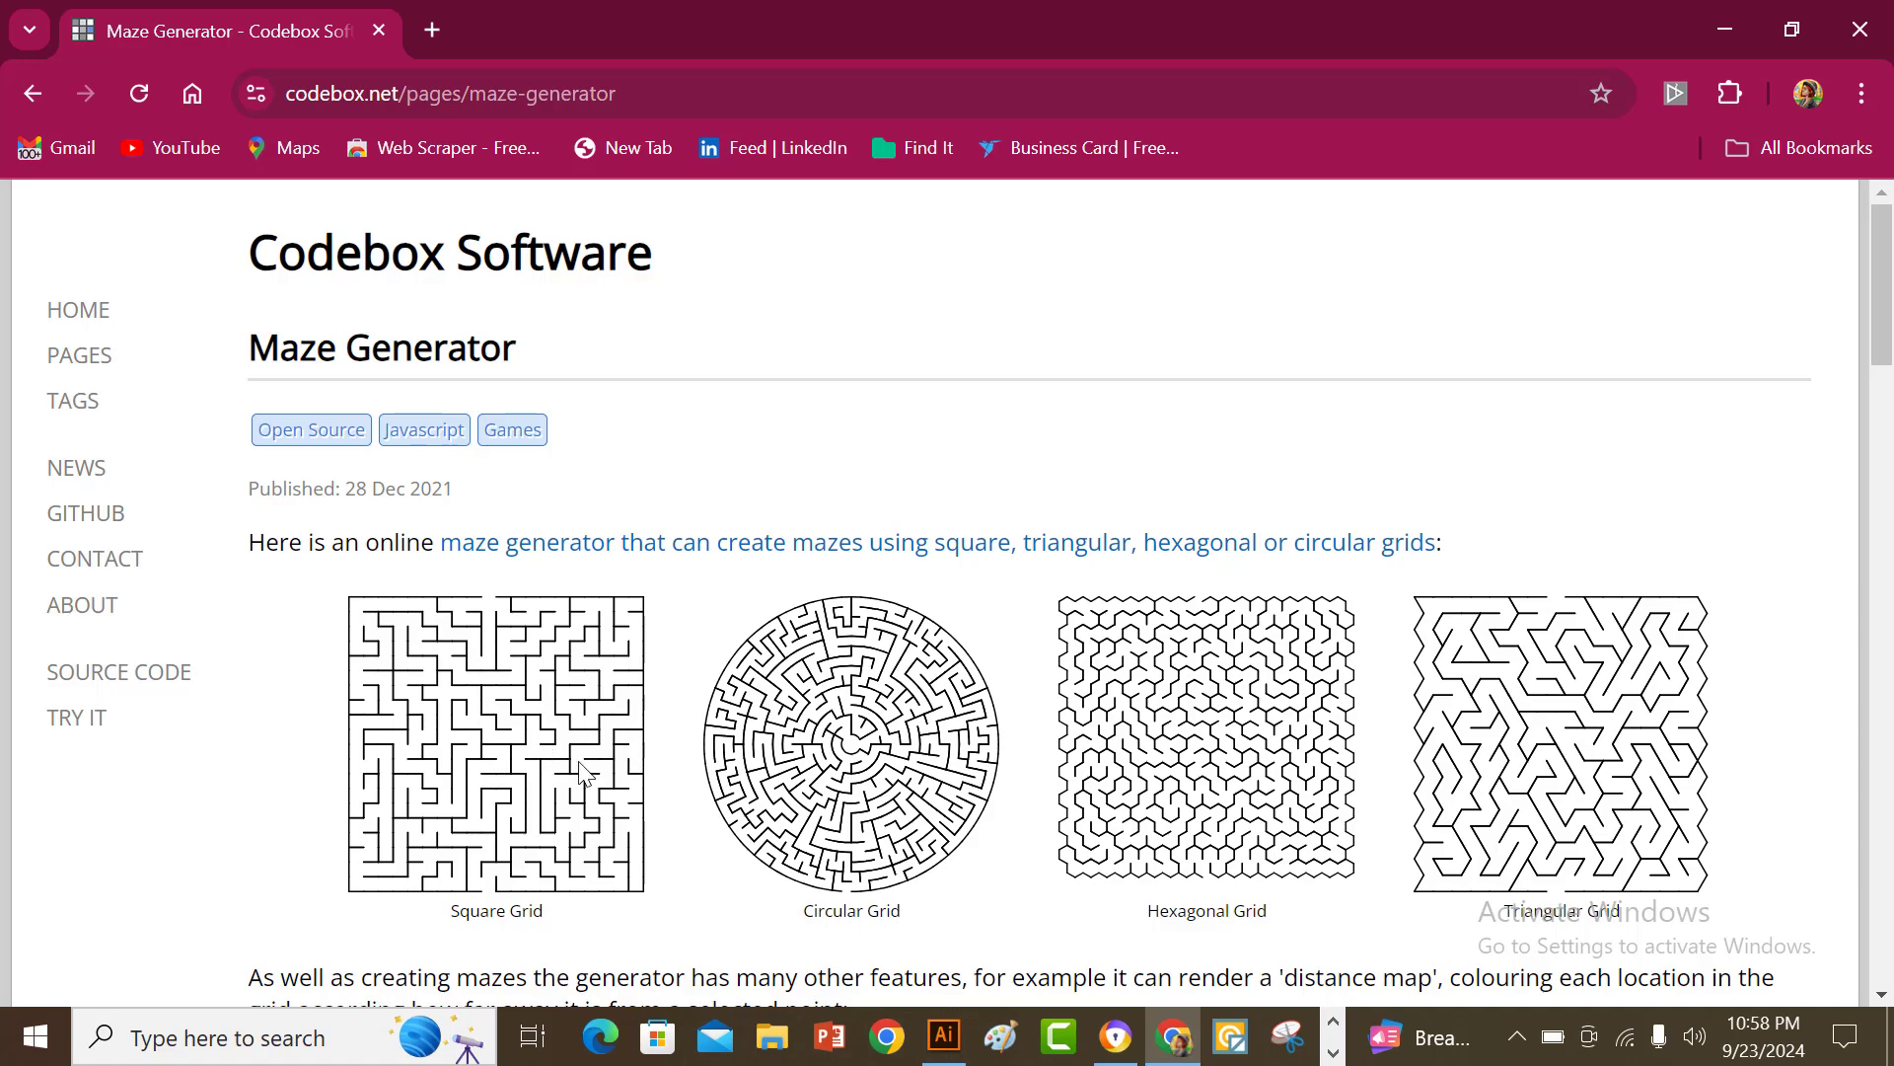
# - Look over the square, circular, hexagonal and triangular maze examples and open the online maze generator
pyautogui.scroll(-1, 560, 701)
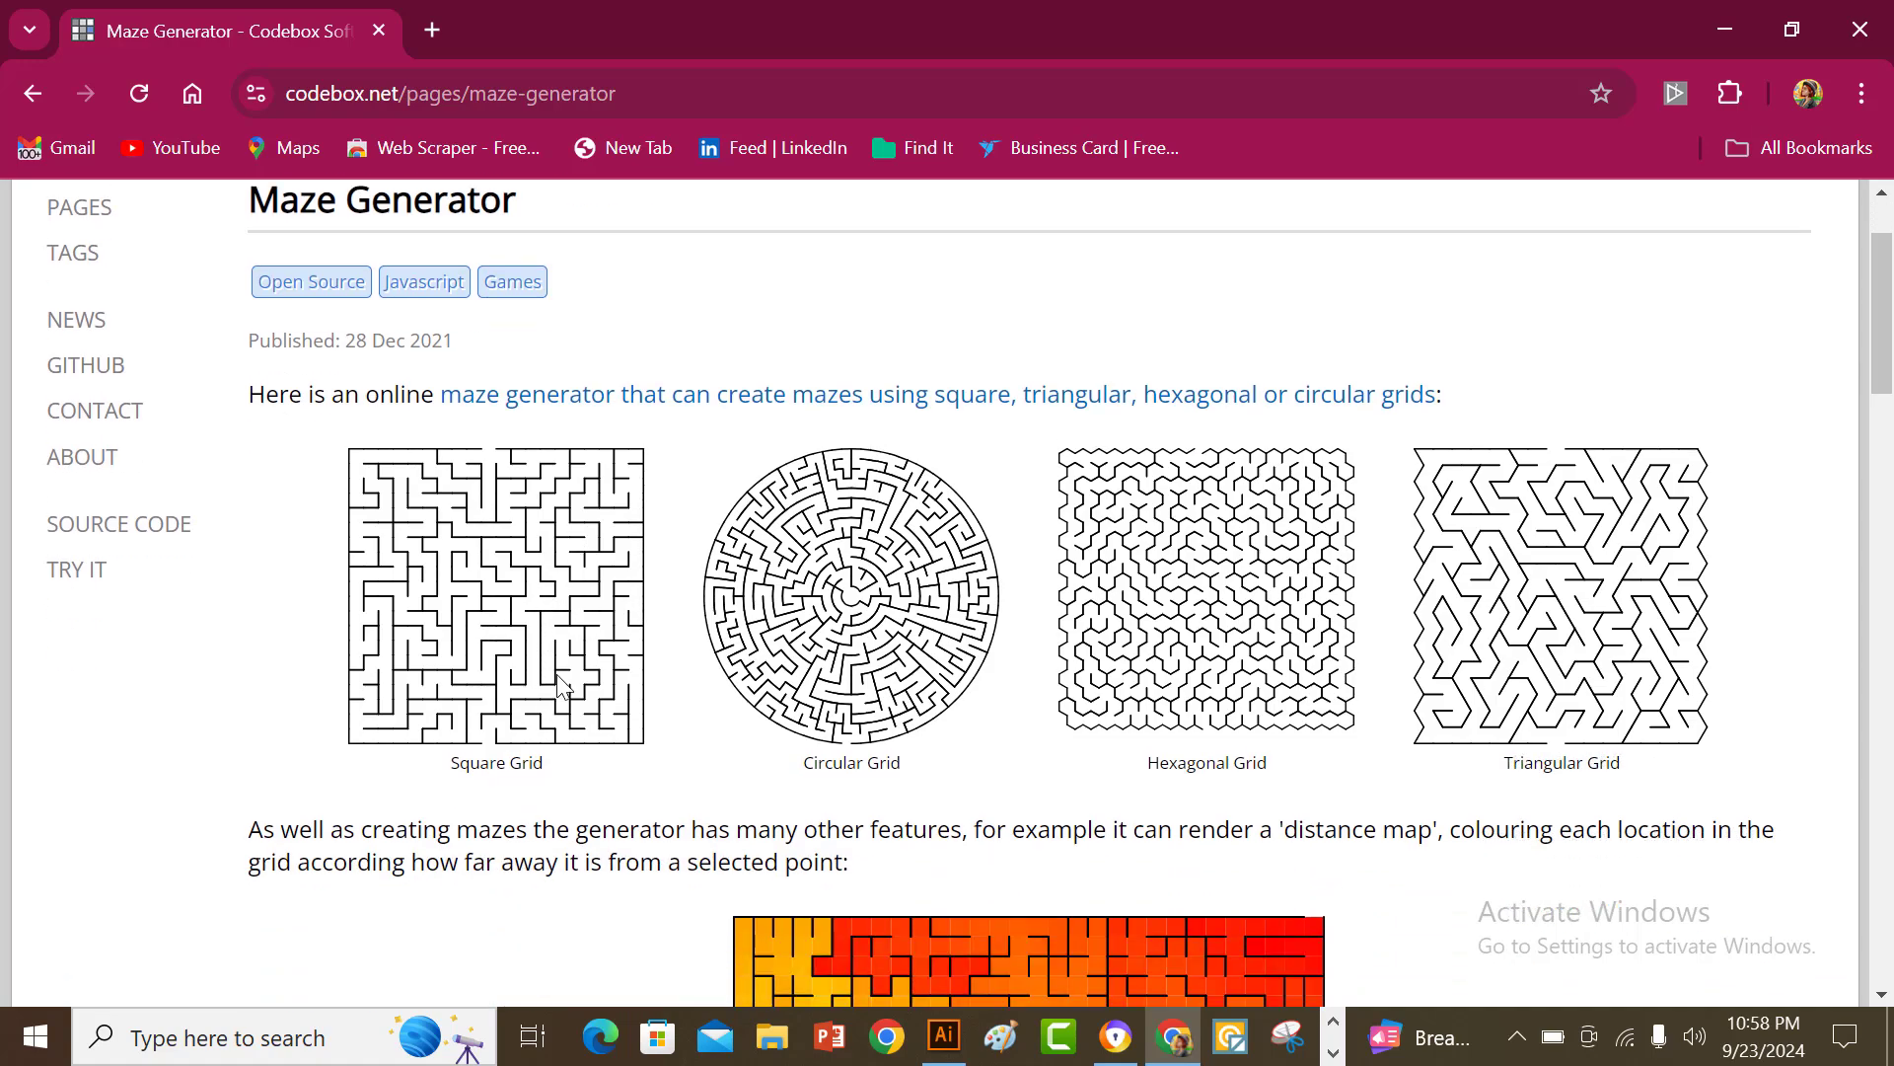
pyautogui.scroll(1, 560, 682)
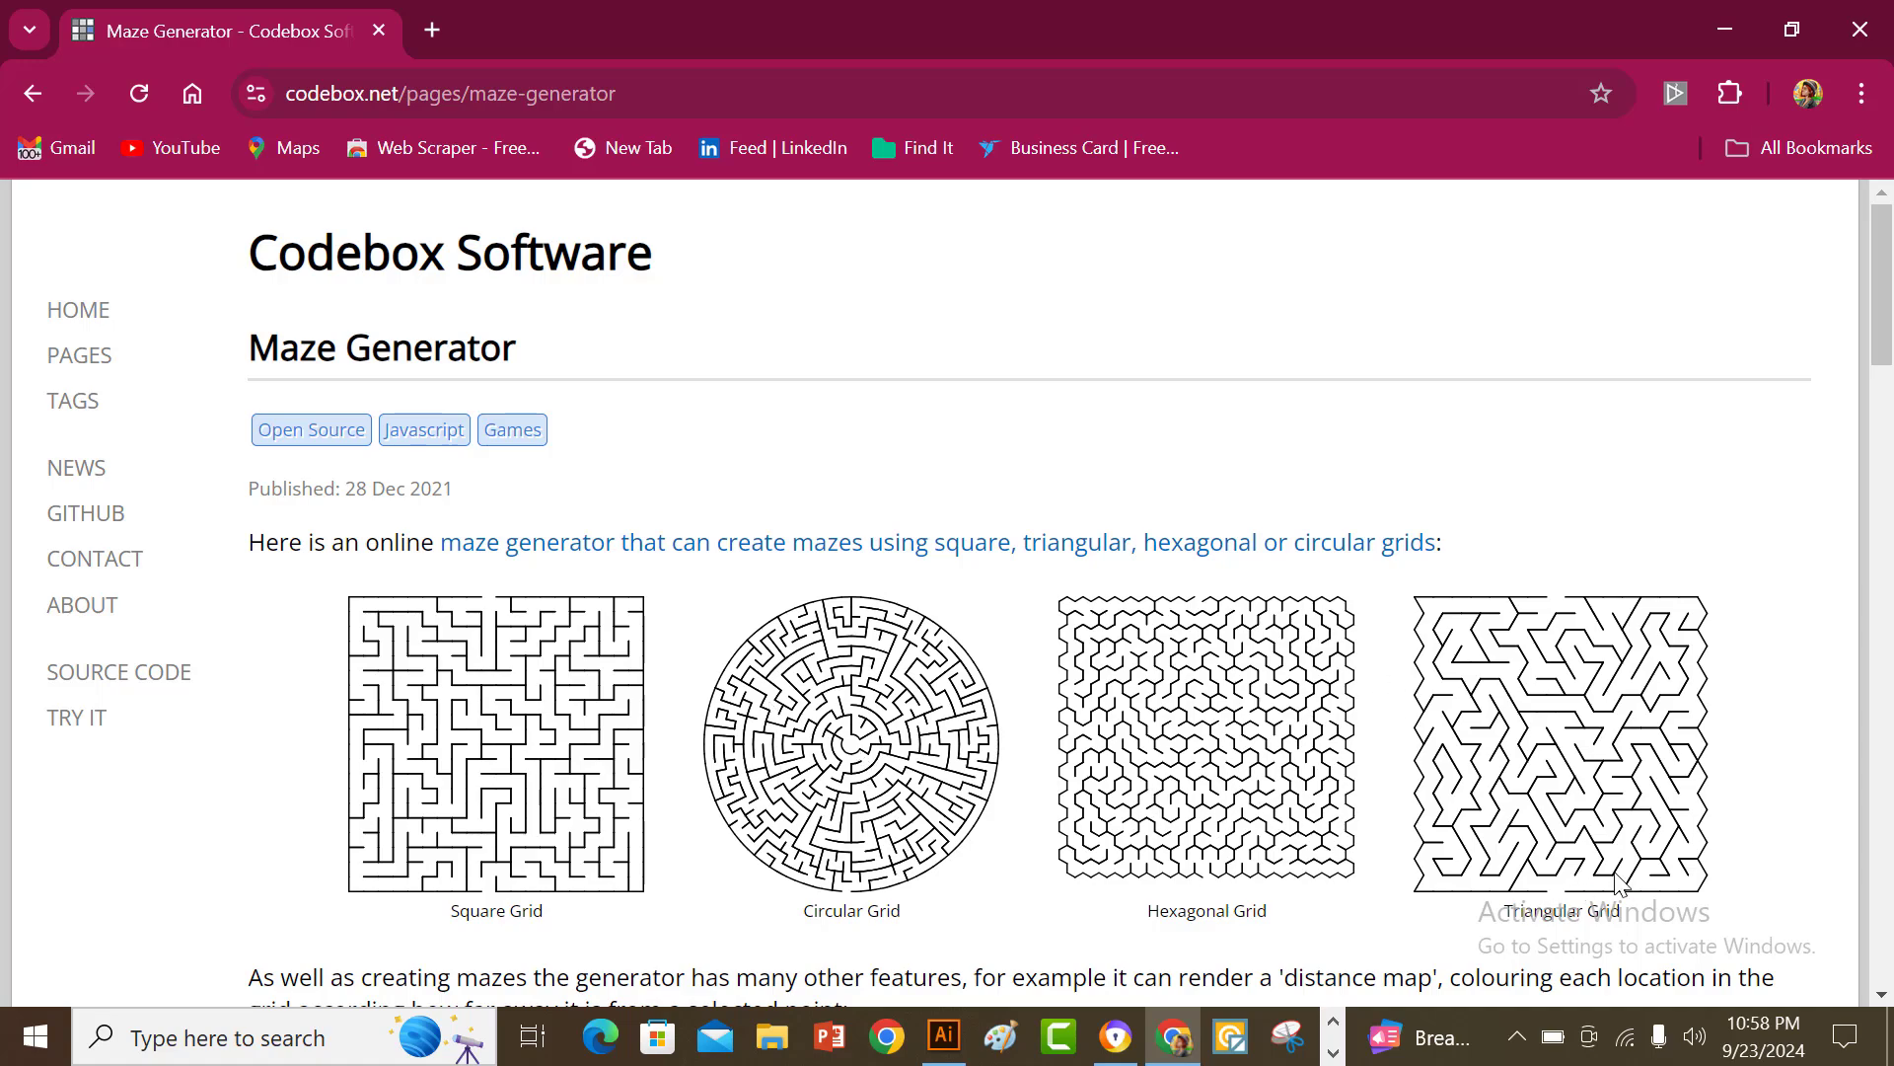
pyautogui.scroll(-6, 1641, 892)
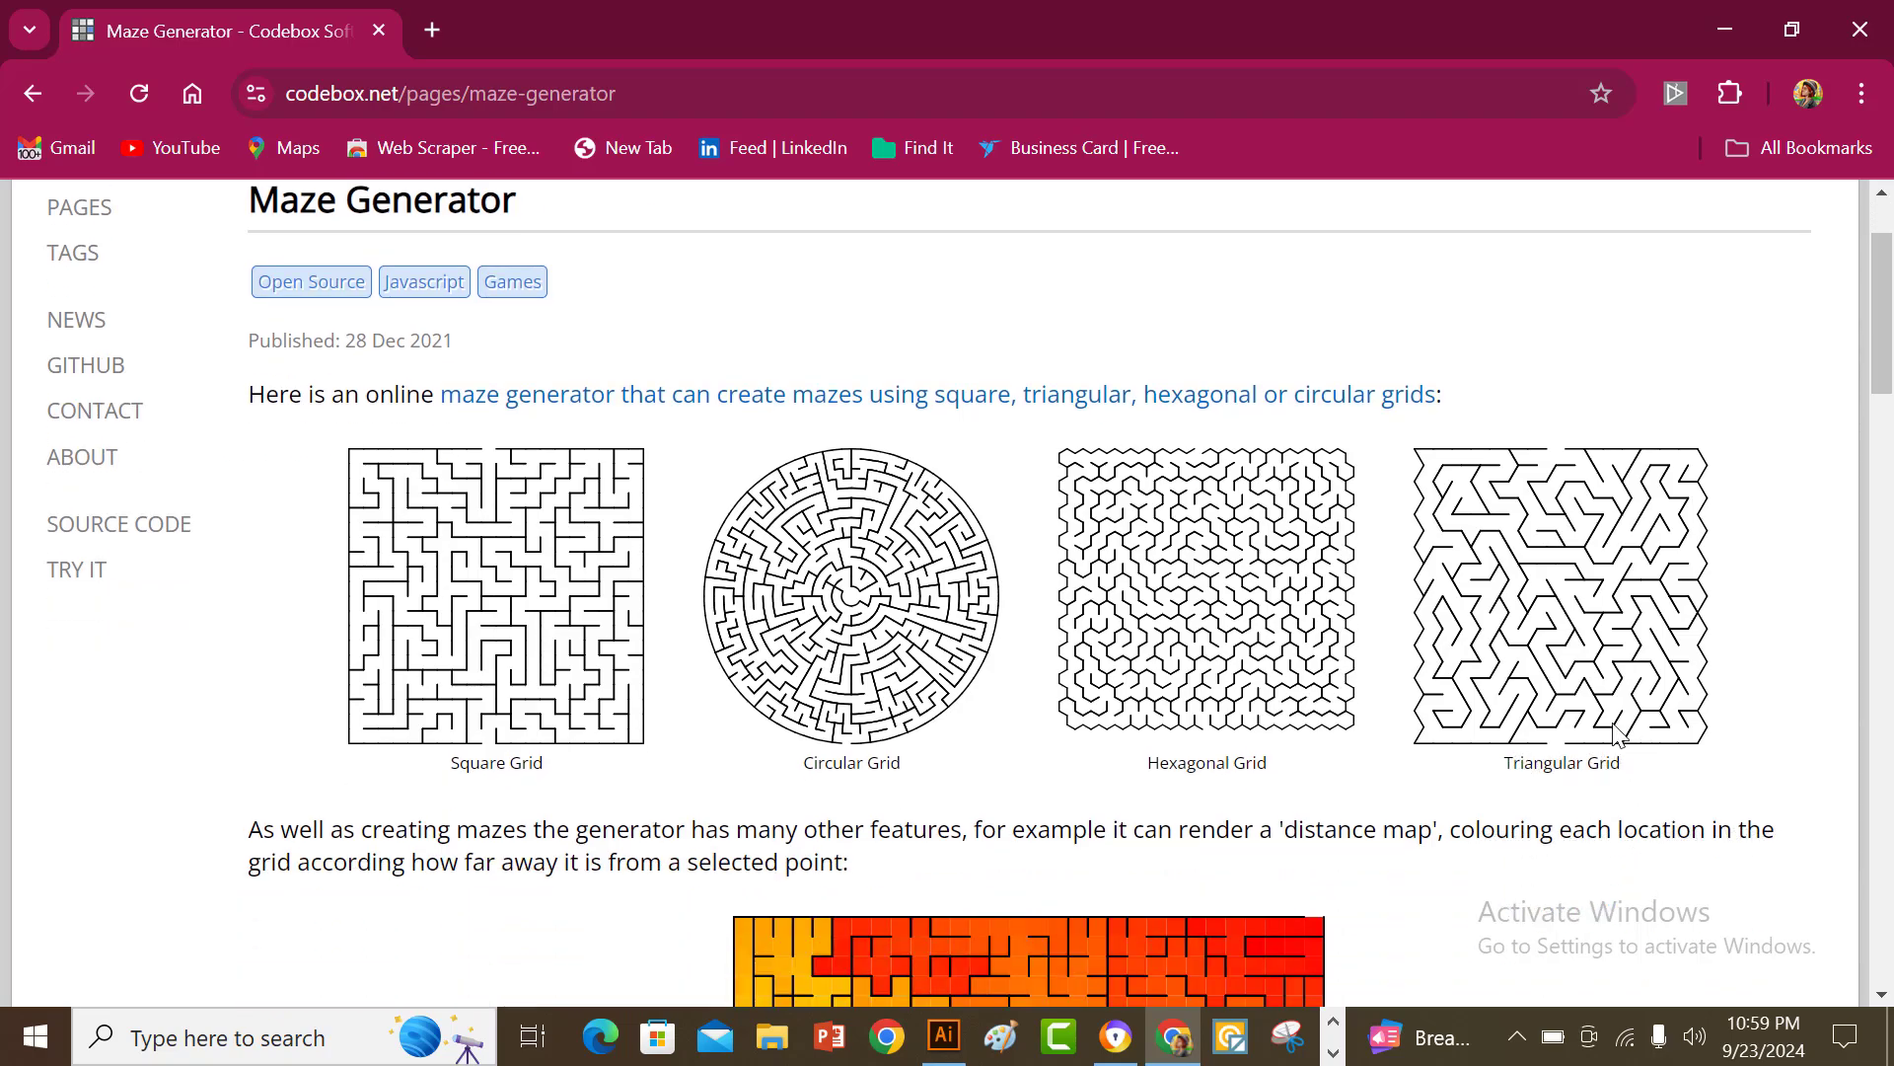
pyautogui.scroll(3, 1093, 844)
pyautogui.scroll(3, 1093, 843)
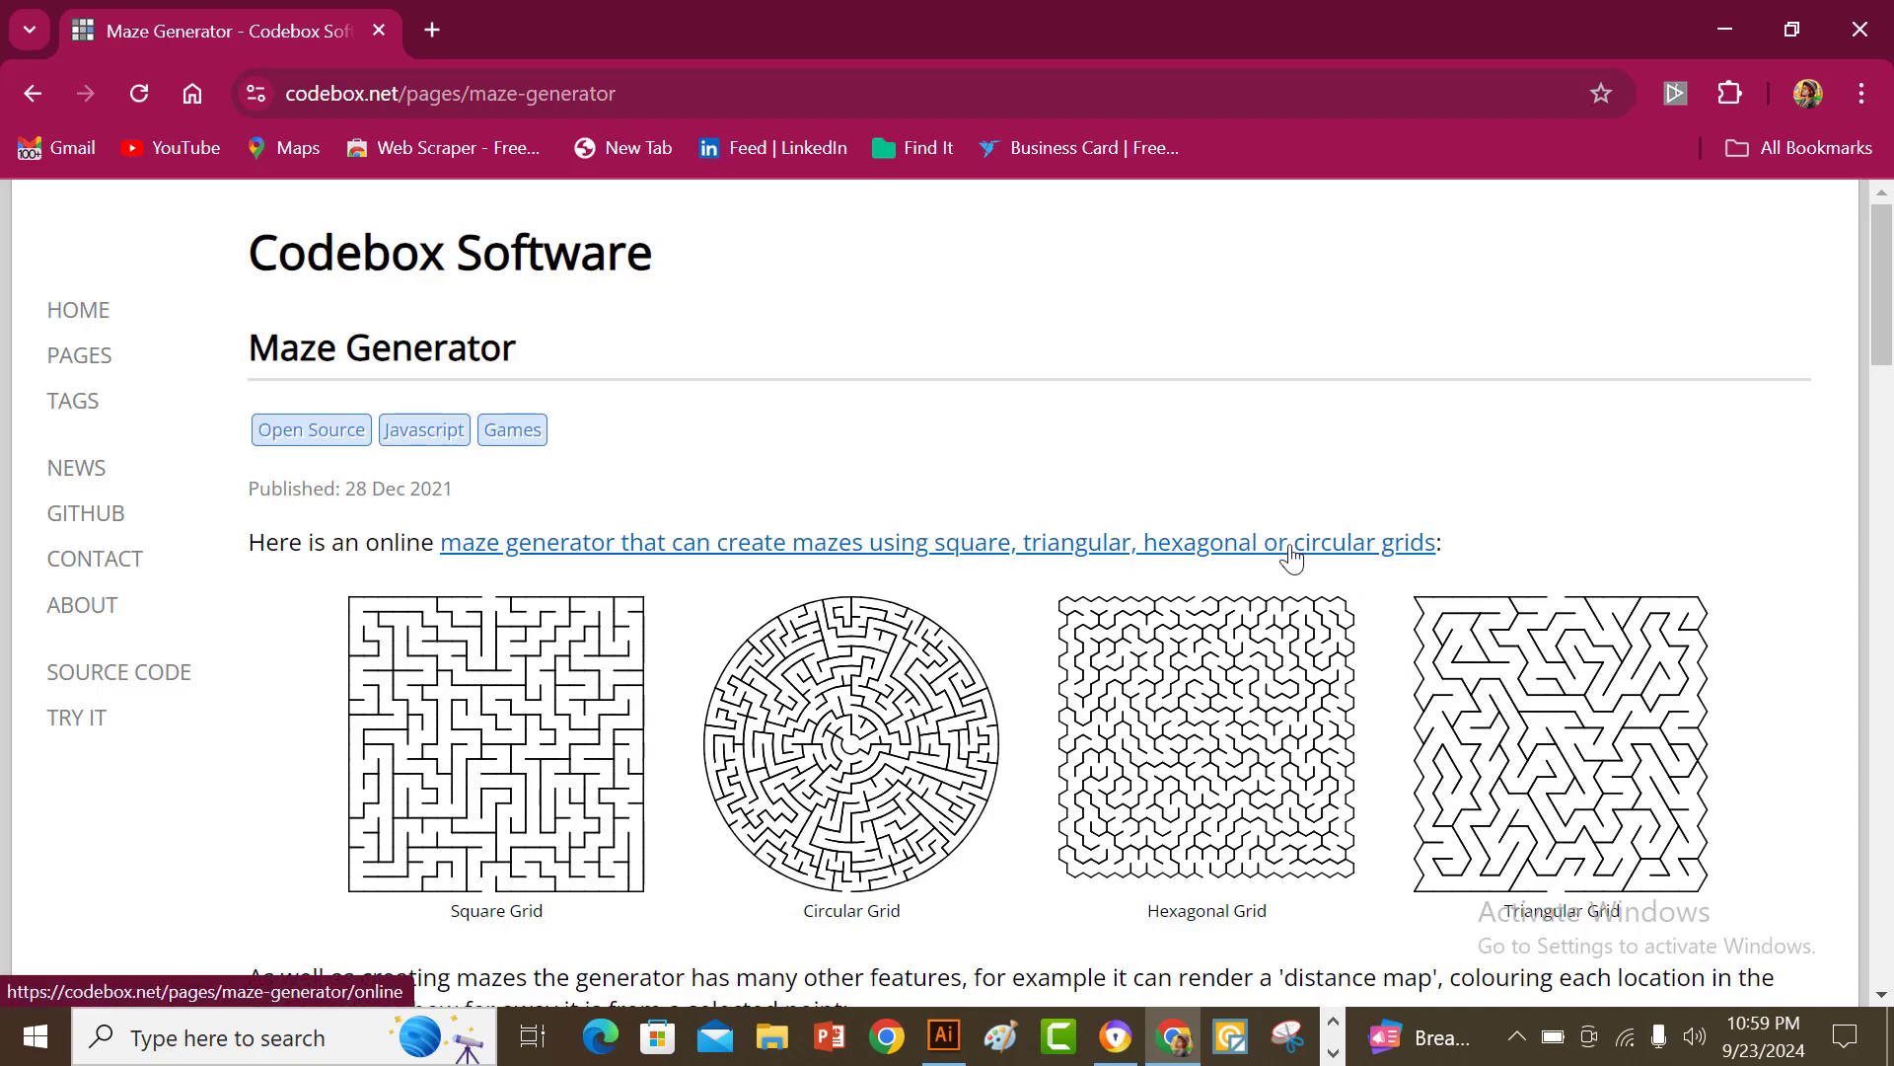
pyautogui.click(1174, 560)
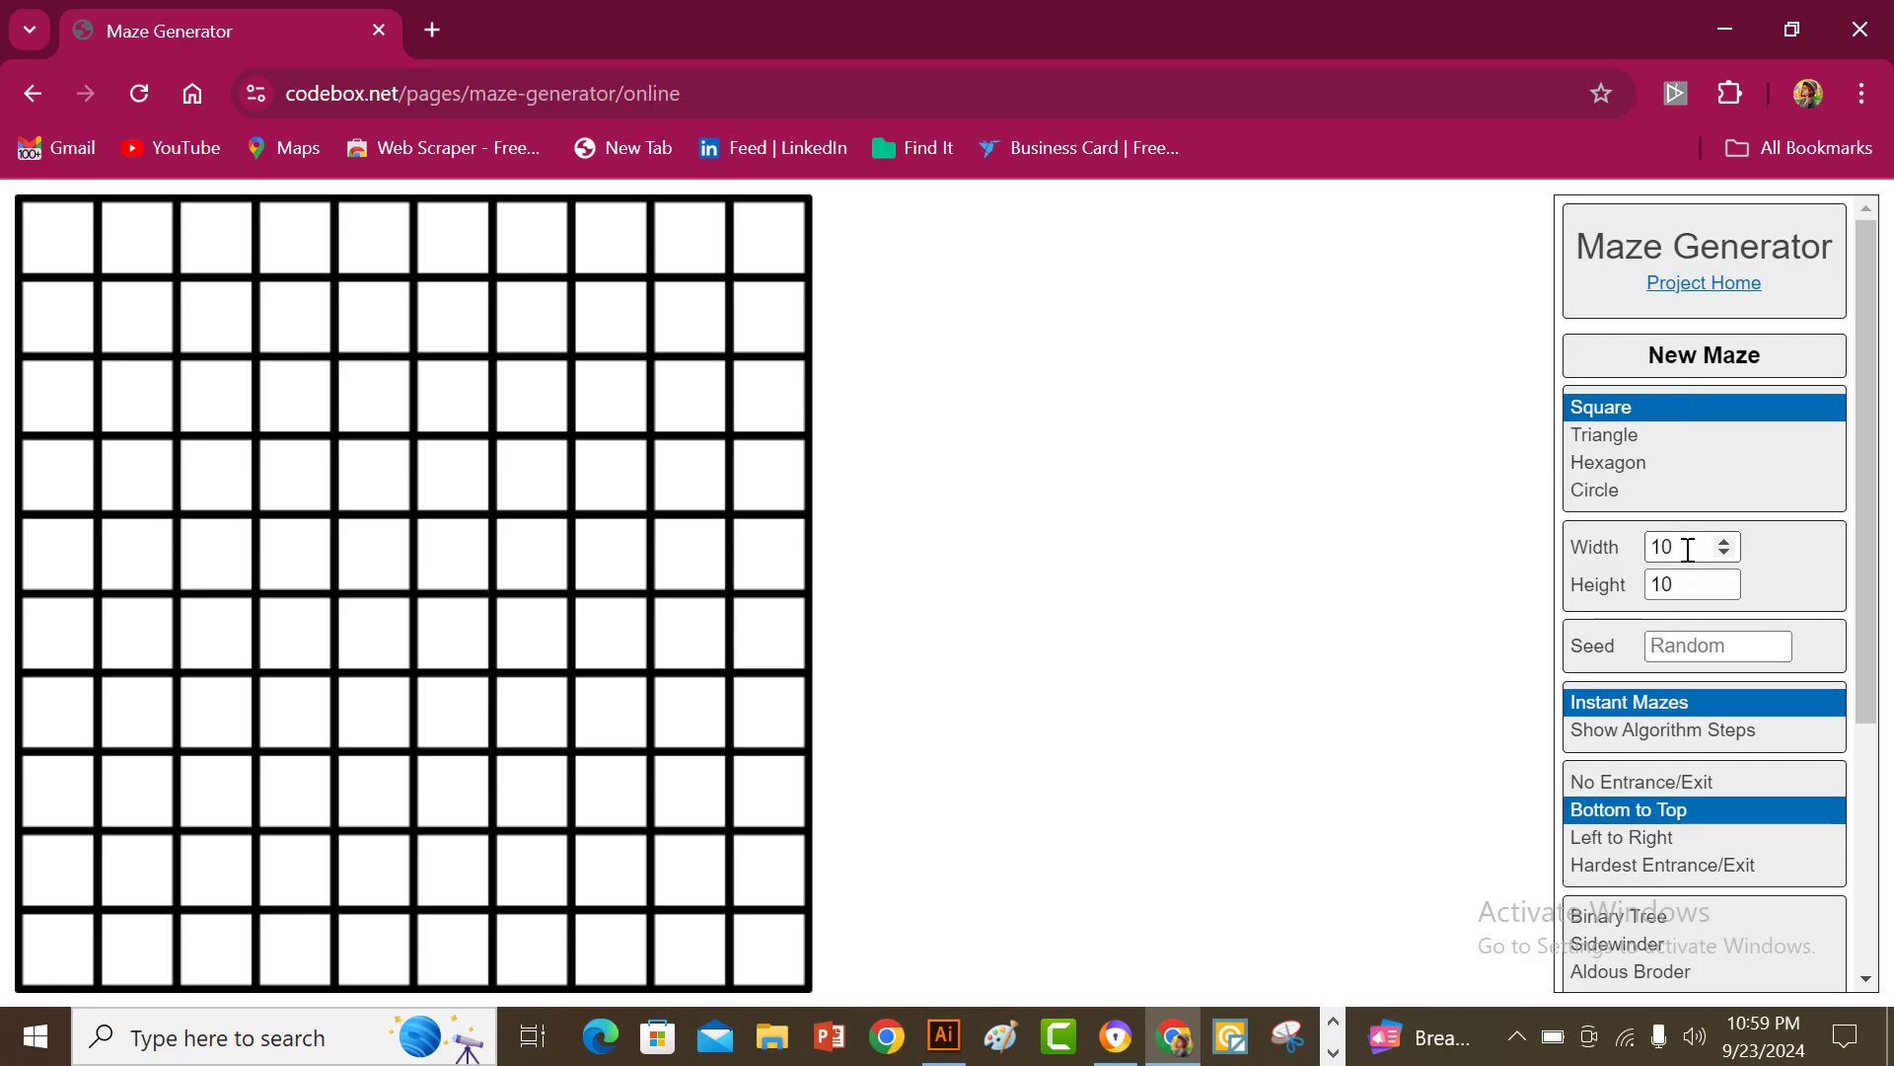
# - Set both the width and the height of the square maze grid to 12
pyautogui.moveTo(1688, 547); pyautogui.dragTo(1649, 554)
pyautogui.write('1')
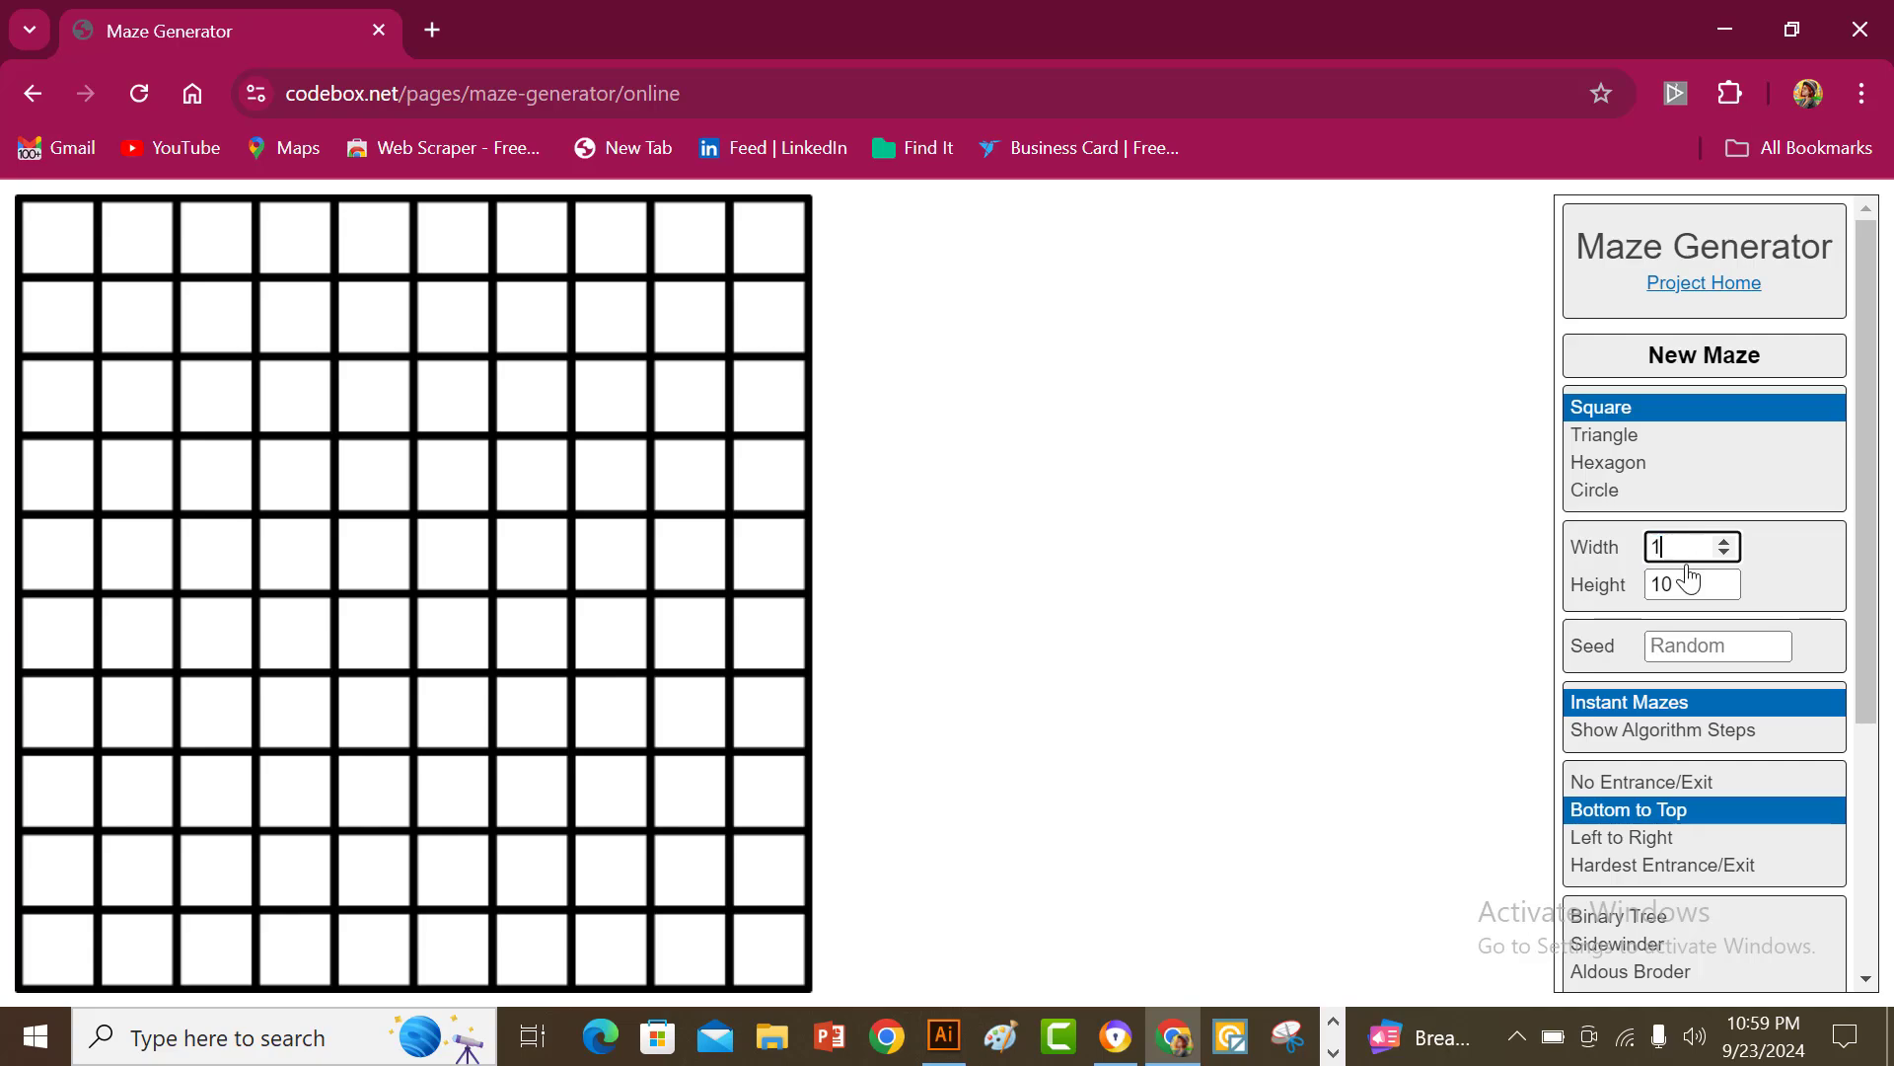
pyautogui.write('2')
pyautogui.moveTo(1689, 584); pyautogui.dragTo(1643, 597)
pyautogui.write('12')
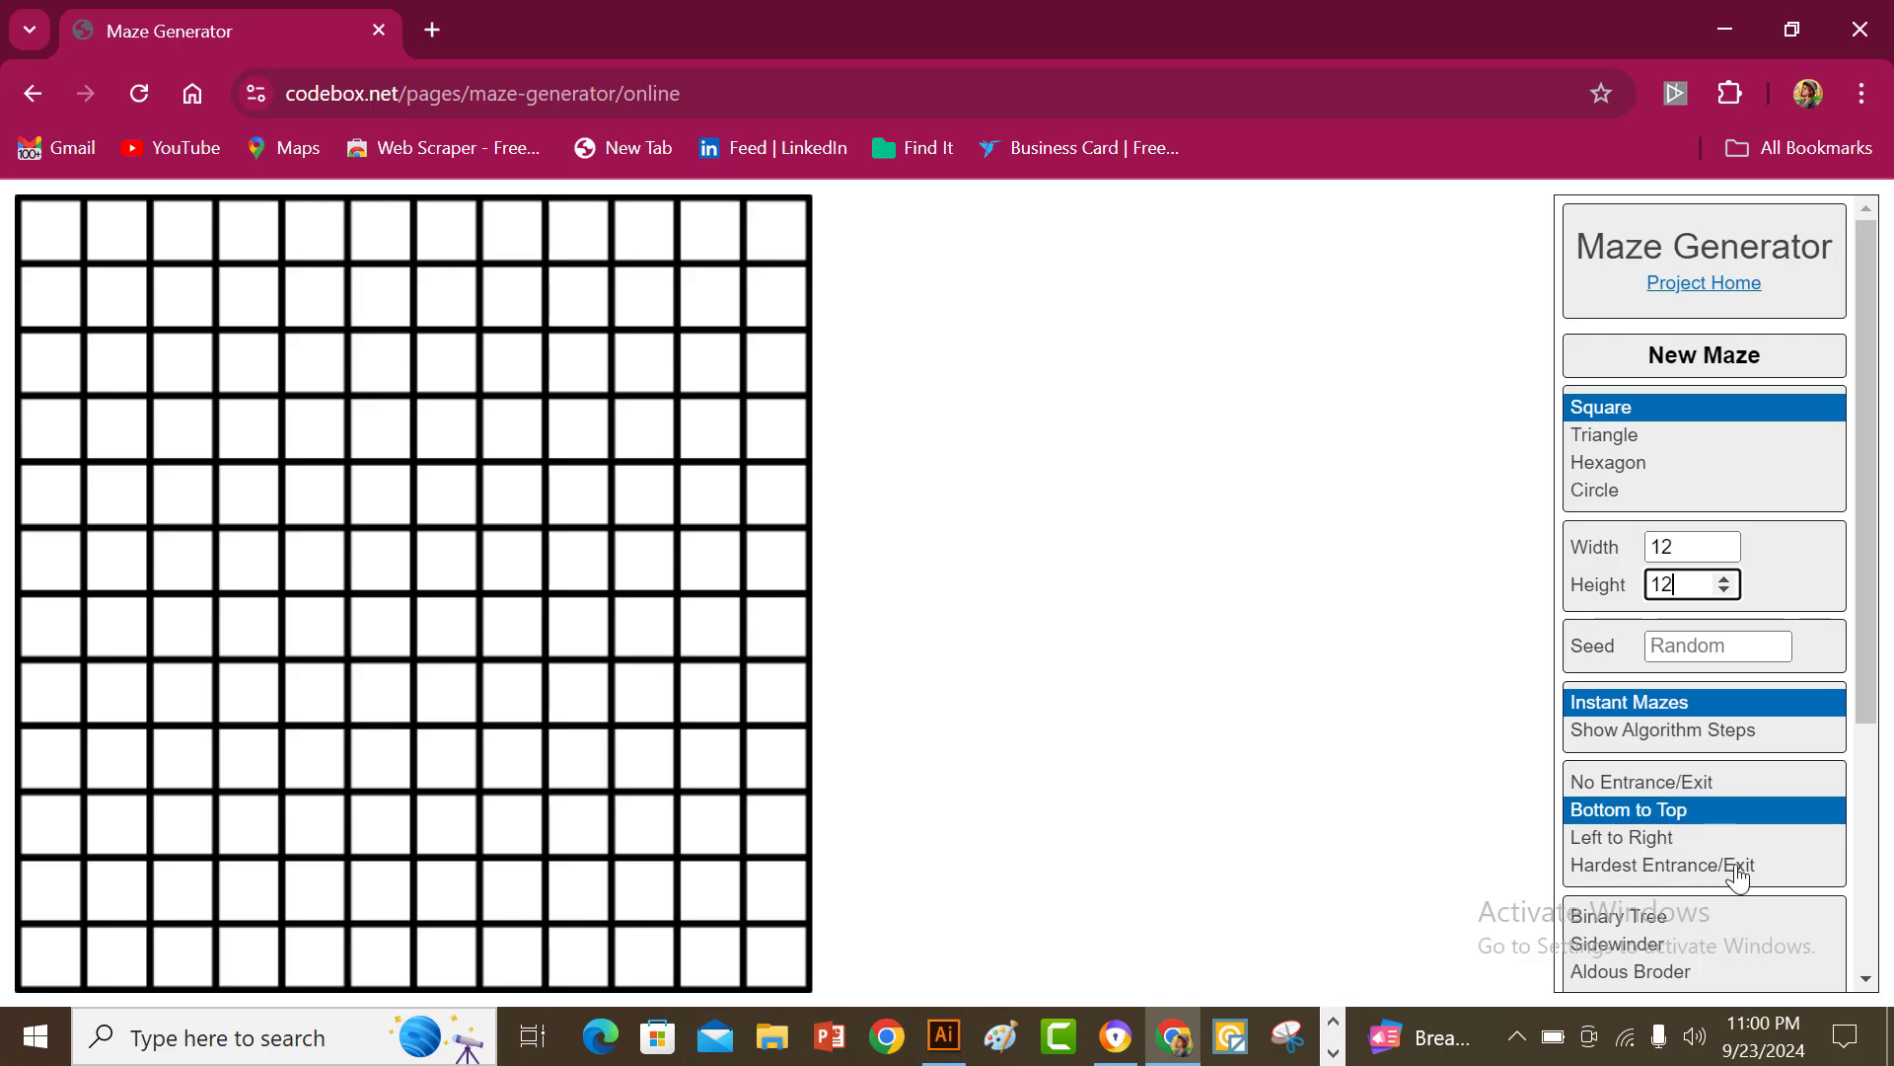
# - Review the remaining maze options and generate a new maze from the square grid
pyautogui.scroll(-1, 1738, 877)
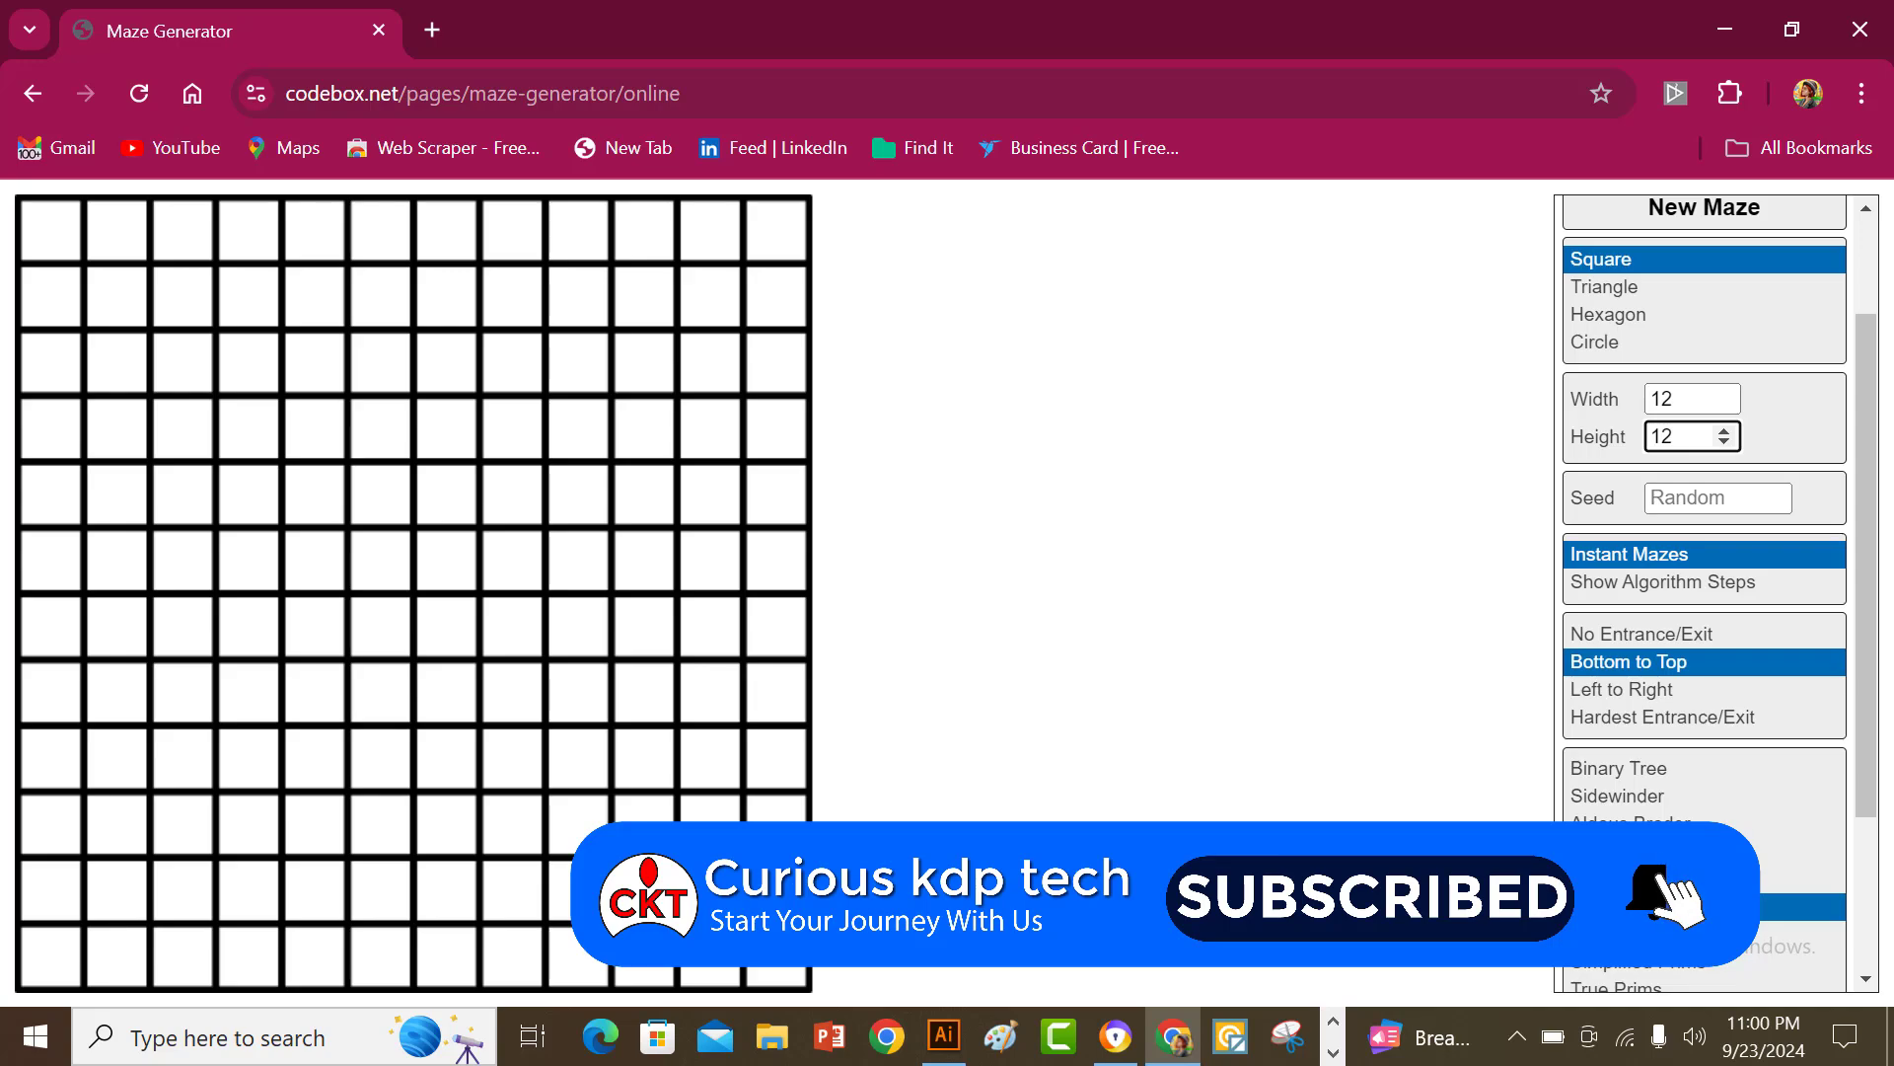
pyautogui.scroll(-2, 1705, 592)
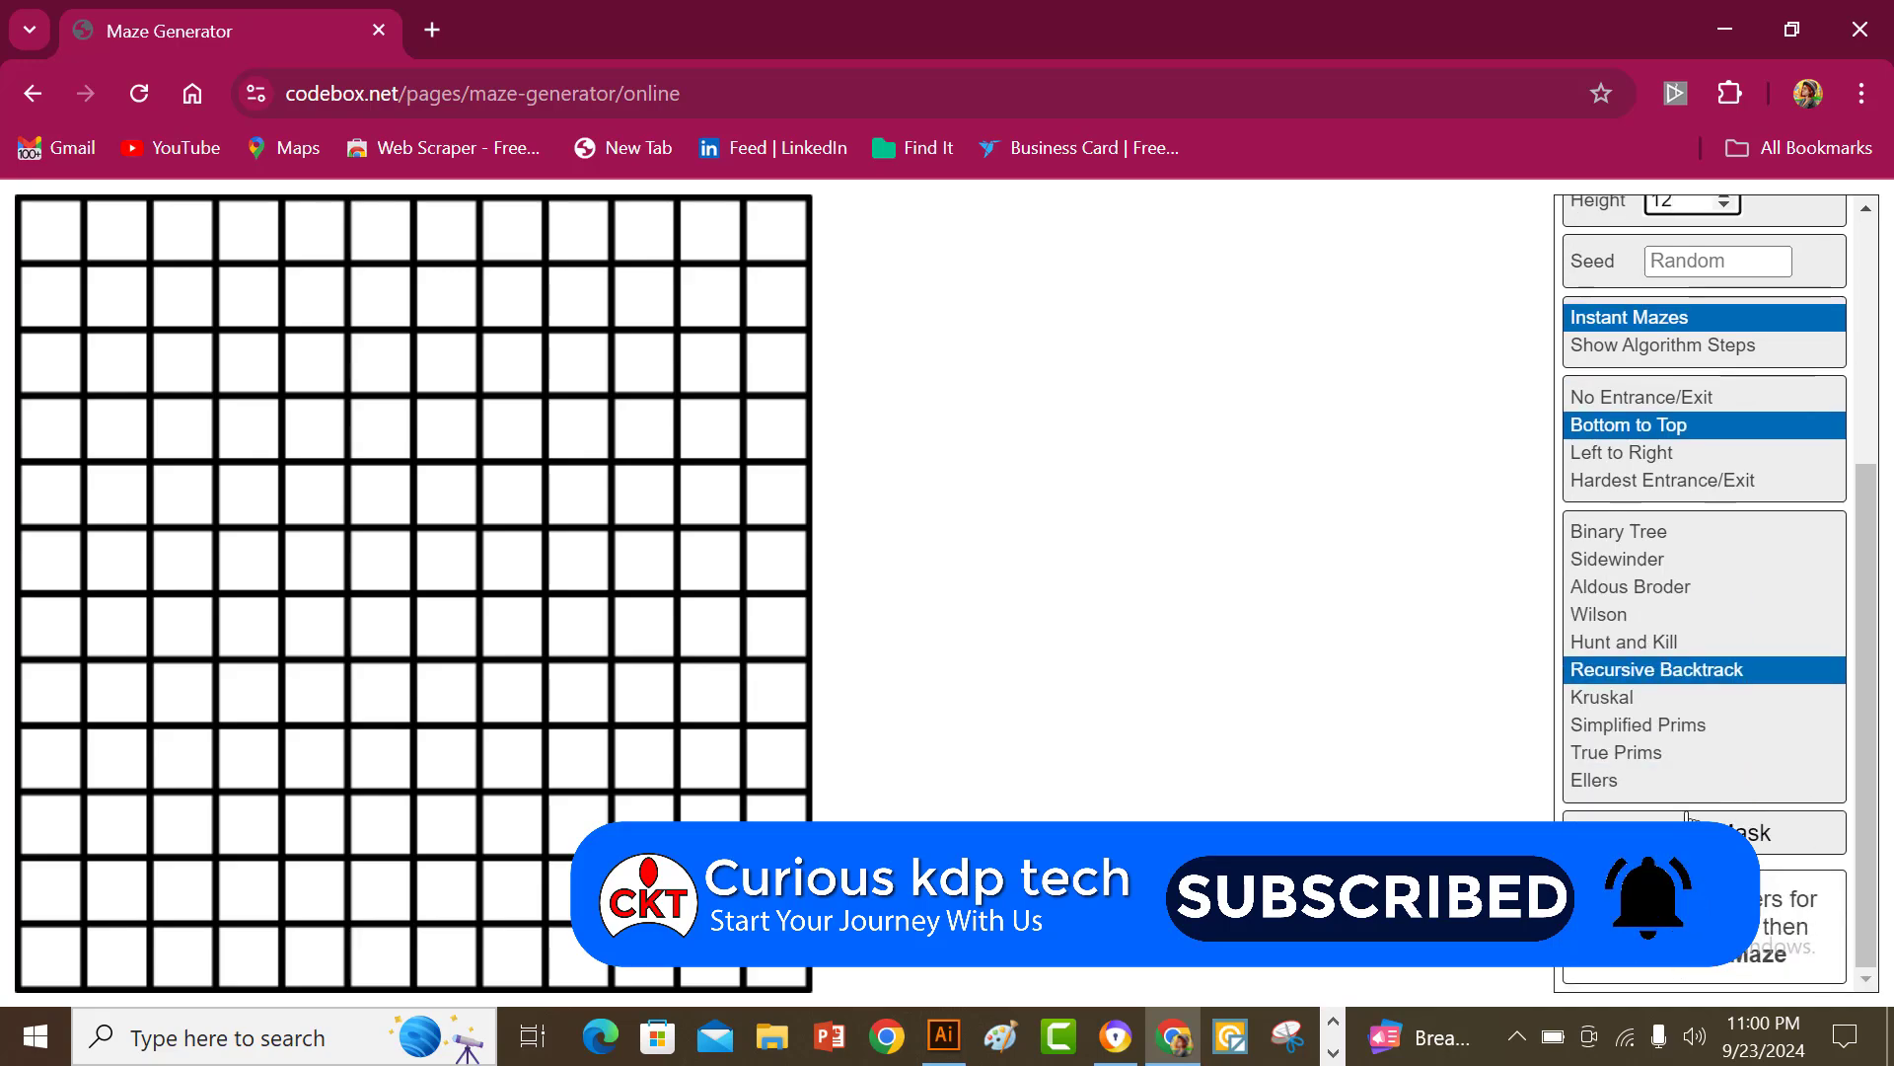
pyautogui.scroll(4, 1766, 868)
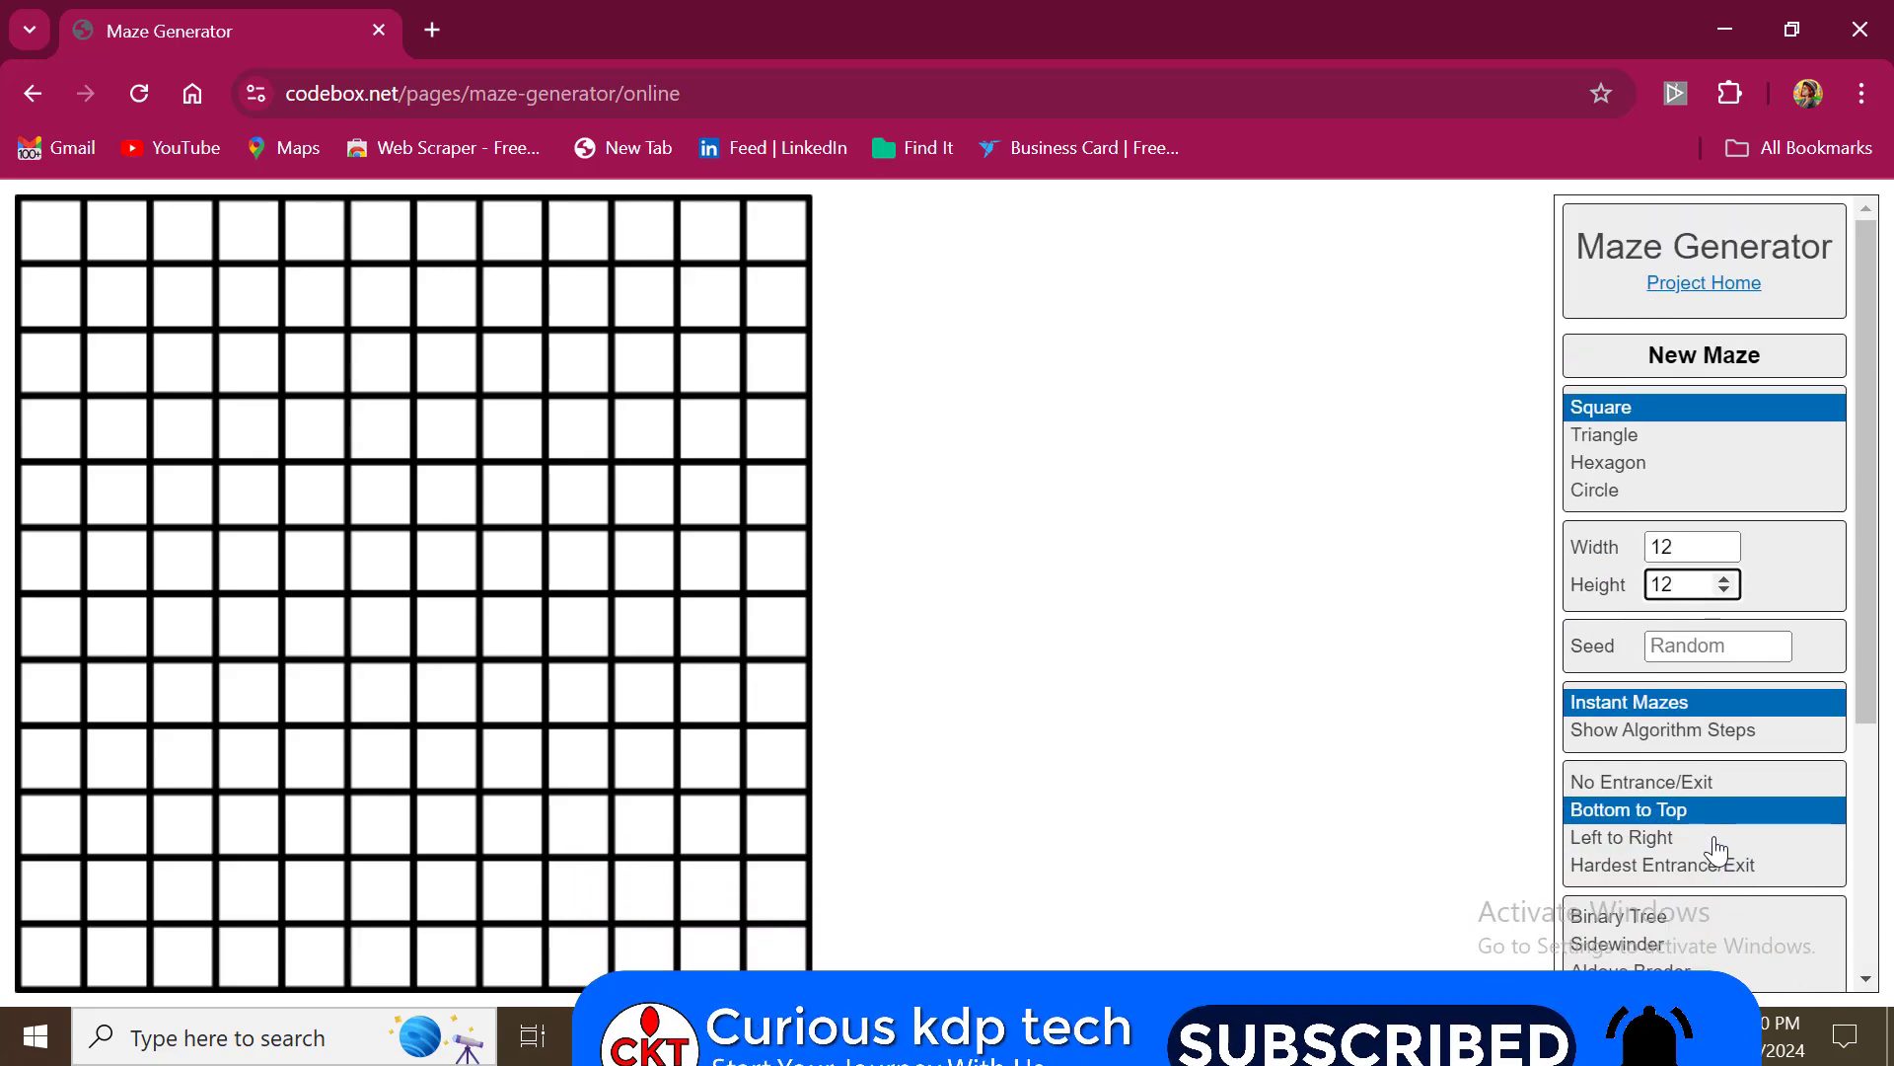
pyautogui.click(1700, 365)
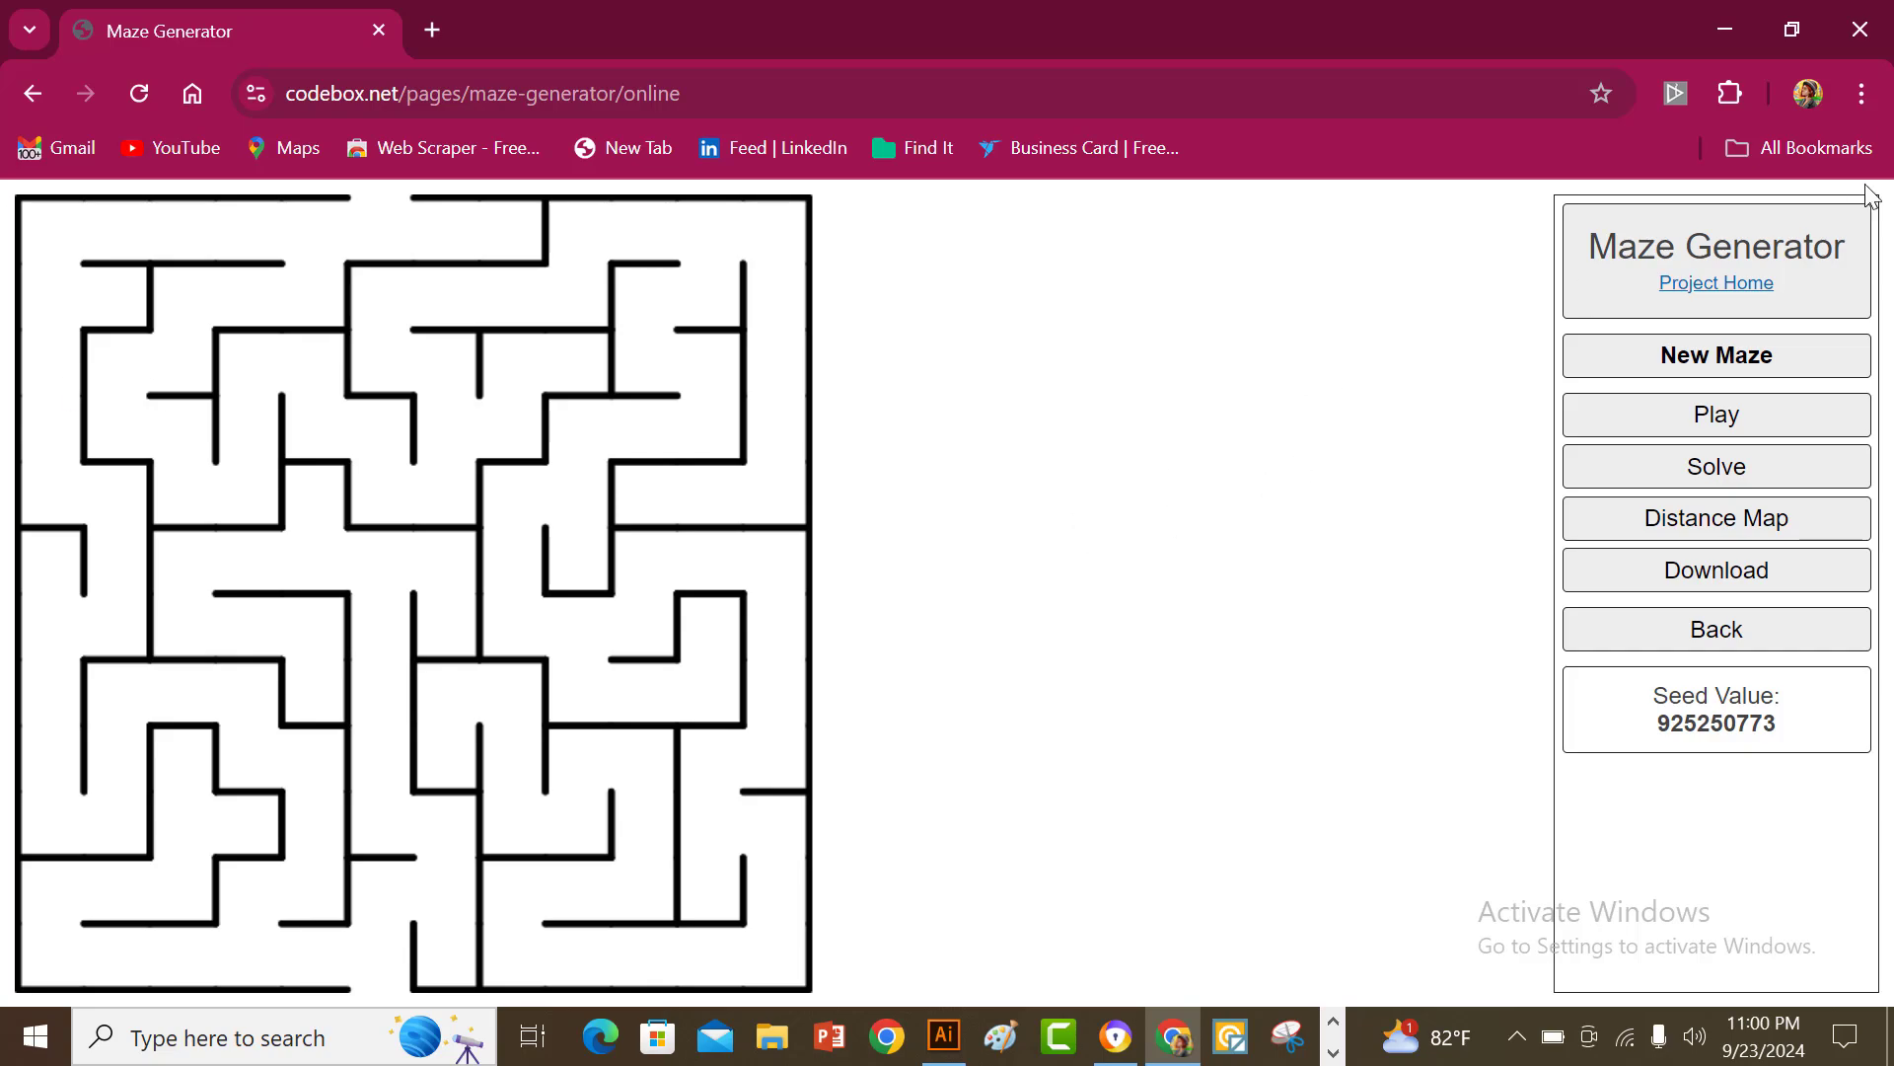
# - Download the unsolved square maze, check it in the recent downloads, and download its solved version too
pyautogui.click(1752, 586)
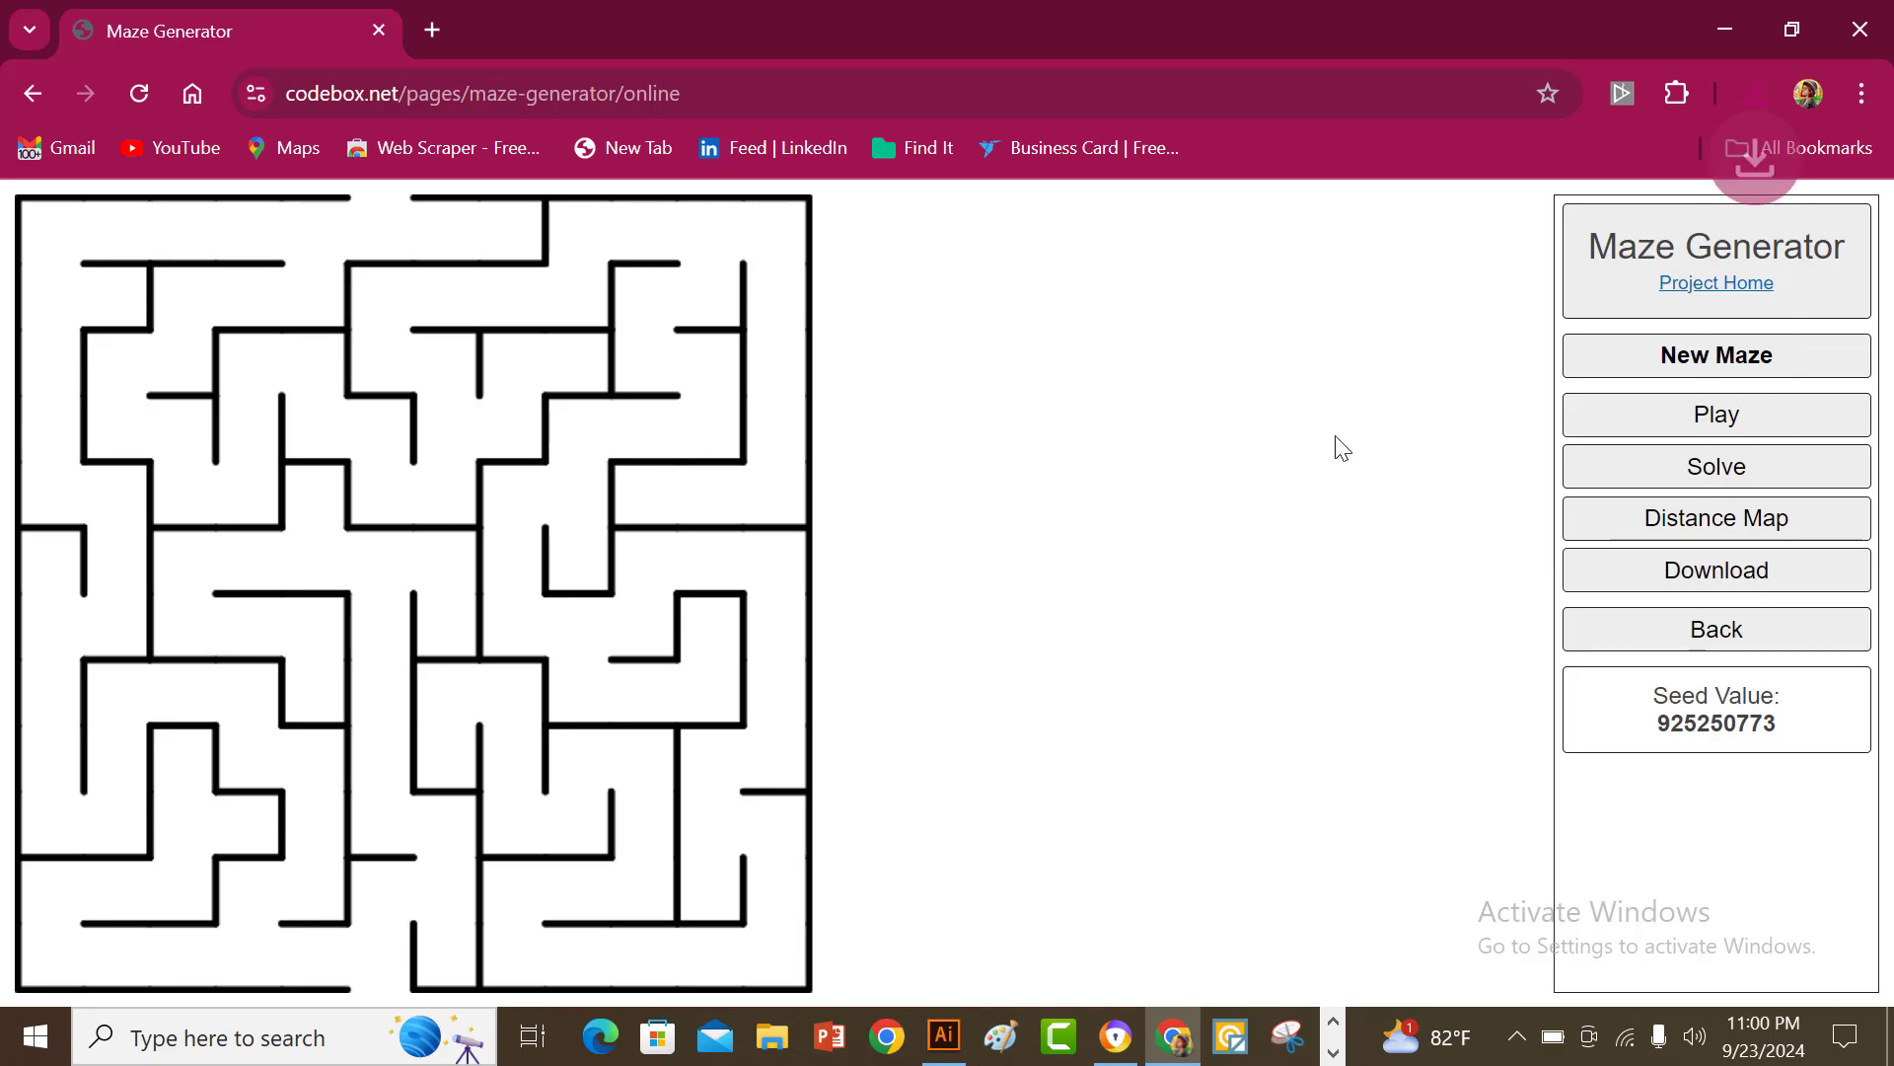
pyautogui.click(1755, 93)
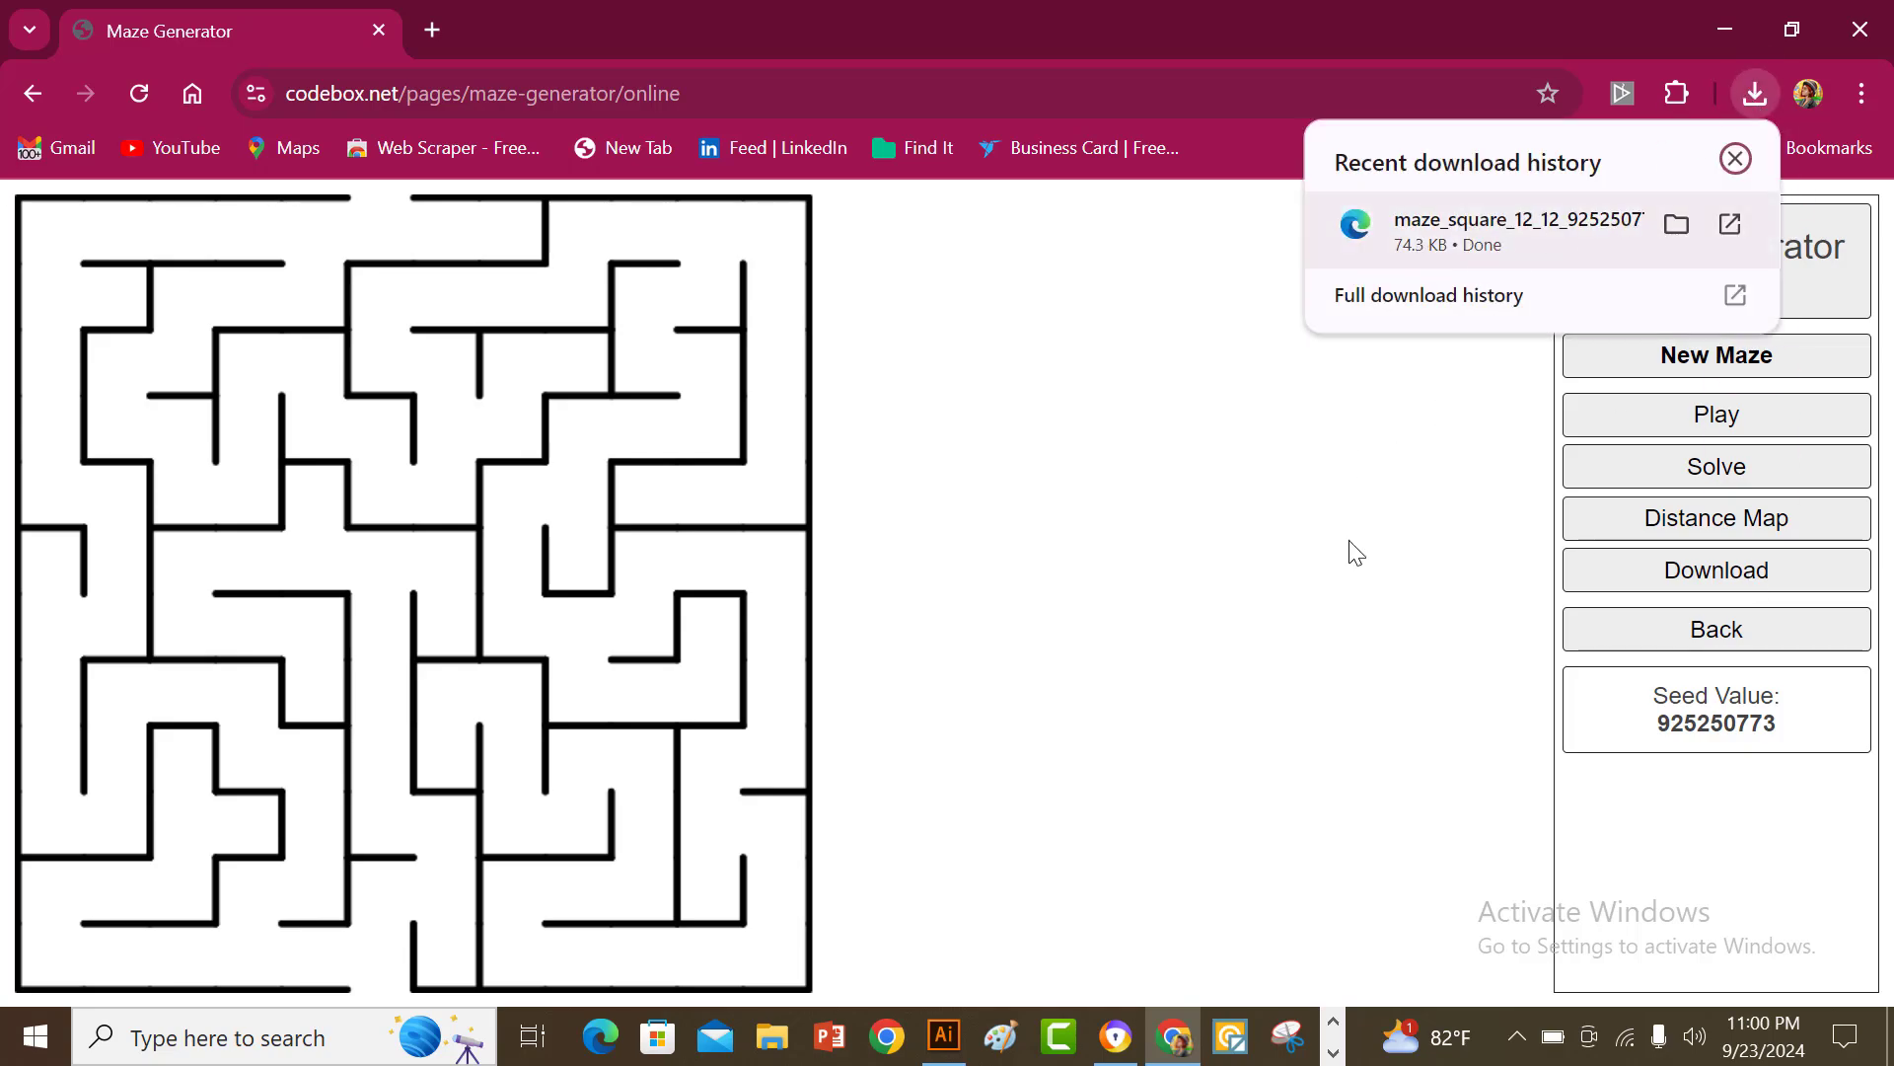
pyautogui.click(1404, 618)
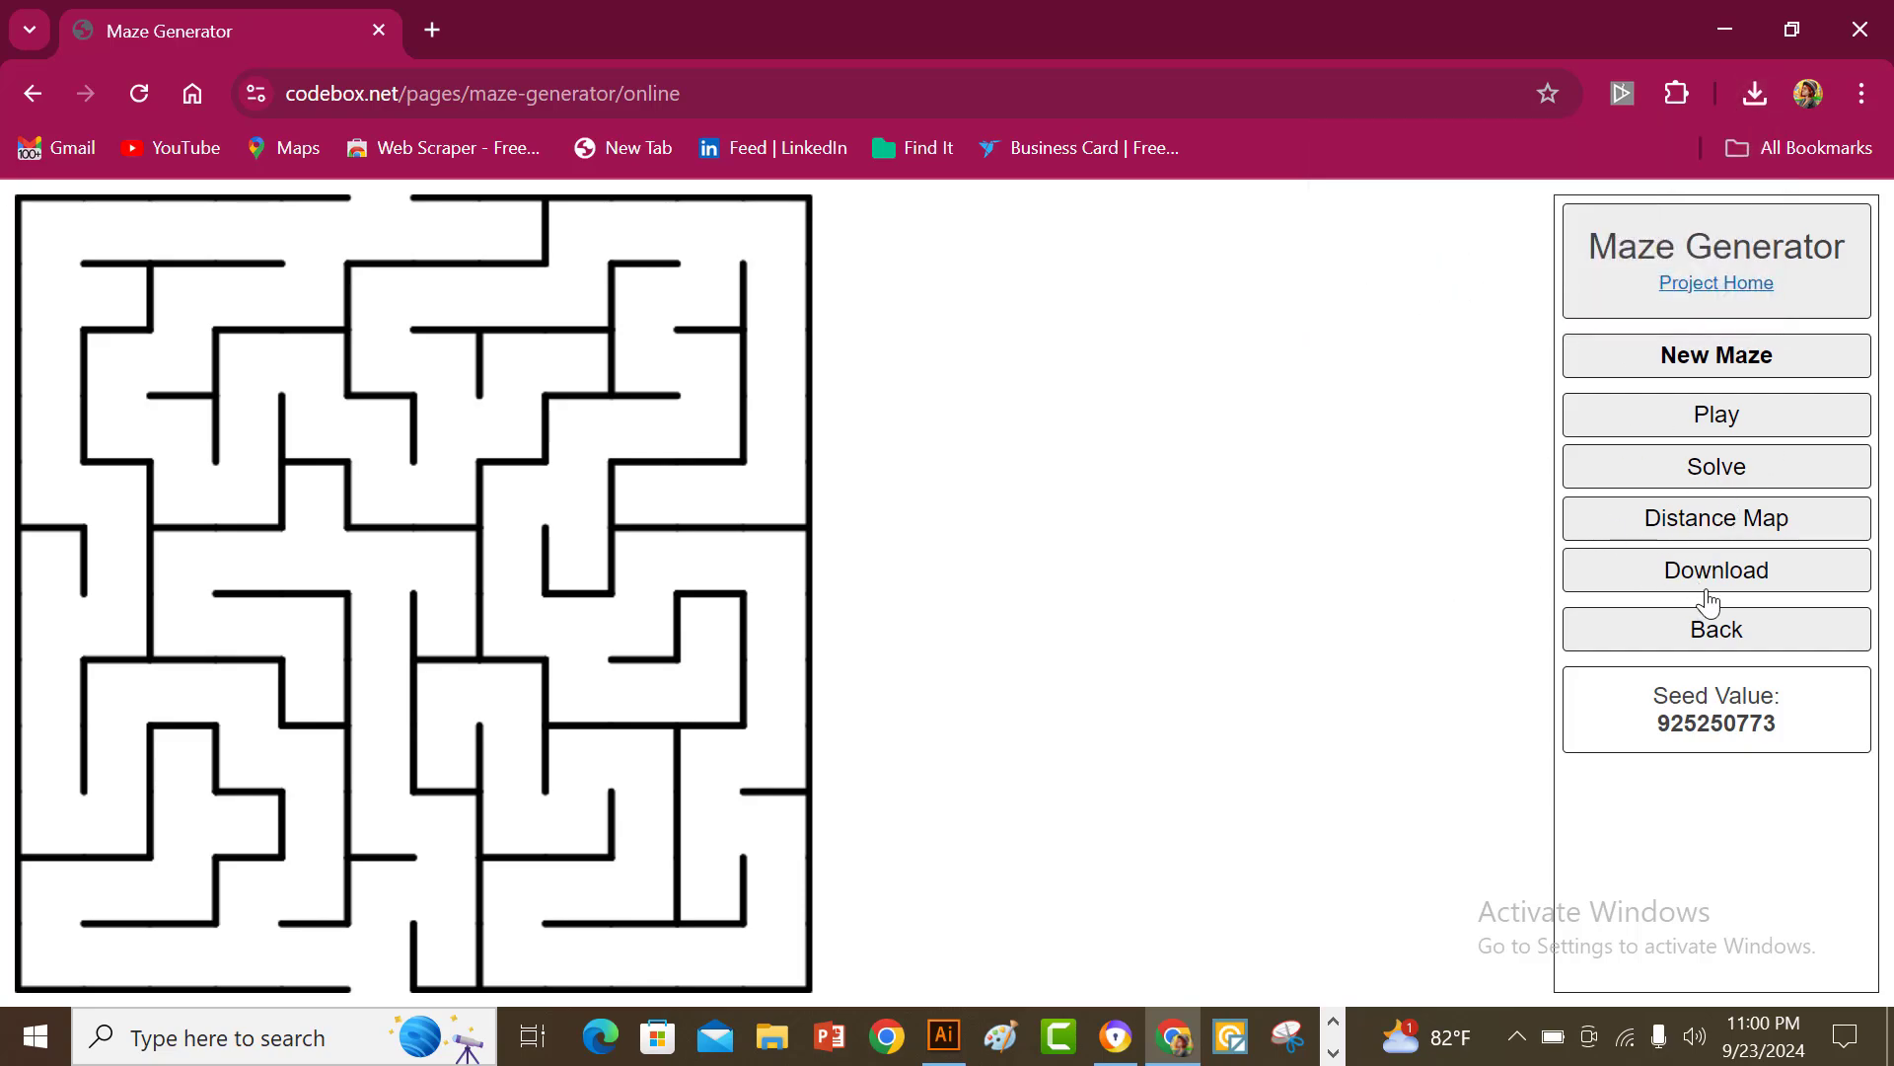
pyautogui.click(1729, 478)
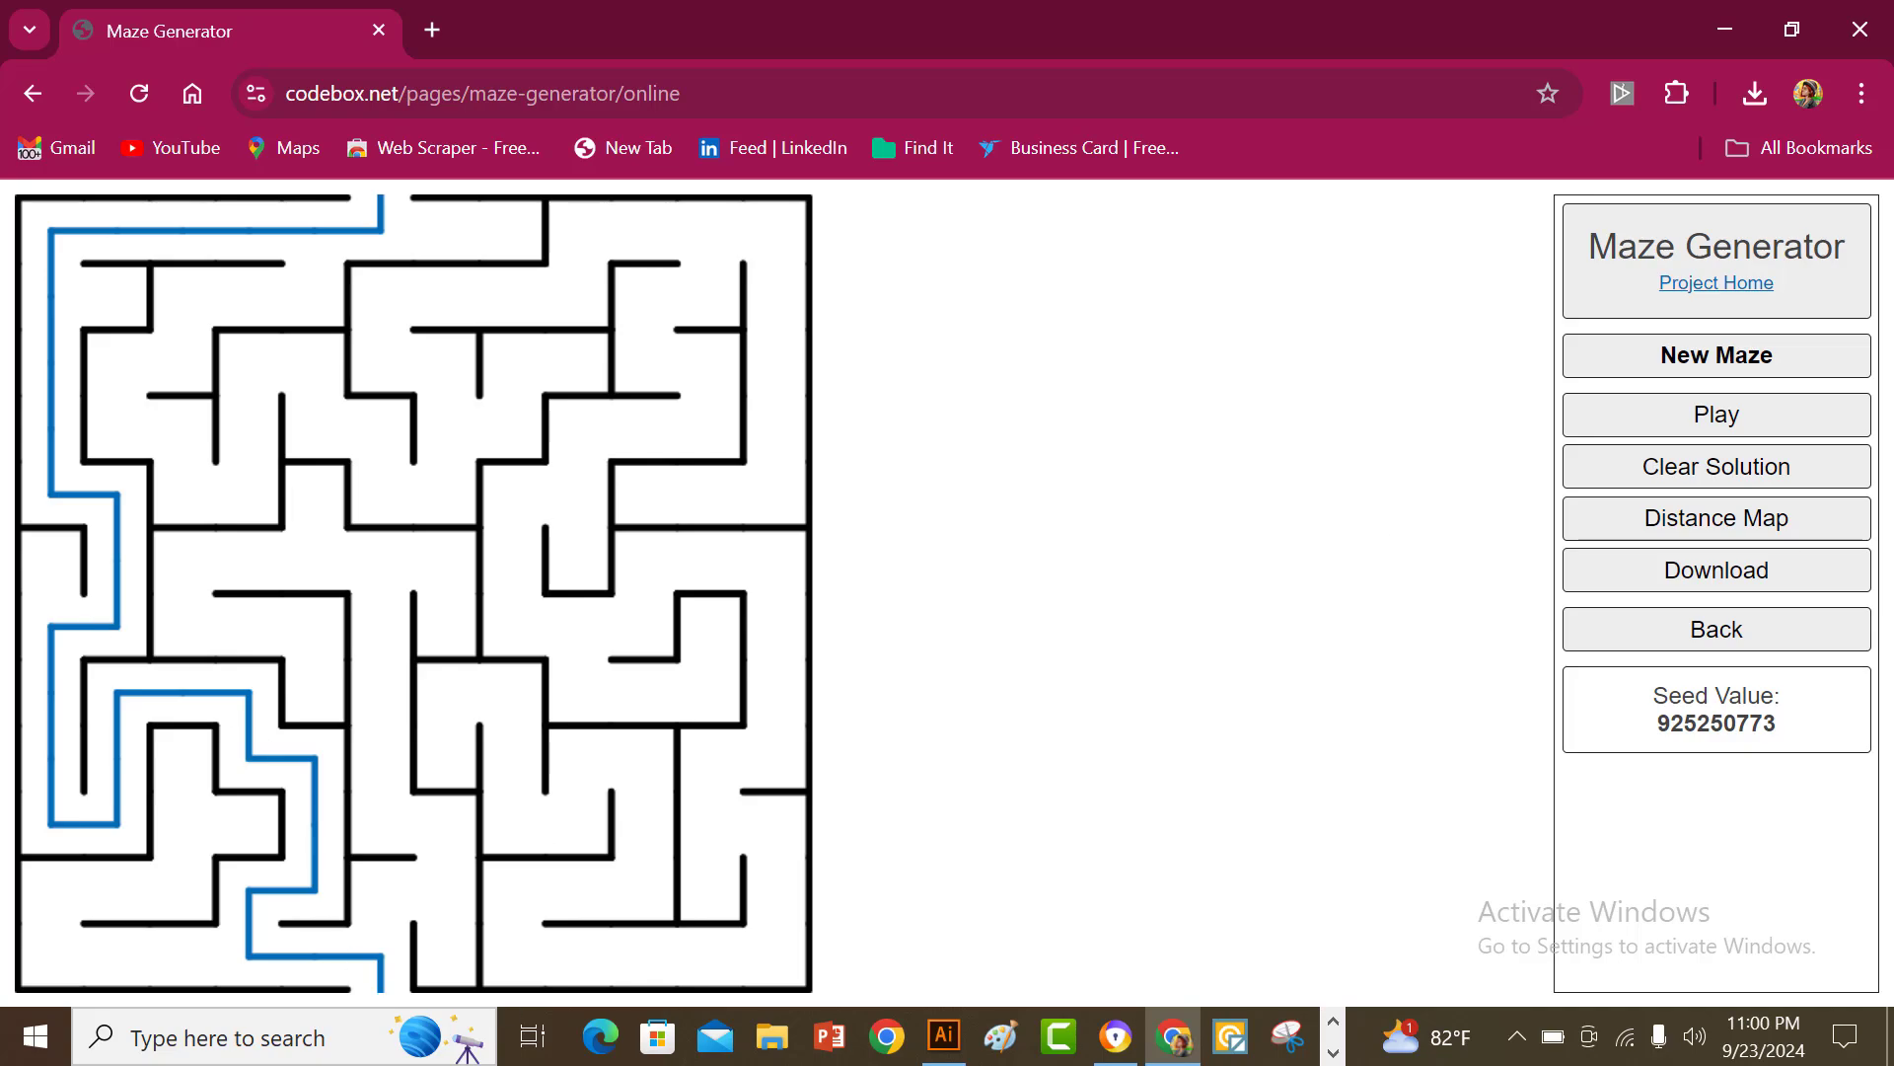
pyautogui.click(1756, 582)
# - Generate another square maze and download both its unsolved and solved versions
pyautogui.click(1751, 367)
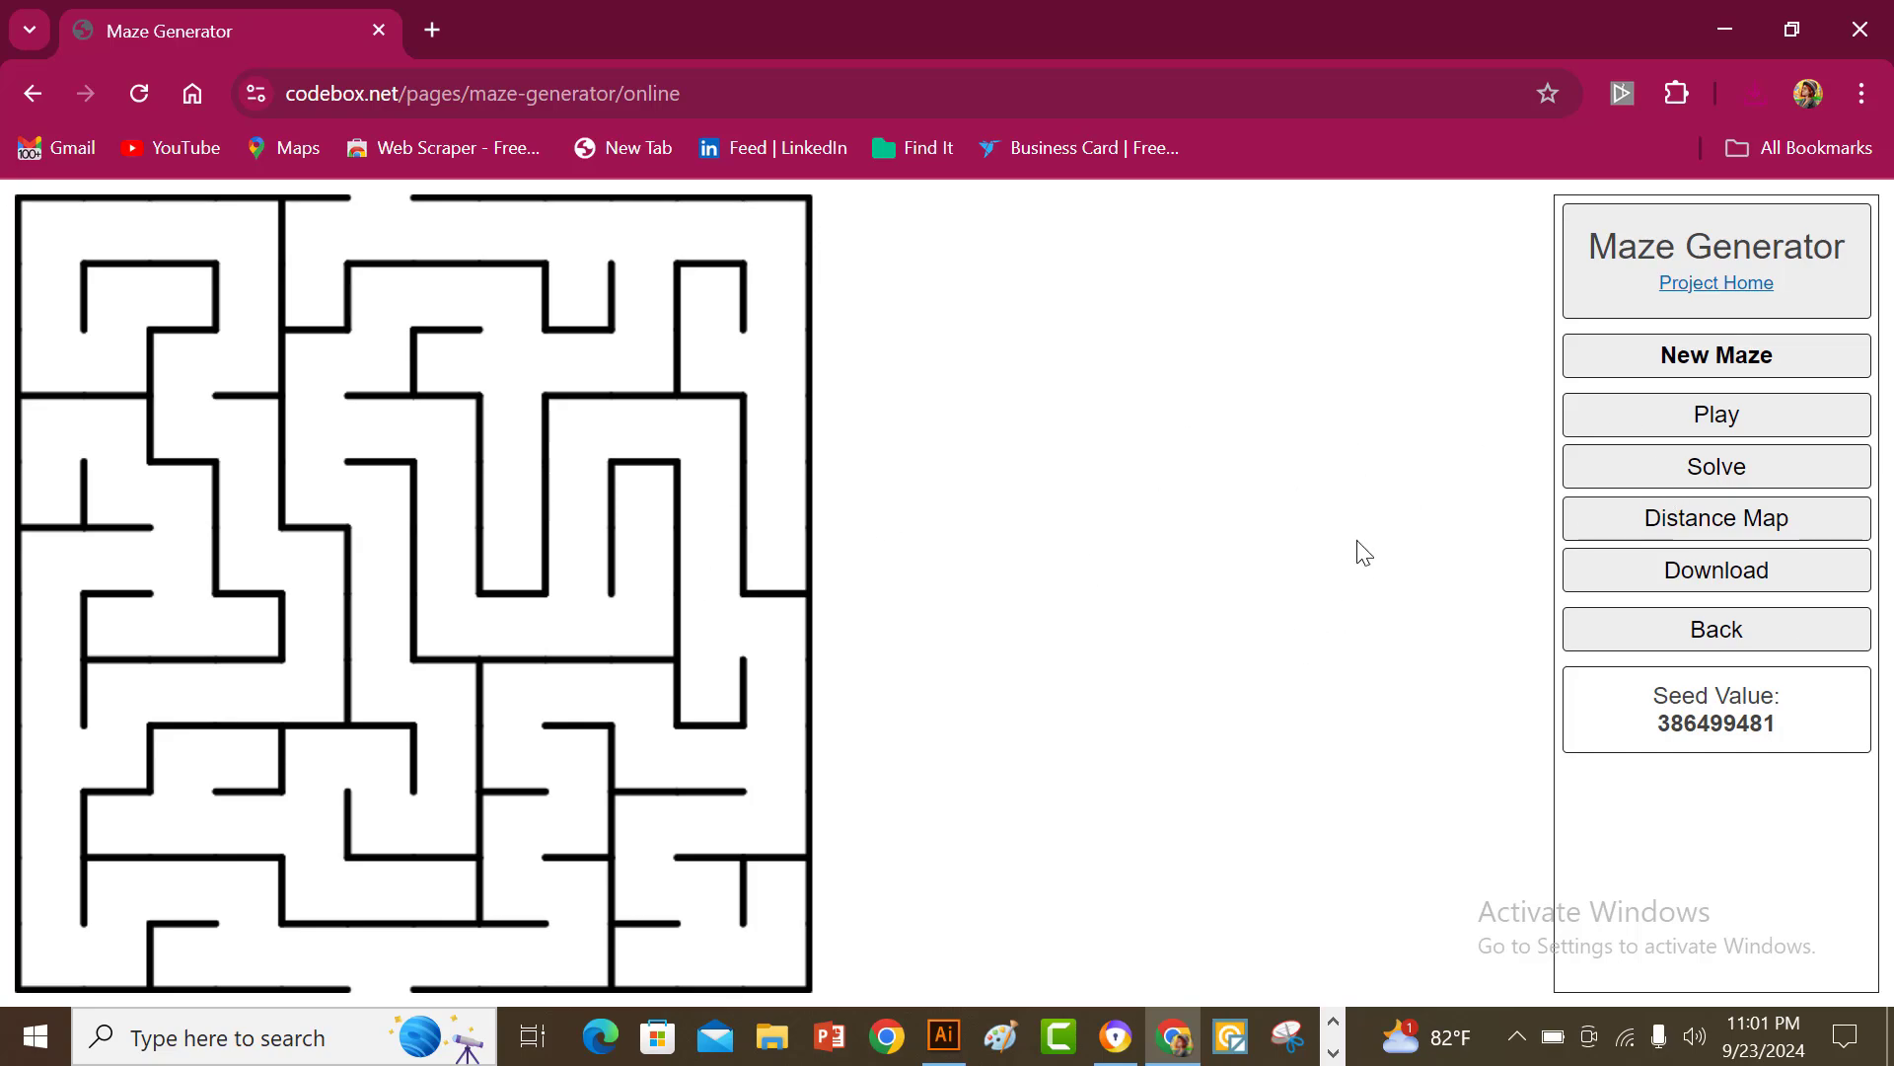
pyautogui.click(1735, 585)
pyautogui.click(1736, 478)
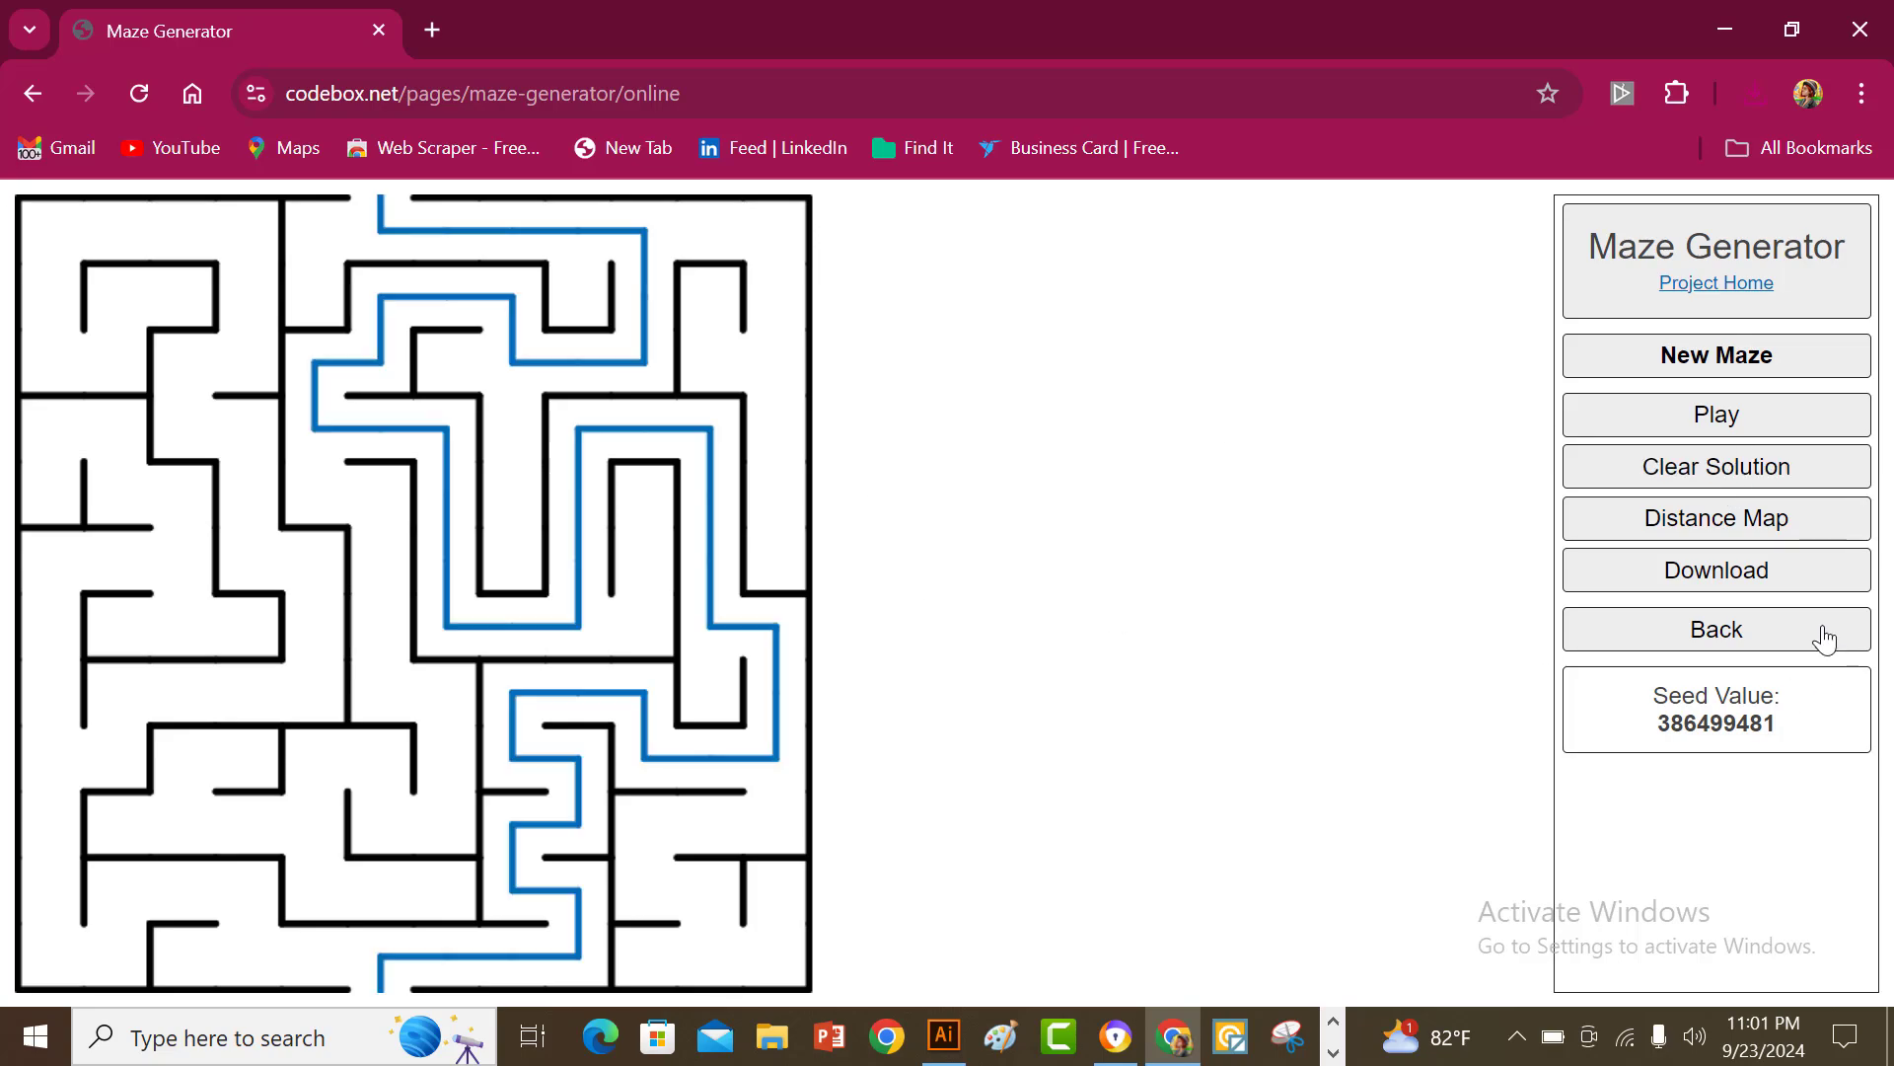
pyautogui.click(1757, 586)
# - Return to the maze options, generate a Triangle maze, and download it both unsolved and solved
pyautogui.click(1731, 639)
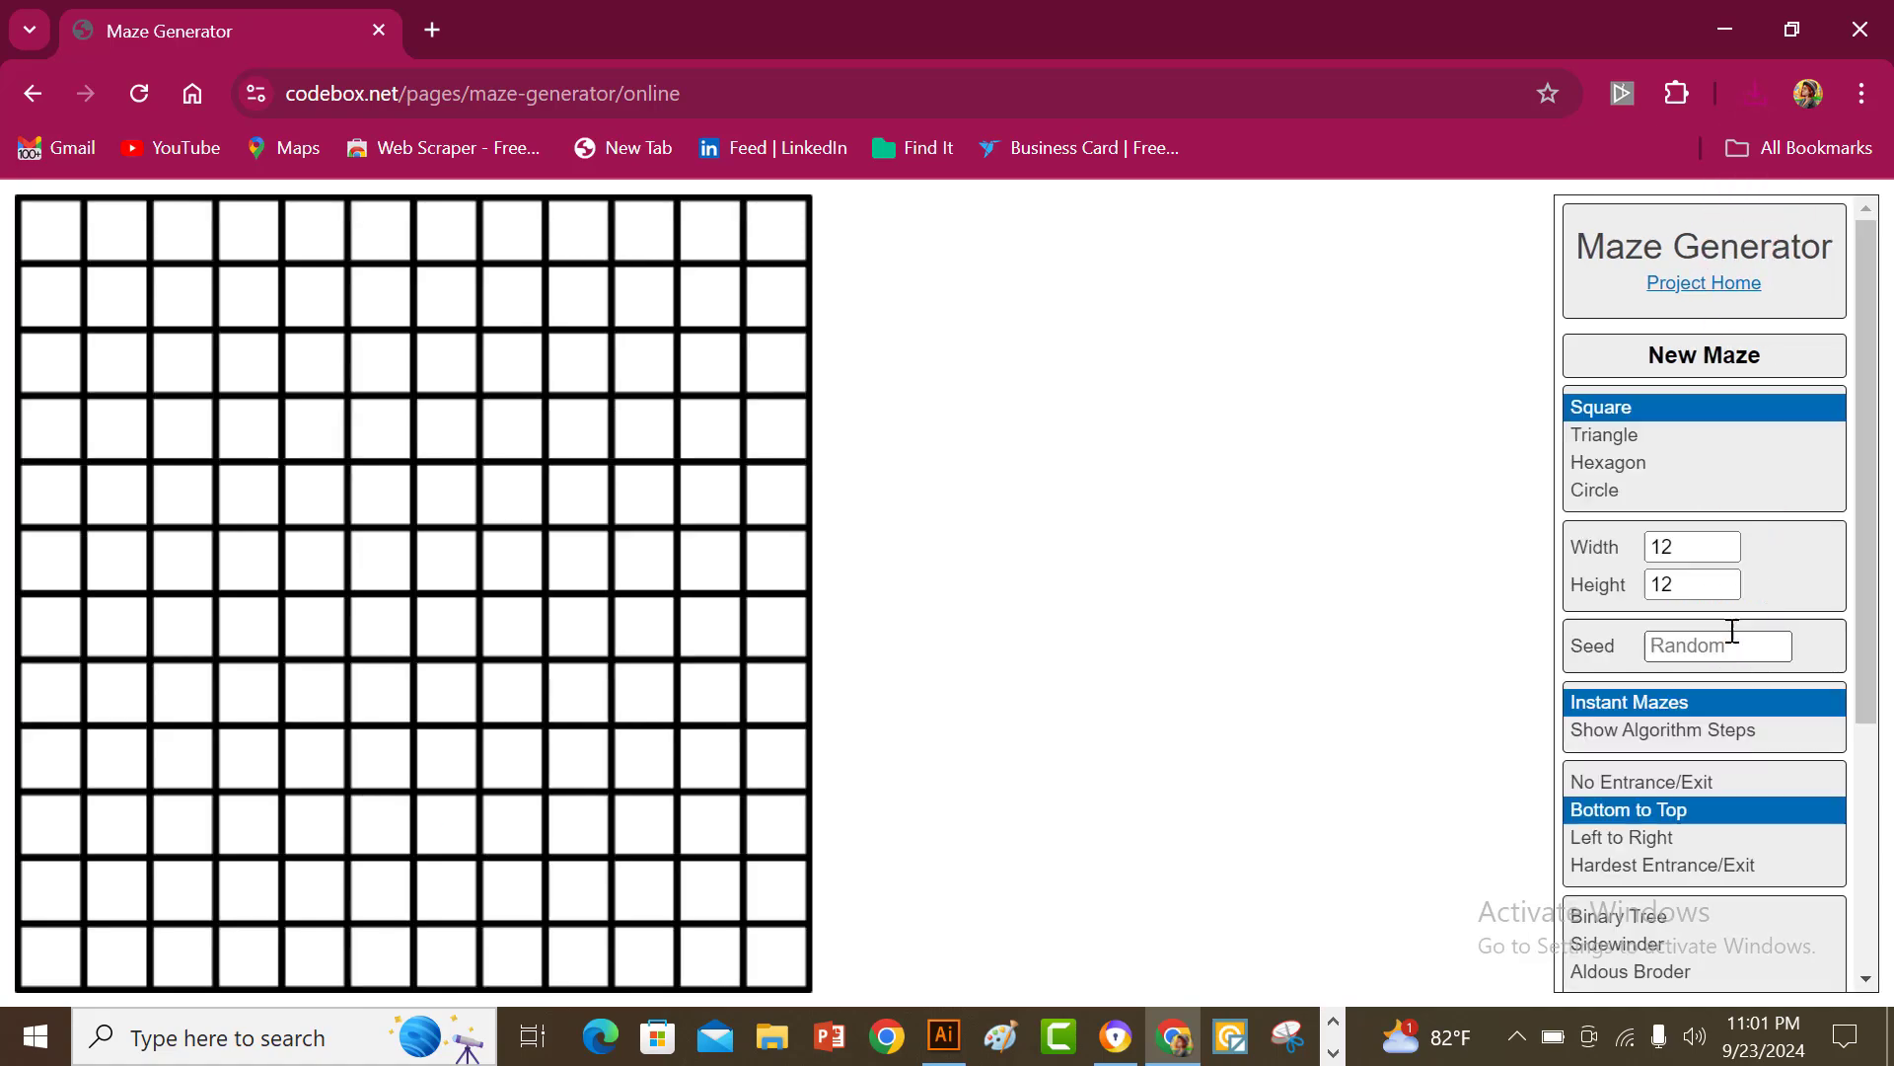
pyautogui.click(1622, 437)
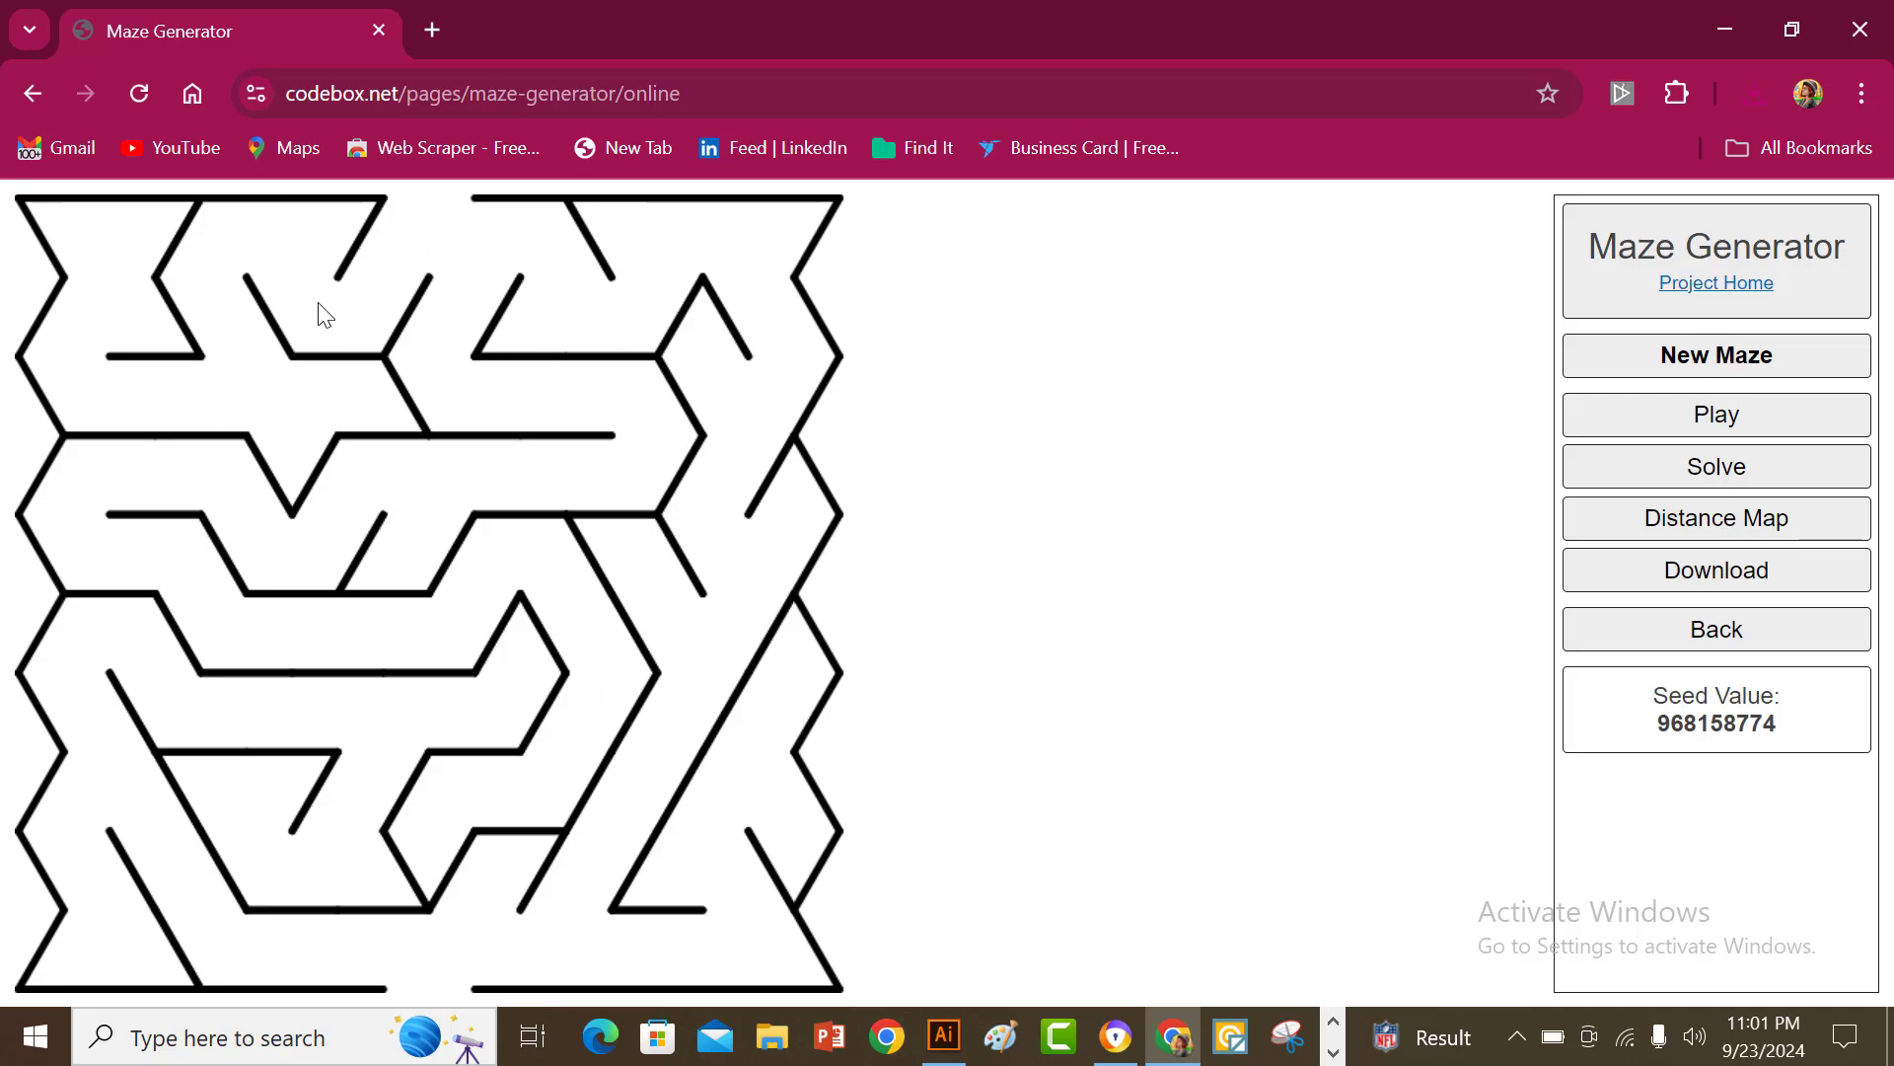
pyautogui.click(1721, 583)
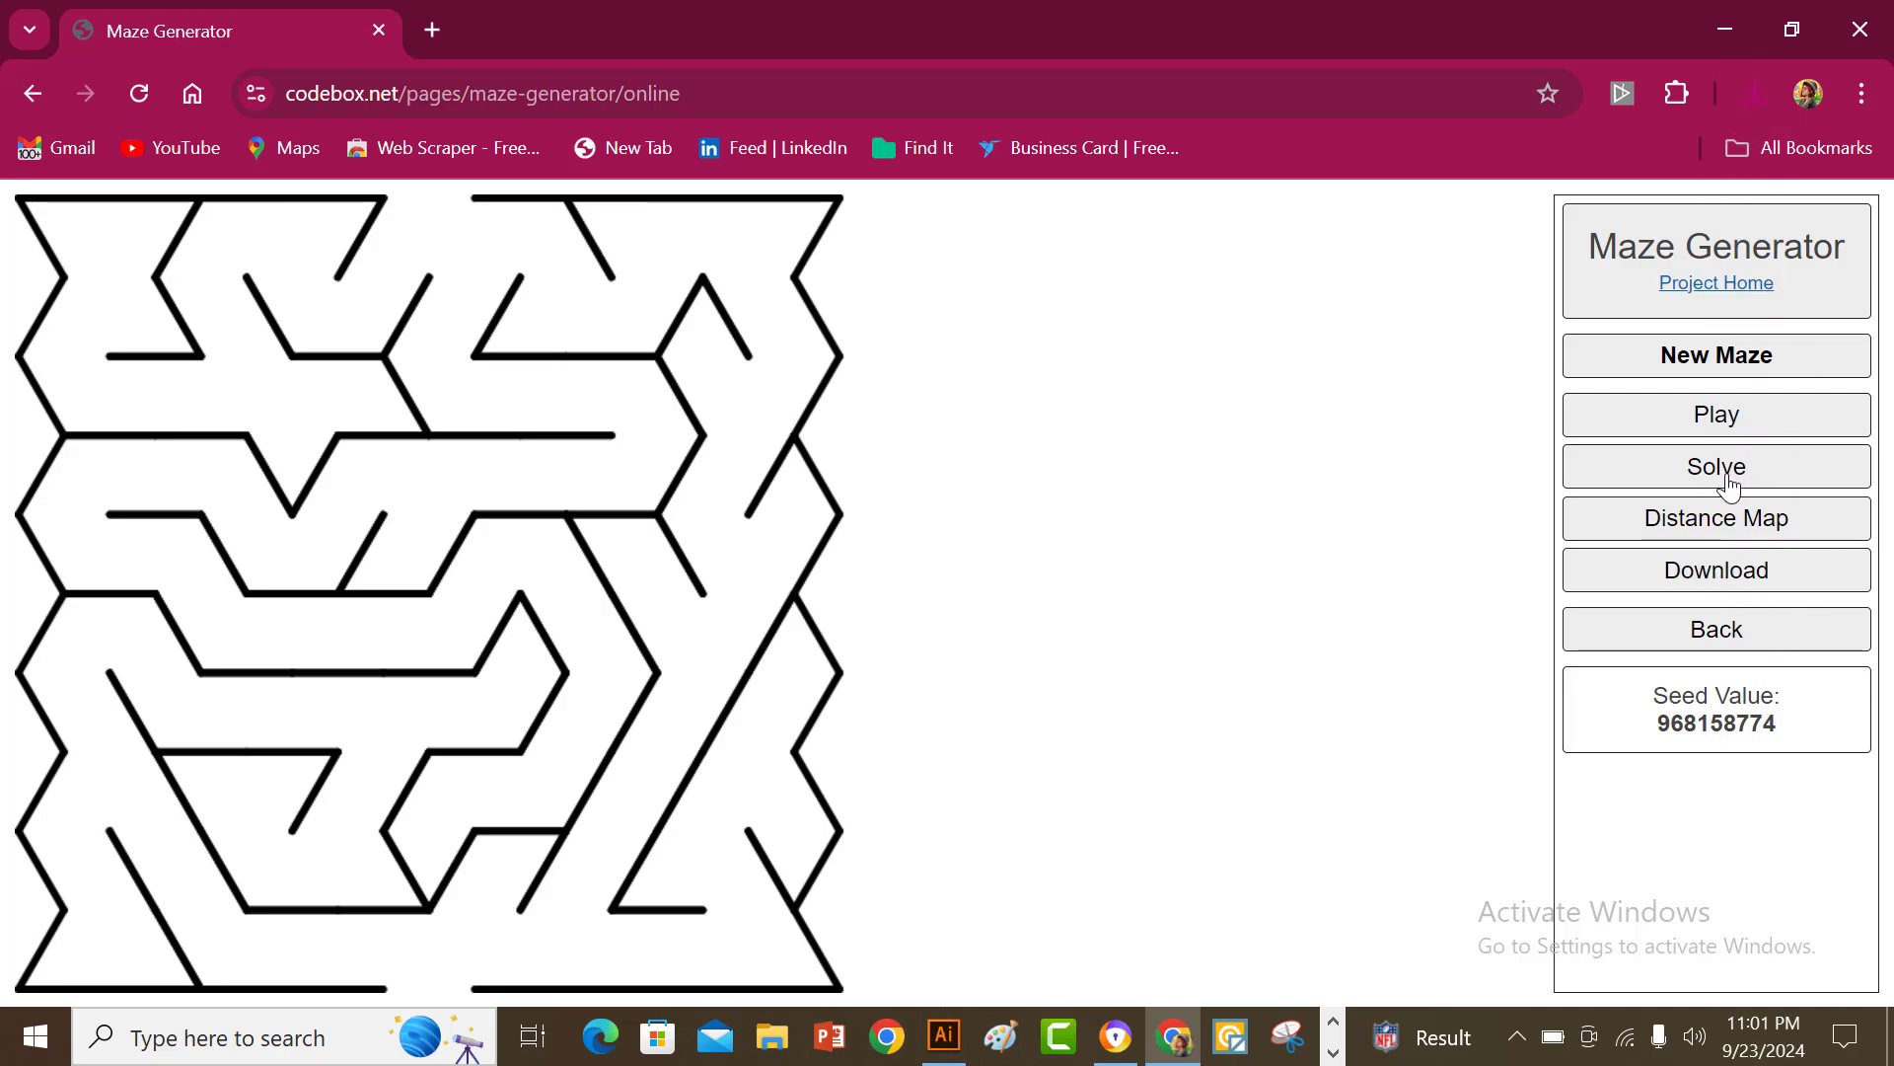
pyautogui.click(1727, 474)
pyautogui.click(1727, 579)
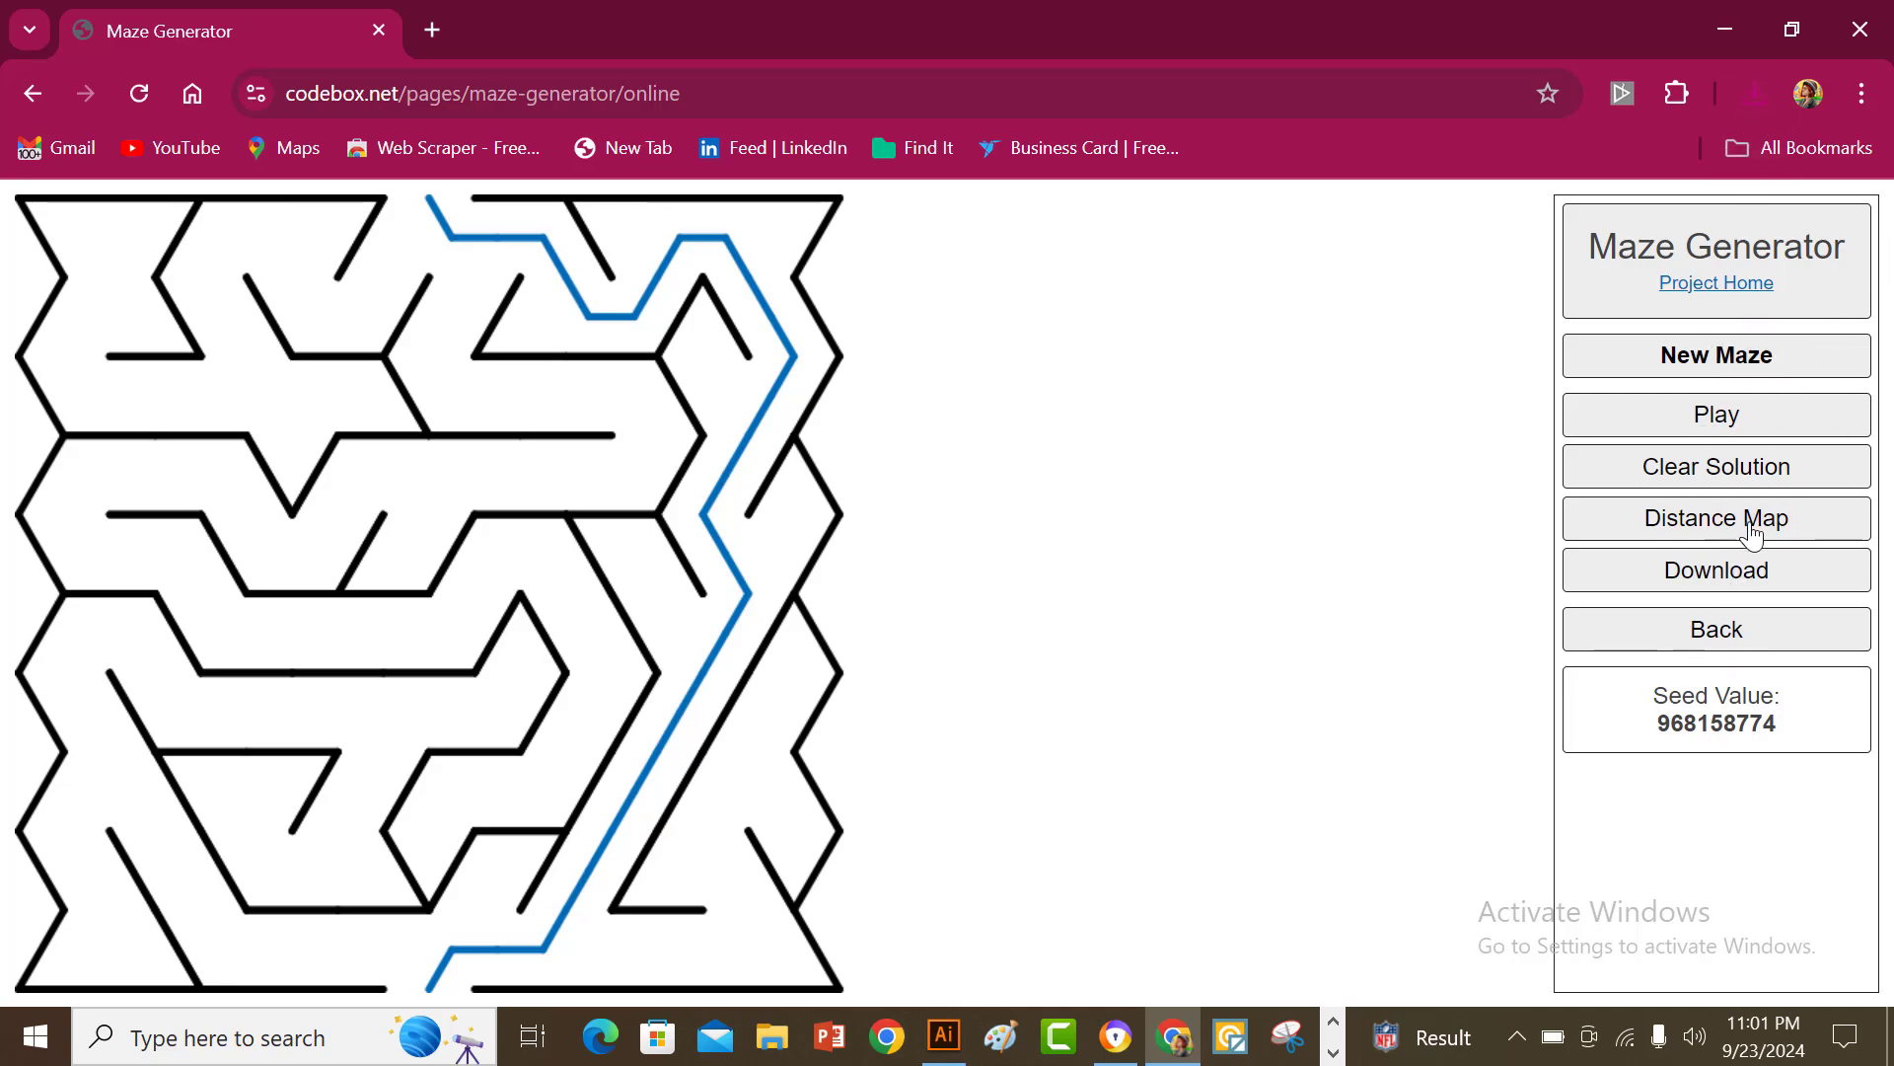
# - Return to the maze options, generate a Hexagon maze, and download it both unsolved and solved
pyautogui.click(1746, 636)
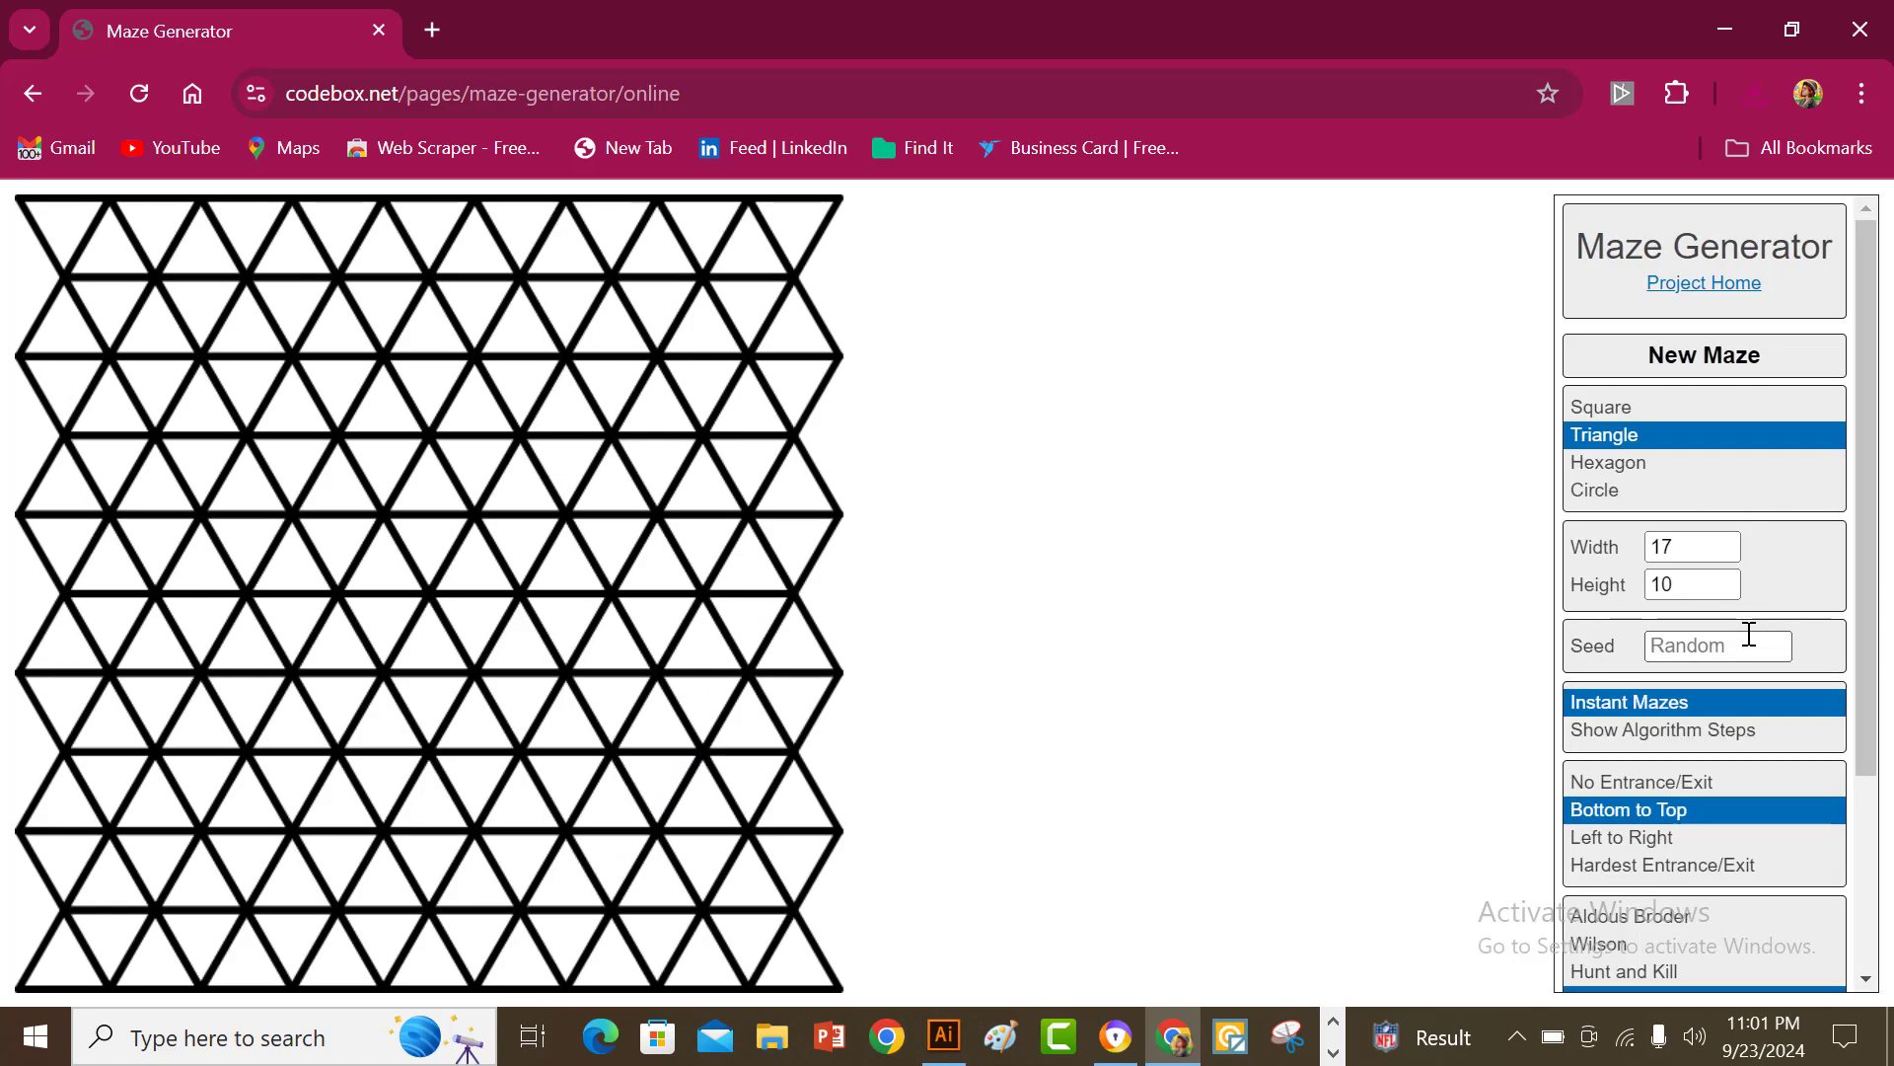
pyautogui.click(1626, 463)
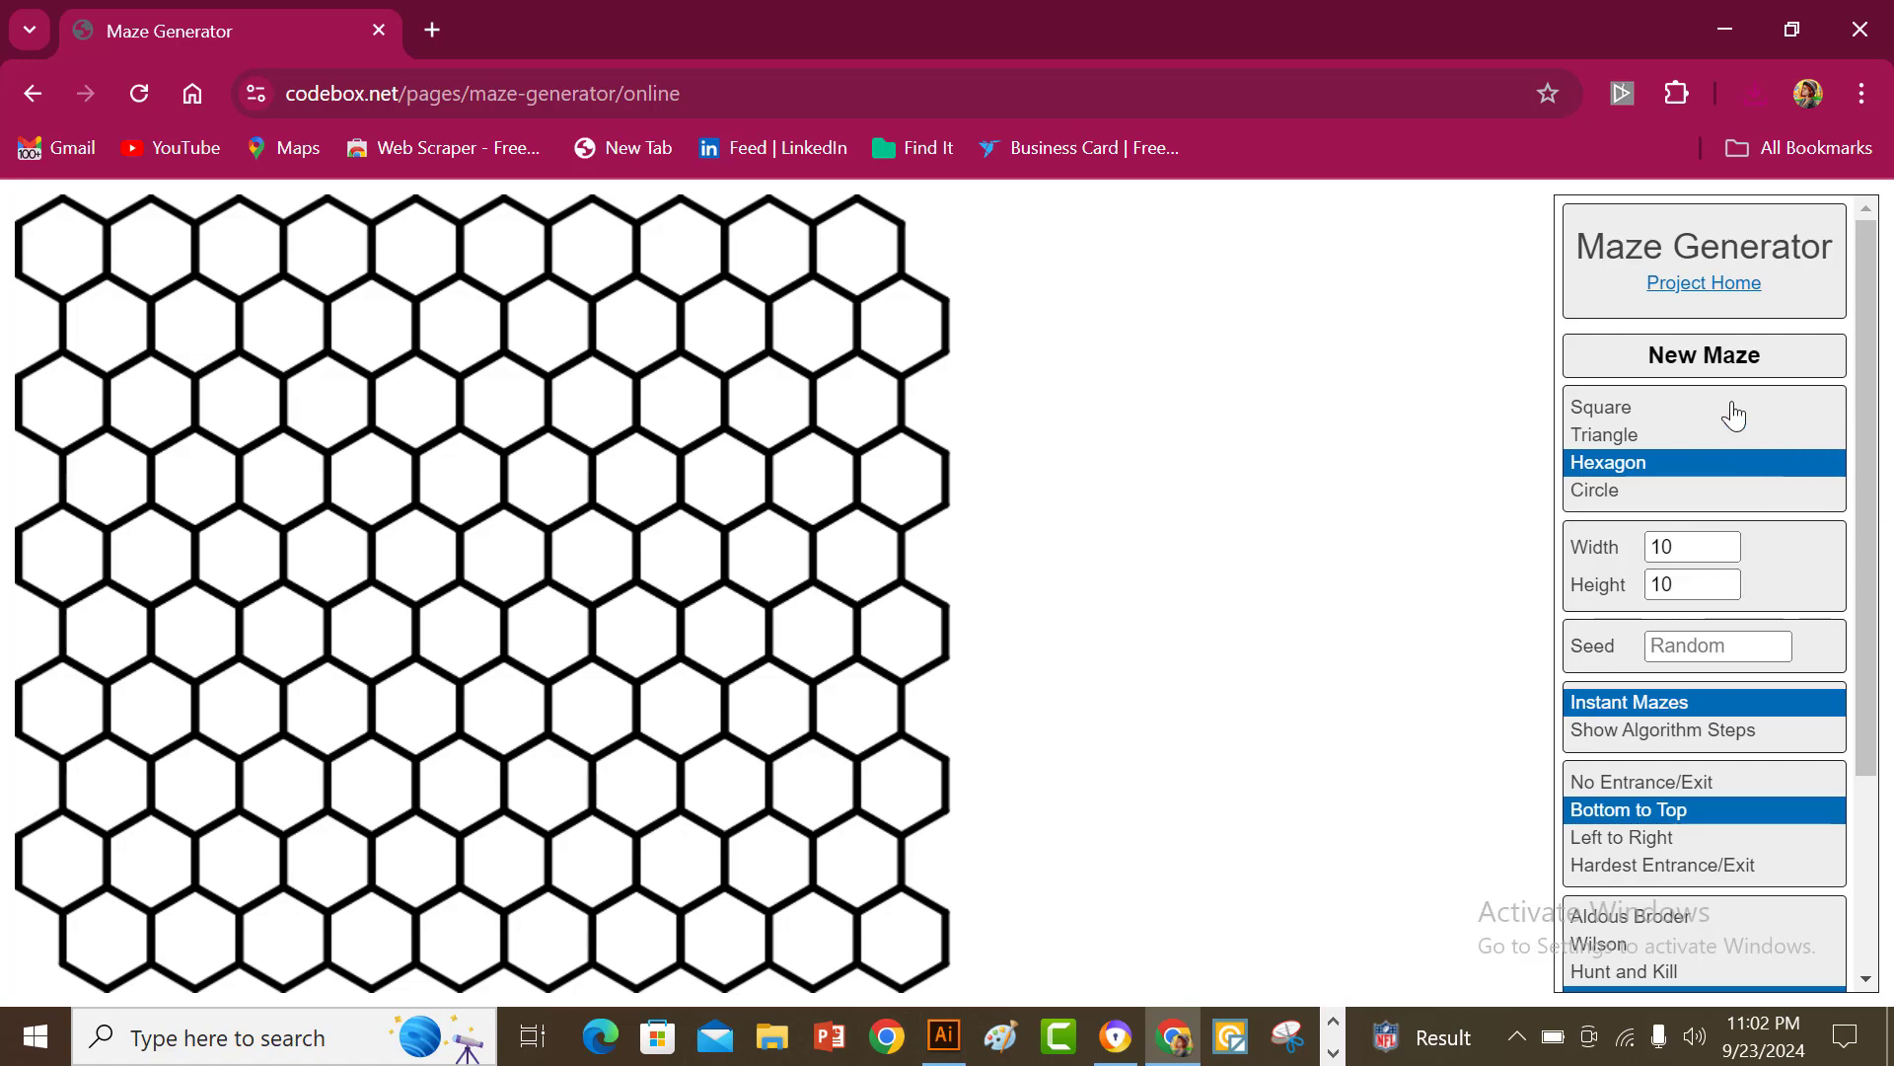
pyautogui.click(1728, 366)
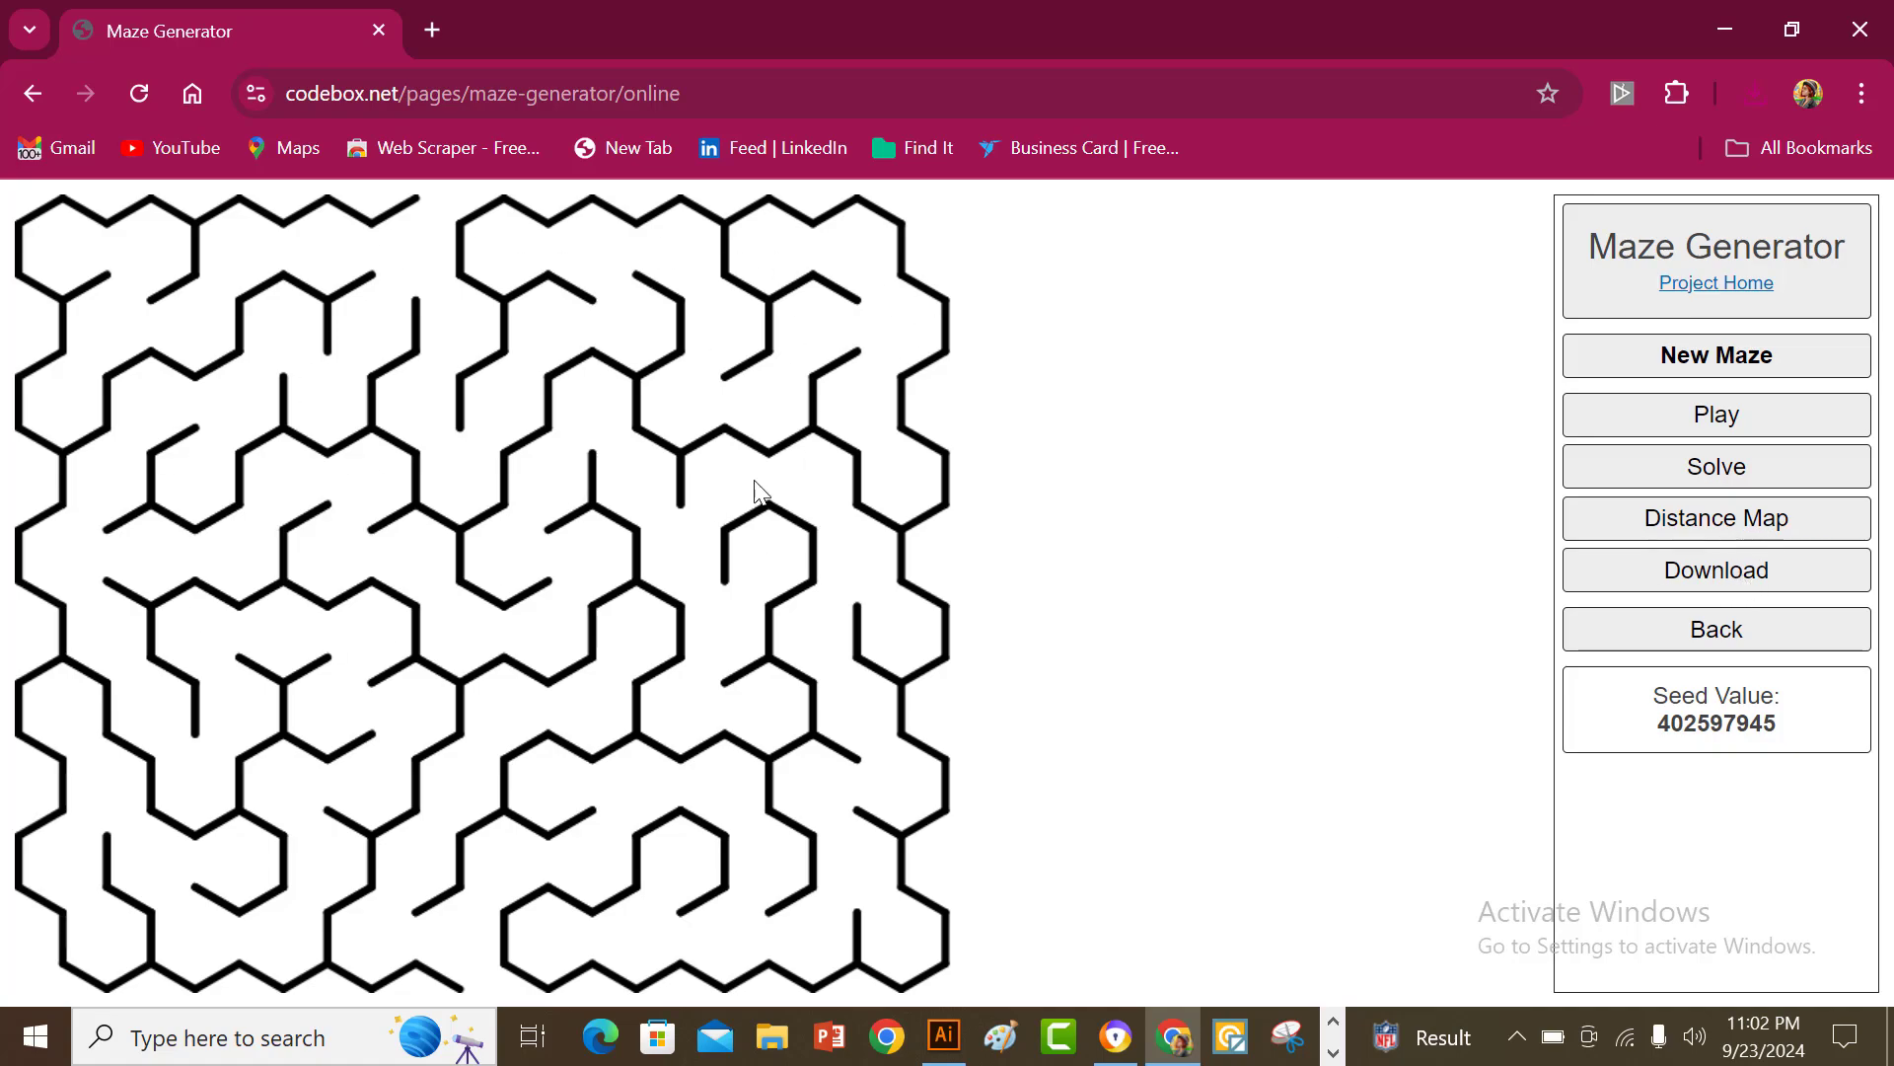
pyautogui.click(1759, 580)
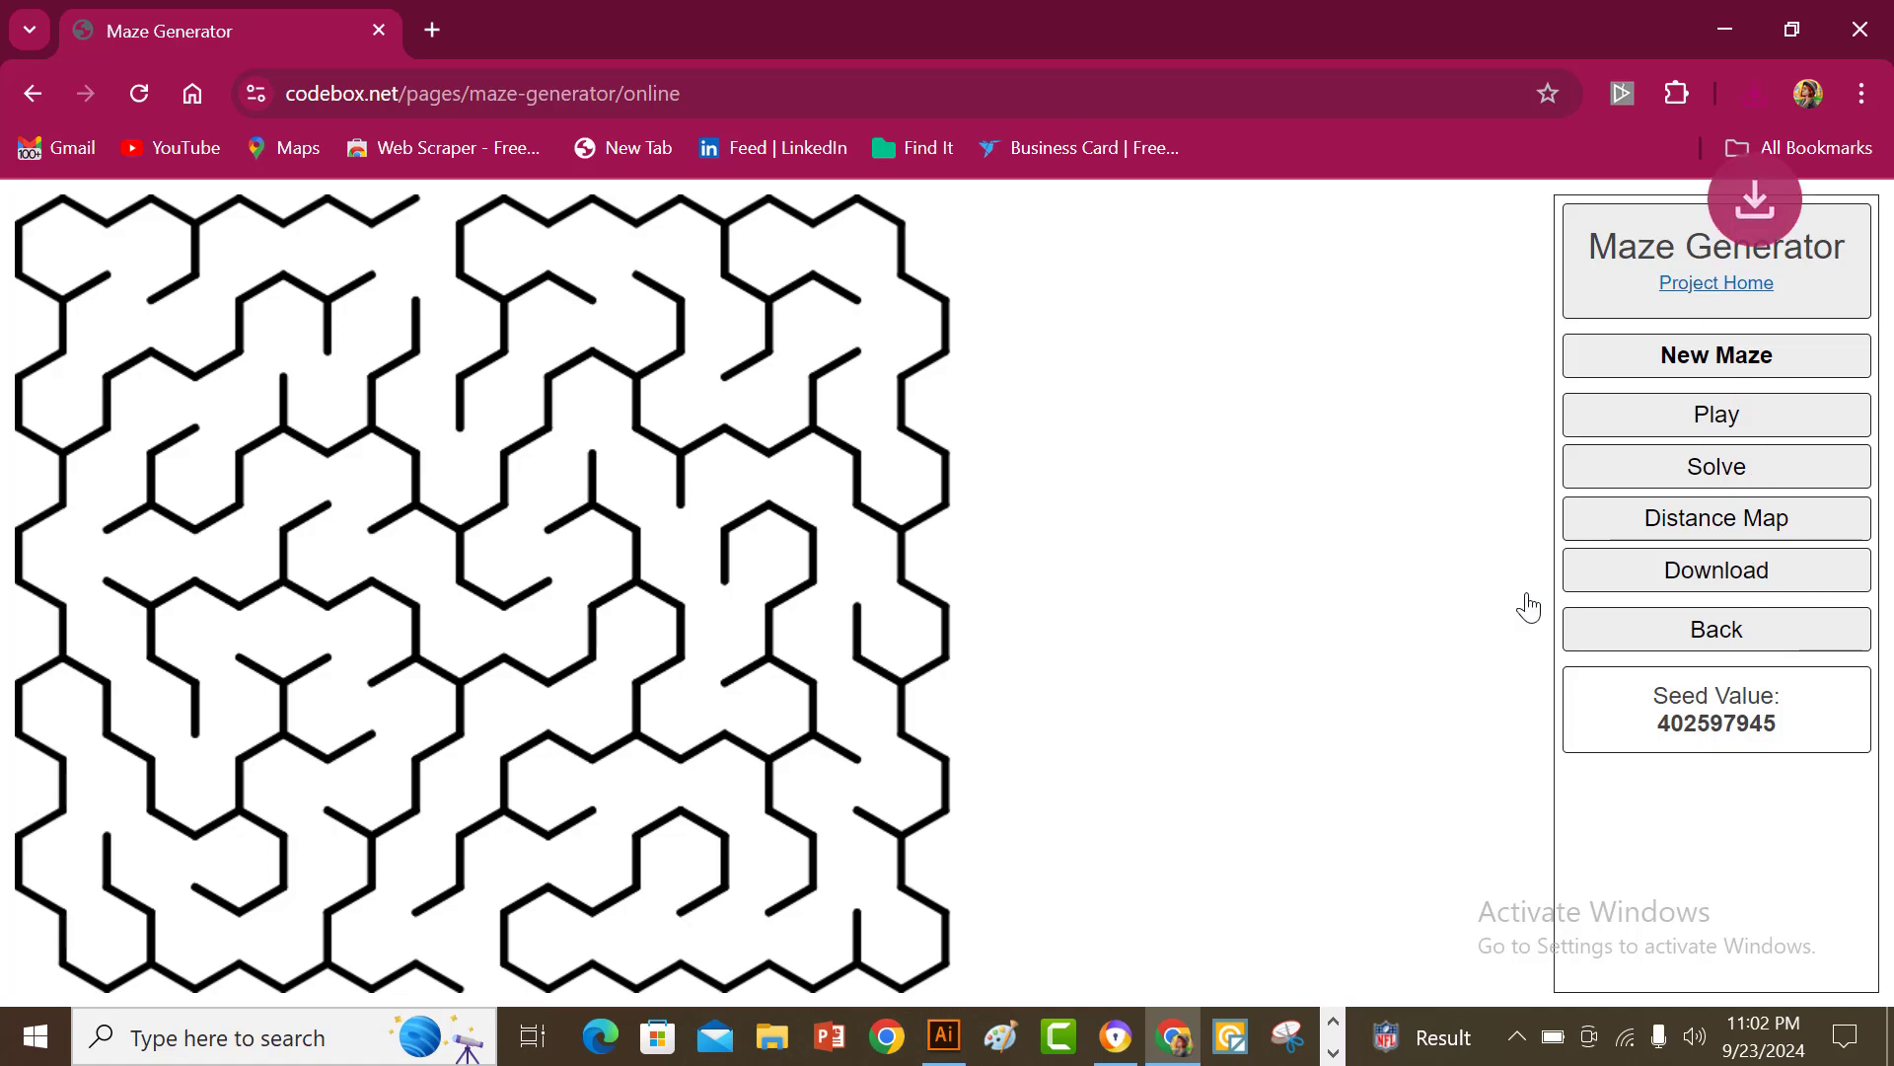
pyautogui.click(1725, 480)
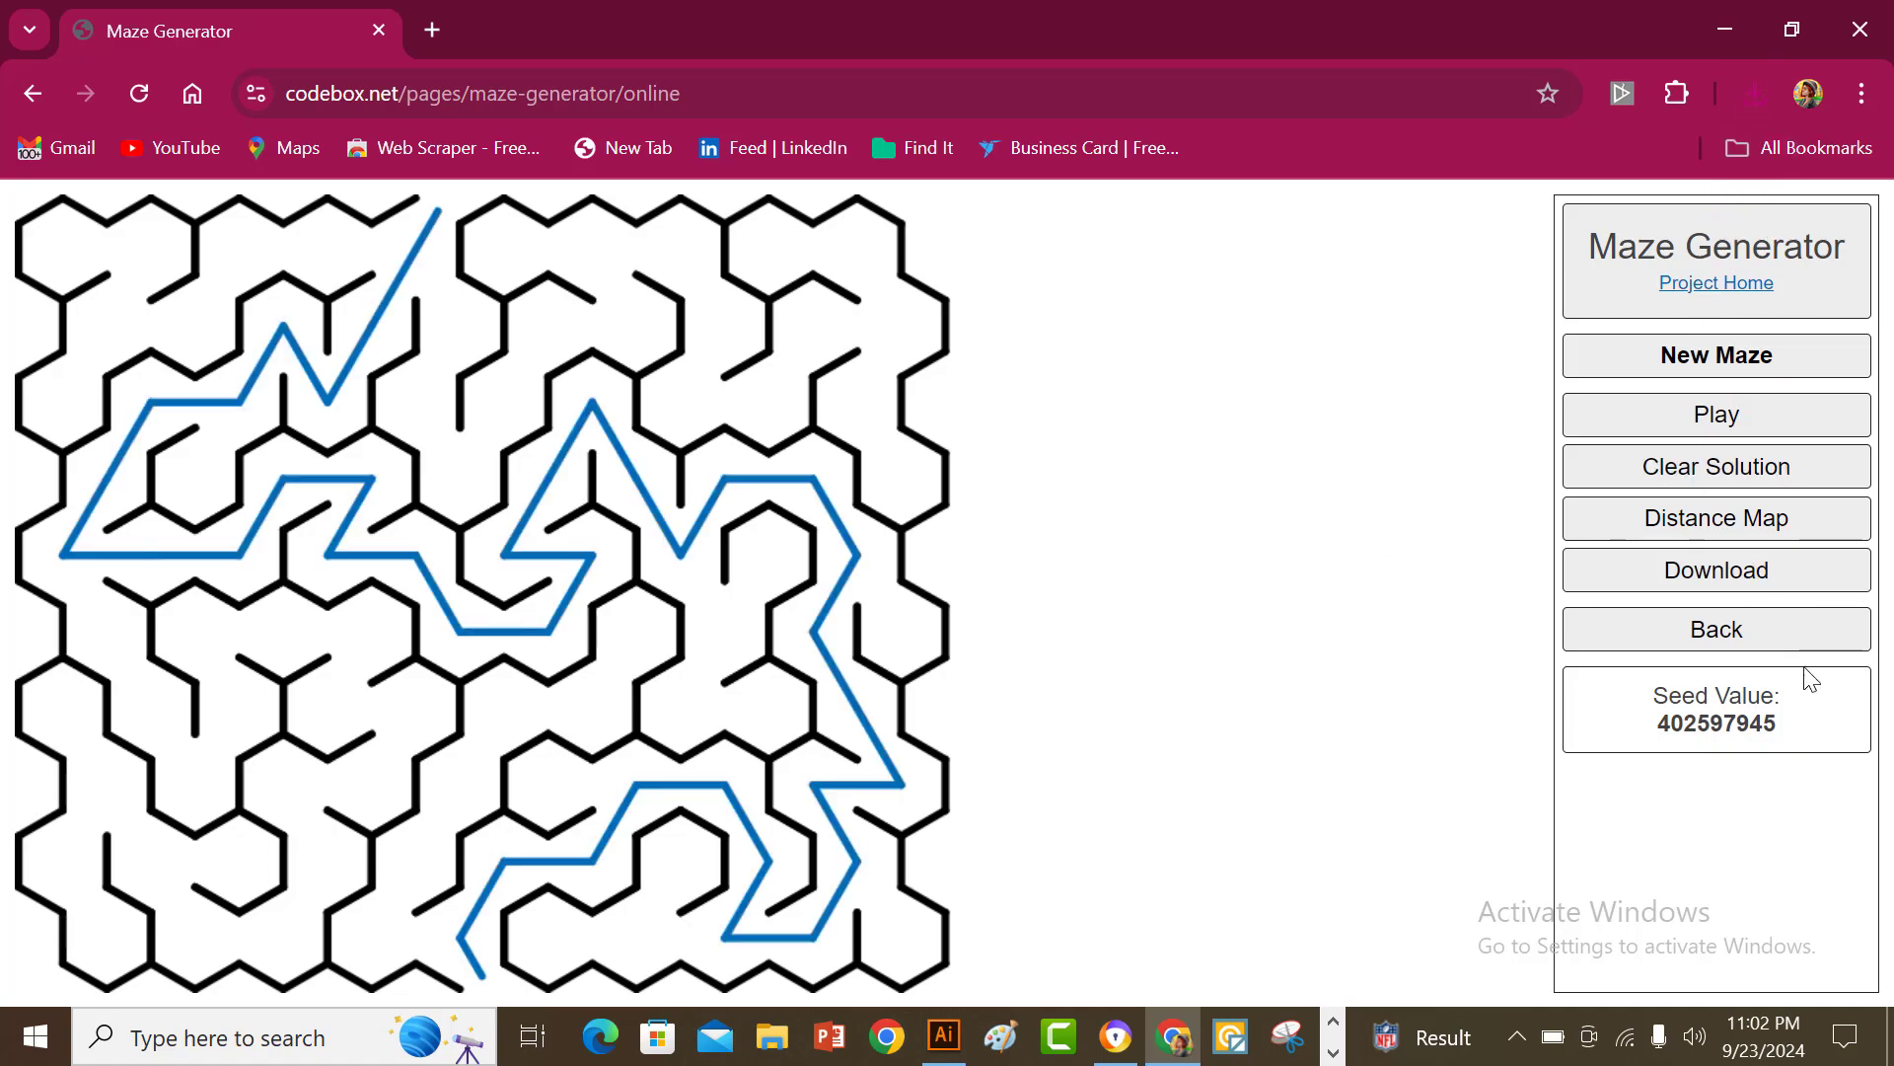
pyautogui.click(1764, 586)
# - Return to the maze options, generate a Circle maze, and download it both unsolved and solved
pyautogui.click(1724, 634)
pyautogui.click(1613, 494)
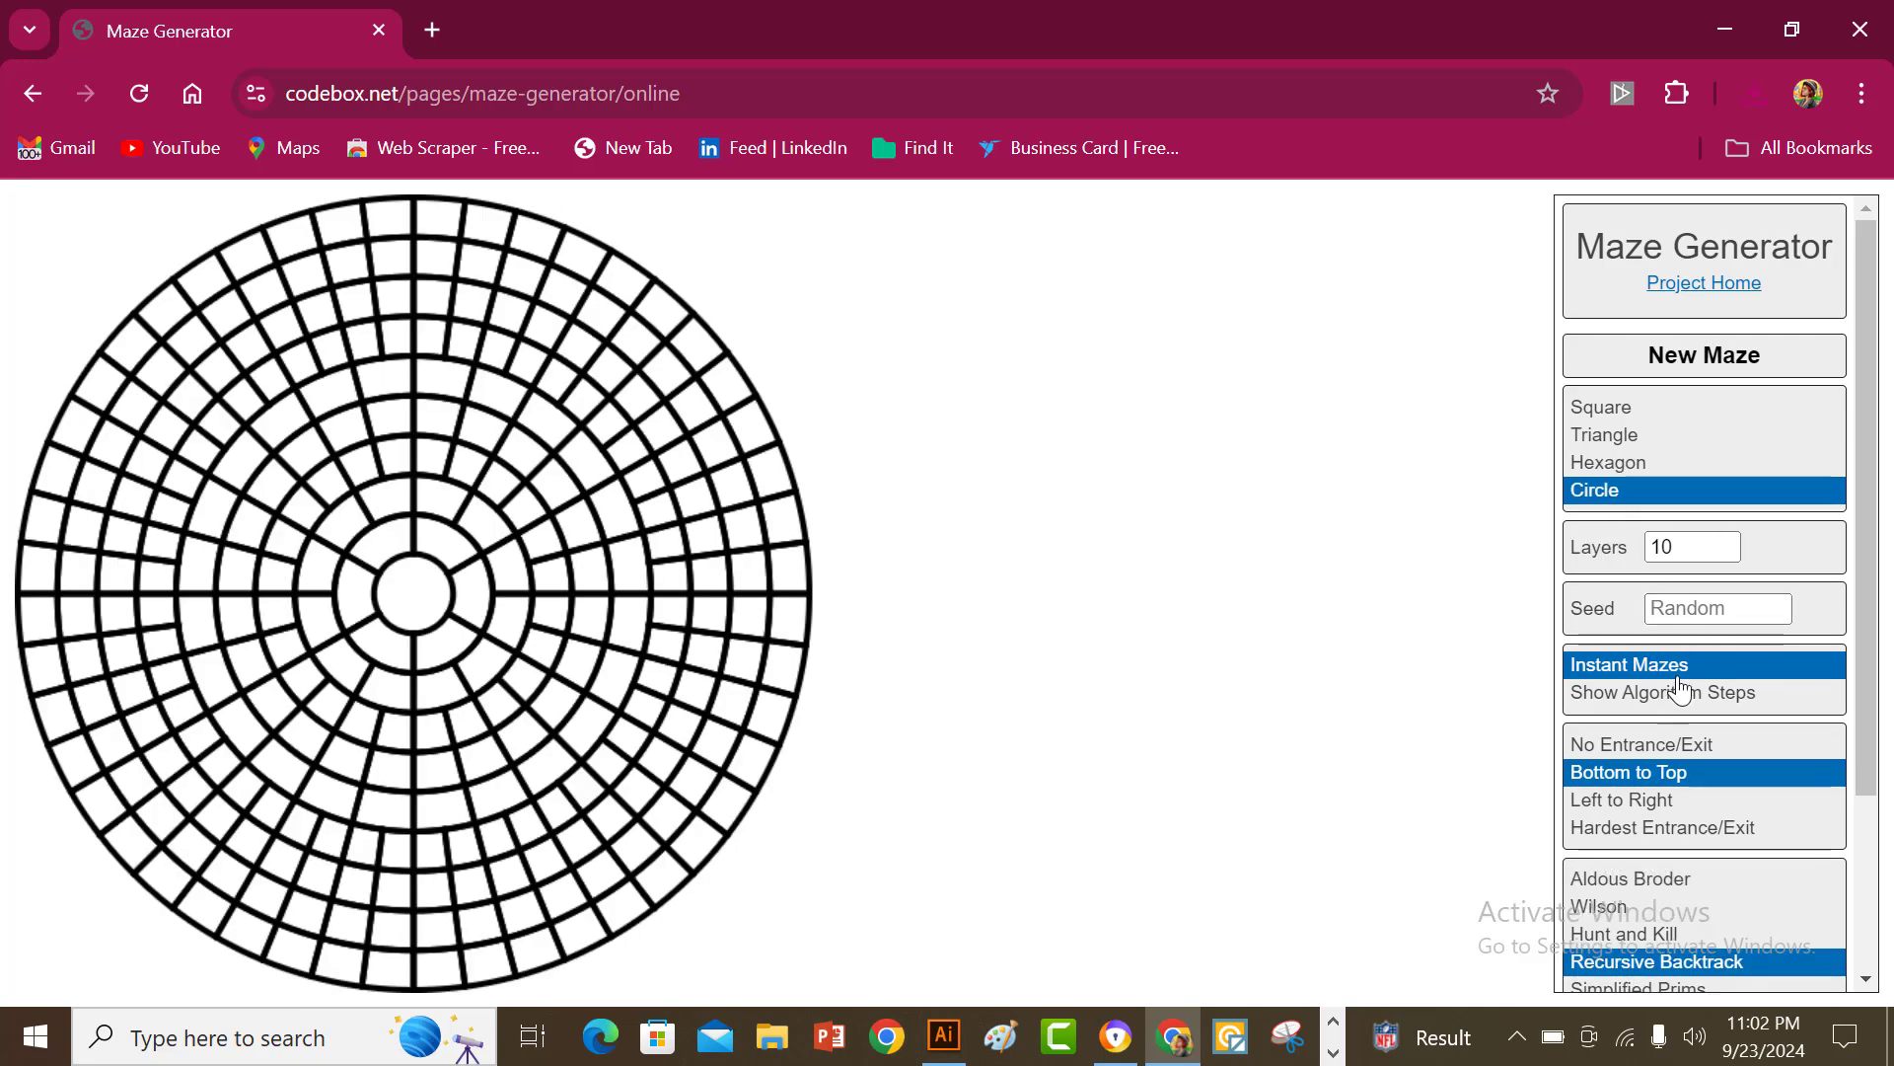
pyautogui.click(1709, 361)
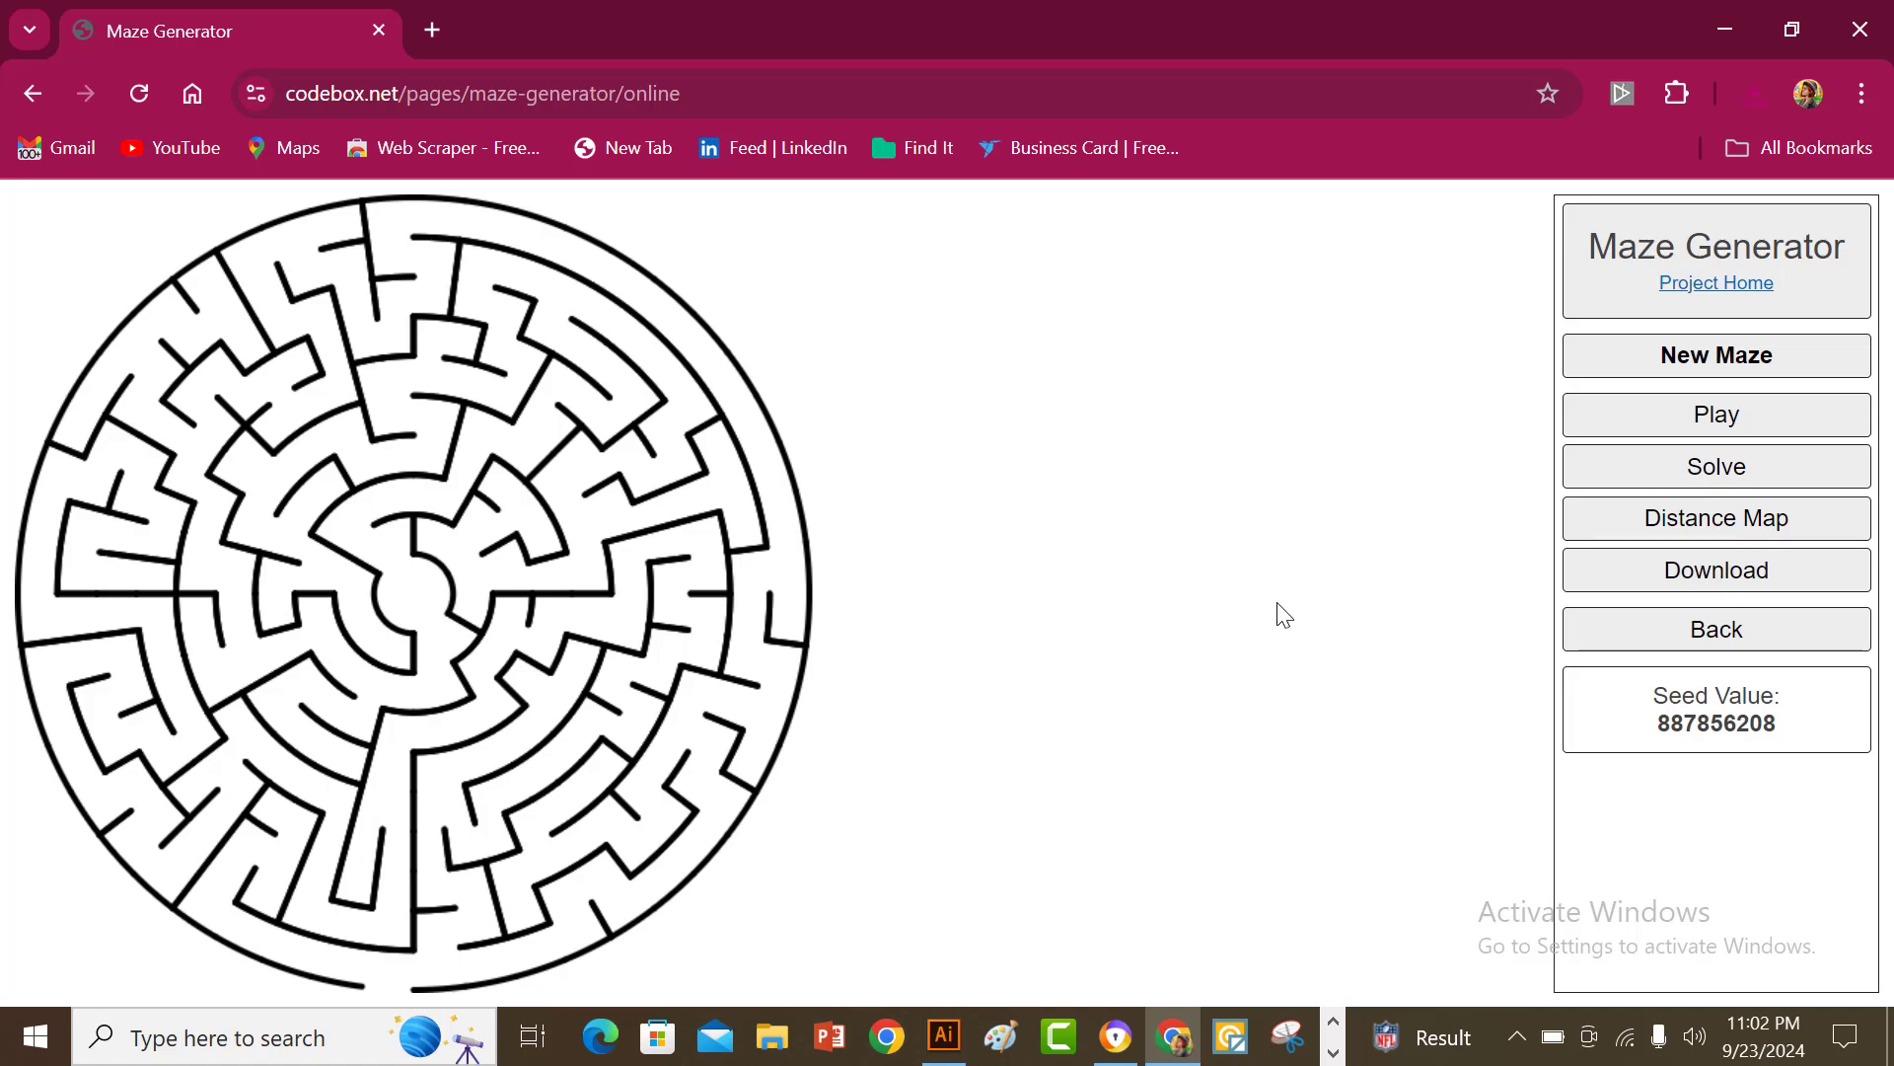
pyautogui.click(1761, 587)
pyautogui.click(1788, 475)
pyautogui.click(1742, 582)
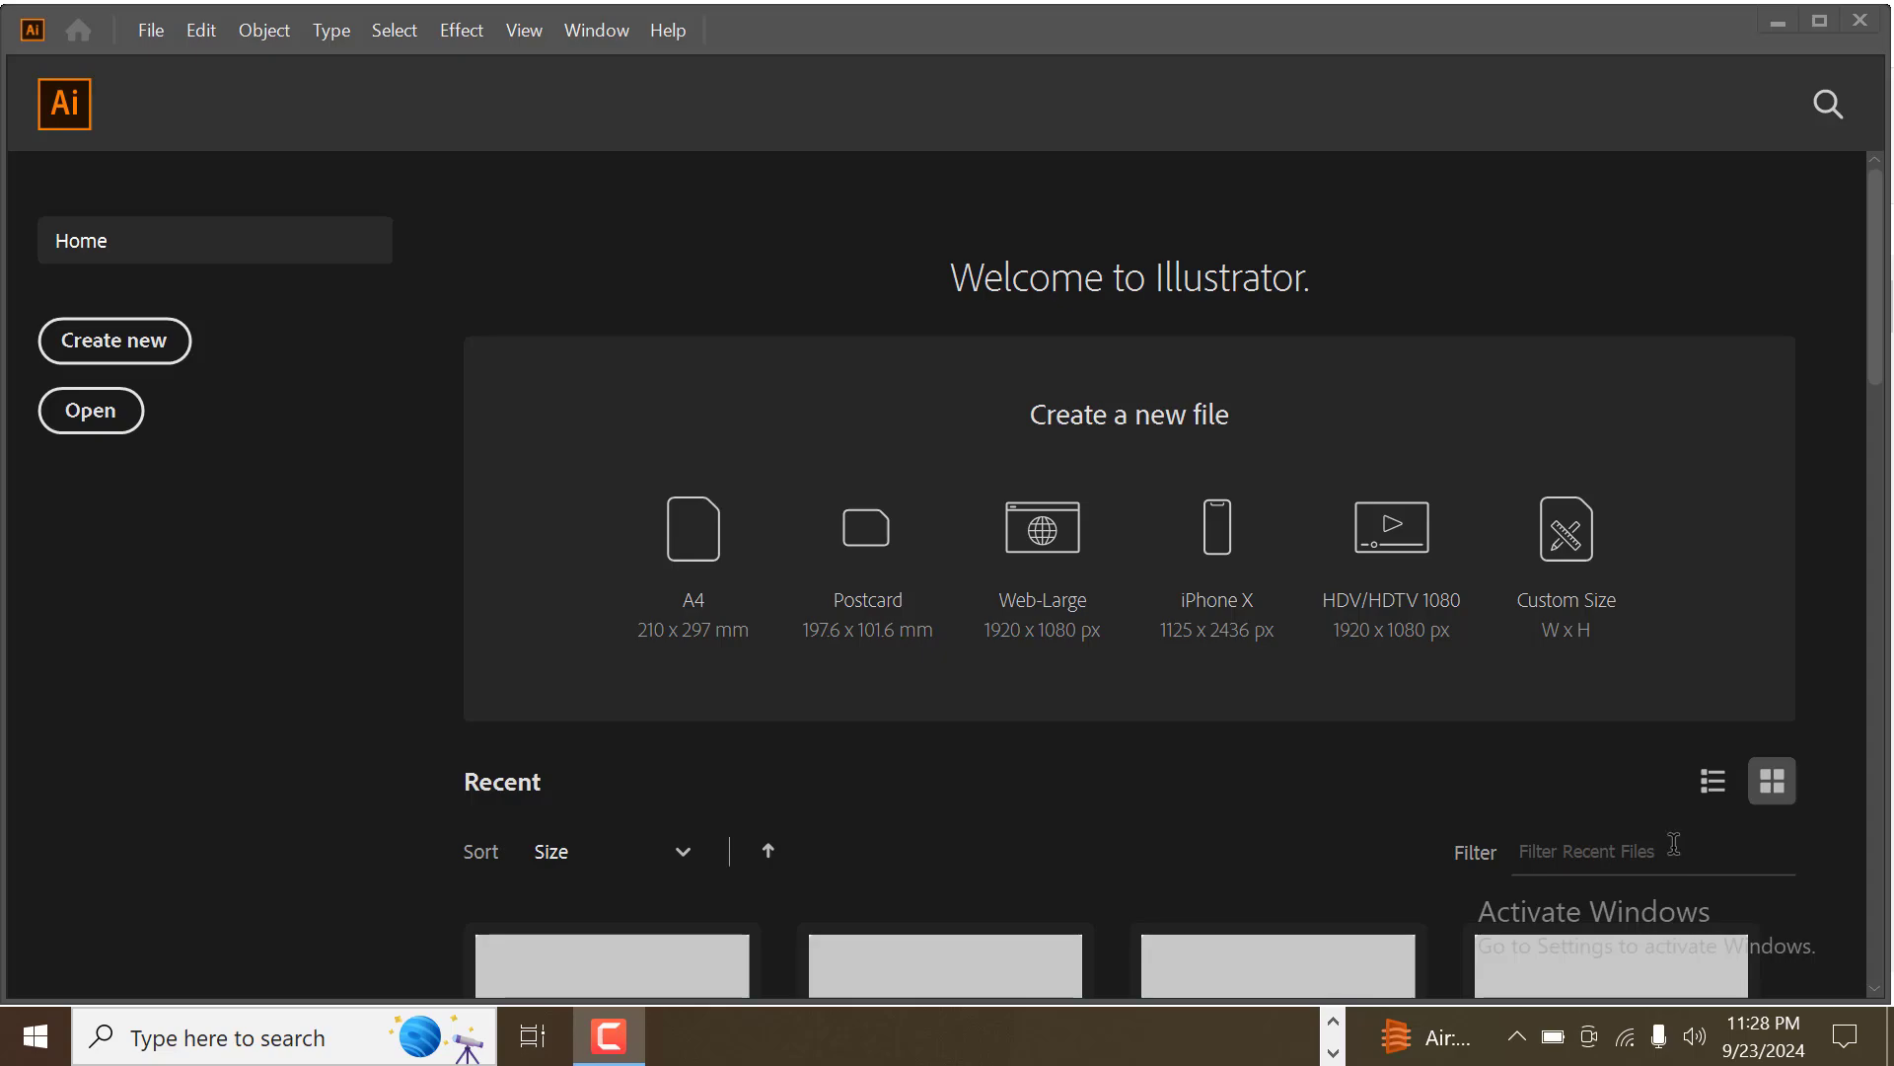
# - Start a new 8.5 by 11 in portrait document with 10 artboards, CMYK color mode and 300 ppi raster effects
pyautogui.click(150, 353)
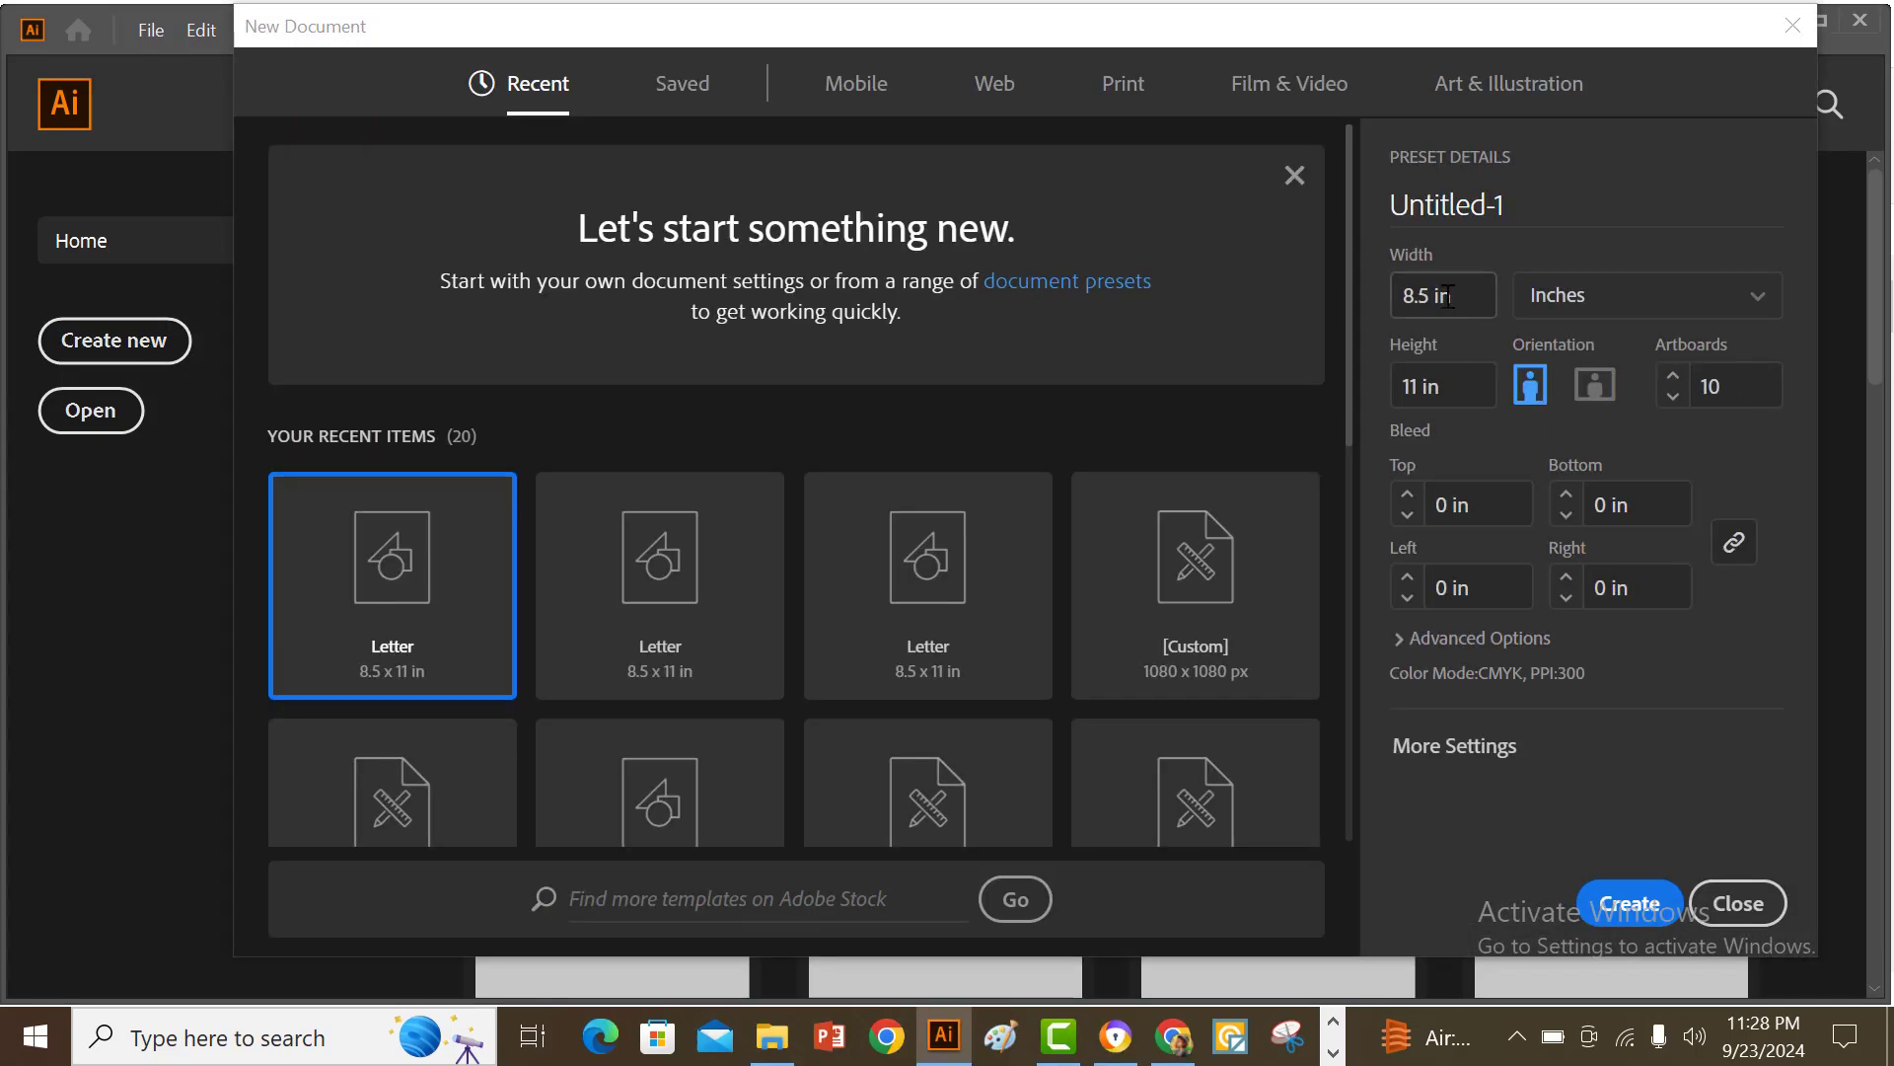
pyautogui.moveTo(1427, 297); pyautogui.dragTo(1394, 301)
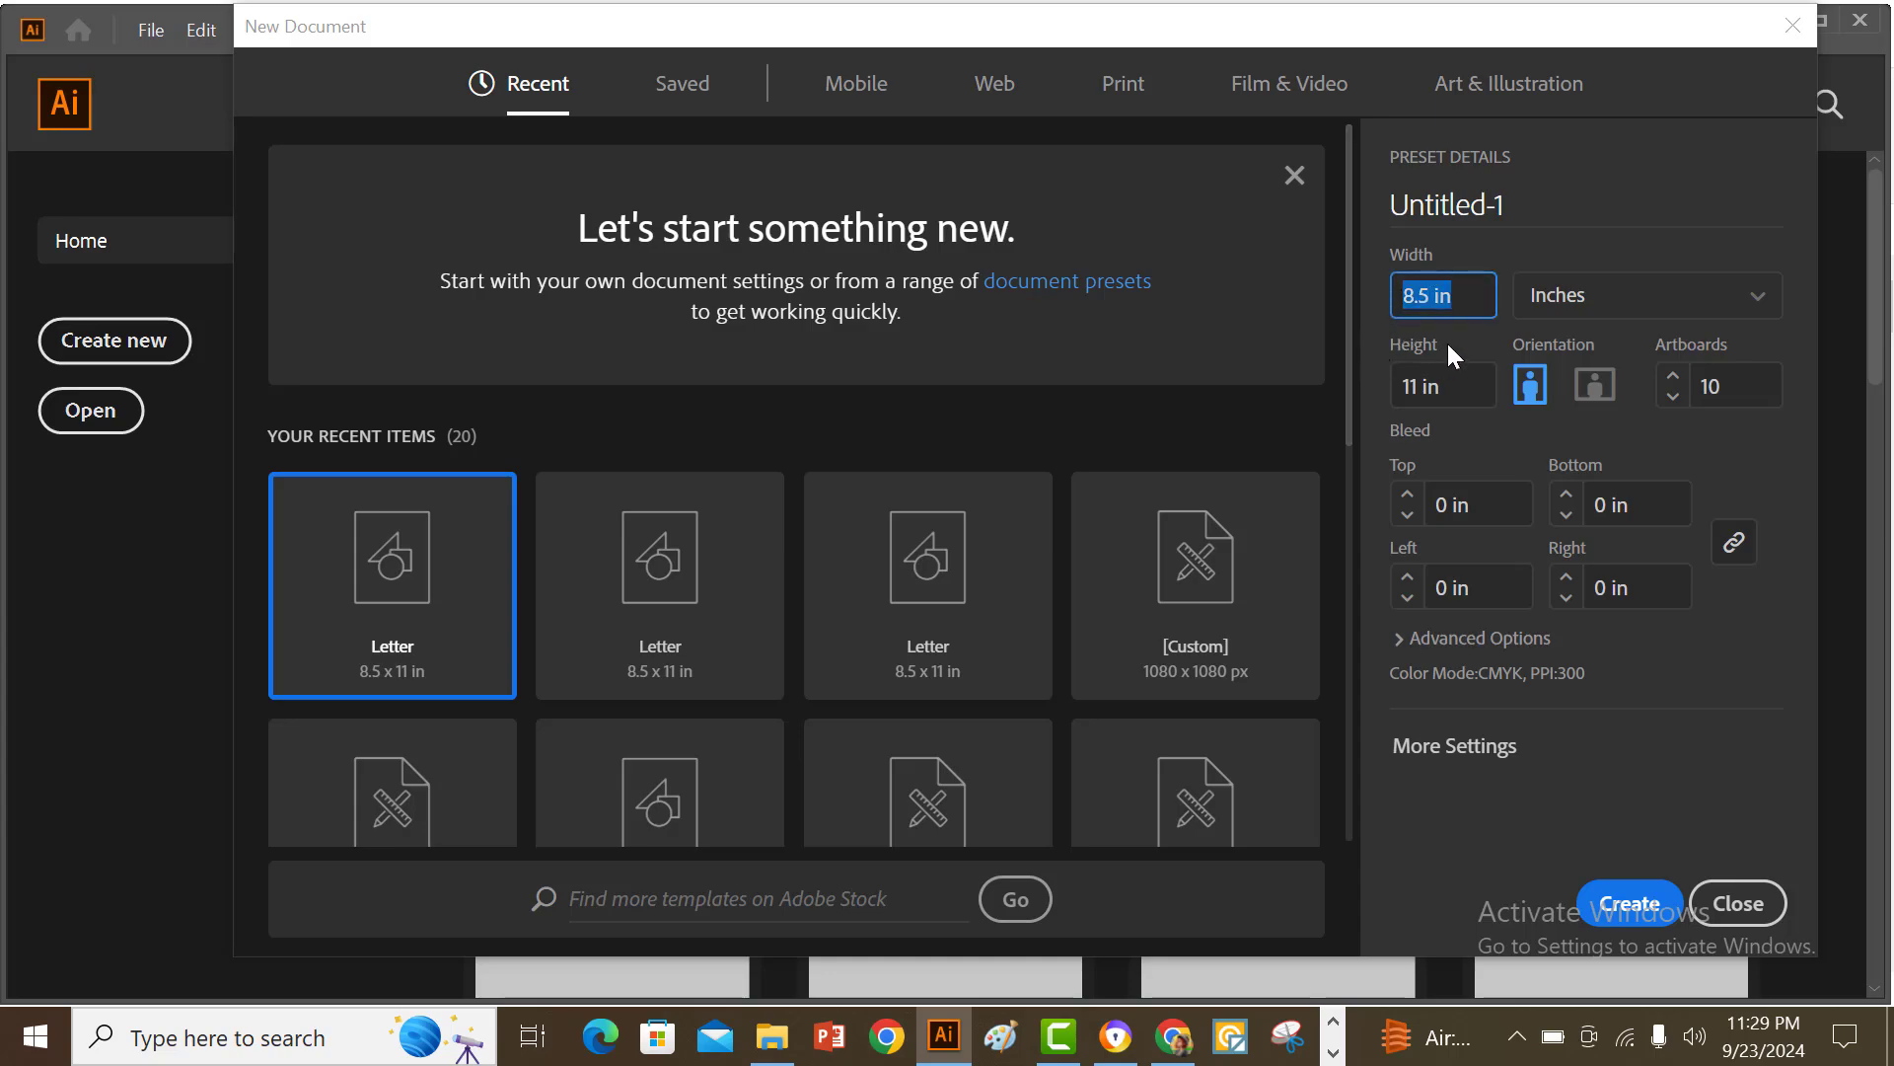
pyautogui.click(1464, 298)
pyautogui.click(1455, 388)
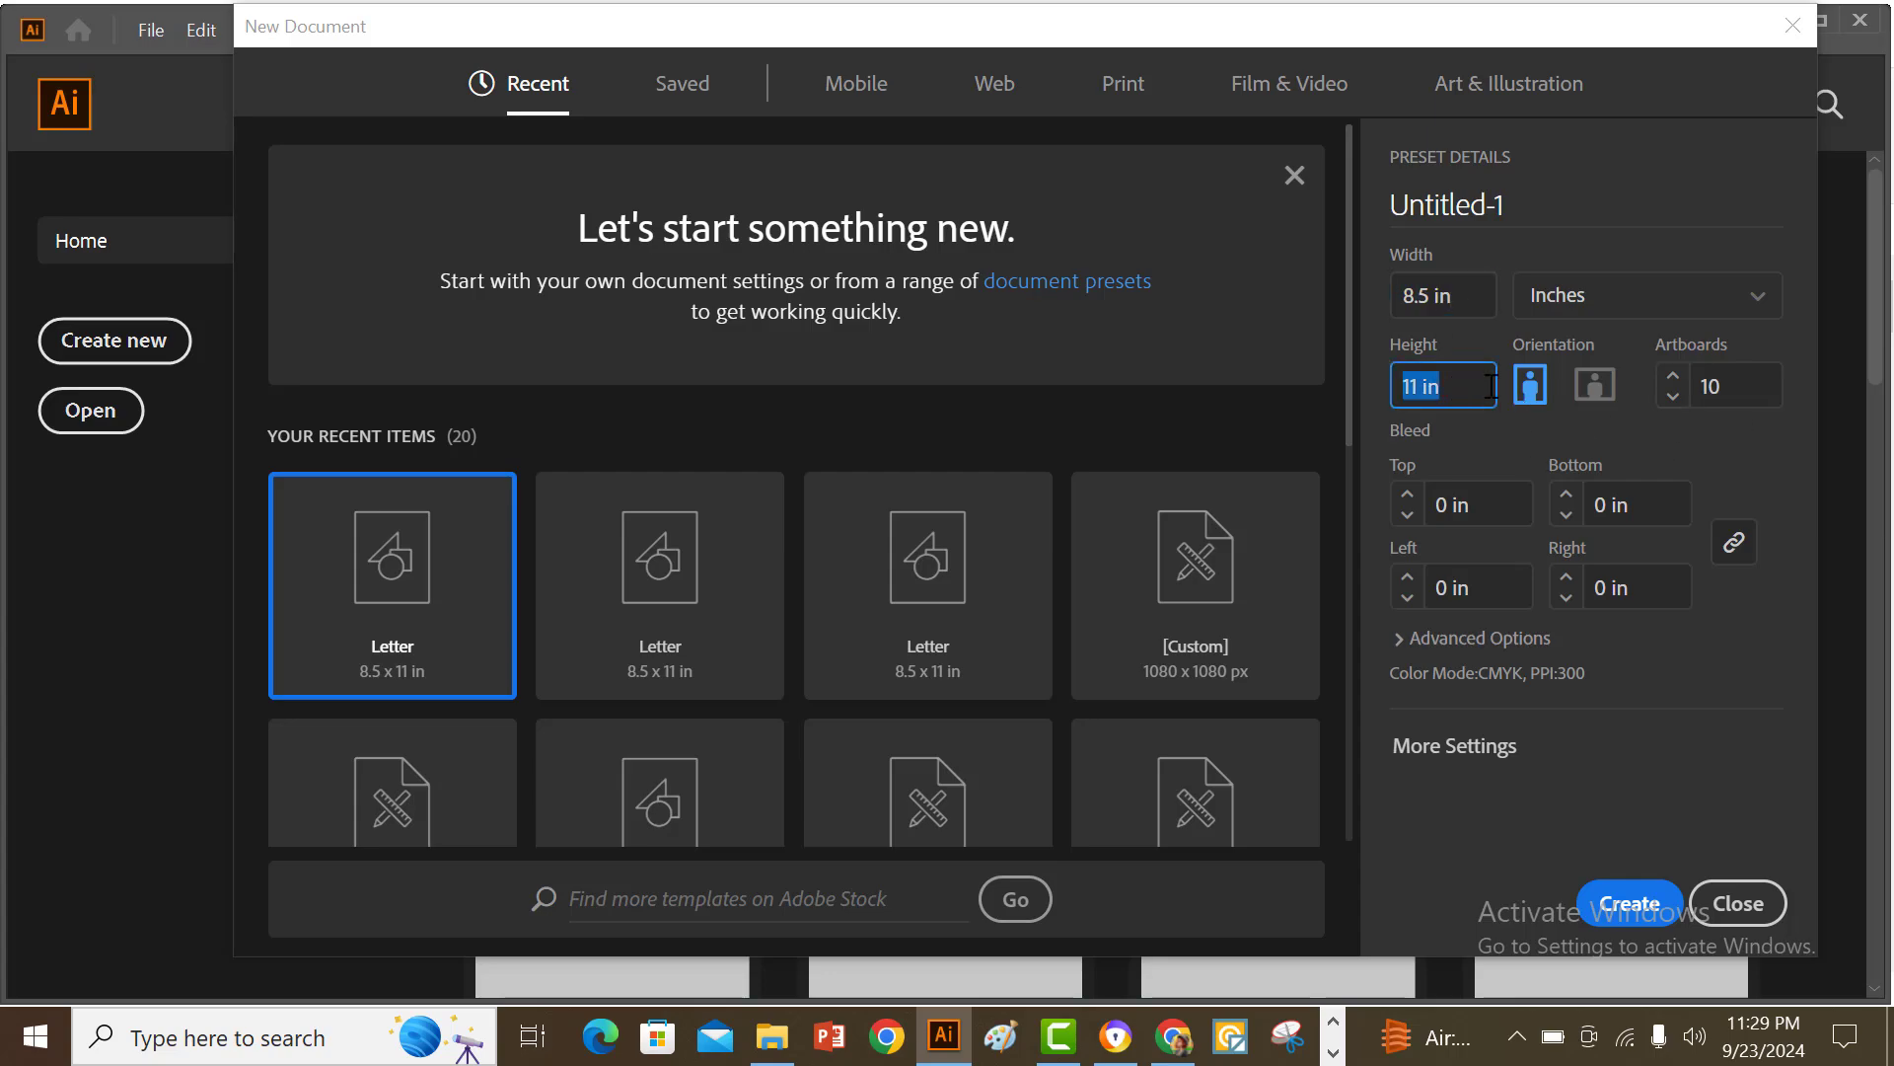
pyautogui.click(1456, 402)
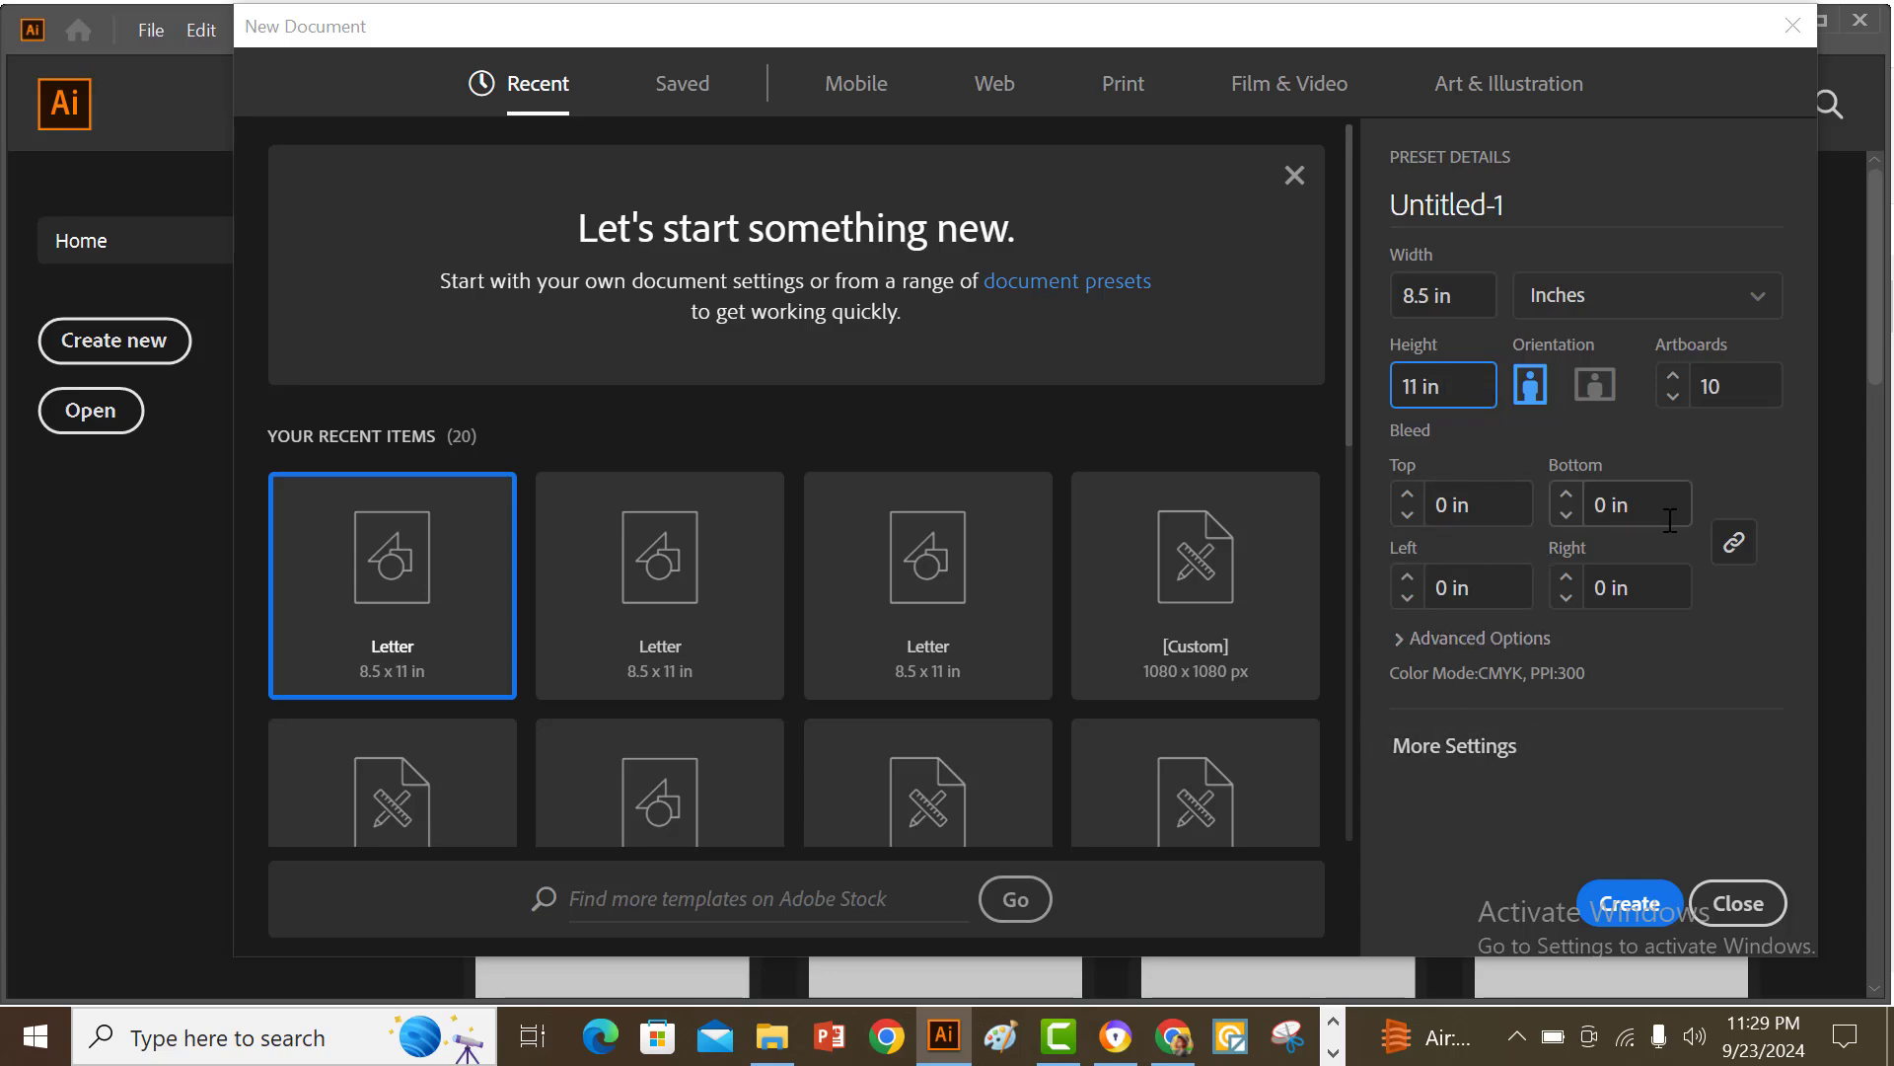
pyautogui.click(1476, 638)
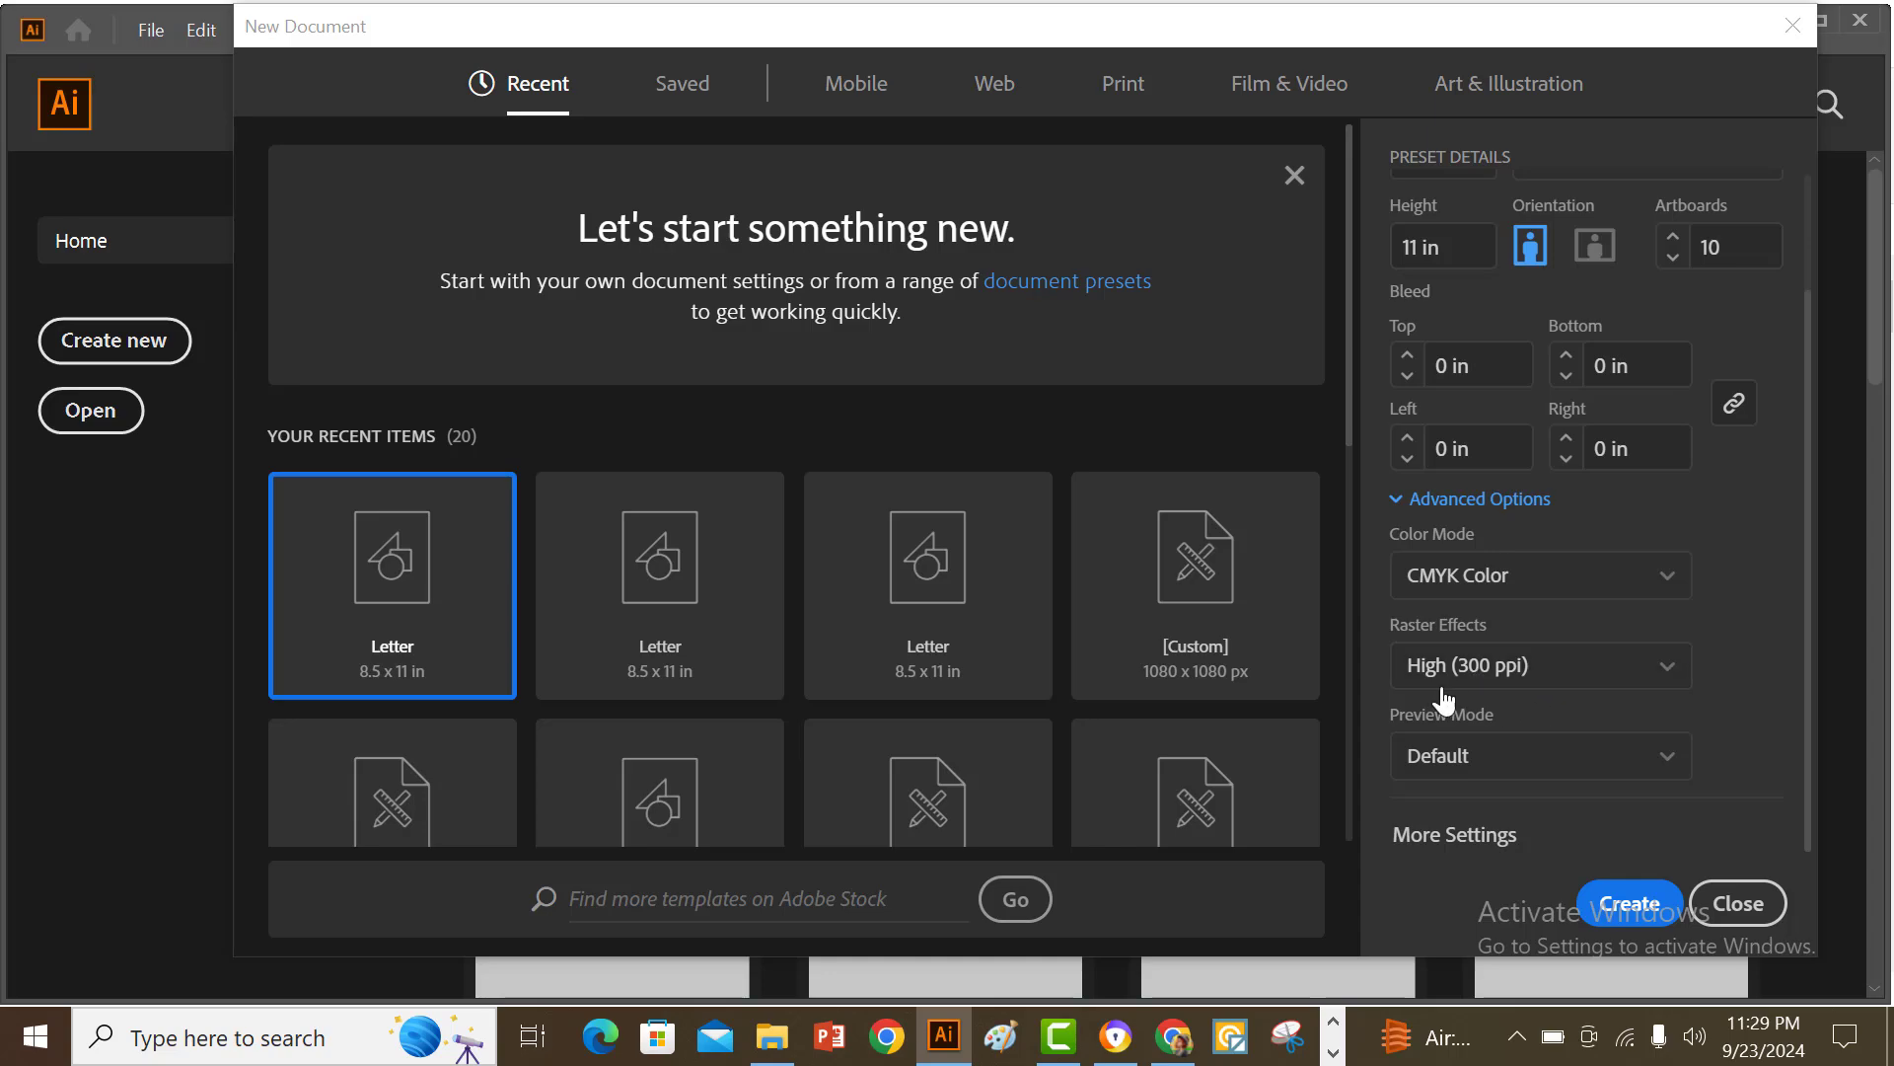
pyautogui.scroll(2, 1584, 702)
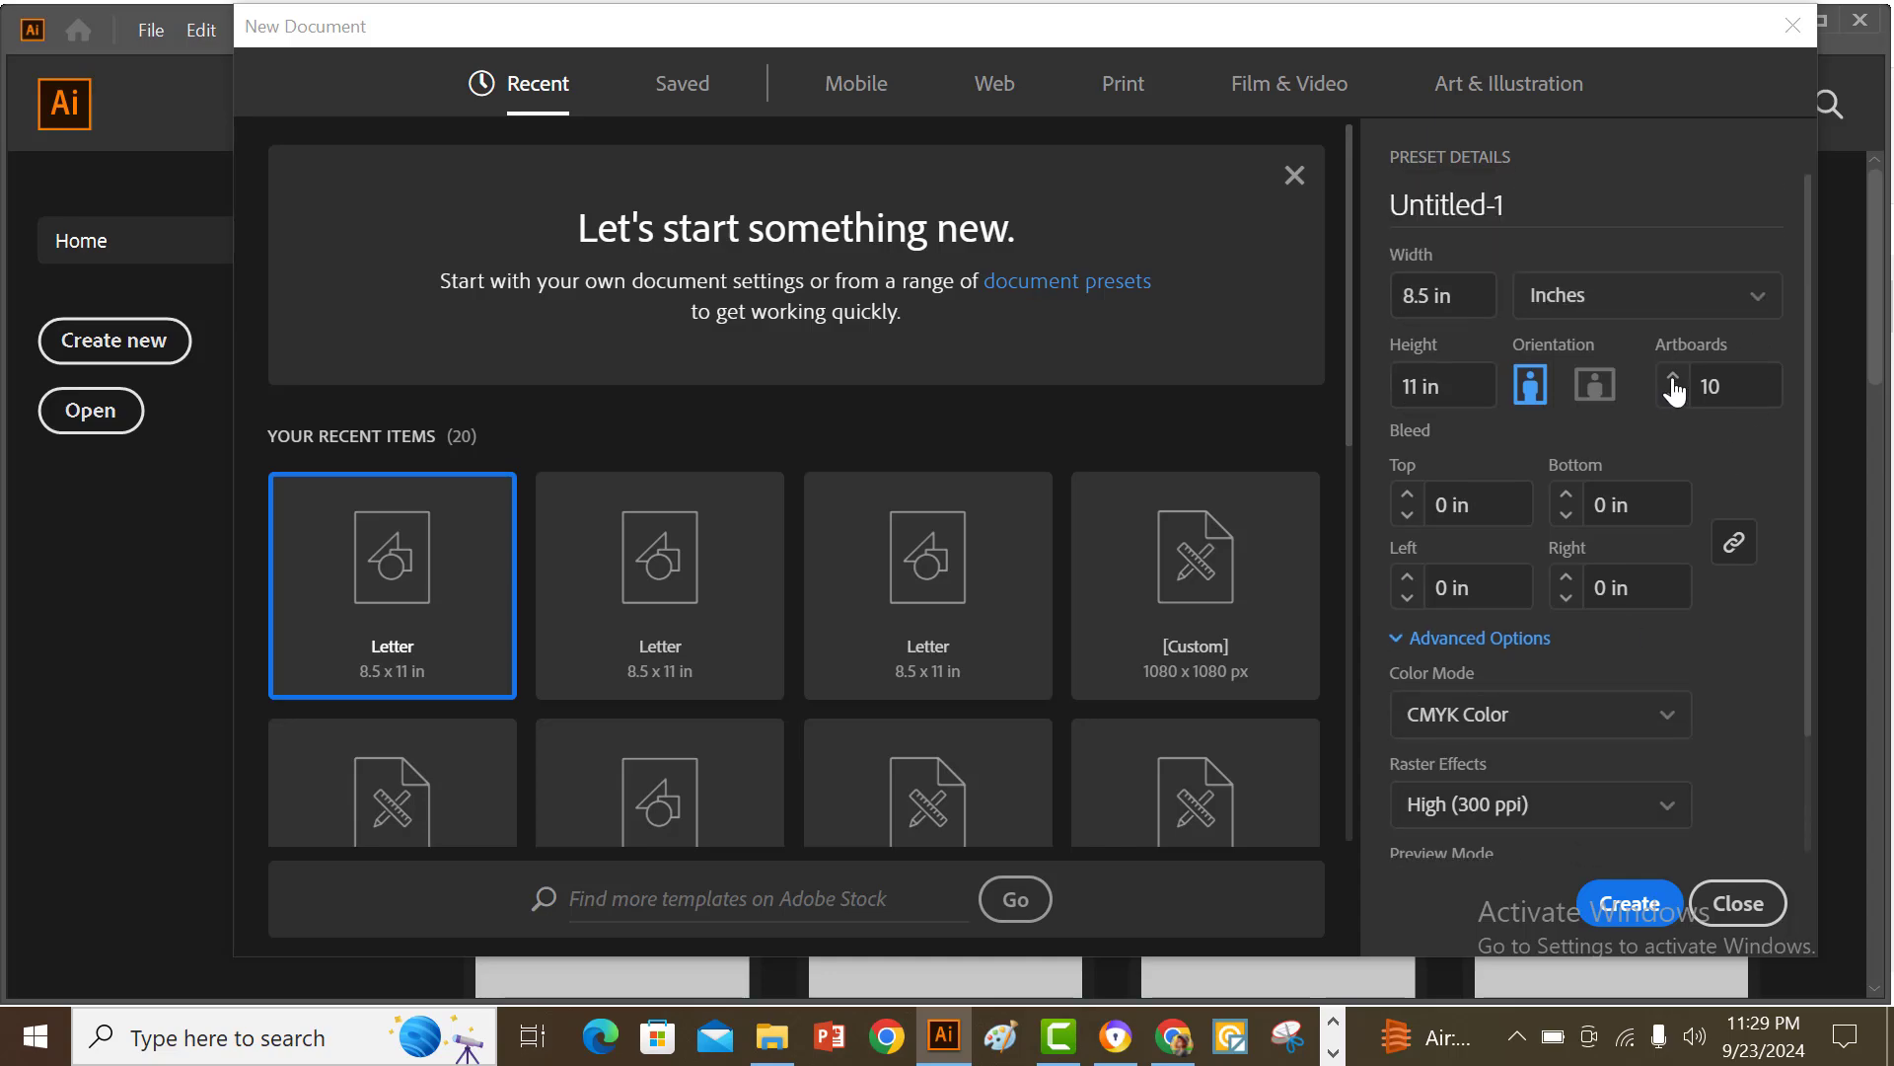
pyautogui.click(1742, 387)
pyautogui.click(1751, 386)
pyautogui.scroll(-2, 1752, 447)
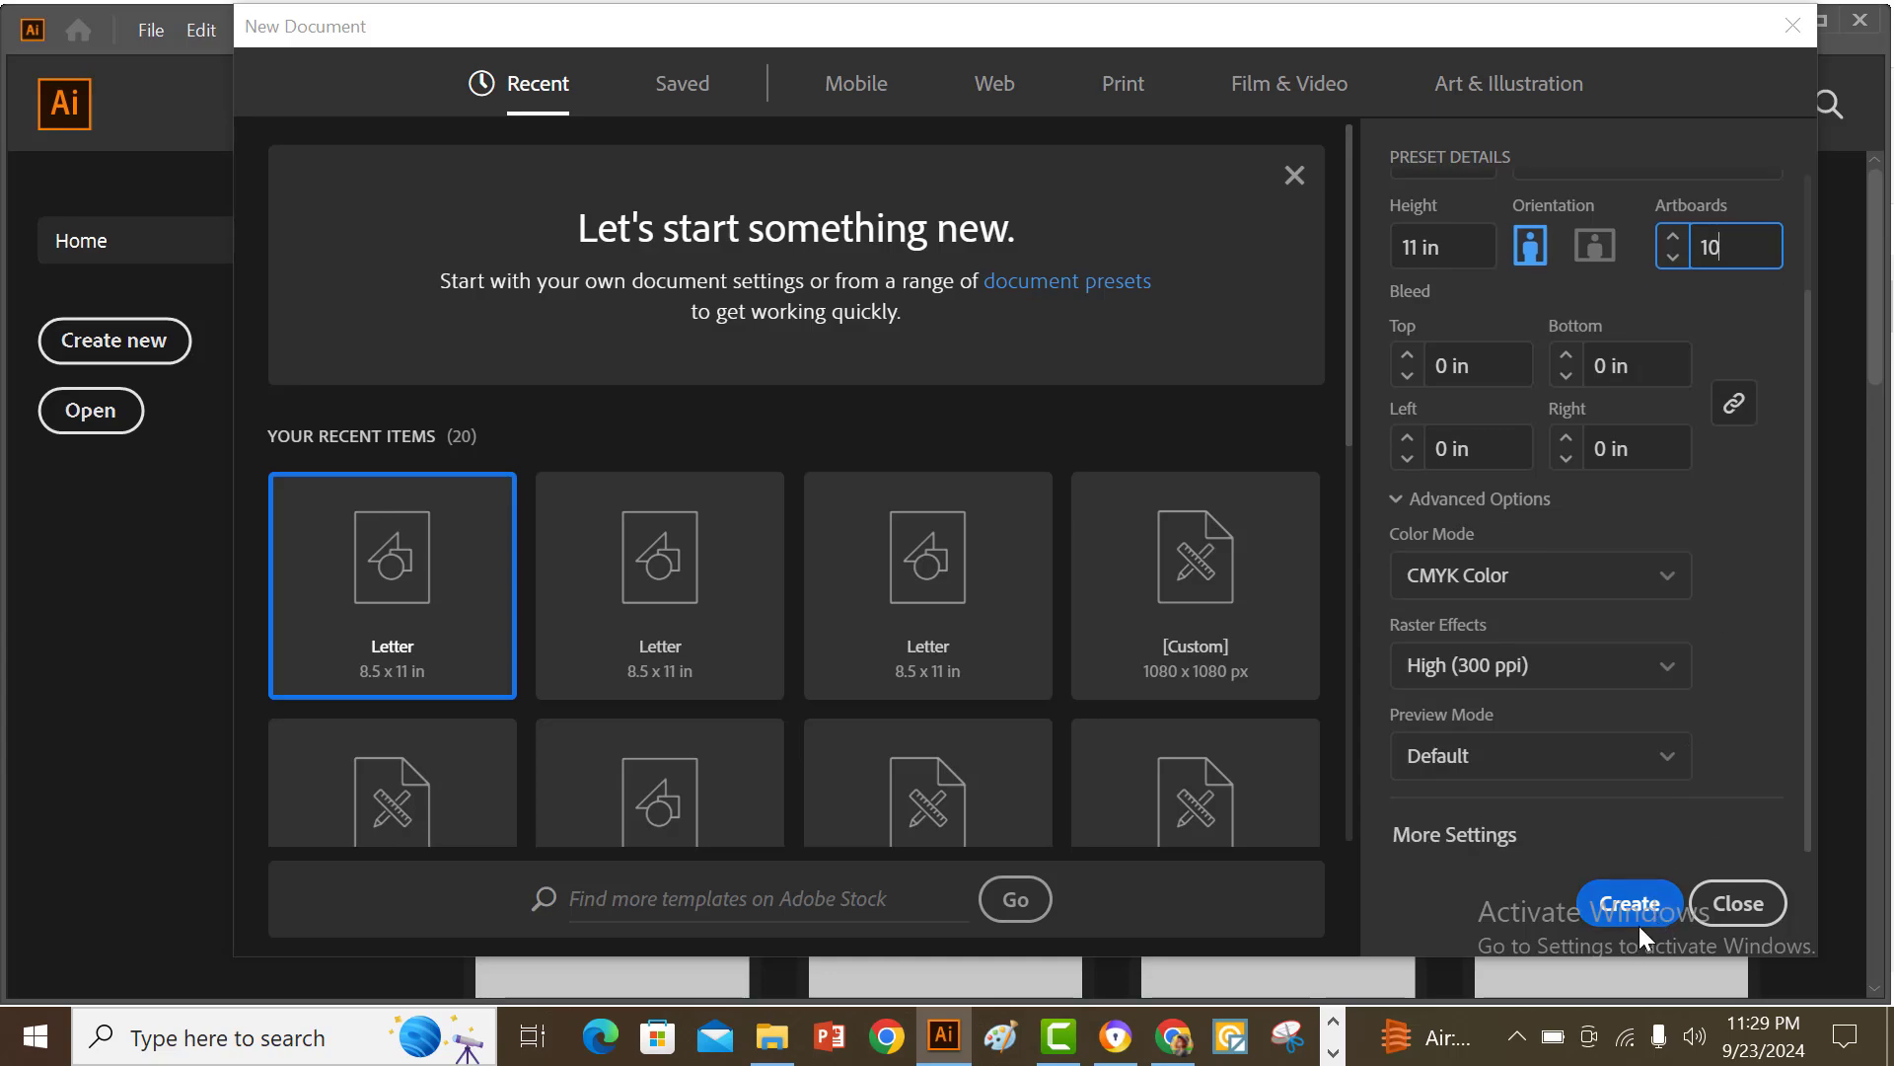
pyautogui.scroll(2, 1762, 359)
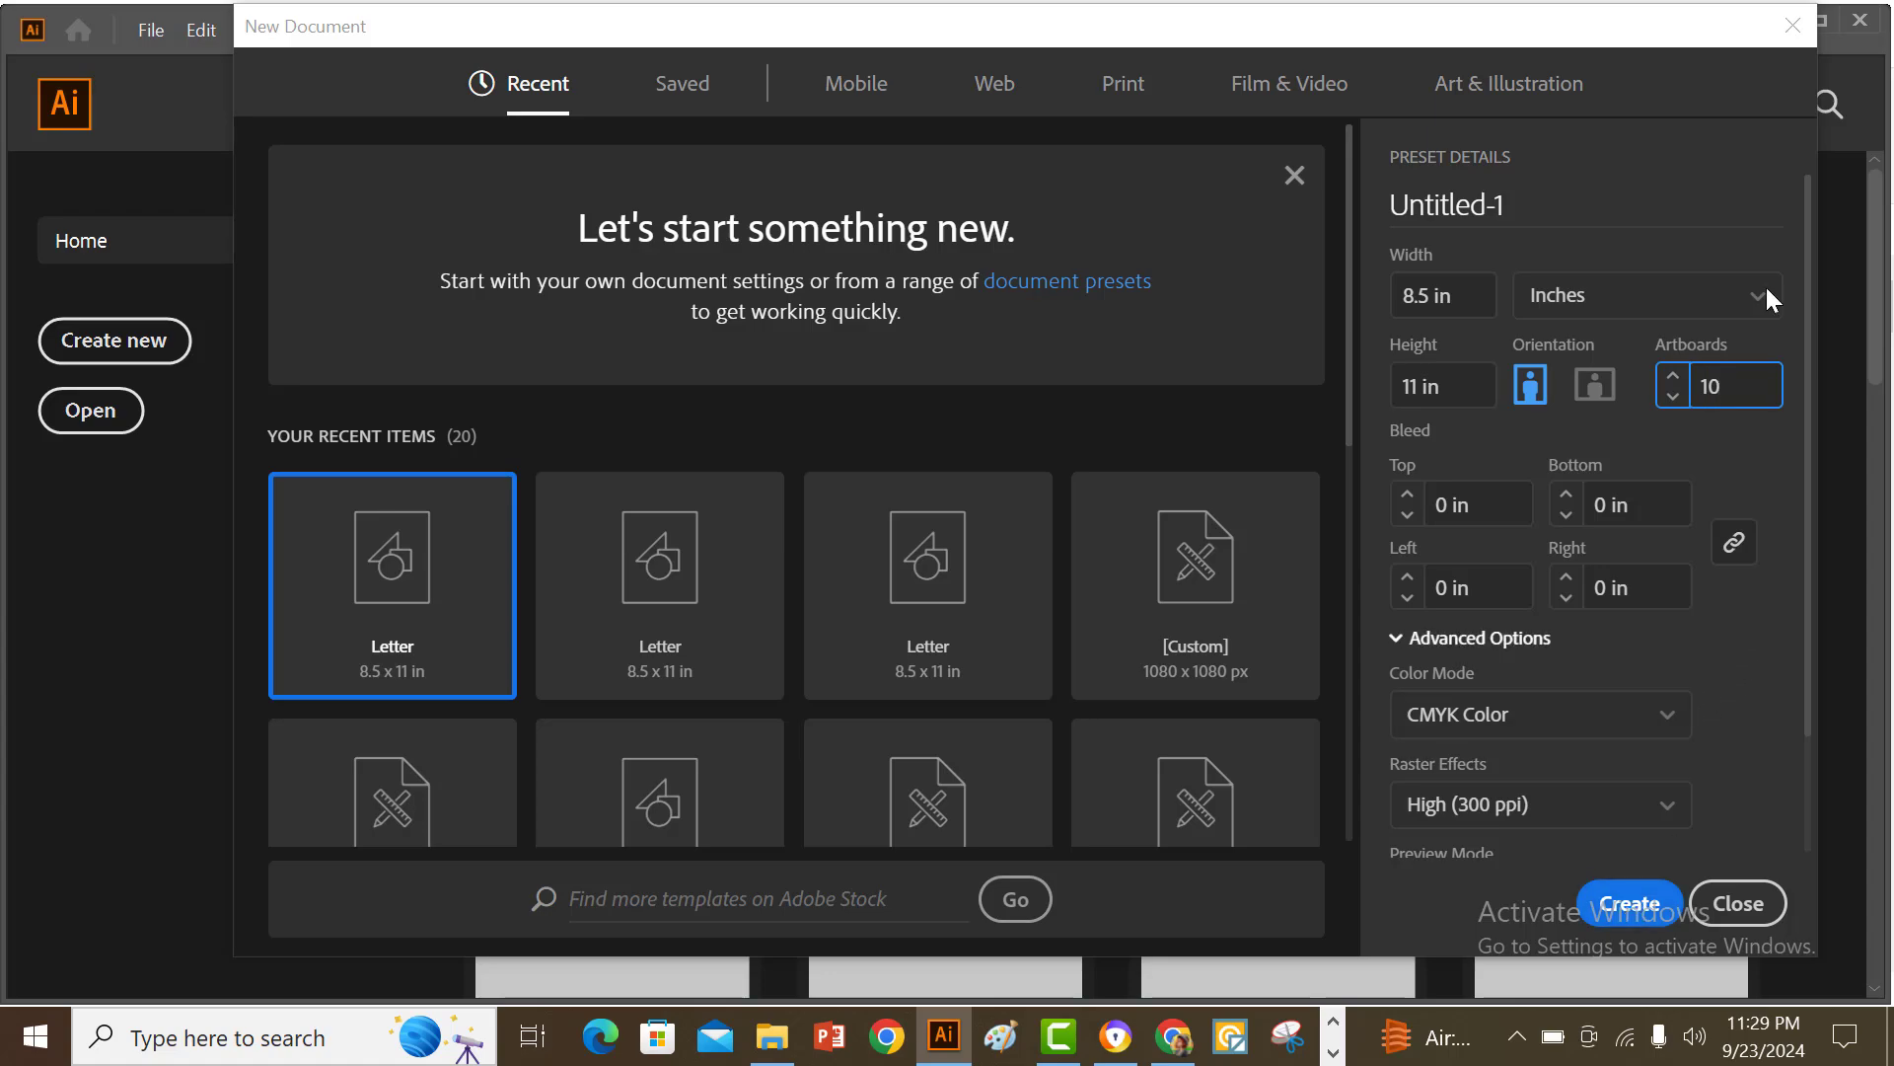
# - Name the document "Maze Book Interior" and create it
pyautogui.click(1537, 206)
pyautogui.hotkey('ctrl', 'a')
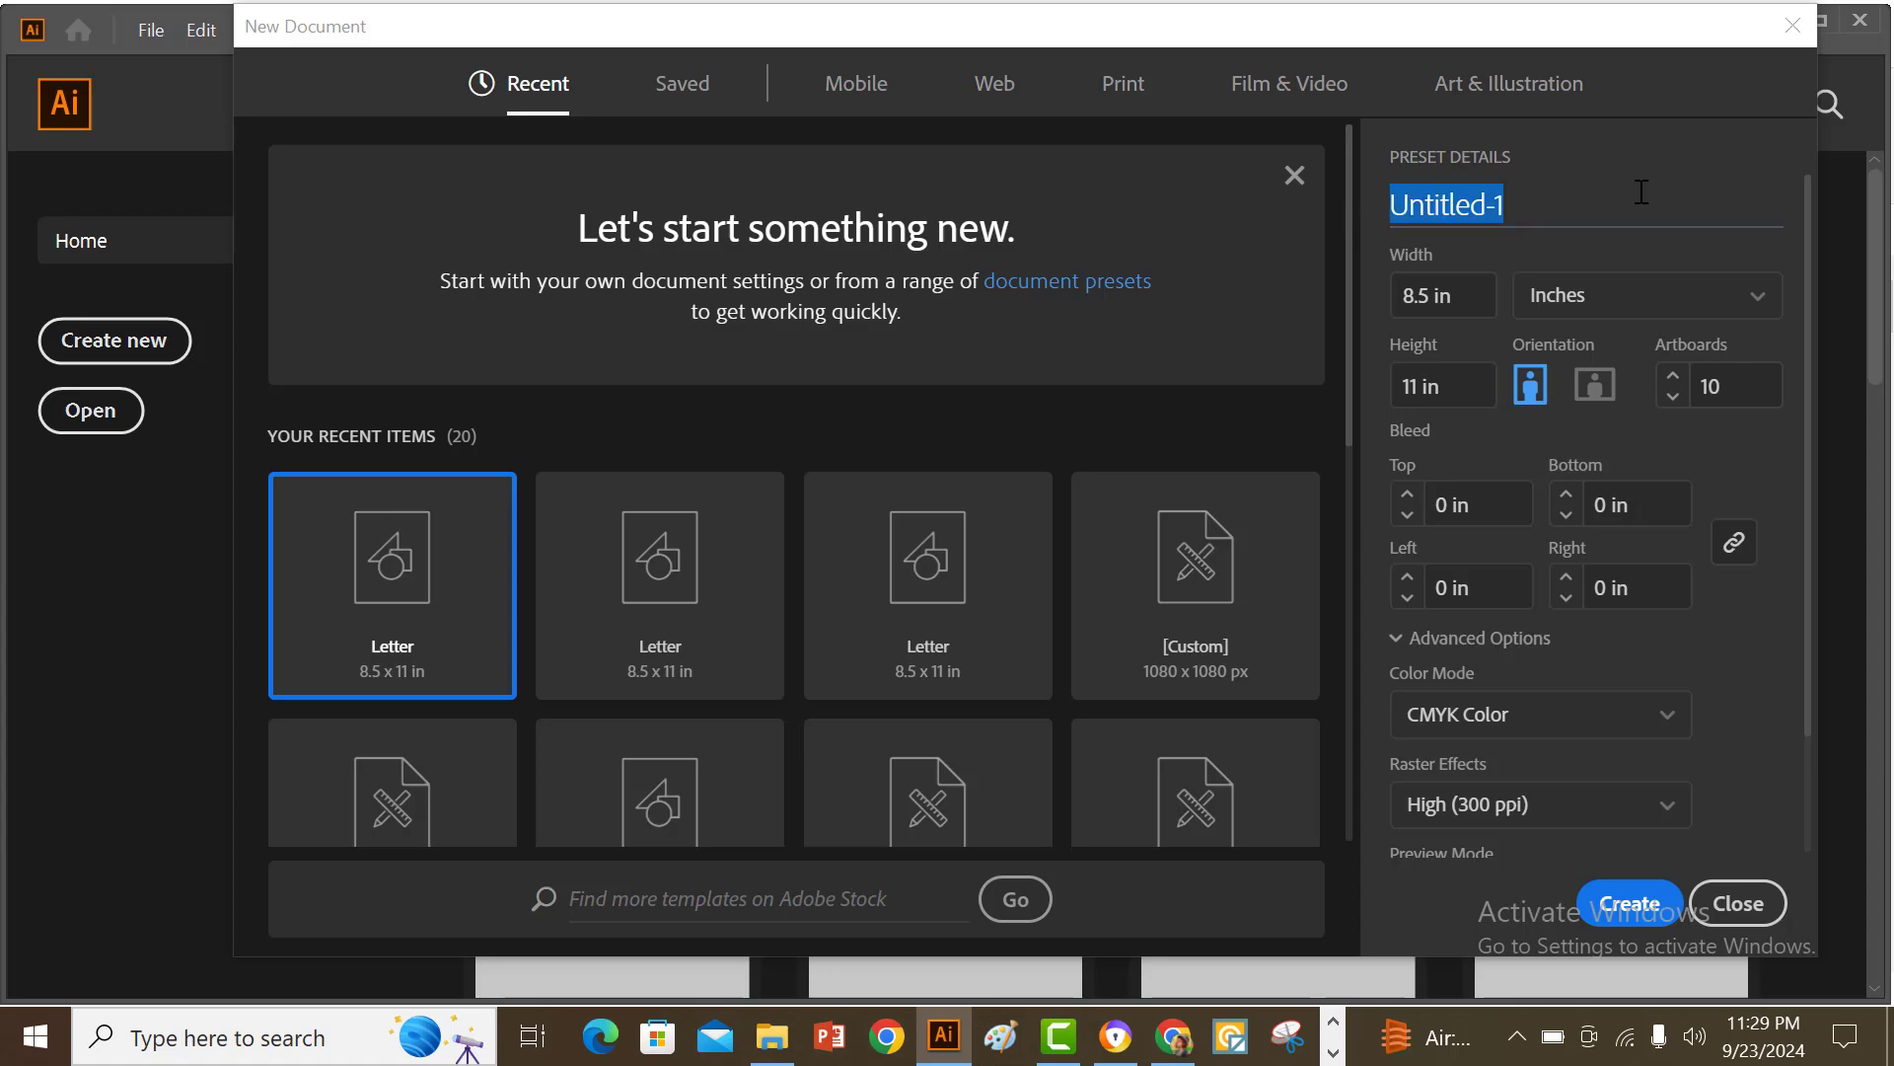
pyautogui.write('Maze Book Interior')
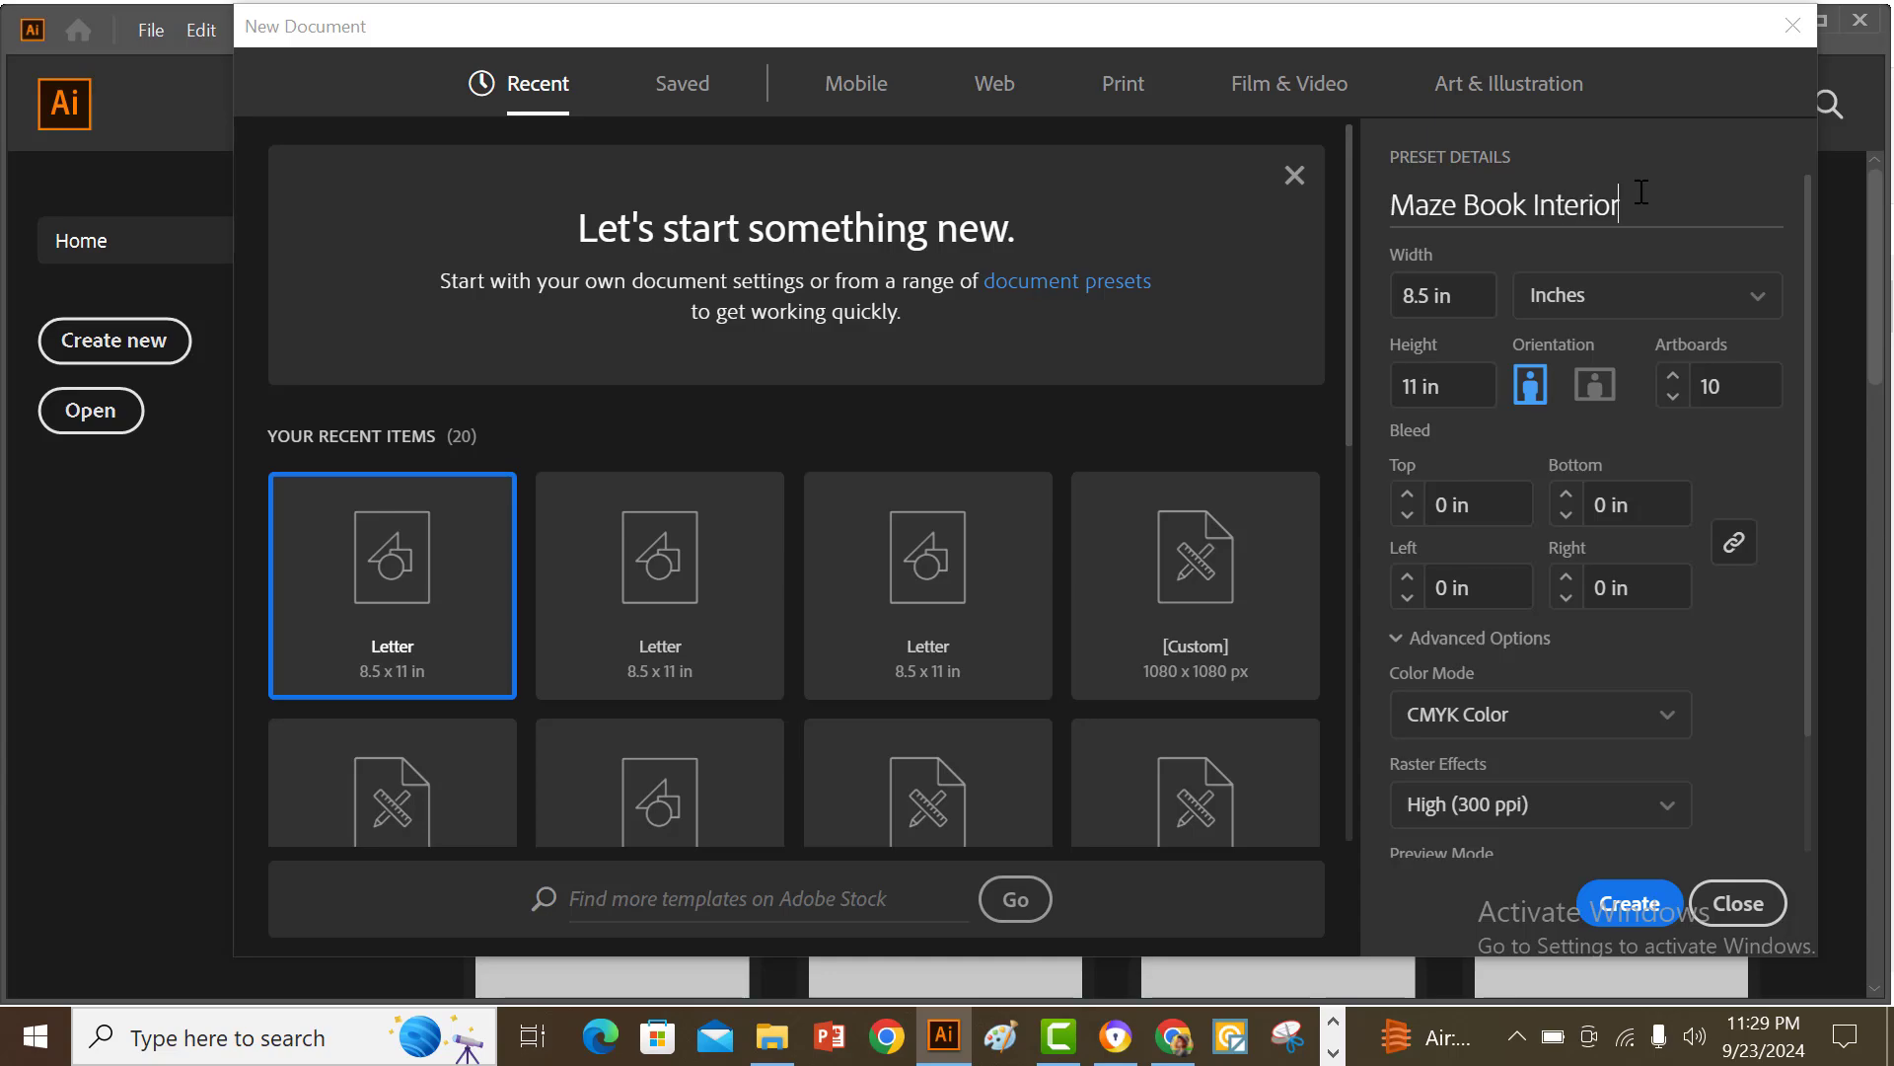
pyautogui.click(1628, 901)
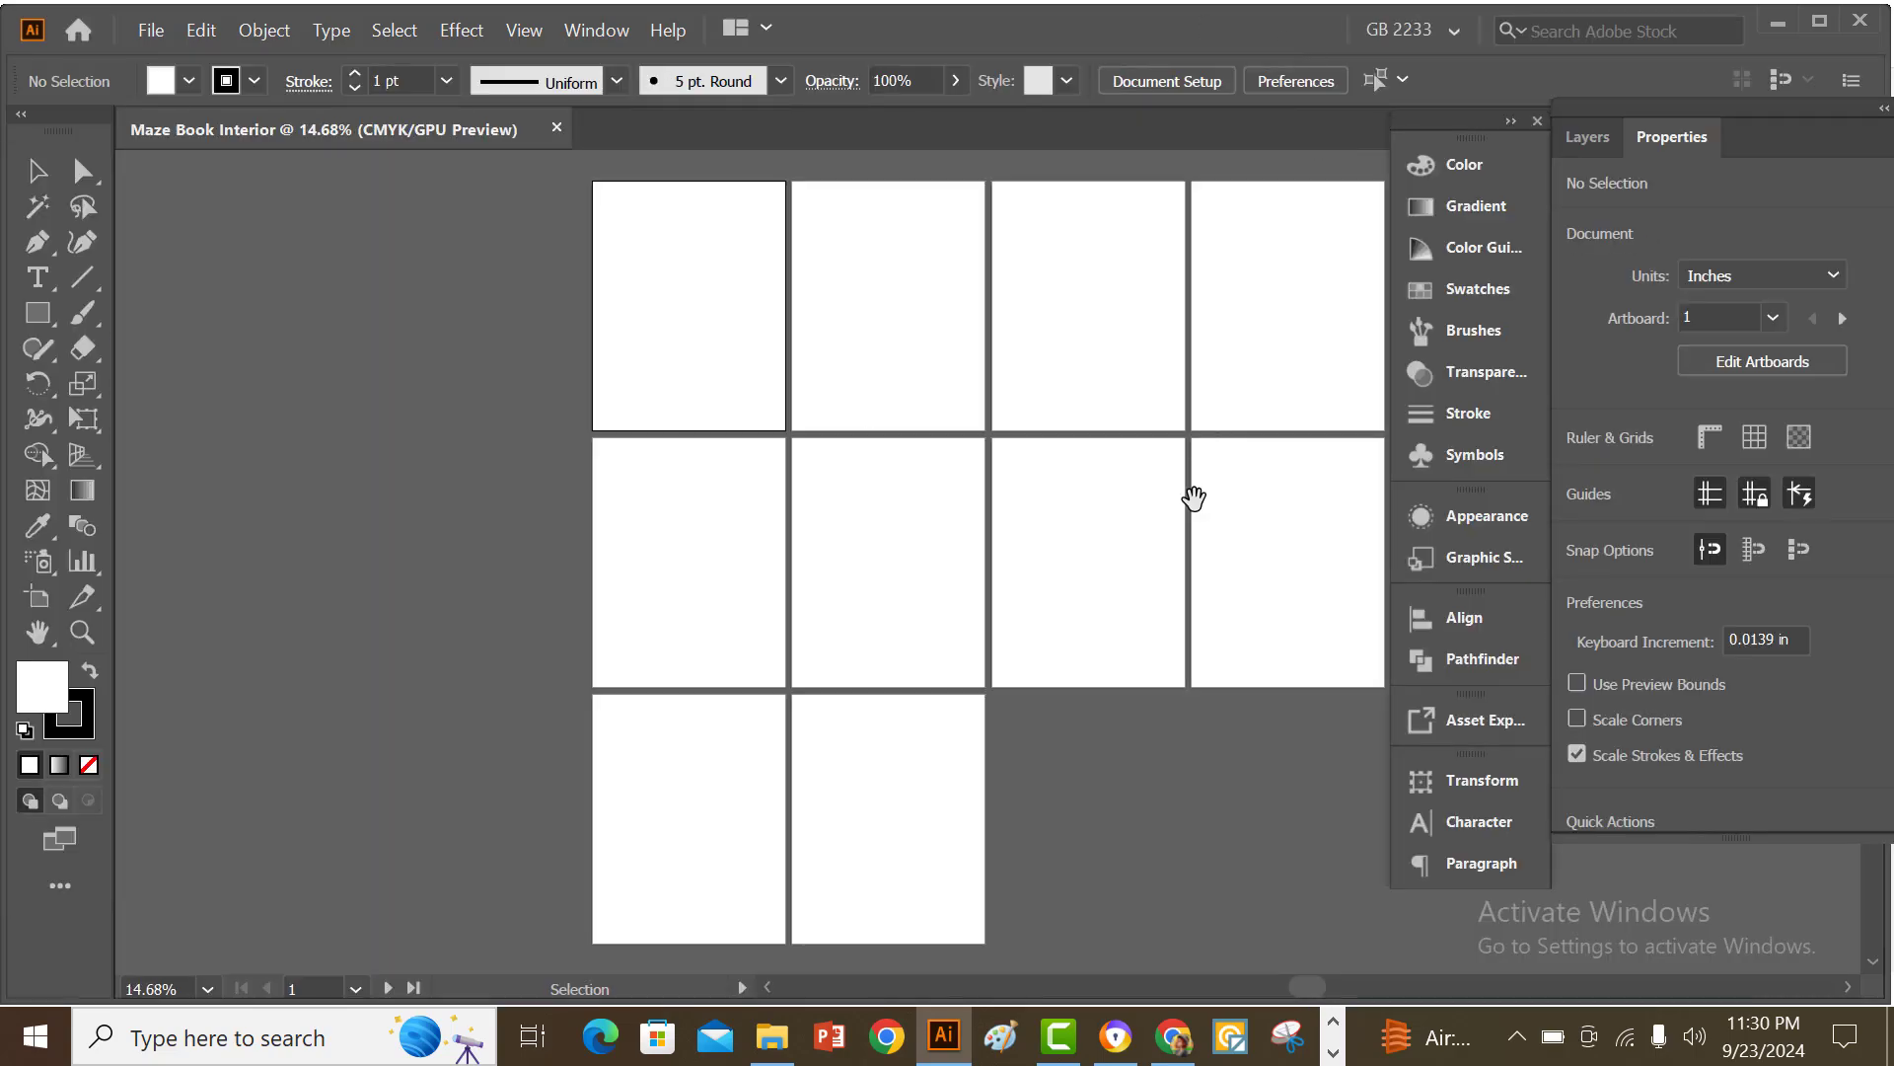
# - Create an 8.5 by 11 in rectangle on the first artboard with the Rectangle tool
pyautogui.moveTo(1197, 512); pyautogui.dragTo(880, 499)
pyautogui.scroll(-1, 923, 505)
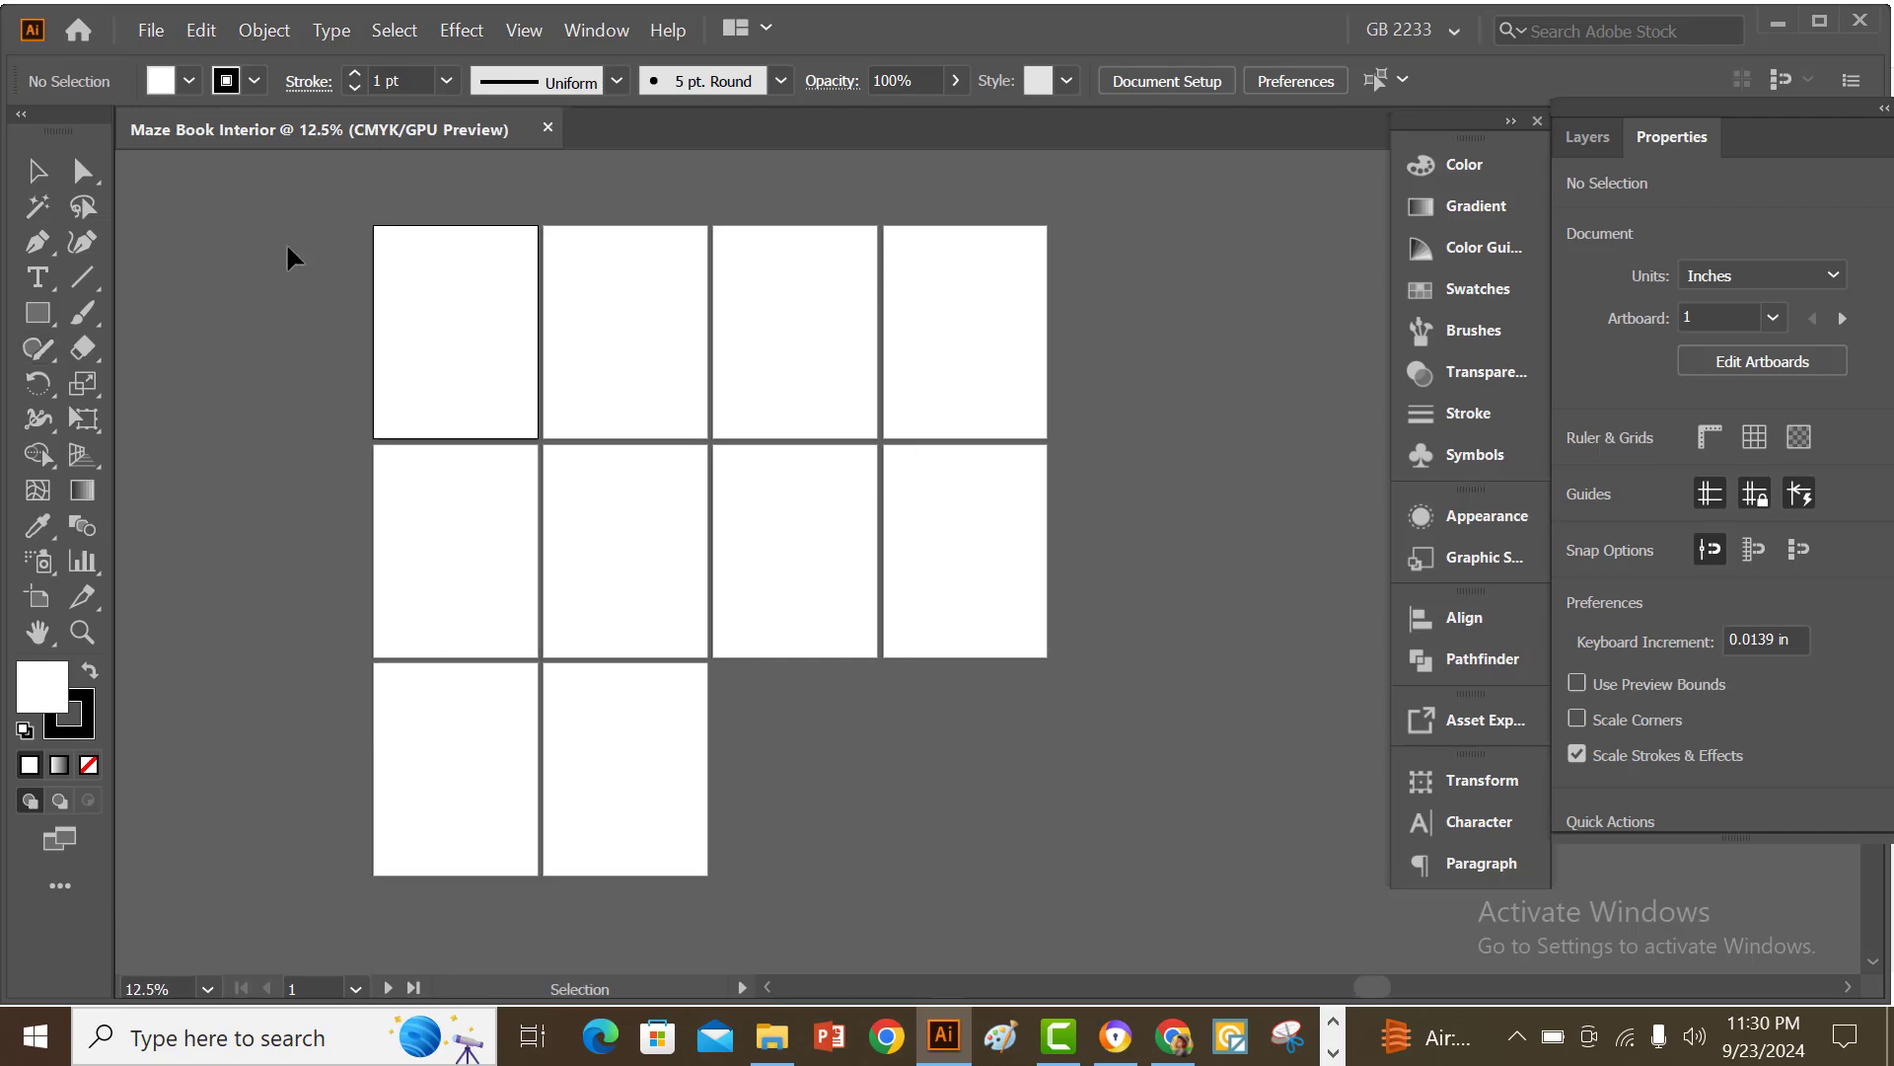
pyautogui.click(36, 316)
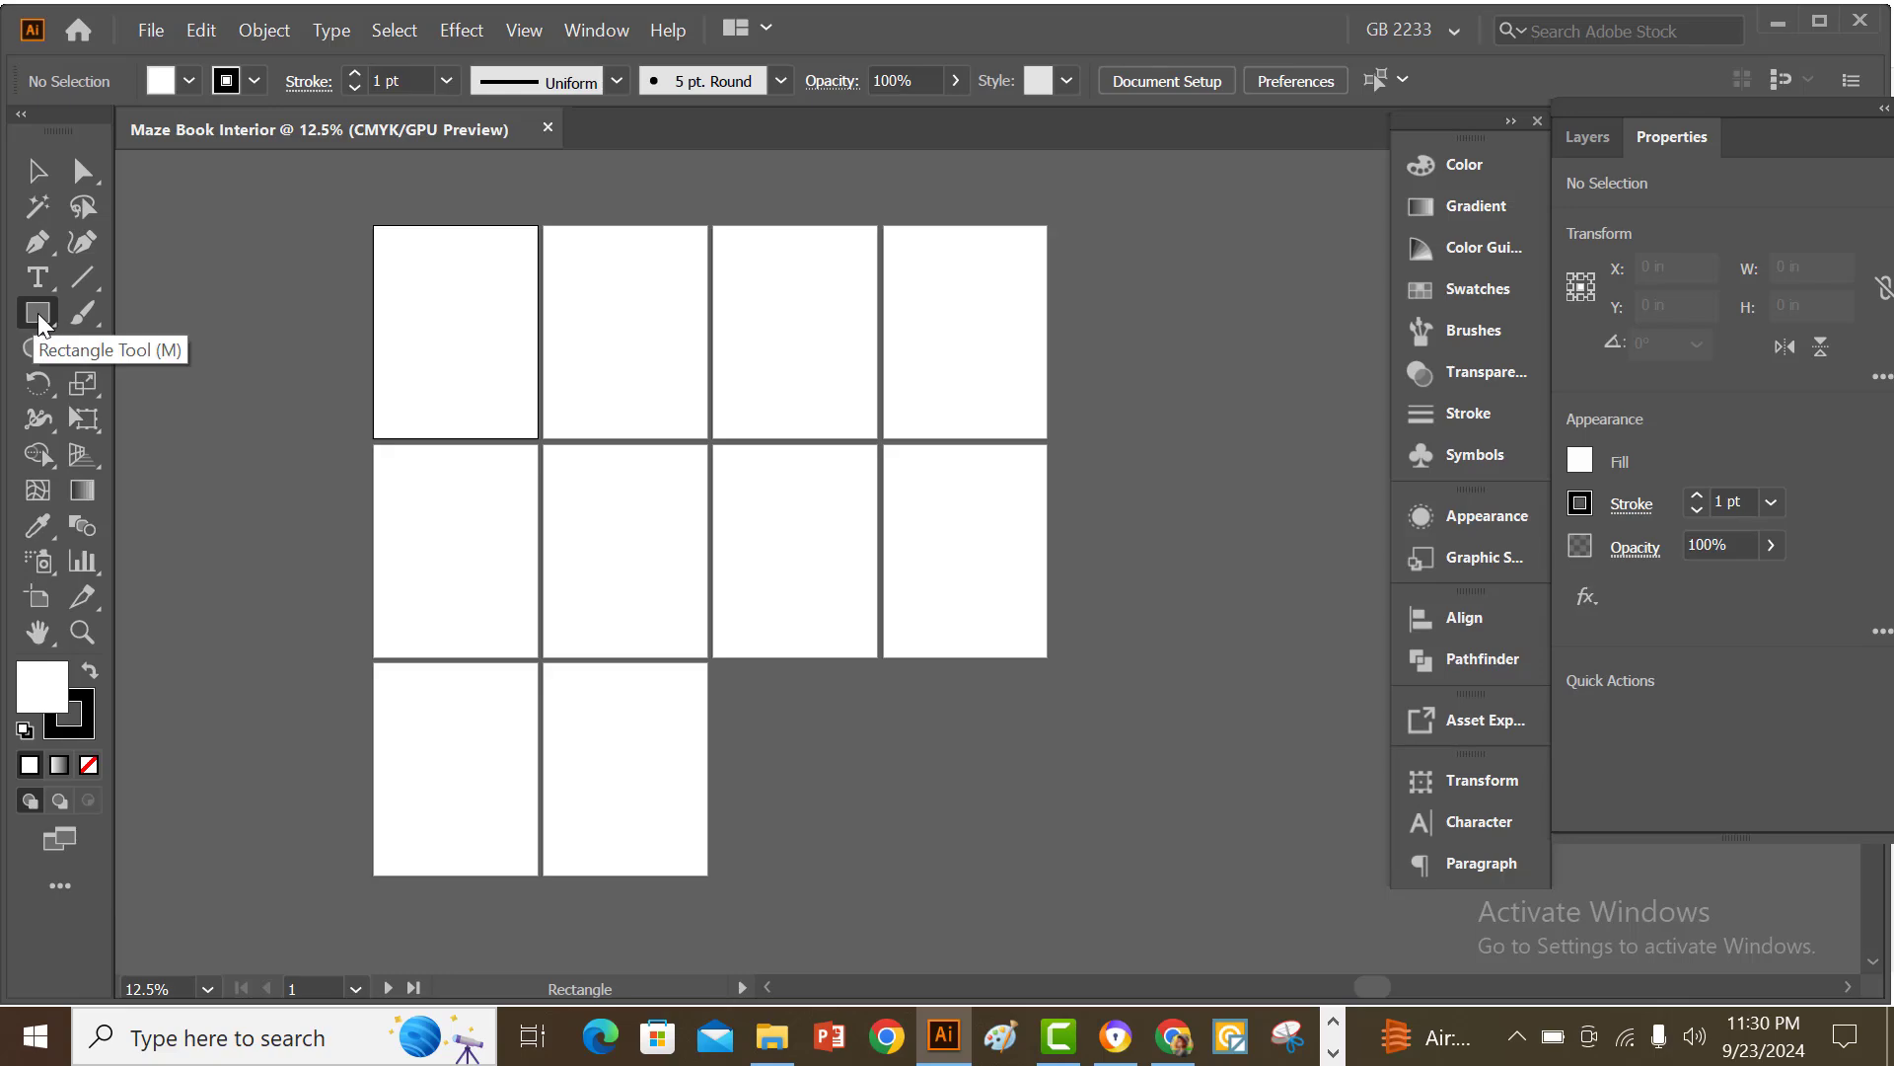
pyautogui.click(36, 318)
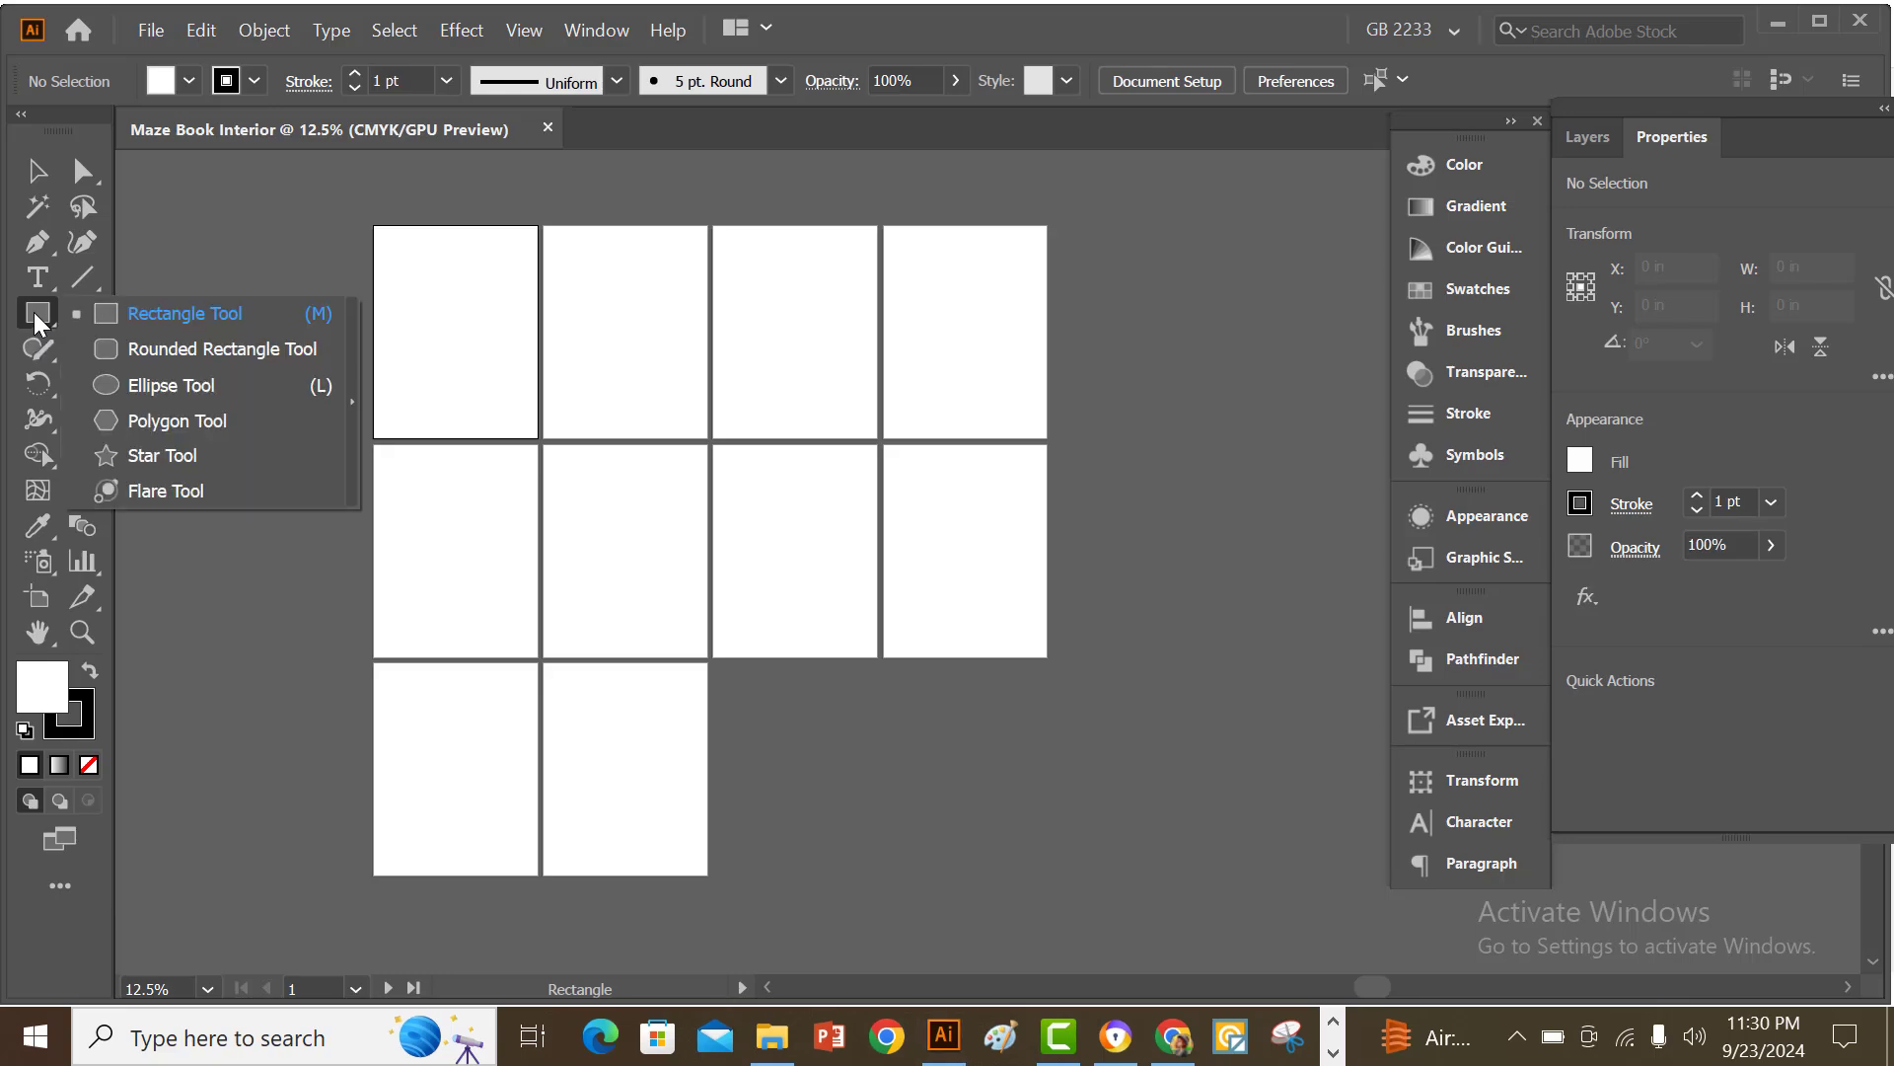
pyautogui.click(116, 315)
pyautogui.click(387, 326)
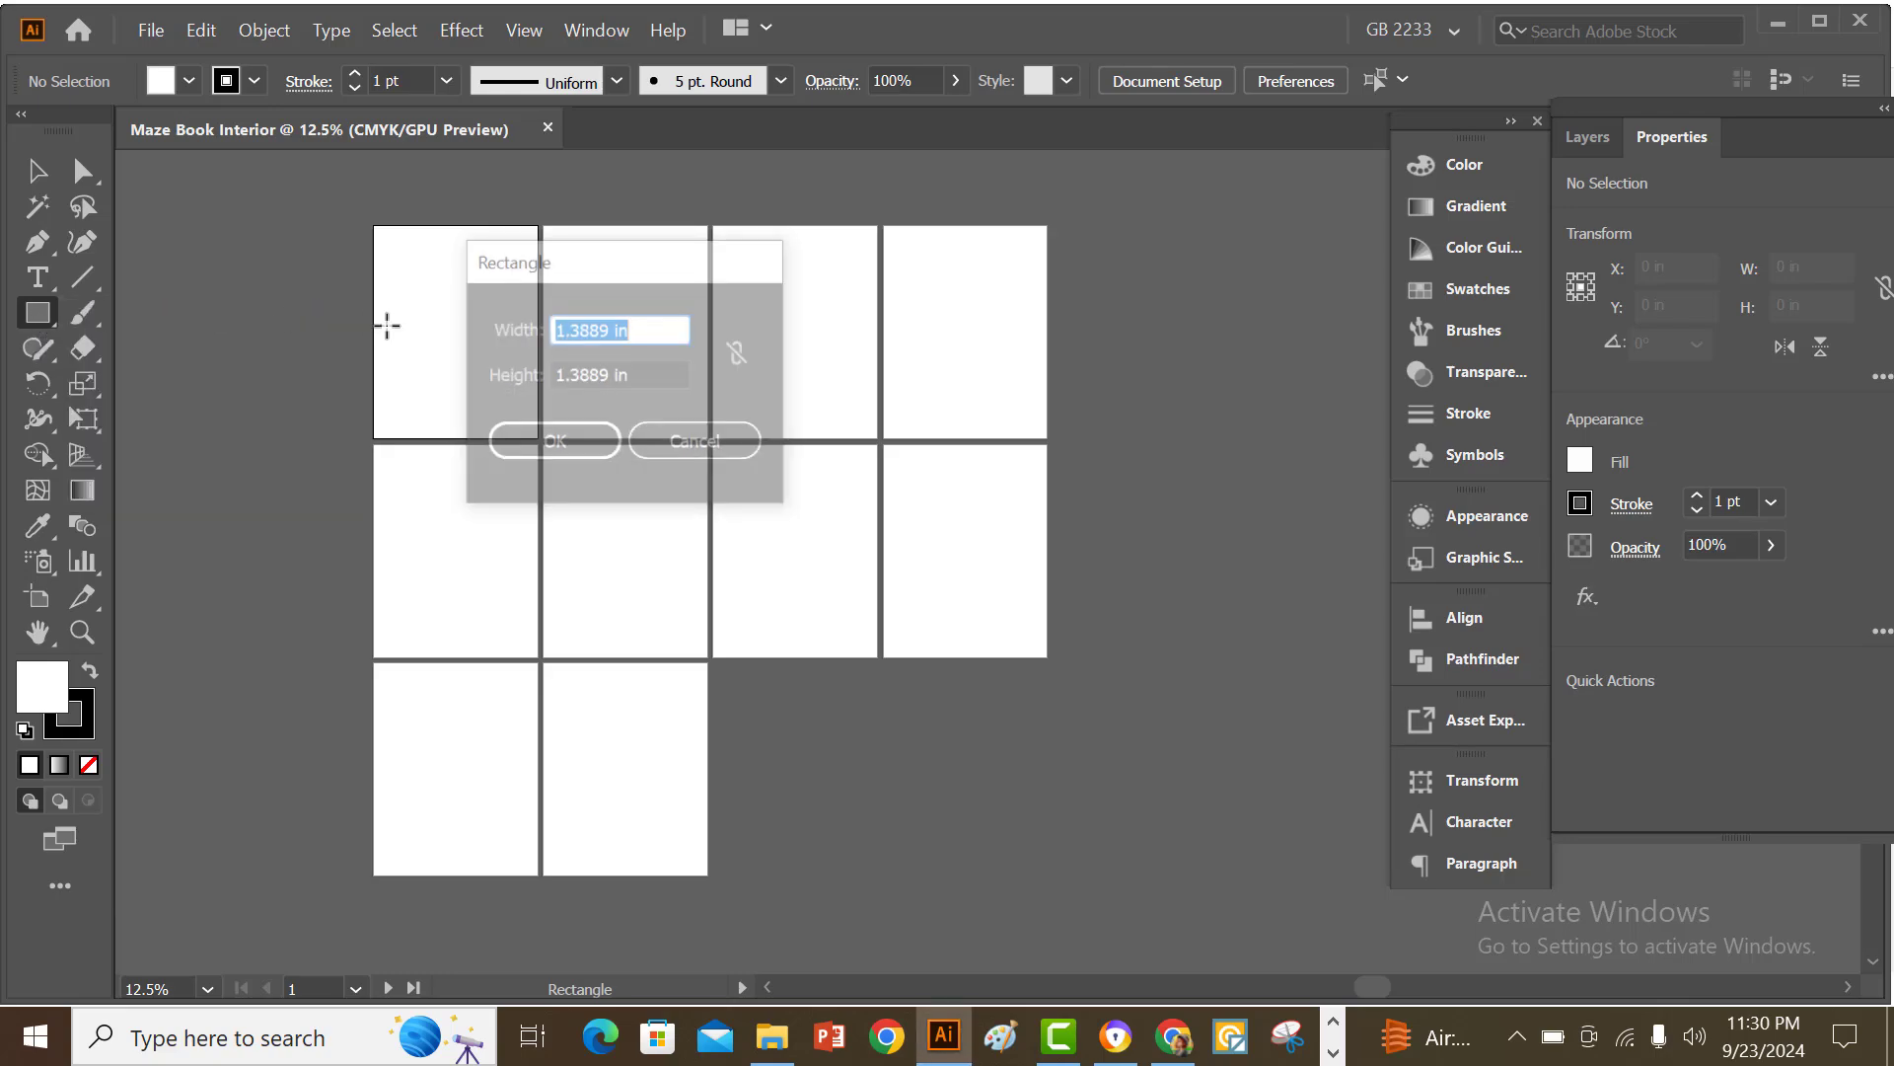
pyautogui.moveTo(616, 330); pyautogui.dragTo(502, 327)
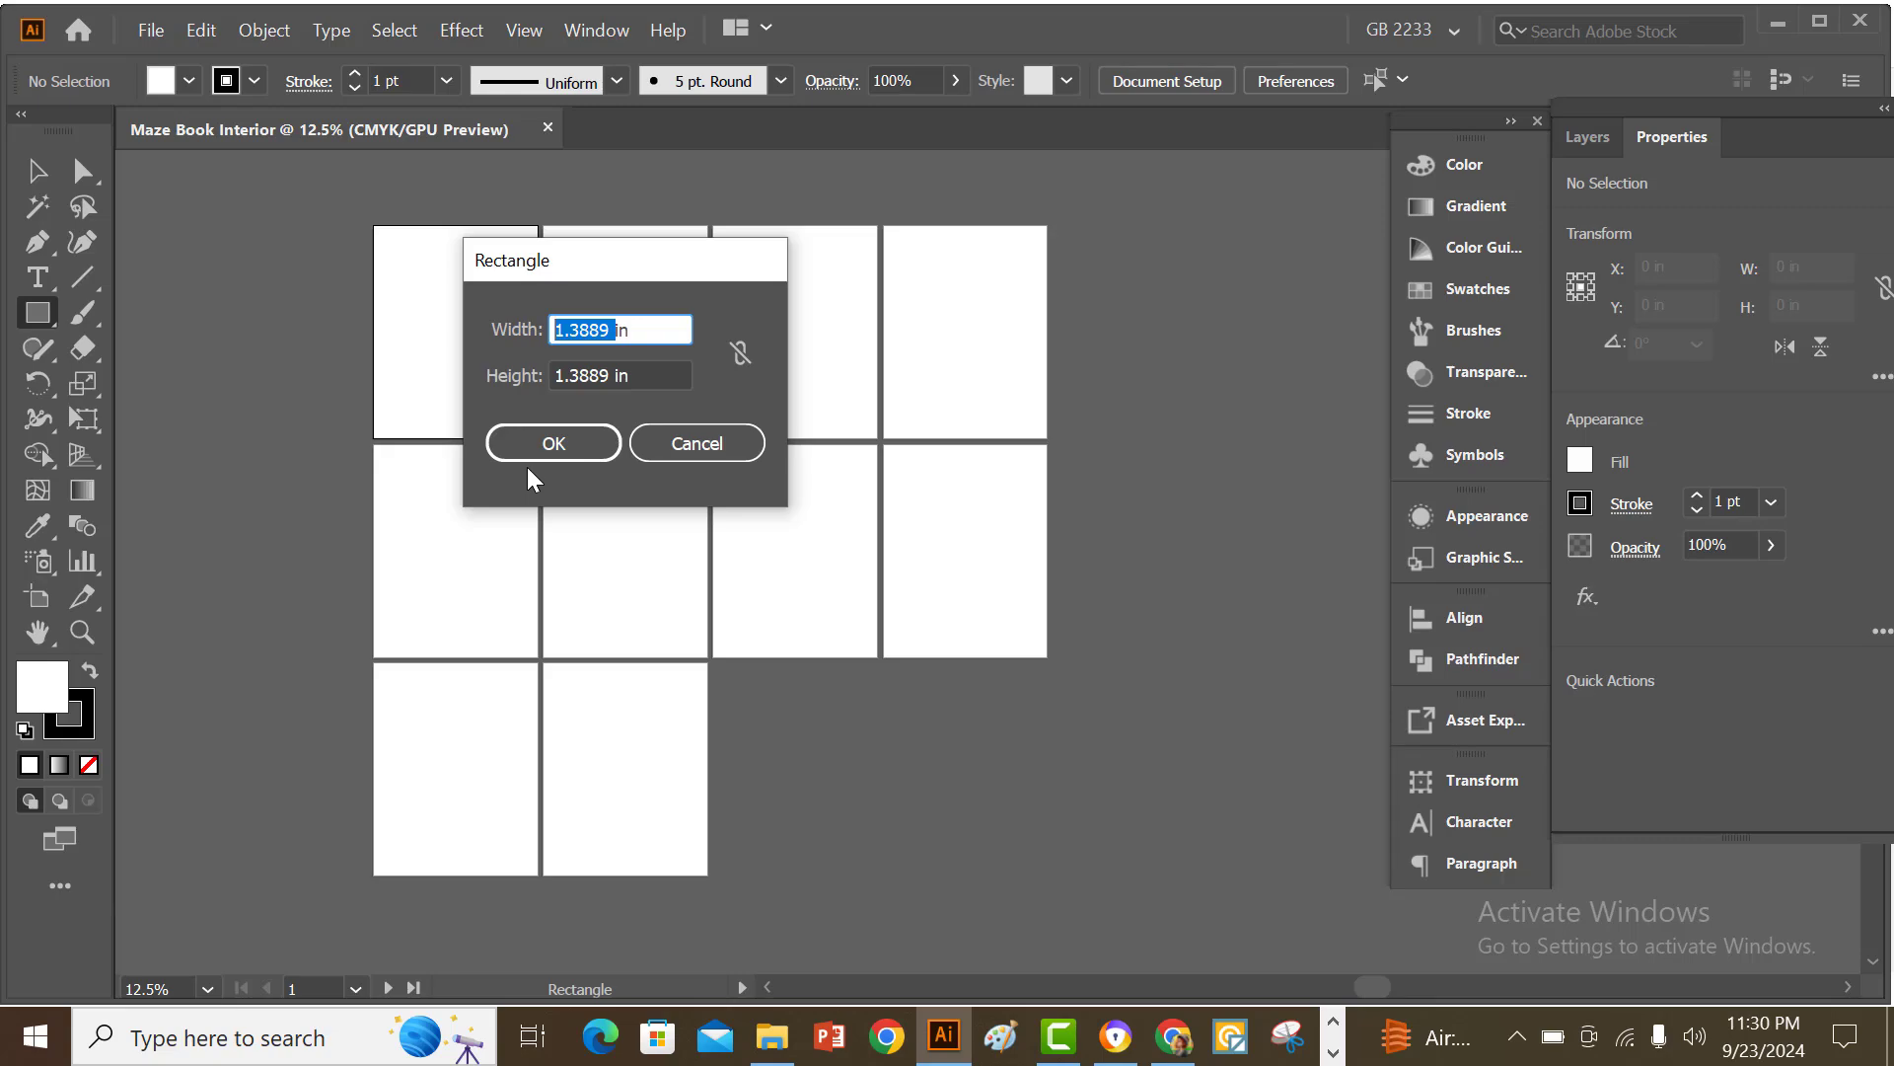
pyautogui.write('8.5')
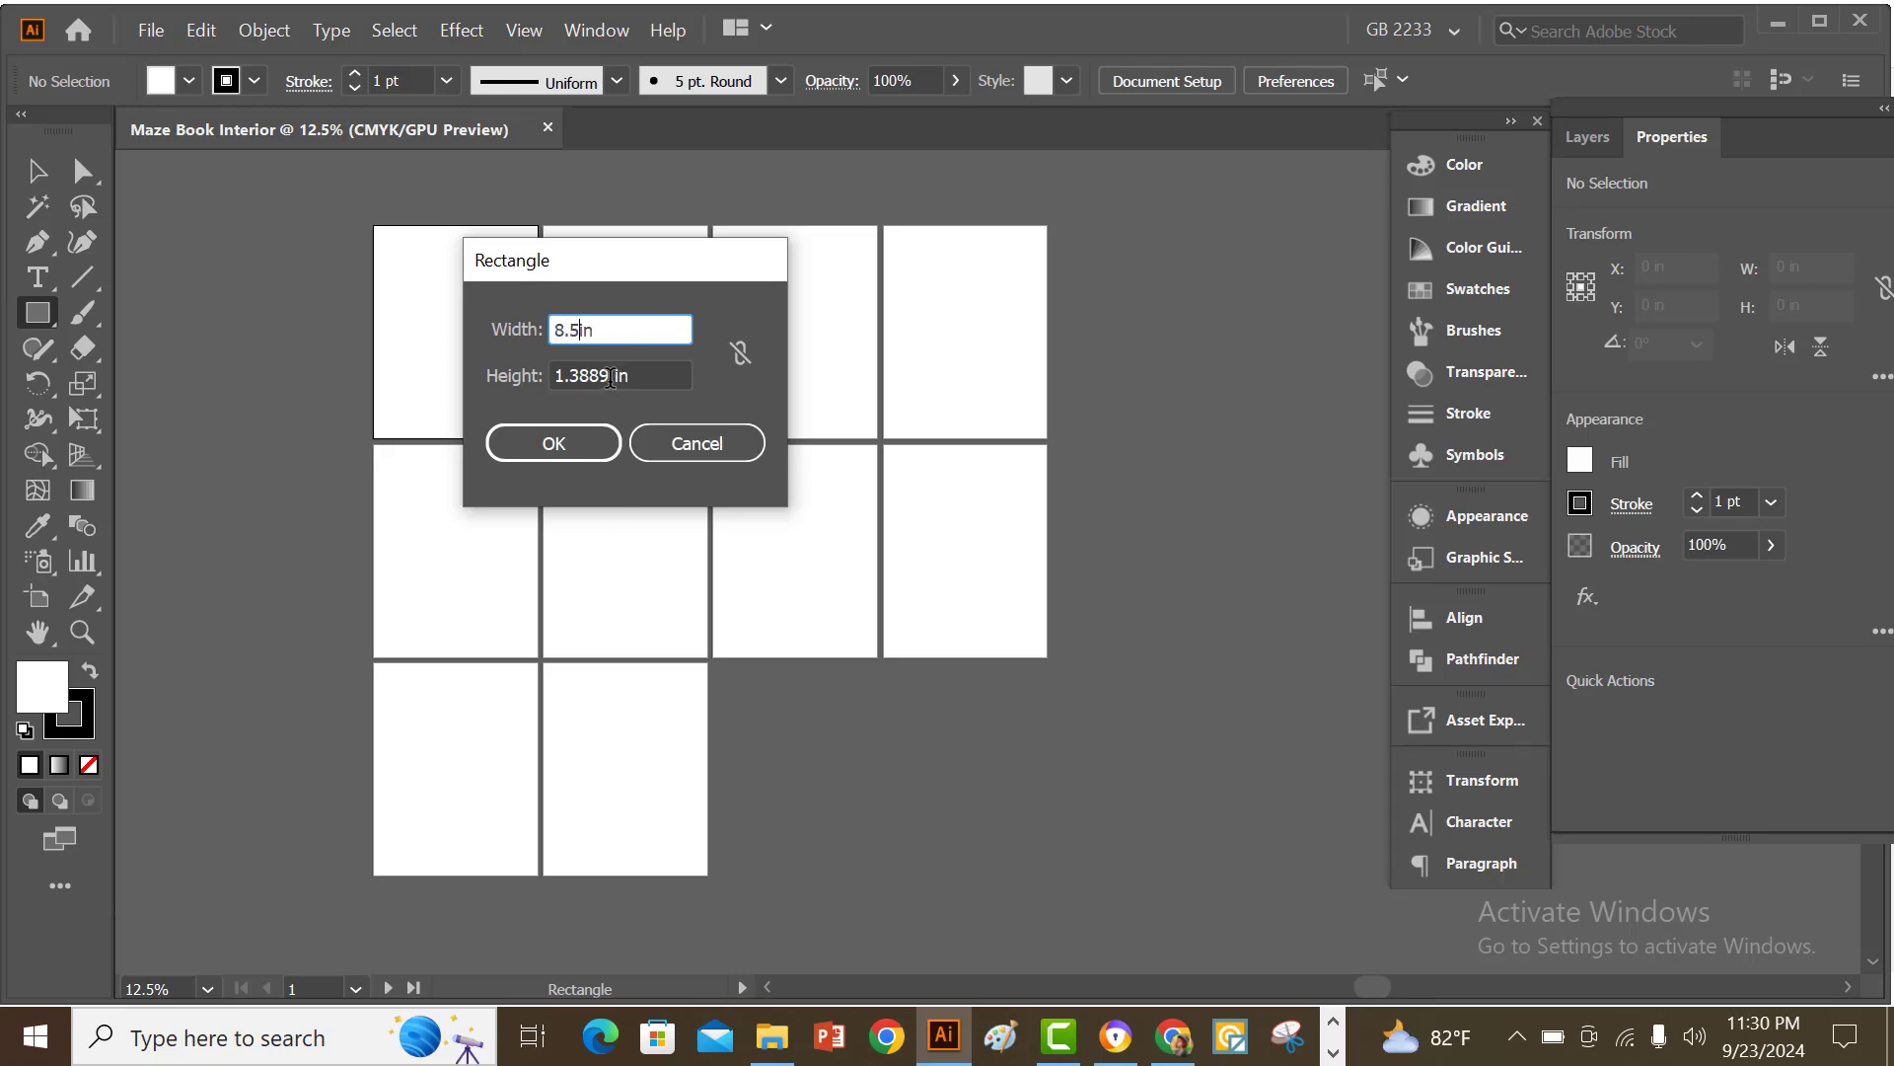
pyautogui.doubleClick(596, 376)
pyautogui.write('11')
pyautogui.click(554, 456)
# - Center the page-sized rectangle horizontally and vertically on the first artboard
pyautogui.click(38, 170)
pyautogui.click(301, 274)
pyautogui.moveTo(301, 274); pyautogui.dragTo(474, 464)
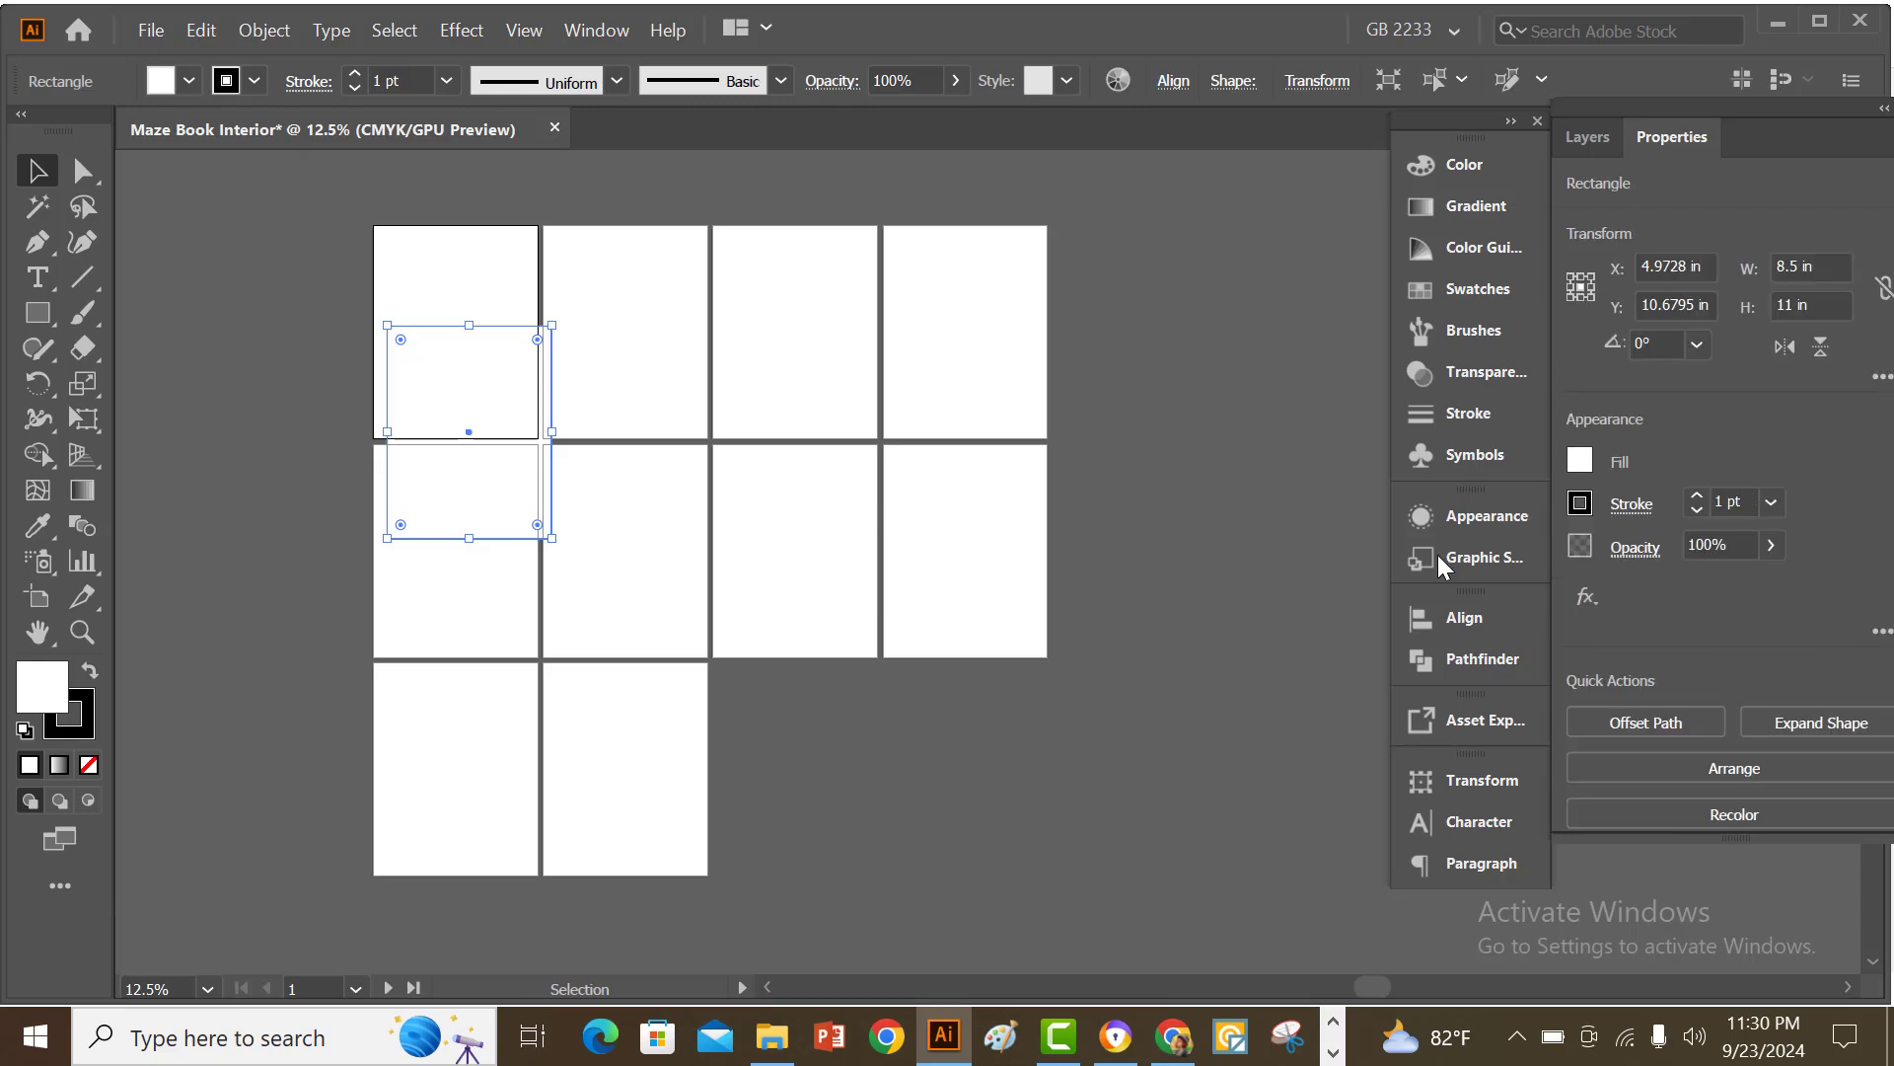
pyautogui.click(1470, 615)
pyautogui.click(1128, 683)
pyautogui.click(1255, 682)
pyautogui.click(1334, 604)
pyautogui.click(545, 346)
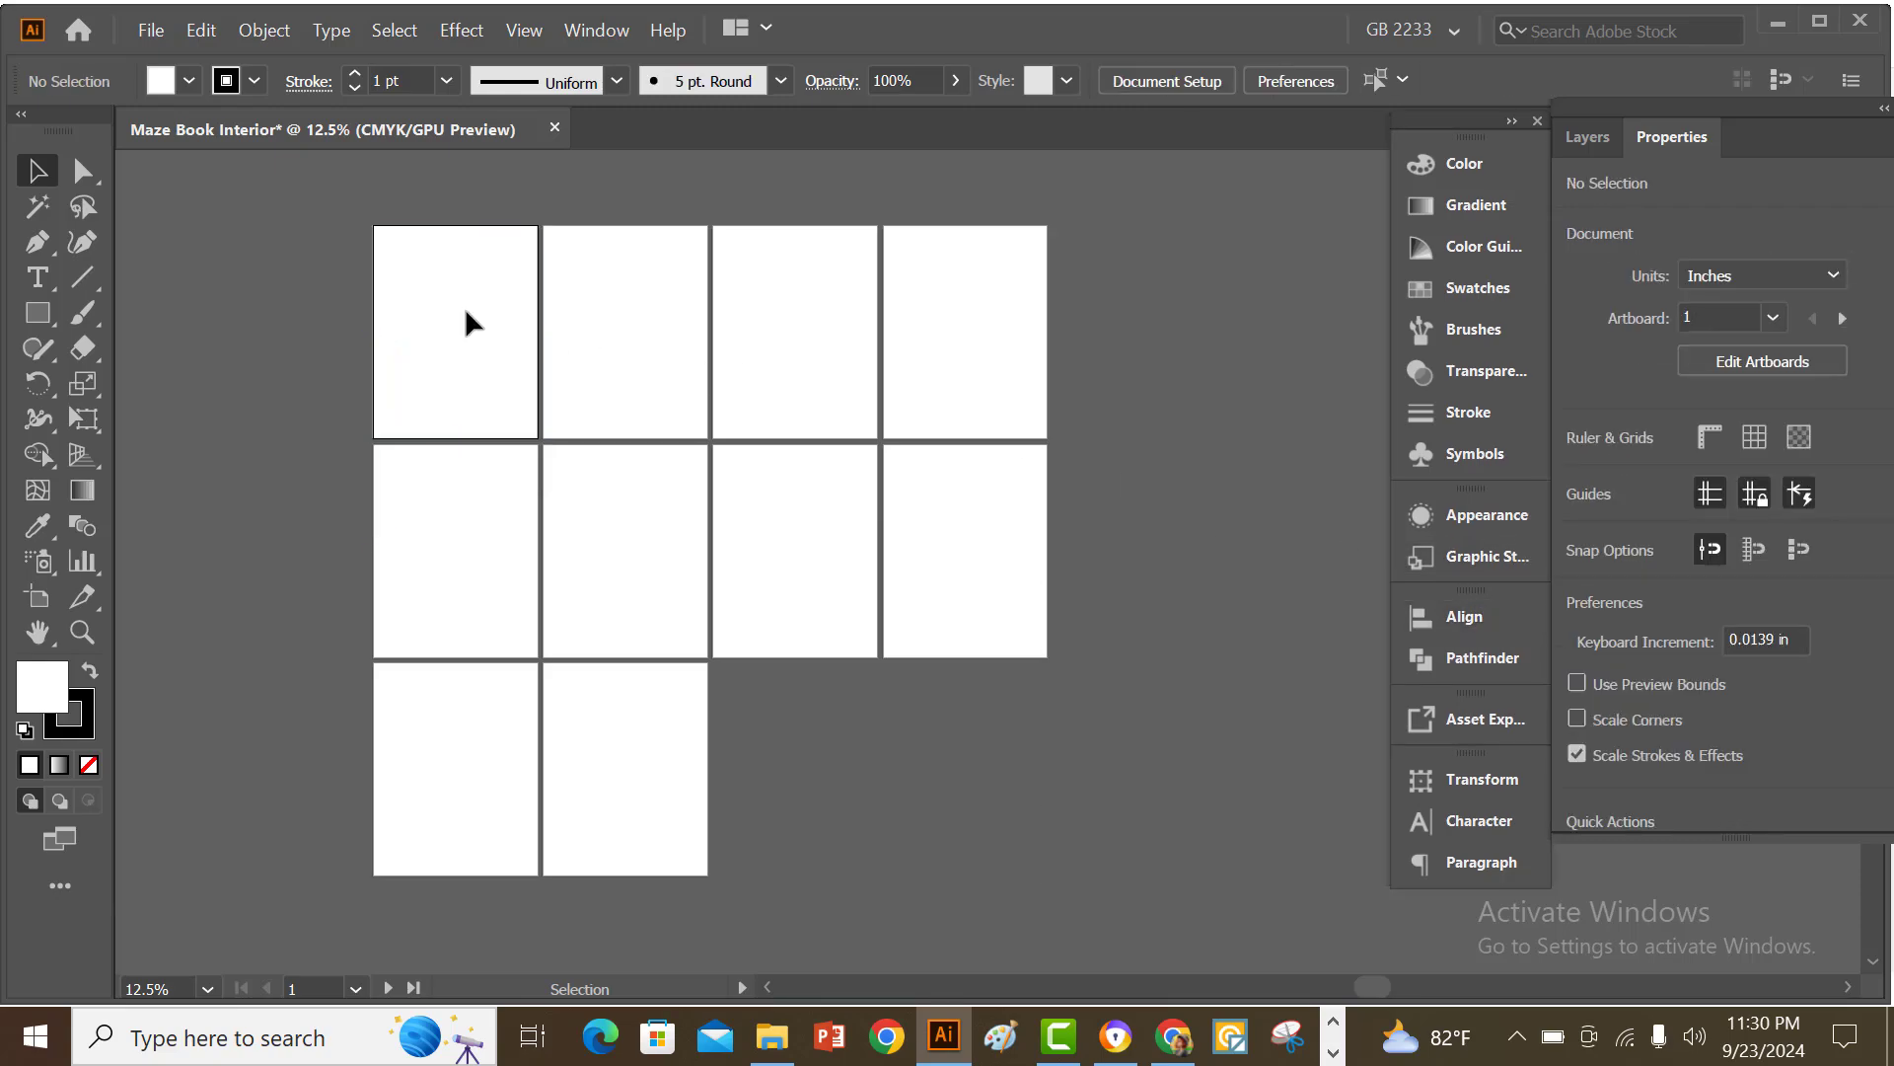
# - Offset the page-sized rectangle's path by -0.4 in with miter joins to make an inner border
pyautogui.click(423, 317)
pyautogui.click(317, 262)
pyautogui.scroll(1, 314, 283)
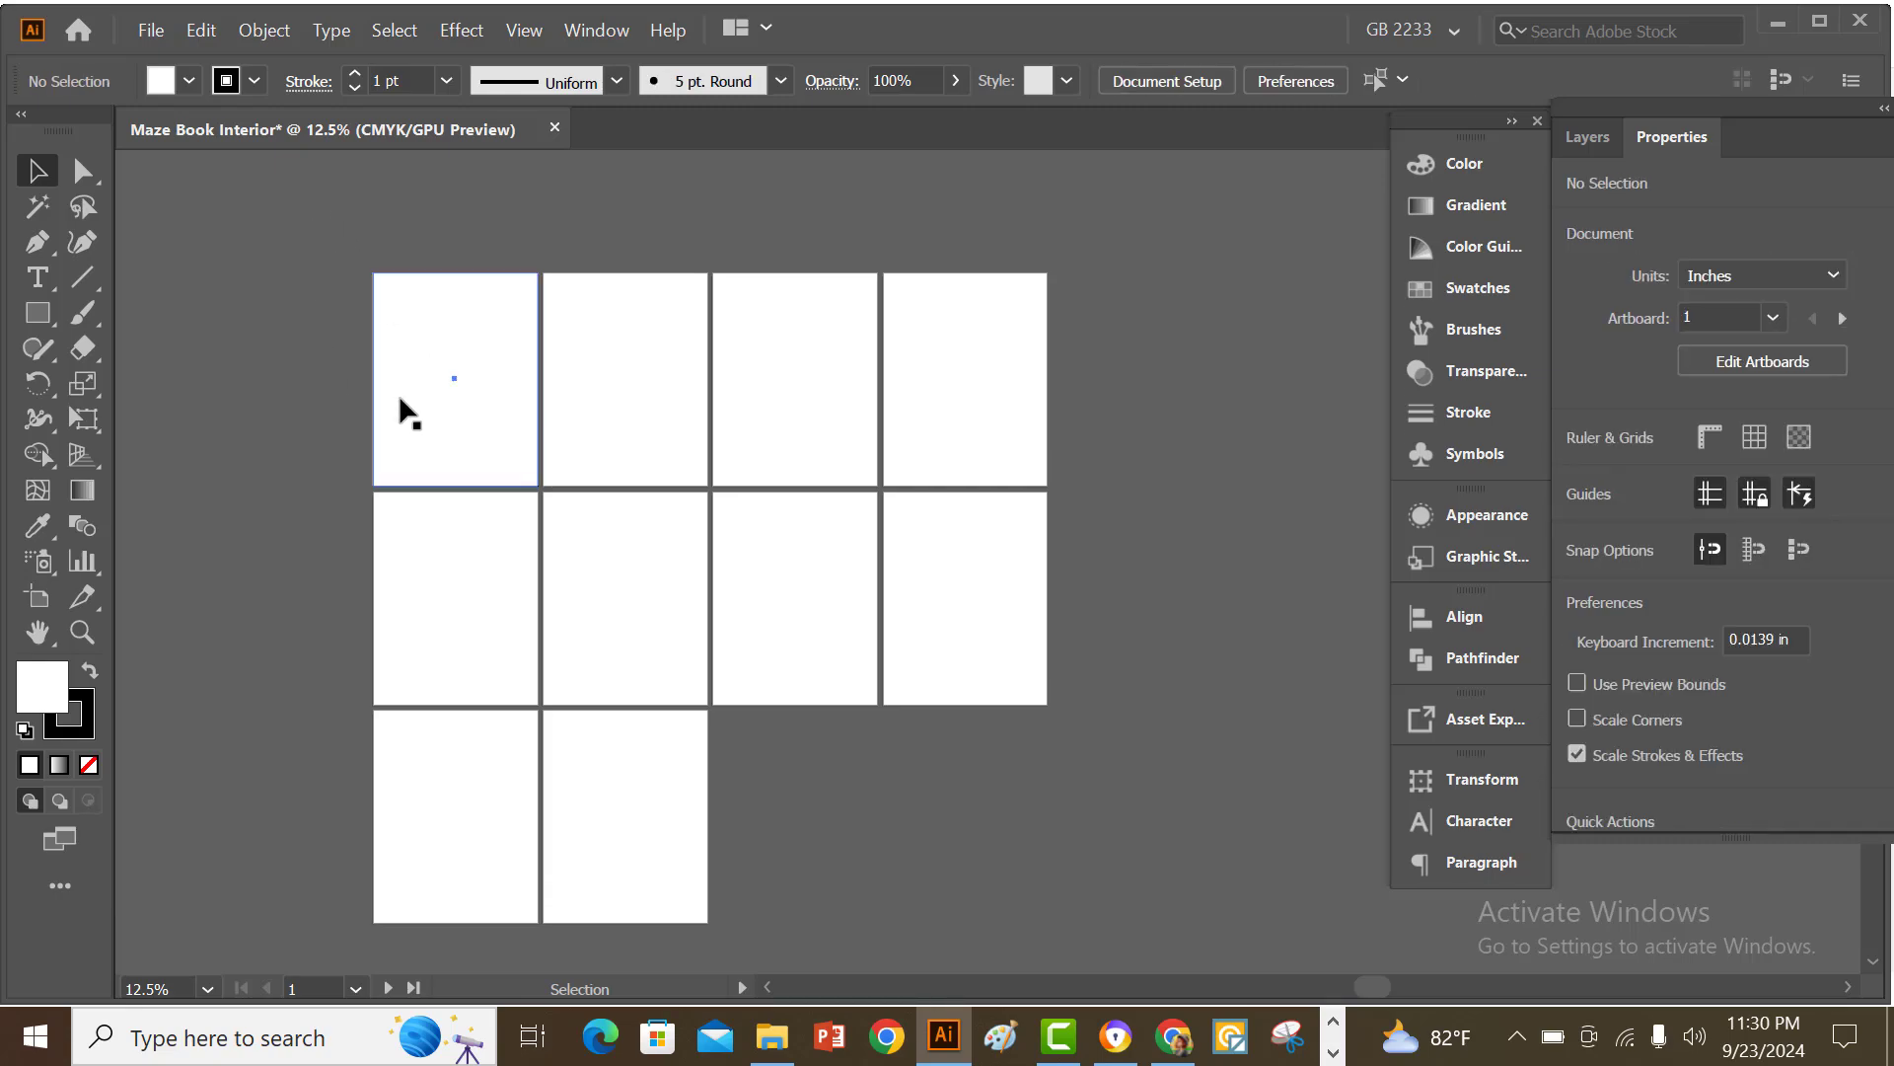
pyautogui.click(405, 410)
pyautogui.click(339, 247)
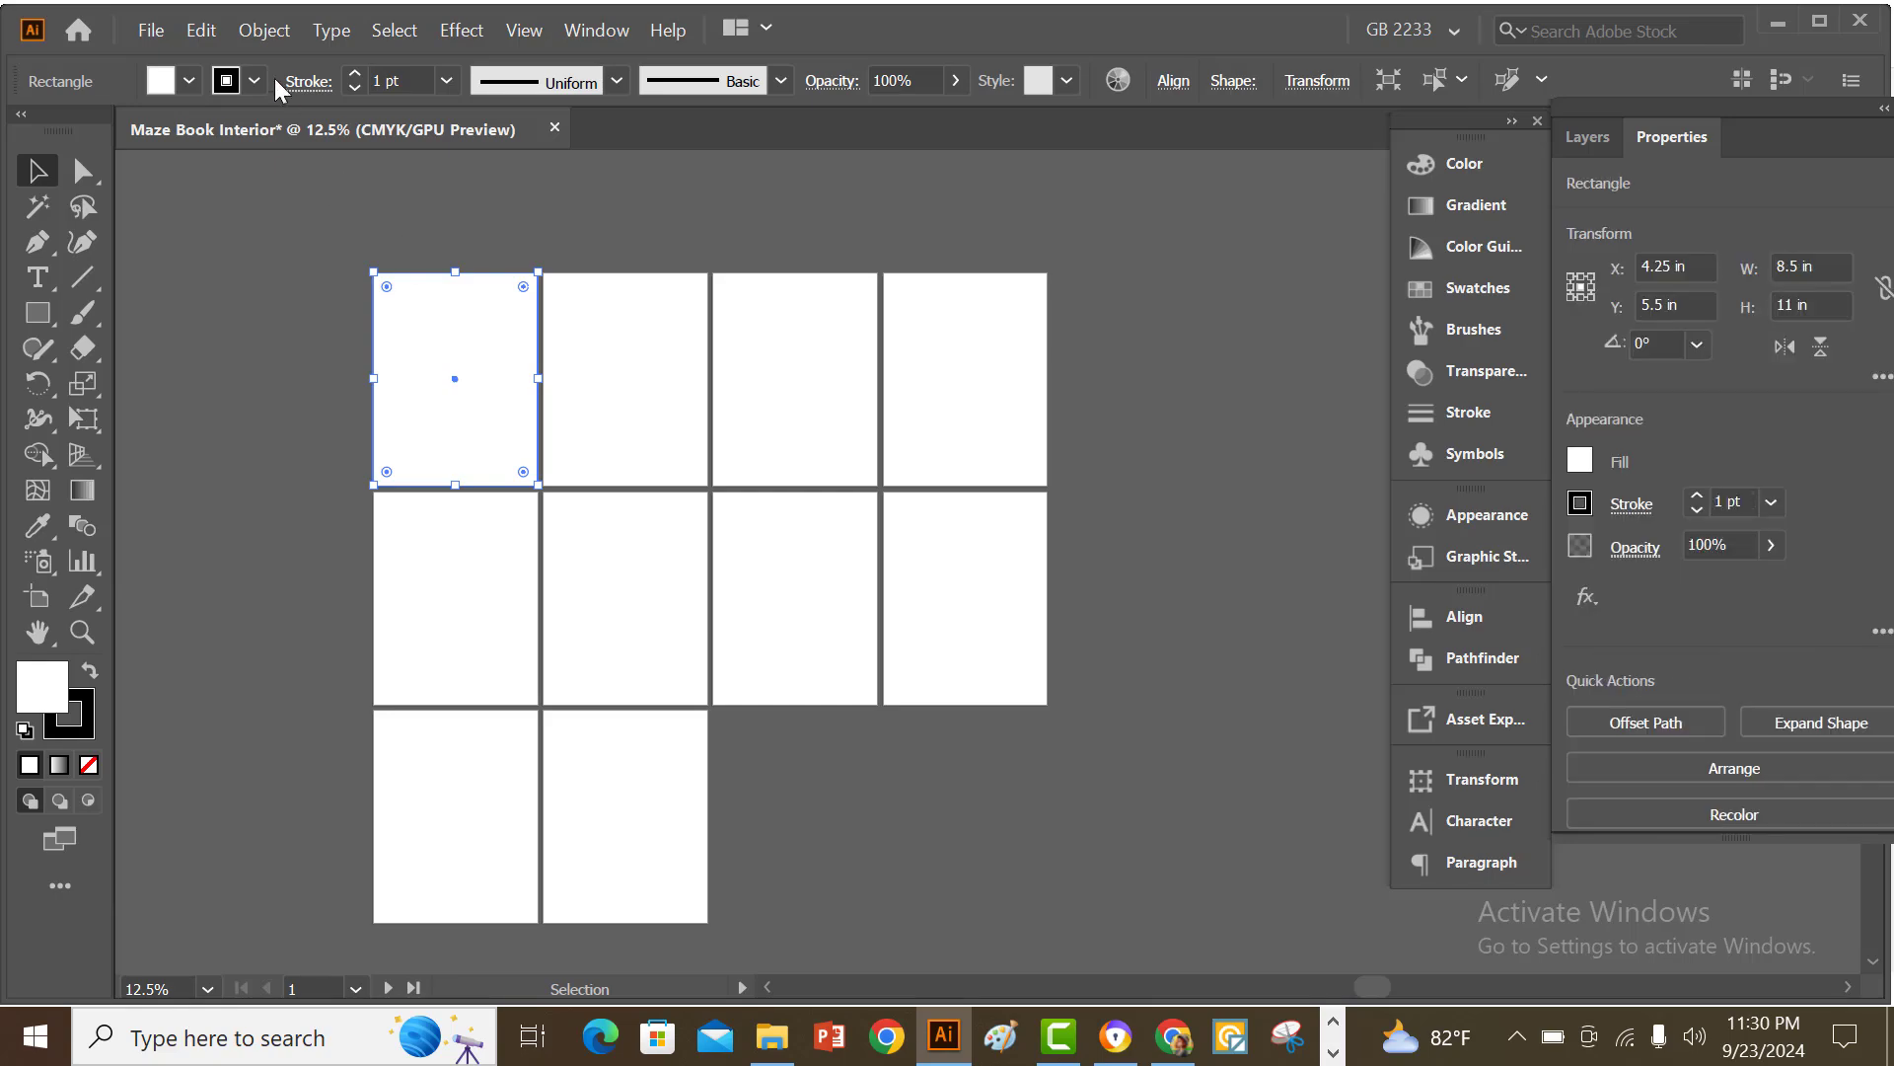
pyautogui.click(256, 27)
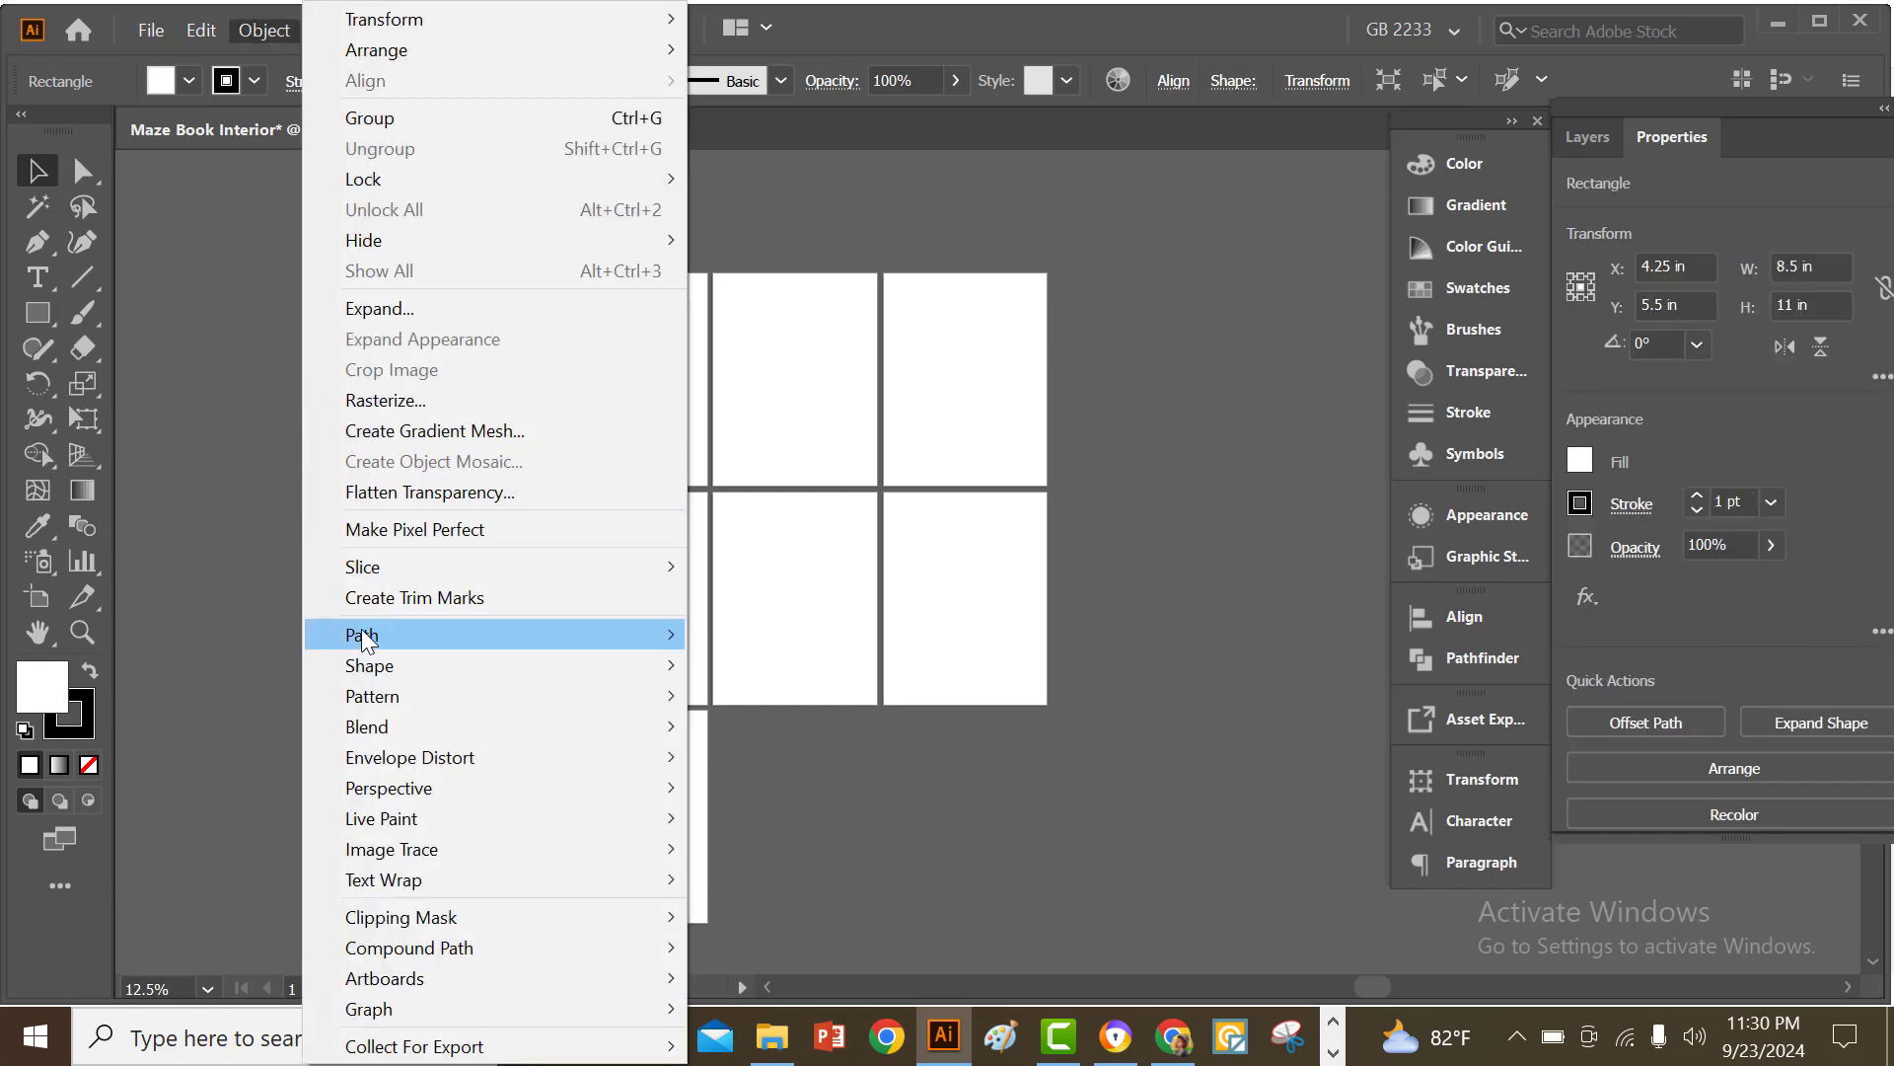
pyautogui.moveTo(373, 636)
pyautogui.click(902, 736)
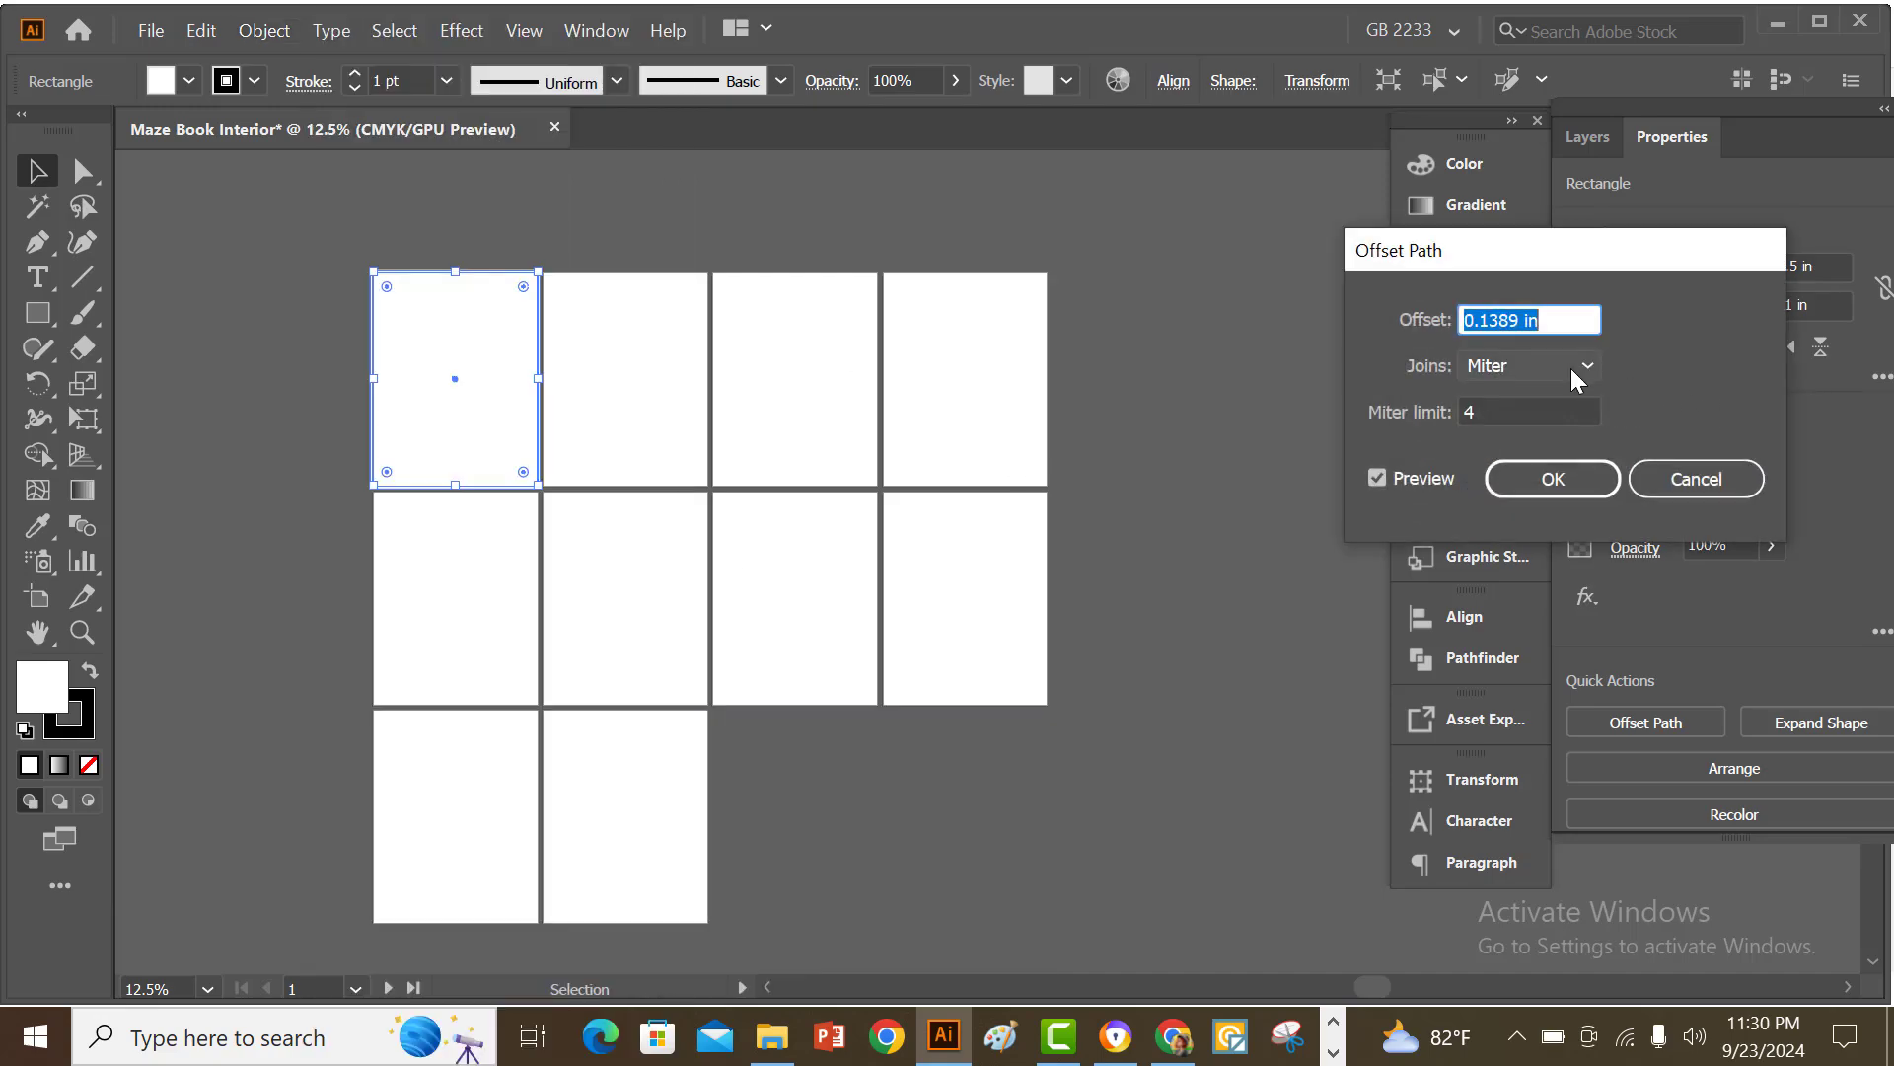
pyautogui.write('-0.')
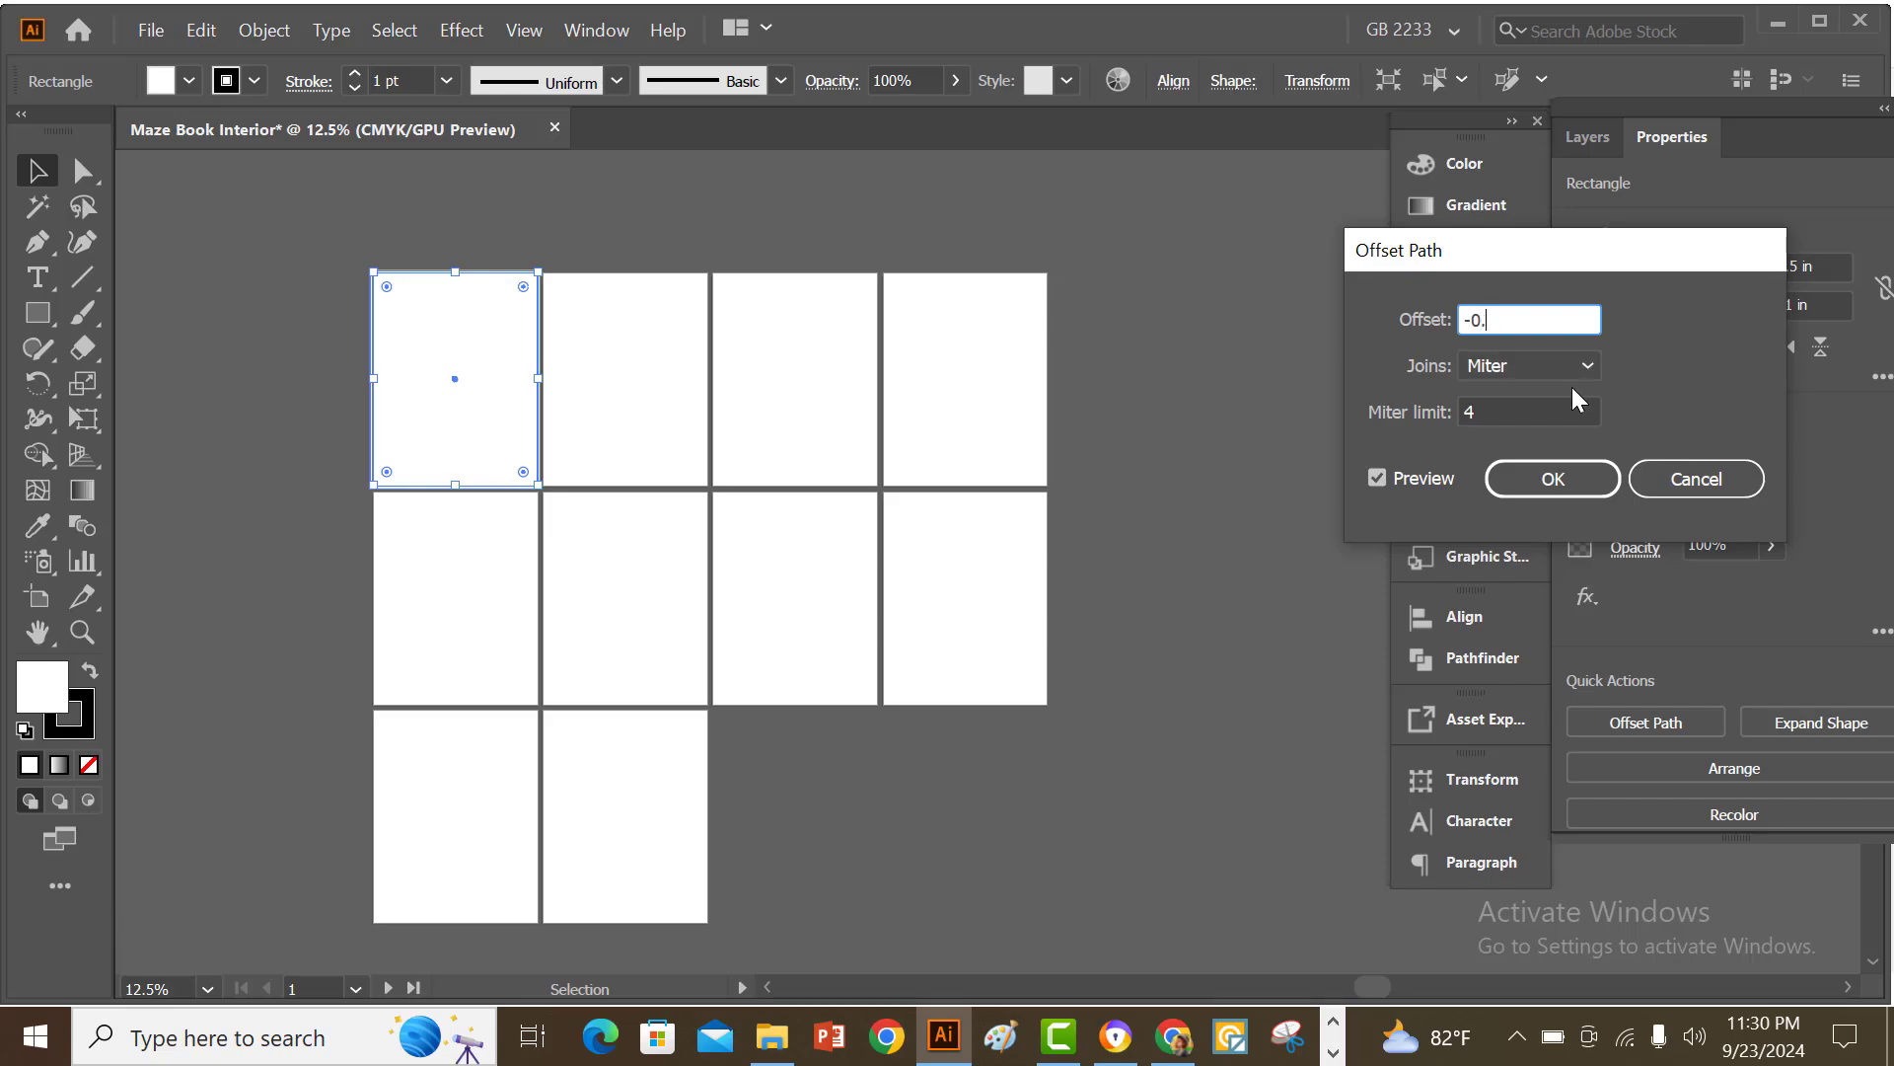
pyautogui.write('4')
pyautogui.click(1552, 479)
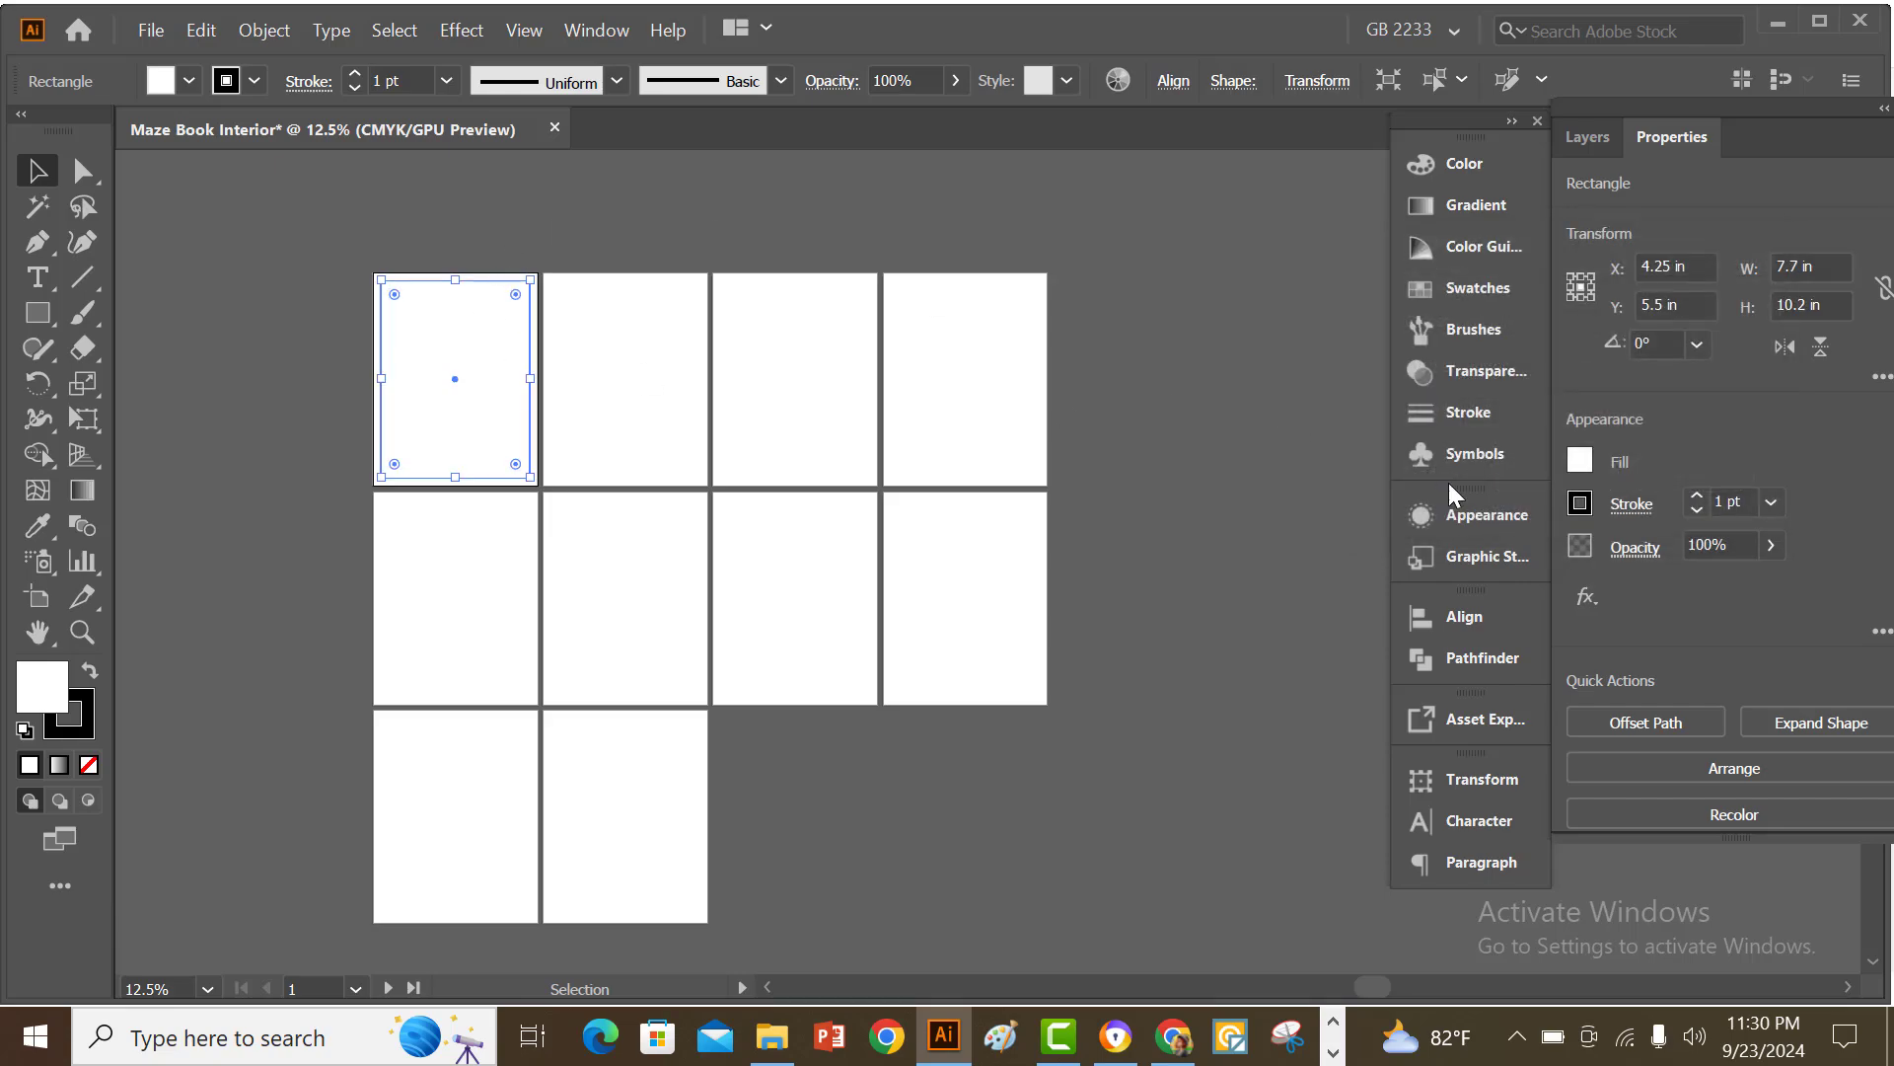
# - Set the inner border rectangle's stroke weight to 3 pt
pyautogui.click(1695, 495)
pyautogui.click(1696, 510)
pyautogui.click(1695, 496)
pyautogui.click(1696, 510)
pyautogui.click(1695, 496)
pyautogui.click(1245, 391)
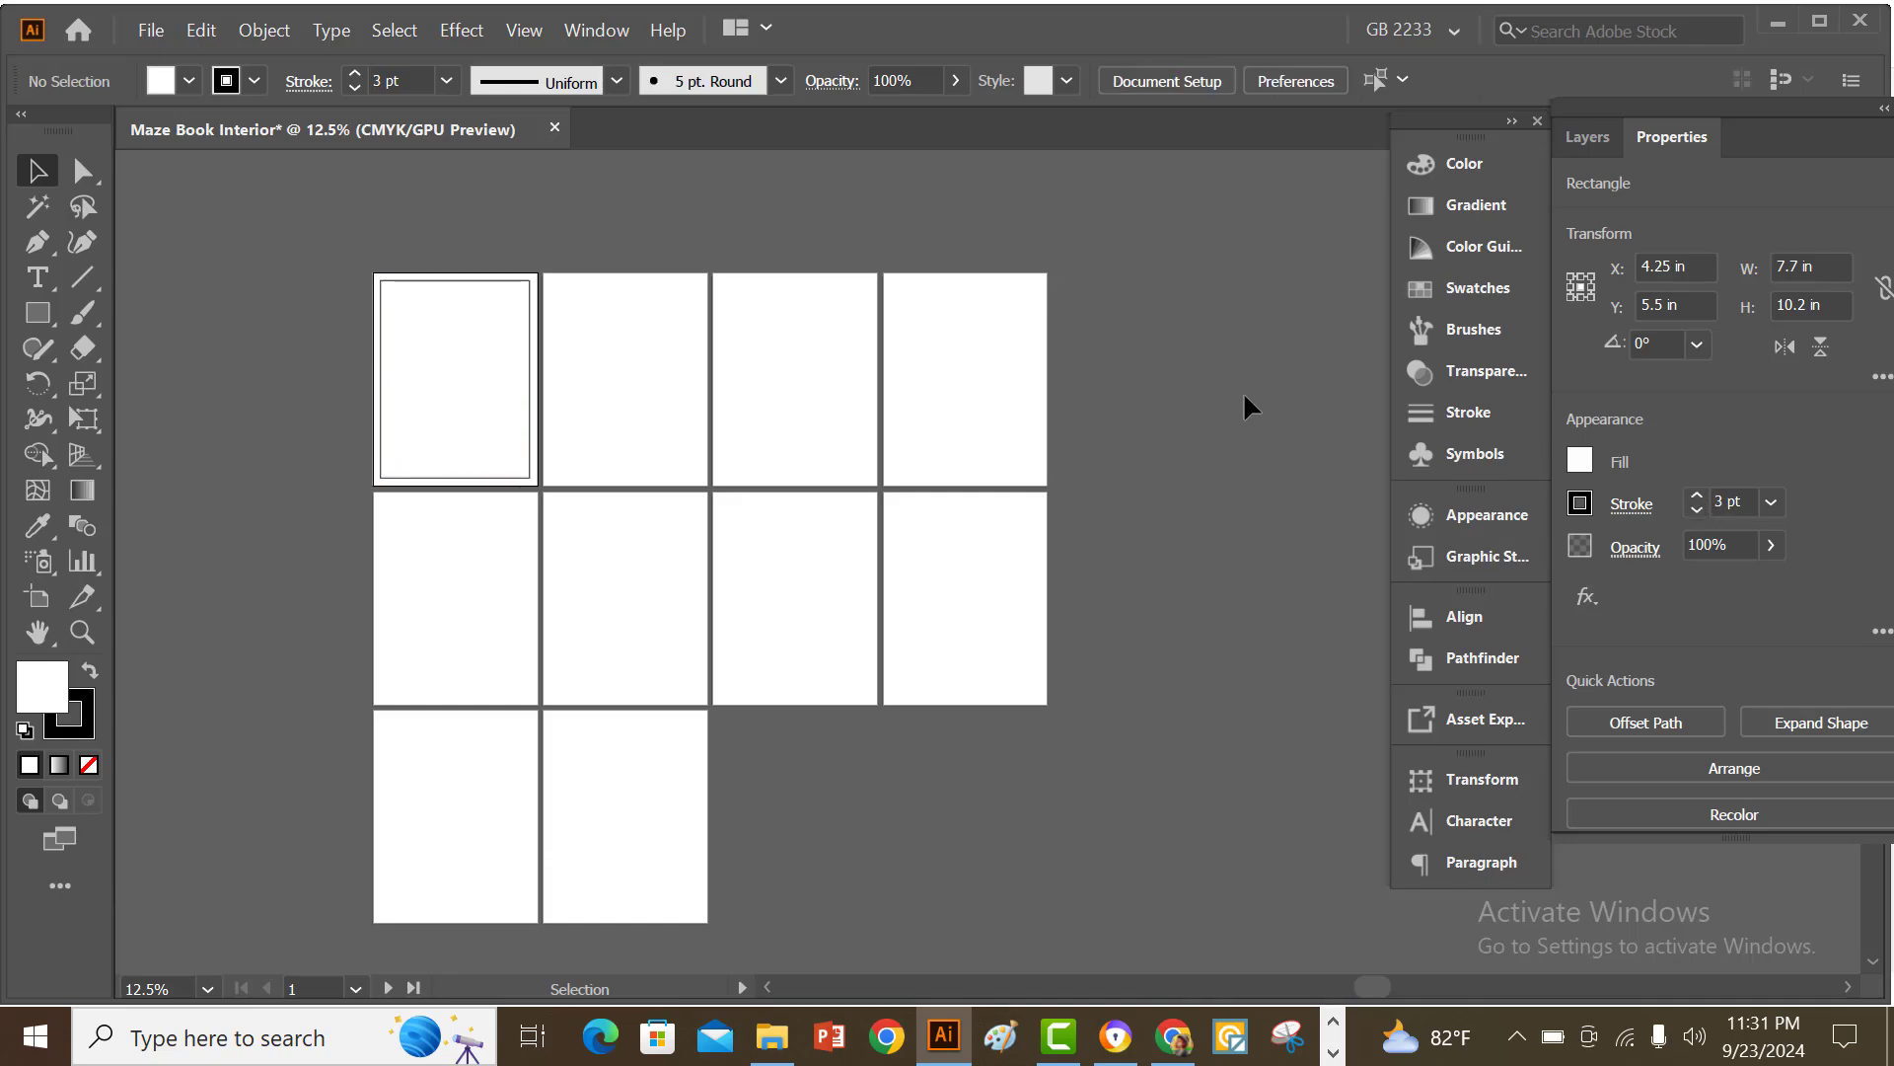
# - Cut both rectangles from the first artboard and paste them on all artboards
pyautogui.scroll(3, 263, 240)
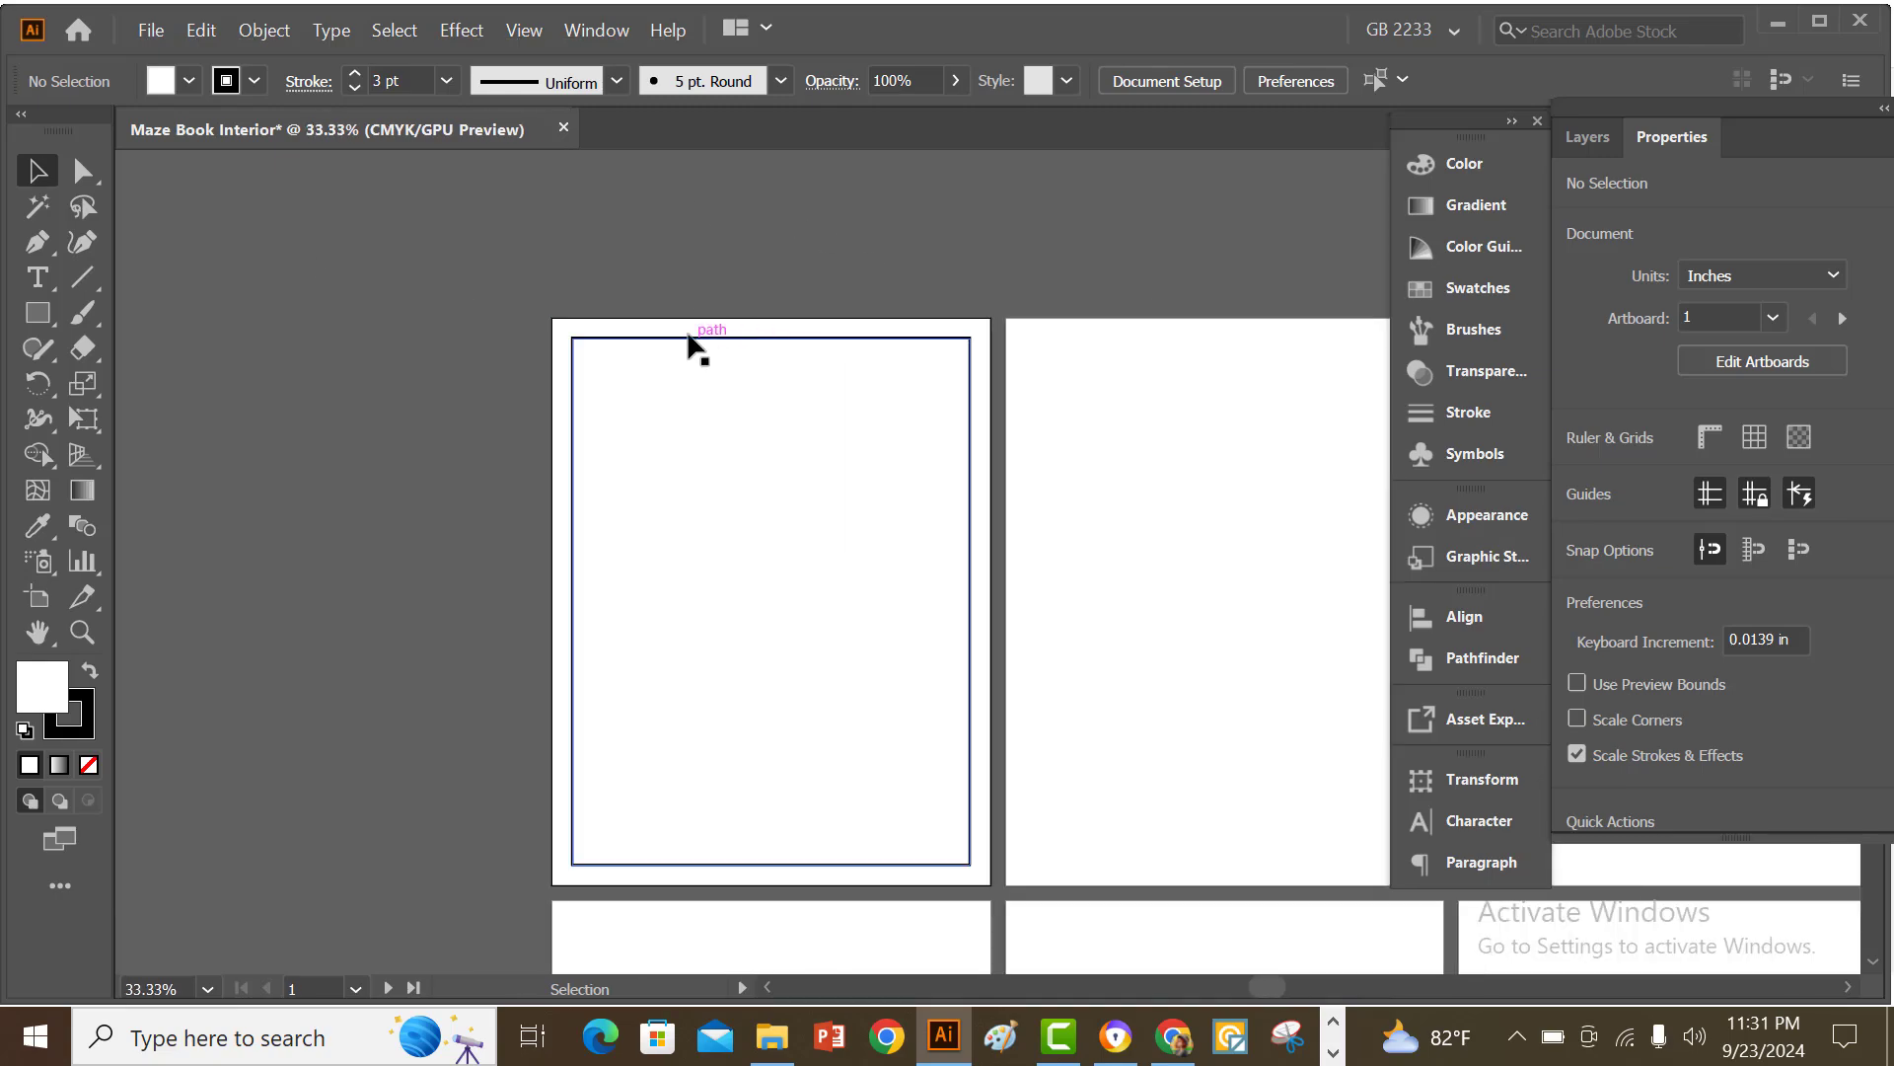
pyautogui.scroll(-1, 656, 296)
pyautogui.click(751, 472)
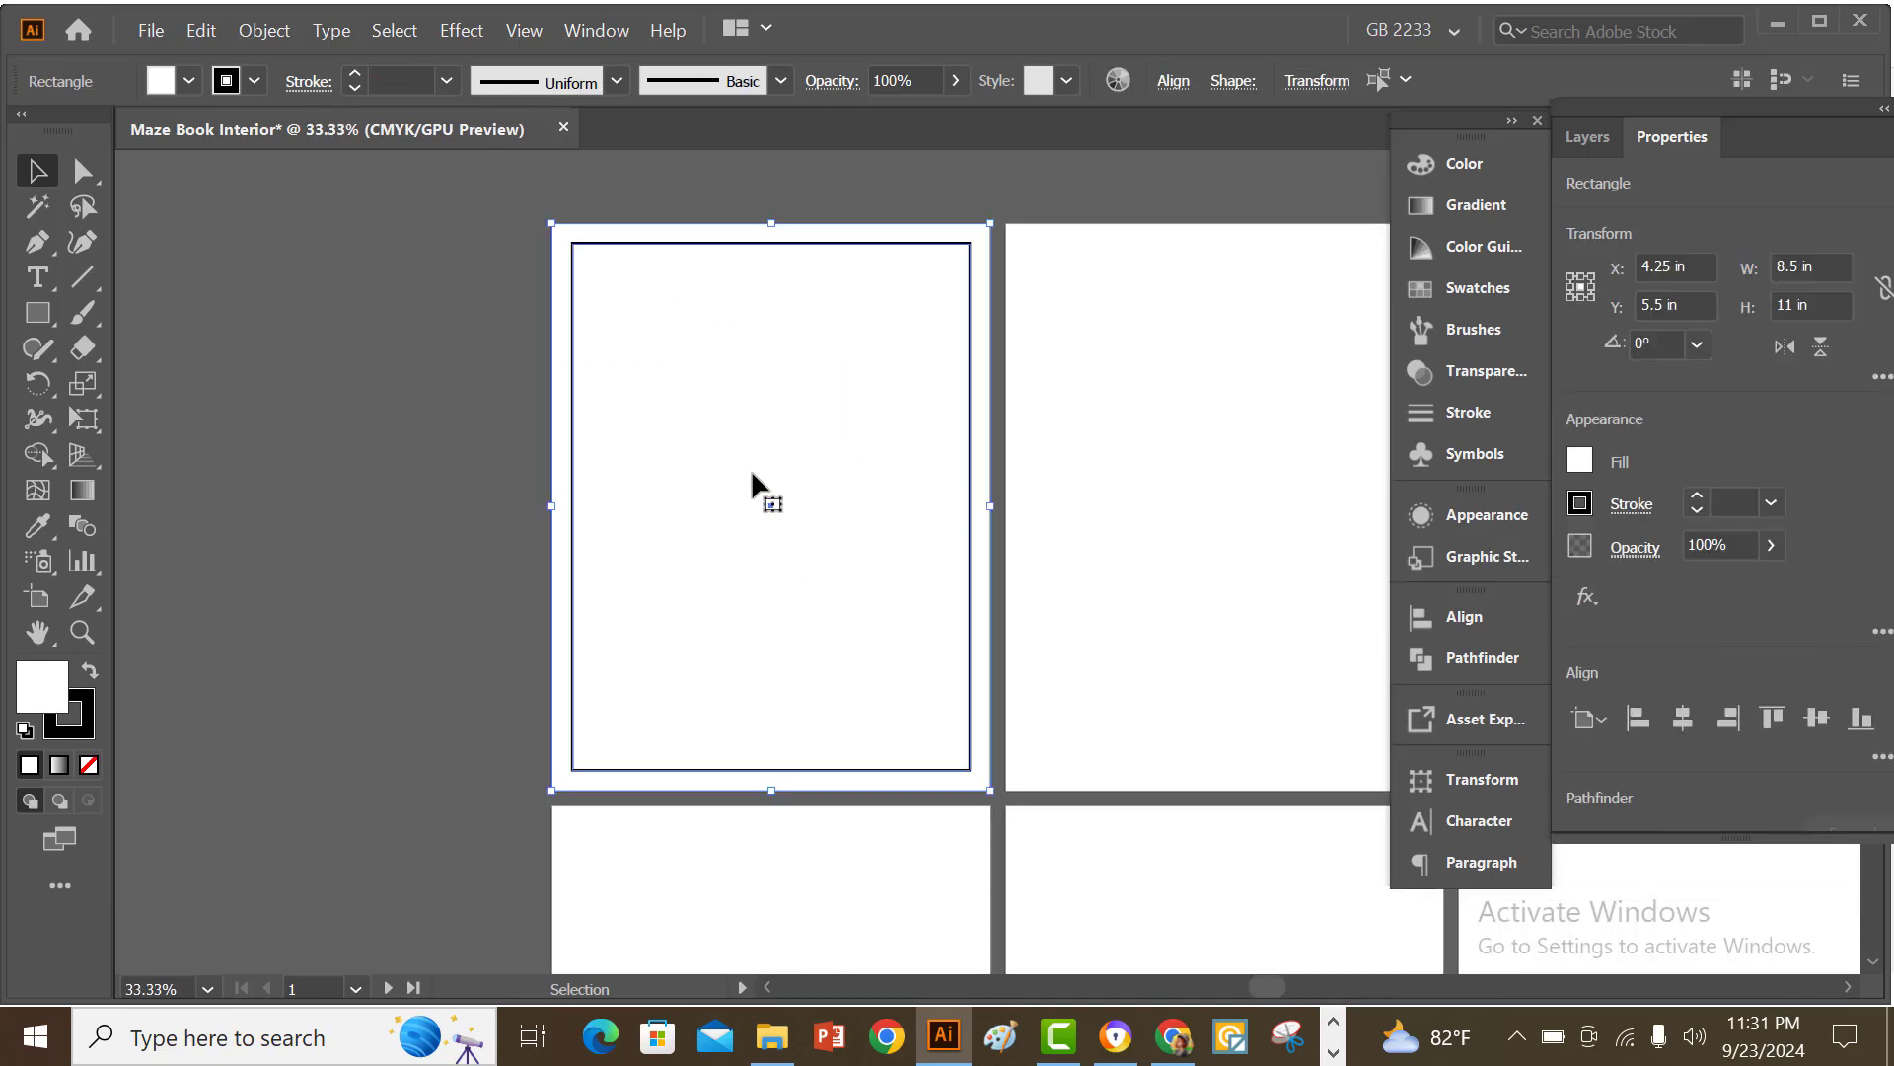
pyautogui.press('Delete')
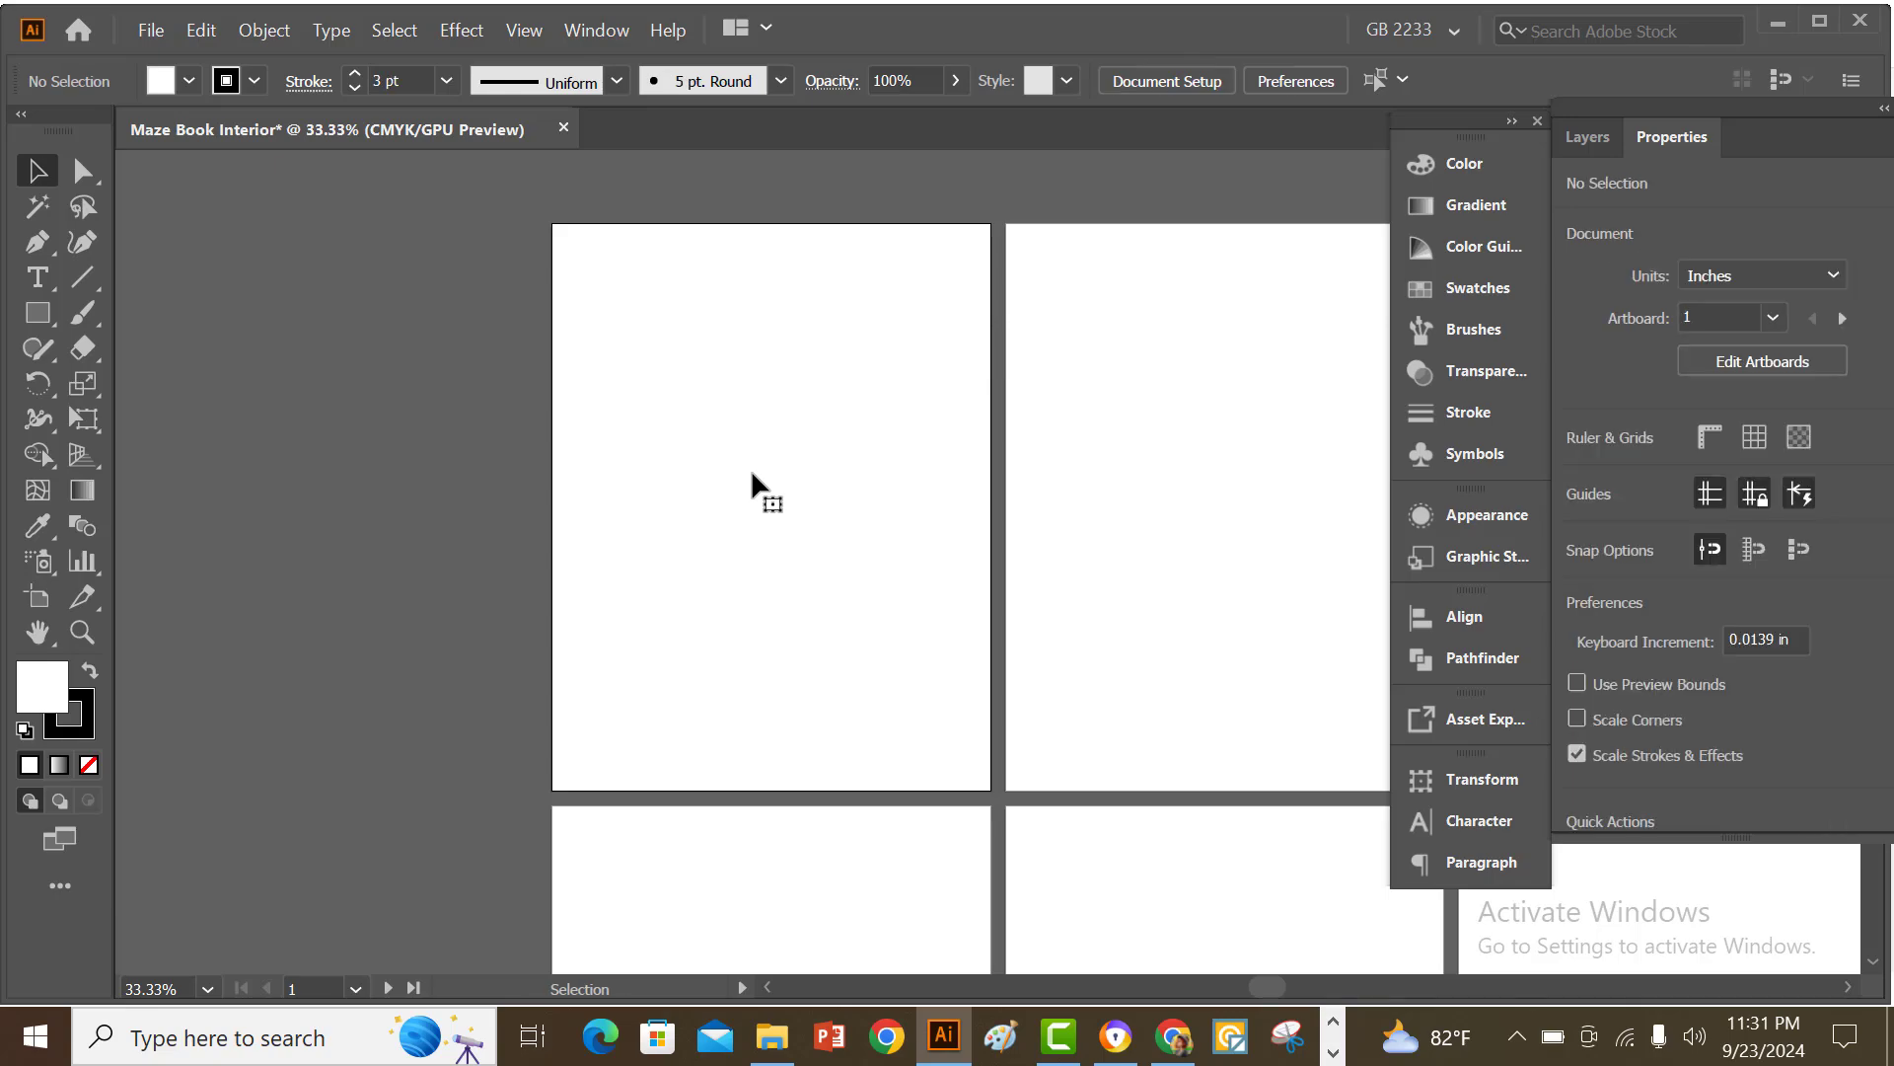
pyautogui.click(199, 27)
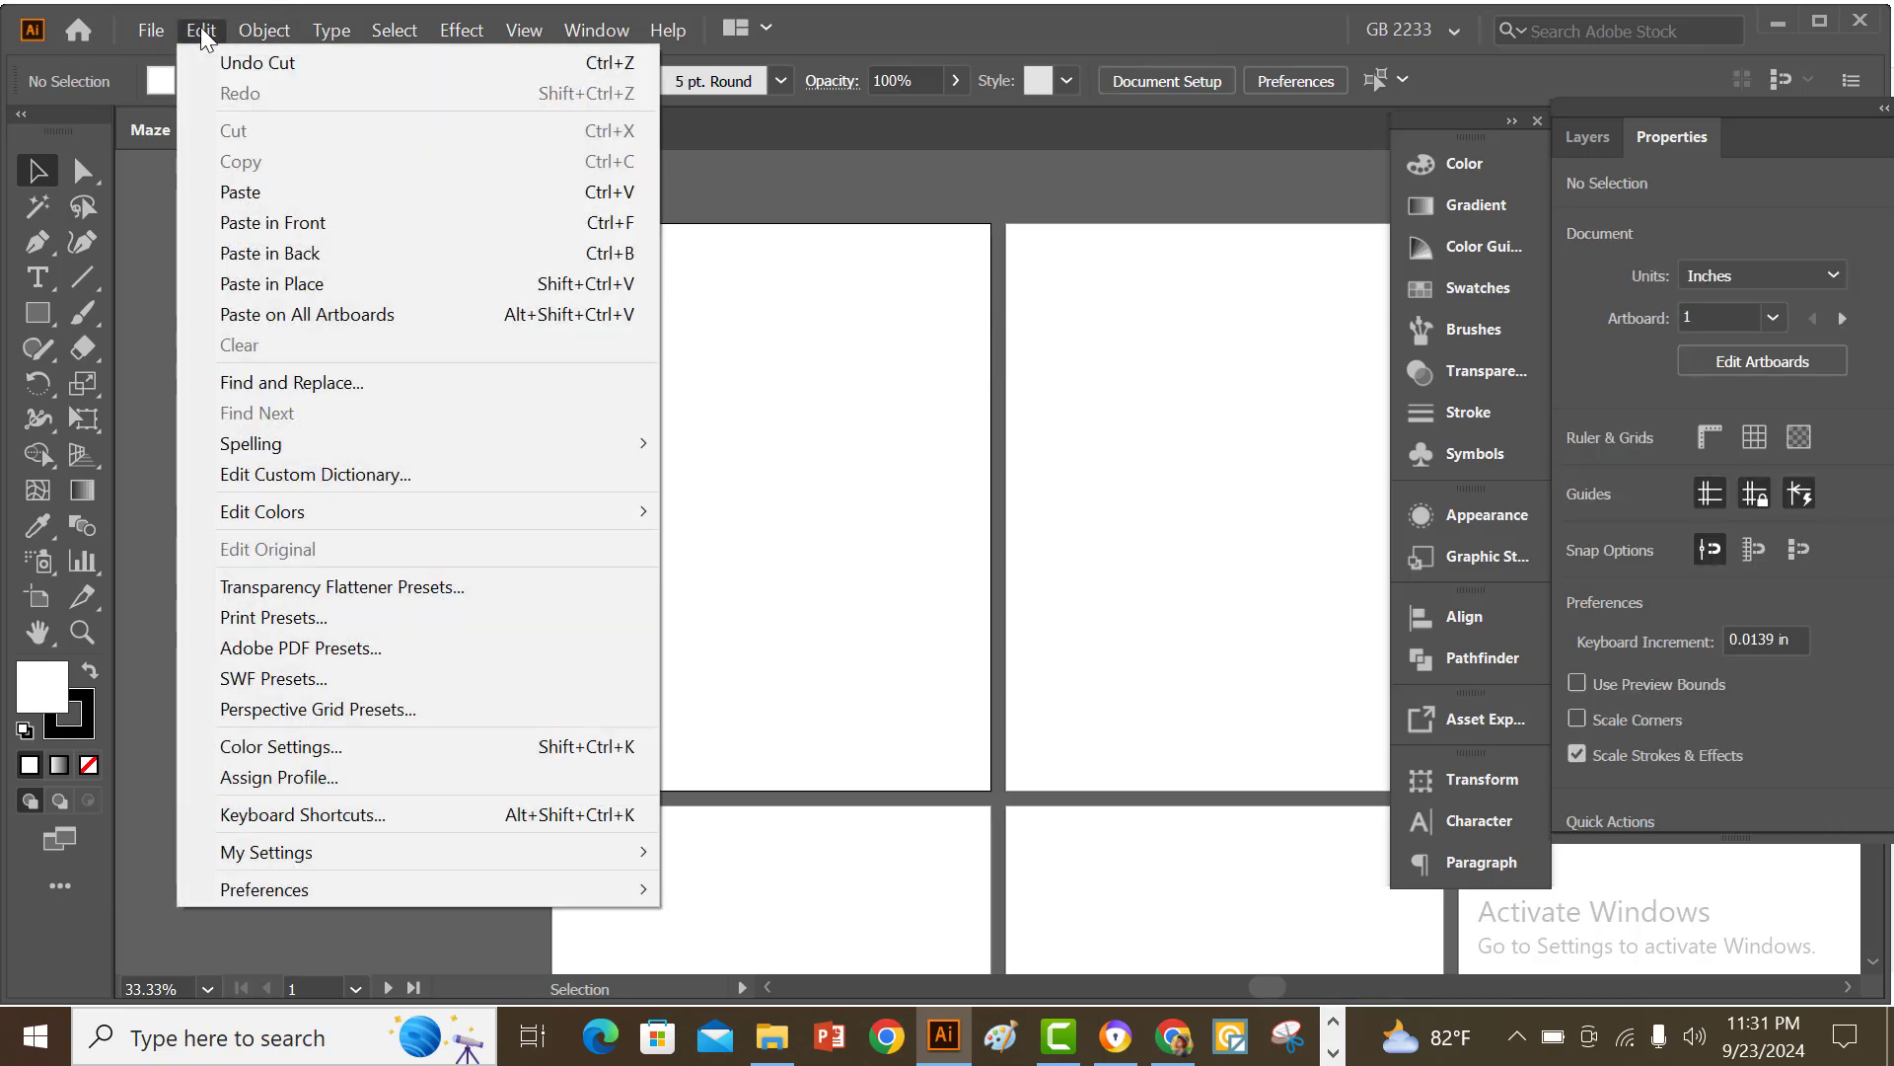
pyautogui.click(318, 313)
pyautogui.scroll(-2, 405, 353)
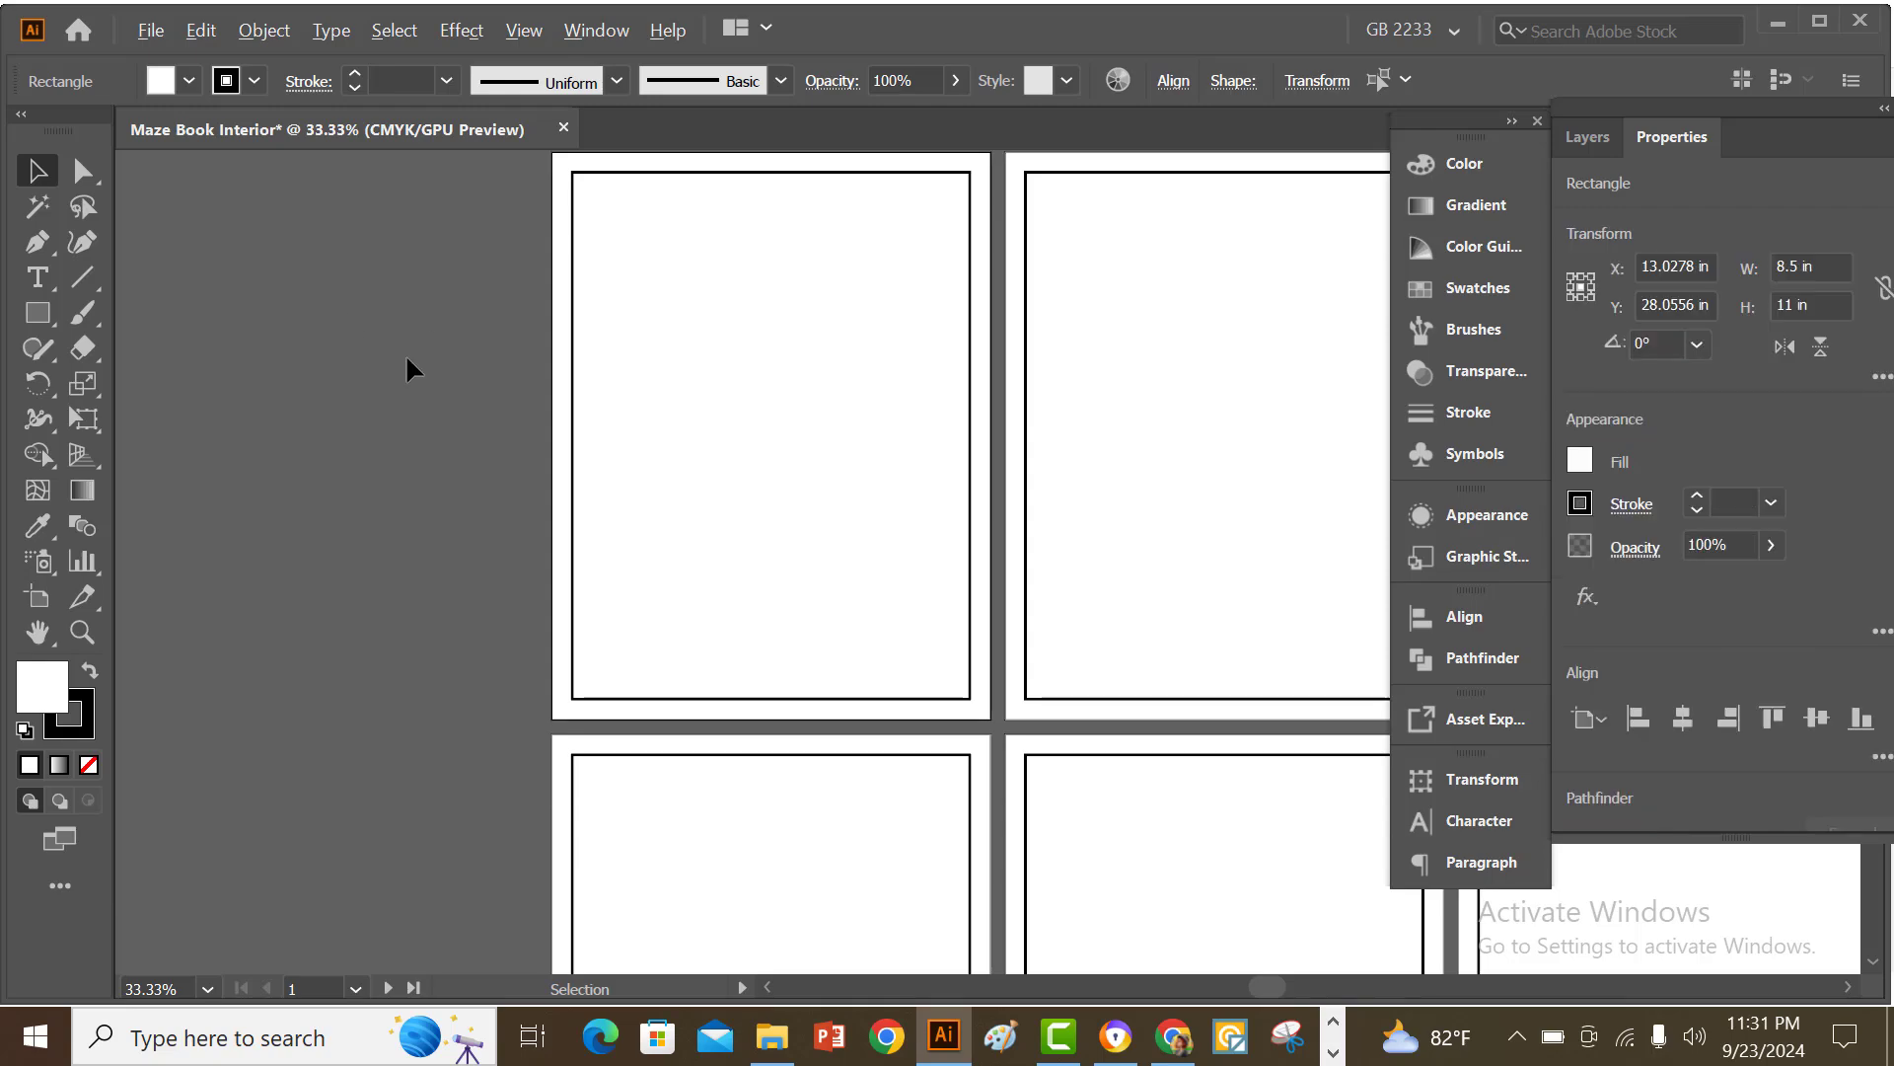
pyautogui.scroll(-2, 405, 353)
pyautogui.click(384, 340)
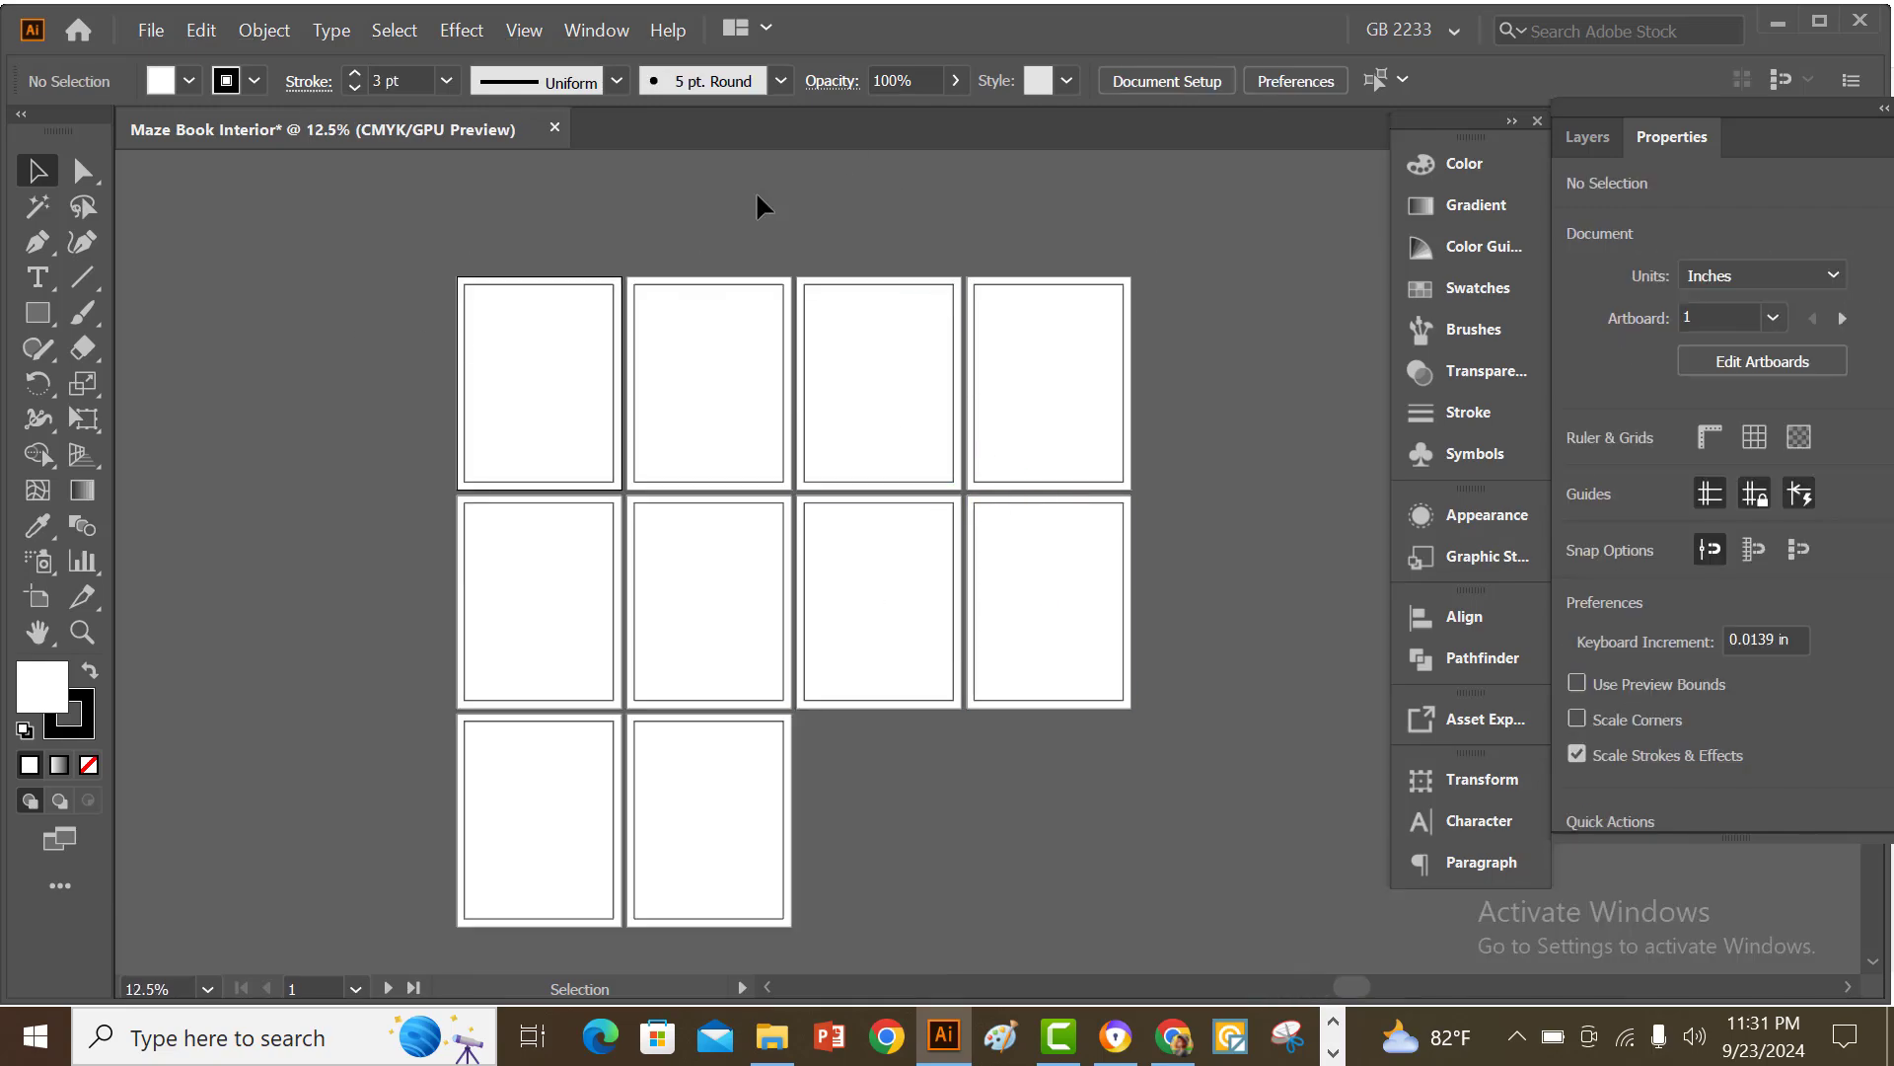
pyautogui.scroll(1, 592, 454)
pyautogui.scroll(3, 572, 401)
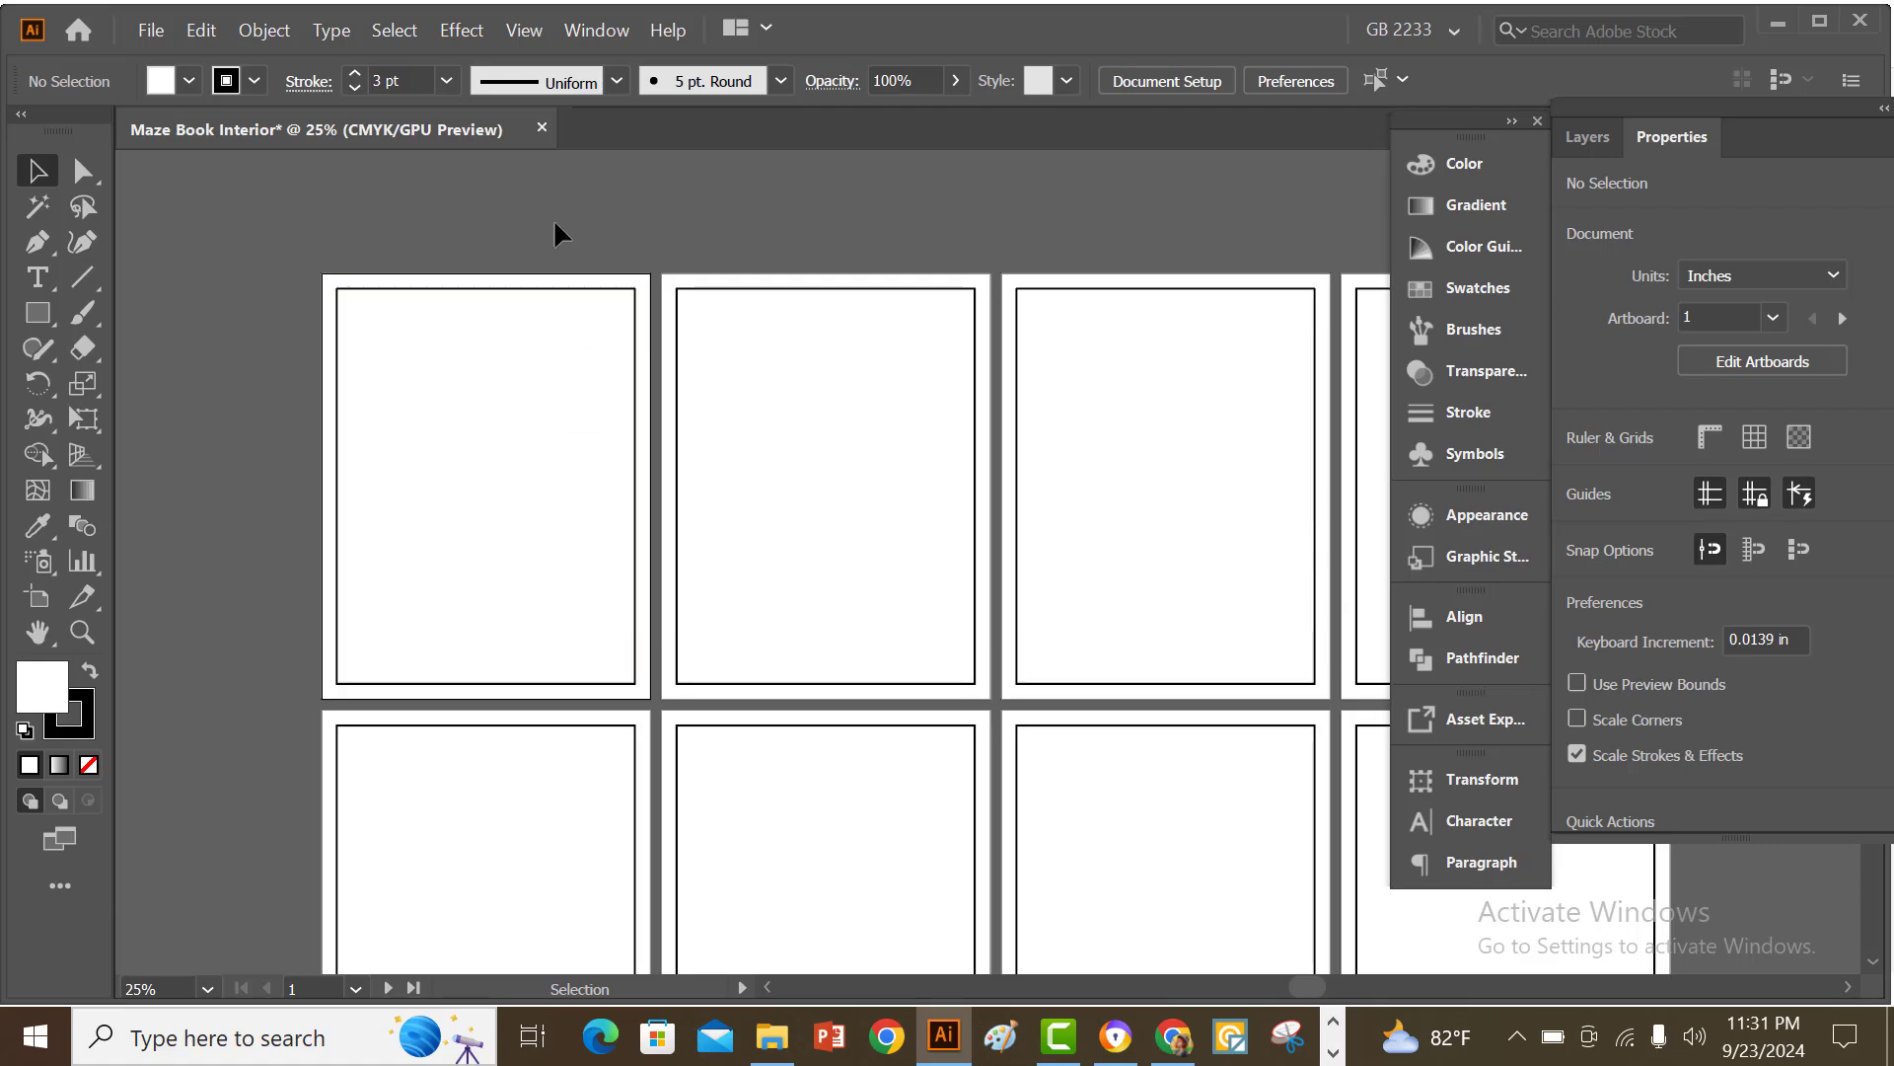
pyautogui.scroll(-1, 555, 215)
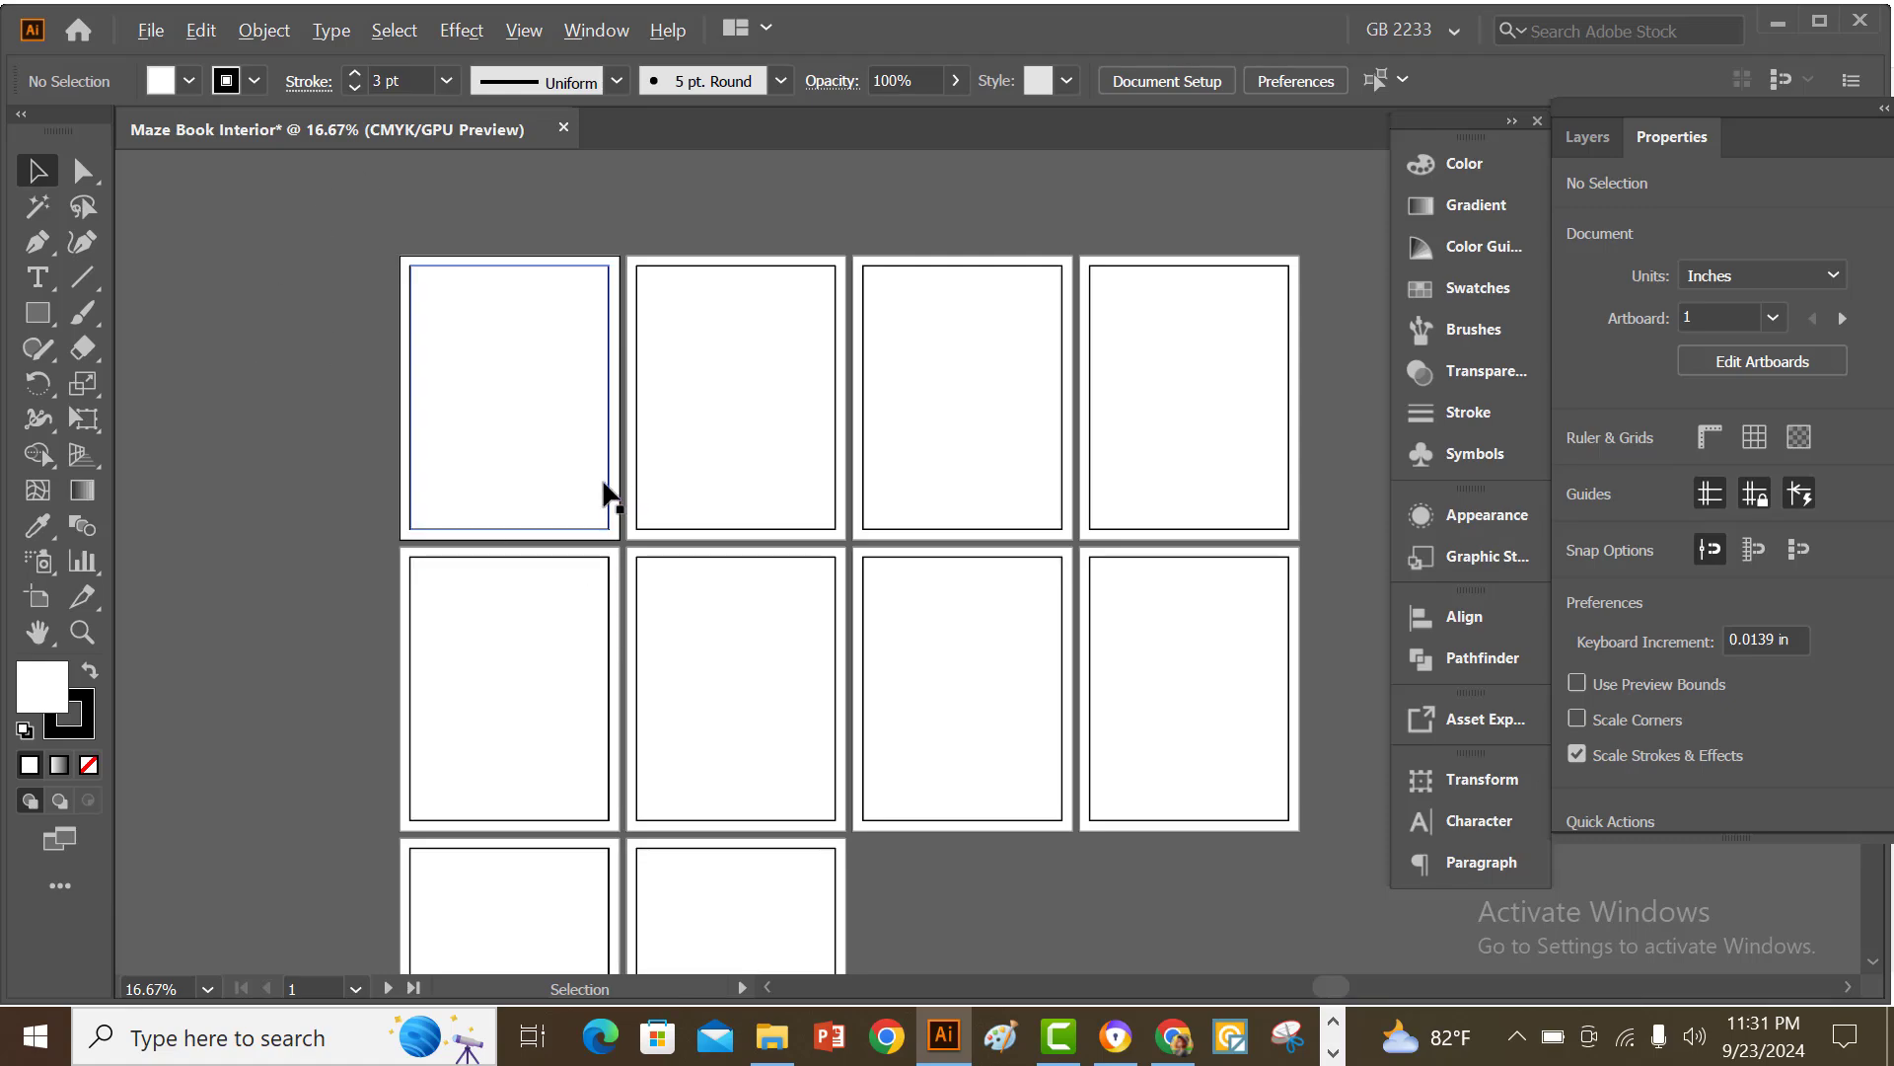
pyautogui.scroll(1, 600, 495)
pyautogui.scroll(1, 495, 444)
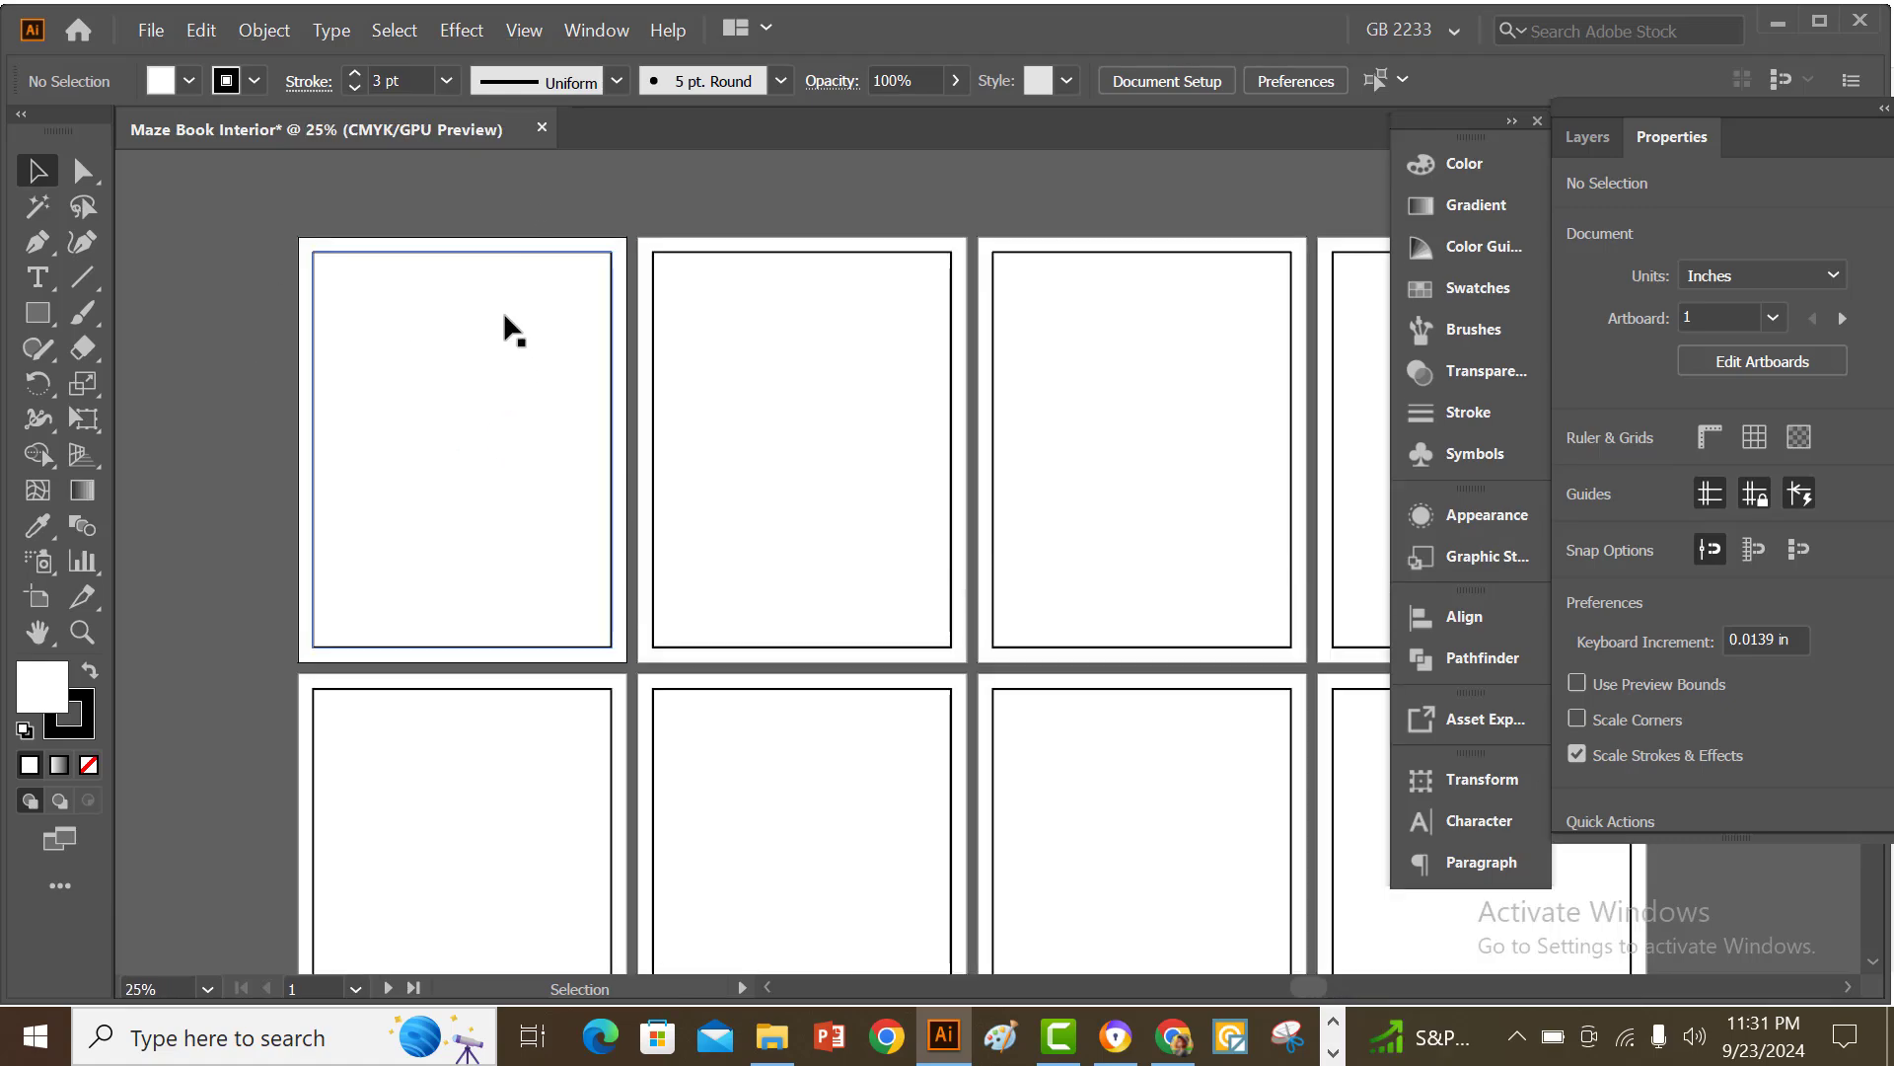
# - Inspect the inner borders across the artboards
pyautogui.scroll(1, 555, 456)
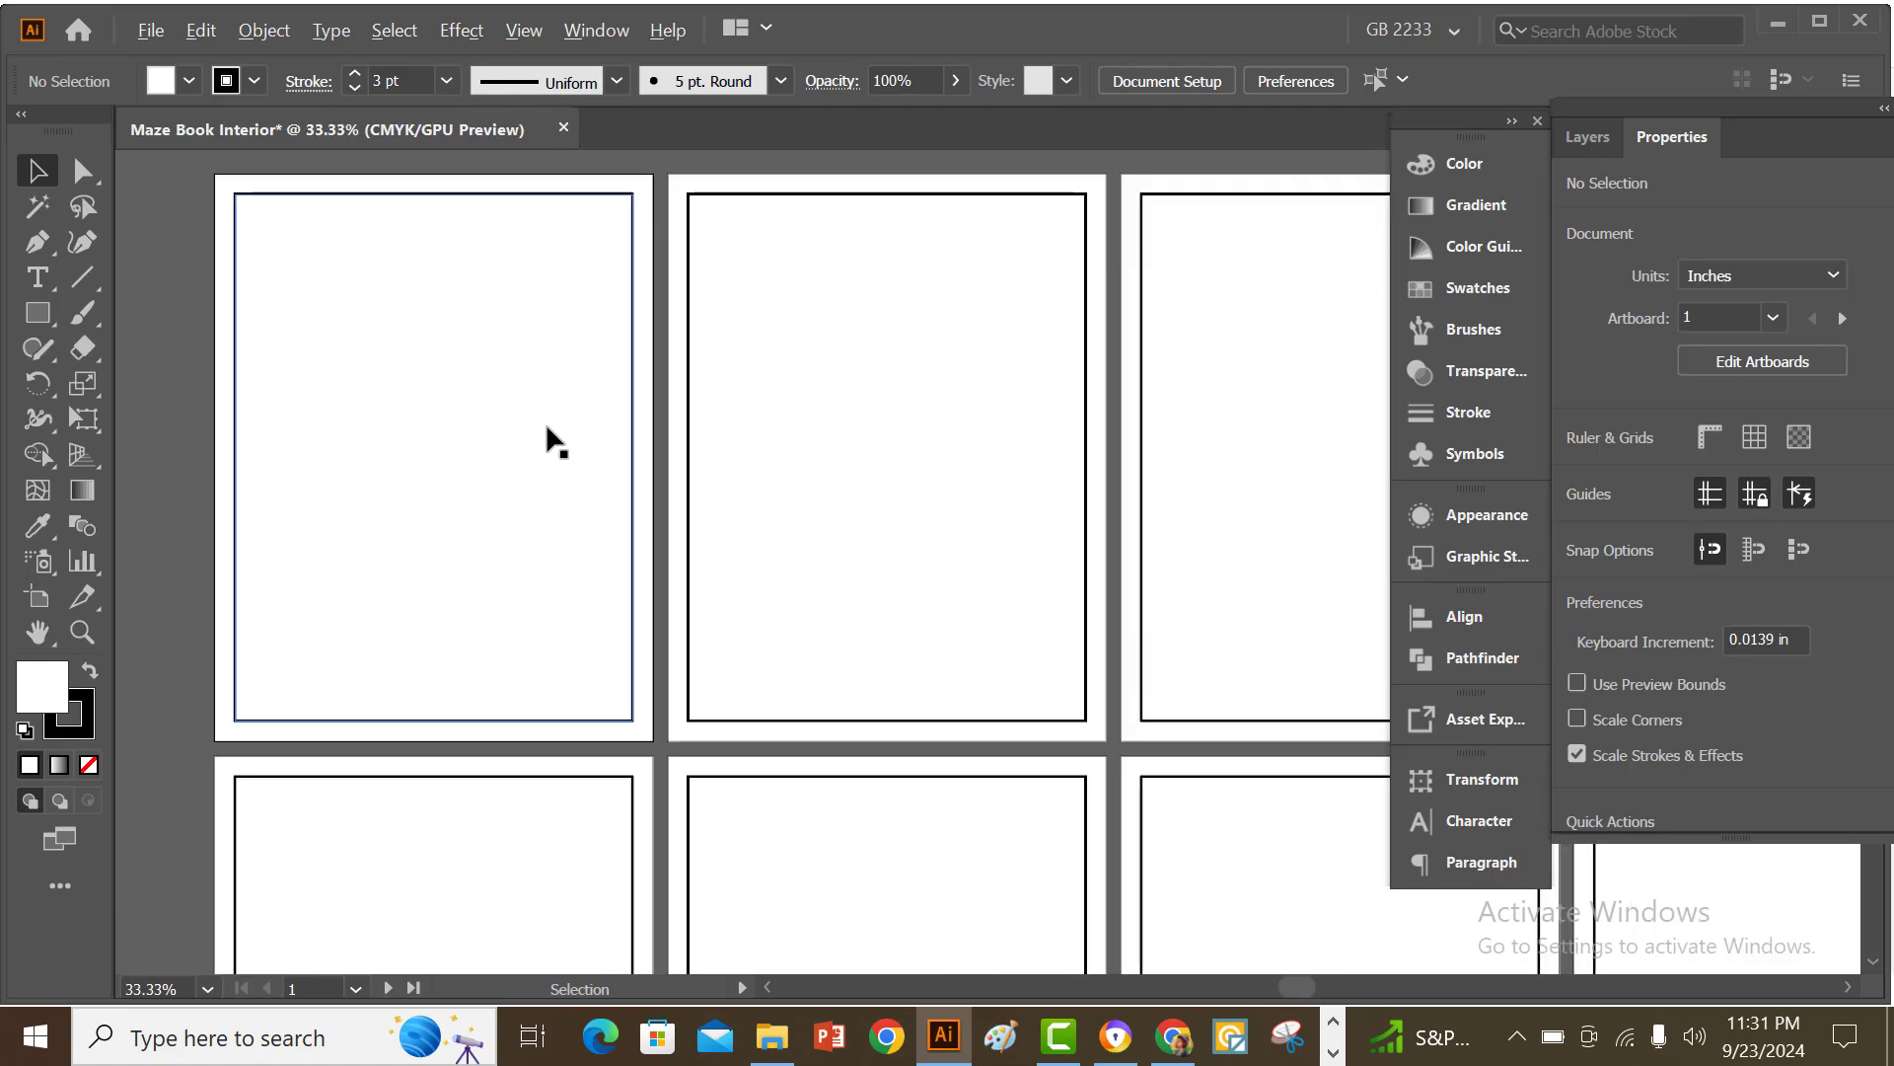
pyautogui.scroll(-2, 527, 407)
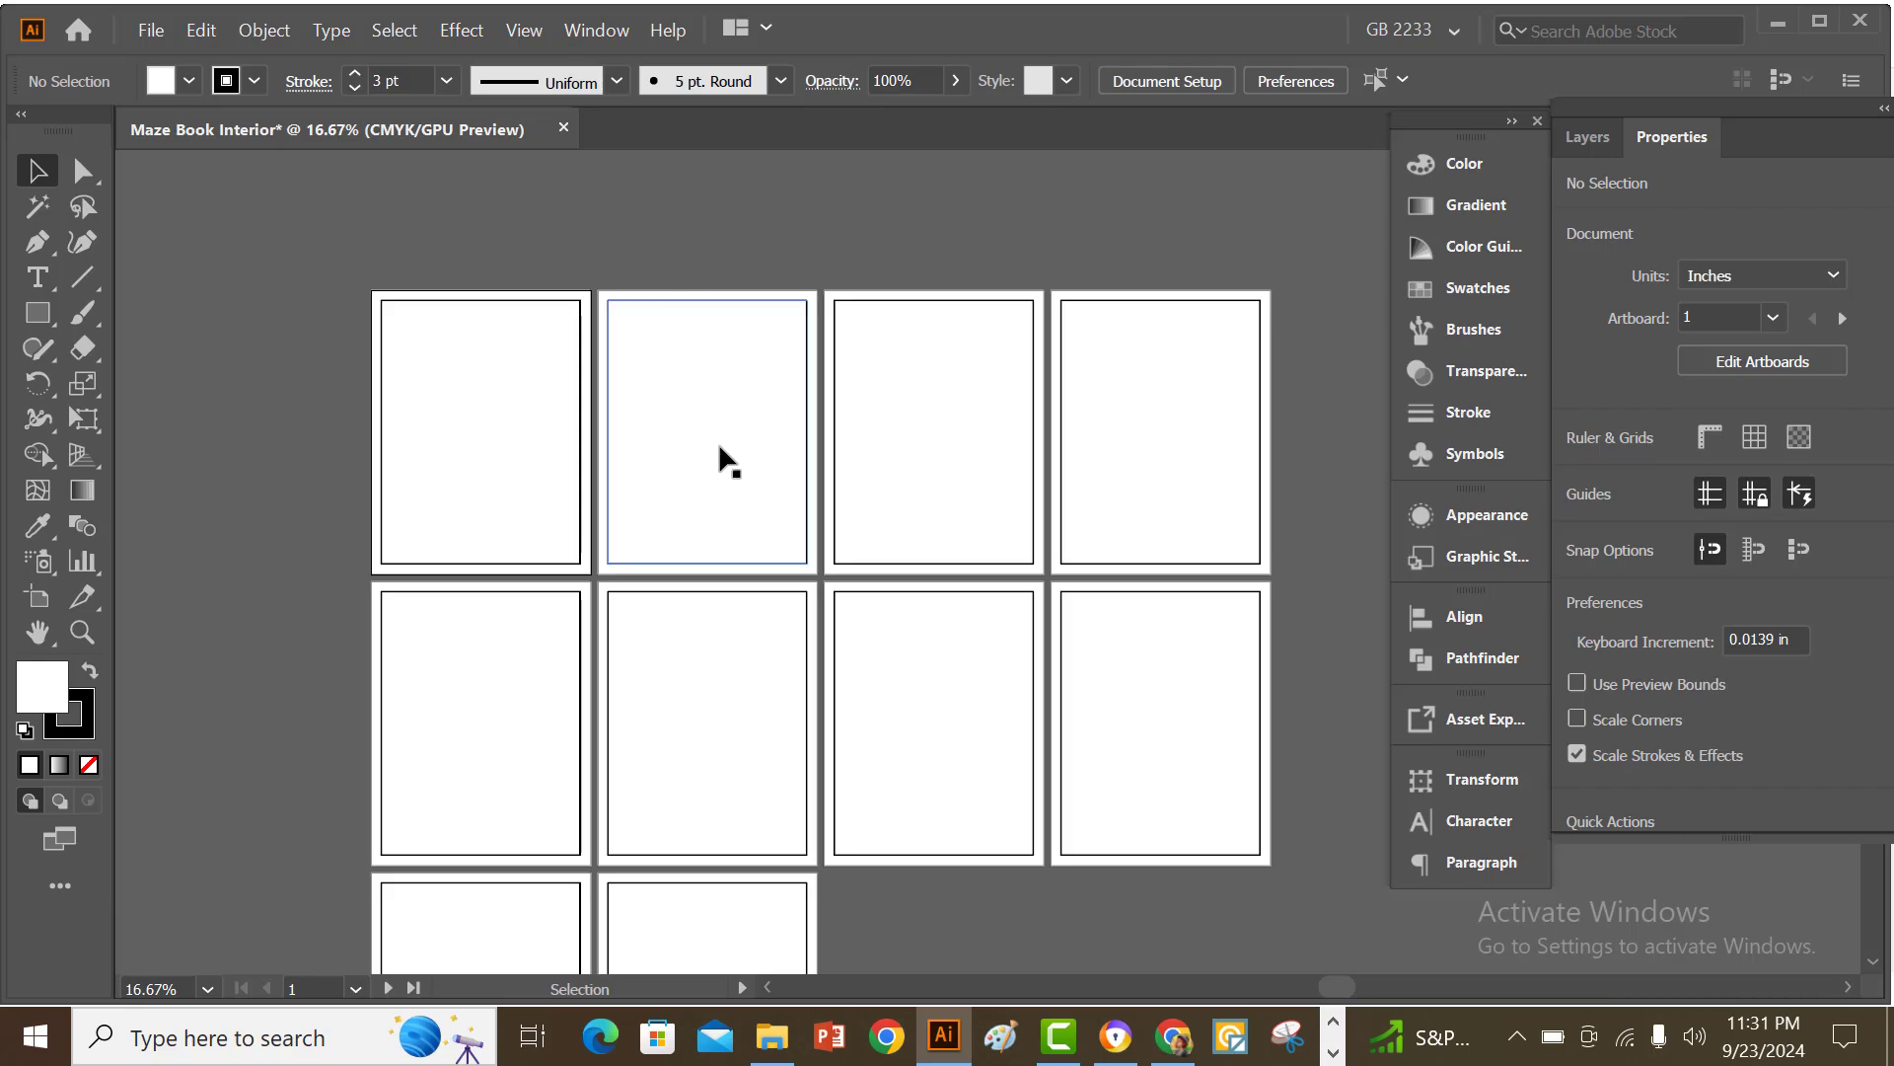
pyautogui.scroll(1, 677, 306)
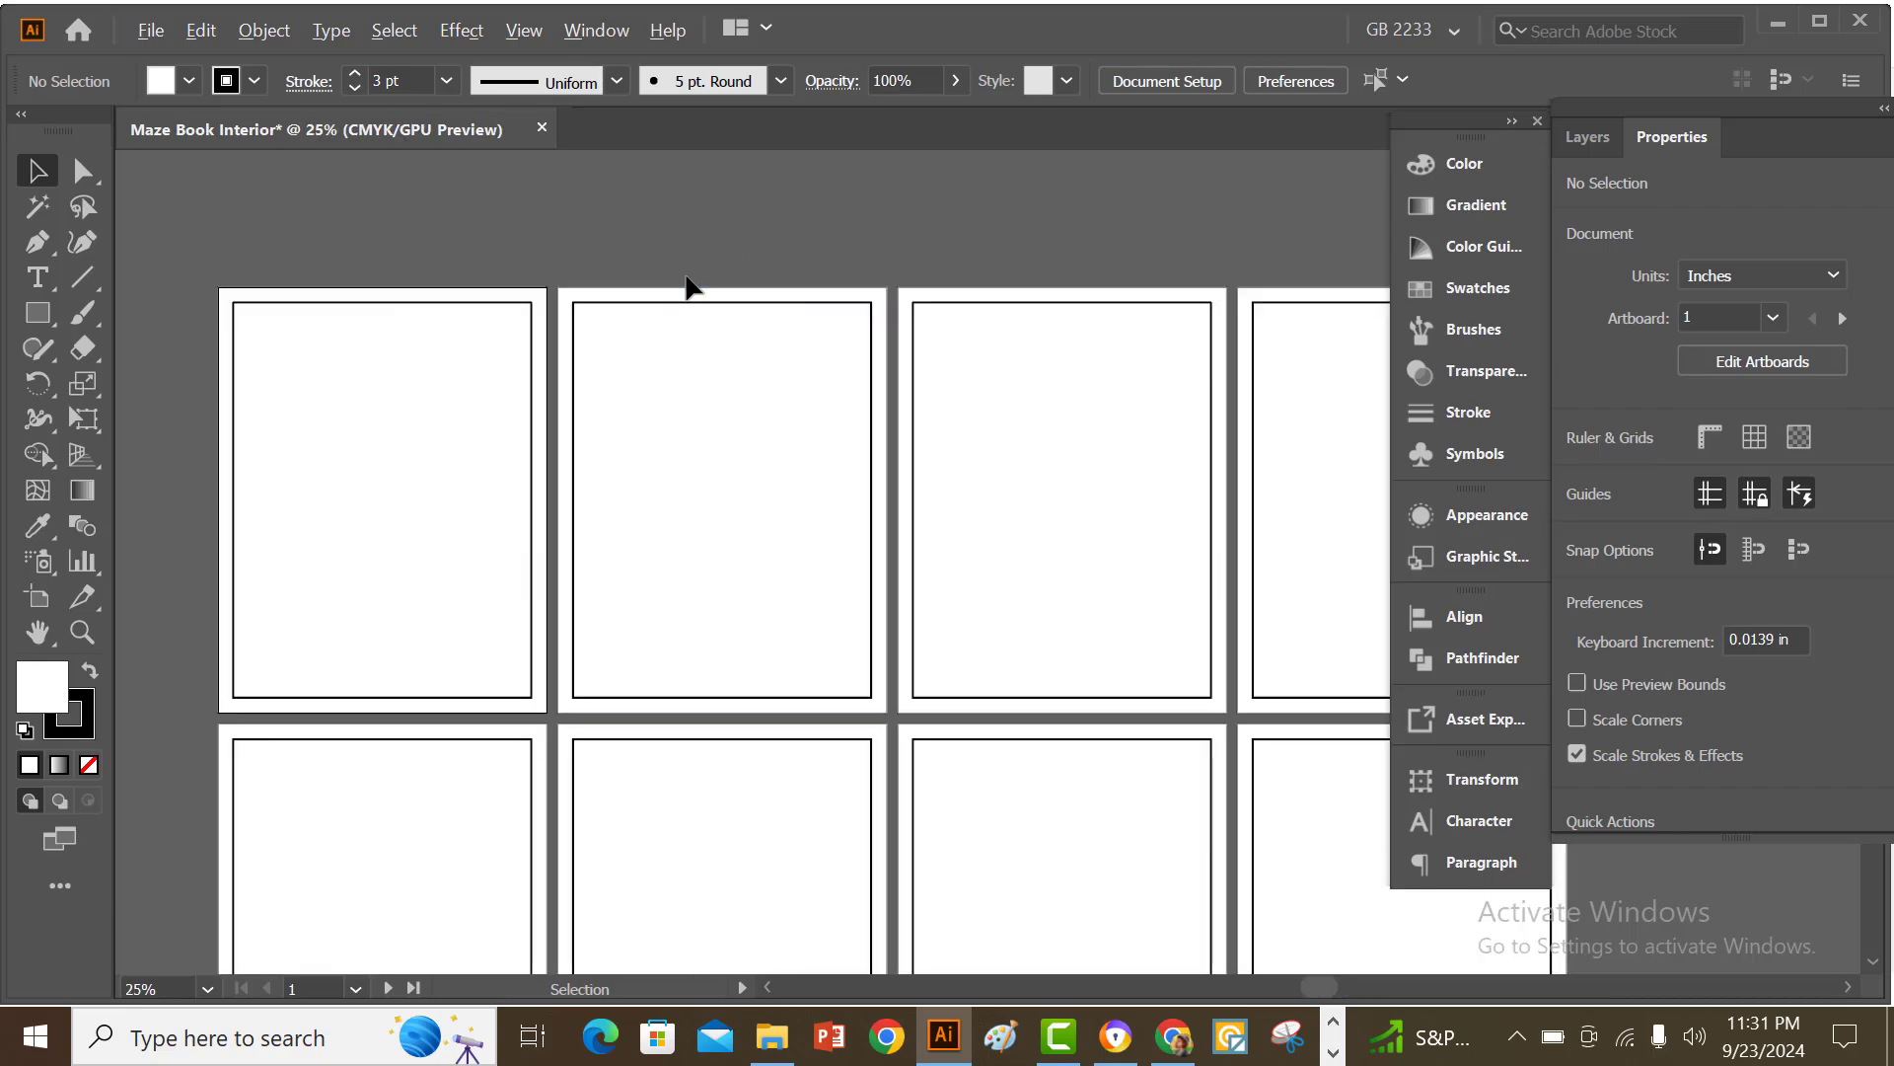
pyautogui.scroll(1, 690, 287)
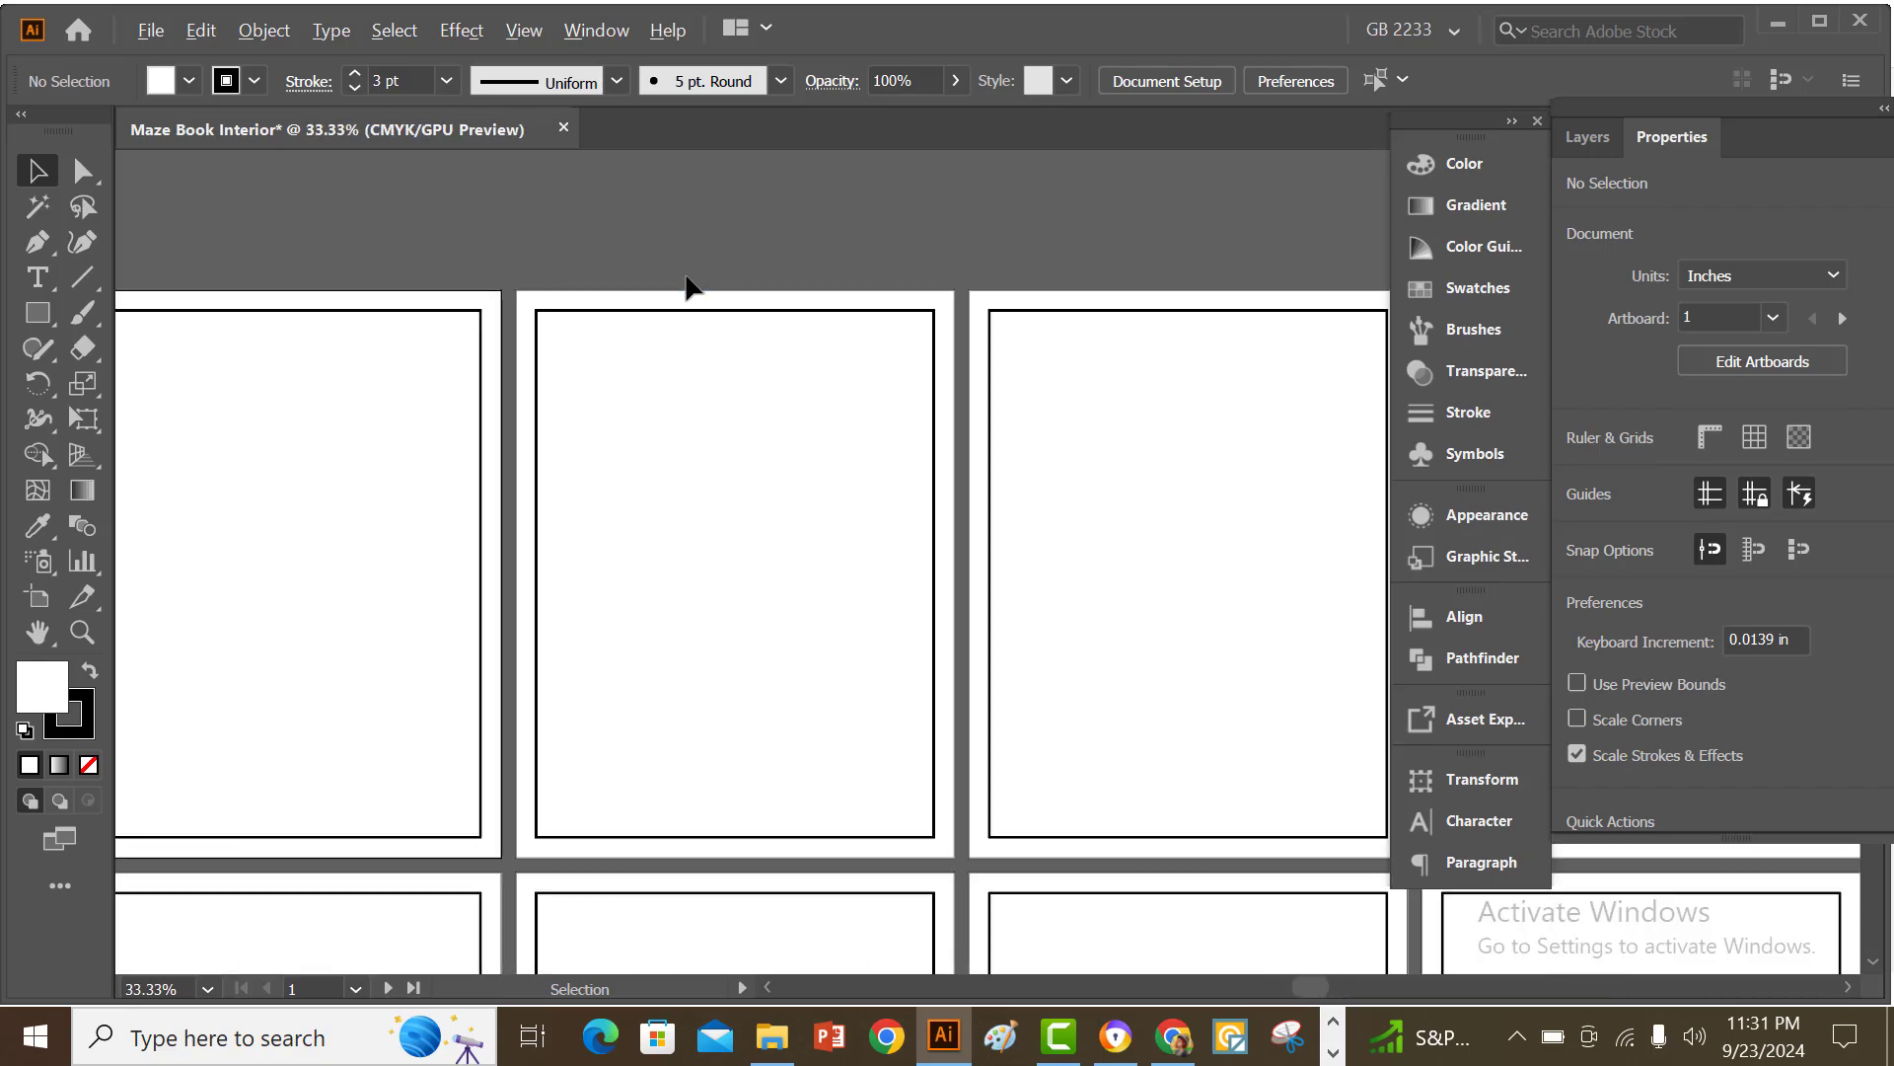
pyautogui.click(710, 394)
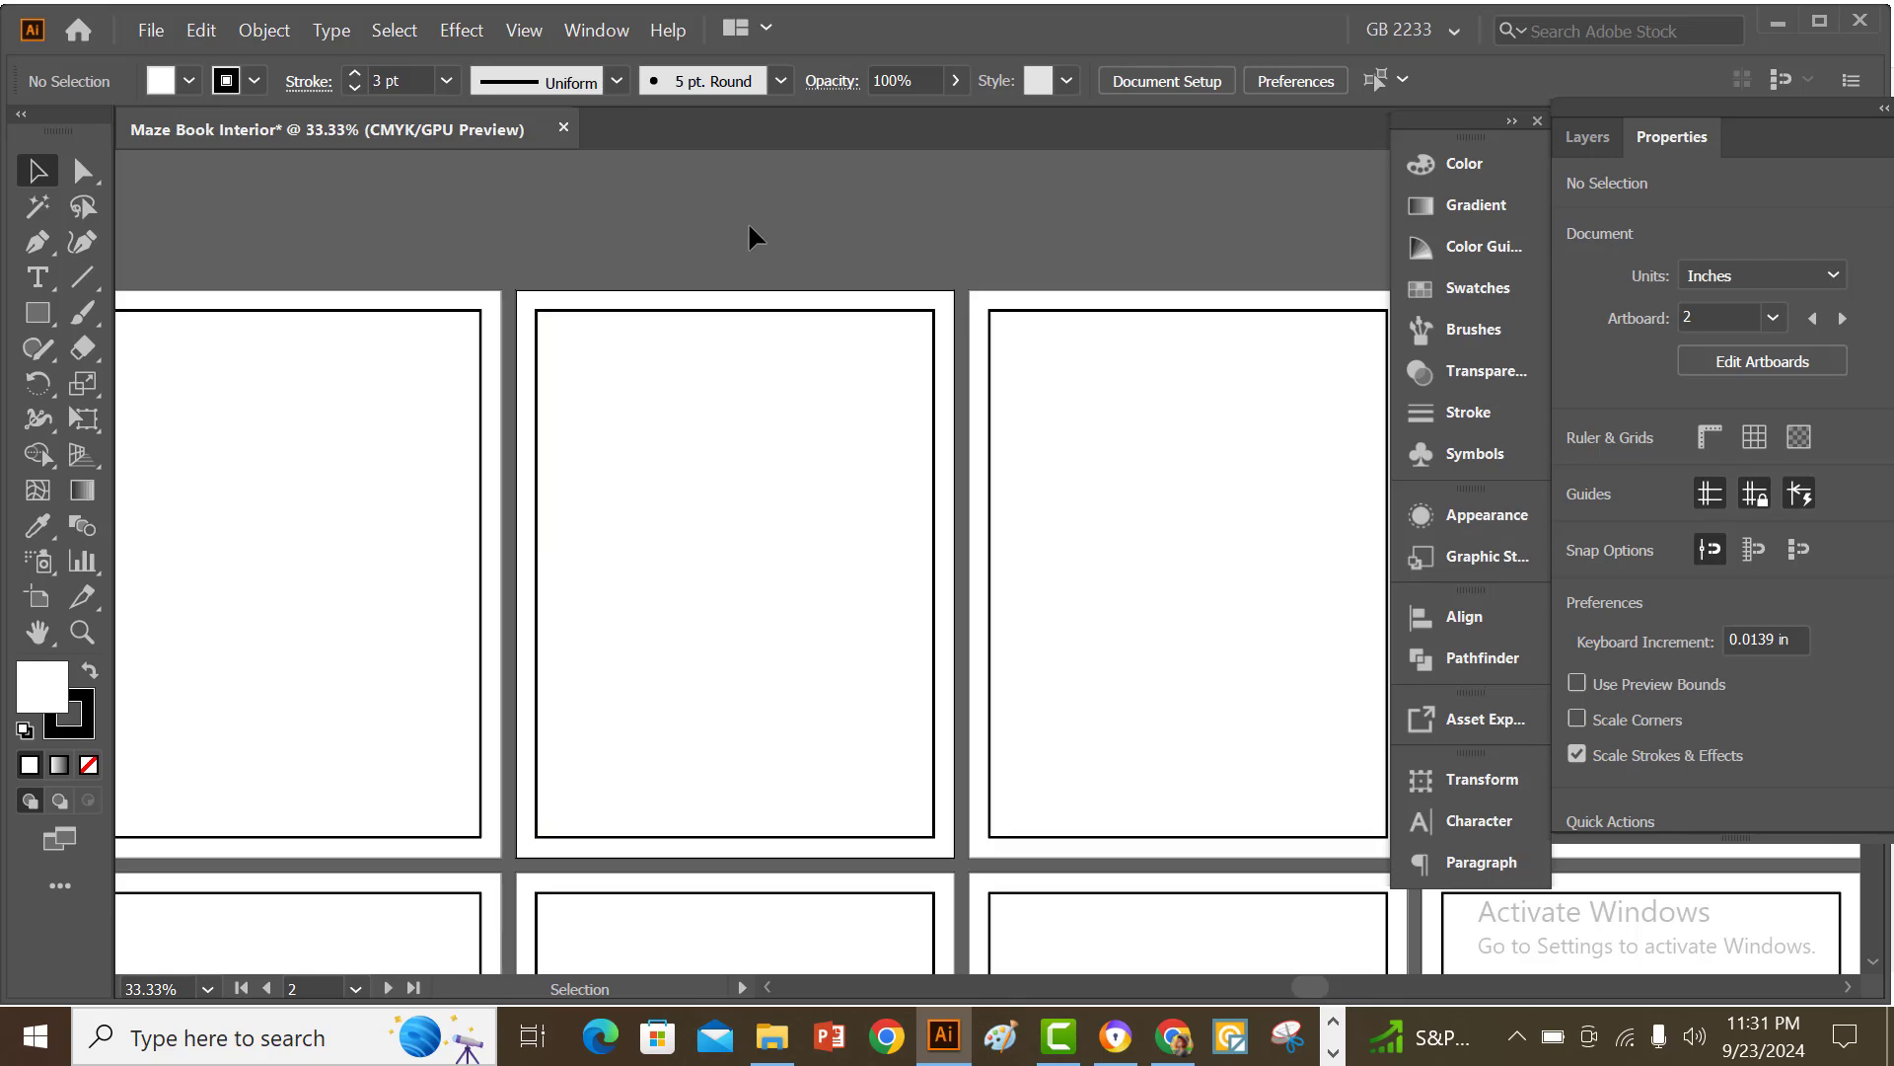
pyautogui.scroll(-1, 748, 221)
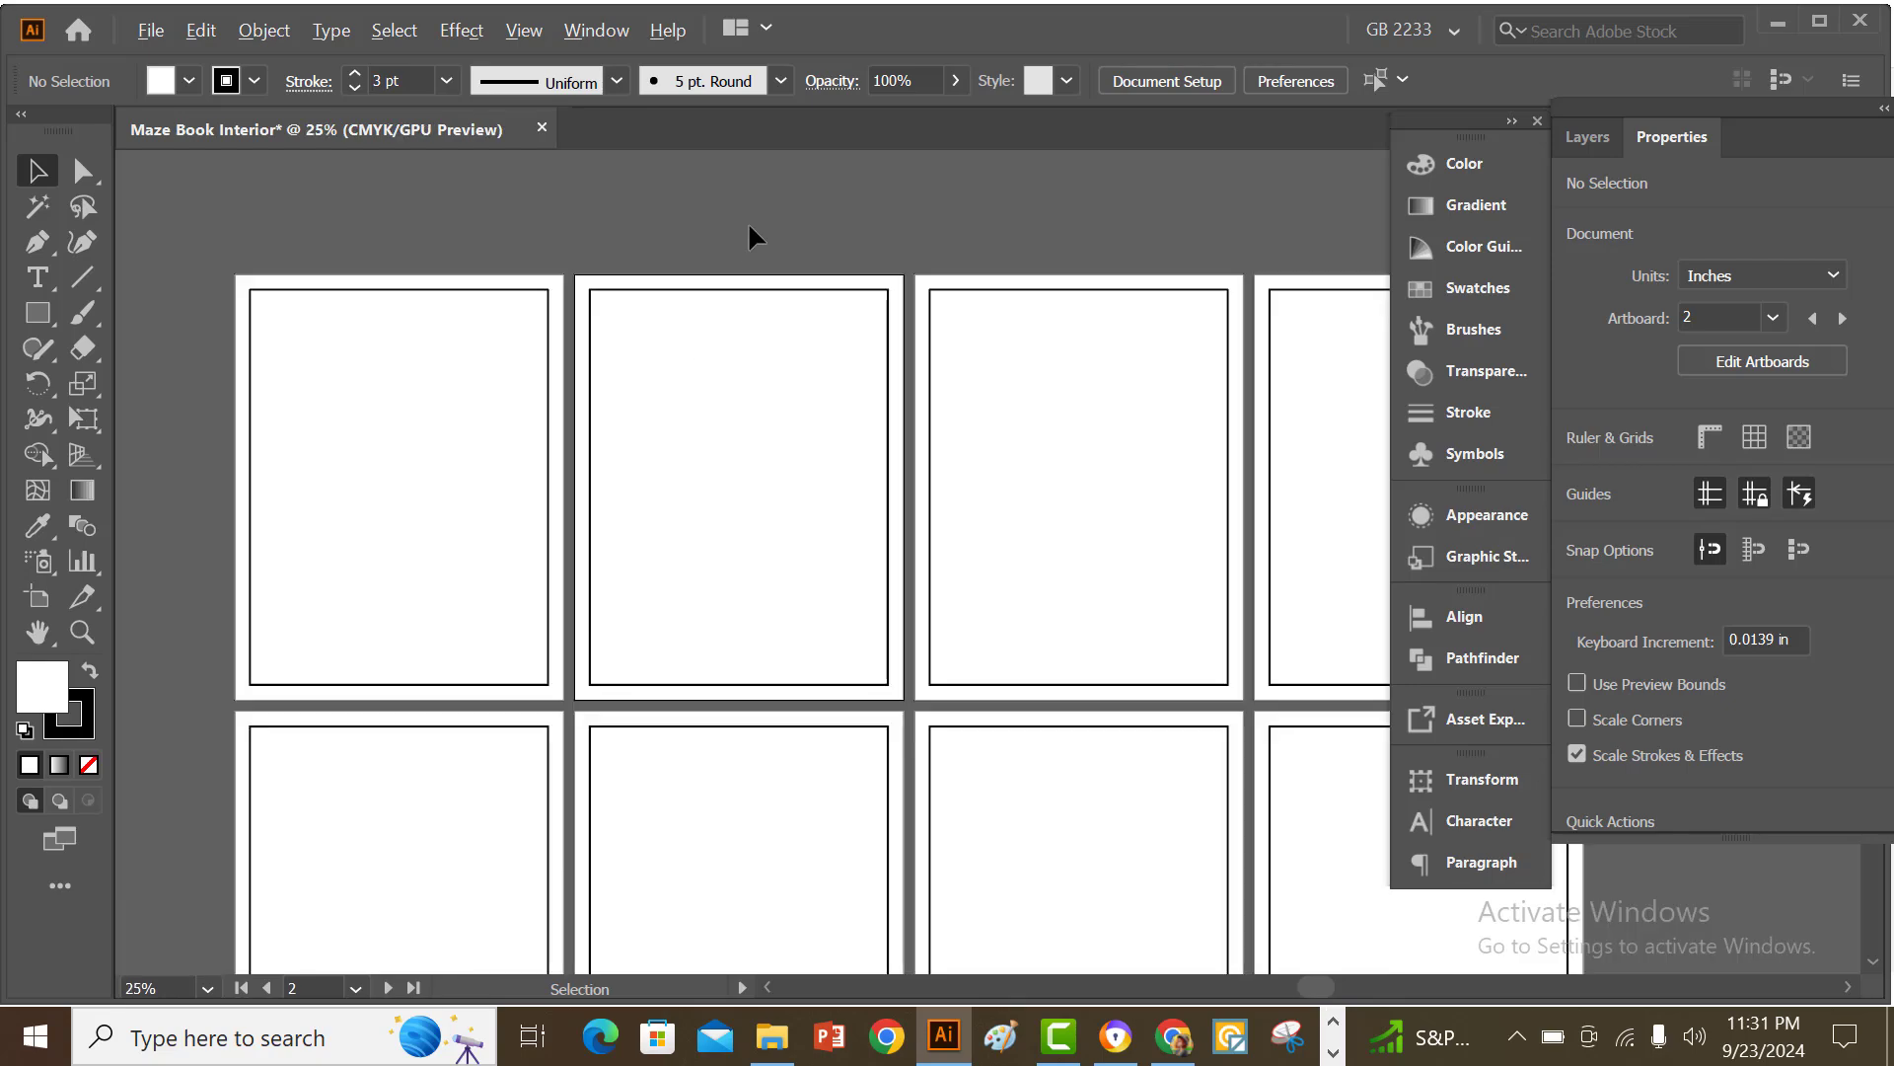
pyautogui.scroll(-1, 379, 313)
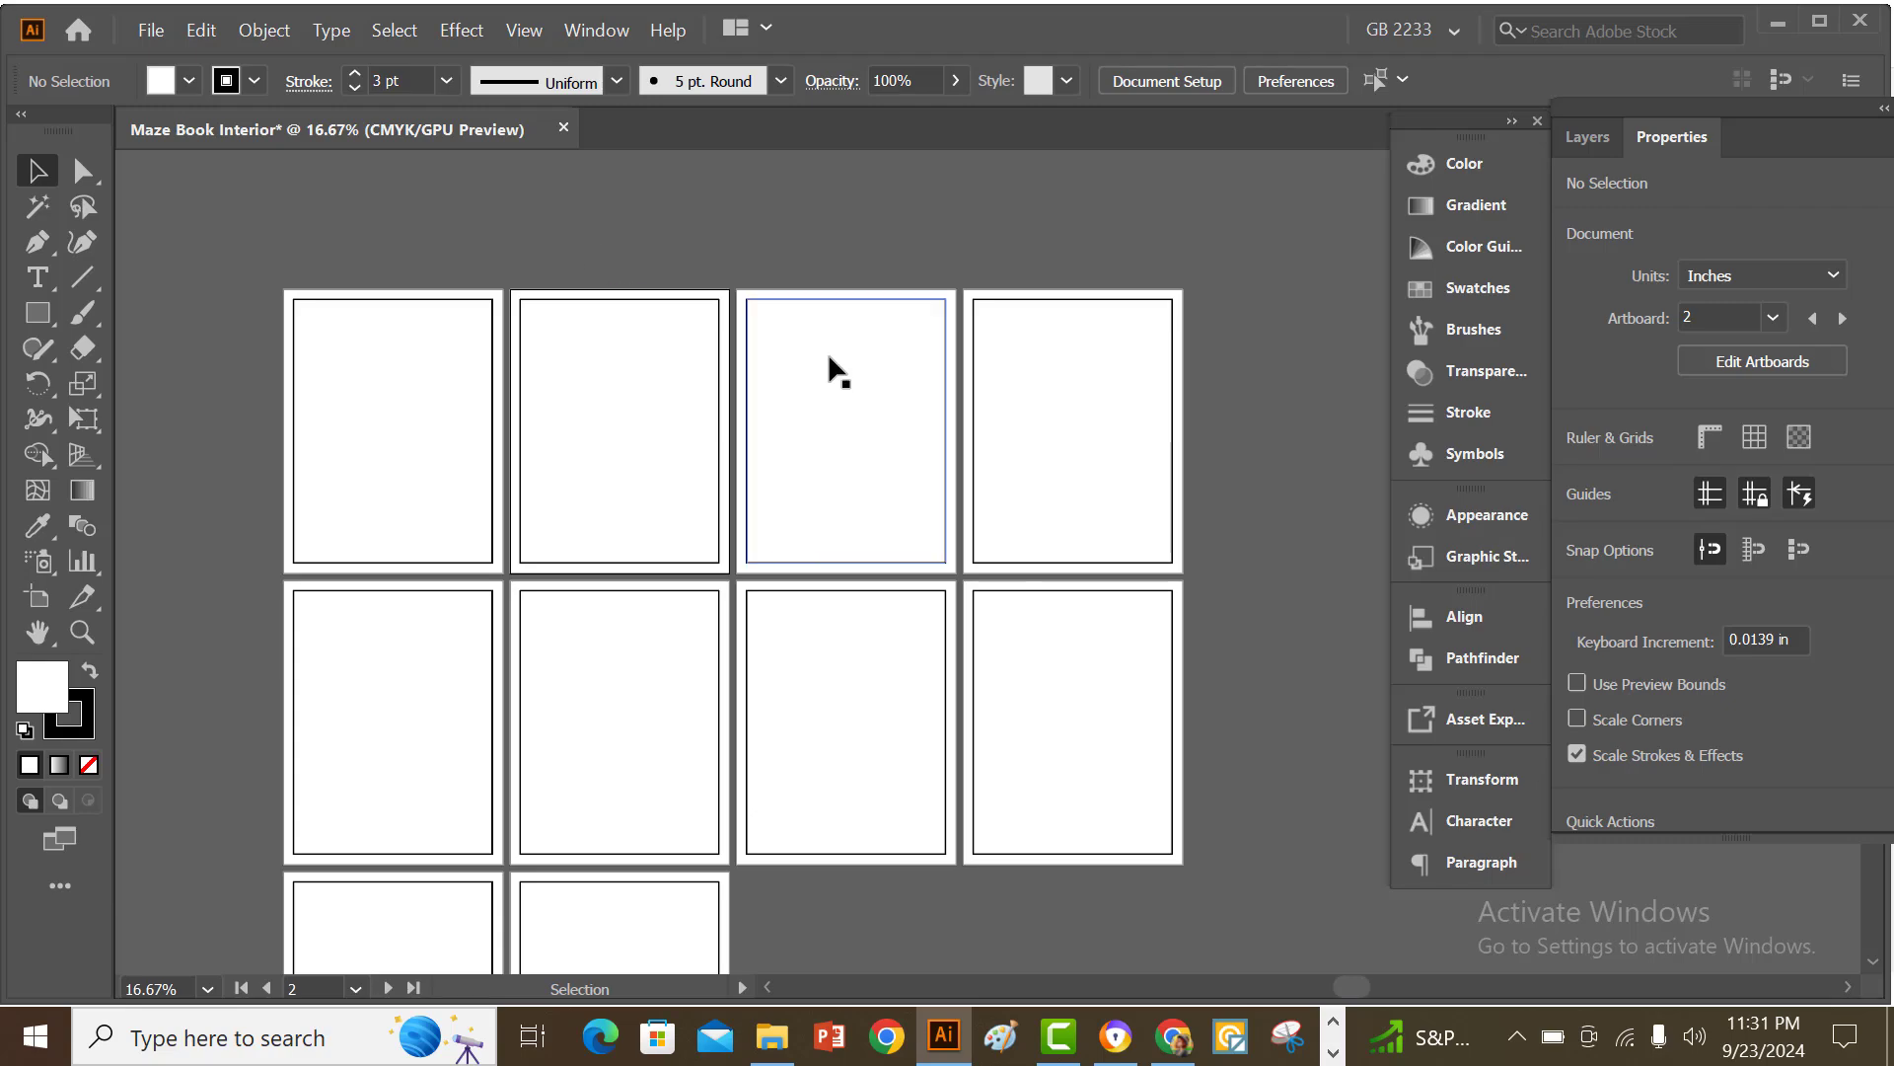
pyautogui.moveTo(963, 231); pyautogui.dragTo(846, 228)
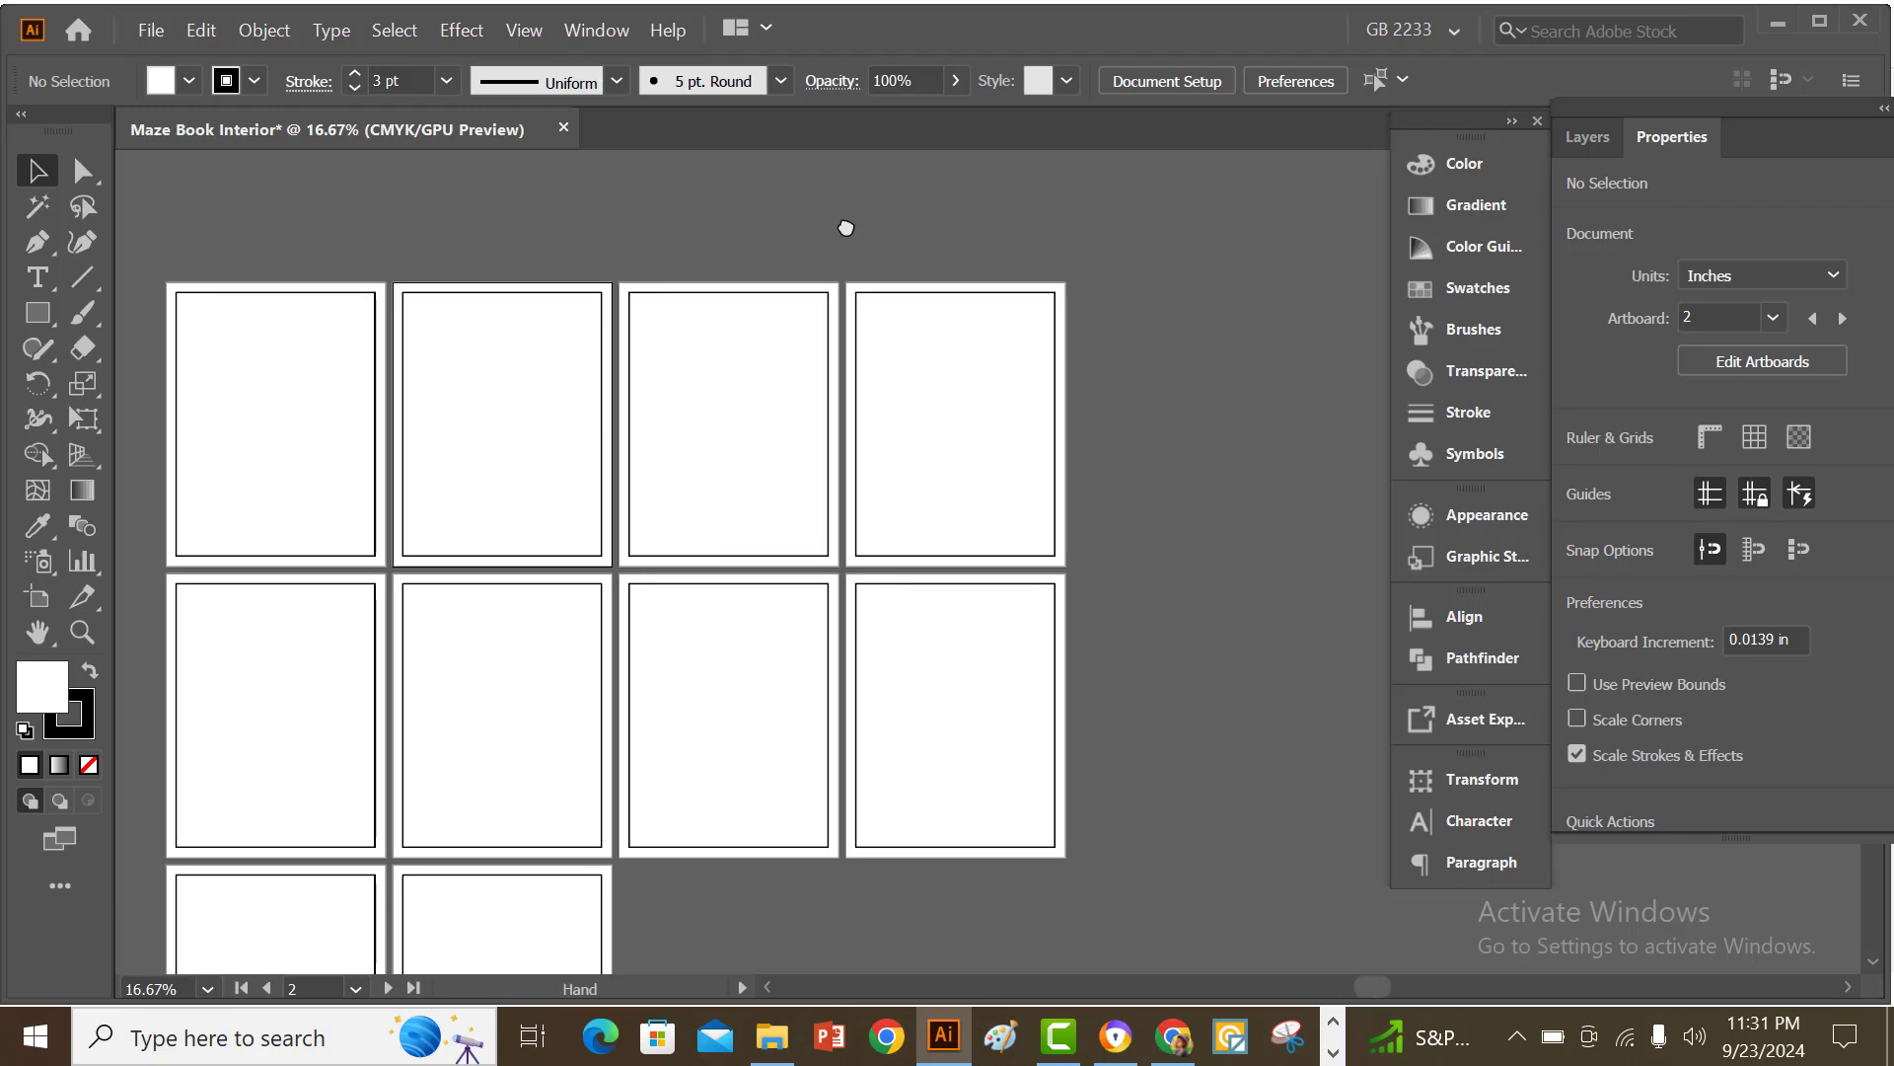
# - Open maze_square_12_12_386499481.svg from the Downloads folder in Illustrator and group all of its paths
pyautogui.click(771, 1055)
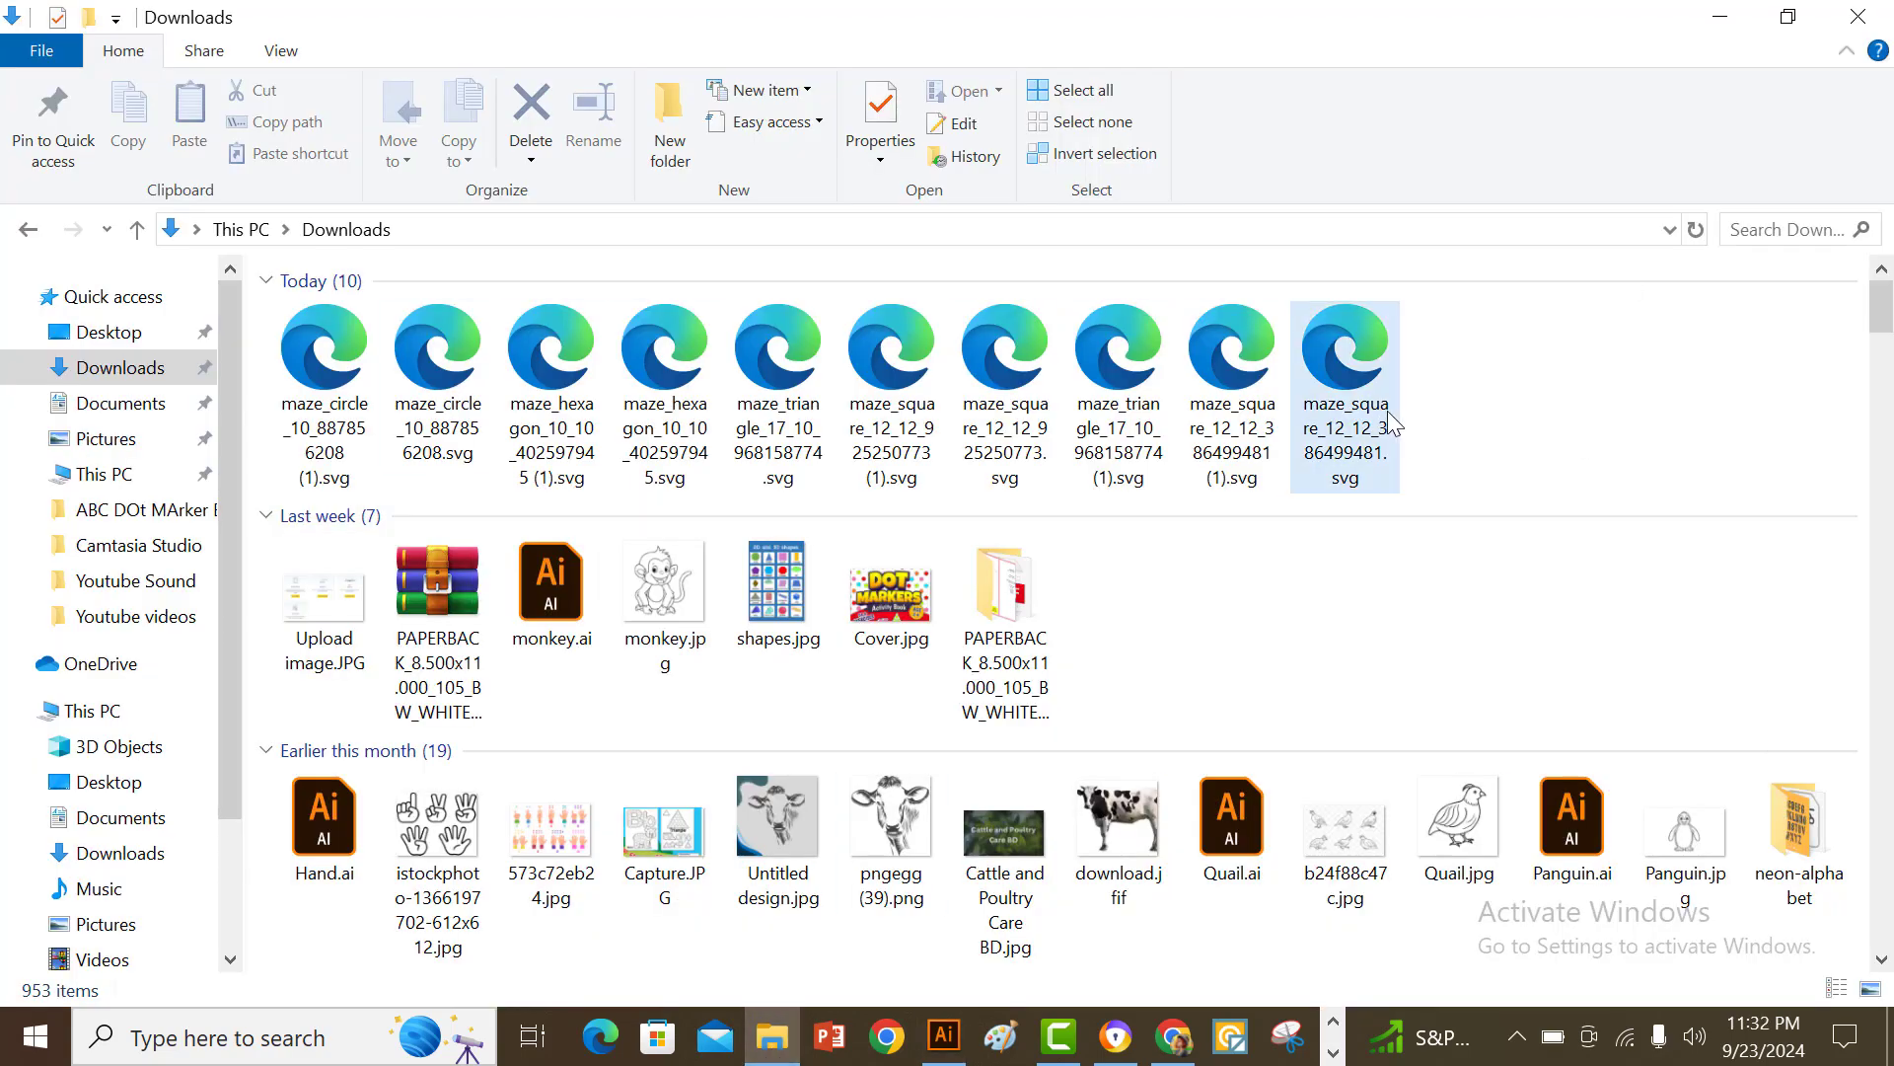
pyautogui.moveTo(1345, 389); pyautogui.dragTo(1274, 358)
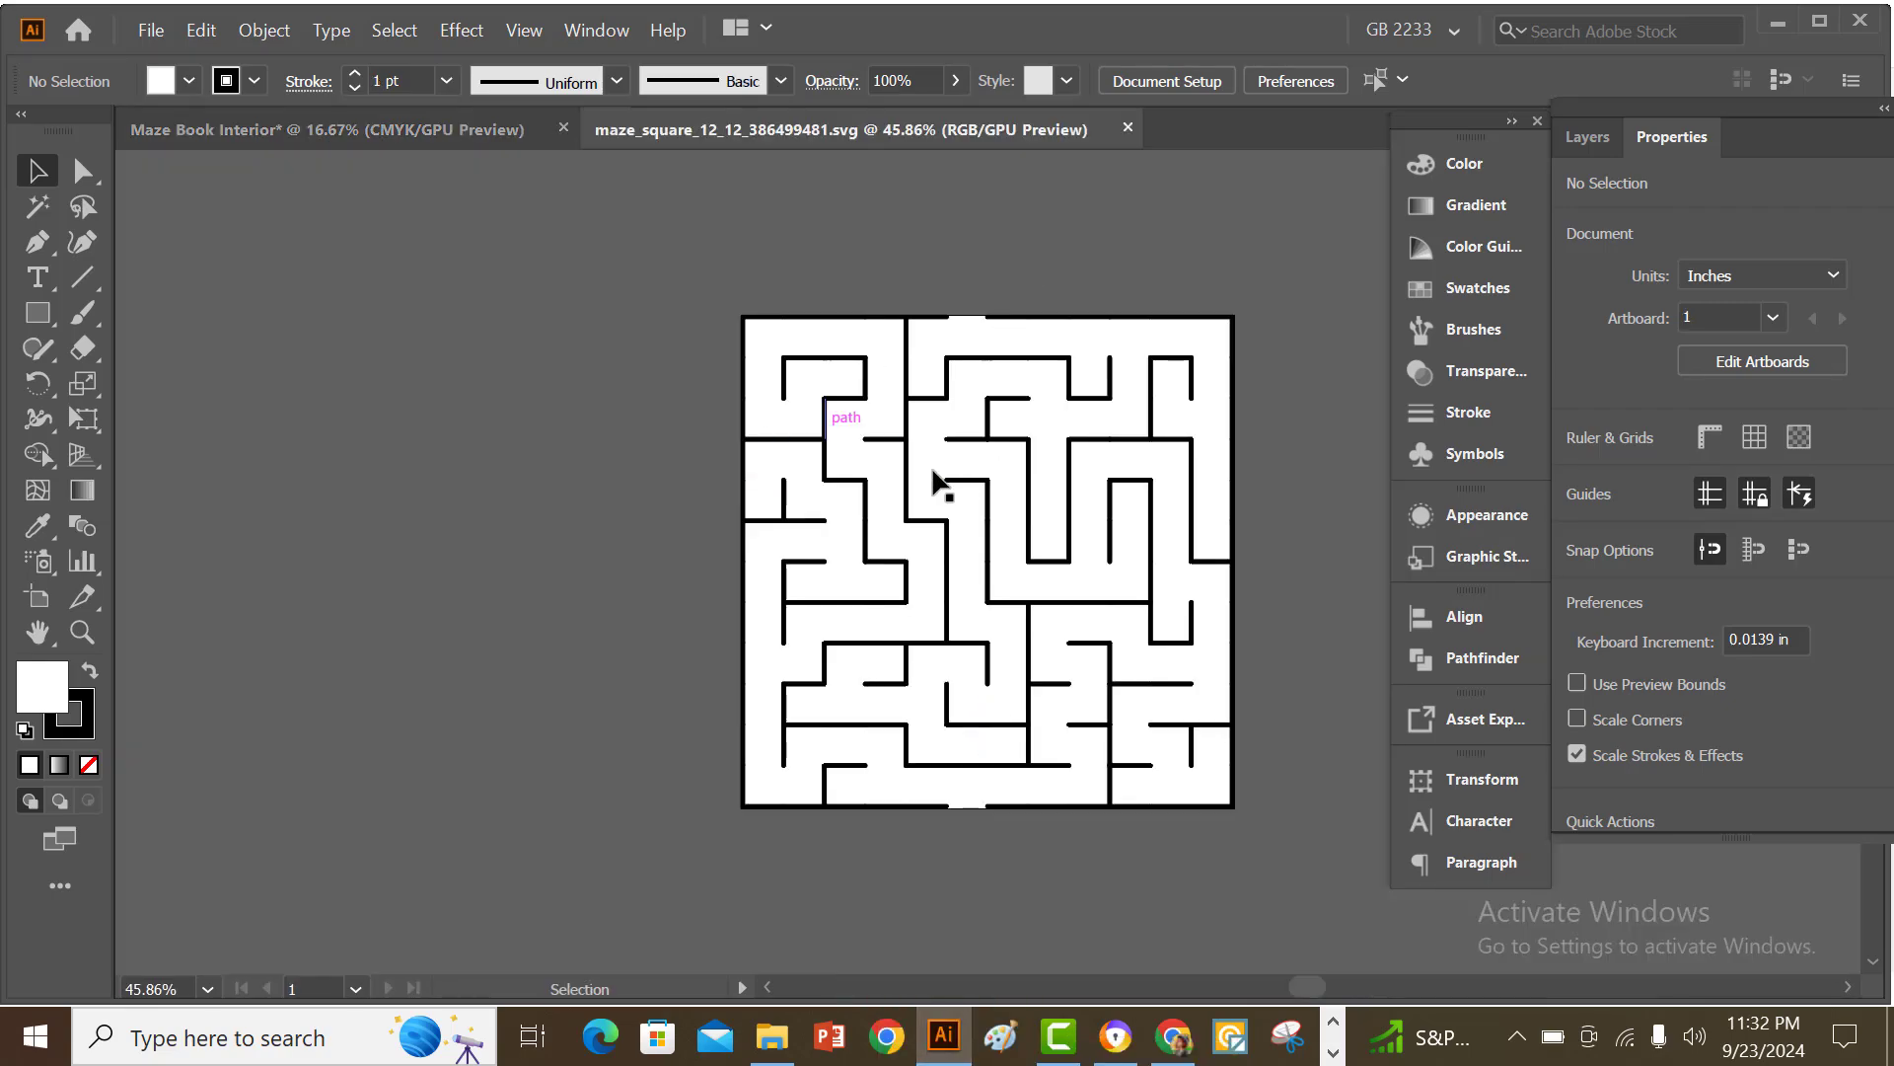
pyautogui.hotkey('ctrl', 'a')
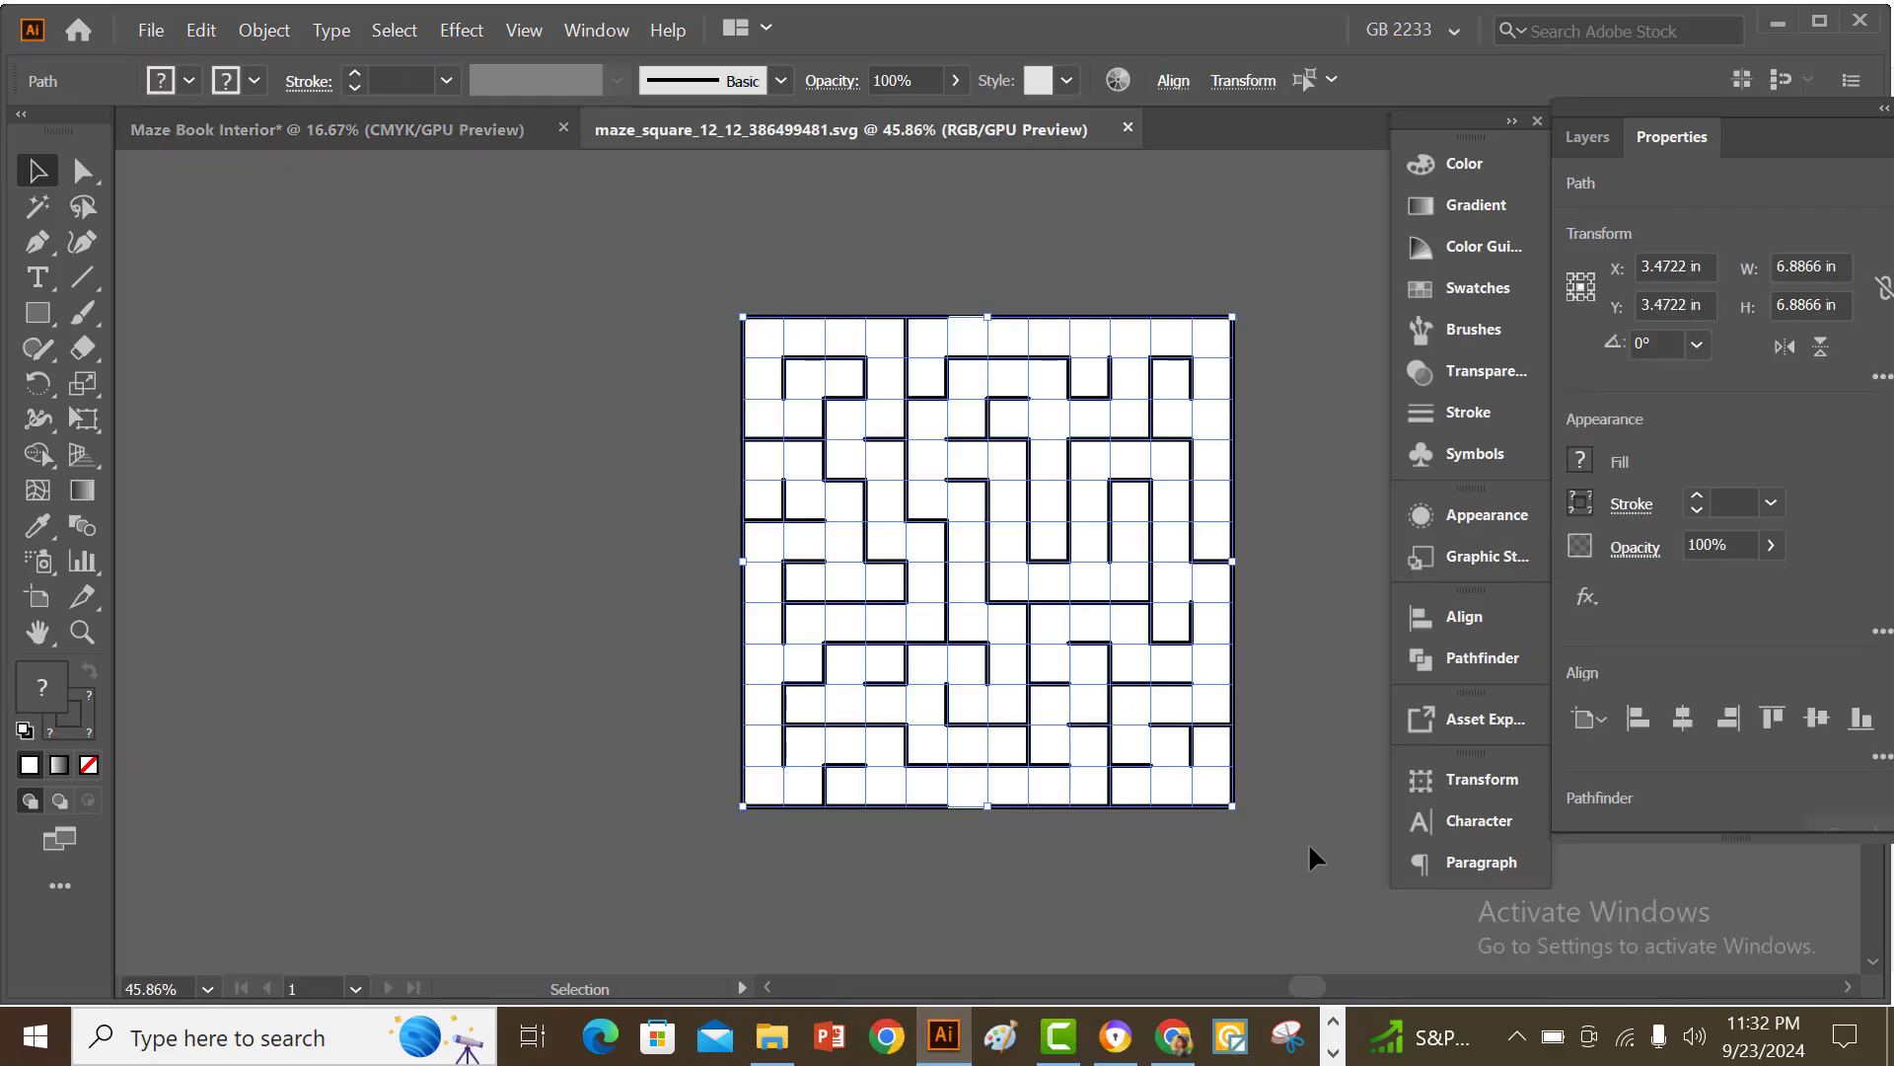
pyautogui.hotkey('ctrl', 'shift', 'a')
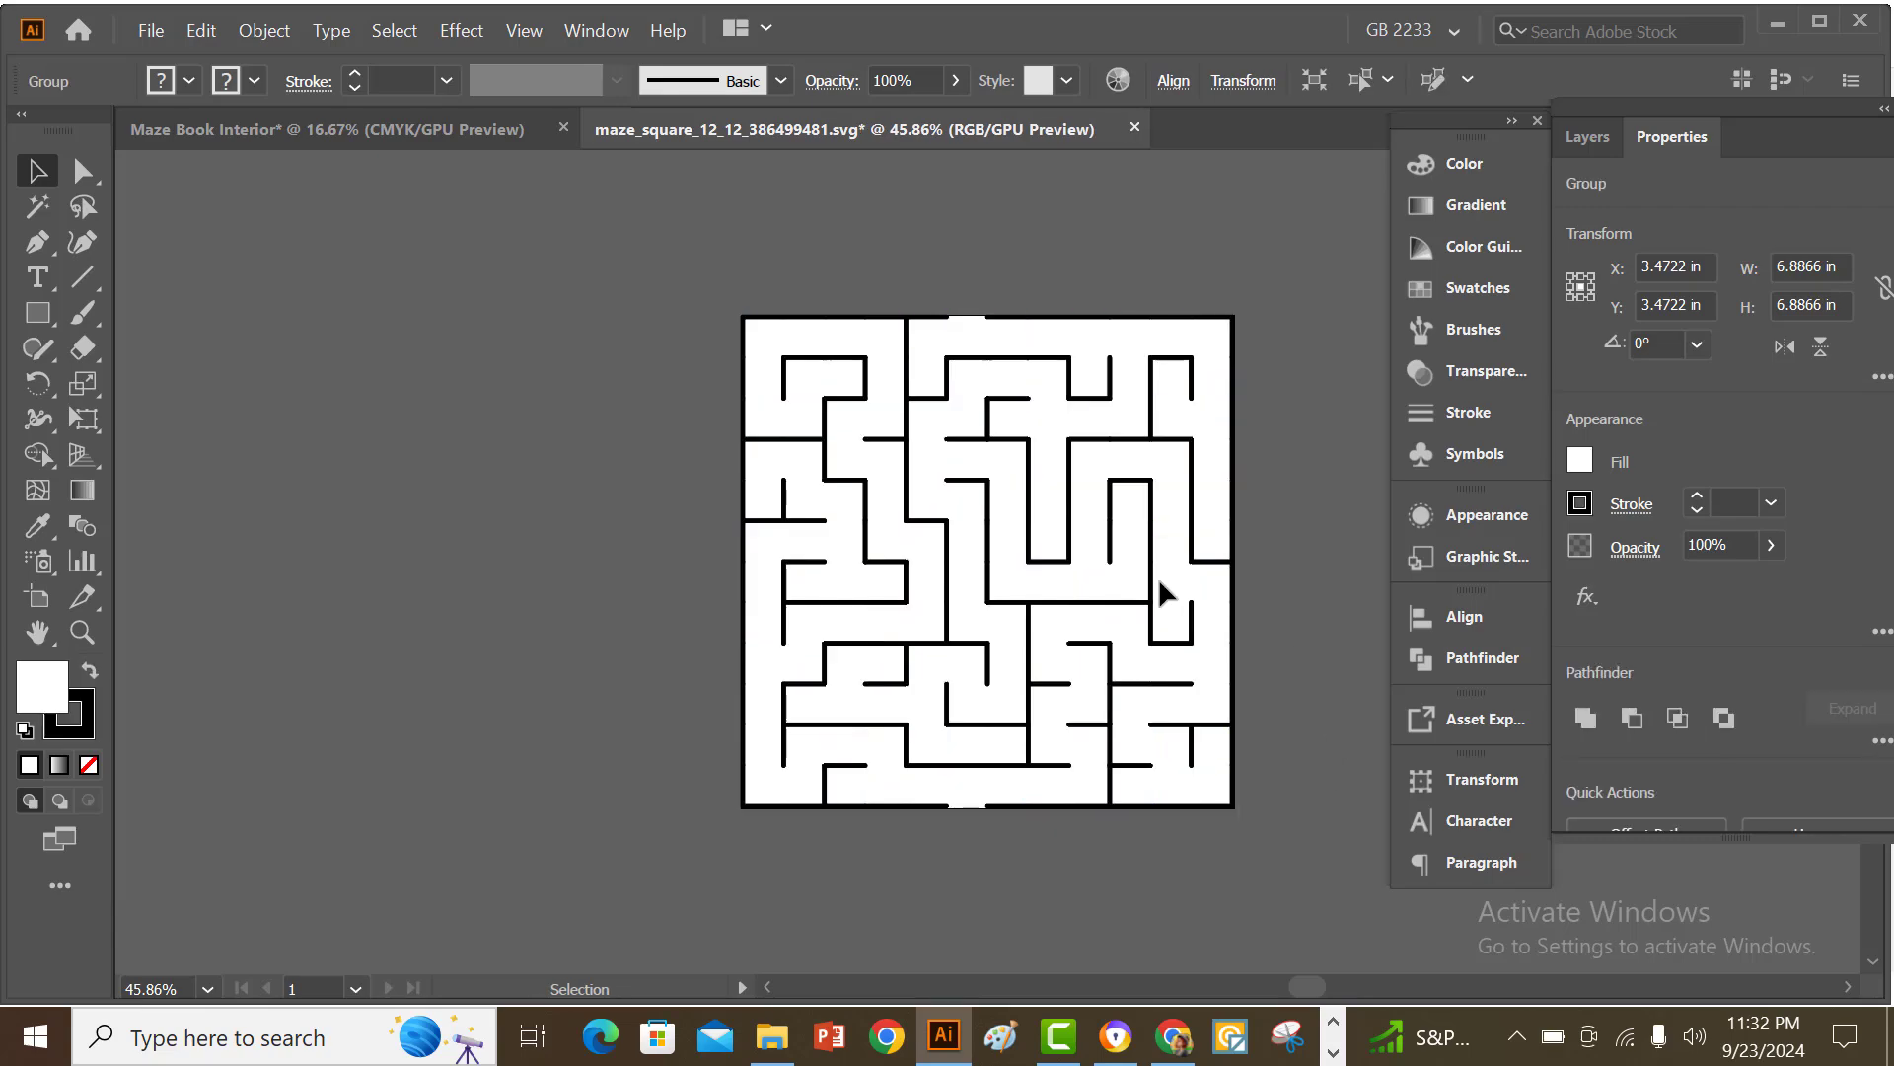
# - Move the grouped square maze into the Maze Book Interior document, placing it on the third artboard
pyautogui.moveTo(1205, 562); pyautogui.dragTo(326, 307)
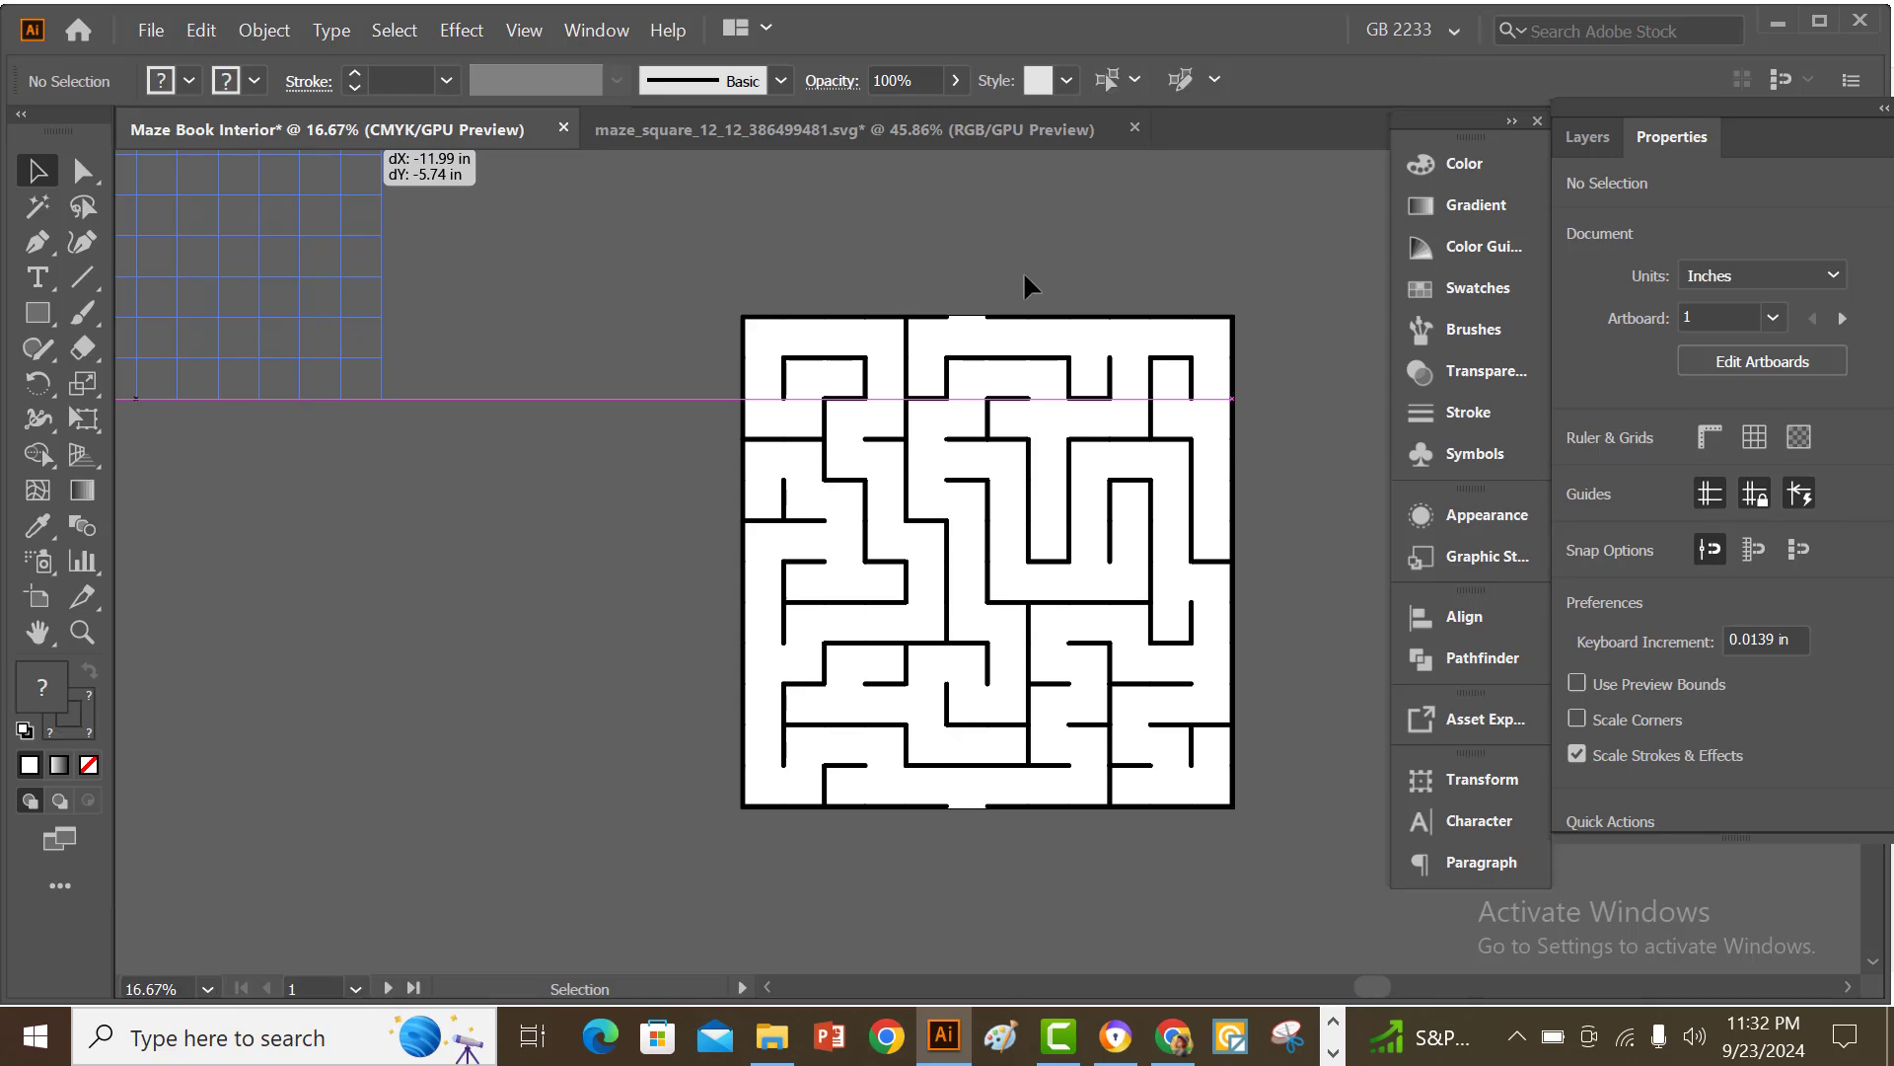
pyautogui.hotkey('ctrl', 'shift', 'a')
pyautogui.moveTo(246, 287); pyautogui.dragTo(730, 368)
pyautogui.click(752, 212)
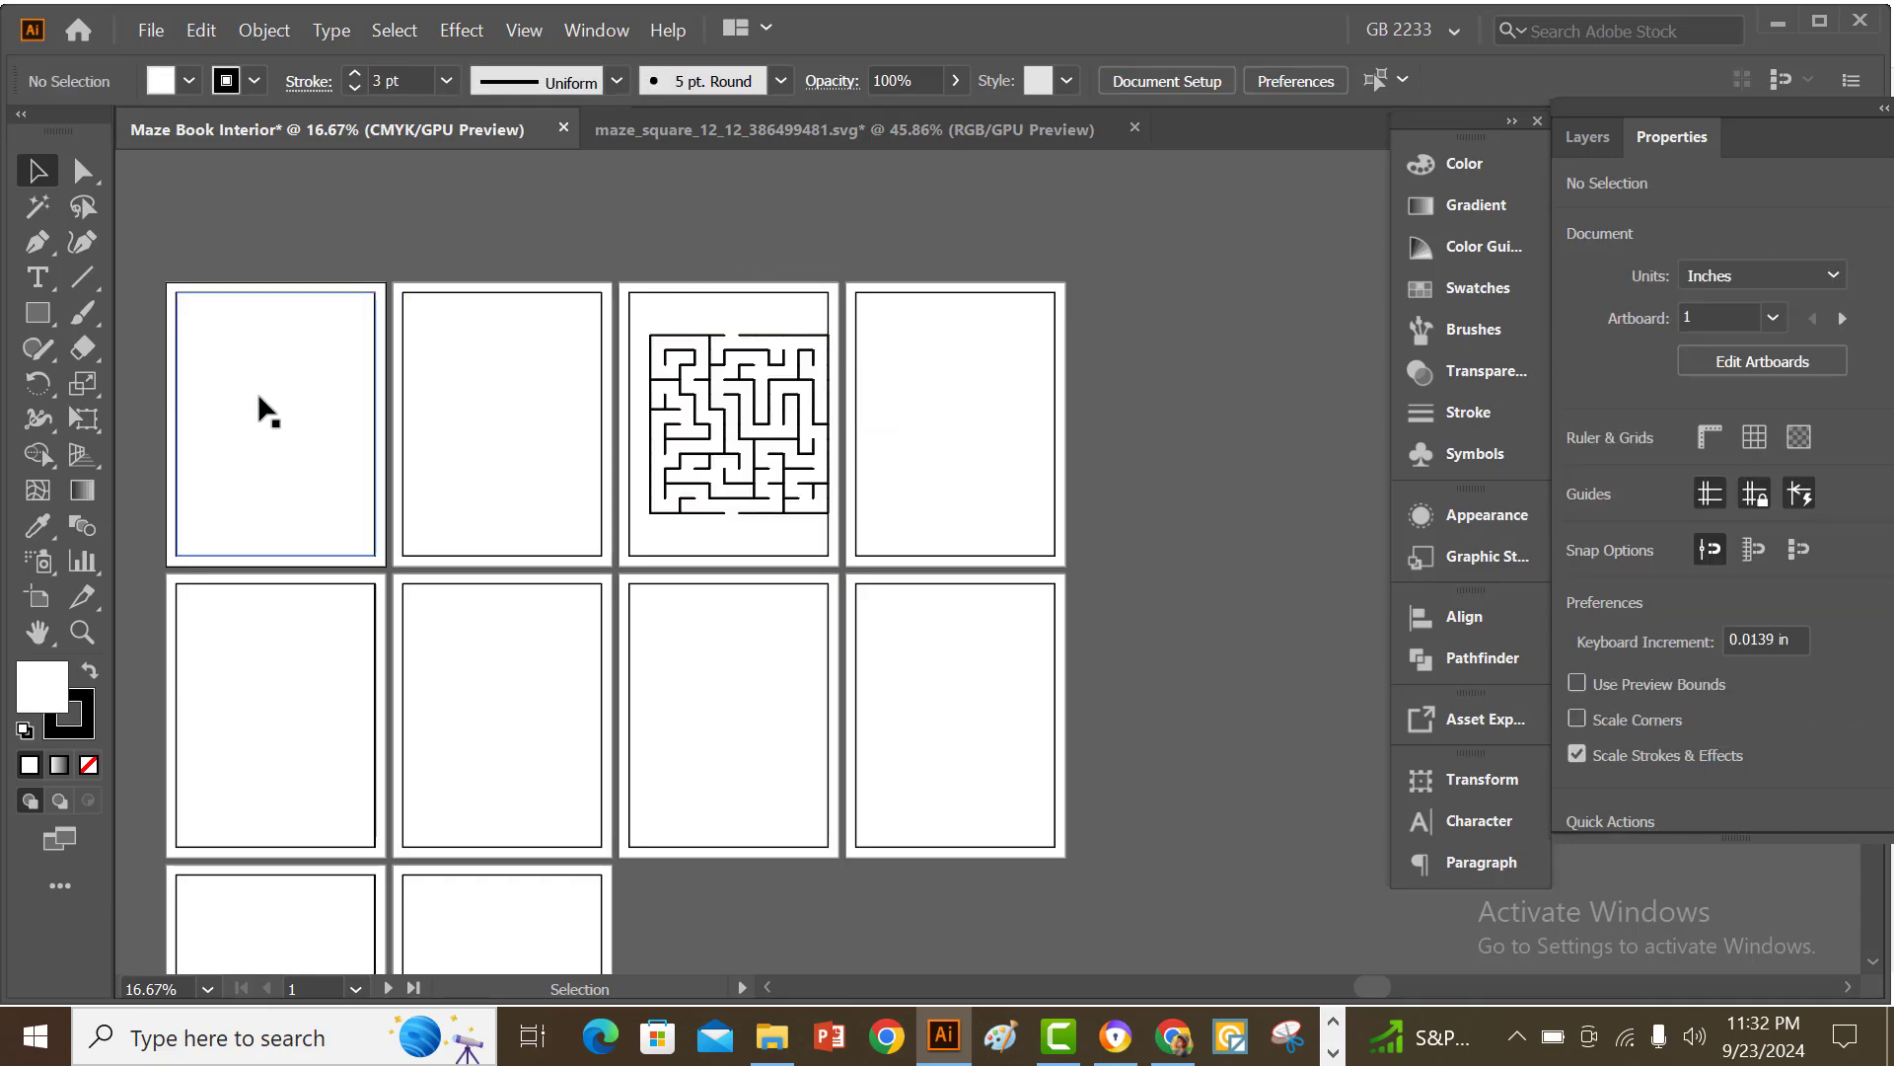
# - Center the maze horizontally on the third artboard
pyautogui.scroll(1, 556, 413)
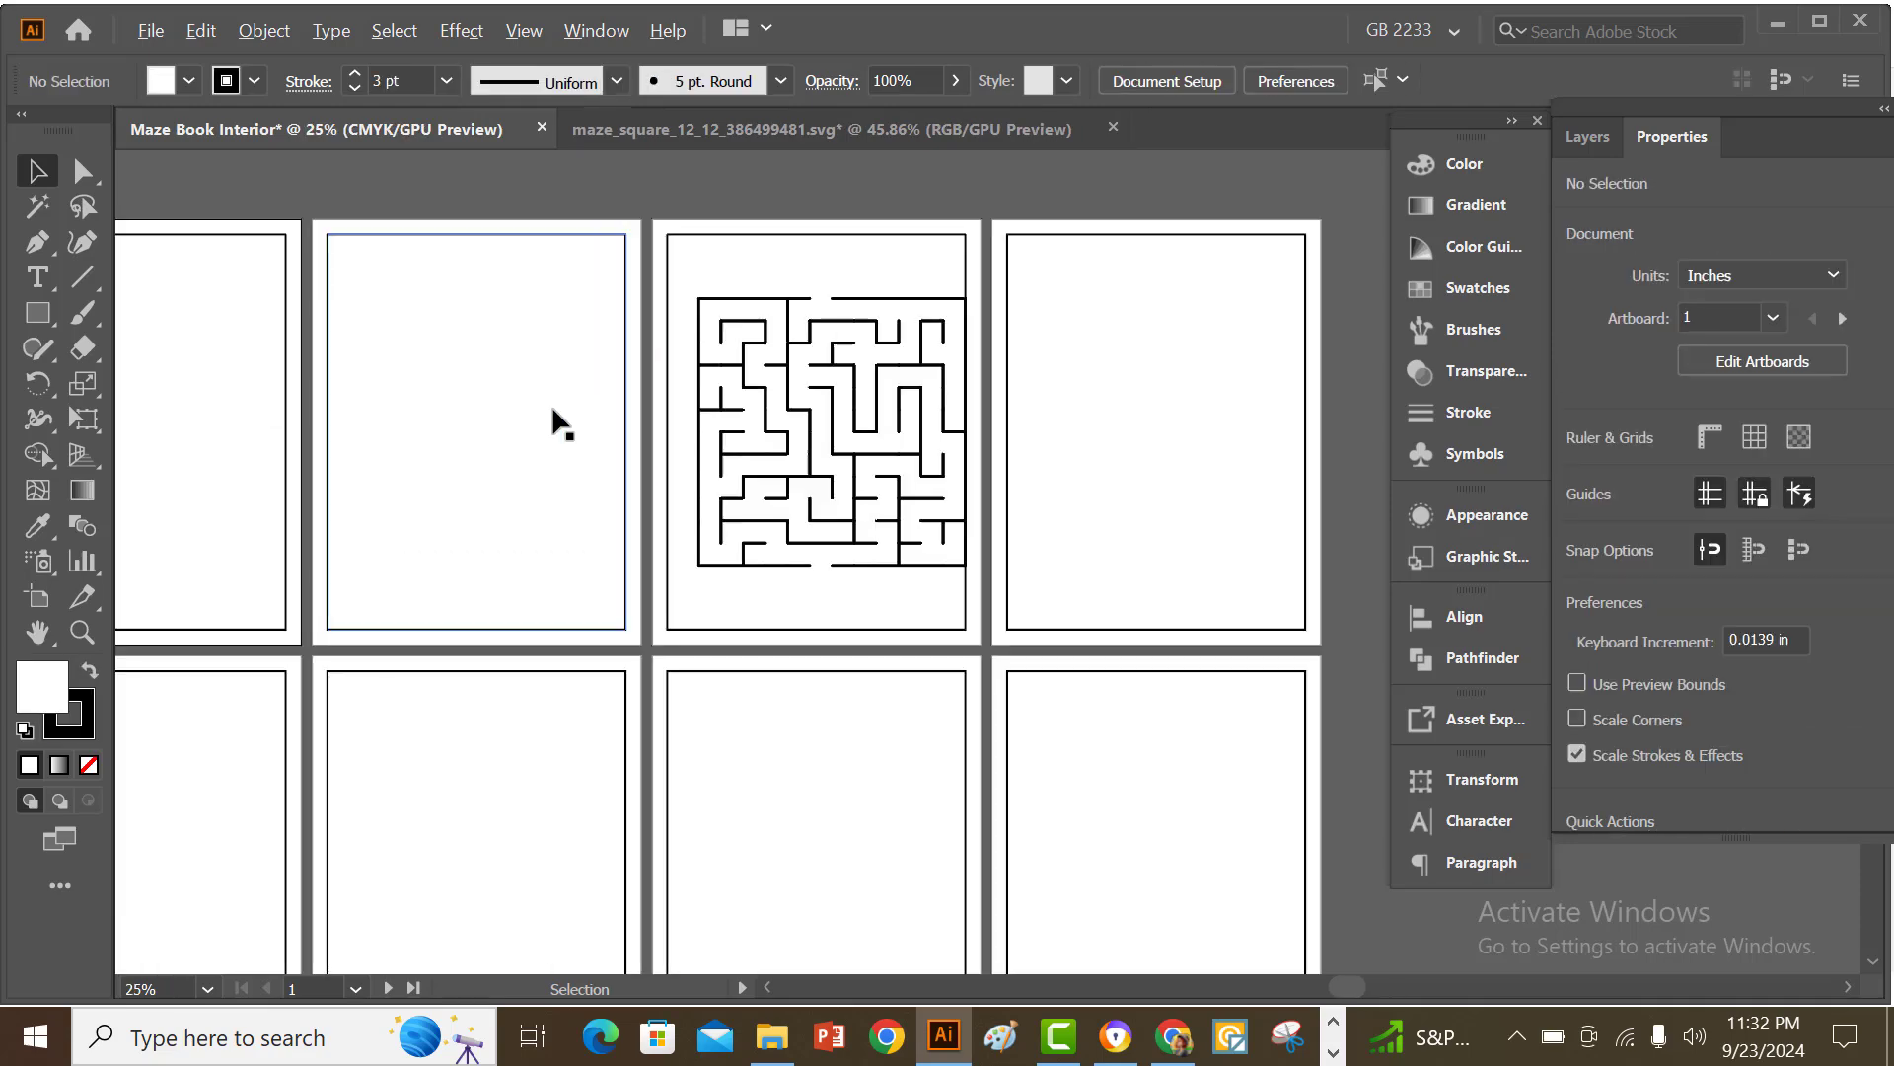
pyautogui.click(838, 450)
pyautogui.moveTo(1425, 618); pyautogui.dragTo(1506, 624)
pyautogui.click(1485, 630)
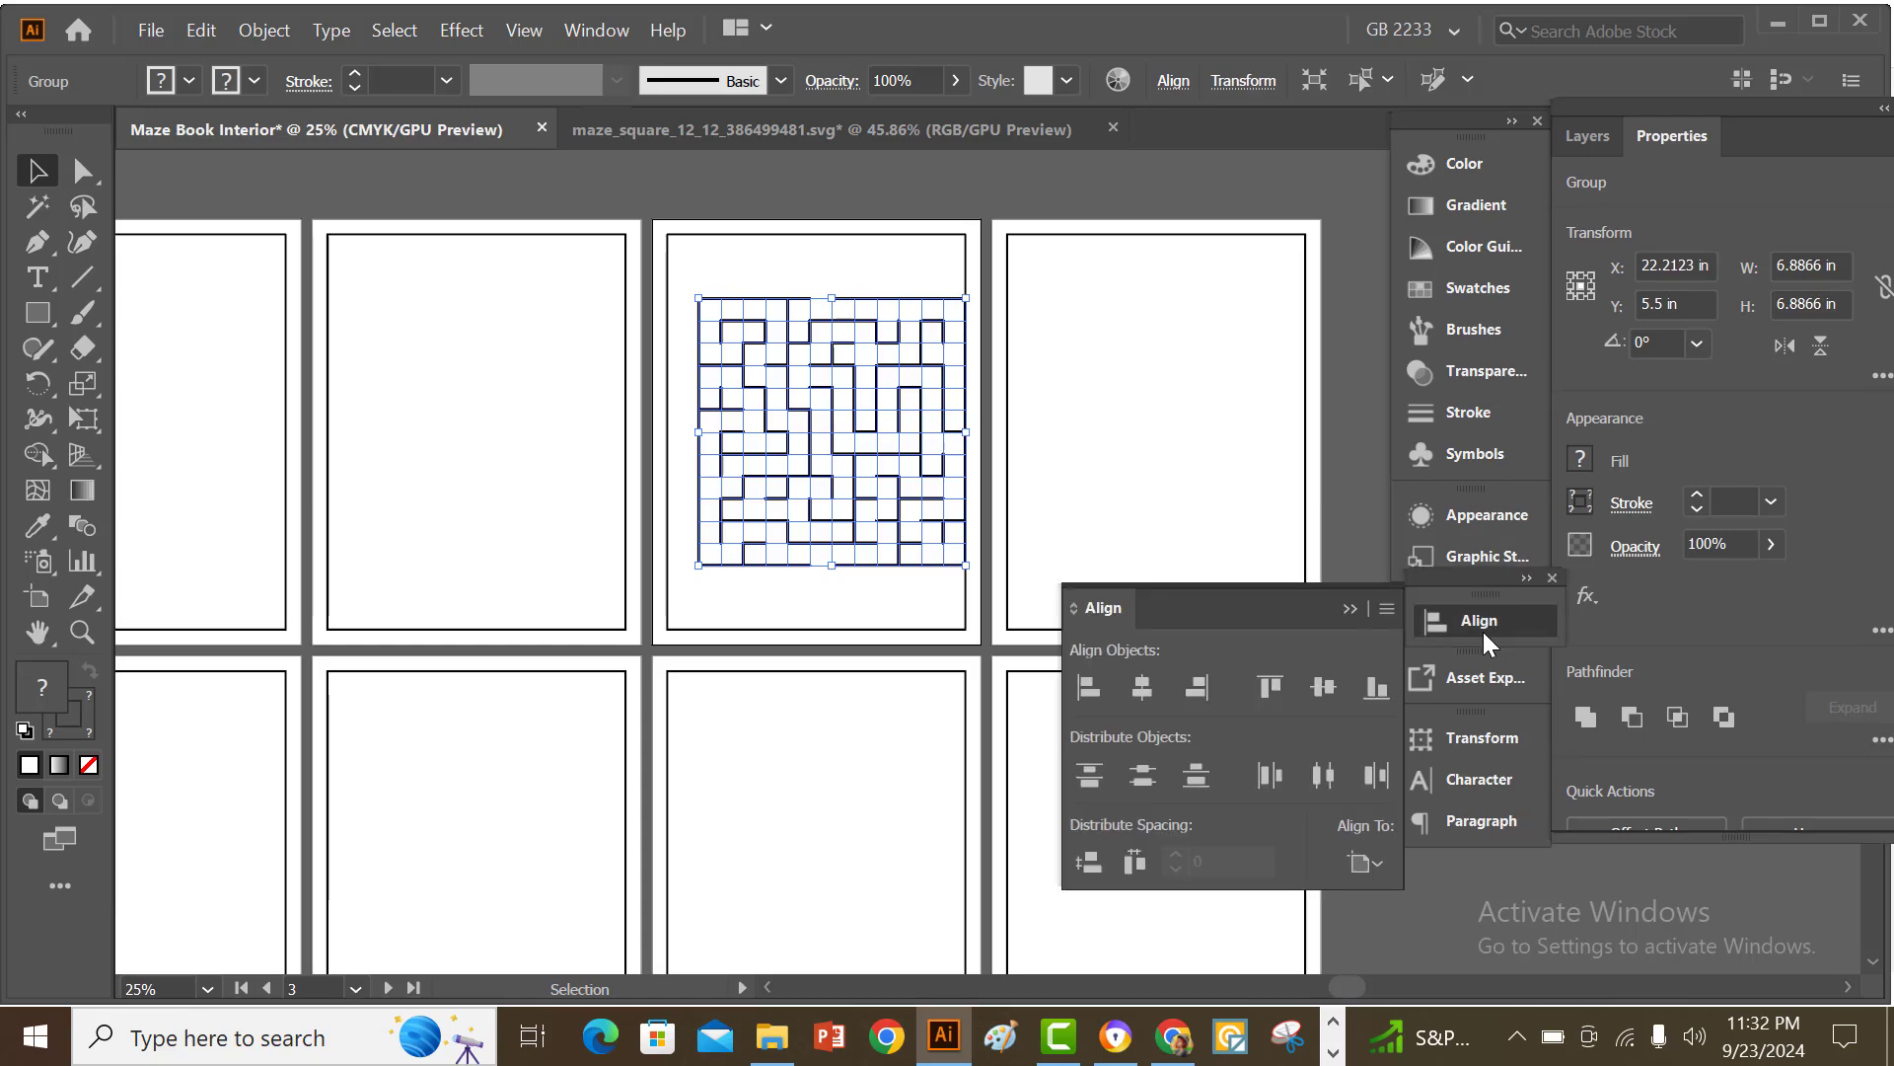
pyautogui.click(1140, 695)
pyautogui.click(1350, 609)
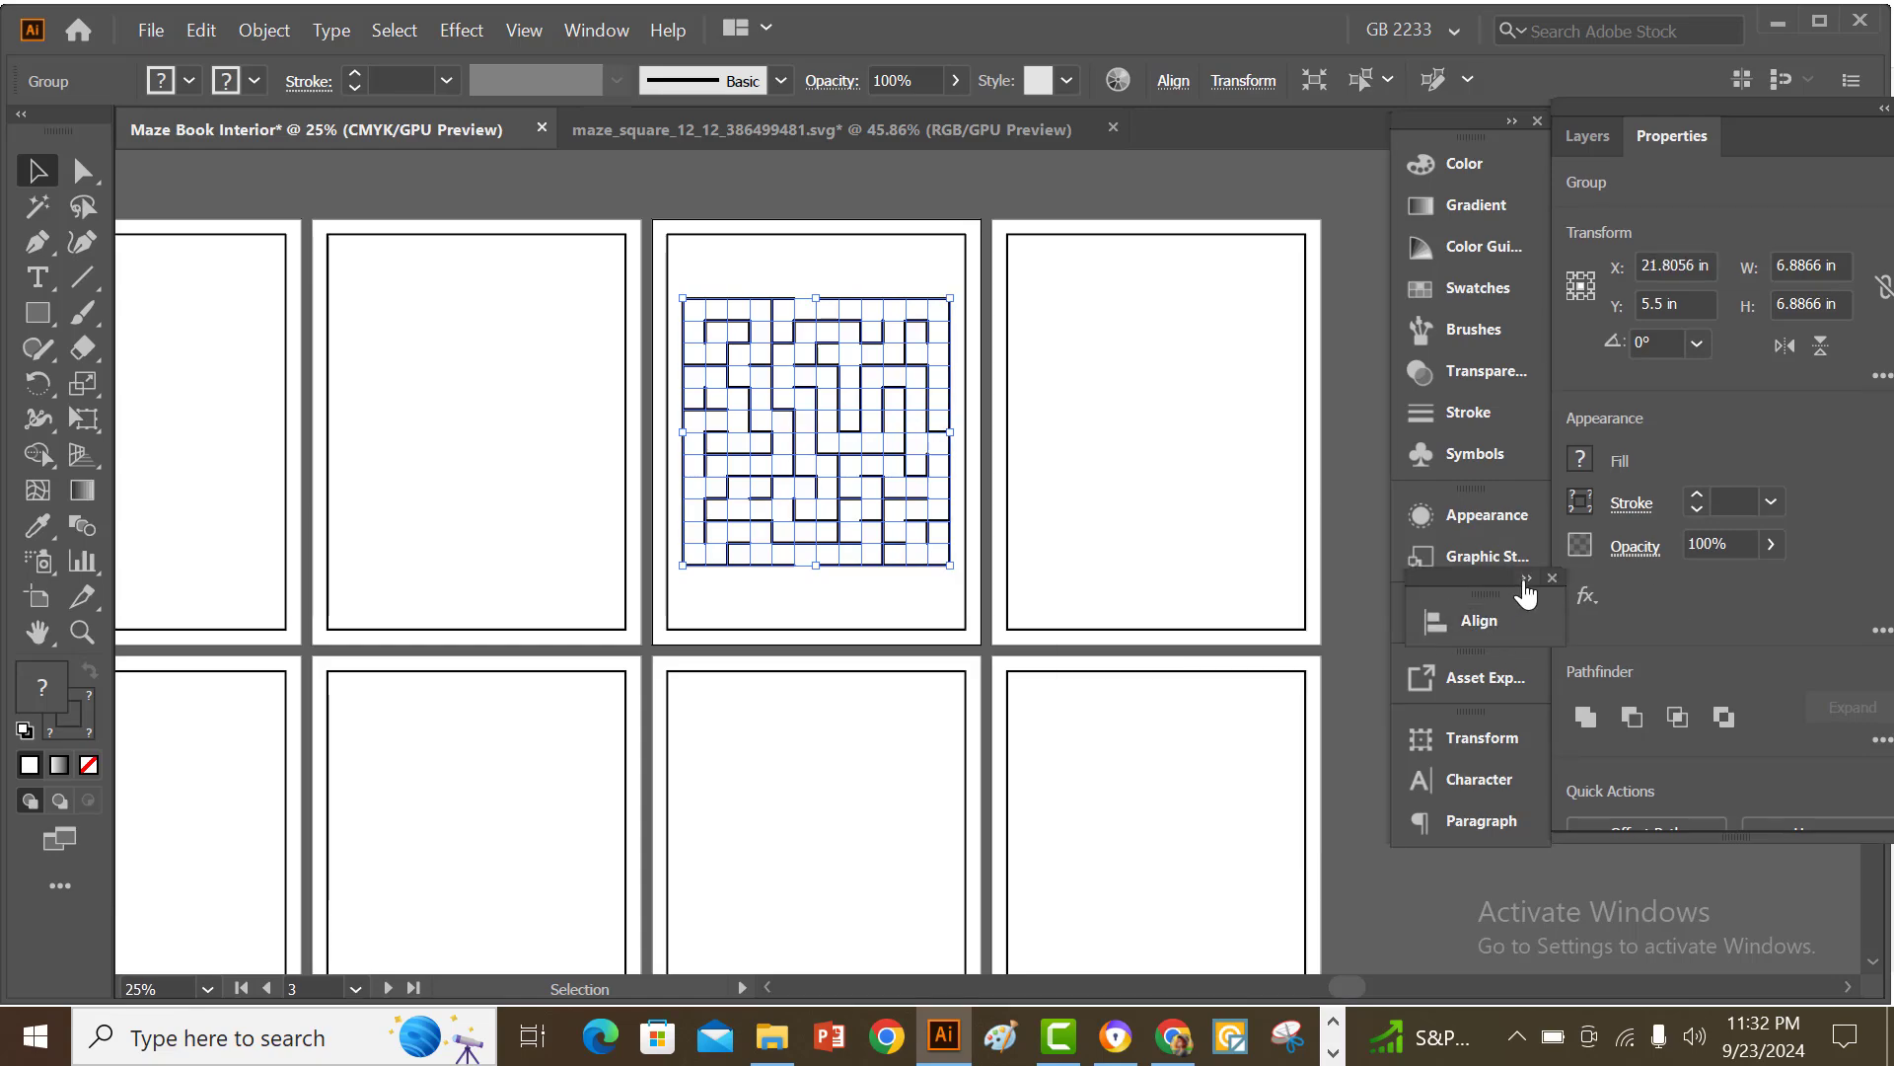
pyautogui.doubleClick(1485, 572)
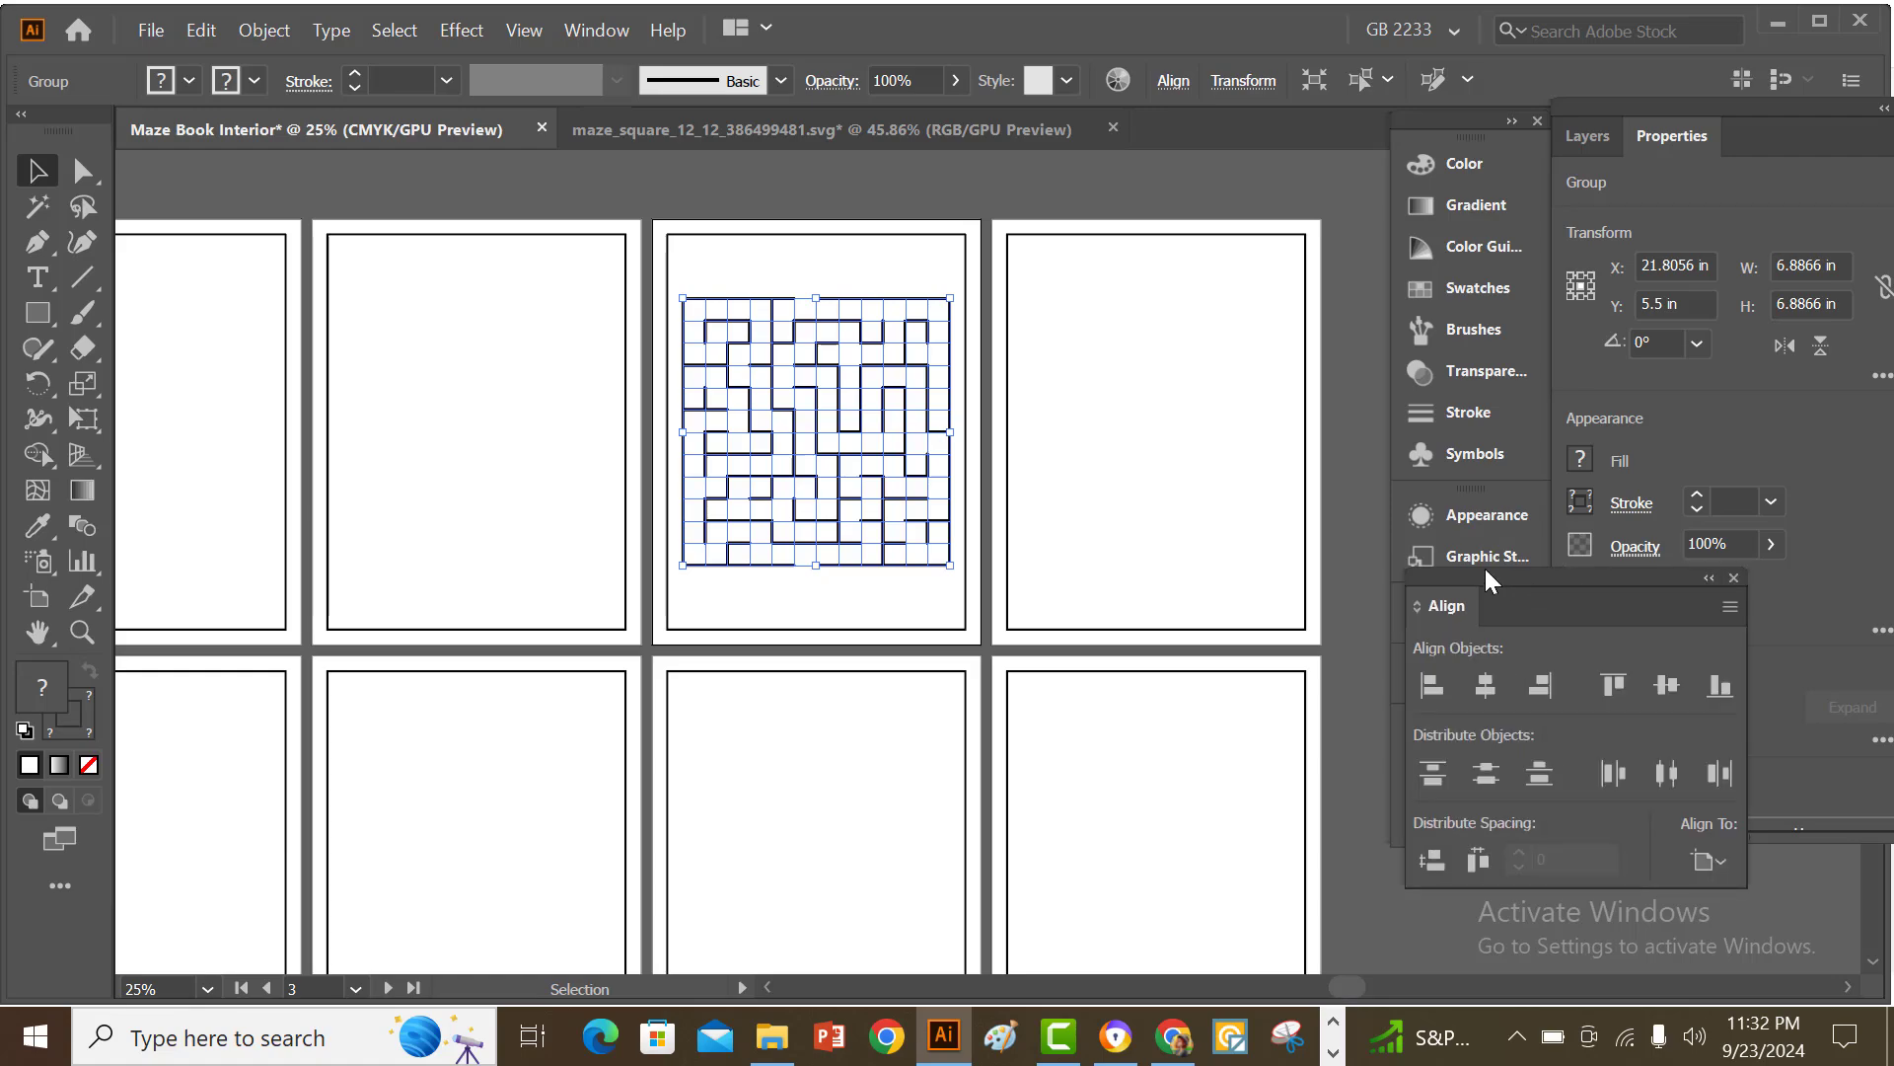
pyautogui.click(1710, 580)
pyautogui.click(1001, 434)
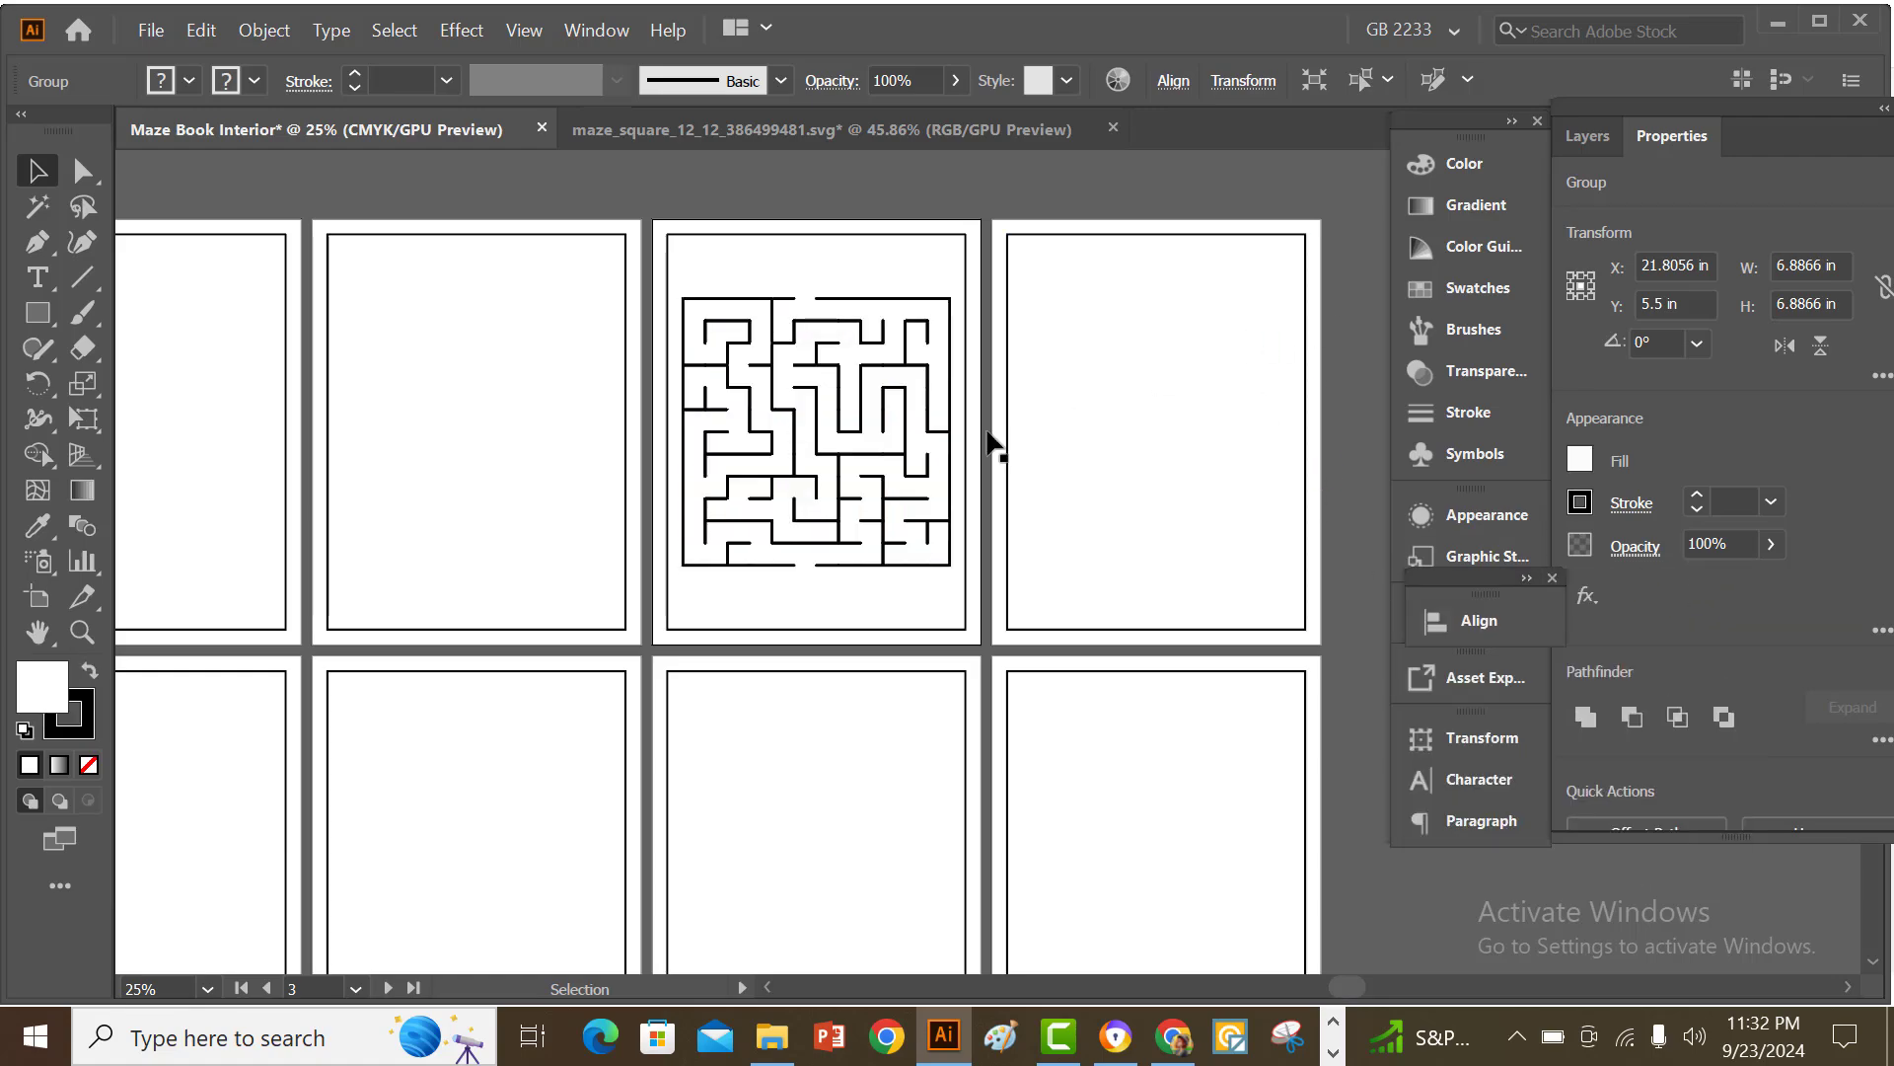
# - Nudge the maze down to about Y 5.79 in to leave room above it for a title
pyautogui.click(909, 420)
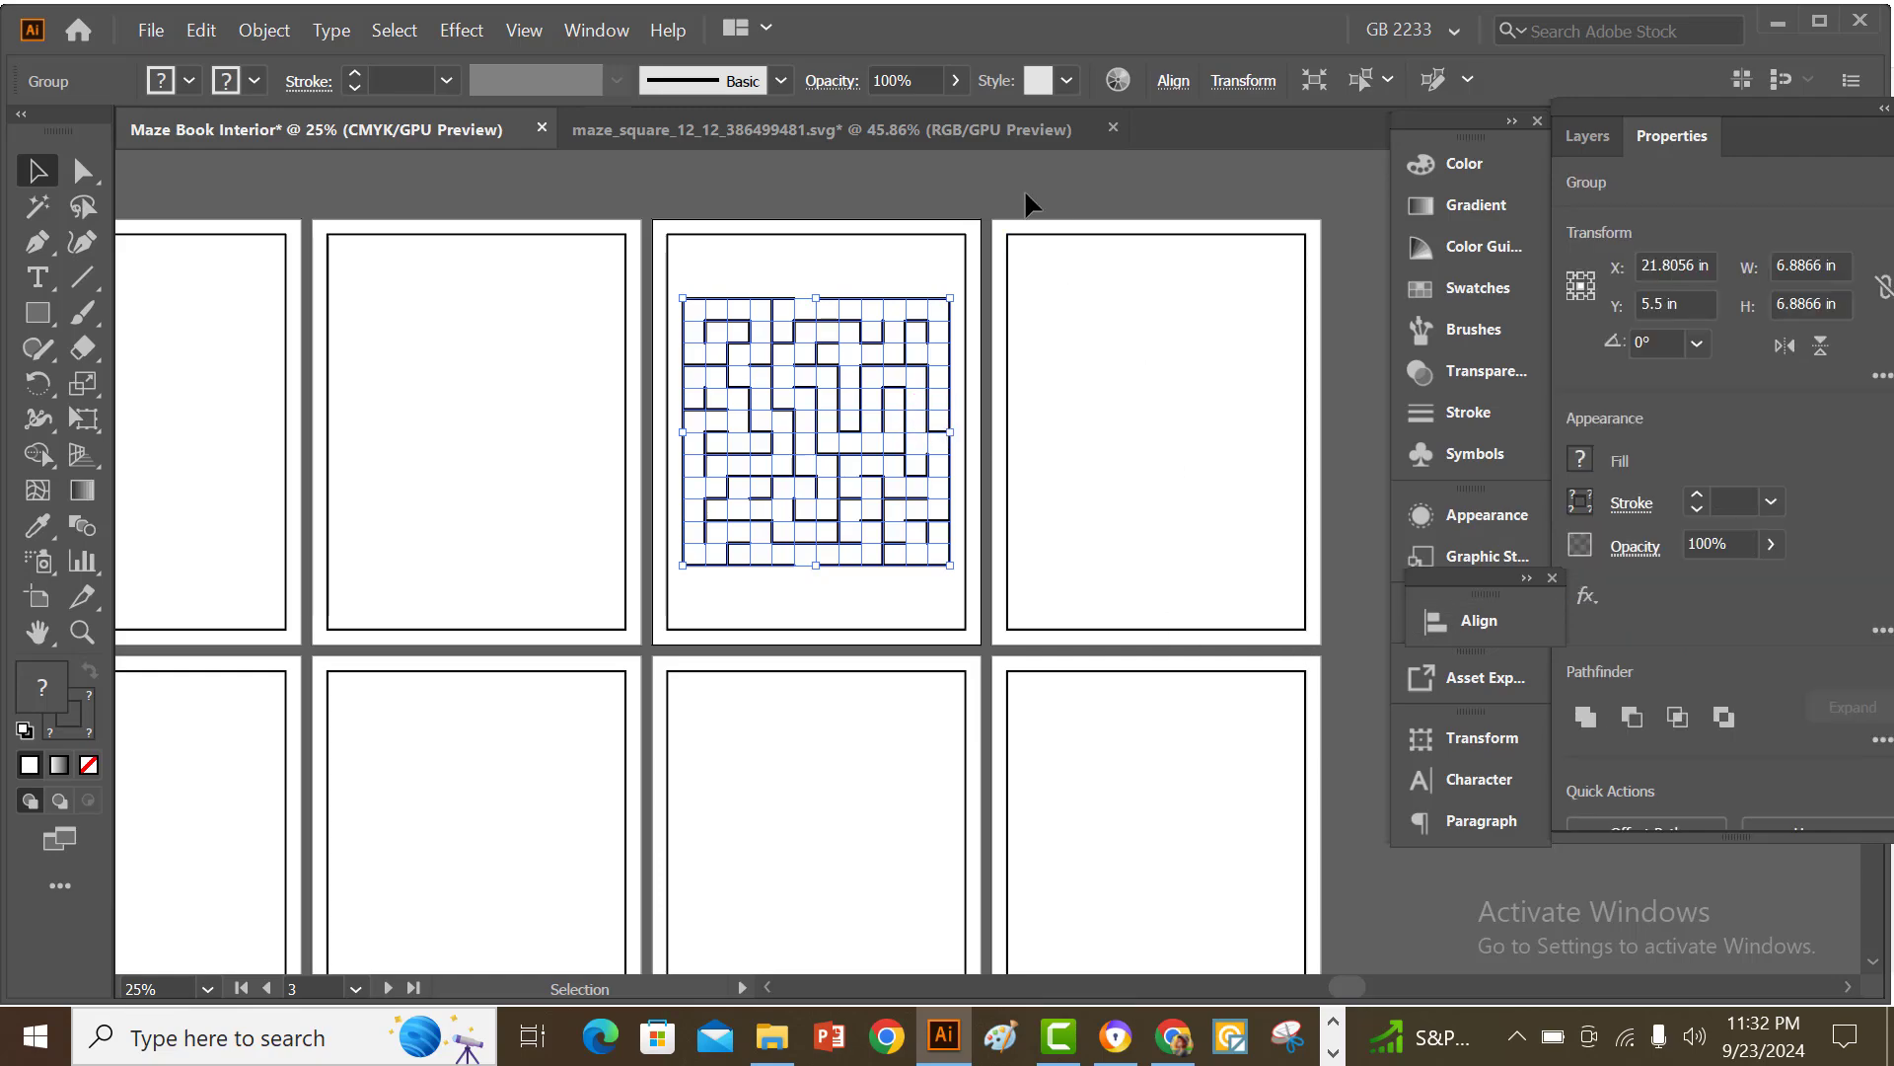
pyautogui.press('Down')
pyautogui.press('Down')
pyautogui.press('Down')
pyautogui.press('Down')
pyautogui.press('Down')
pyautogui.press('Down')
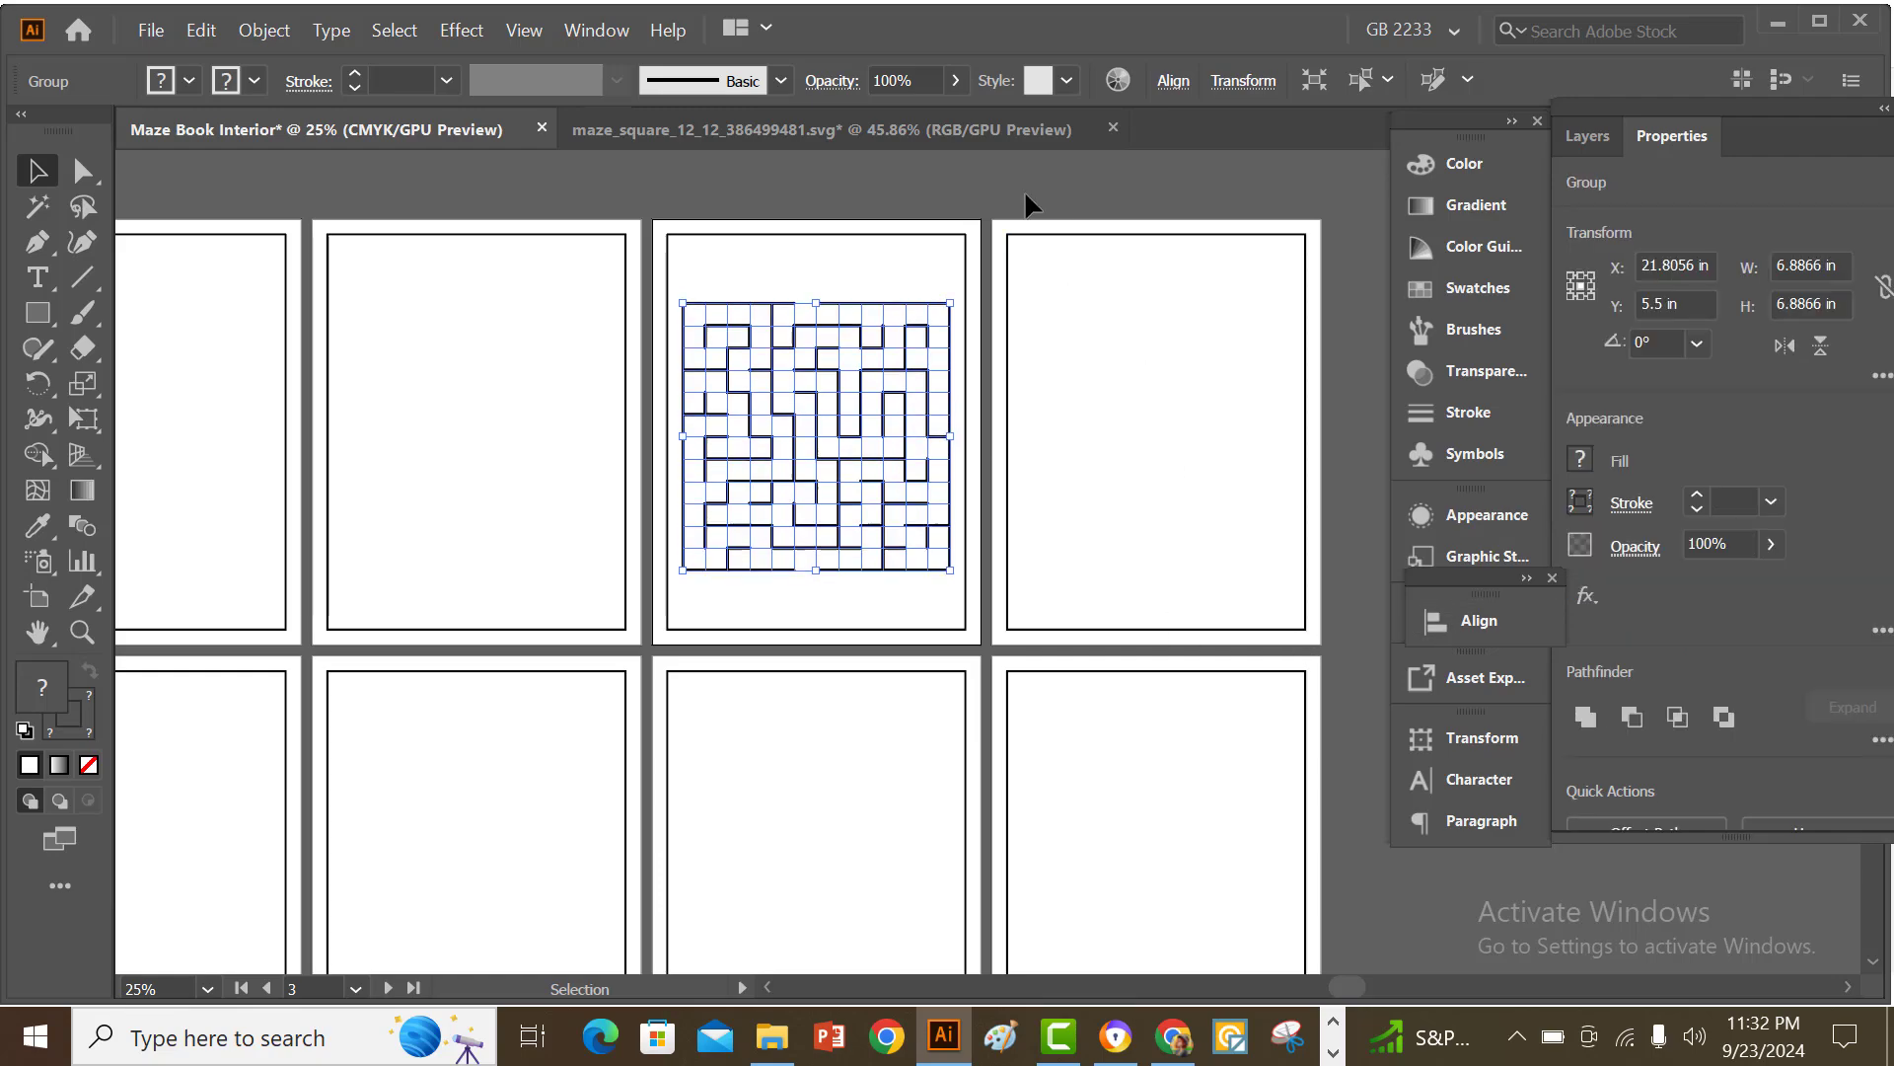
pyautogui.press('Down')
pyautogui.press('Down')
pyautogui.press('Down')
pyautogui.press('Down')
pyautogui.press('Down')
pyautogui.press('Down')
pyautogui.press('Down')
pyautogui.press('Down')
pyautogui.press('Down')
pyautogui.press('Down')
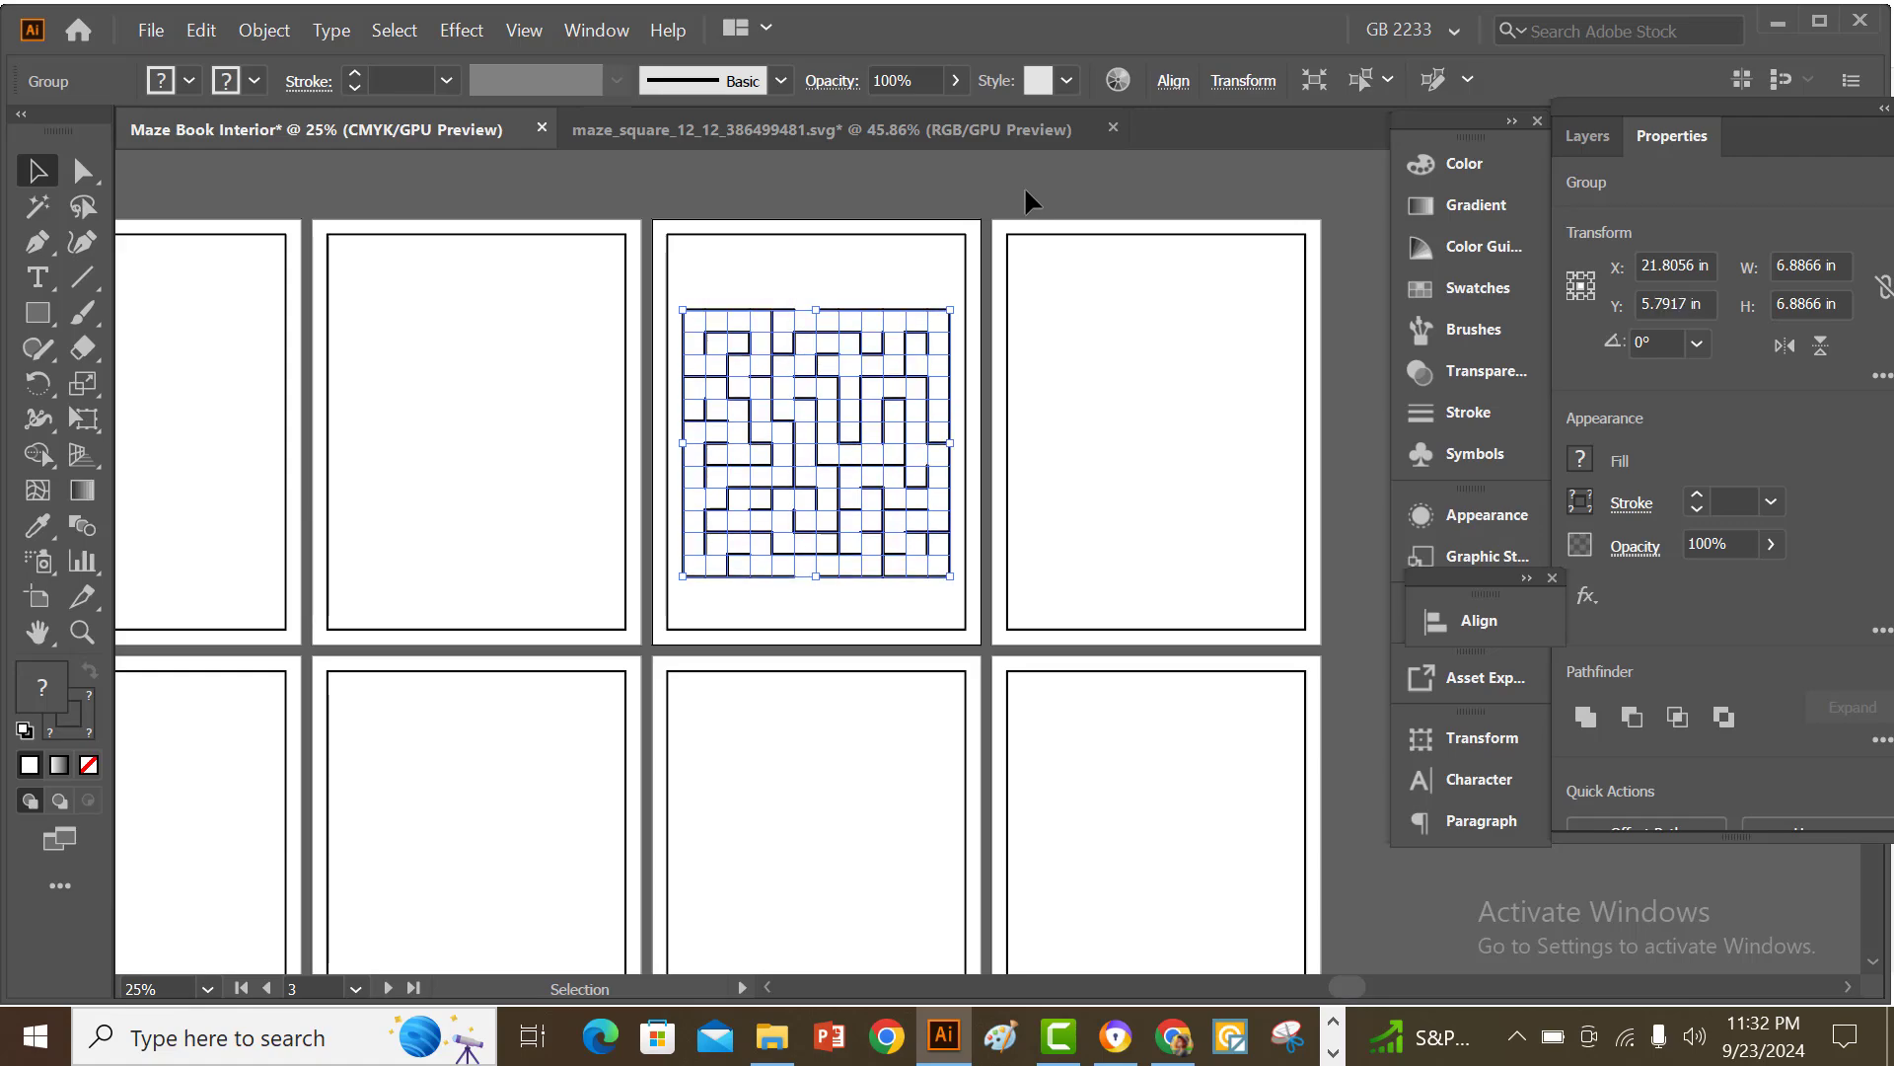
pyautogui.scroll(2, 928, 283)
pyautogui.click(920, 280)
# - Add the title text "MAZE 1" above the maze on the third artboard and enlarge it to about 79 pt
pyautogui.hotkey('ctrl', '+')
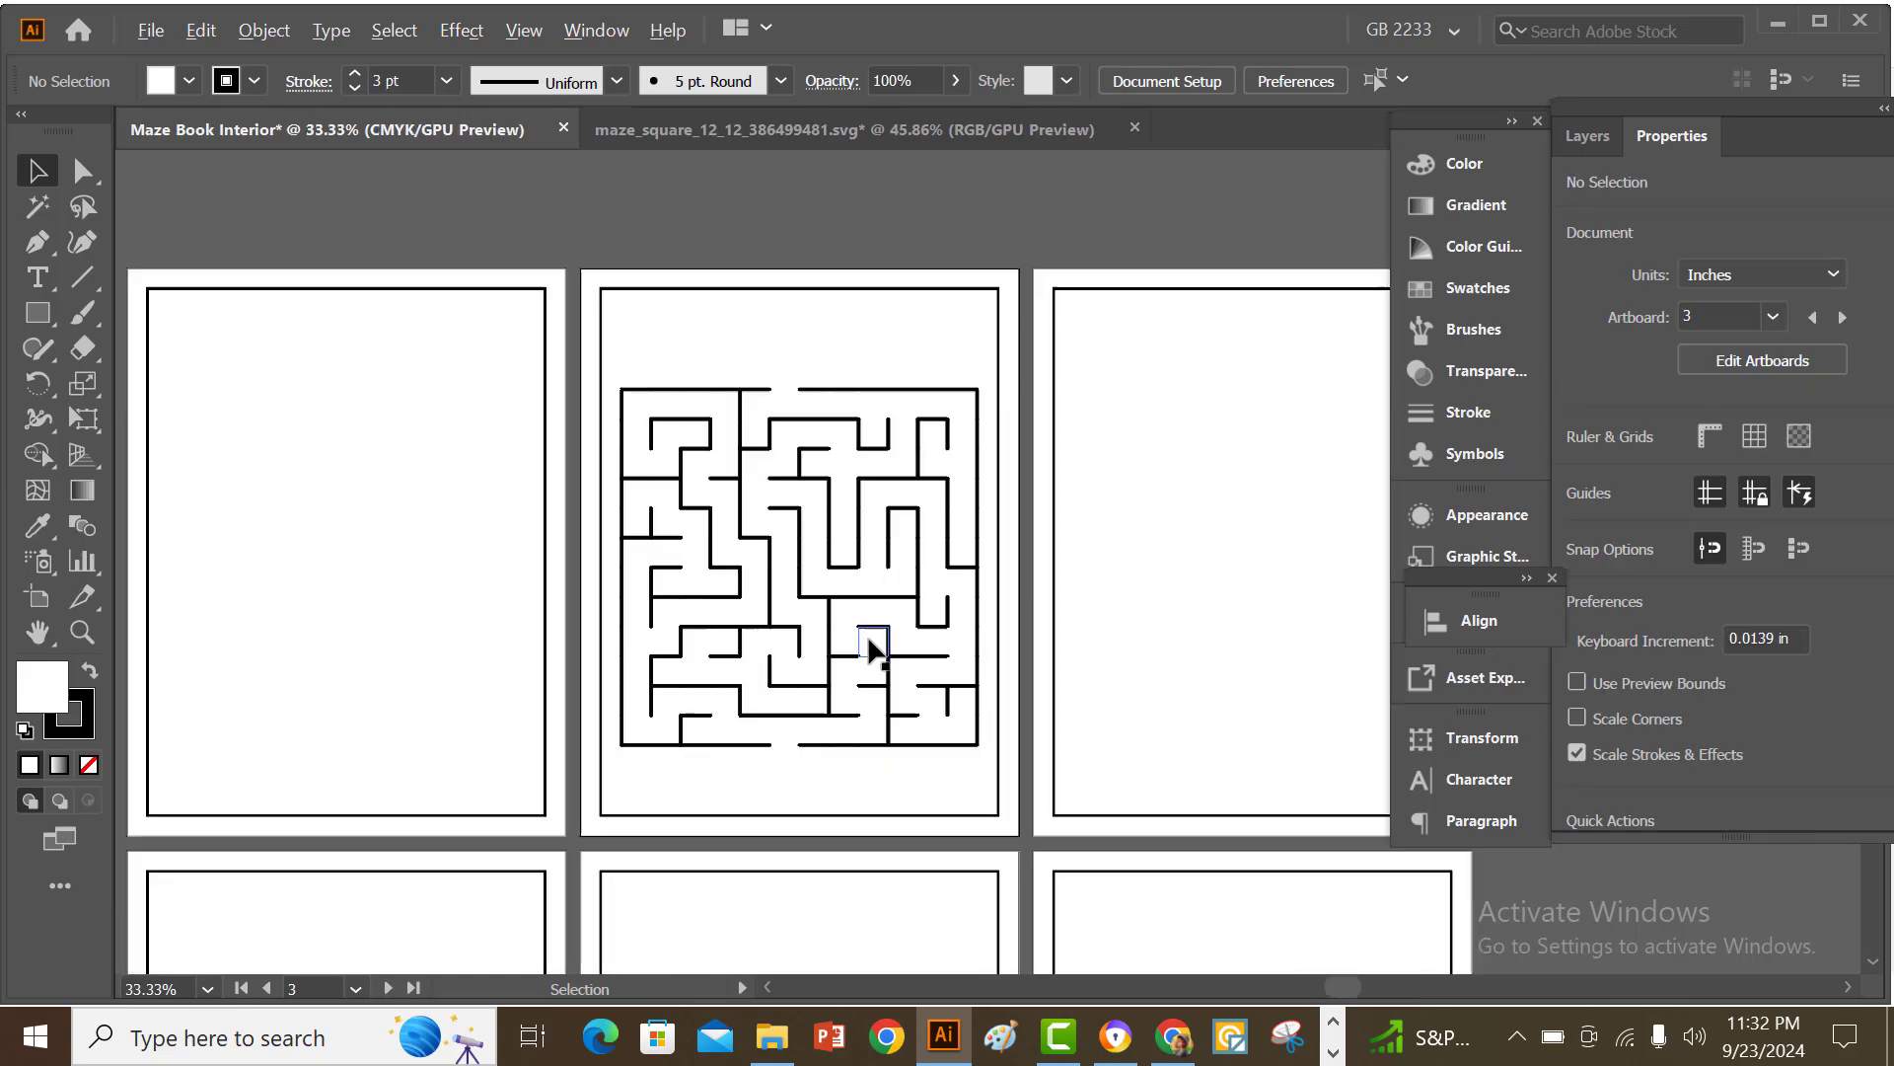
pyautogui.scroll(1, 773, 529)
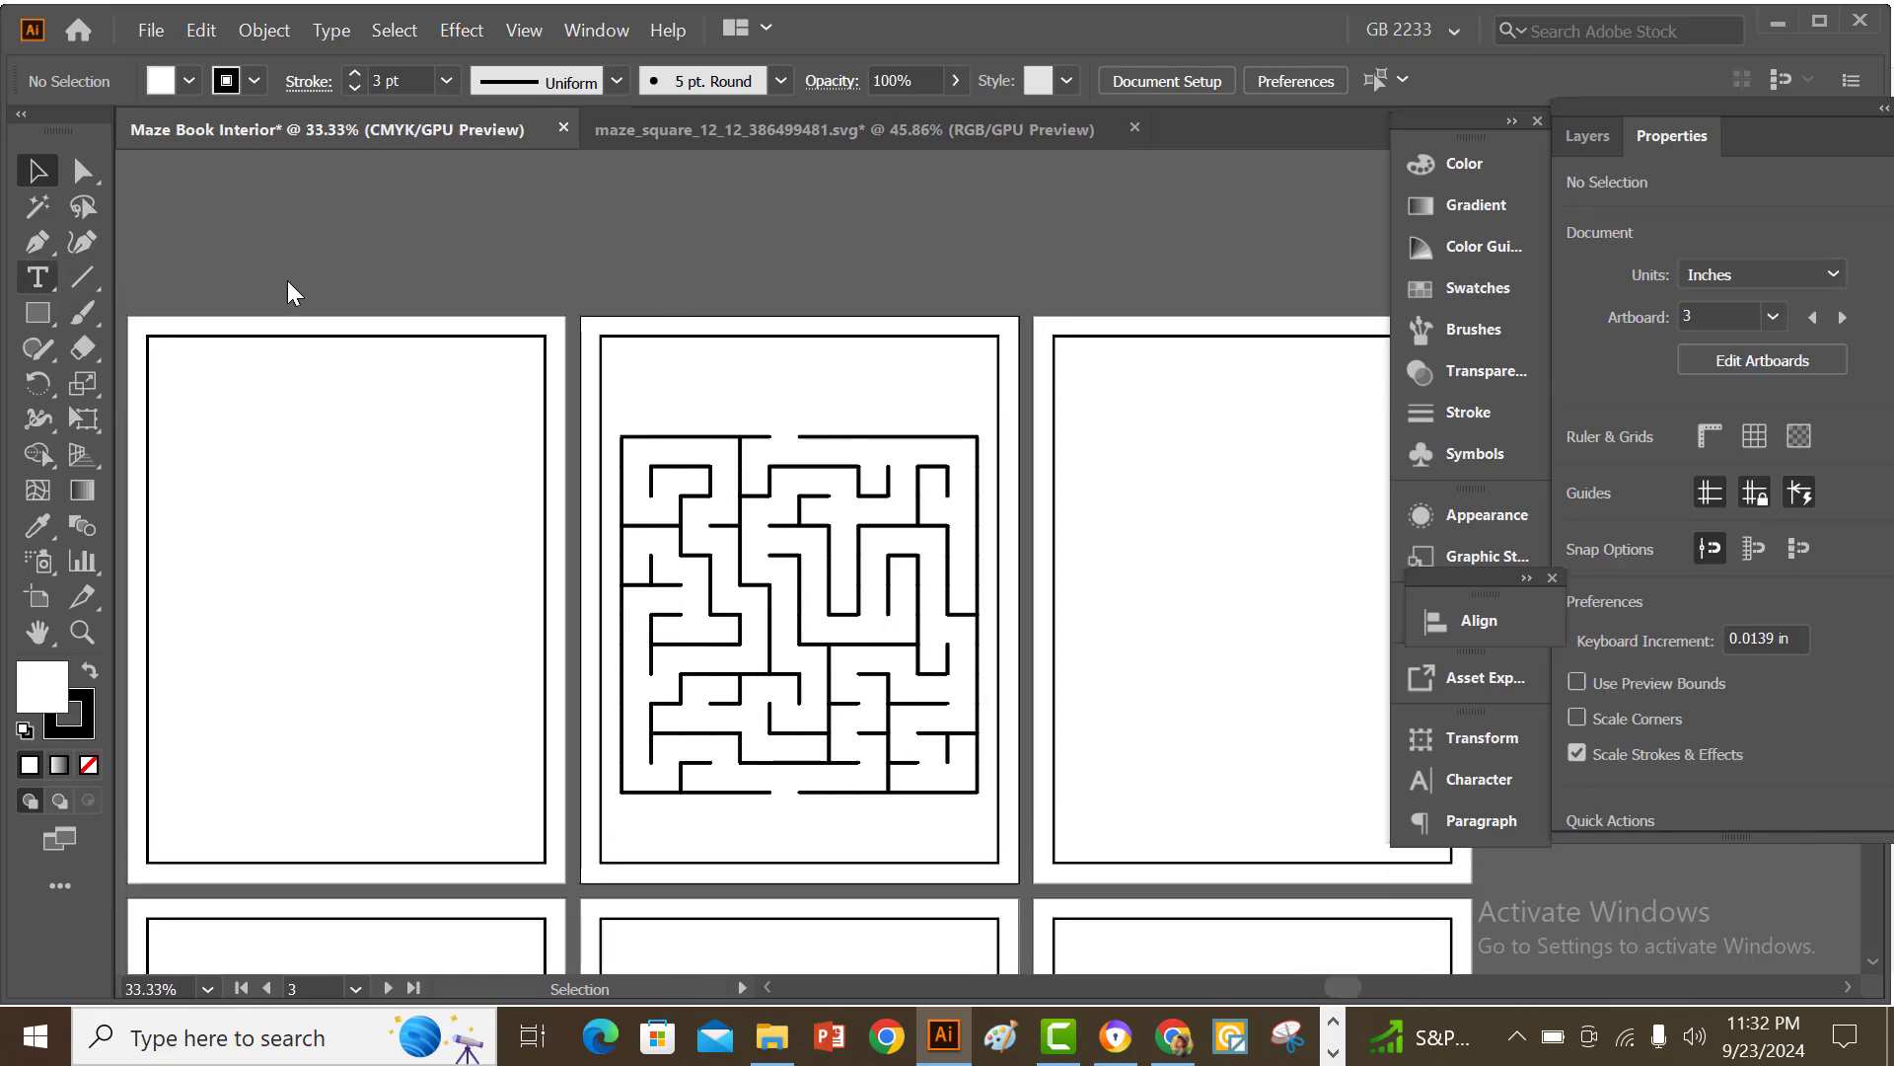
pyautogui.click(683, 374)
pyautogui.press('BackSpace')
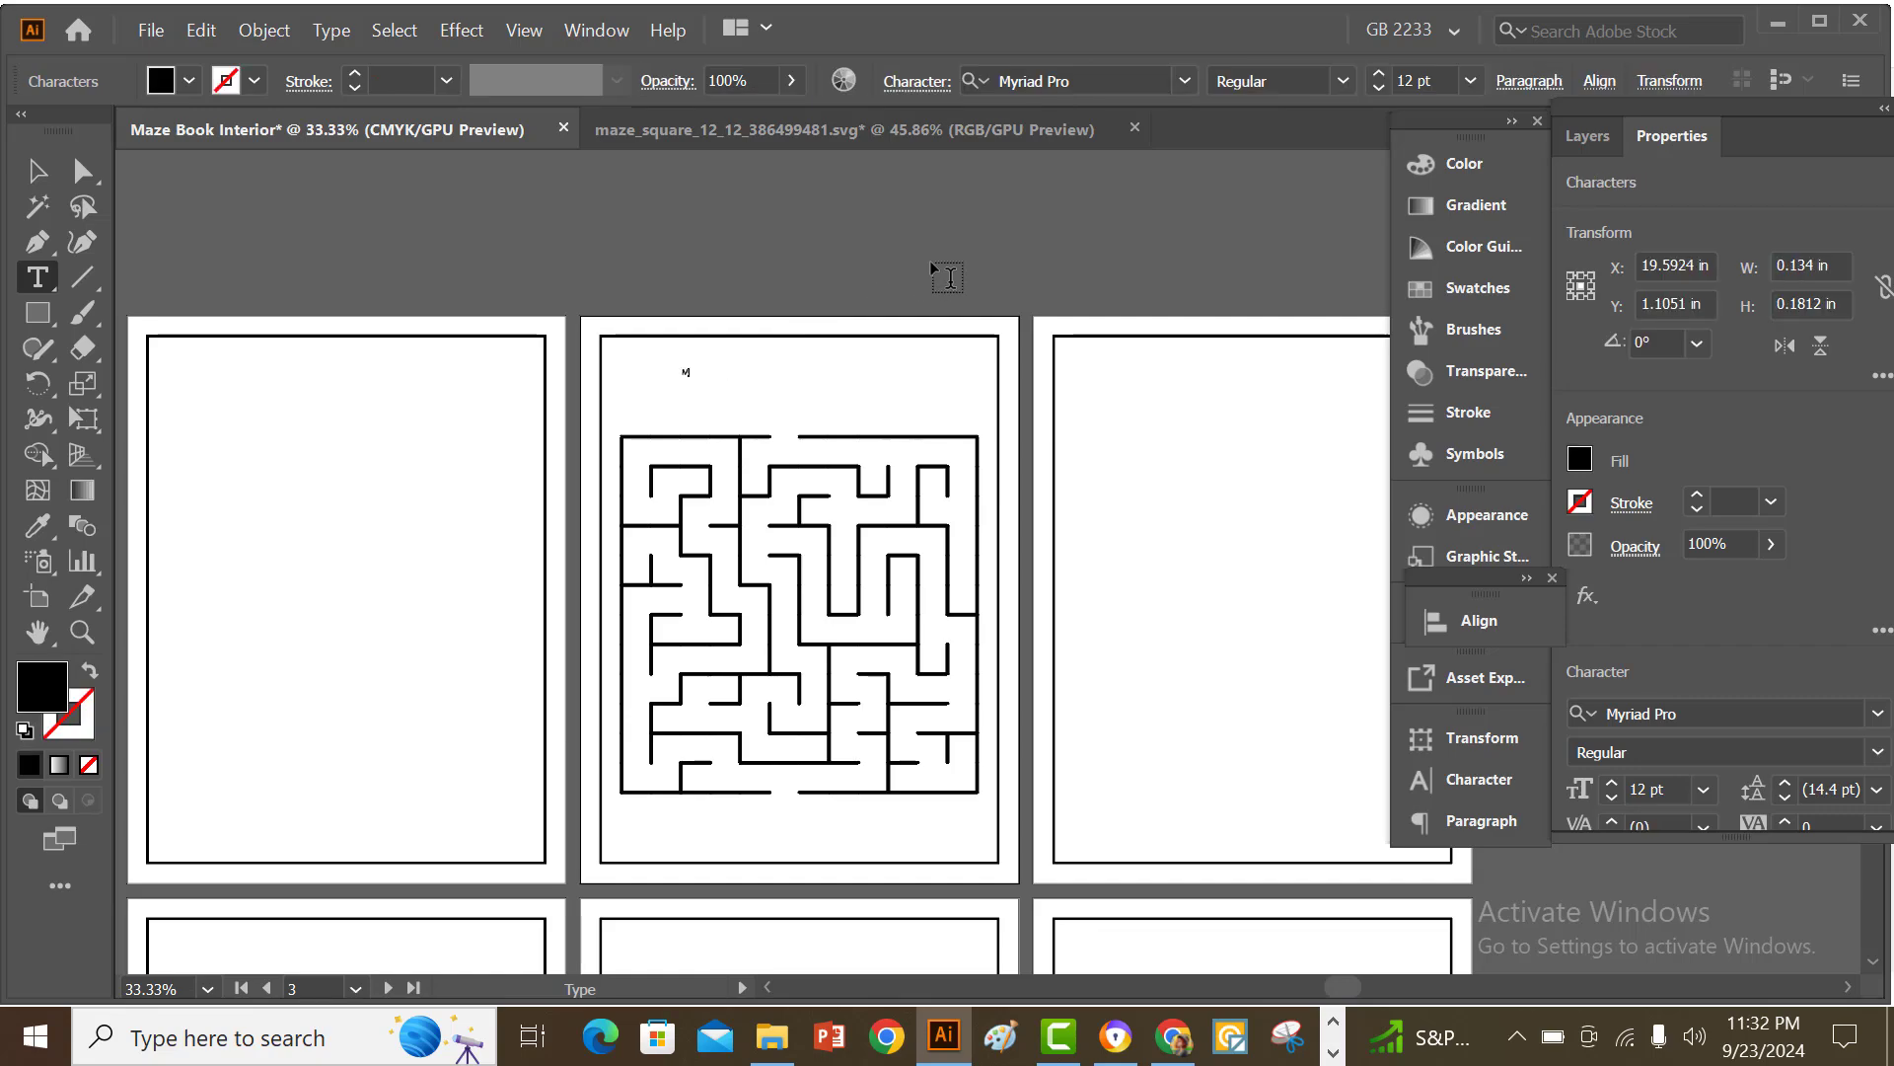
pyautogui.write('MAZE 1')
pyautogui.click(38, 171)
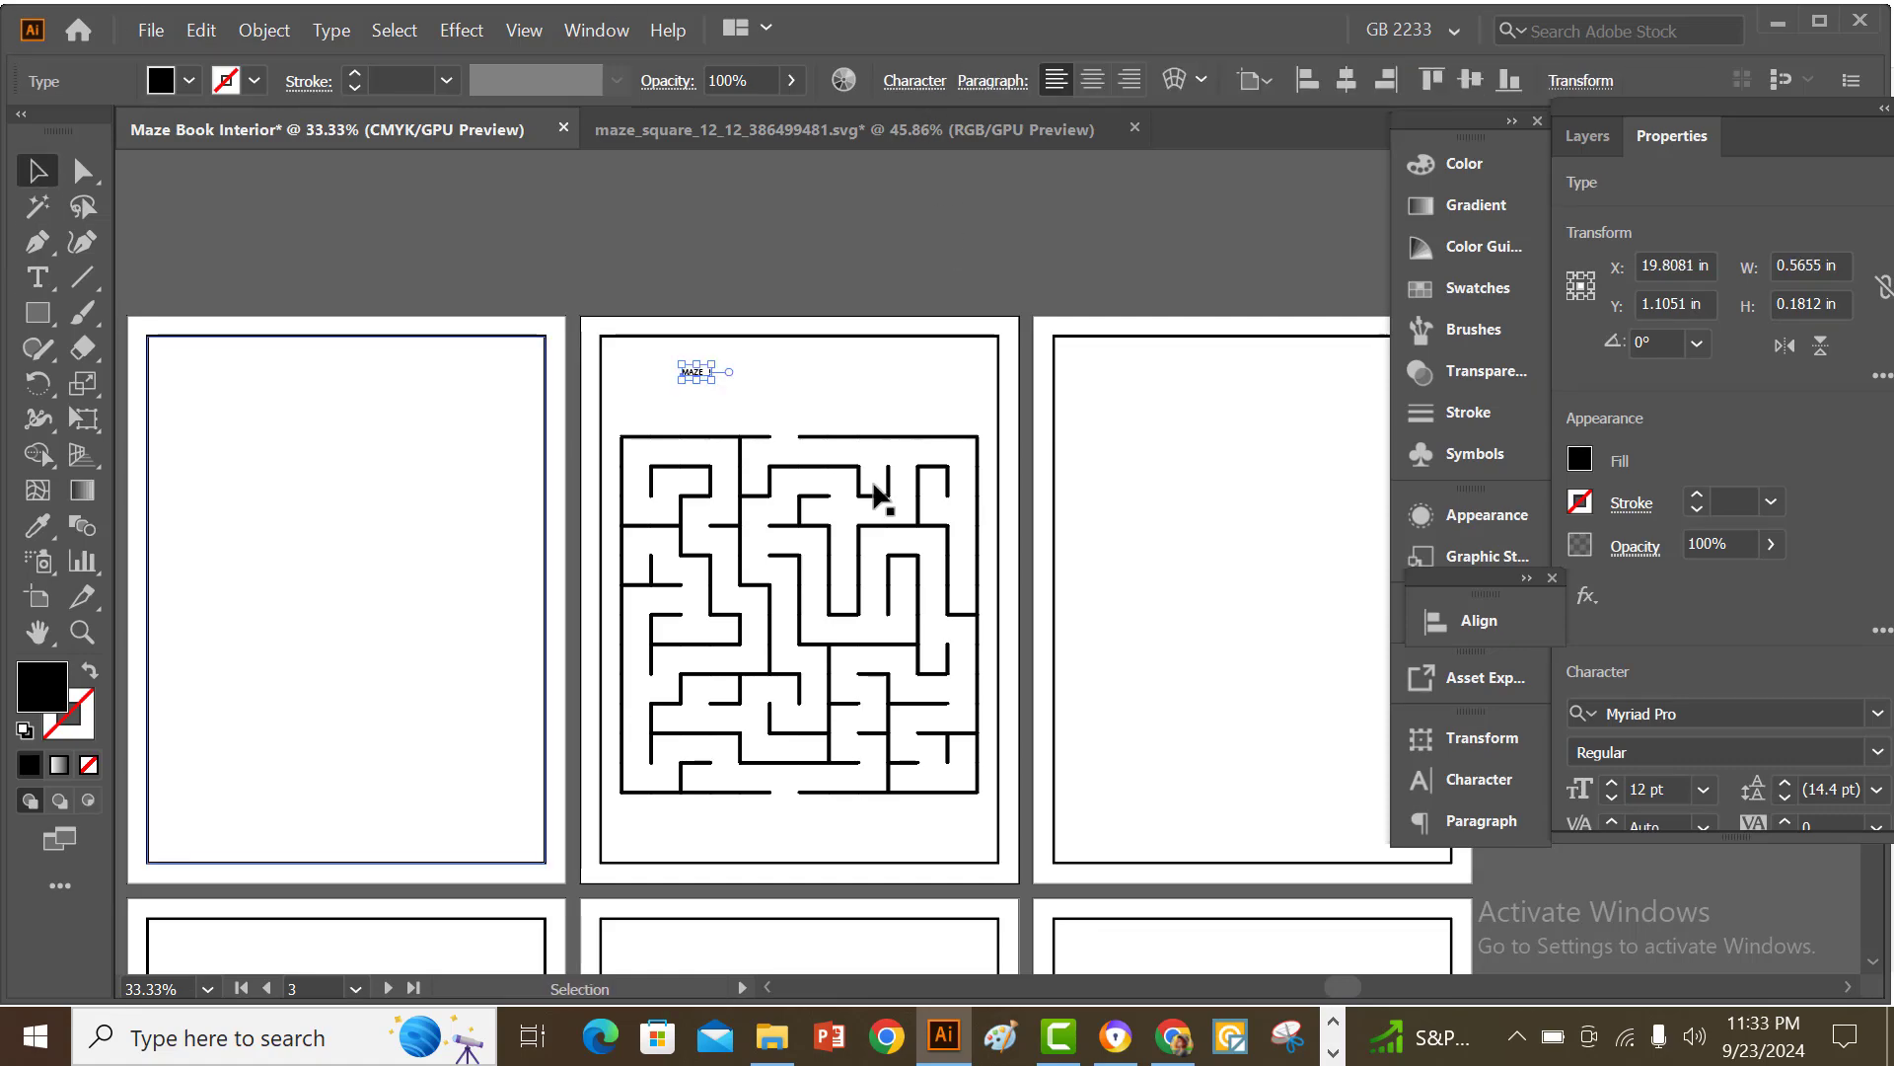
pyautogui.moveTo(721, 386); pyautogui.dragTo(766, 402)
# - Edit the title above the maze to read "MAZE -1"
pyautogui.doubleClick(766, 395)
pyautogui.tripleClick(765, 394)
pyautogui.click(775, 385)
pyautogui.press('BackSpace')
pyautogui.write('-')
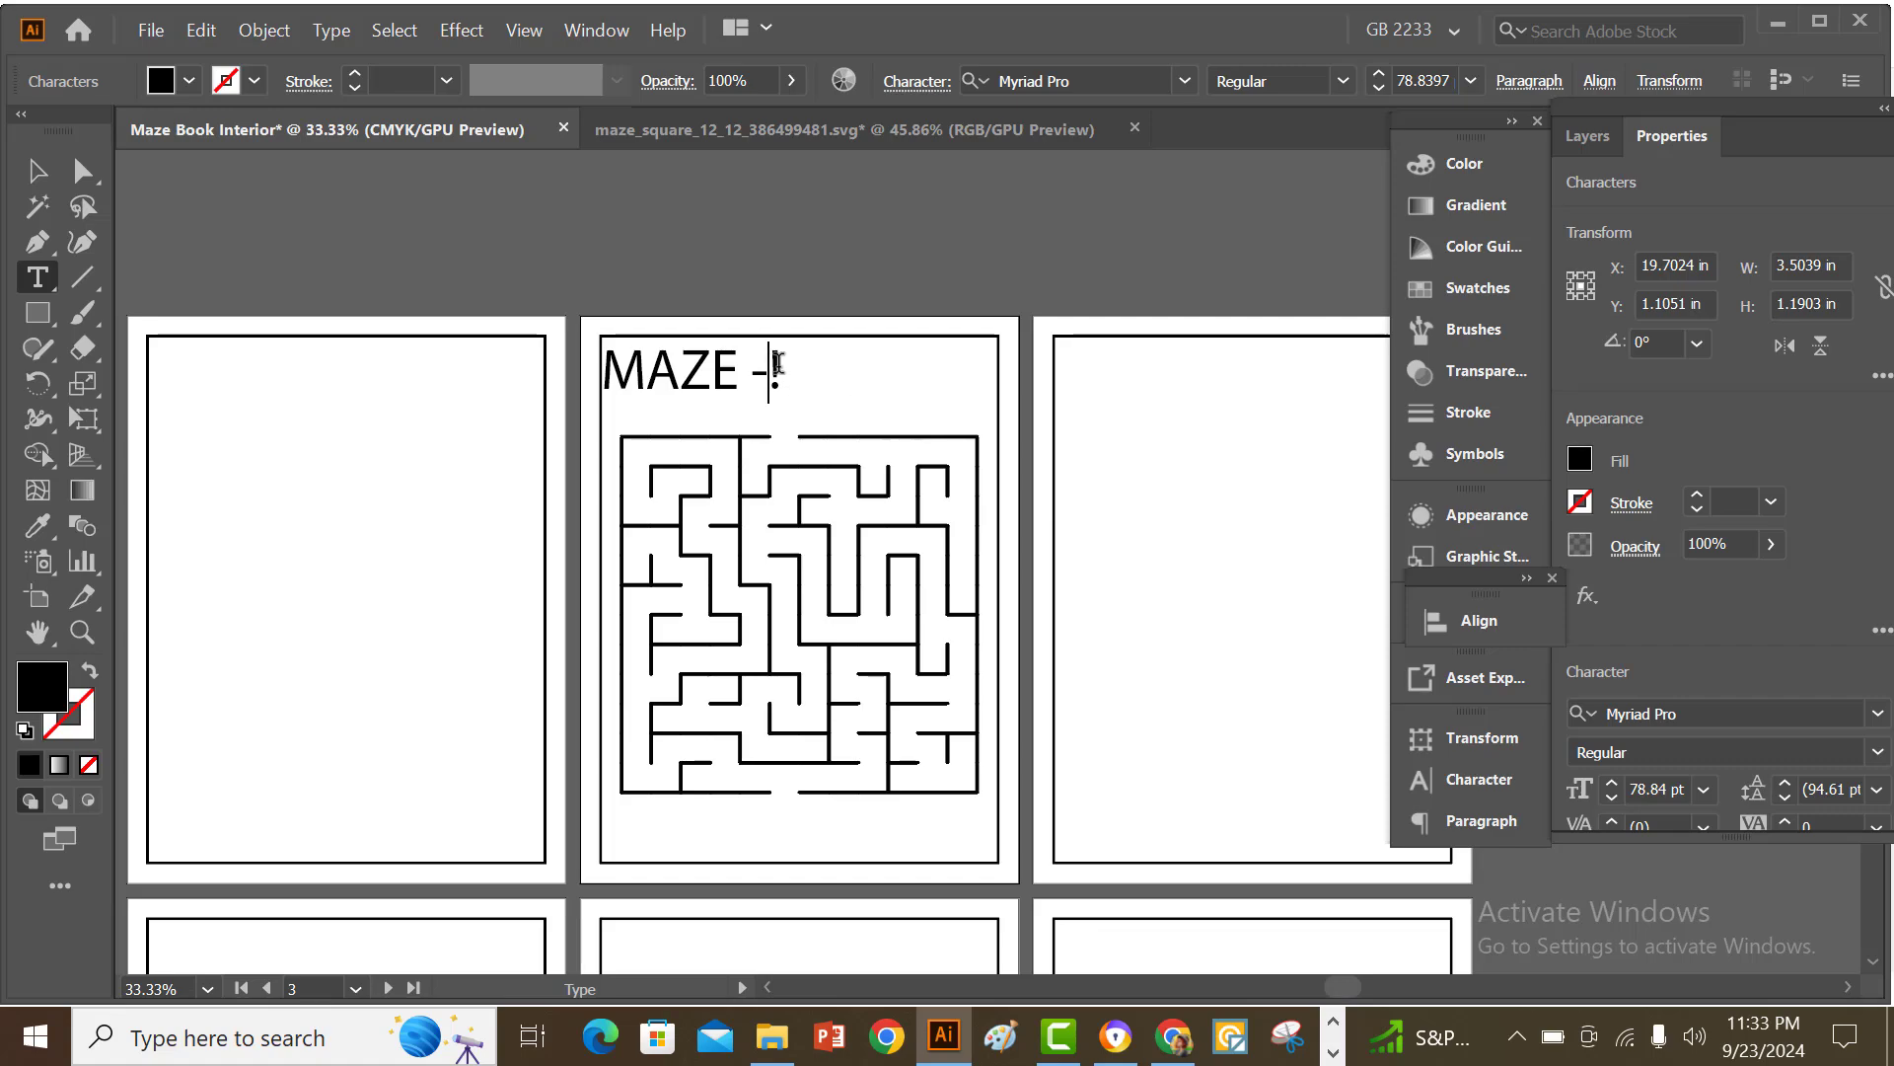
pyautogui.doubleClick(776, 371)
pyautogui.write('1')
pyautogui.click(38, 174)
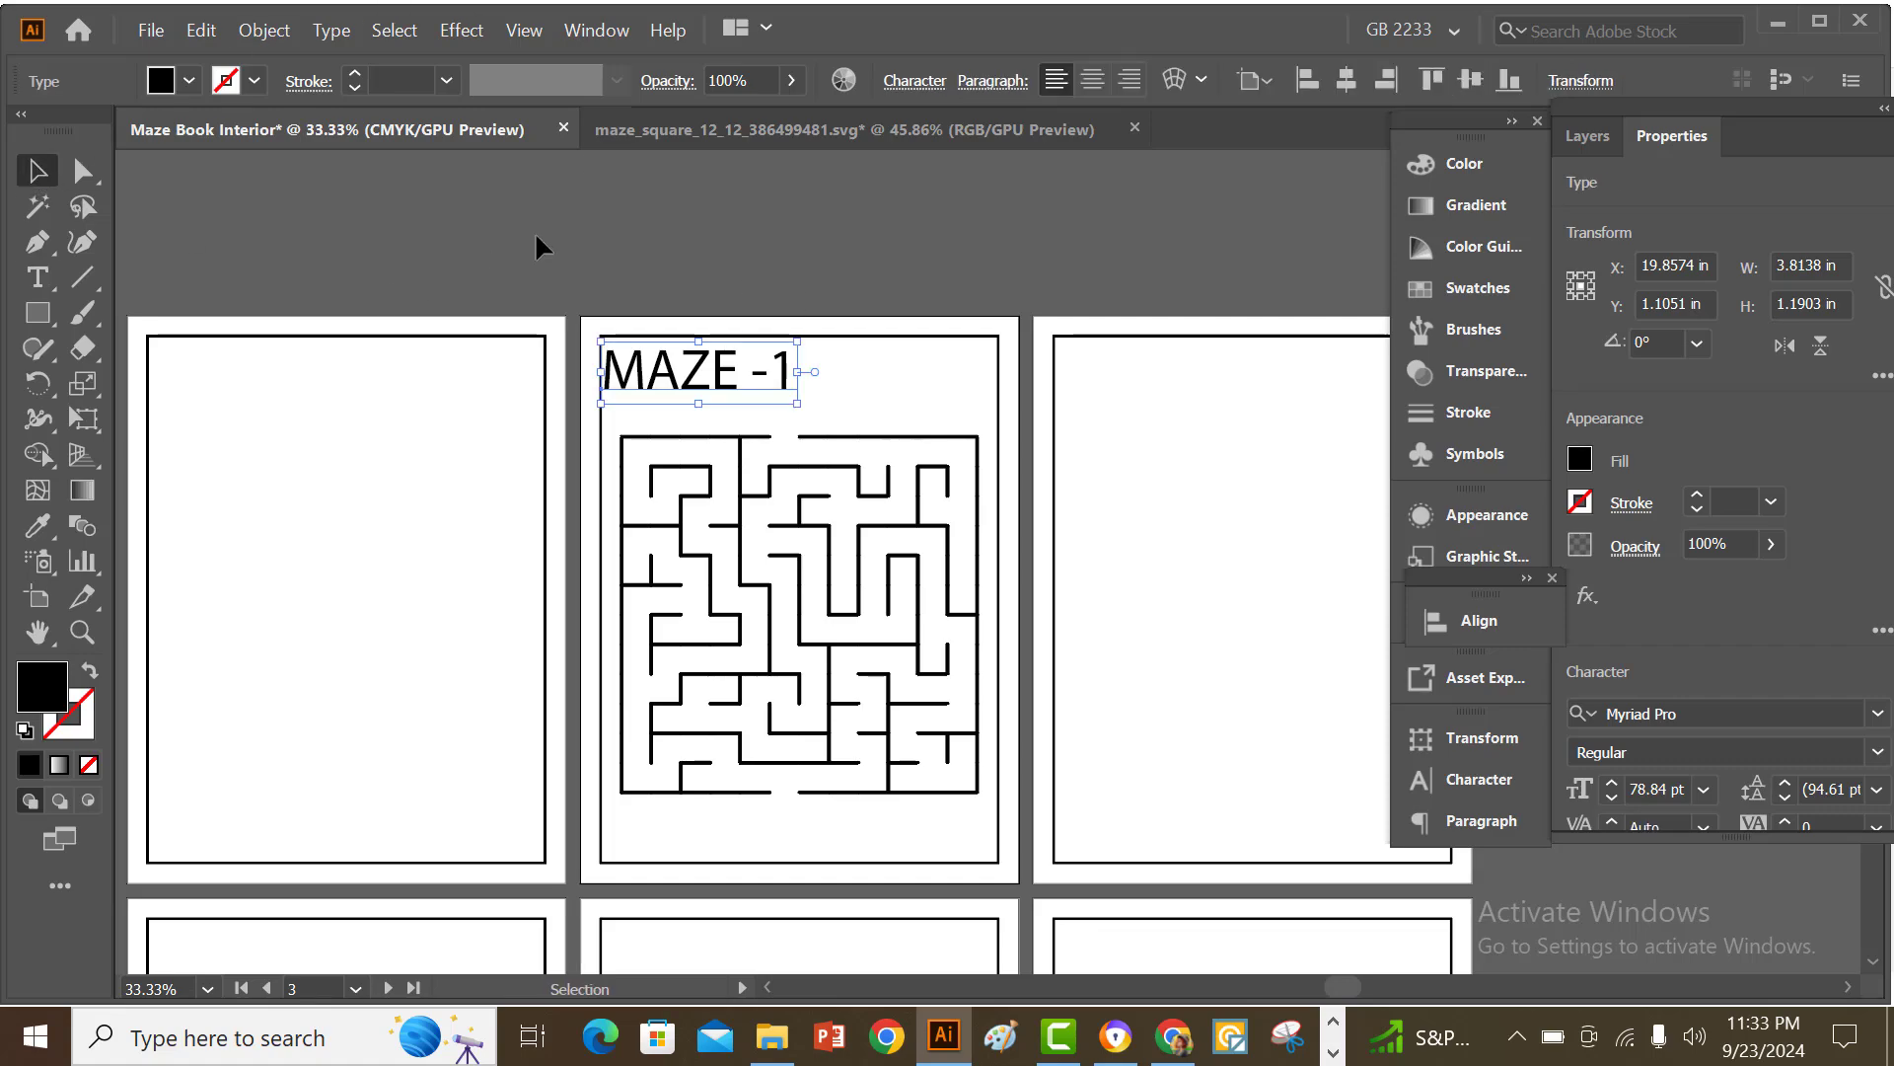
# - Center the "MAZE -1" title horizontally on the third artboard
pyautogui.click(770, 233)
pyautogui.click(735, 399)
pyautogui.click(1490, 619)
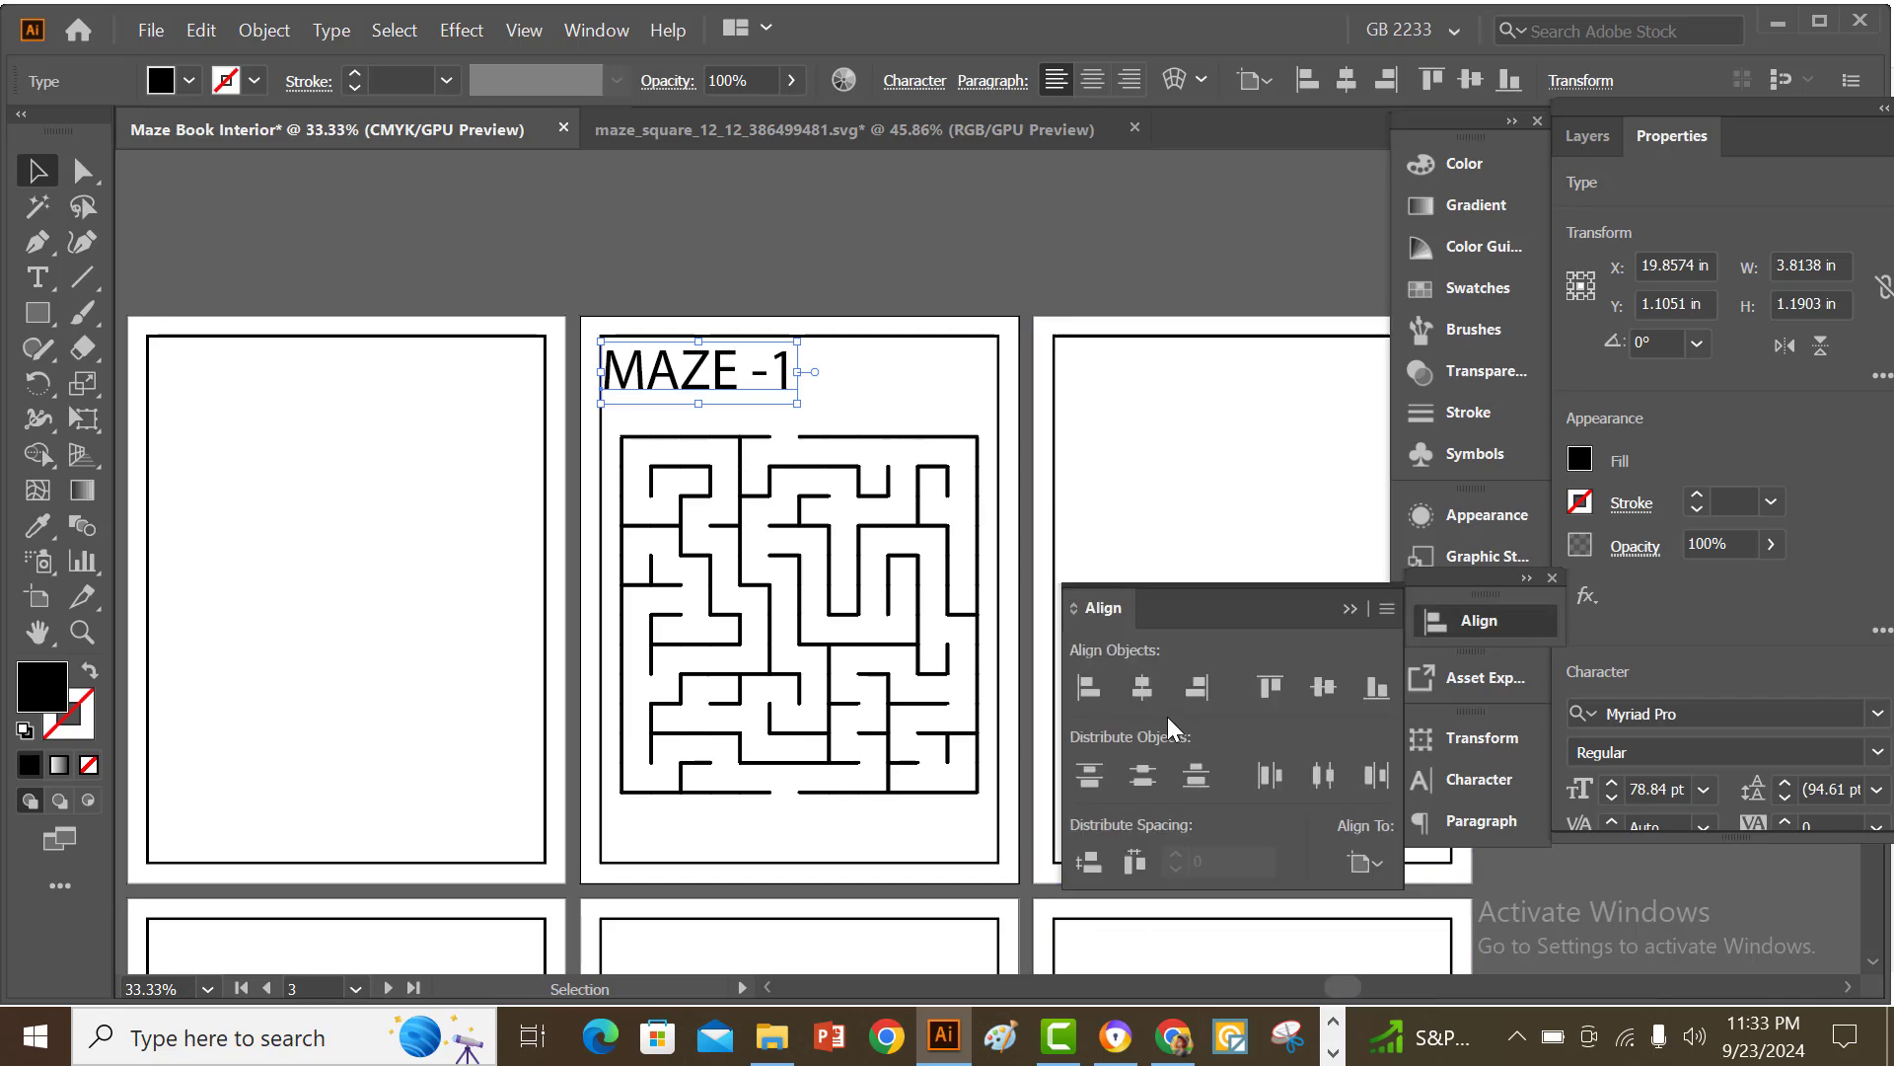
pyautogui.click(1140, 687)
pyautogui.click(1350, 609)
pyautogui.click(979, 276)
# - Change the "MAZE -1" title's font to Montserrat Bold
pyautogui.scroll(-1, 984, 299)
pyautogui.scroll(2, 1016, 431)
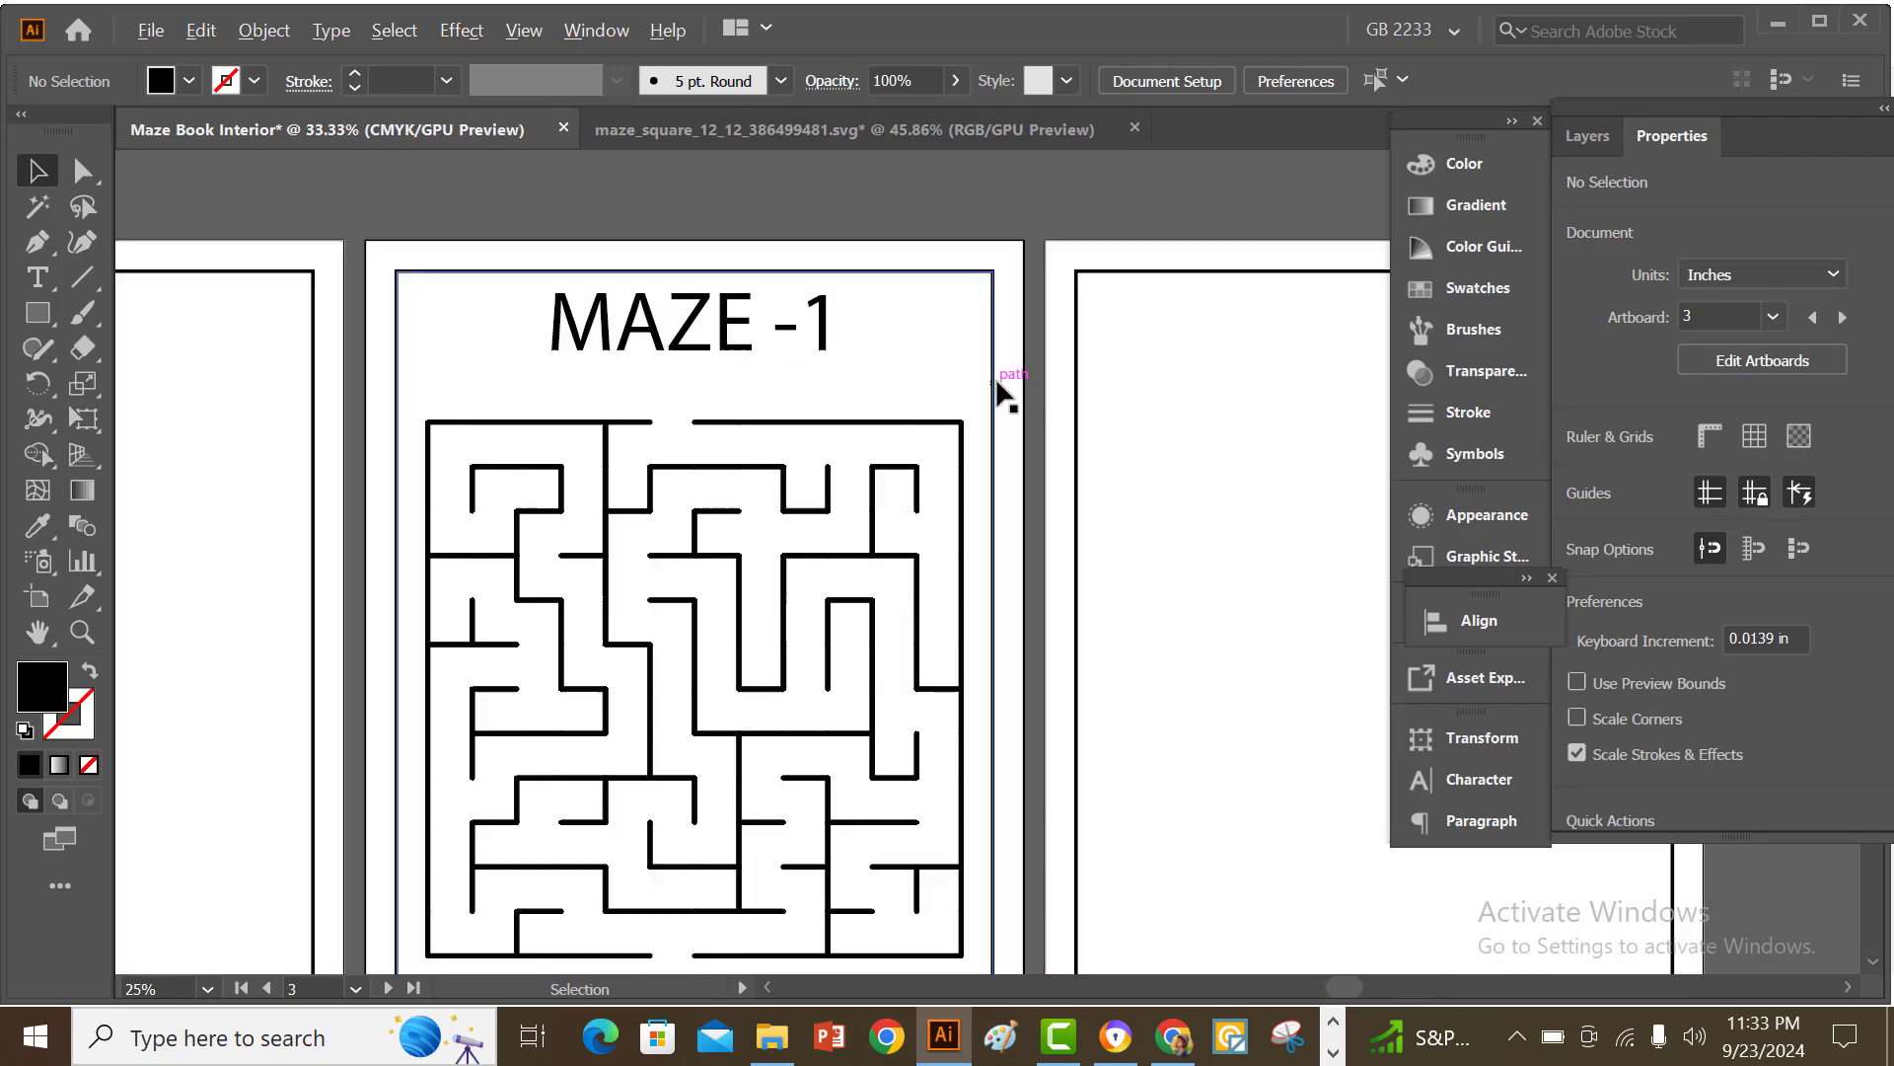
pyautogui.click(730, 326)
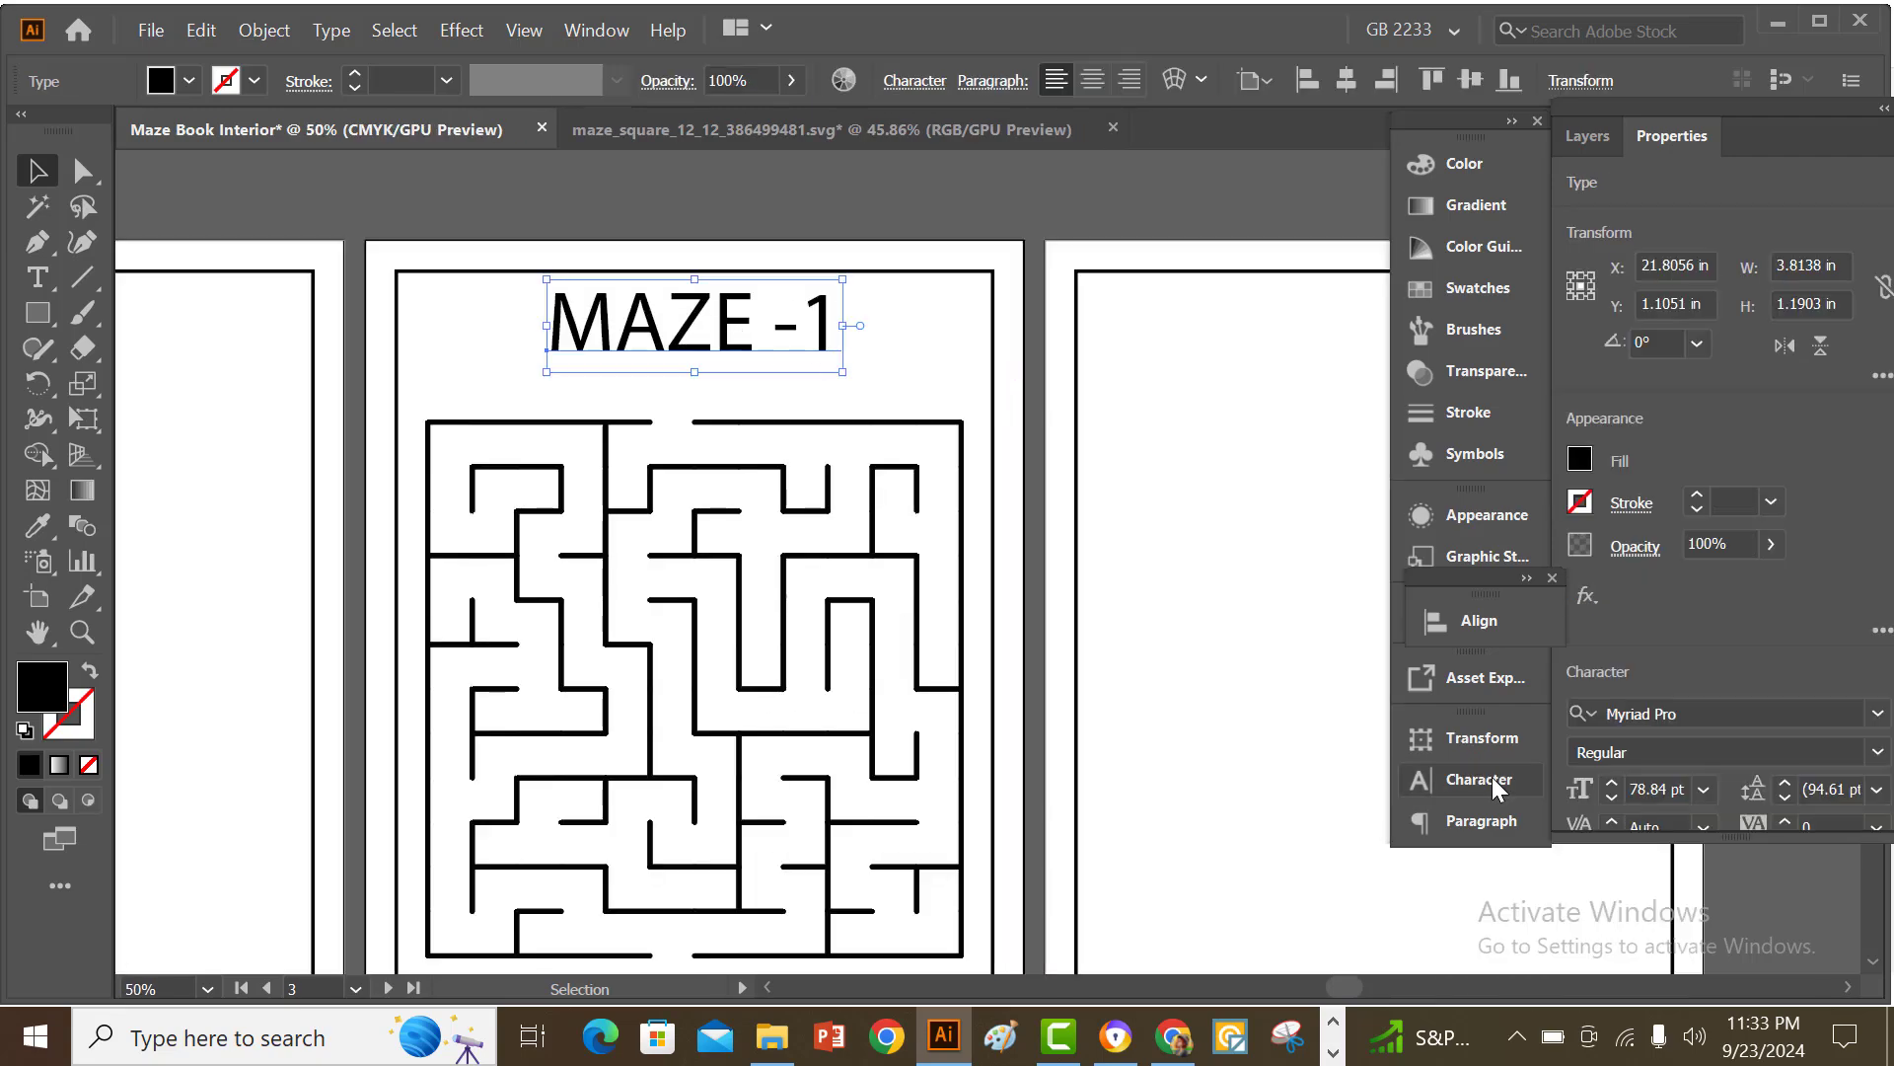
pyautogui.click(1461, 779)
pyautogui.click(1194, 669)
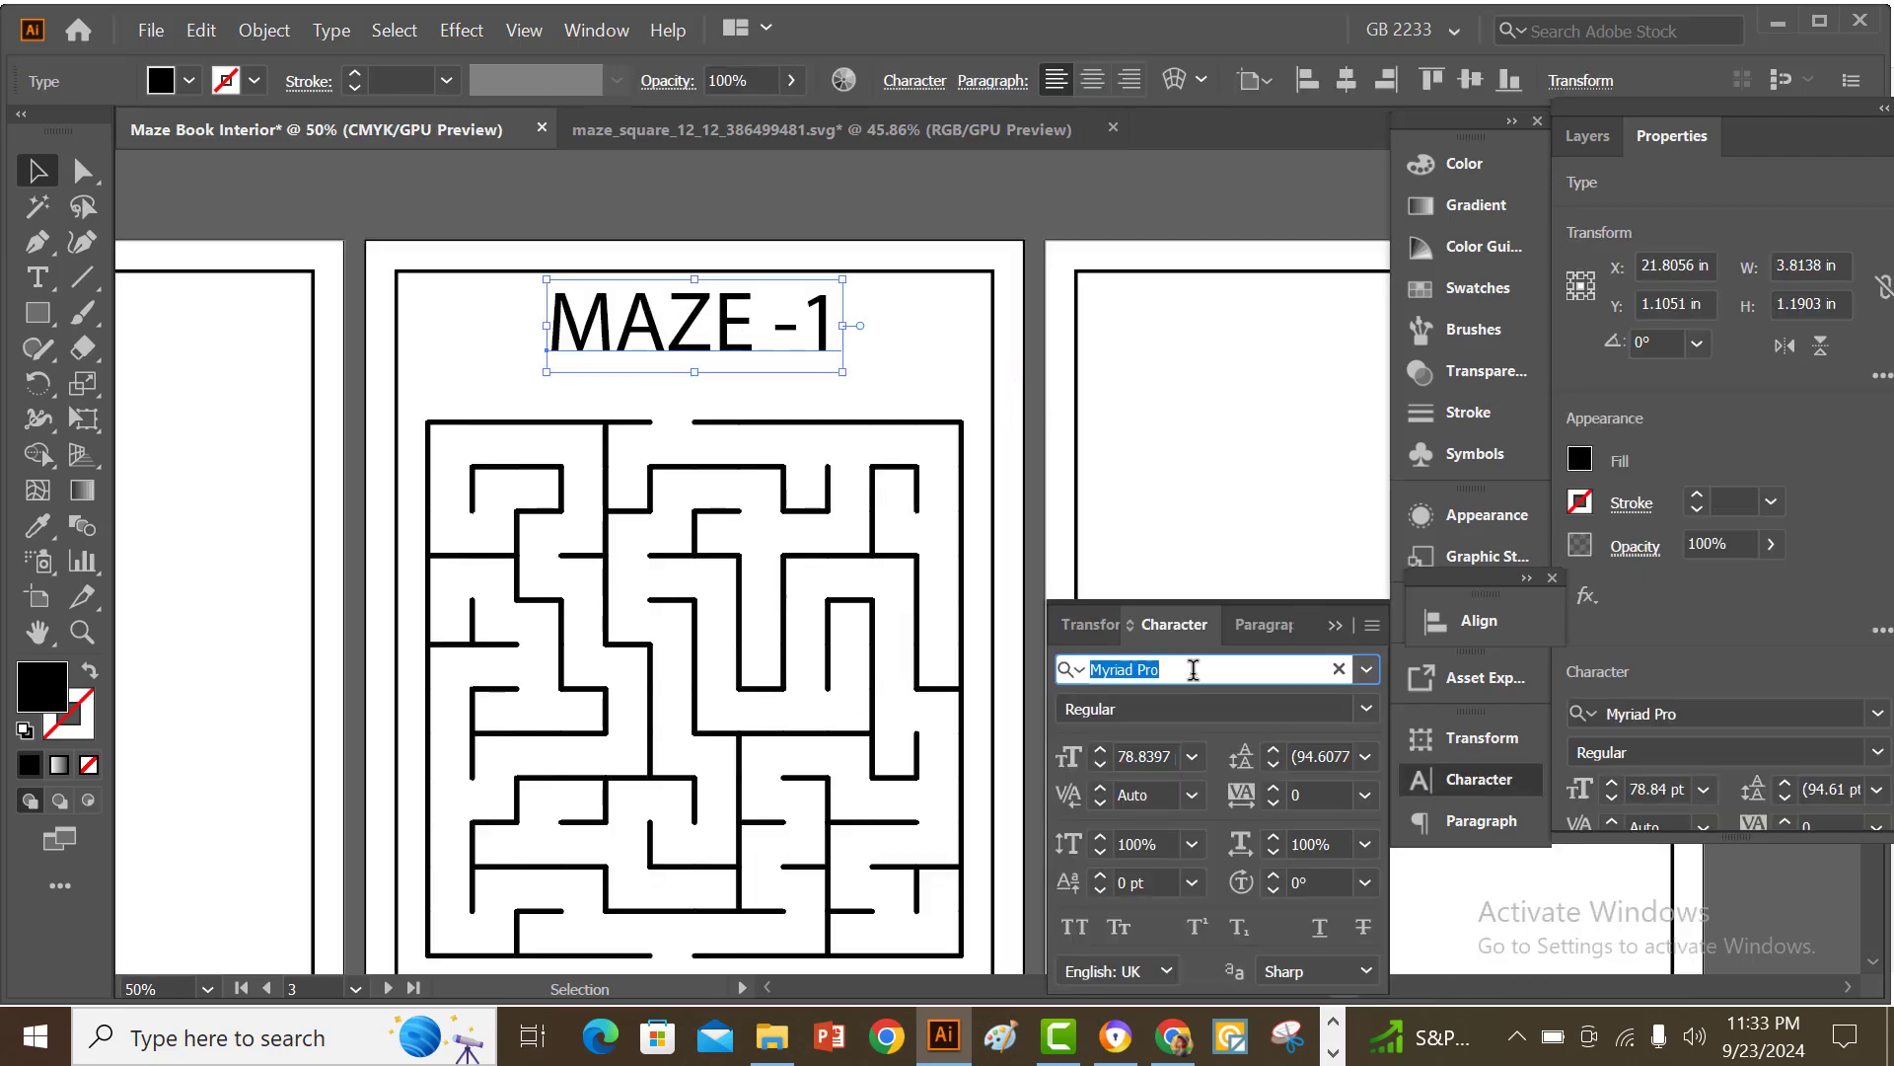
pyautogui.write('mont')
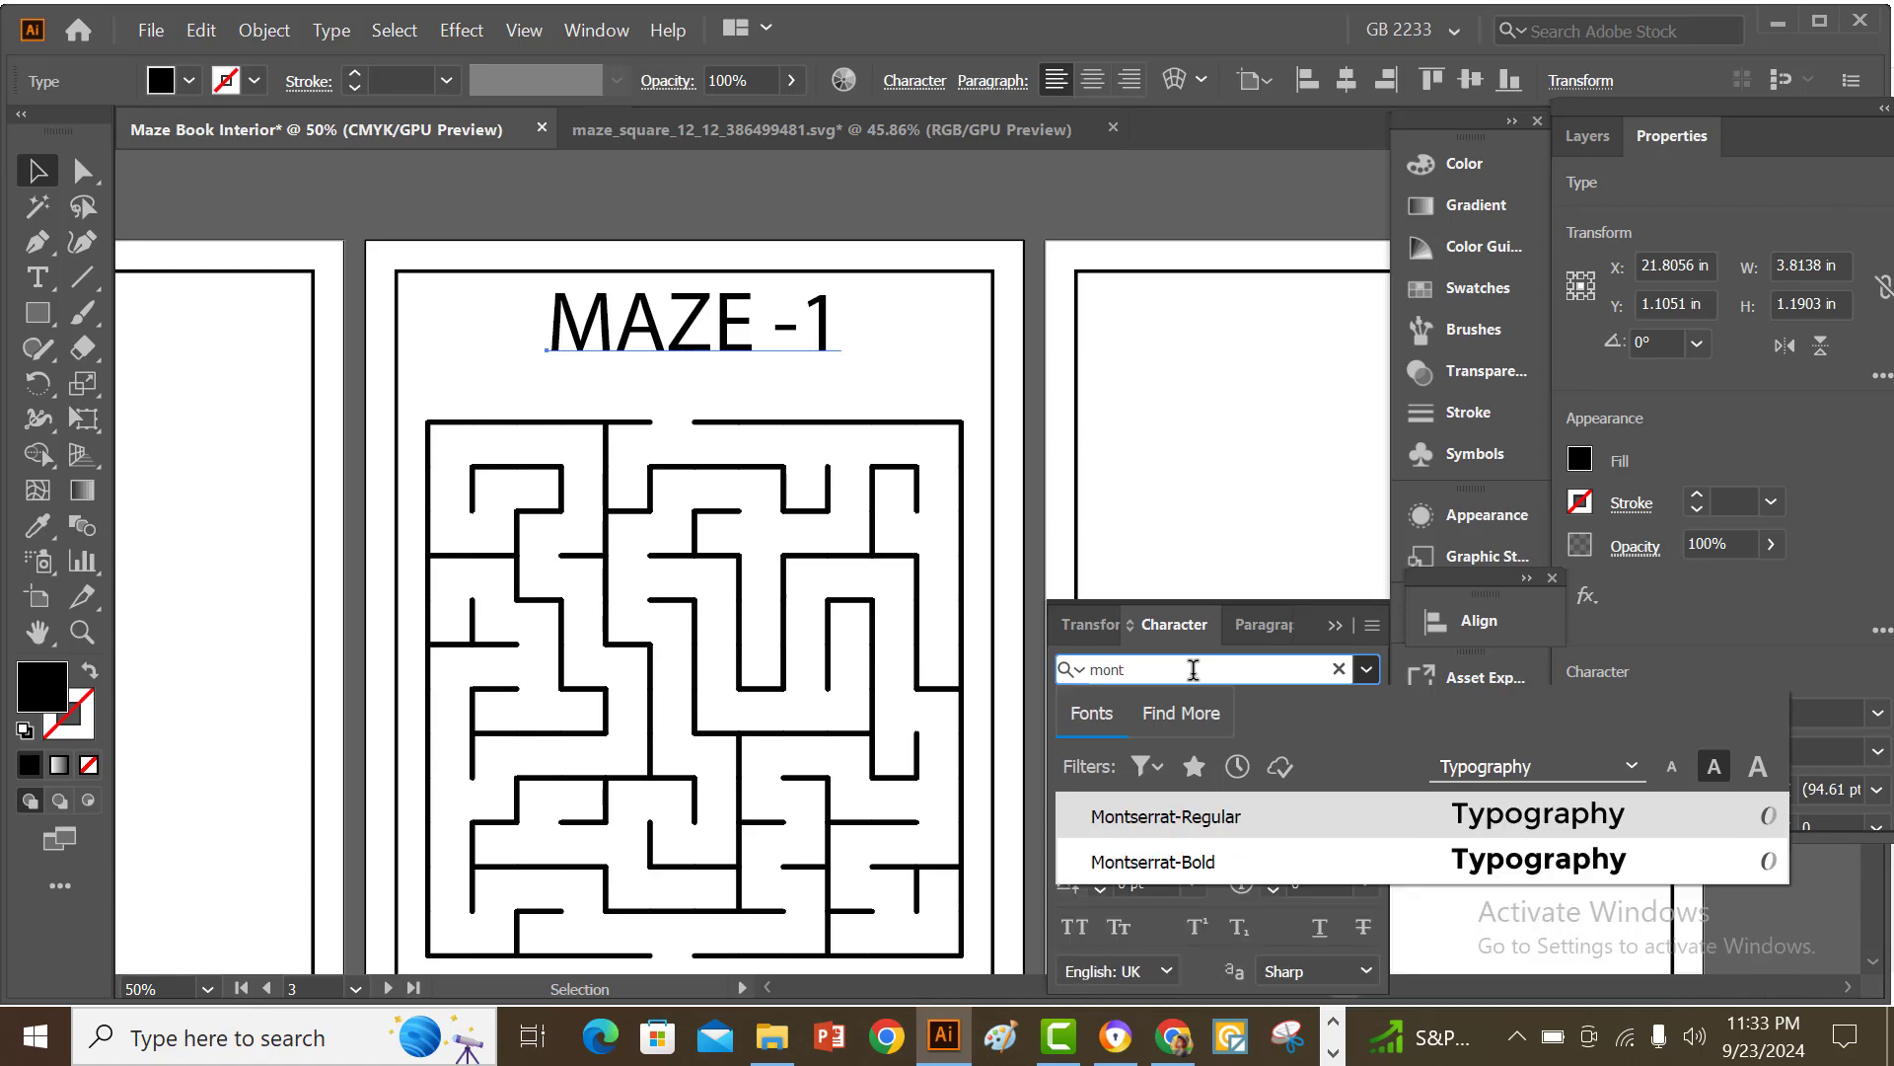
pyautogui.click(1192, 867)
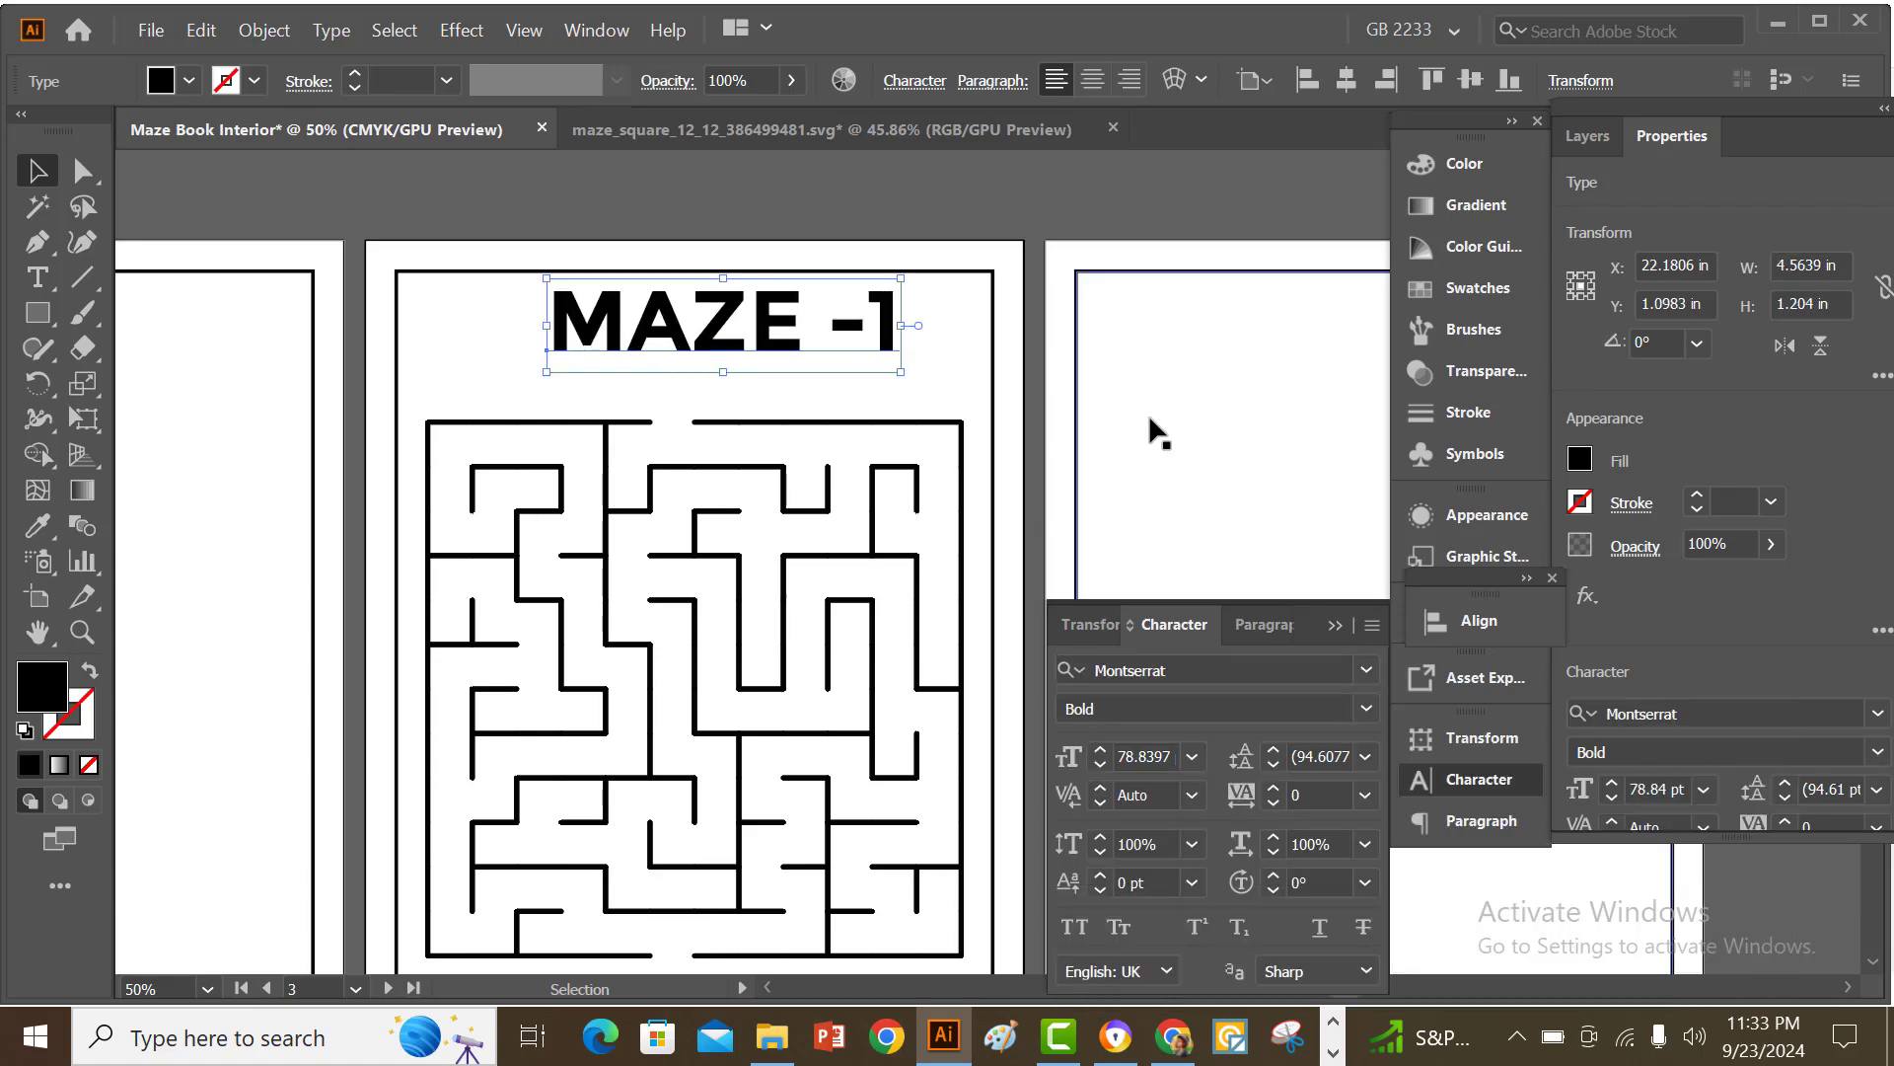
pyautogui.click(1335, 626)
pyautogui.click(975, 200)
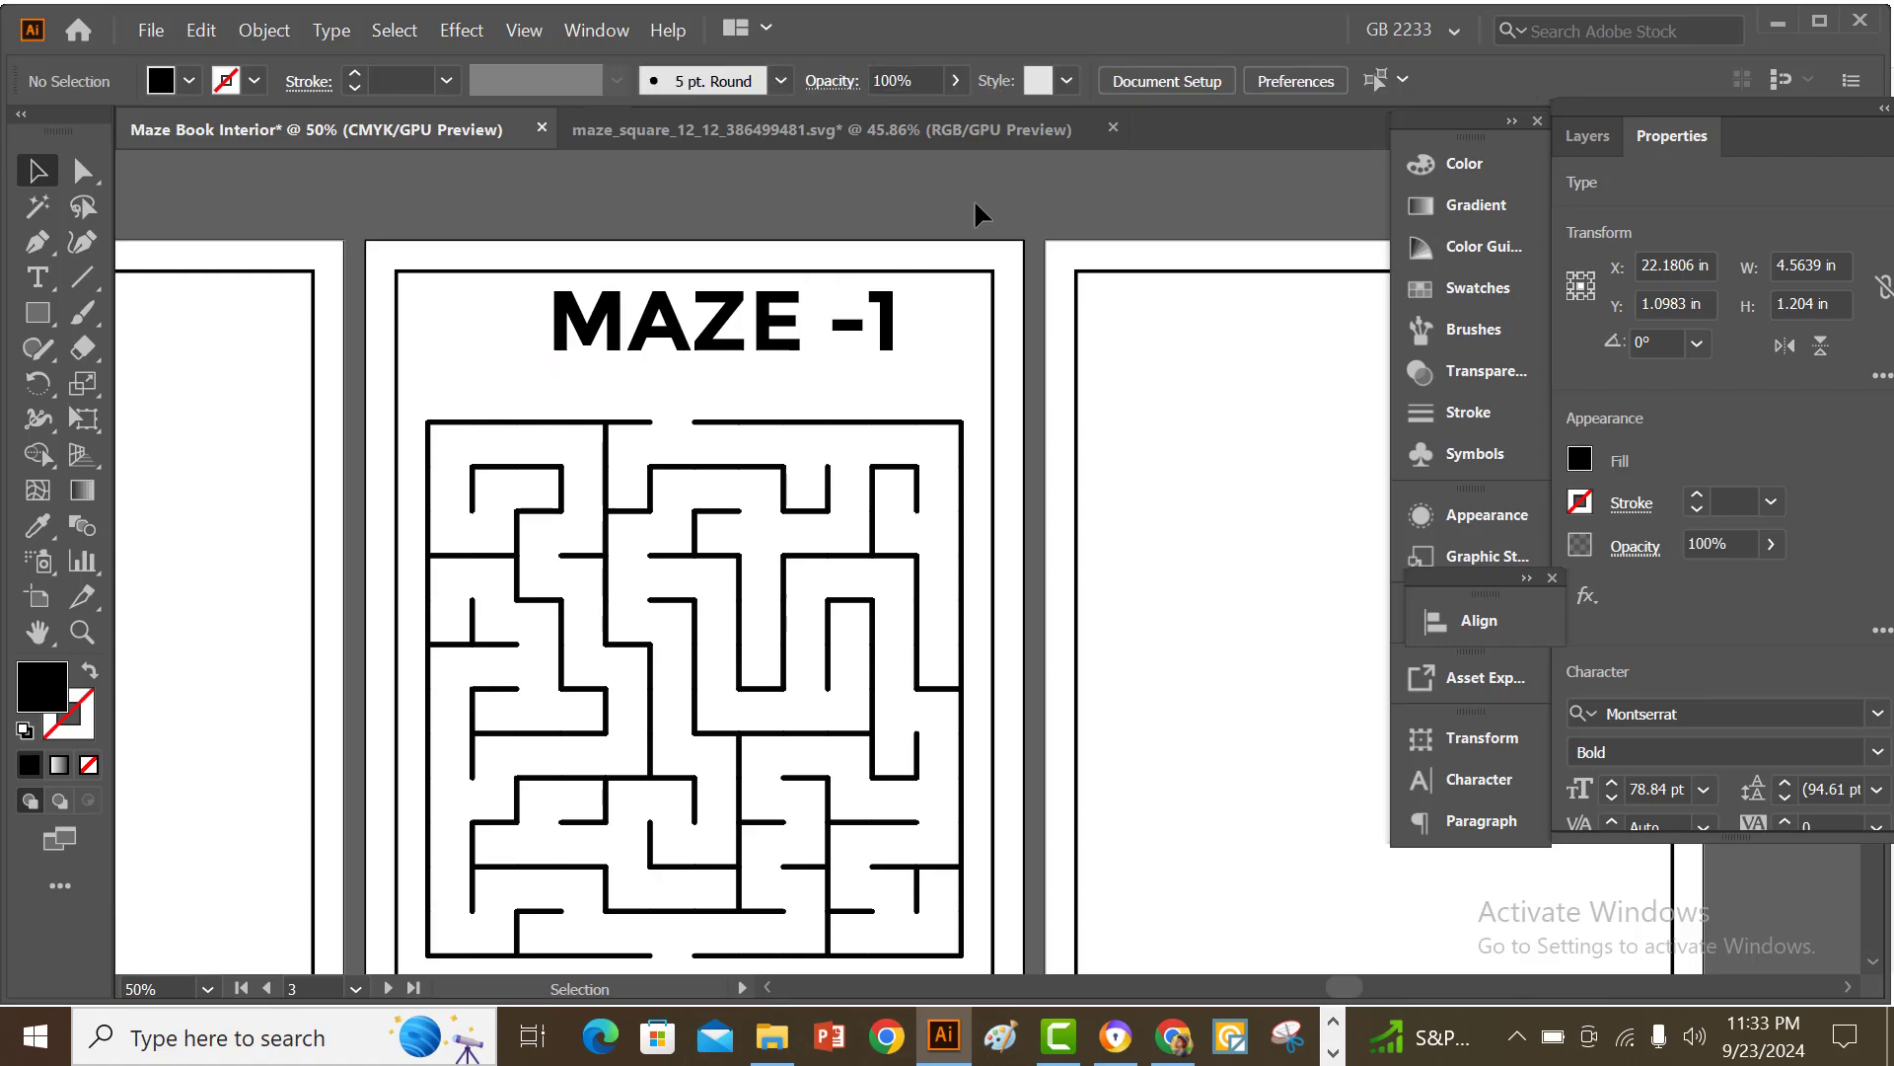
pyautogui.scroll(-2, 974, 199)
pyautogui.scroll(2, 947, 351)
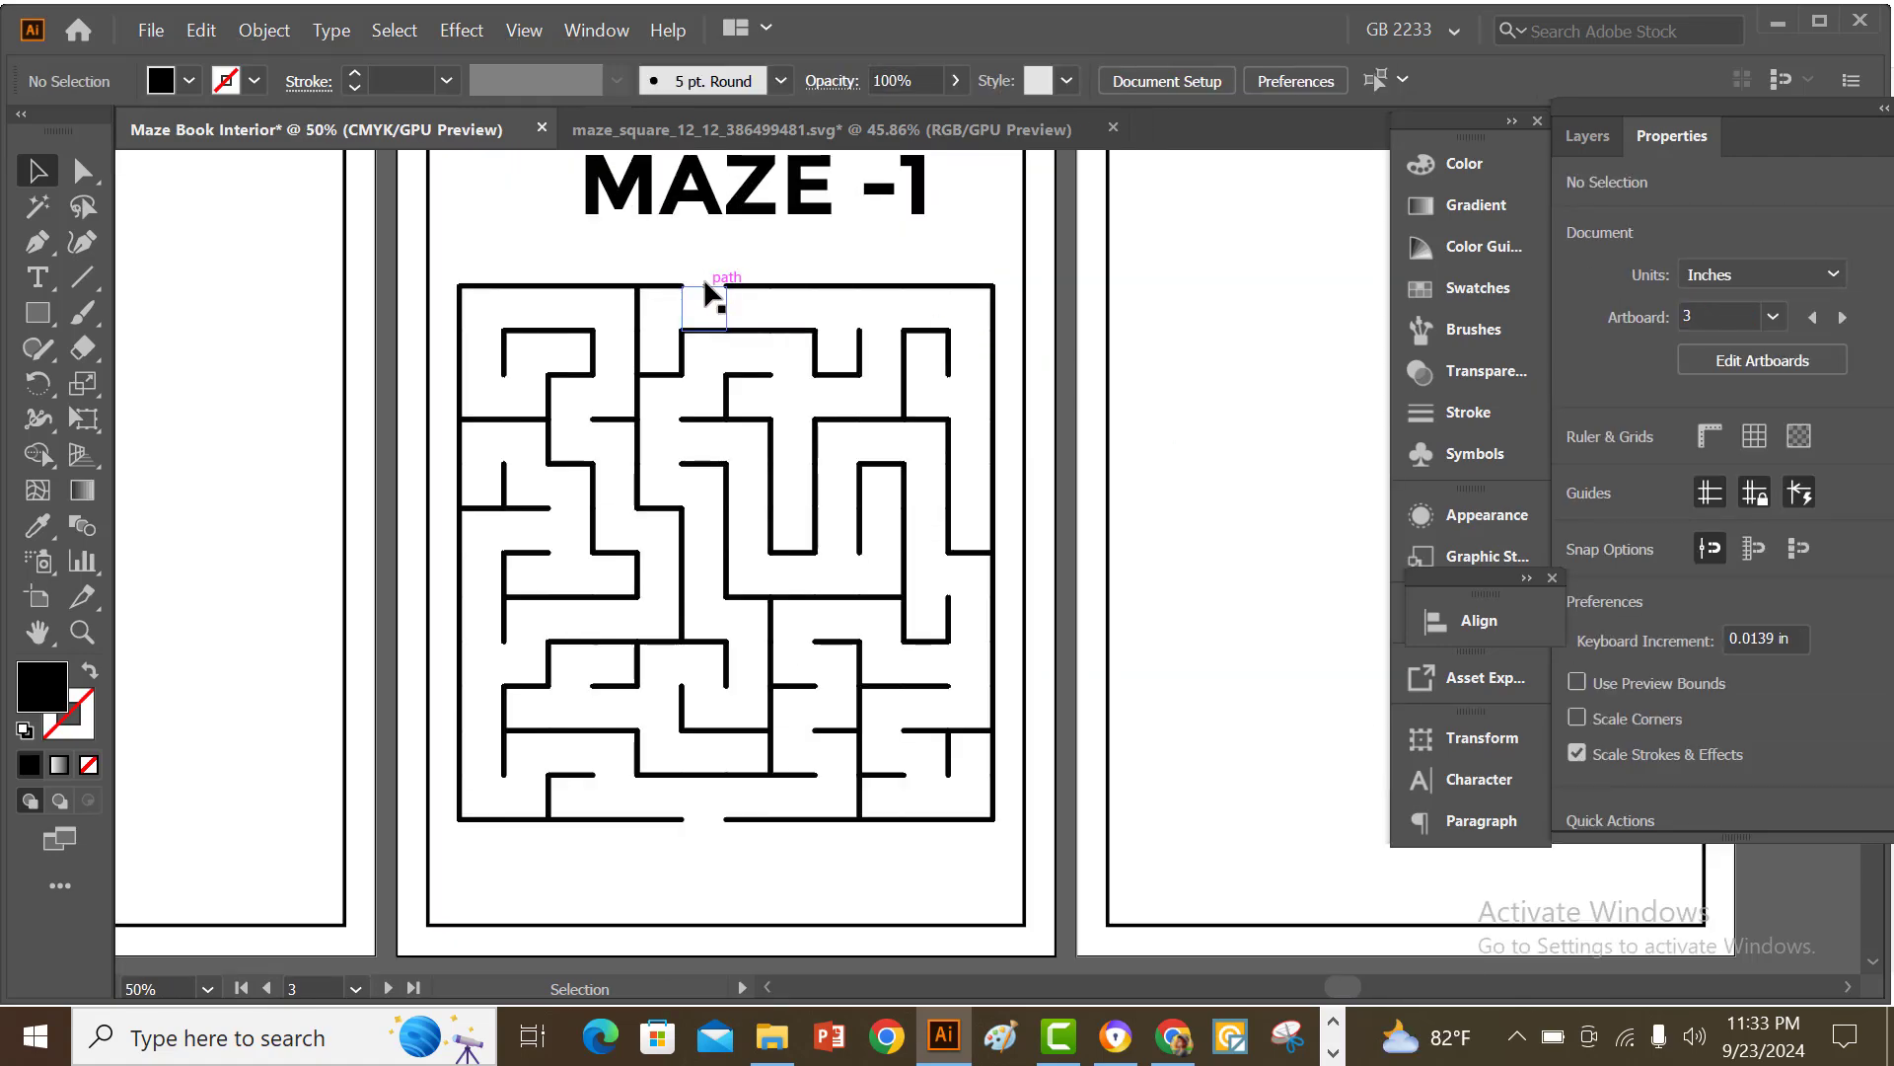
pyautogui.click(707, 288)
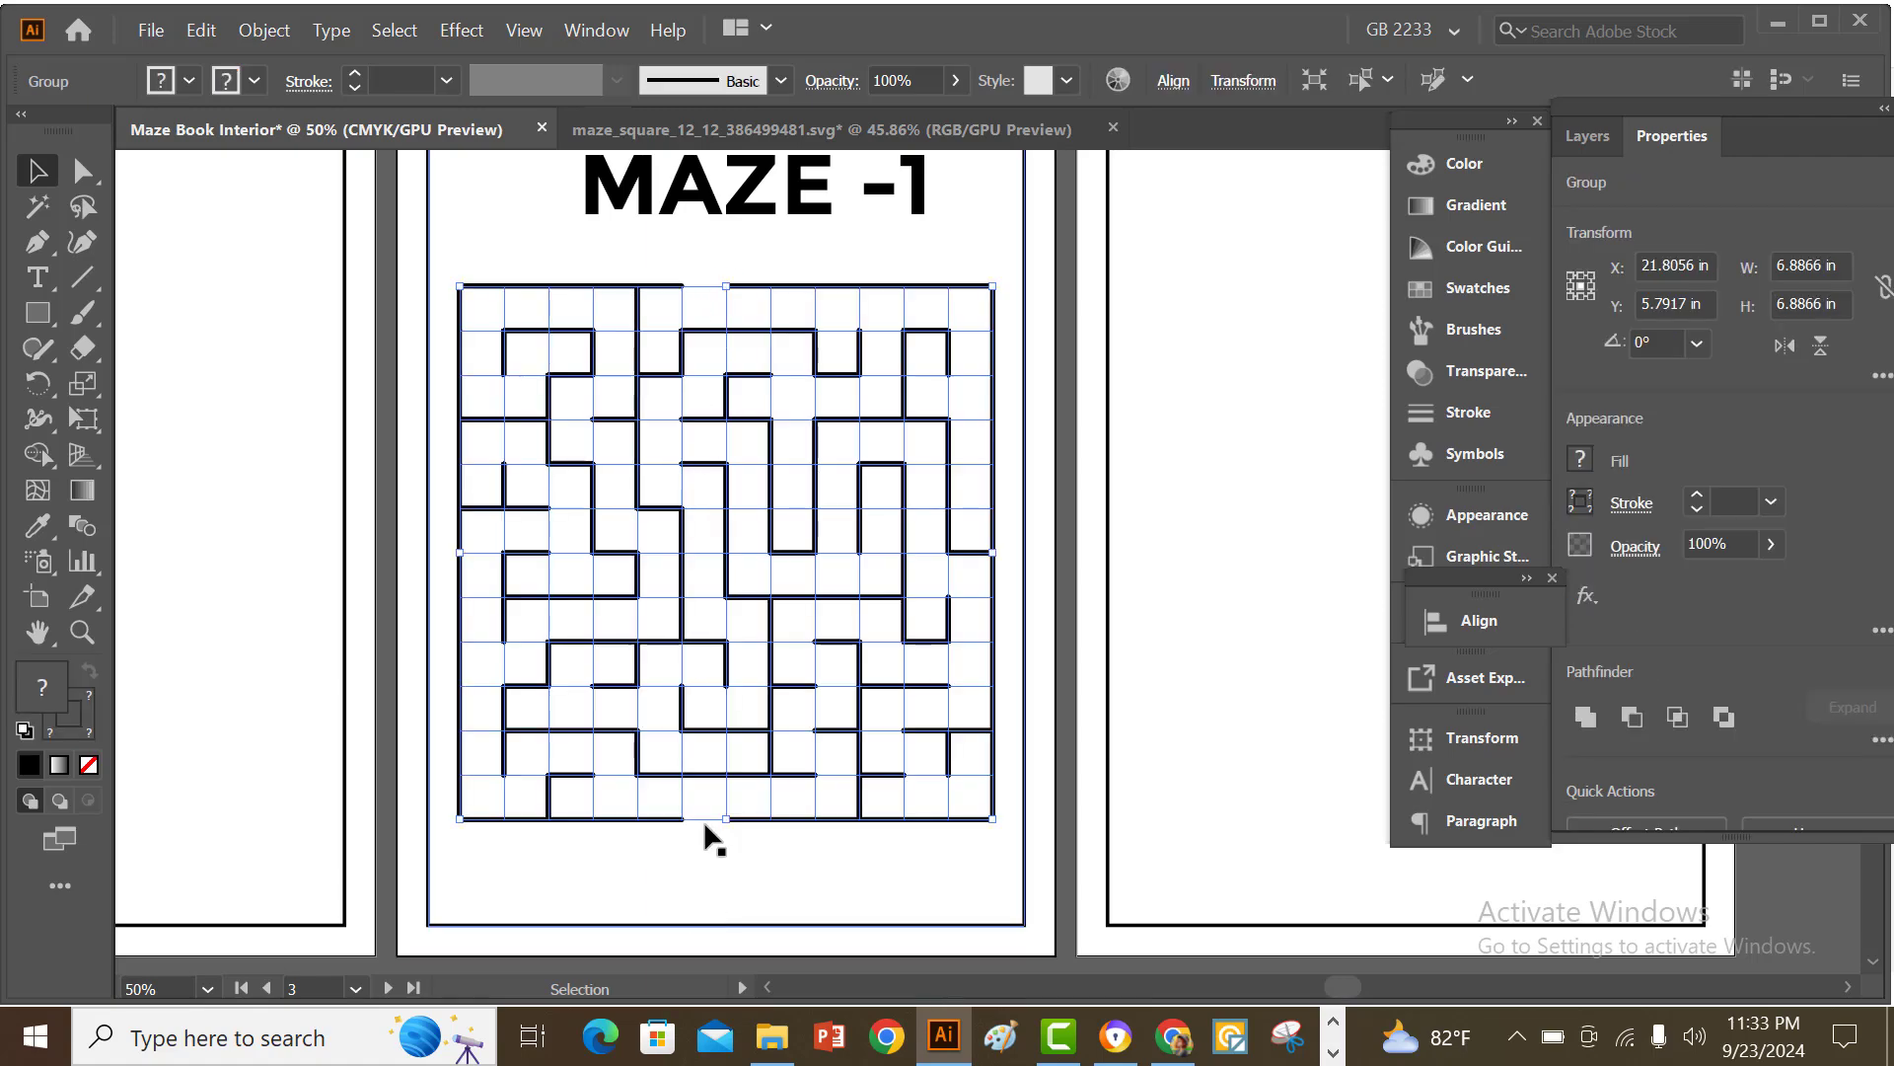
pyautogui.scroll(-1, 725, 811)
pyautogui.click(877, 391)
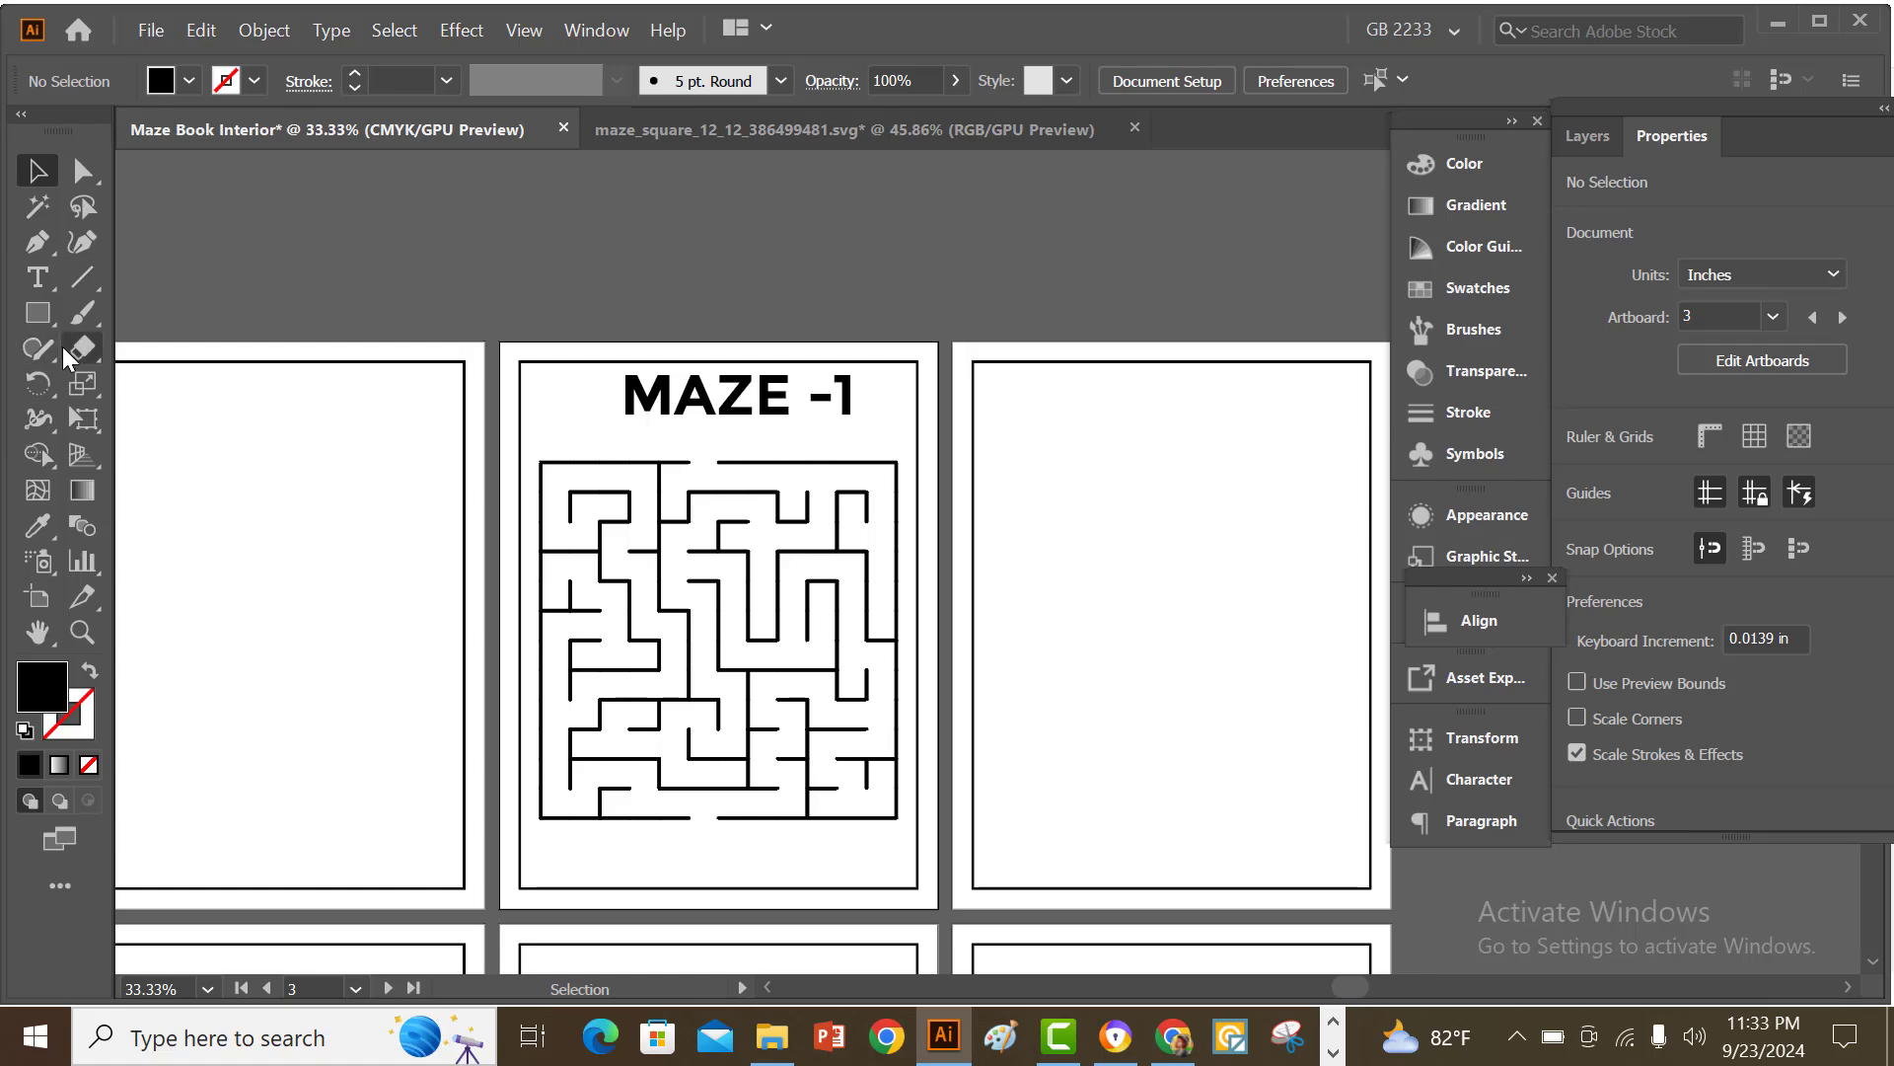
# - Draw a vertical line about 0.64 in long just above the opening in the square maze's upper edge
pyautogui.click(93, 281)
pyautogui.scroll(2, 549, 454)
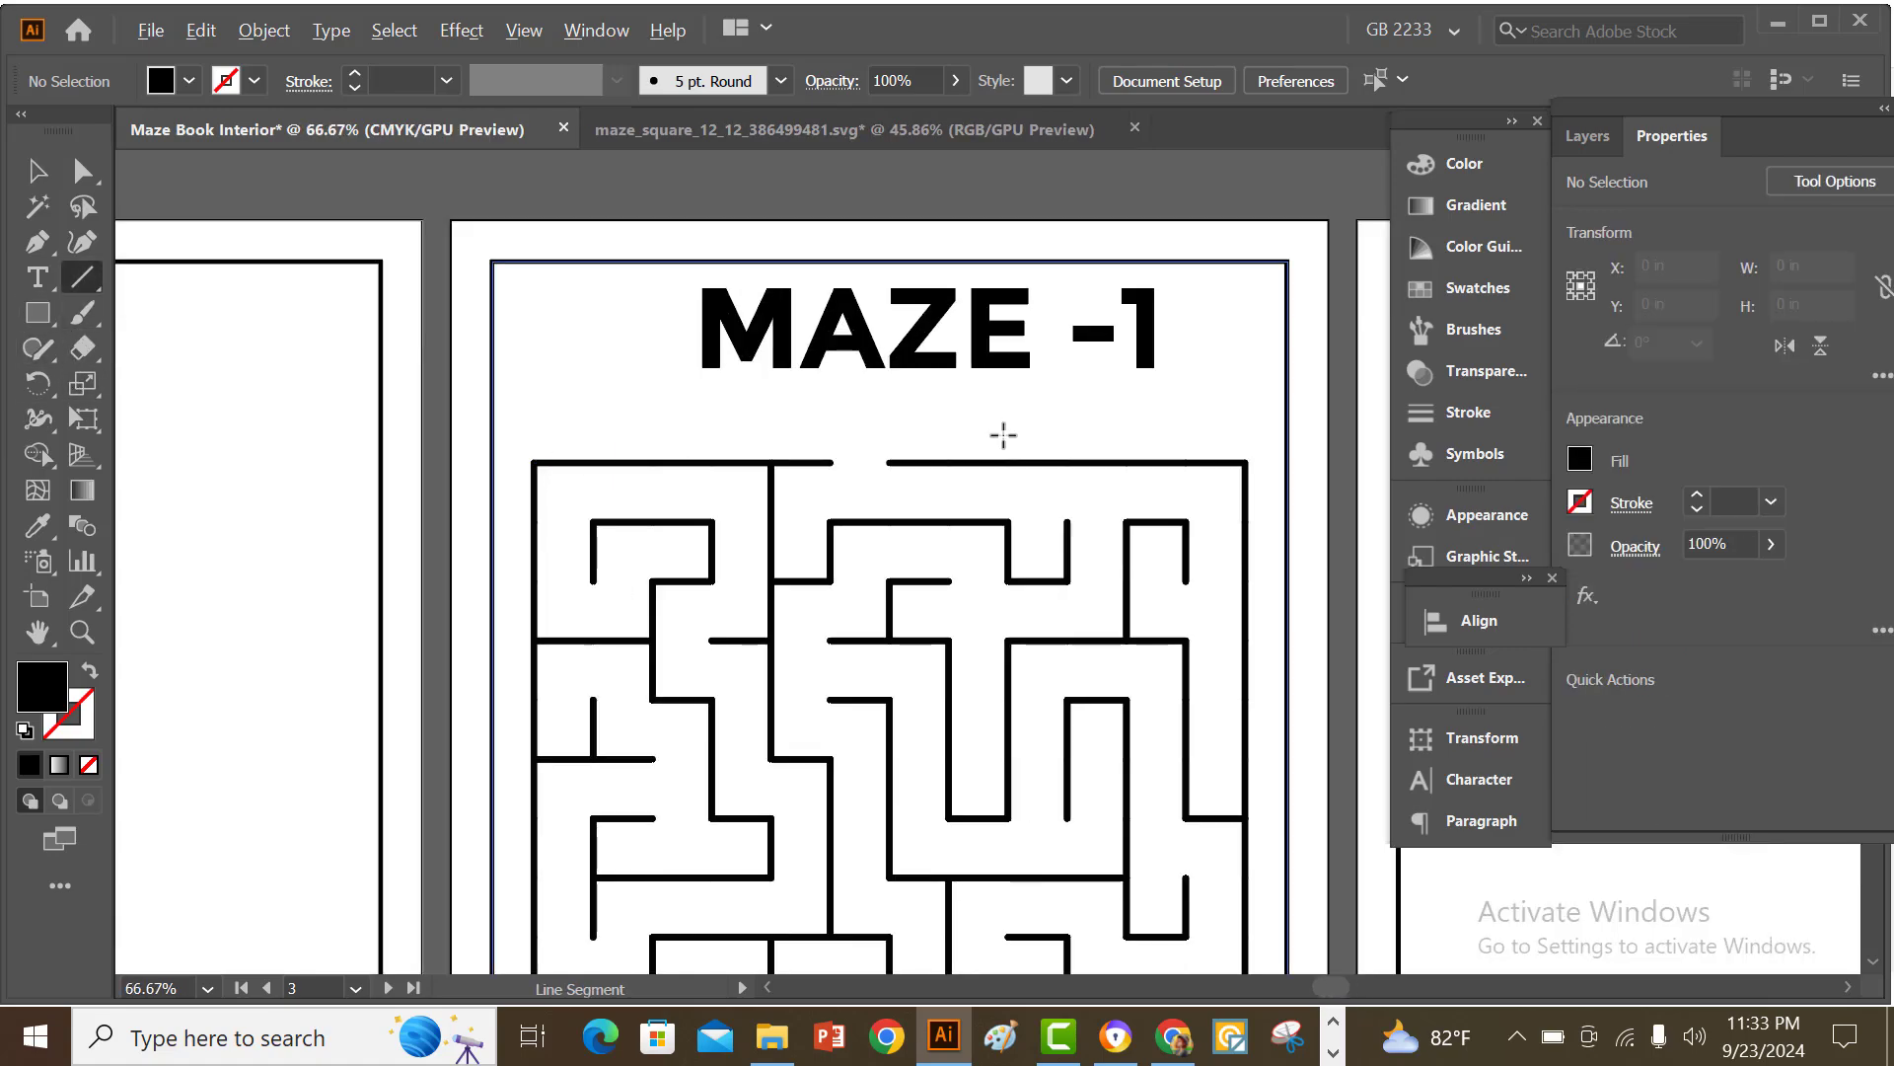
pyautogui.moveTo(861, 550)
pyautogui.mouseDown()
pyautogui.moveTo(861, 412)
pyautogui.moveTo(860, 471)
pyautogui.mouseUp()
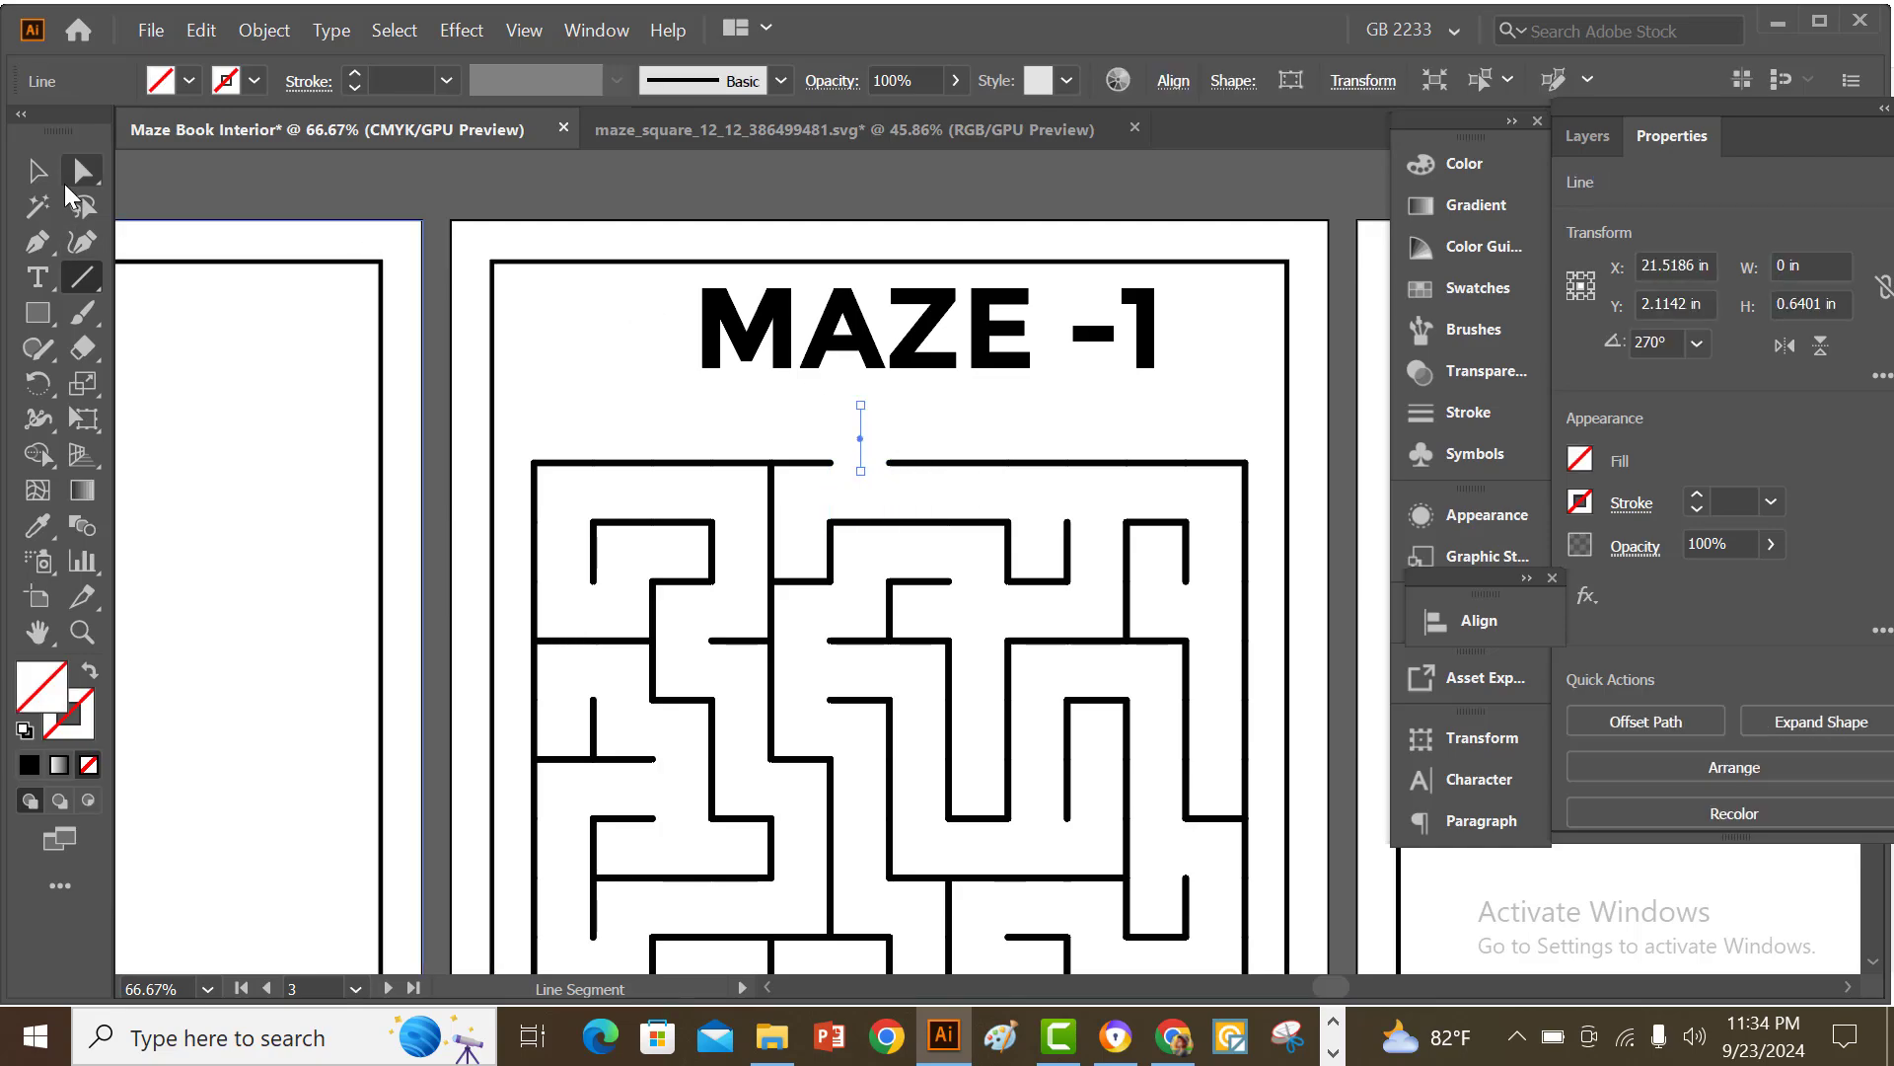
# - Give the short vertical line above the maze a black 10 pt stroke
pyautogui.click(1697, 496)
pyautogui.click(1697, 496)
pyautogui.click(1697, 497)
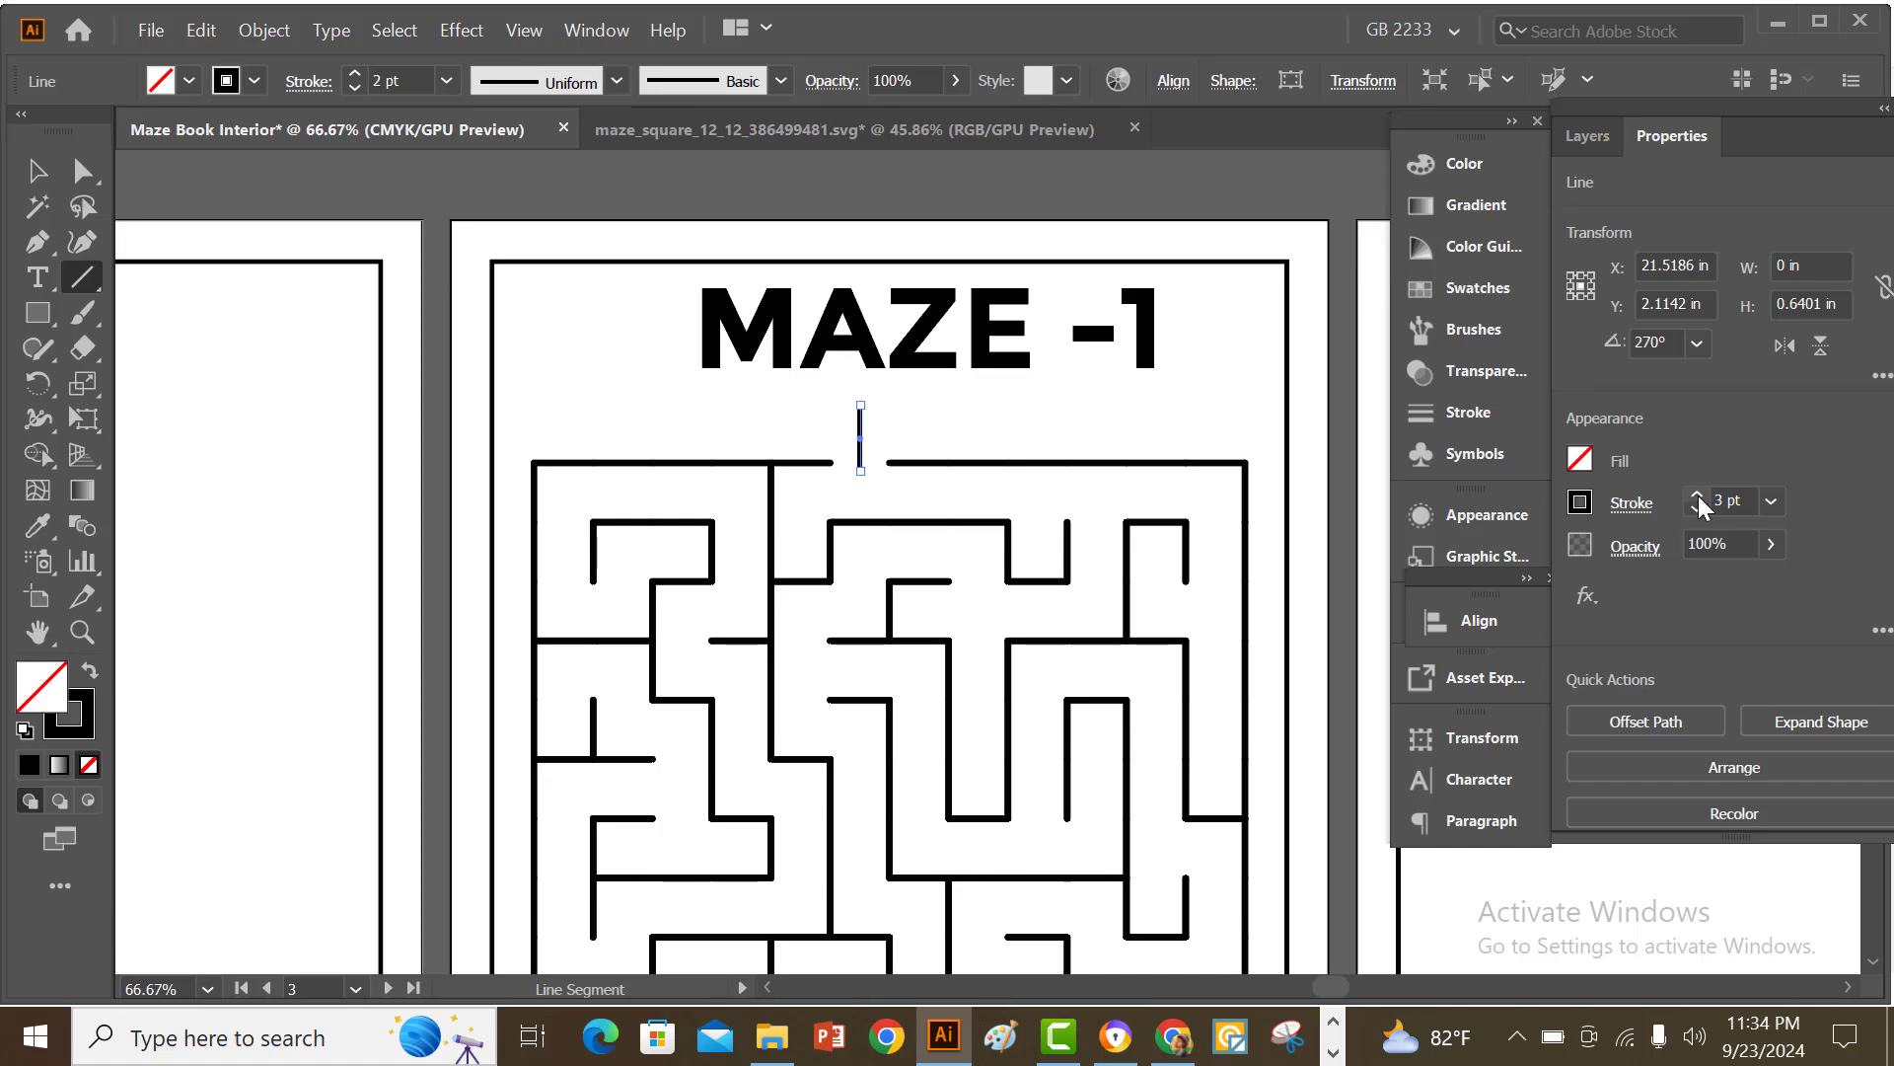
pyautogui.click(1697, 495)
pyautogui.click(1697, 495)
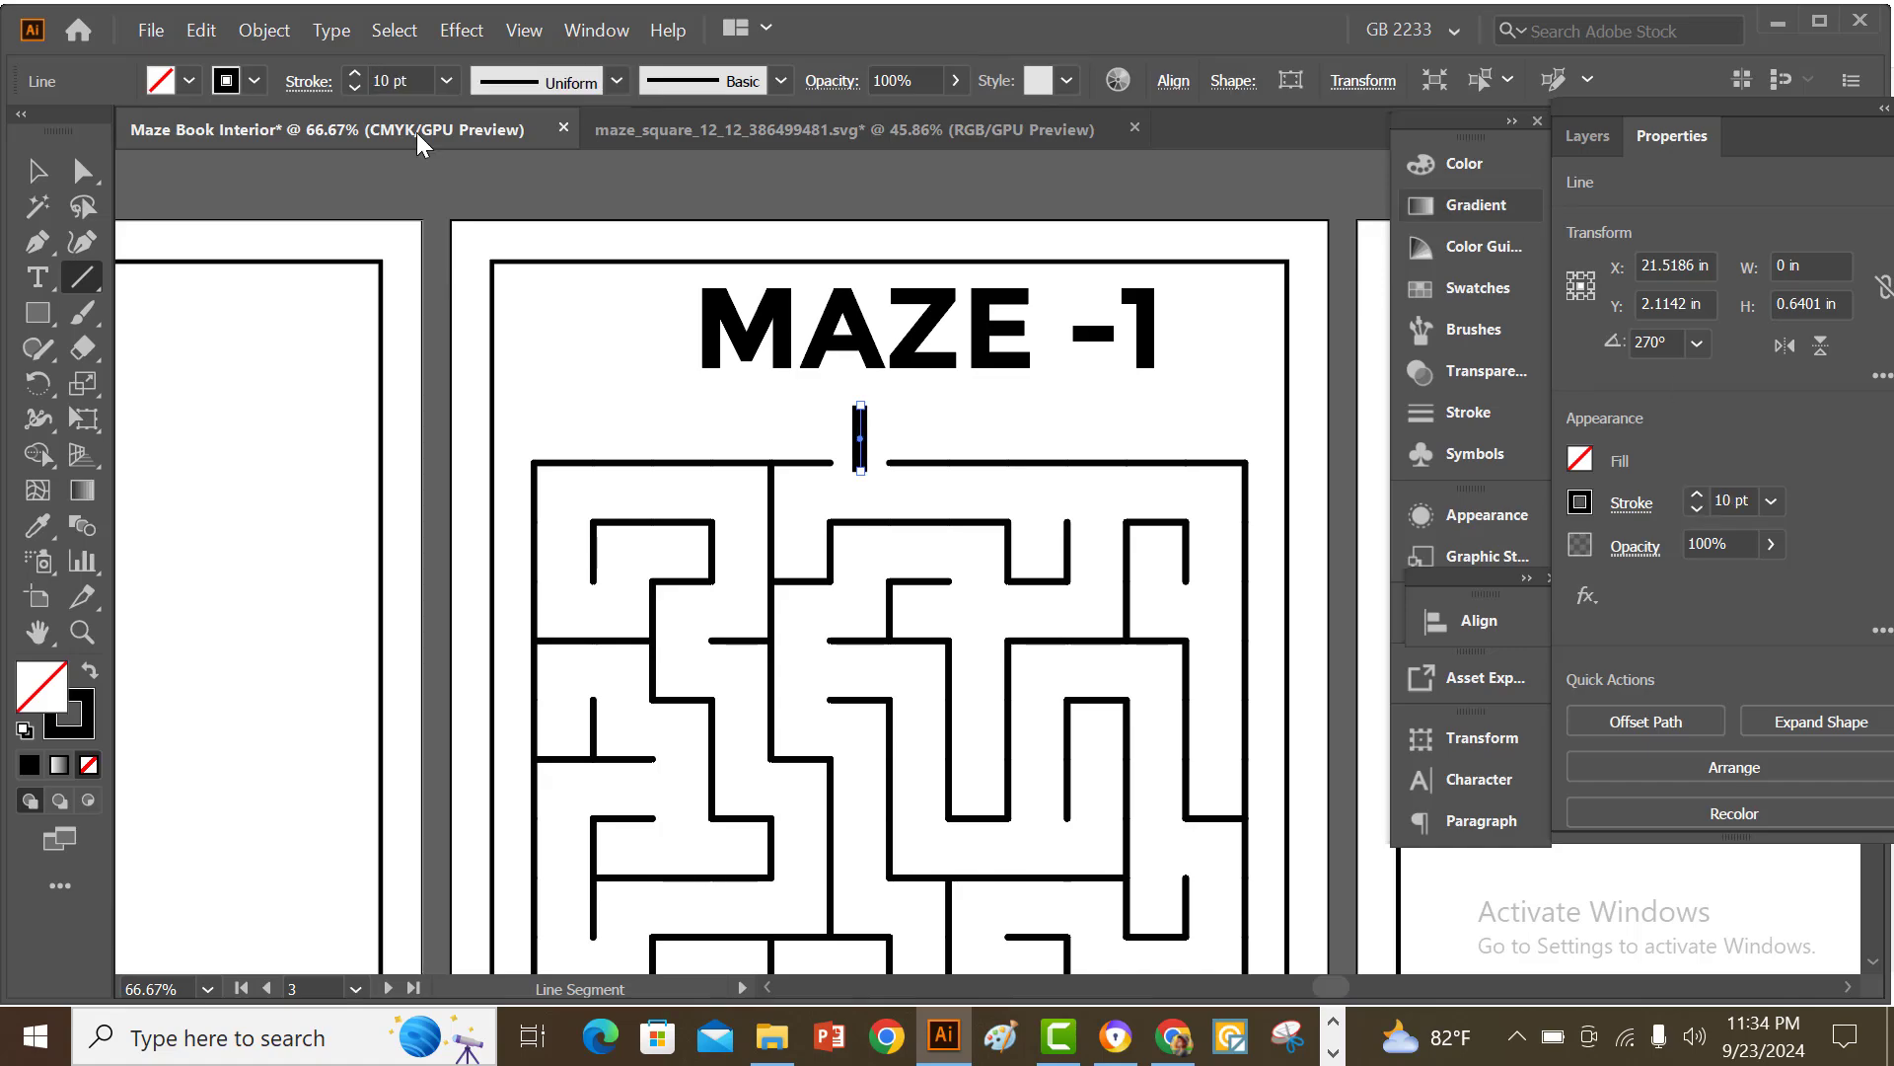
# - Turn the line into a downward-pointing arrowhead with a tapered triangular width profile and a 23 pt stroke weight
pyautogui.click(617, 81)
pyautogui.click(555, 310)
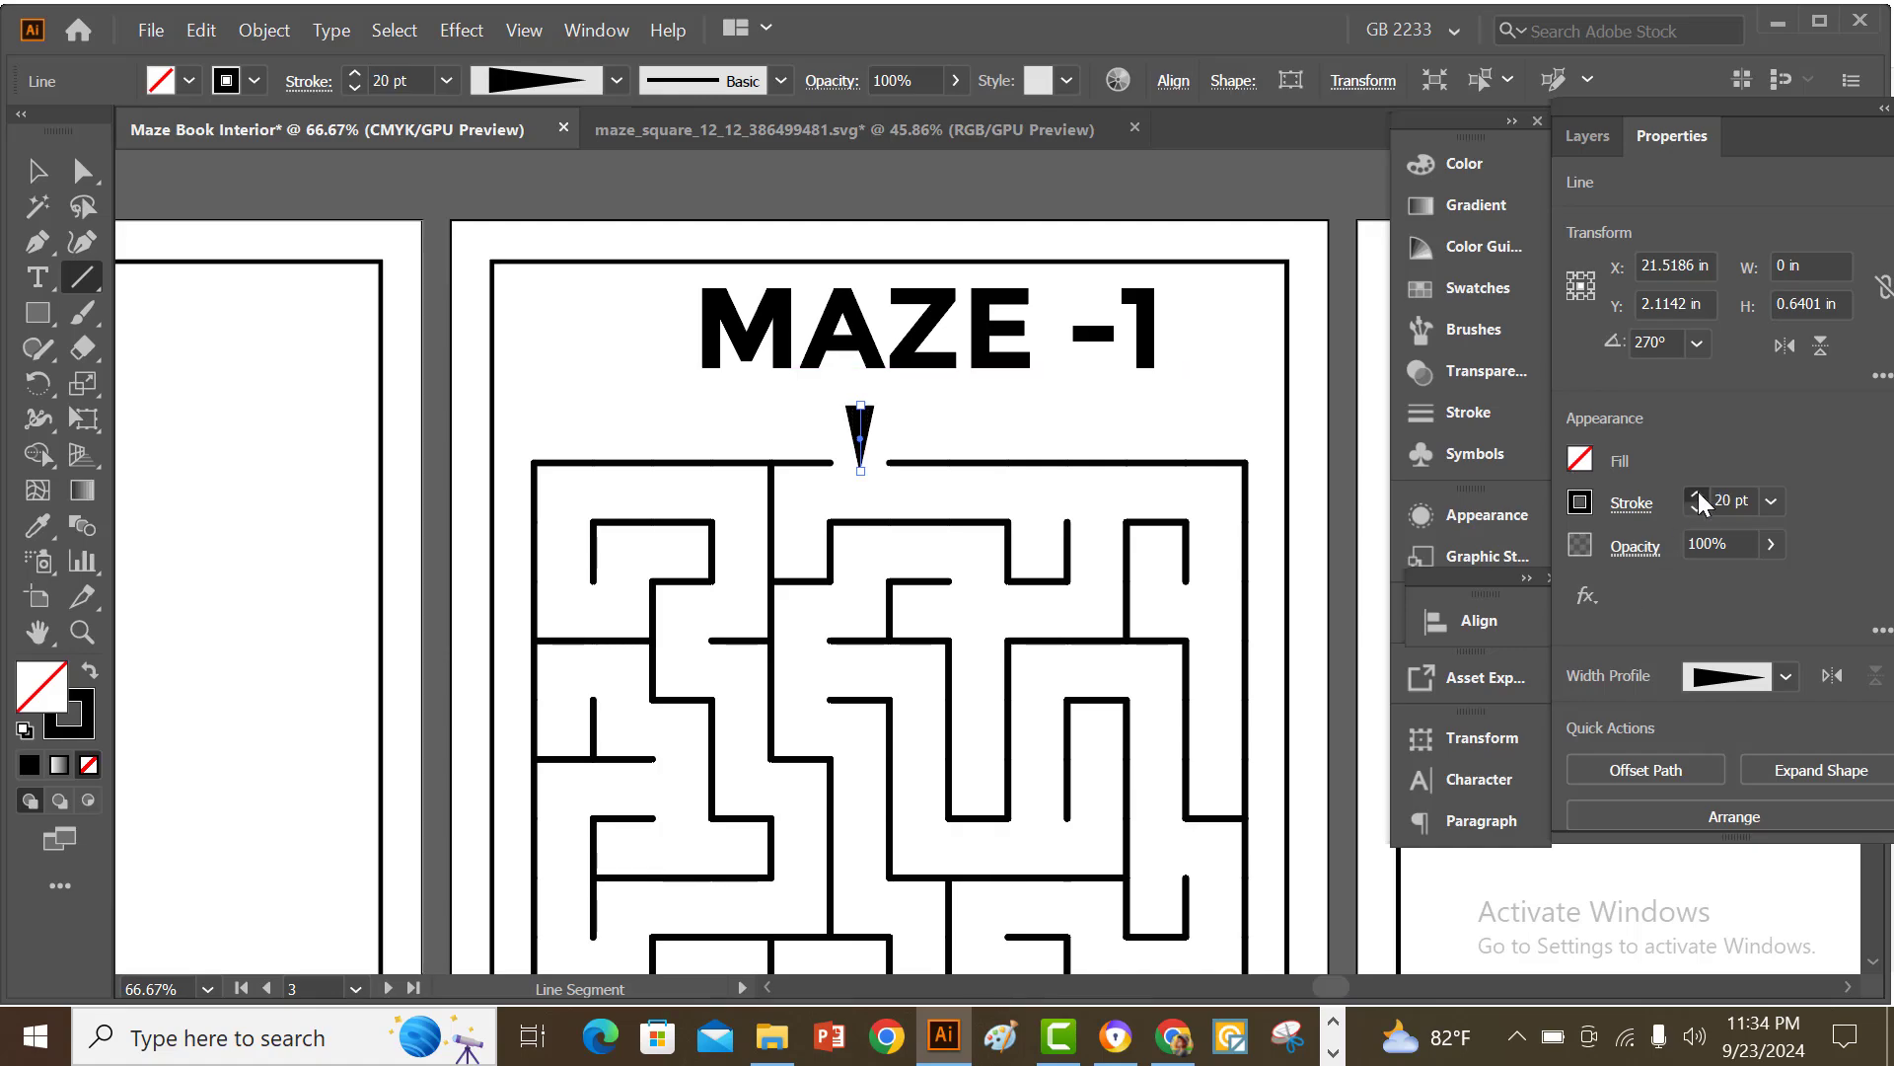
pyautogui.click(37, 171)
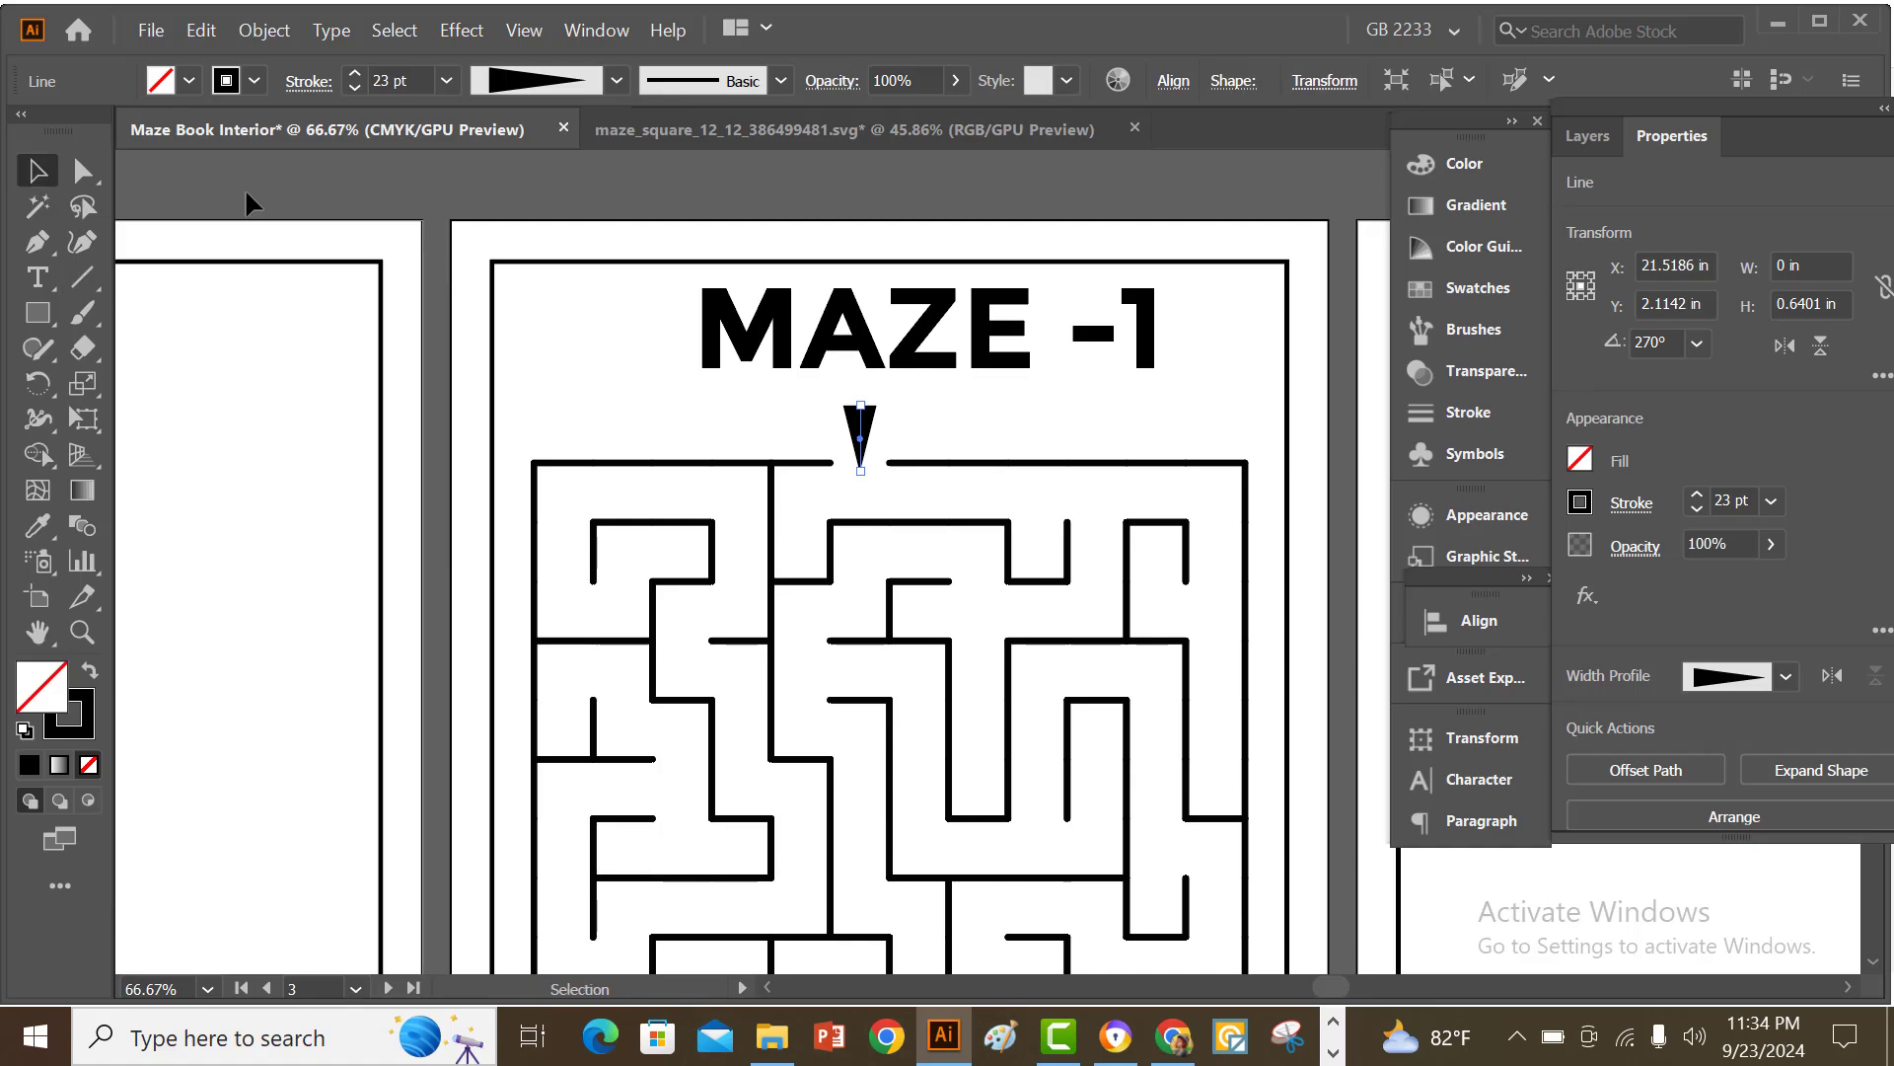
pyautogui.click(1005, 397)
# - Expand the appearance of the tapered line so that the arrowhead becomes a filled shape
pyautogui.click(864, 424)
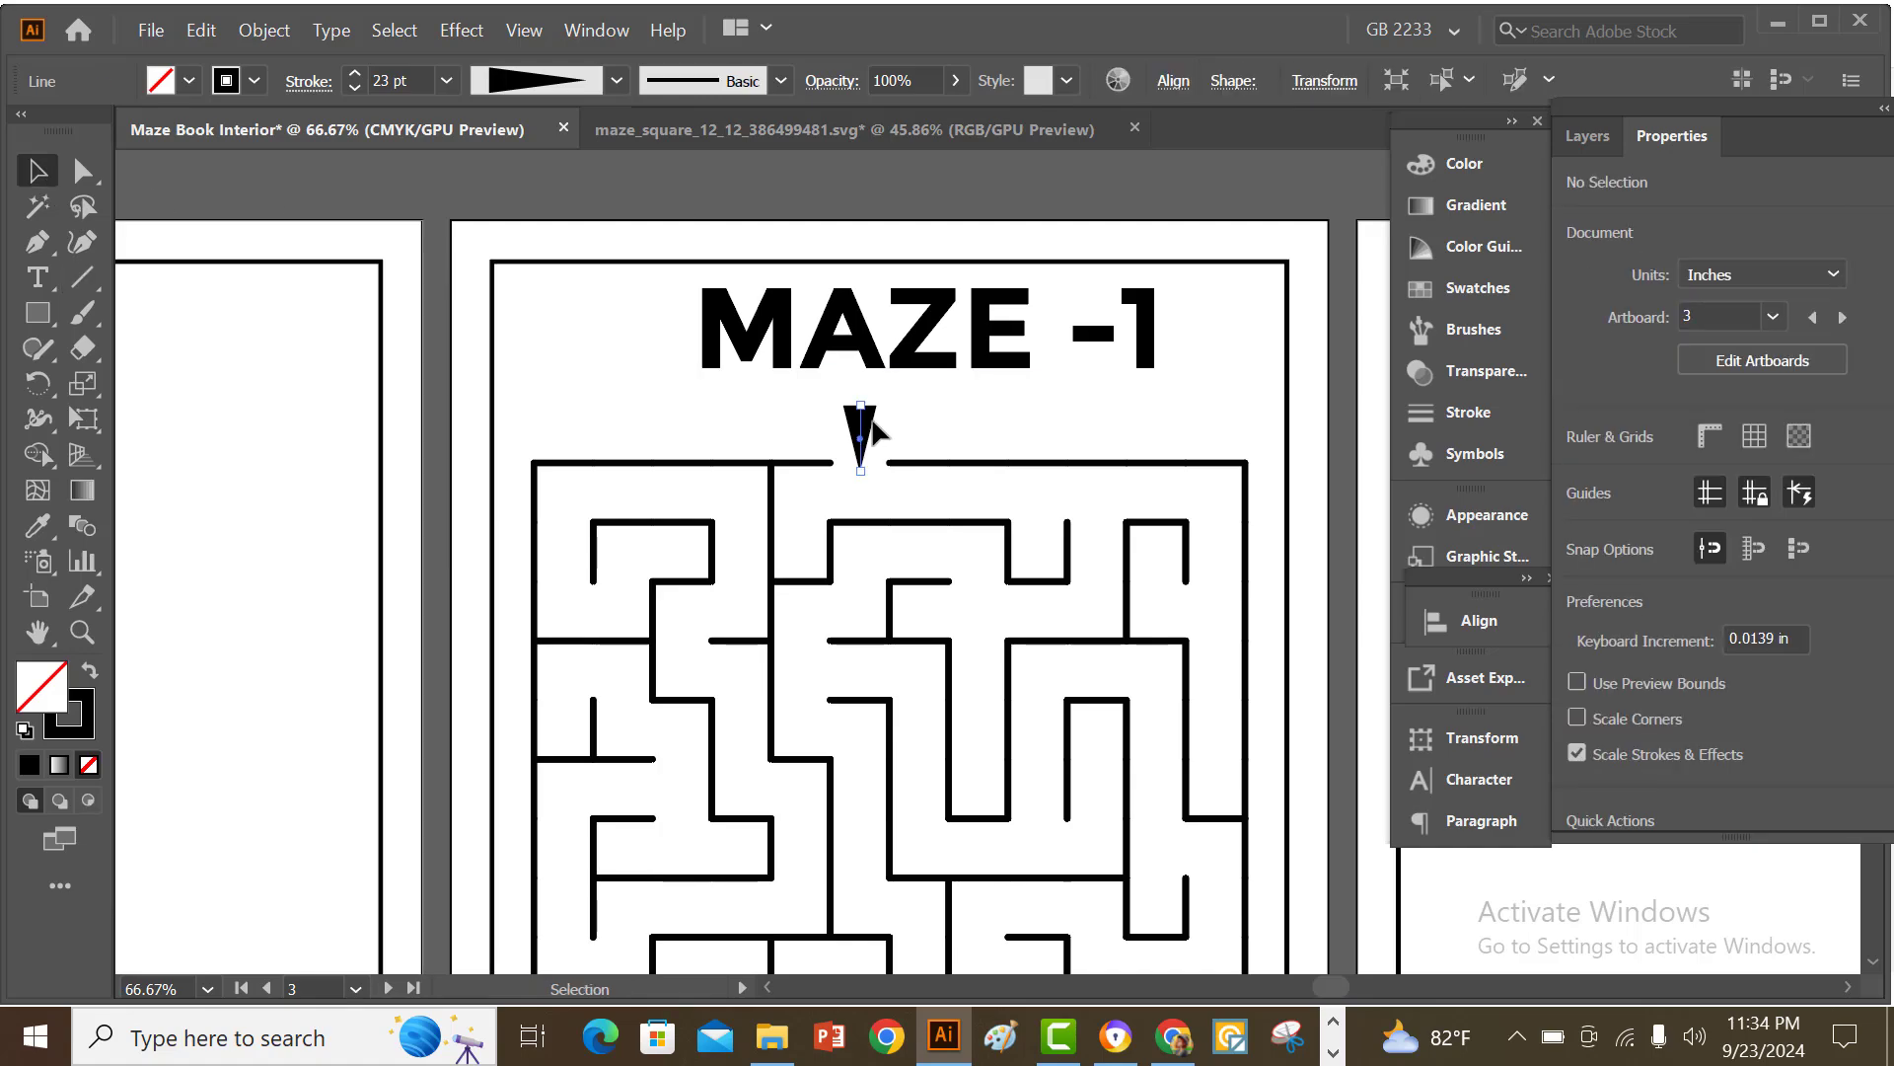
pyautogui.click(265, 34)
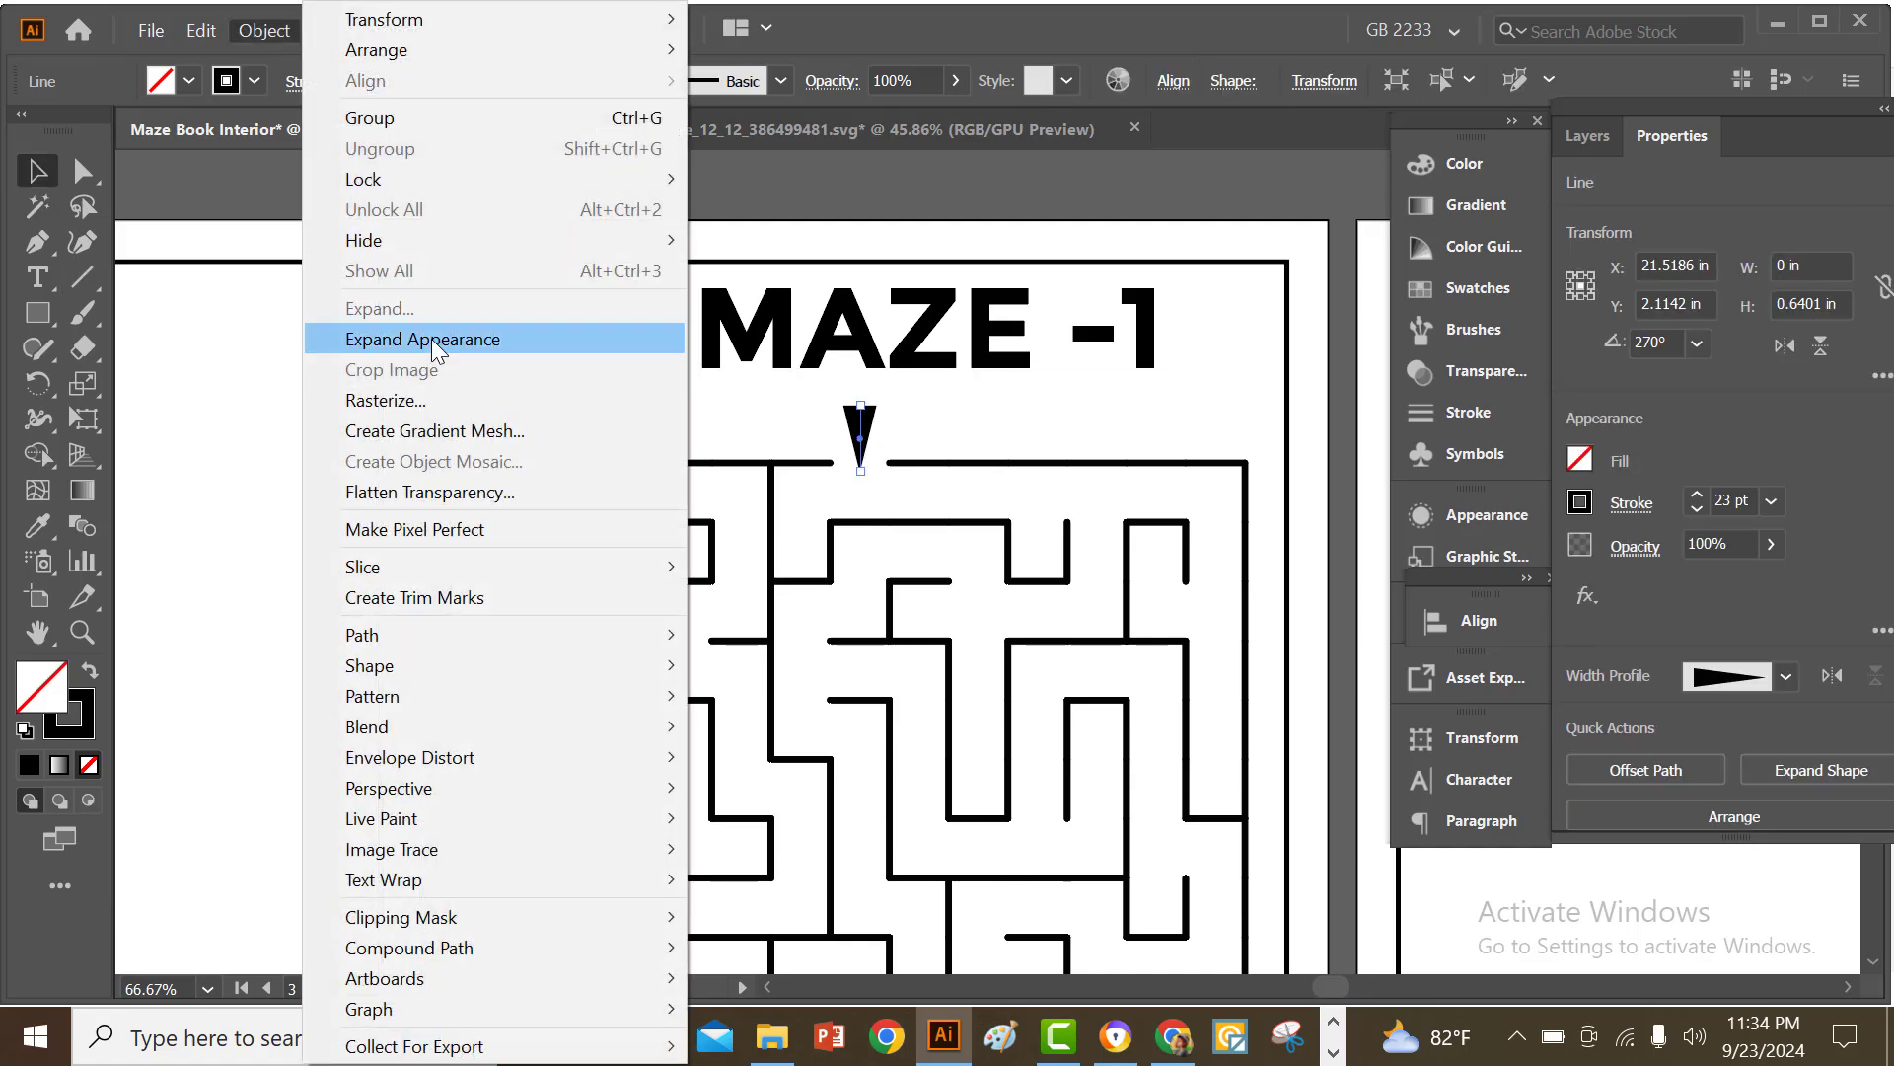
pyautogui.click(430, 340)
pyautogui.click(942, 205)
pyautogui.scroll(-2, 942, 205)
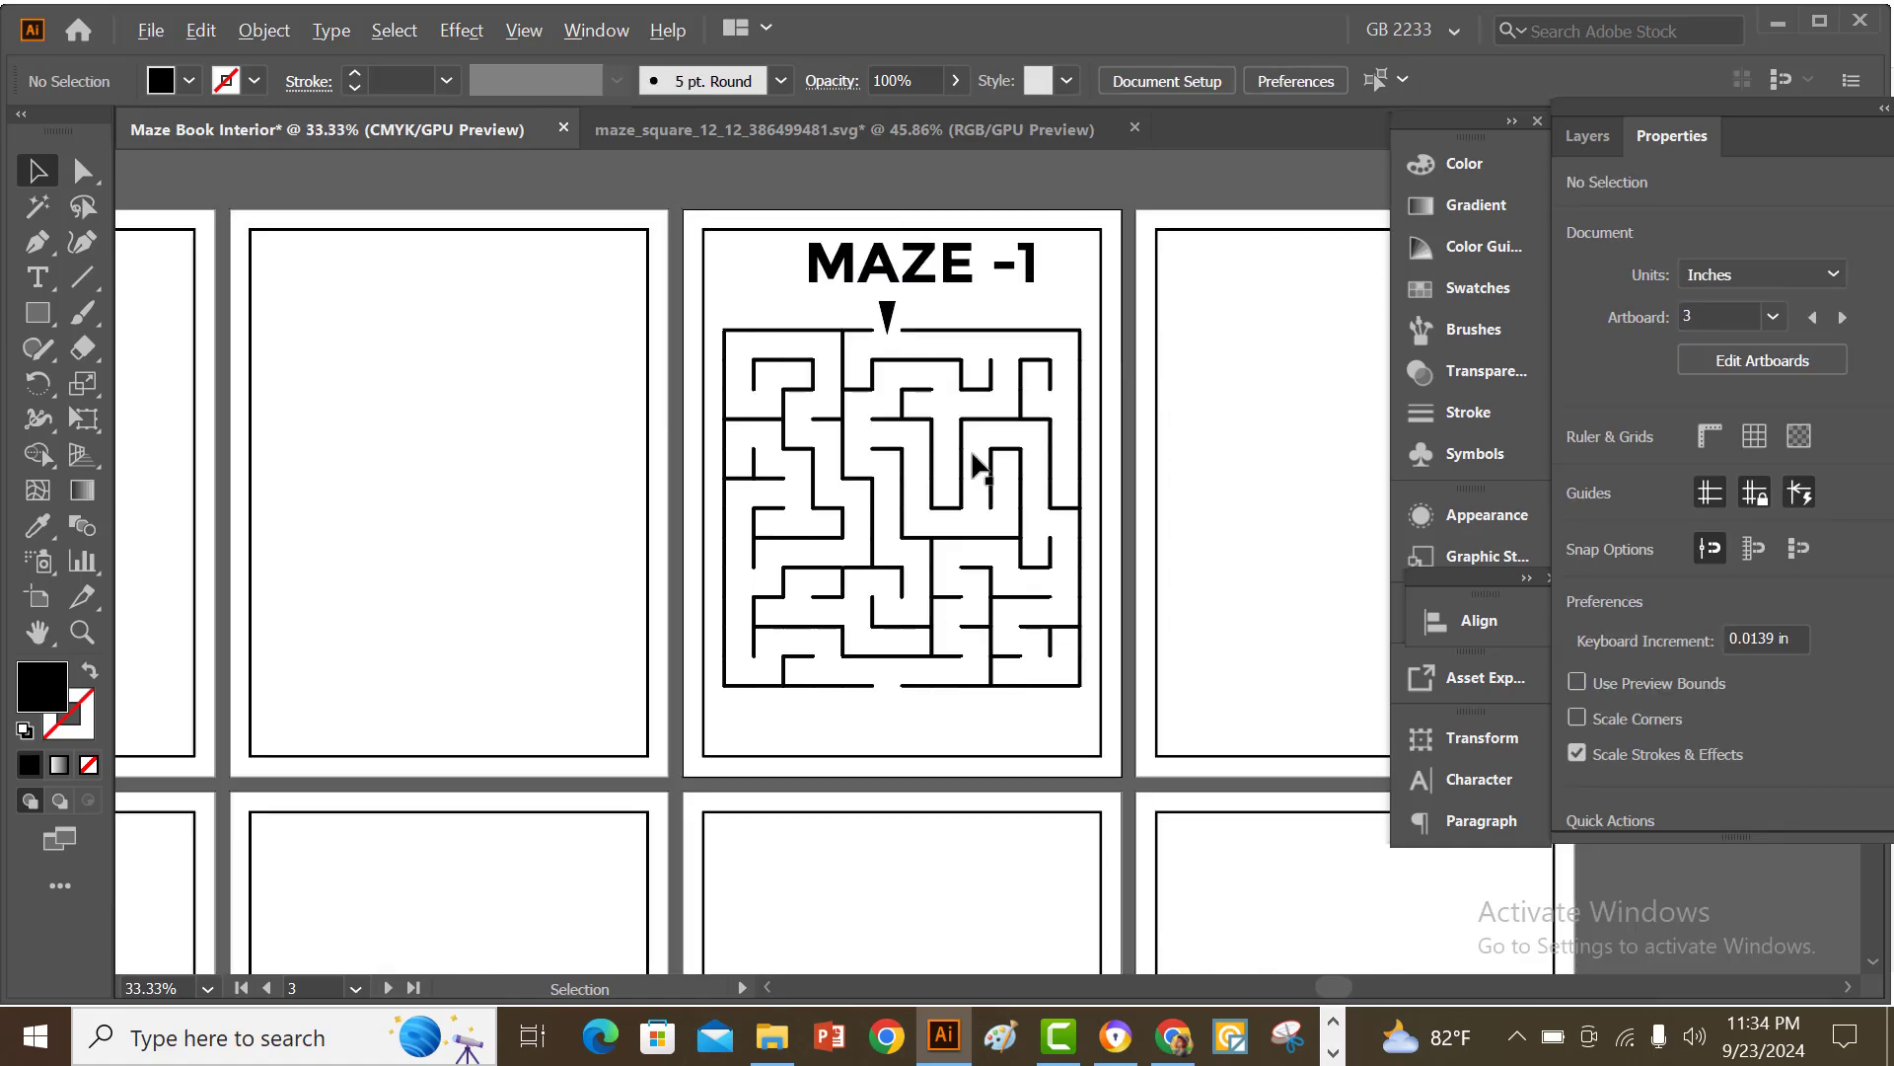
# - Copy the arrowhead straight down to mark the exit opening in the square maze's lower edge
pyautogui.scroll(1, 967, 355)
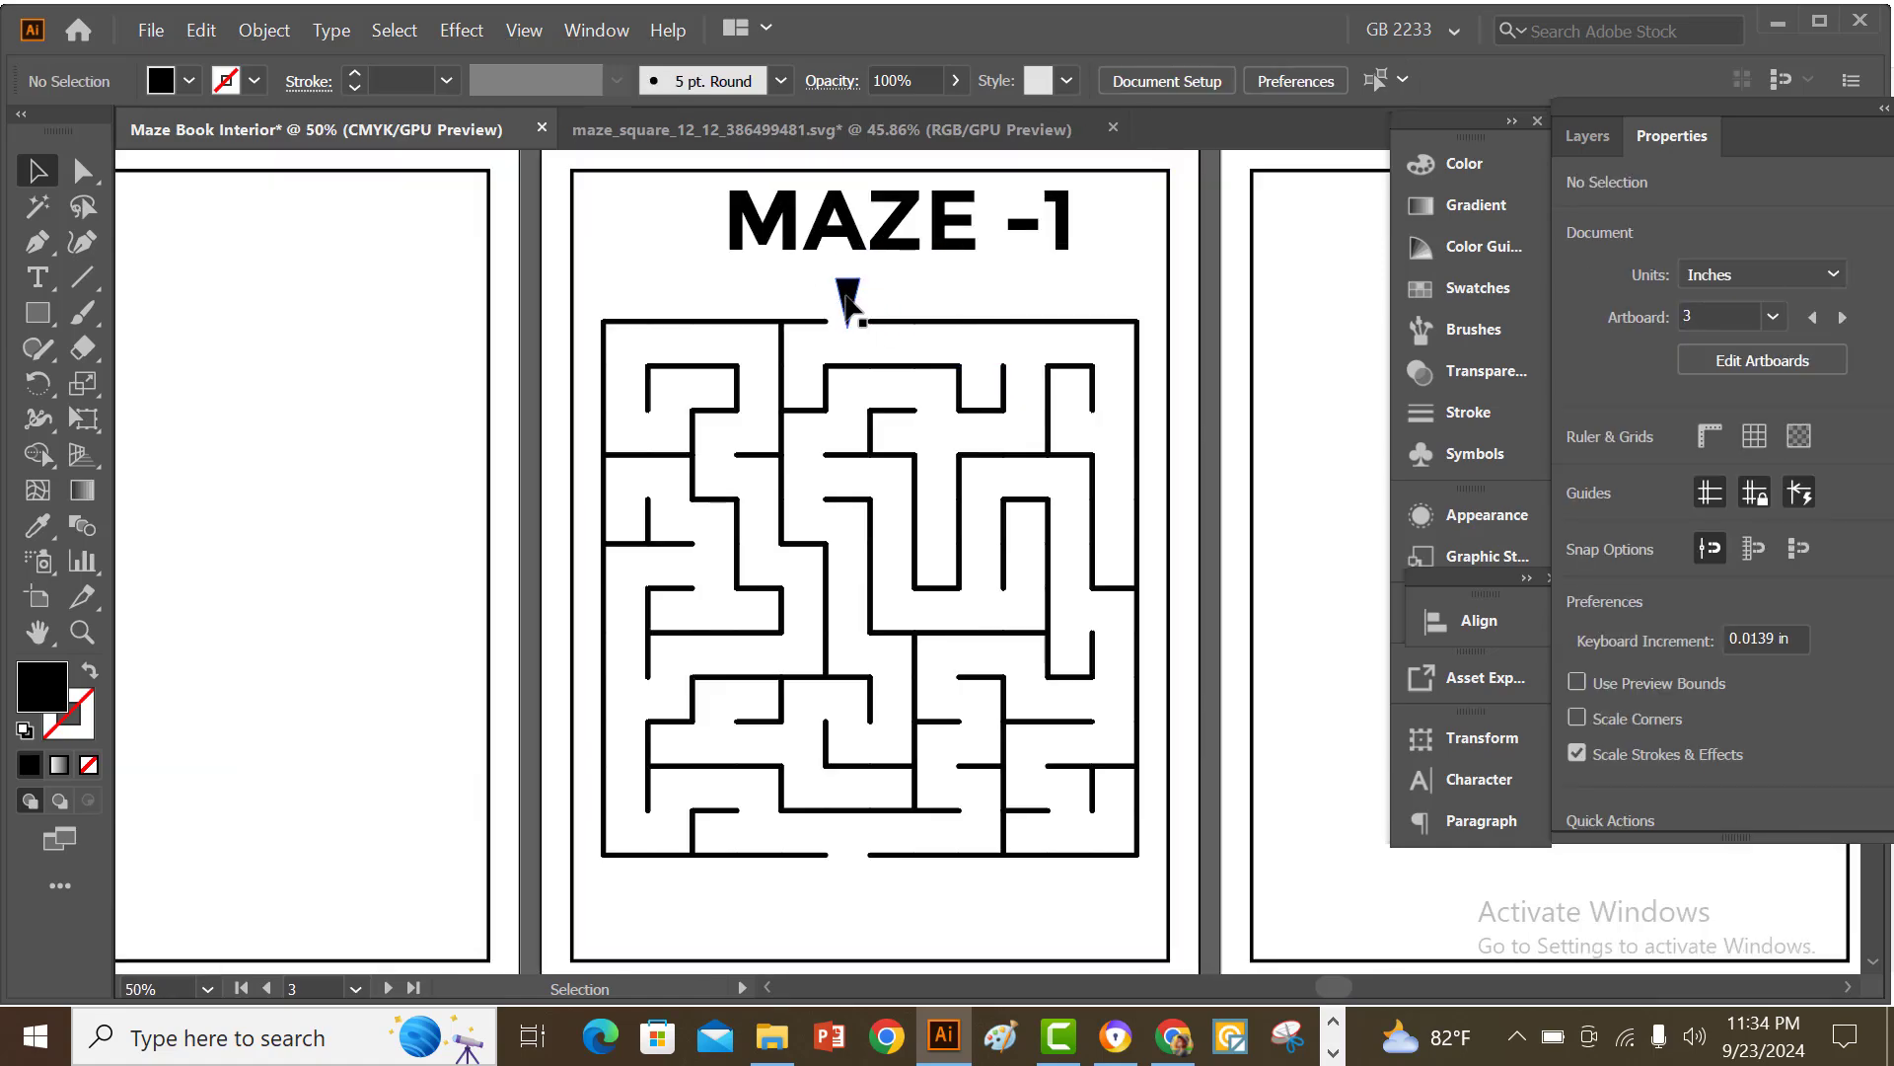
pyautogui.moveTo(847, 304); pyautogui.dragTo(854, 876)
pyautogui.scroll(-1, 956, 800)
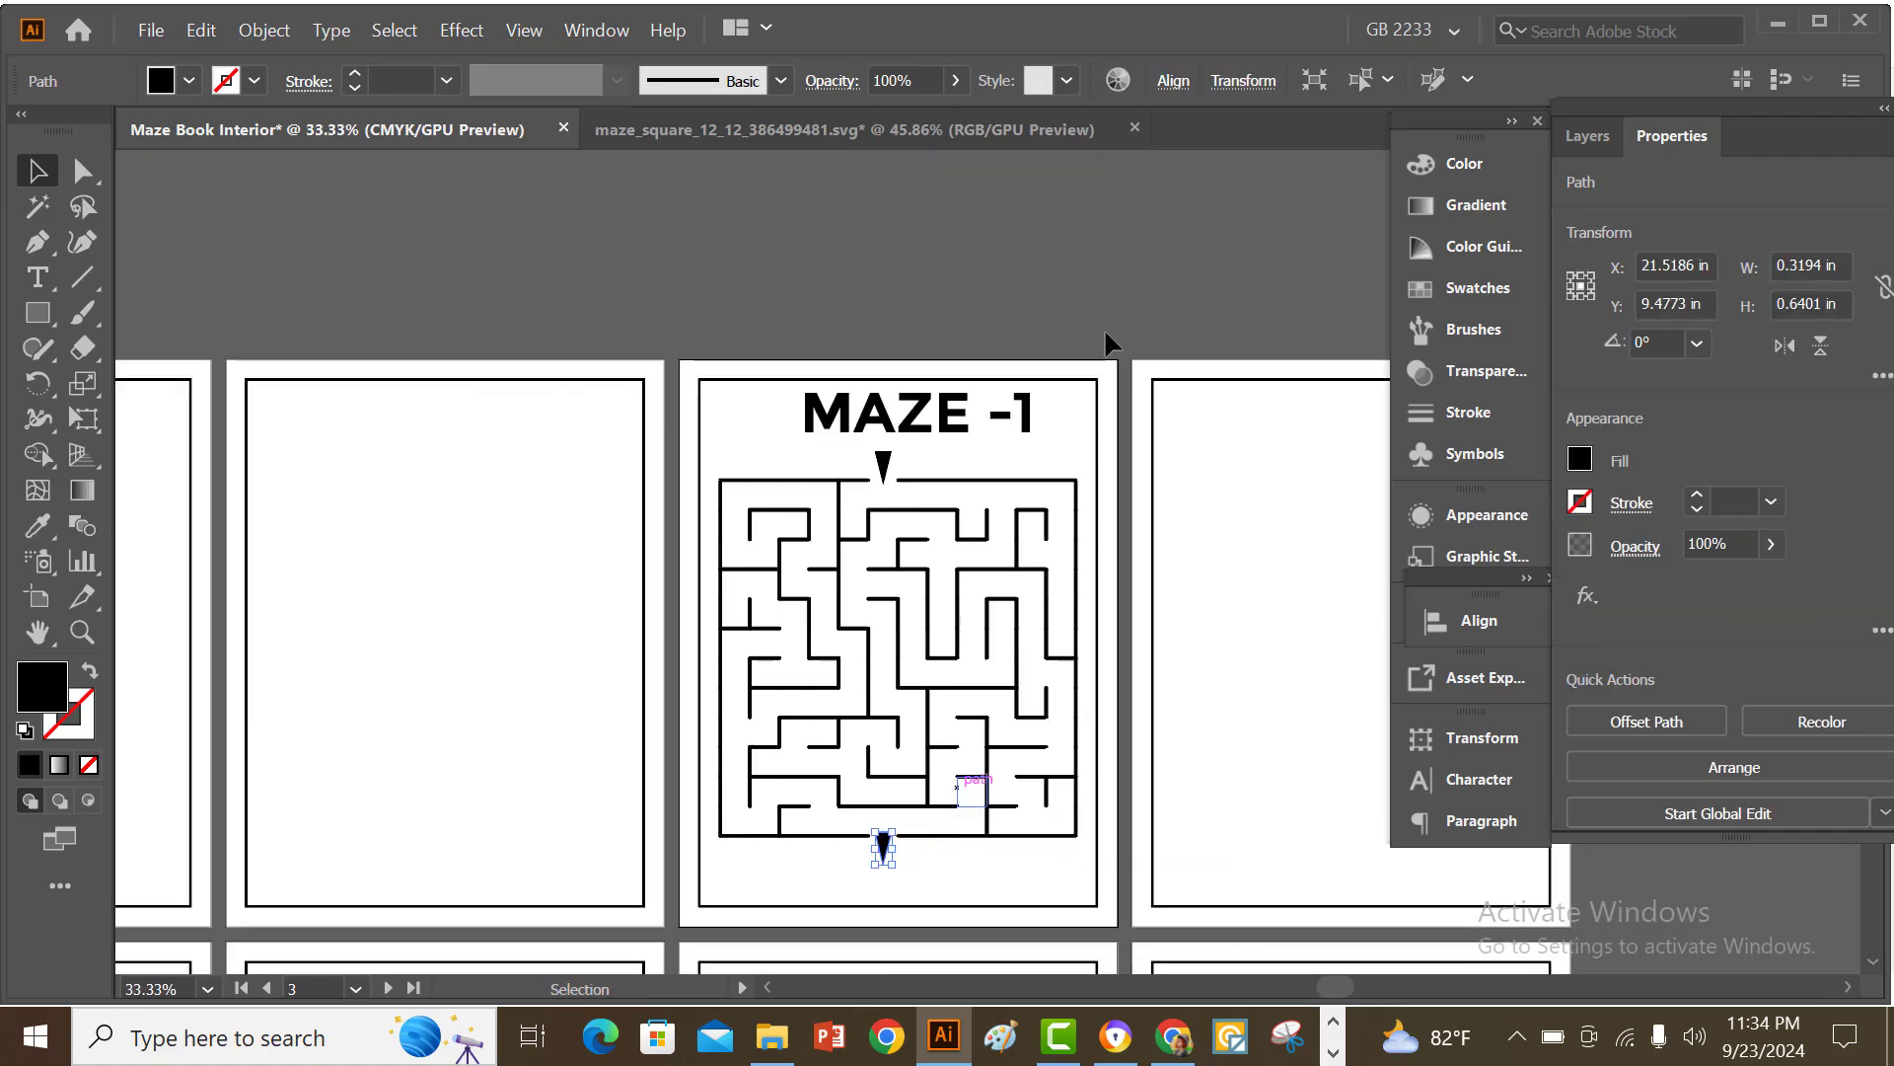
pyautogui.click(1115, 251)
pyautogui.scroll(-2, 1113, 252)
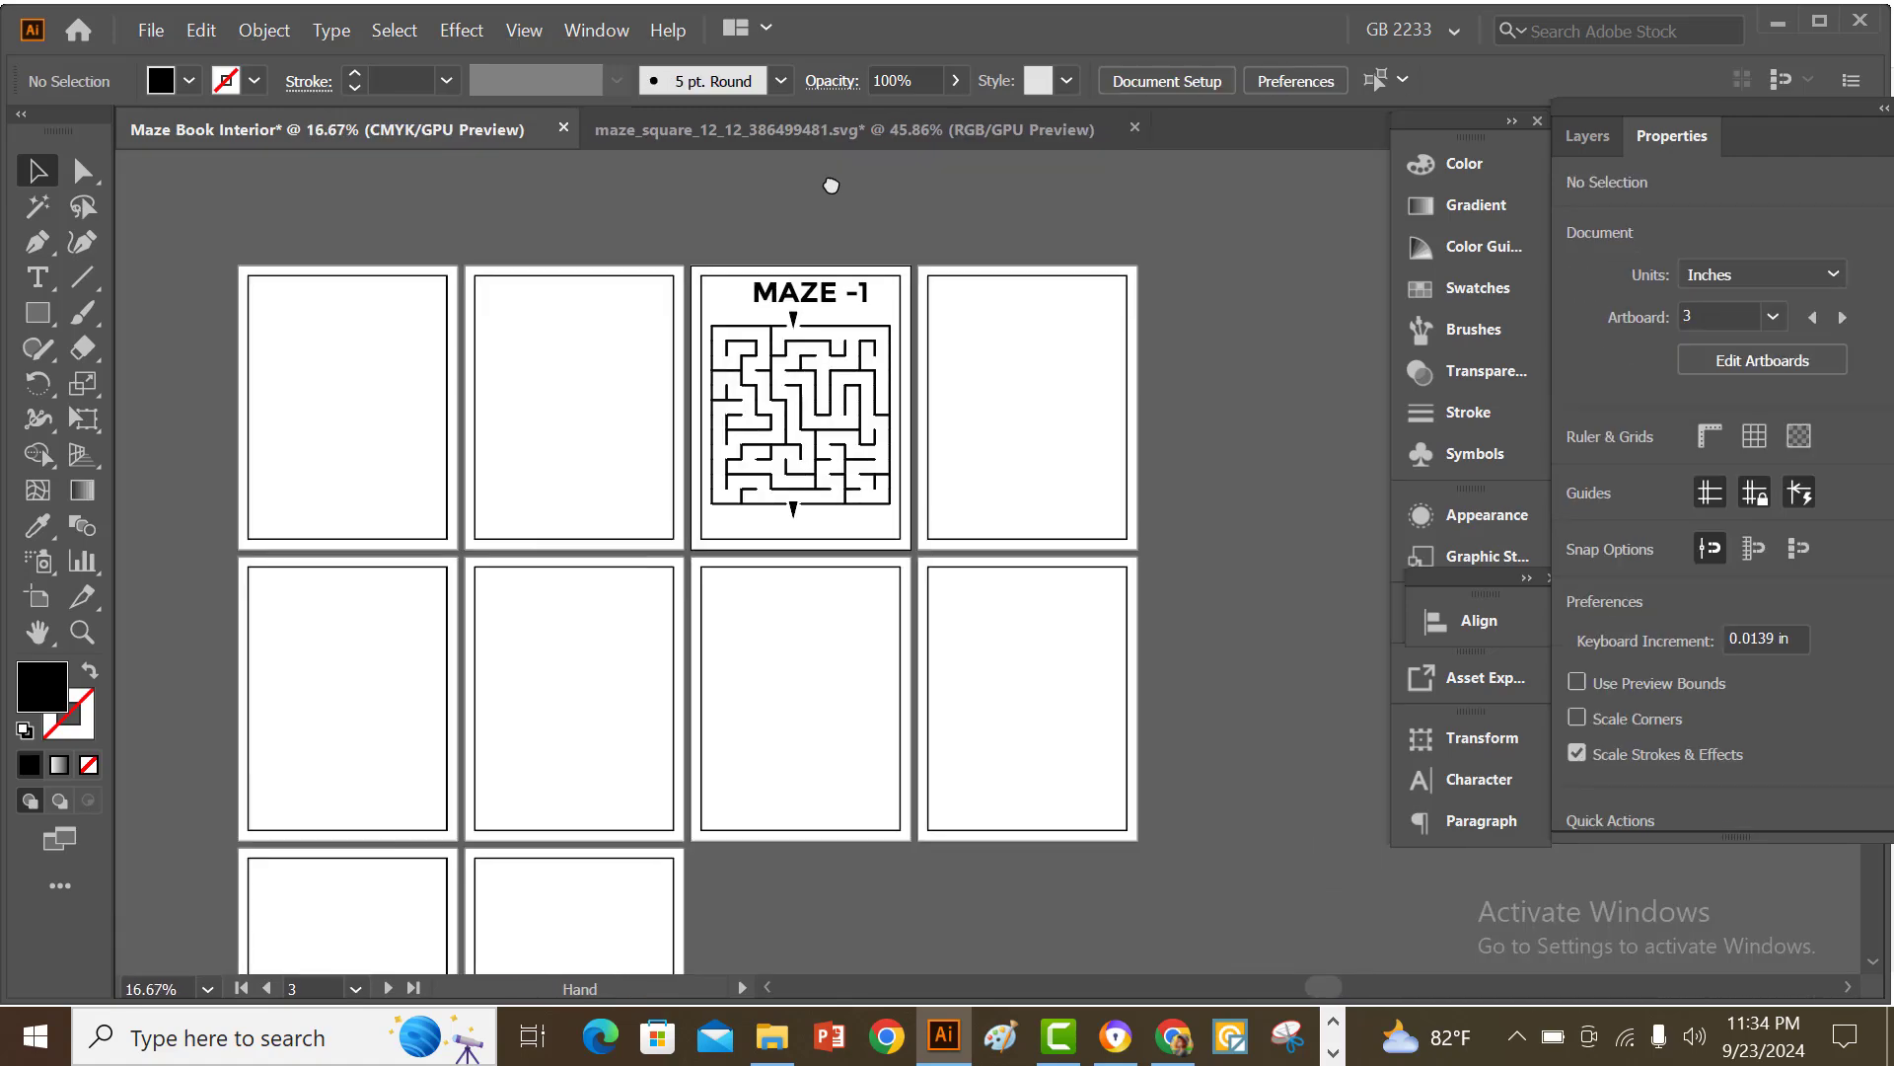
pyautogui.scroll(-1, 1109, 309)
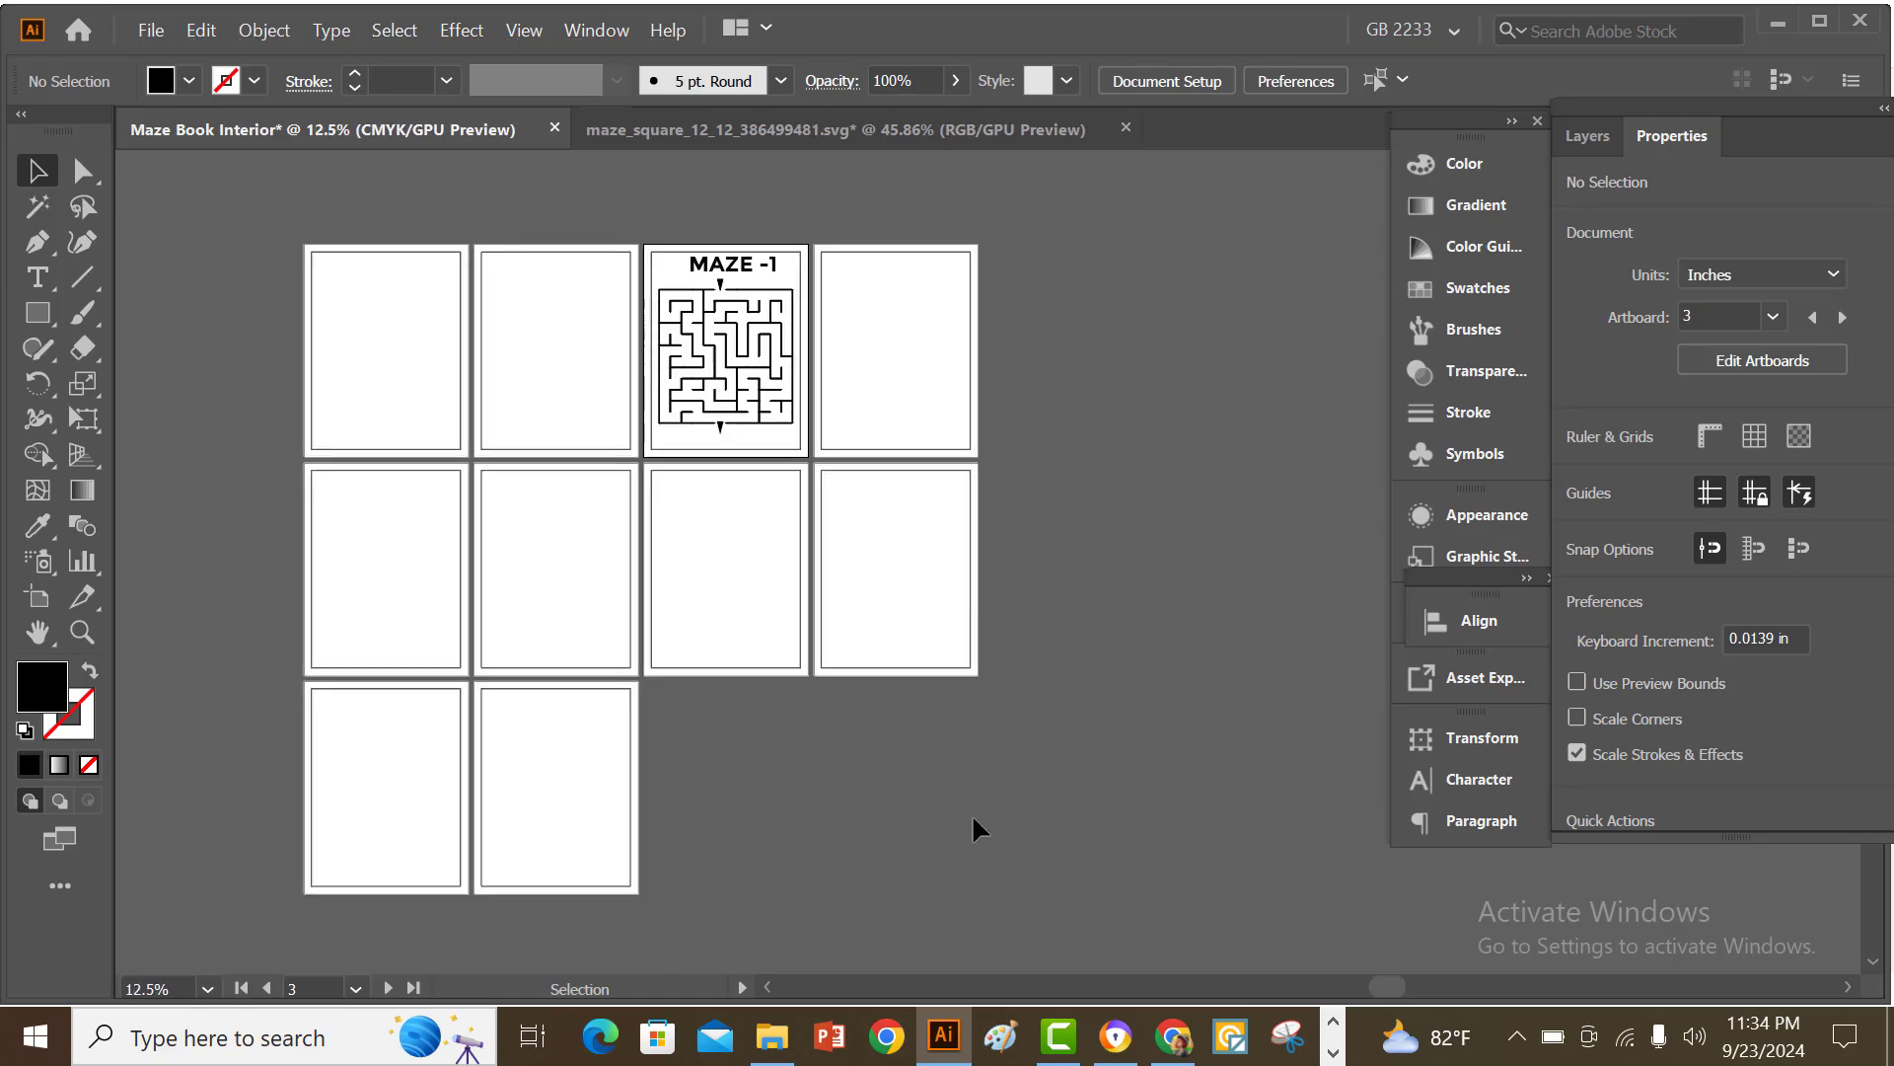
pyautogui.click(779, 1046)
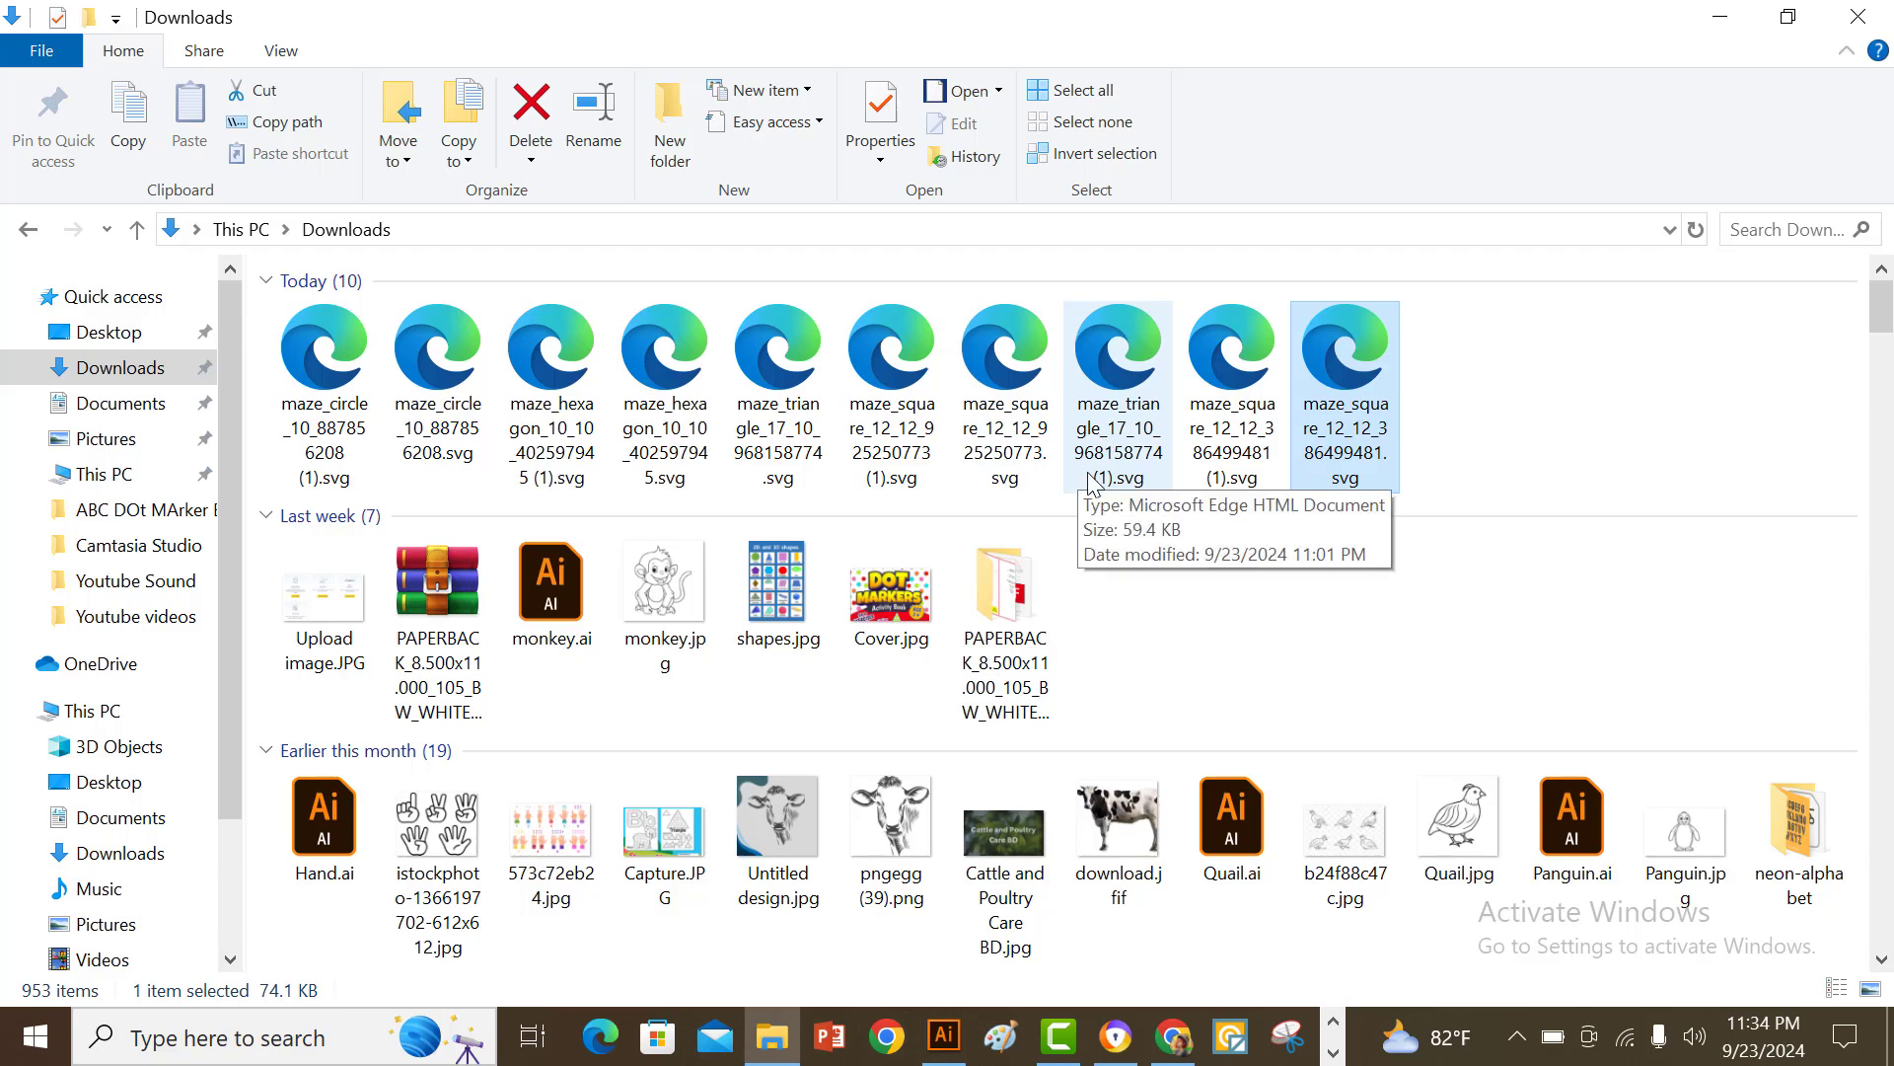
pyautogui.moveTo(1132, 404); pyautogui.dragTo(1049, 475)
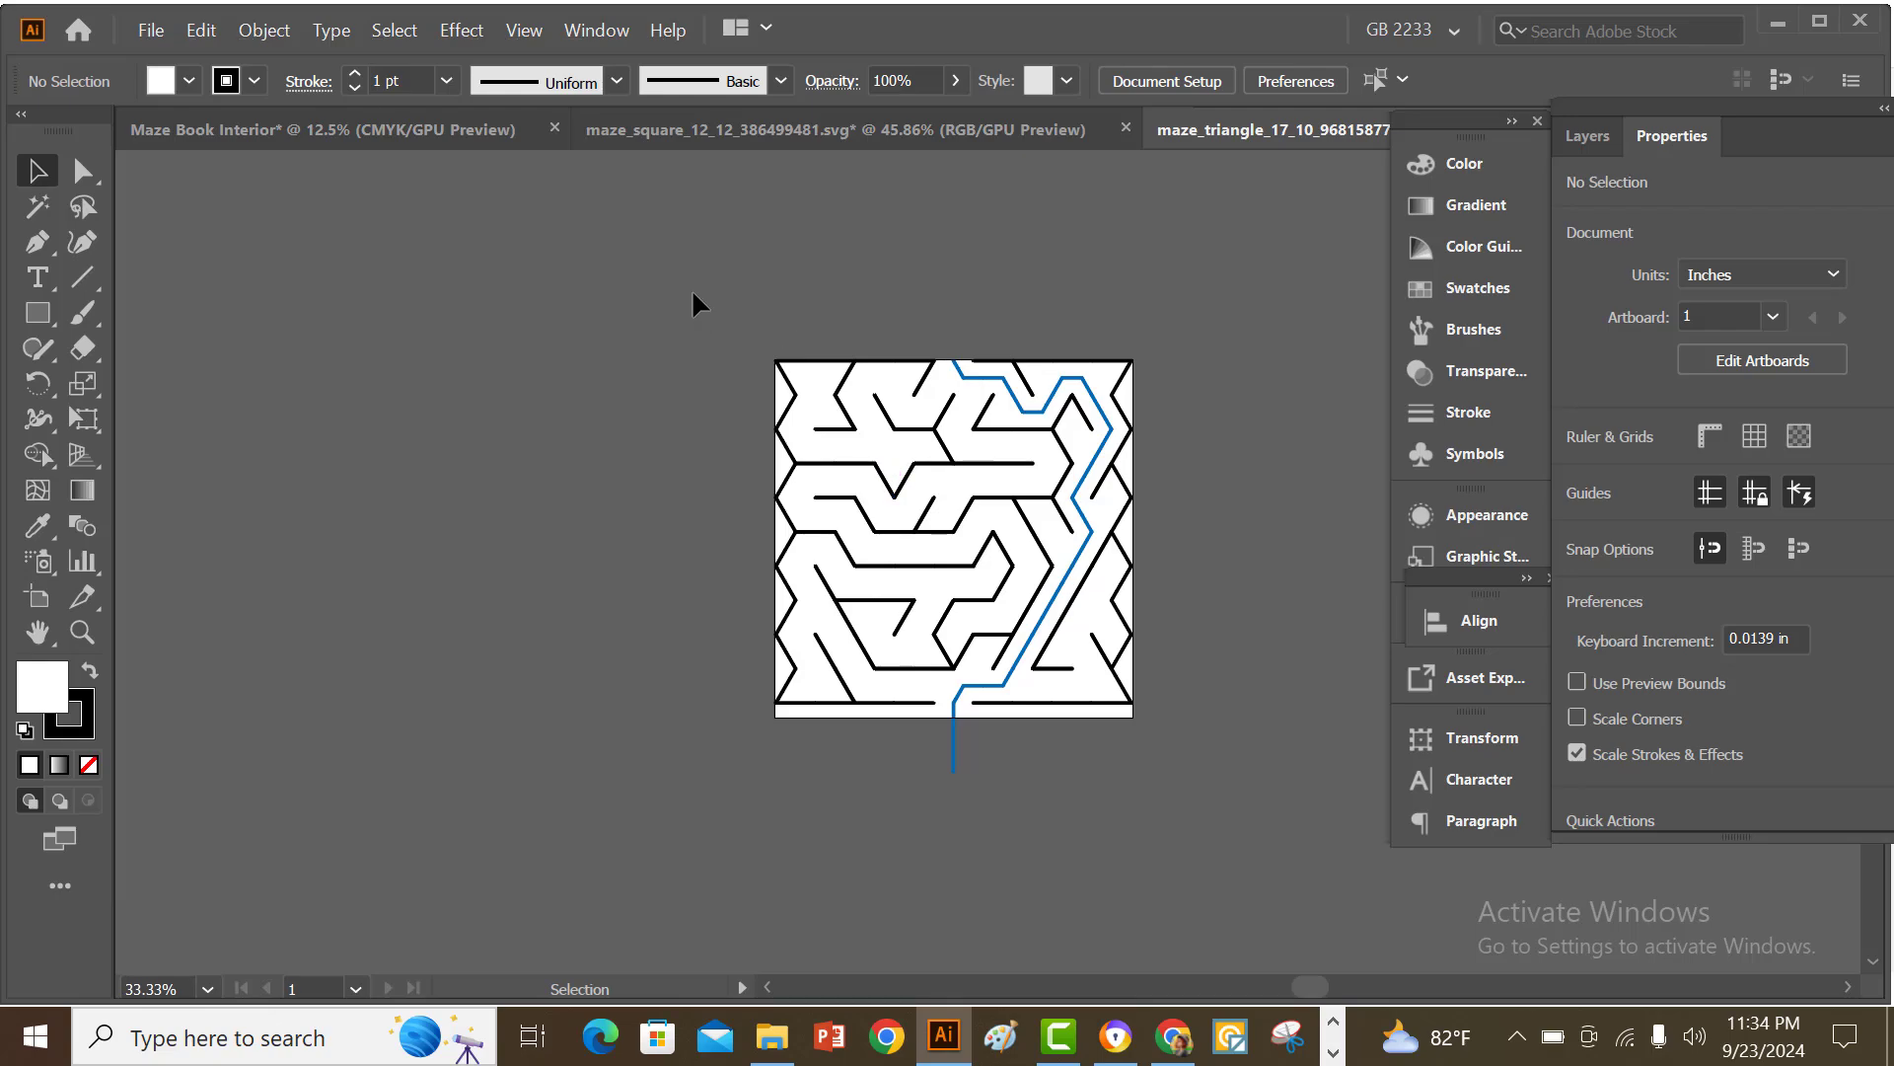
pyautogui.hotkey('ctrl', 'a')
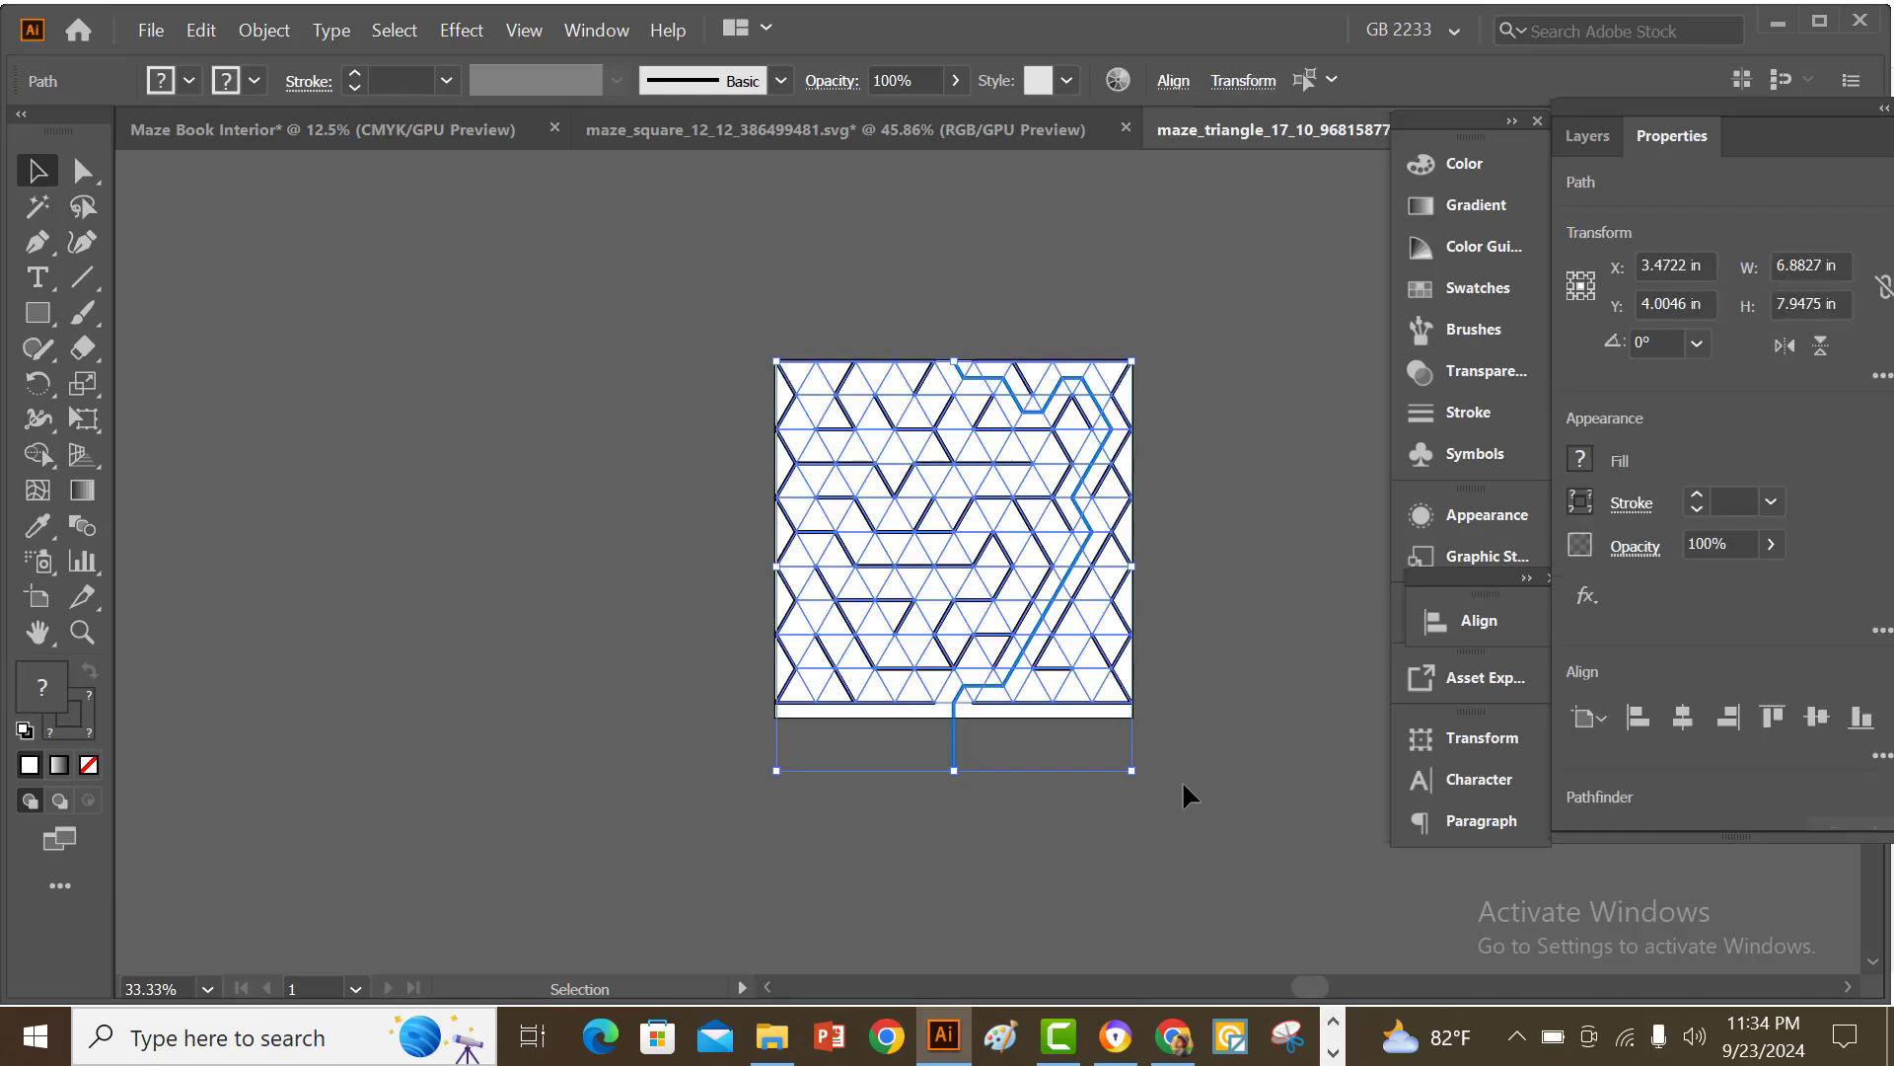
pyautogui.click(1288, 635)
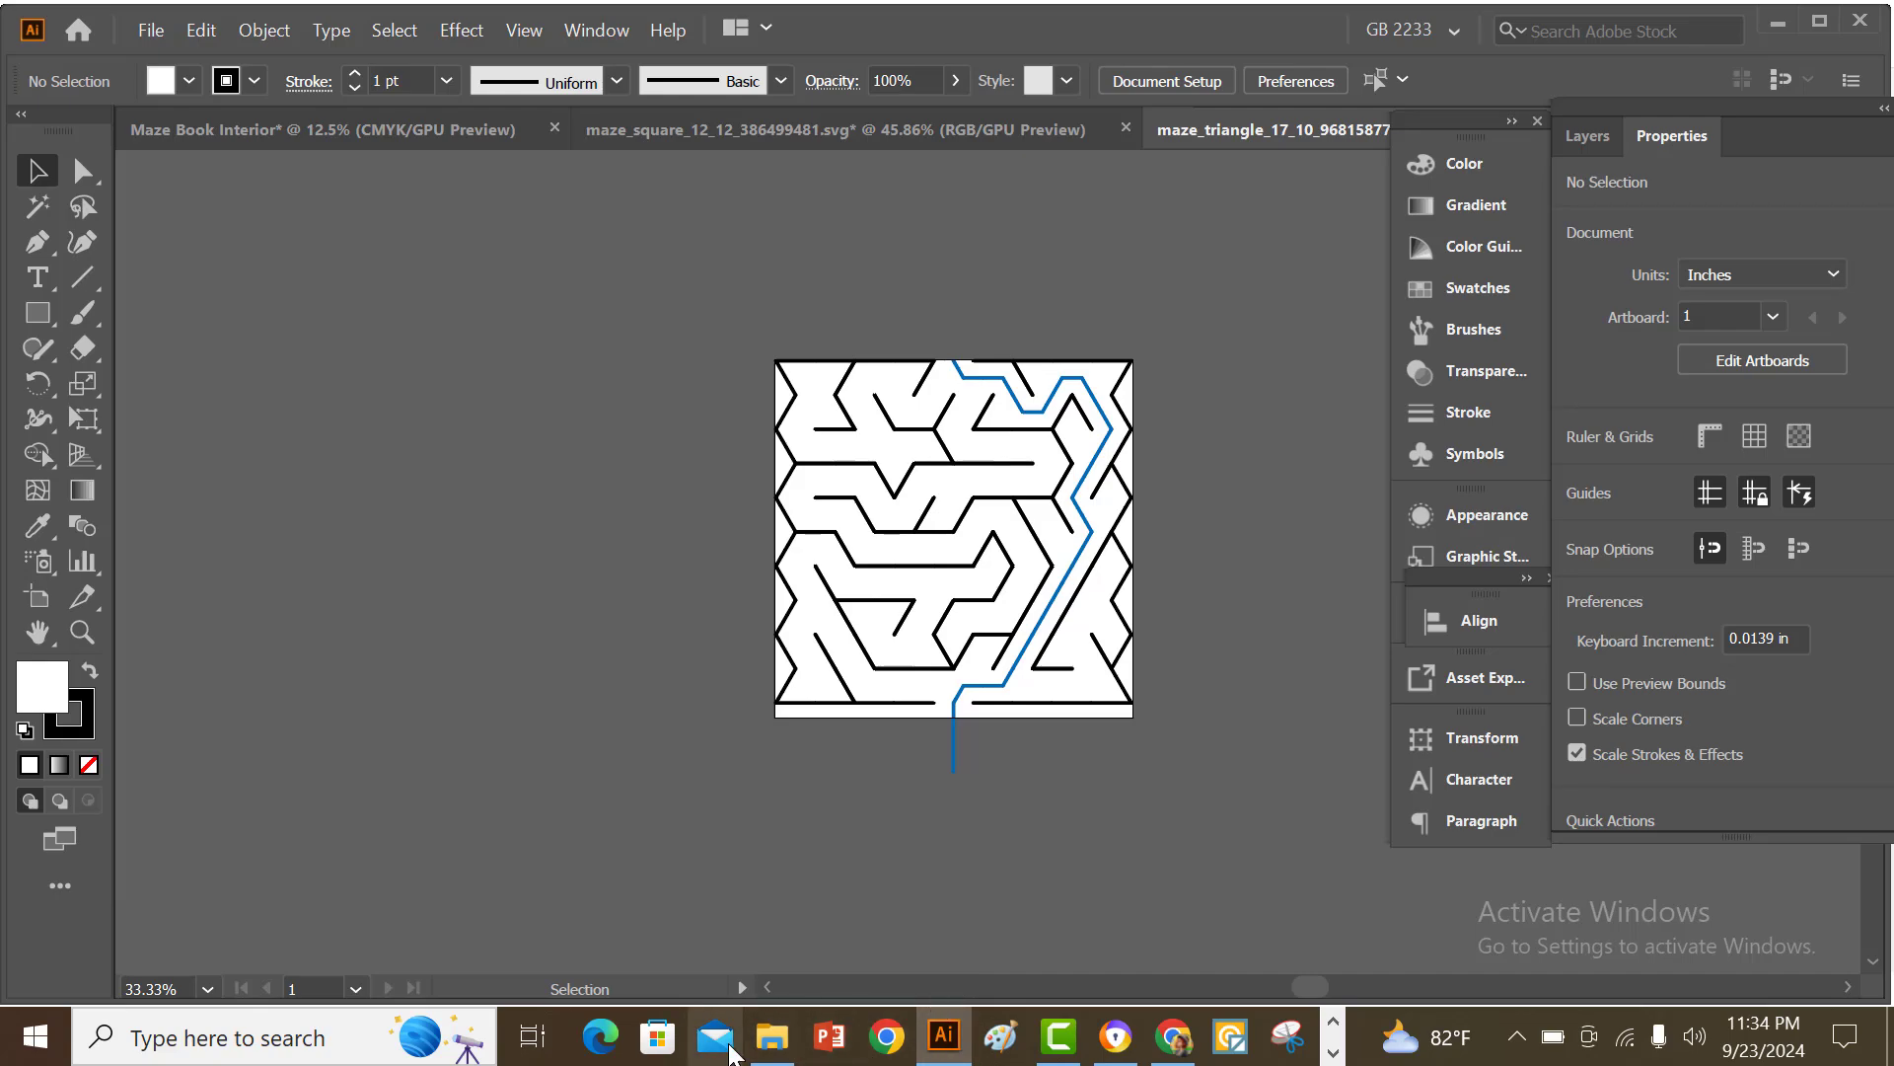
# - Open the unsolved maze "maze_triangle_17_10_968158774.svg" from Downloads as its own document and group all its artwork
pyautogui.click(772, 1036)
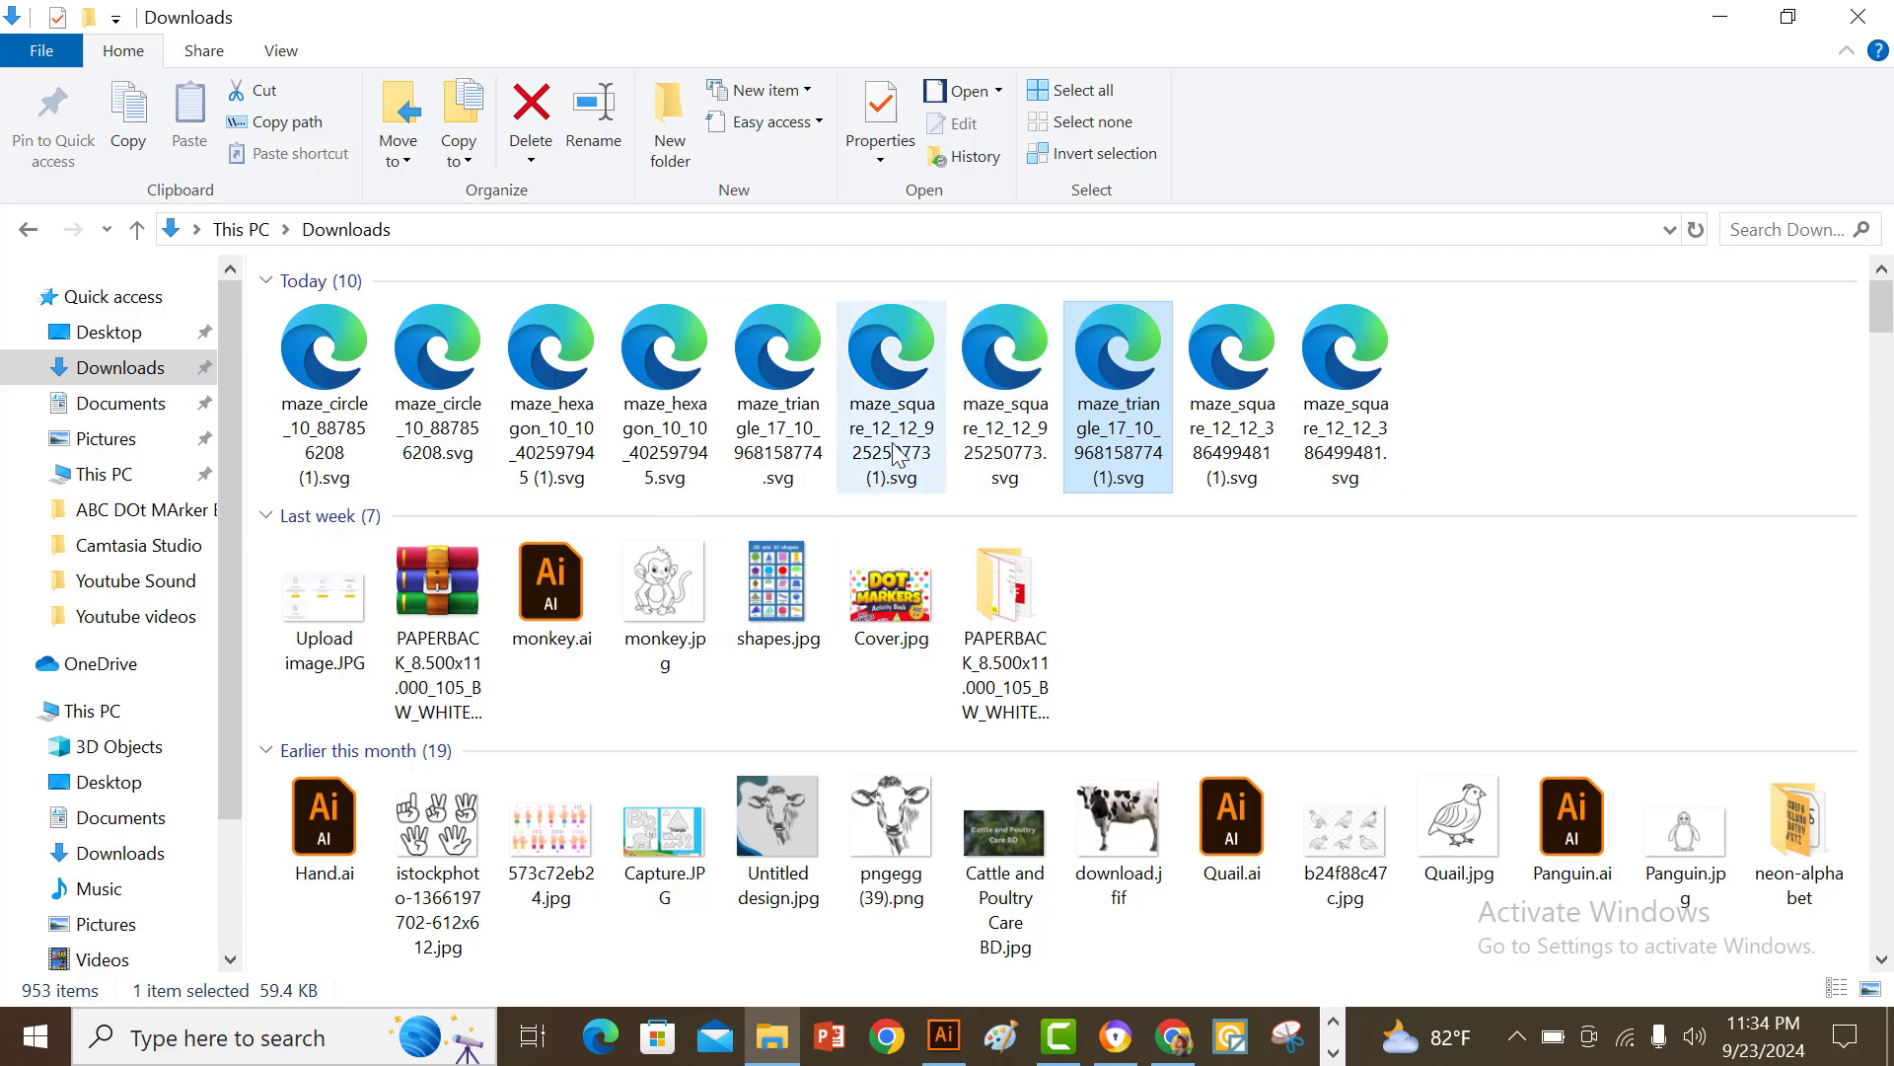
pyautogui.moveTo(798, 398); pyautogui.dragTo(666, 559)
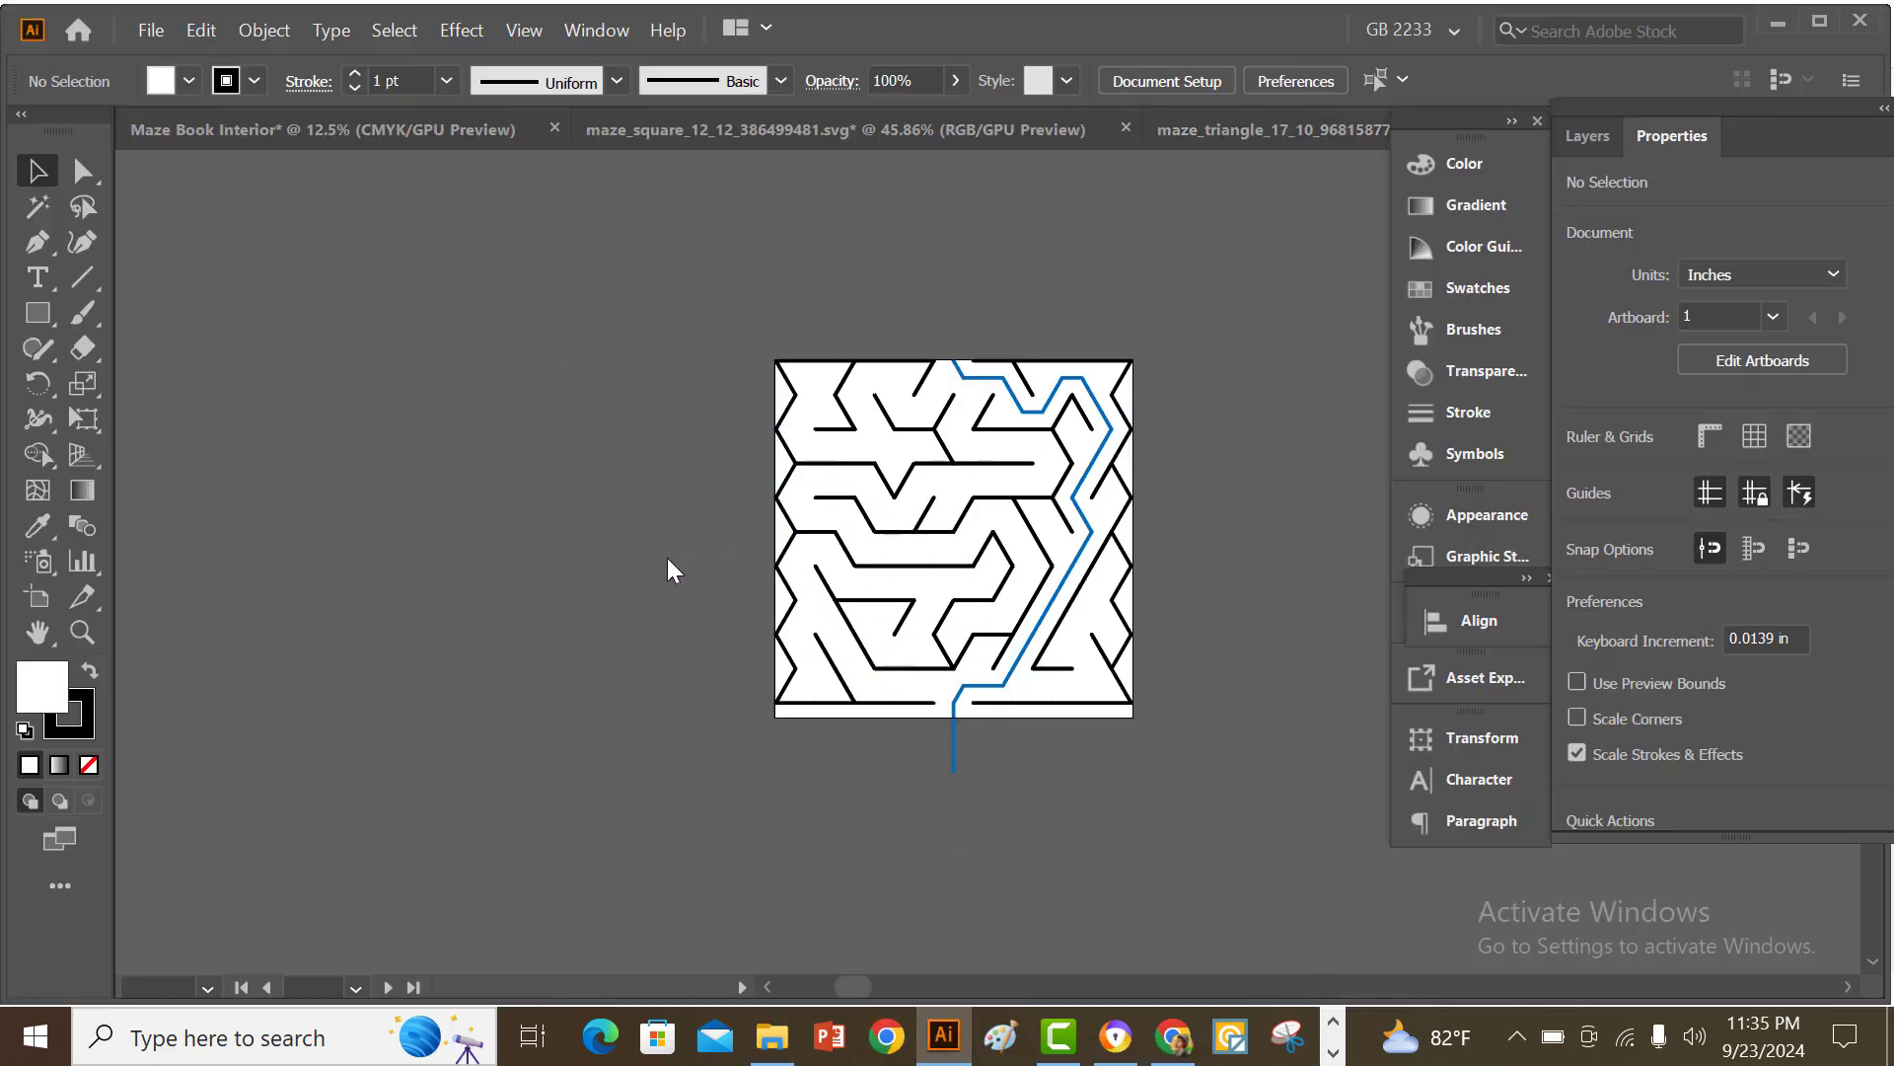
pyautogui.moveTo(668, 304); pyautogui.dragTo(1320, 888)
pyautogui.hotkey('ctrl', 'g')
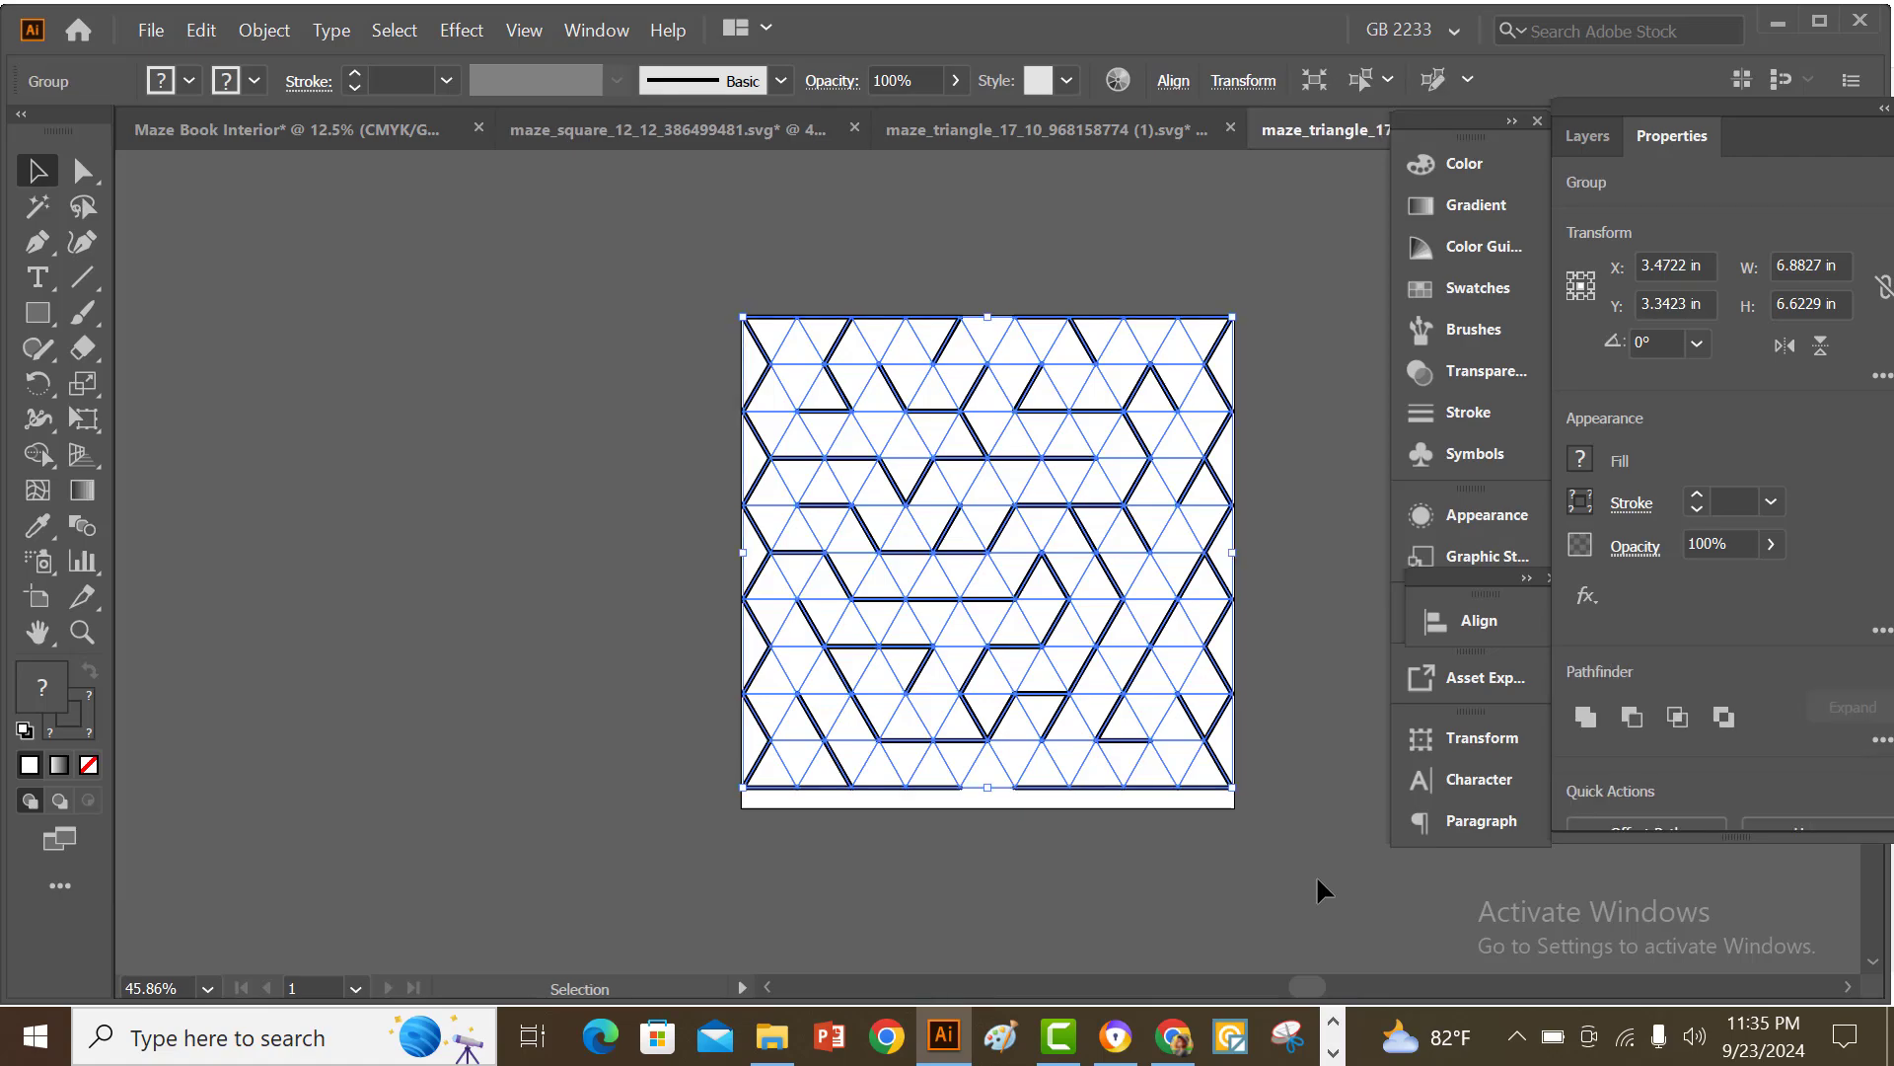
pyautogui.hotkey('ctrl', 'h')
pyautogui.click(1255, 677)
# - Bring the grouped unsolved triangle maze into the Maze Book Interior document and place it on the fourth artboard
pyautogui.moveTo(1103, 515); pyautogui.dragTo(343, 262)
pyautogui.moveTo(585, 401); pyautogui.dragTo(584, 399)
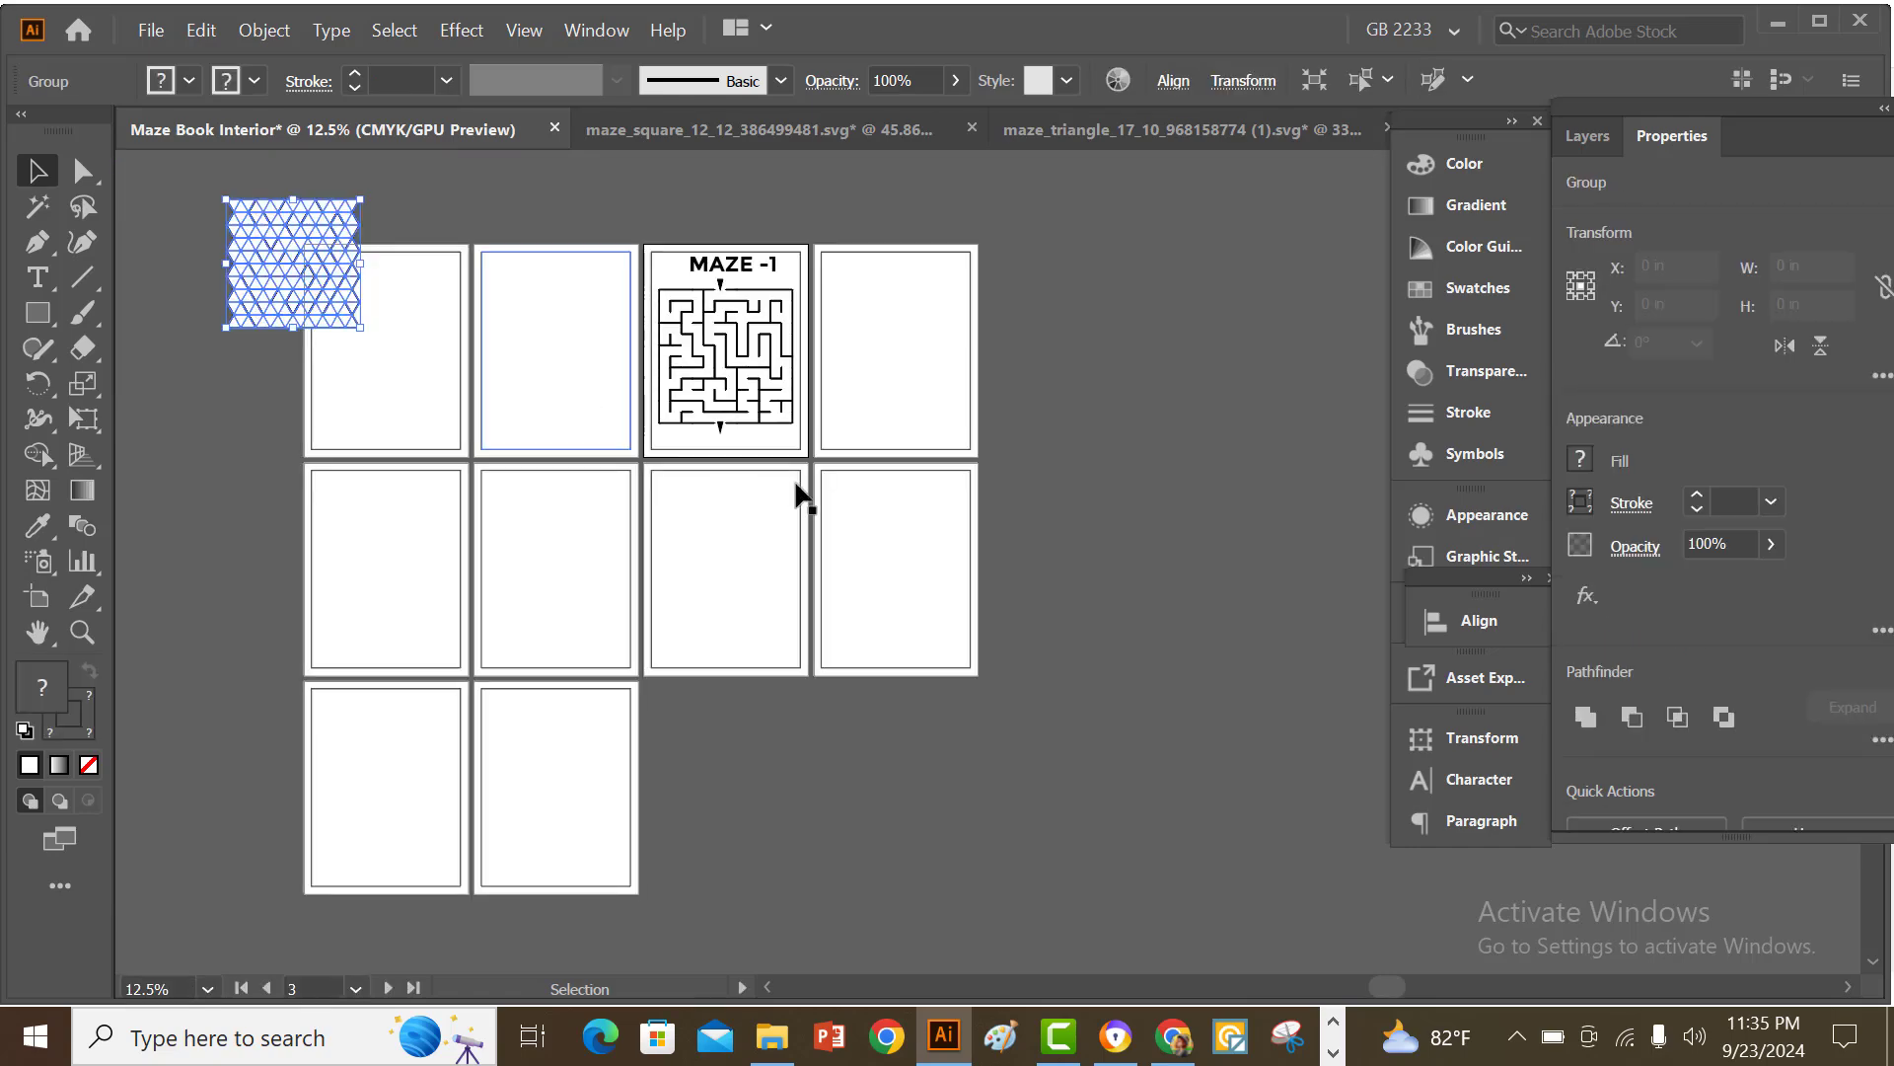
pyautogui.click(702, 205)
pyautogui.moveTo(280, 262); pyautogui.dragTo(886, 346)
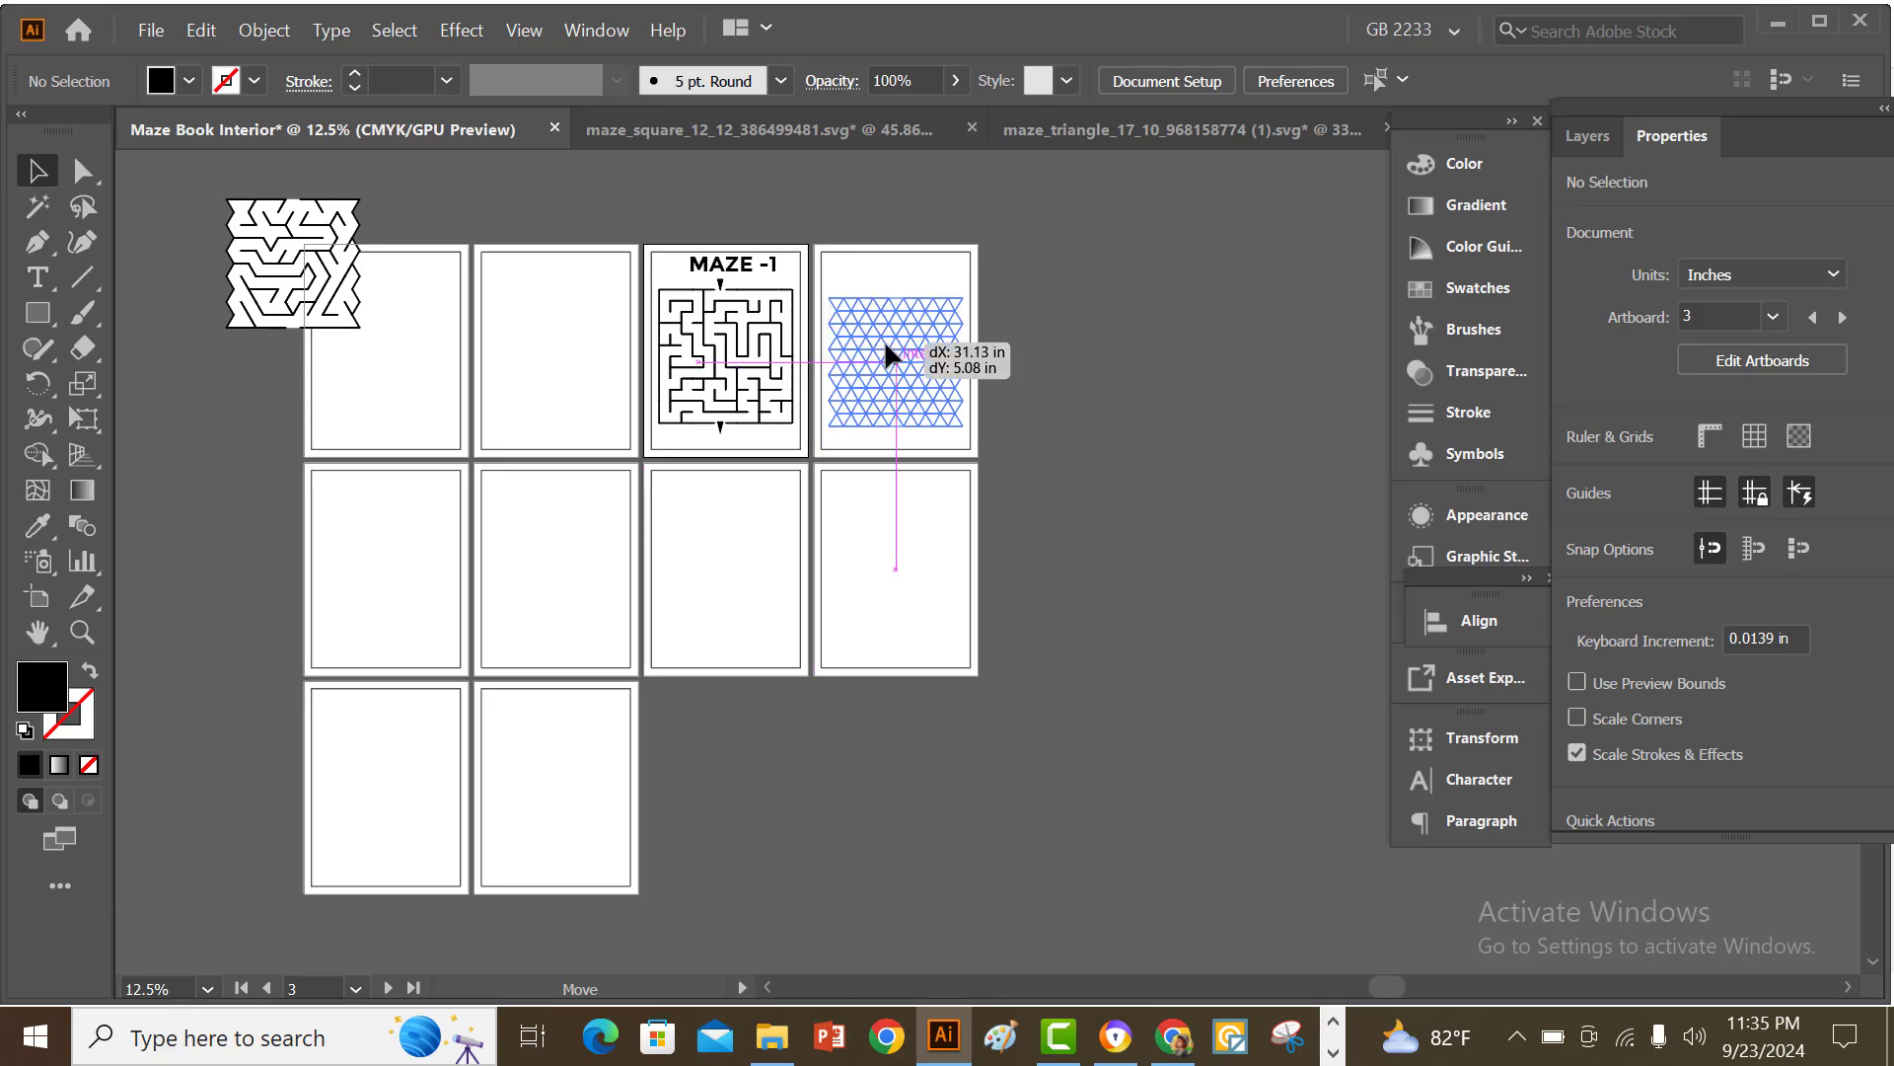
pyautogui.moveTo(1048, 338); pyautogui.dragTo(1048, 337)
pyautogui.click(1117, 340)
# - Center the triangle maze horizontally and vertically on the fourth artboard
pyautogui.scroll(2, 1100, 399)
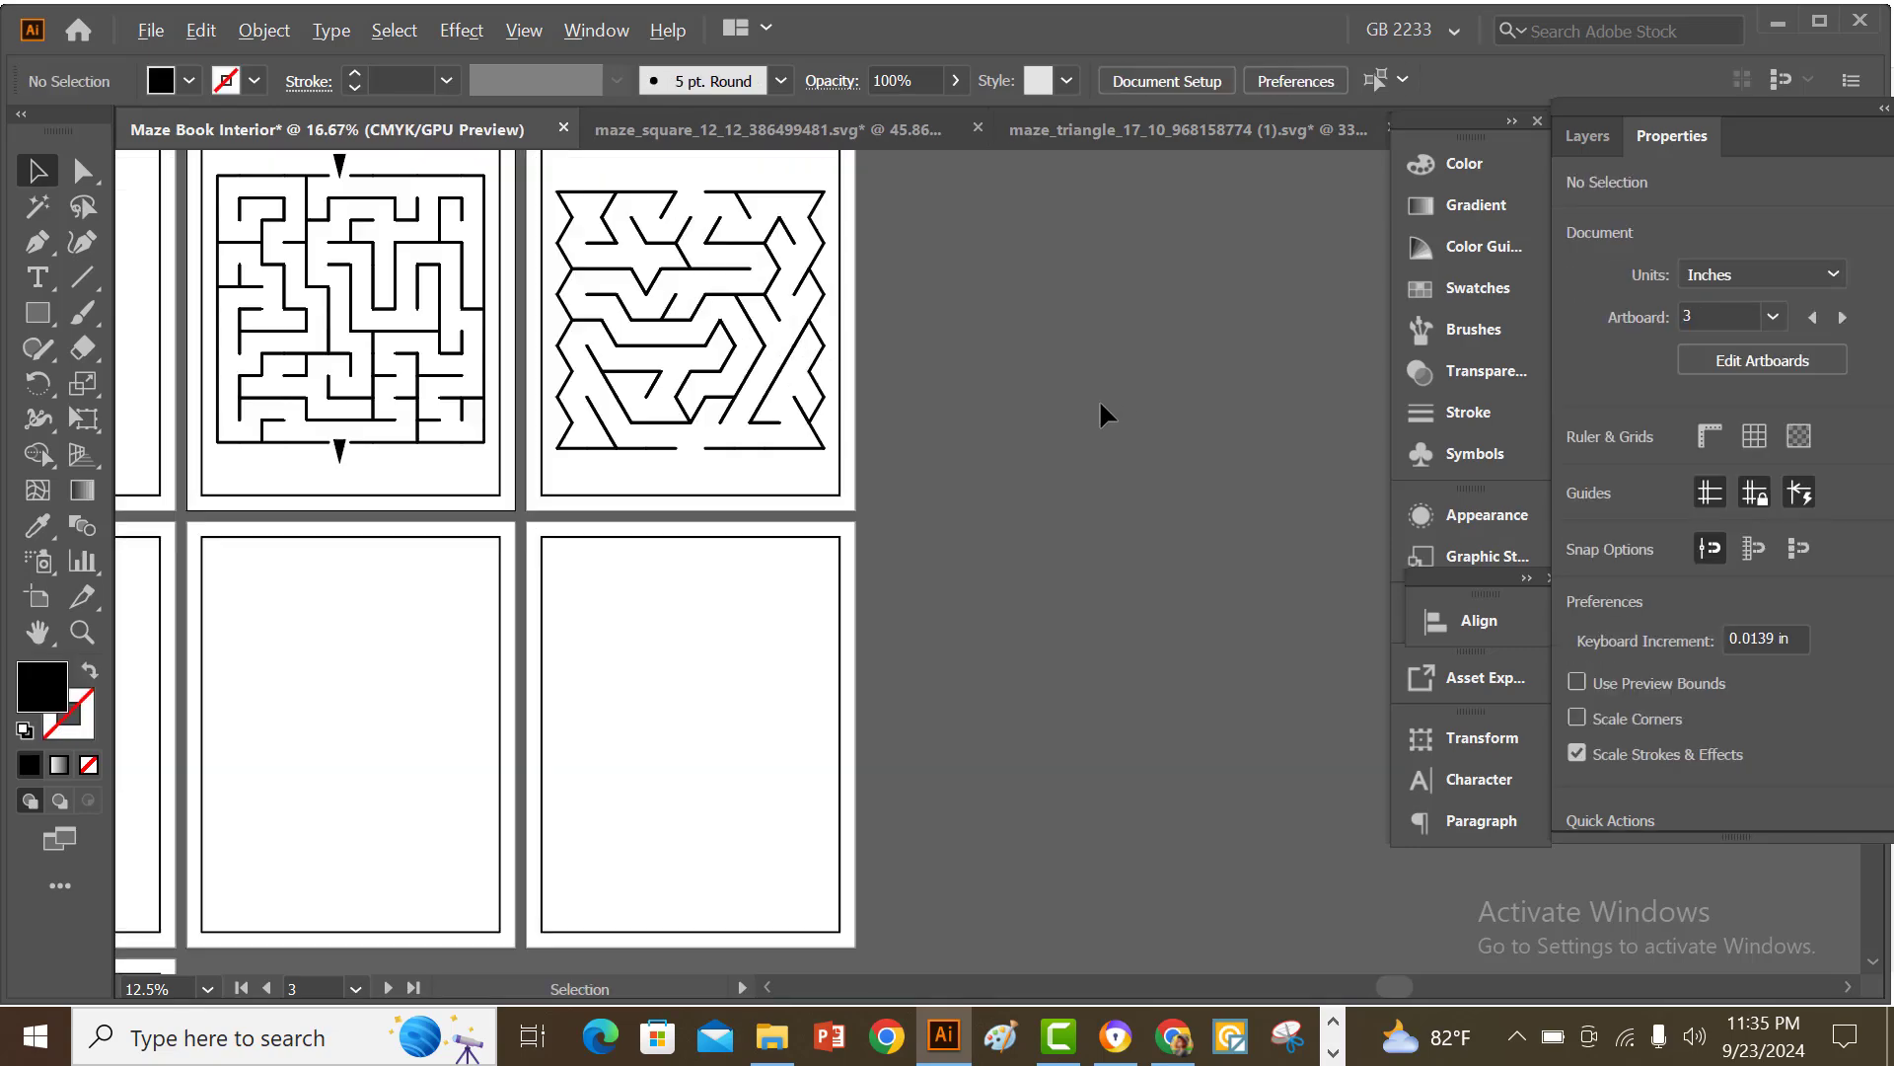
pyautogui.scroll(3, 987, 484)
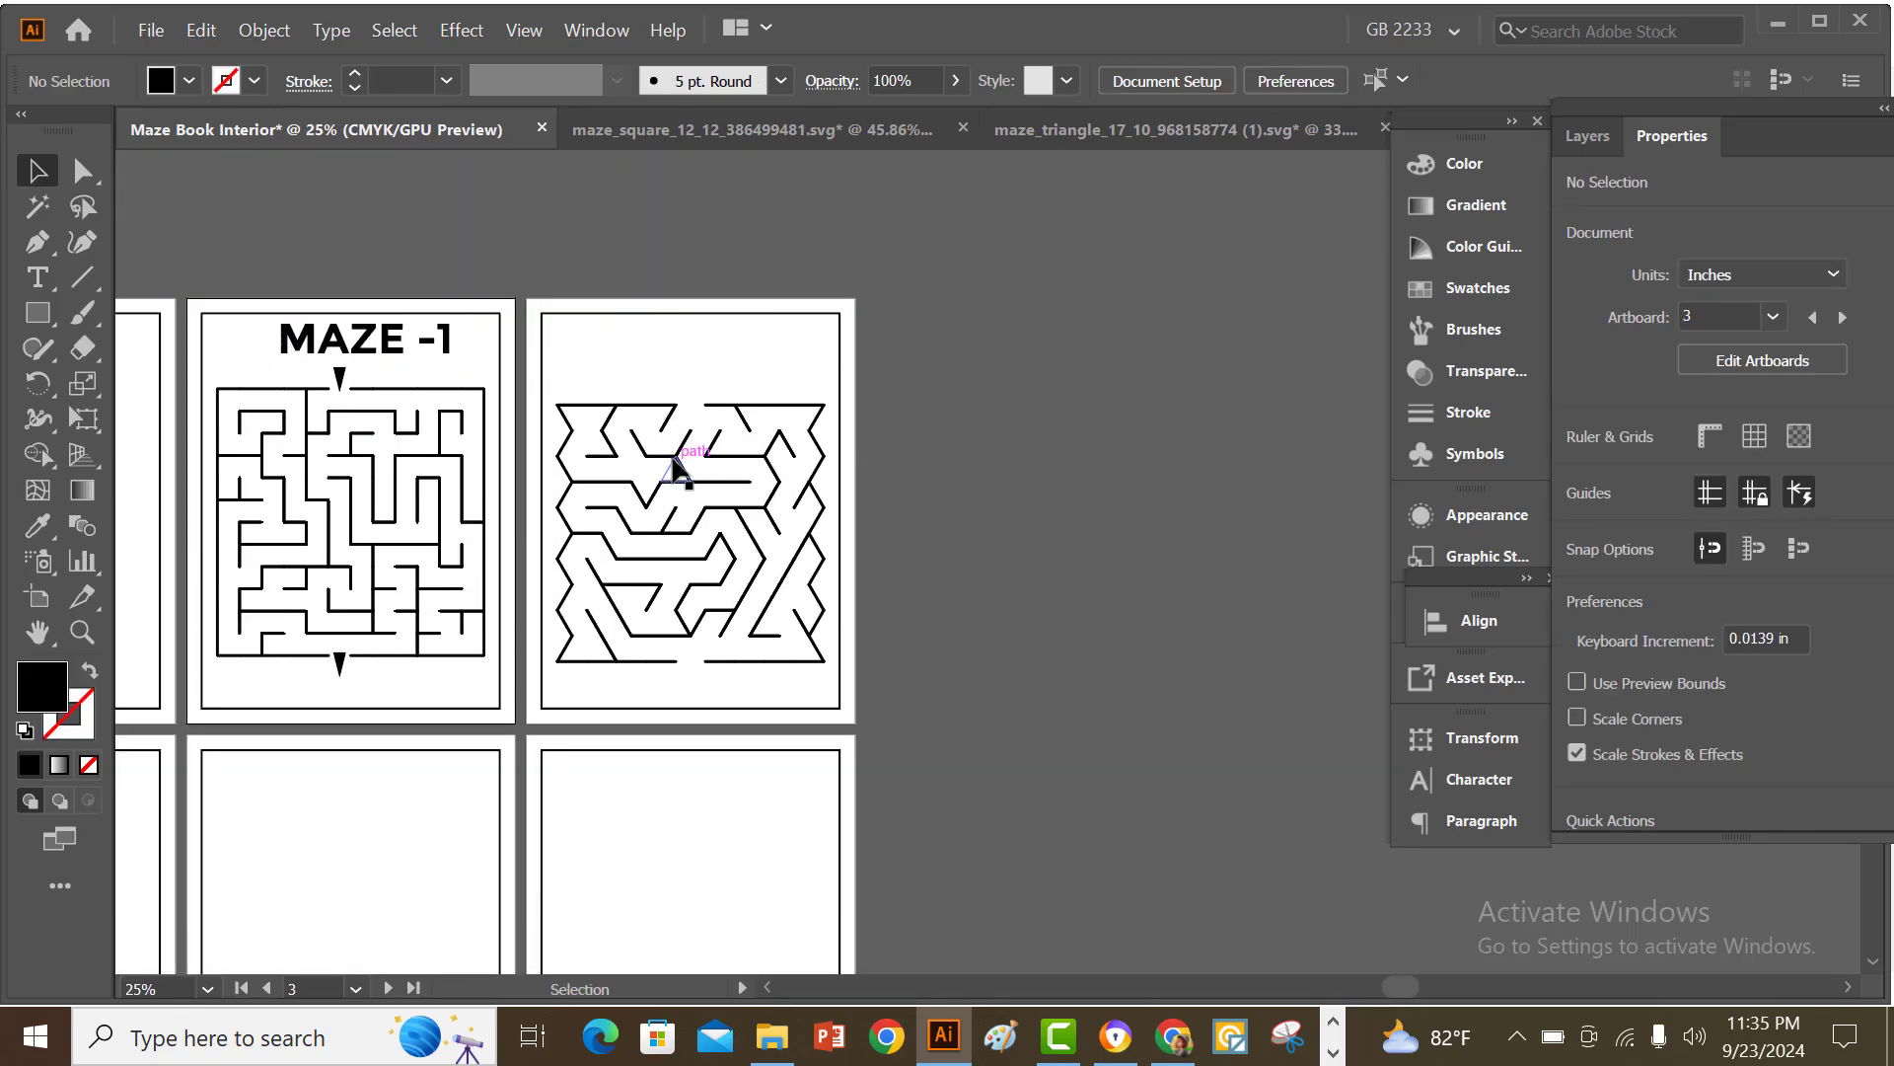
pyautogui.click(677, 466)
pyautogui.click(1448, 641)
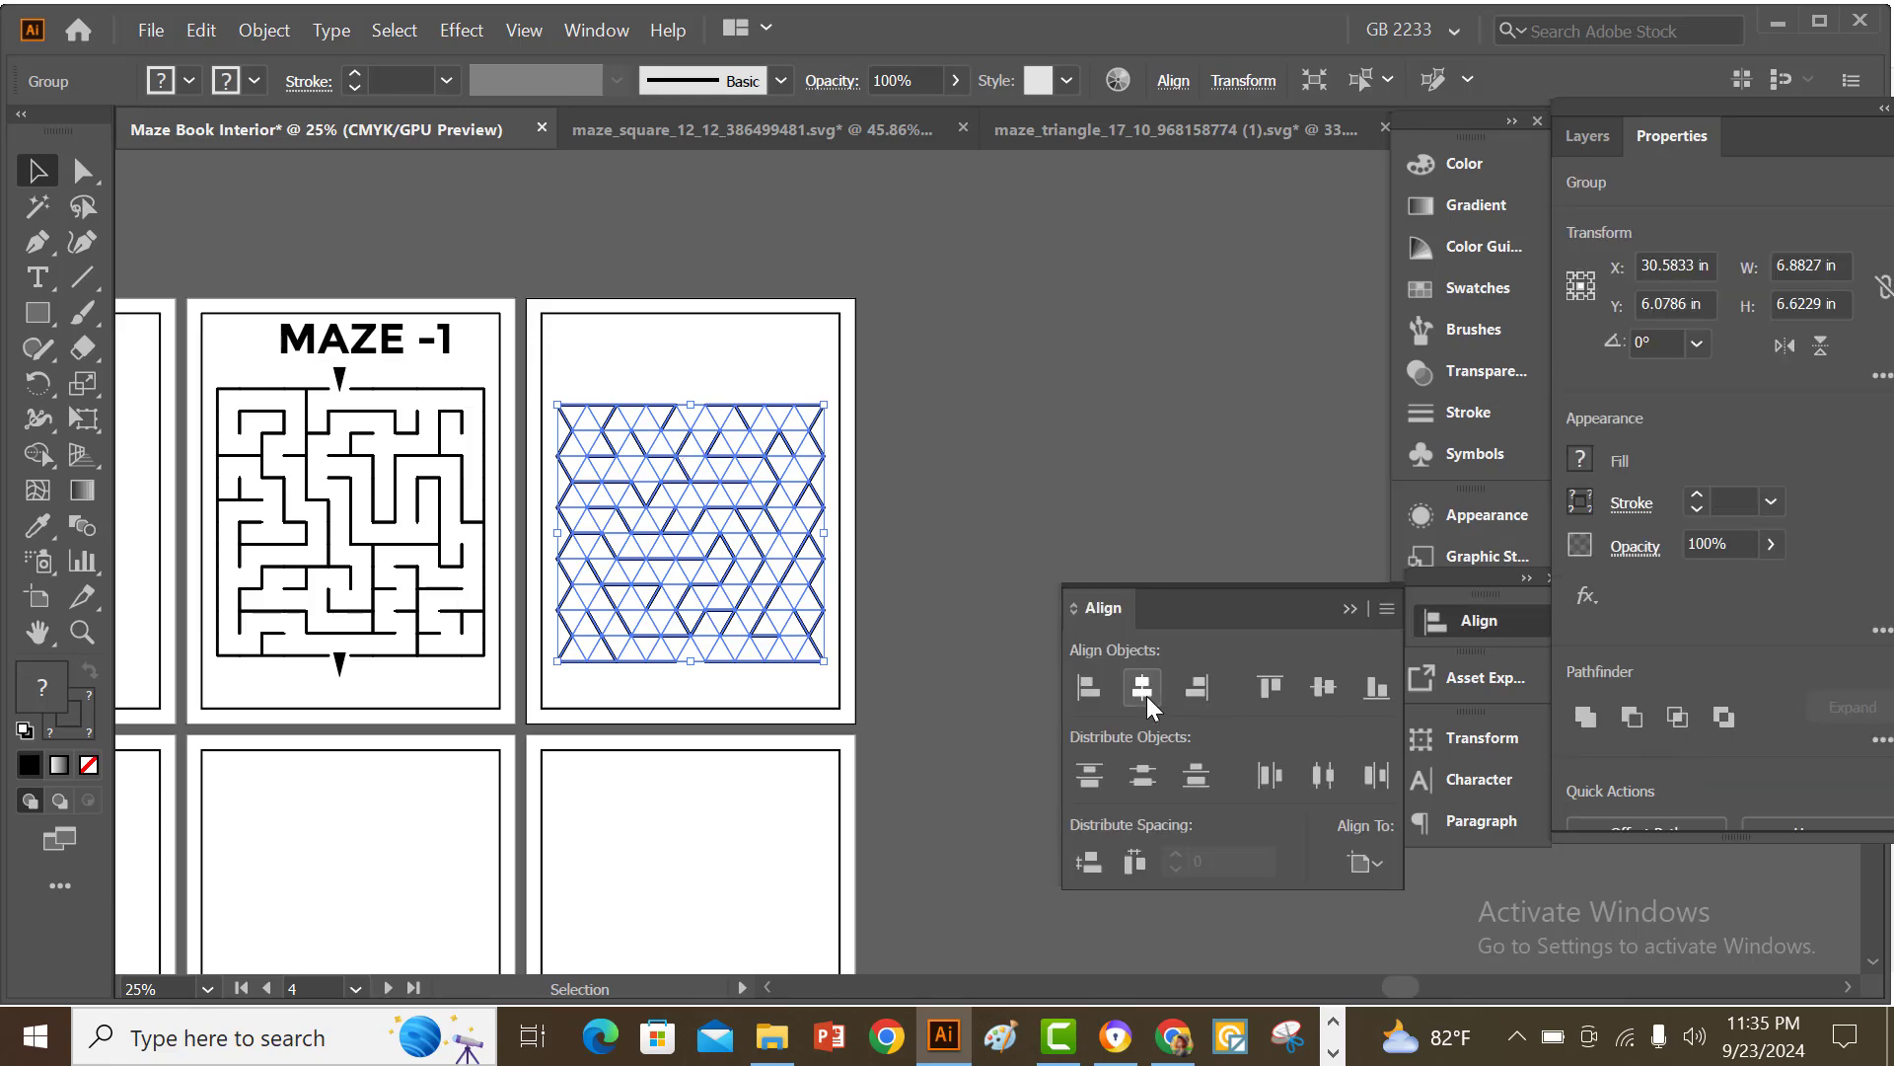
pyautogui.click(1326, 689)
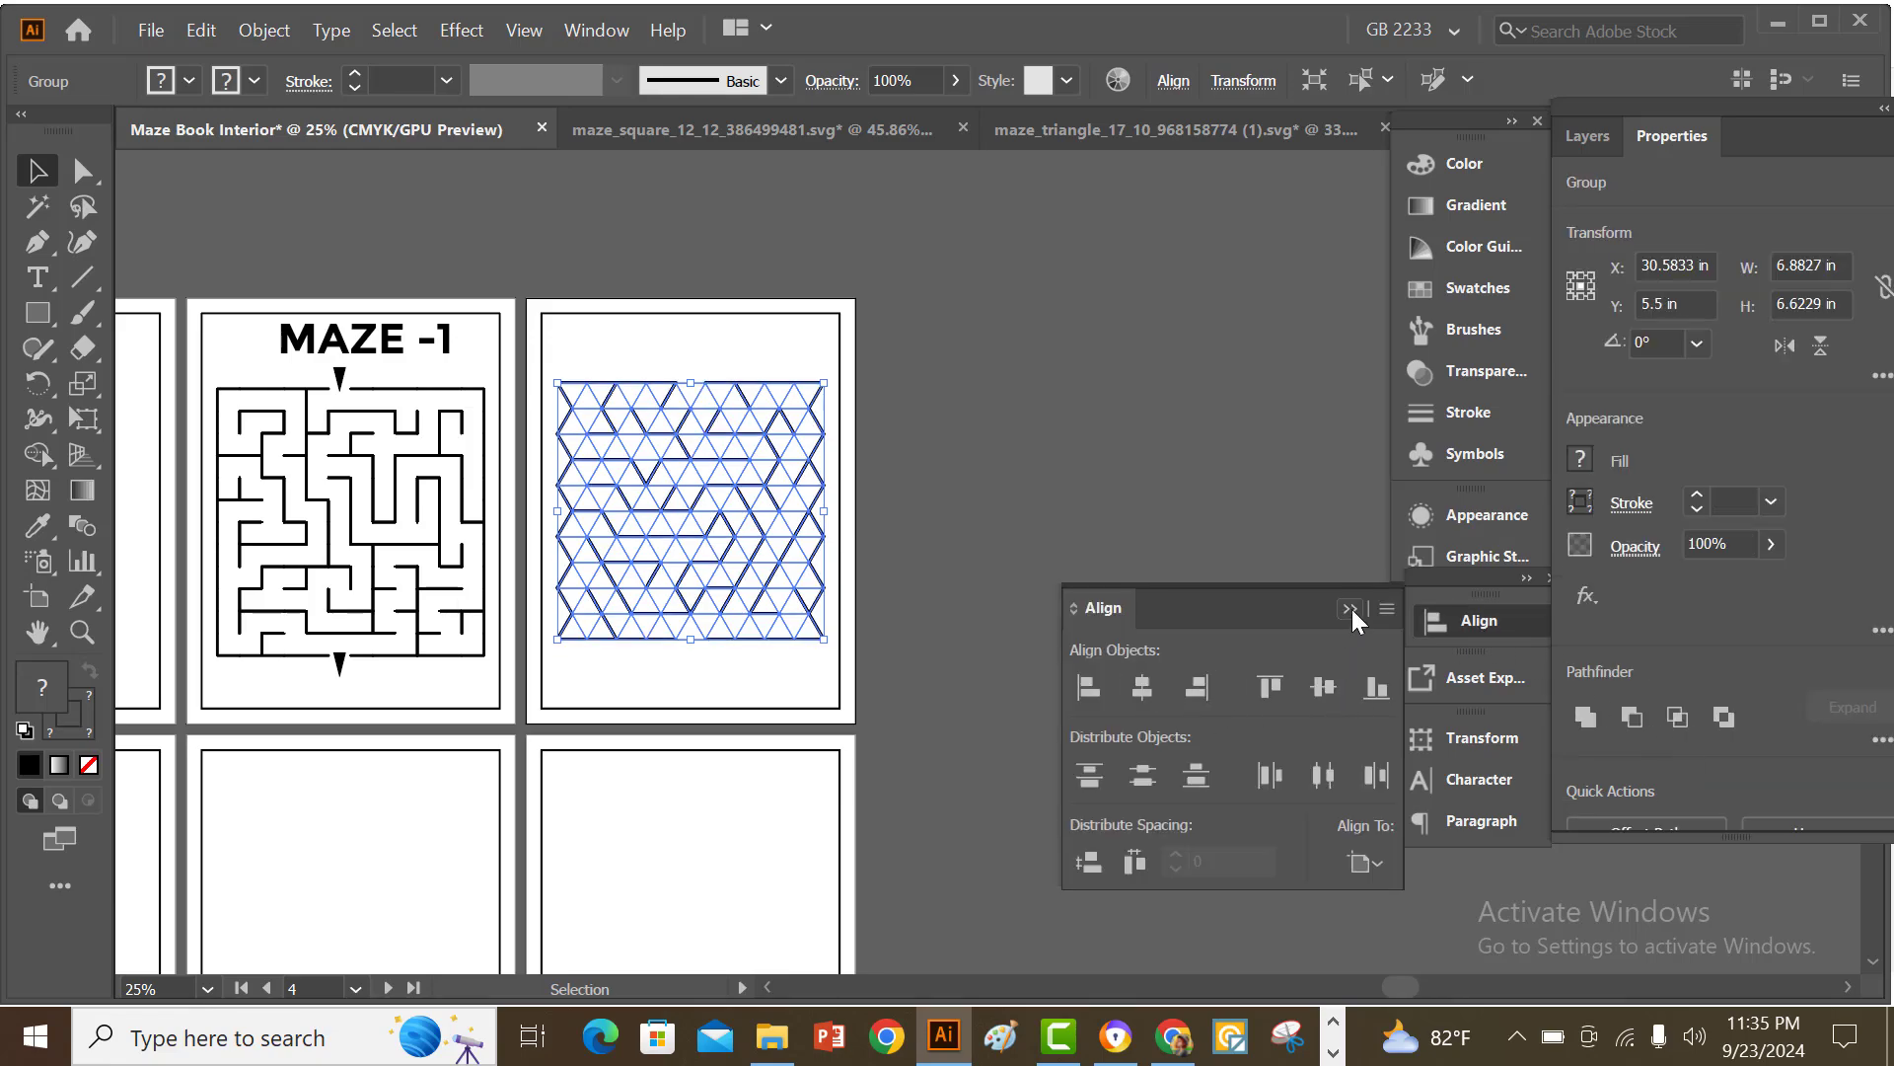
pyautogui.click(1350, 608)
pyautogui.click(745, 294)
# - Align the triangle maze's vertical center with the square maze on the third artboard
pyautogui.click(735, 426)
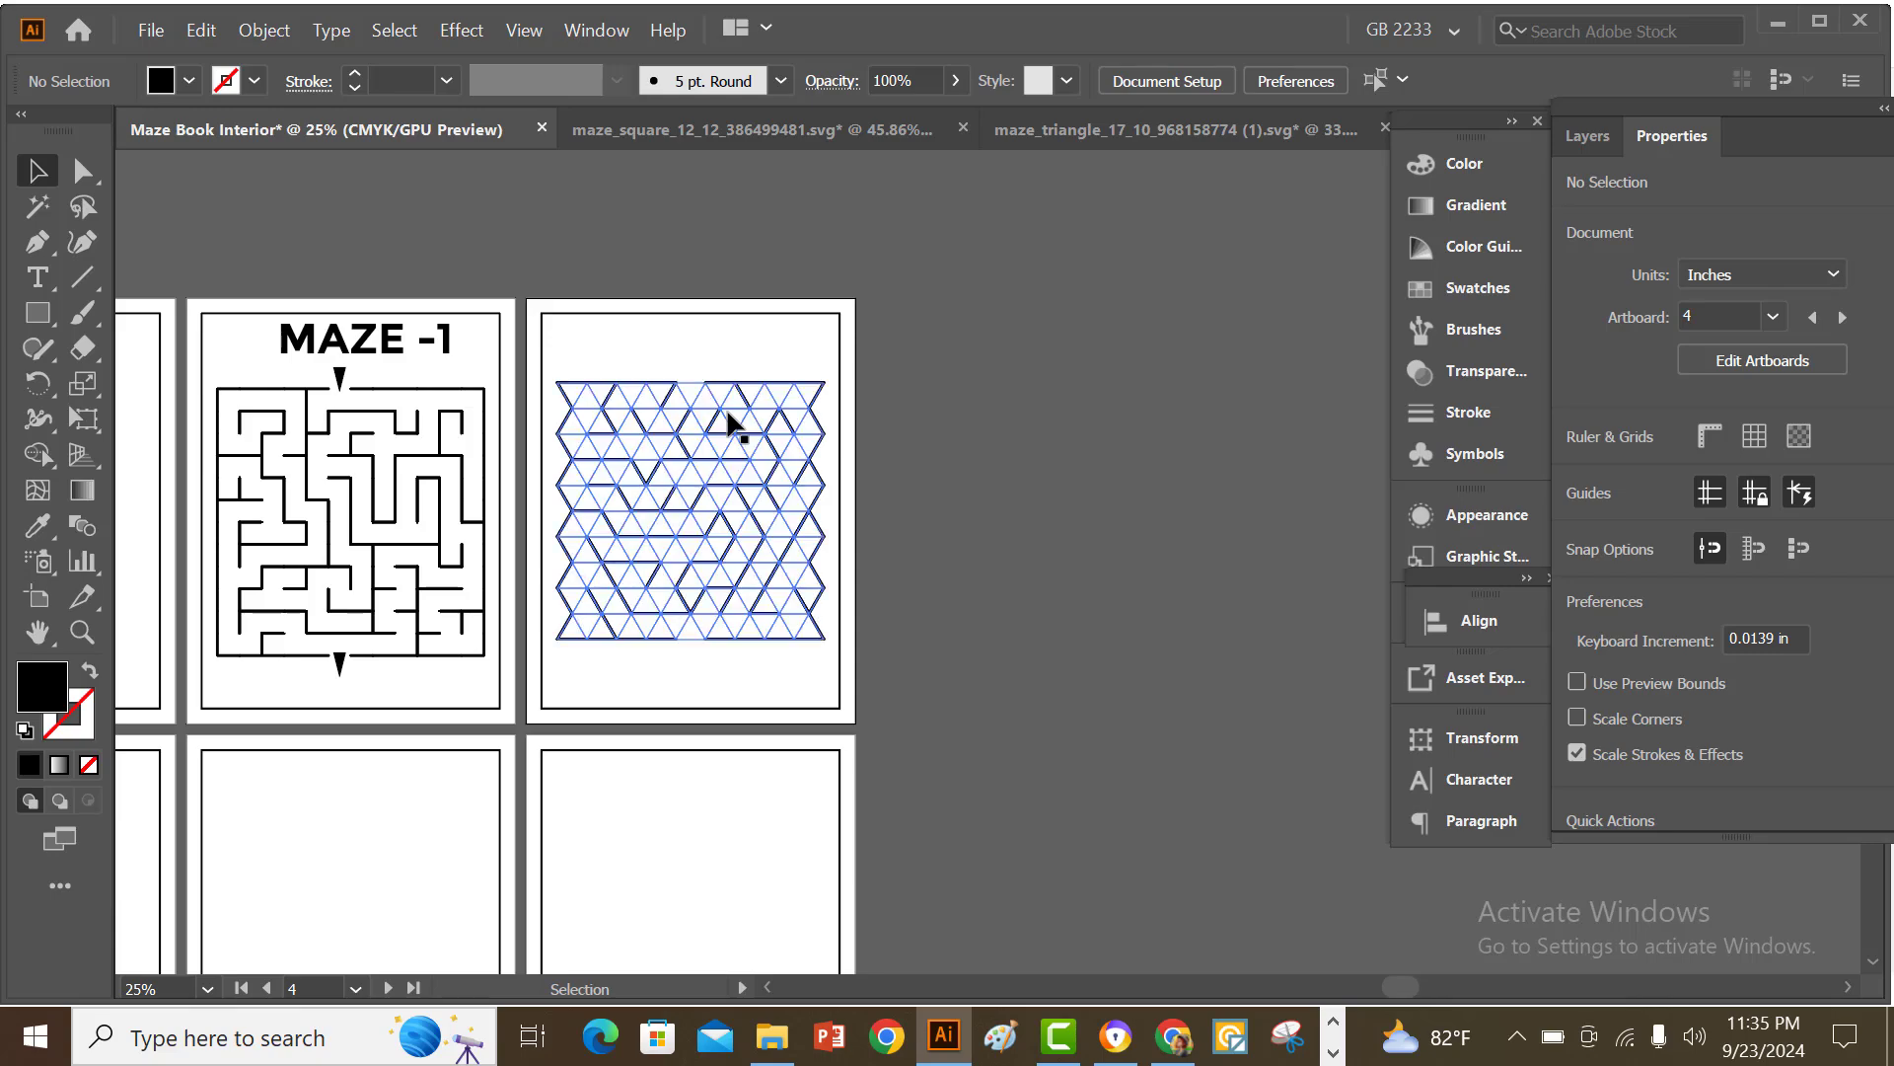
pyautogui.keyDown('shift'); pyautogui.click(469, 435); pyautogui.keyUp('shift')
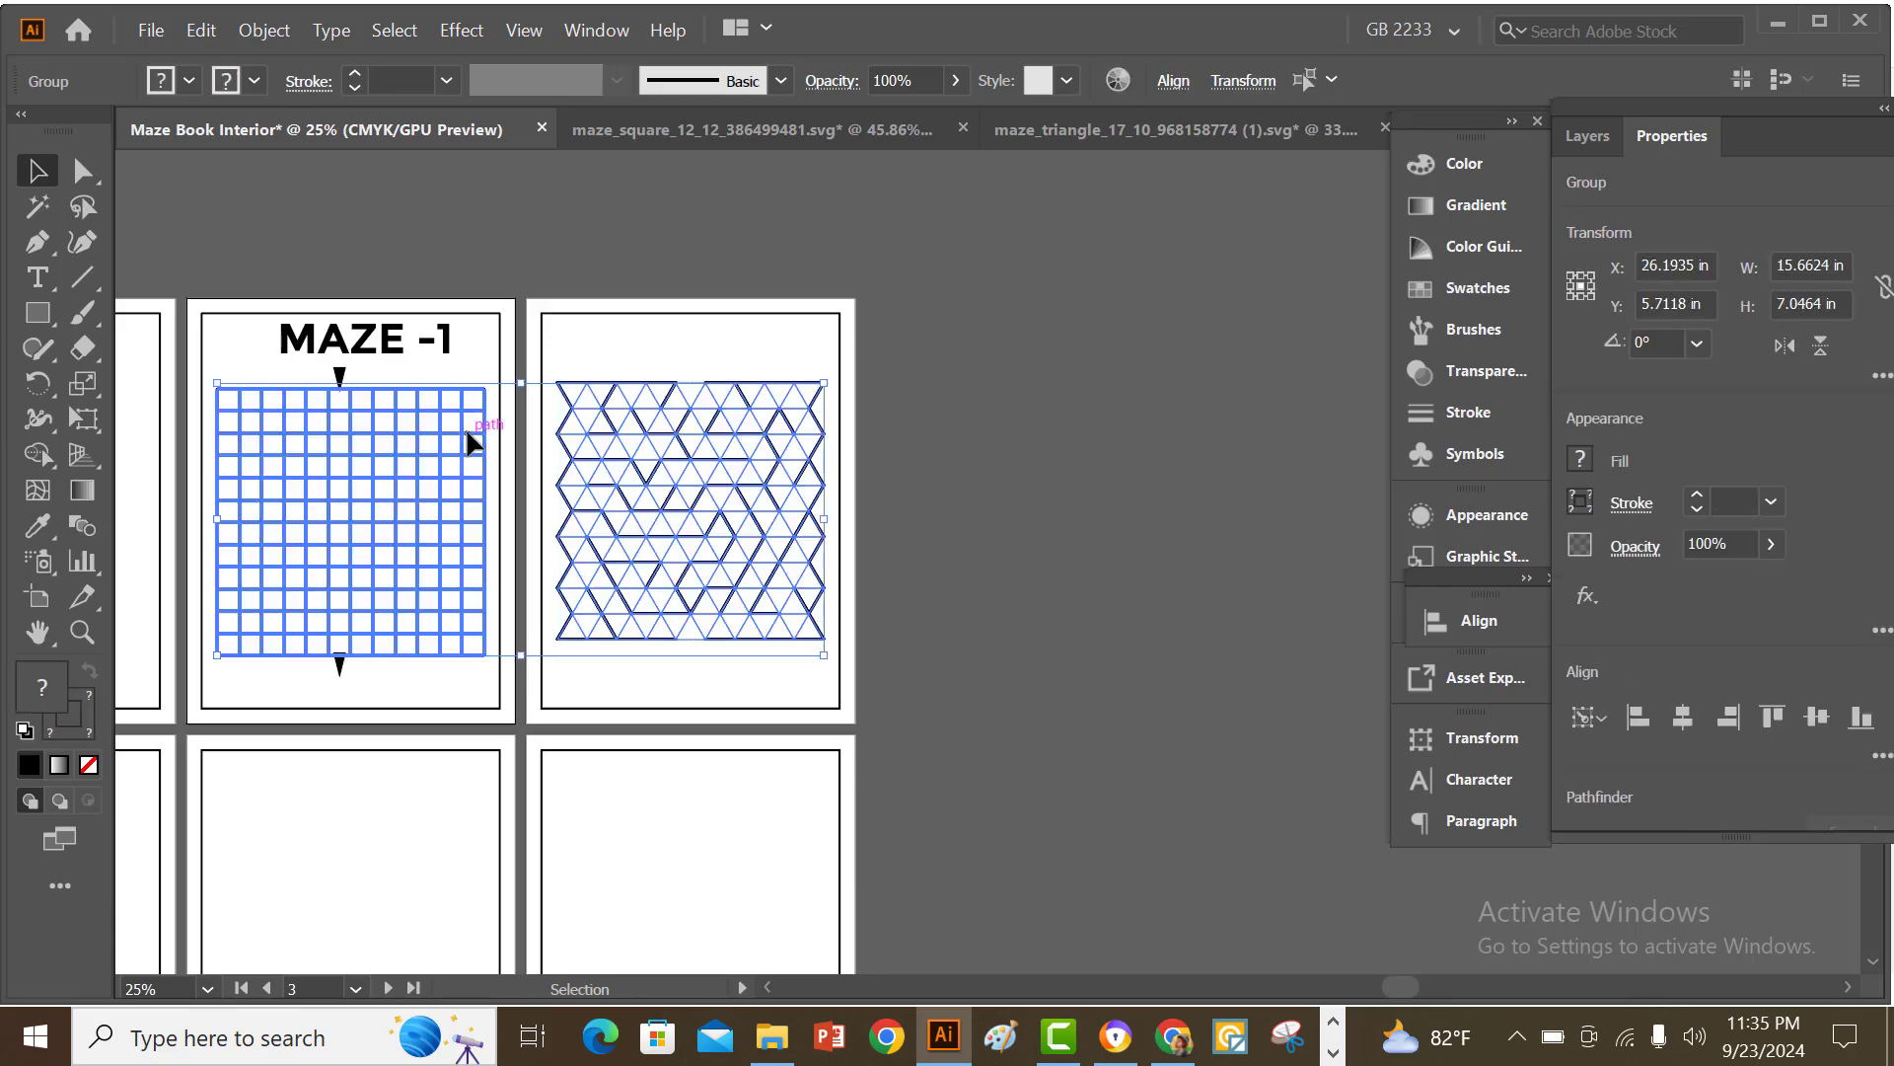
pyautogui.click(1480, 622)
pyautogui.click(1323, 687)
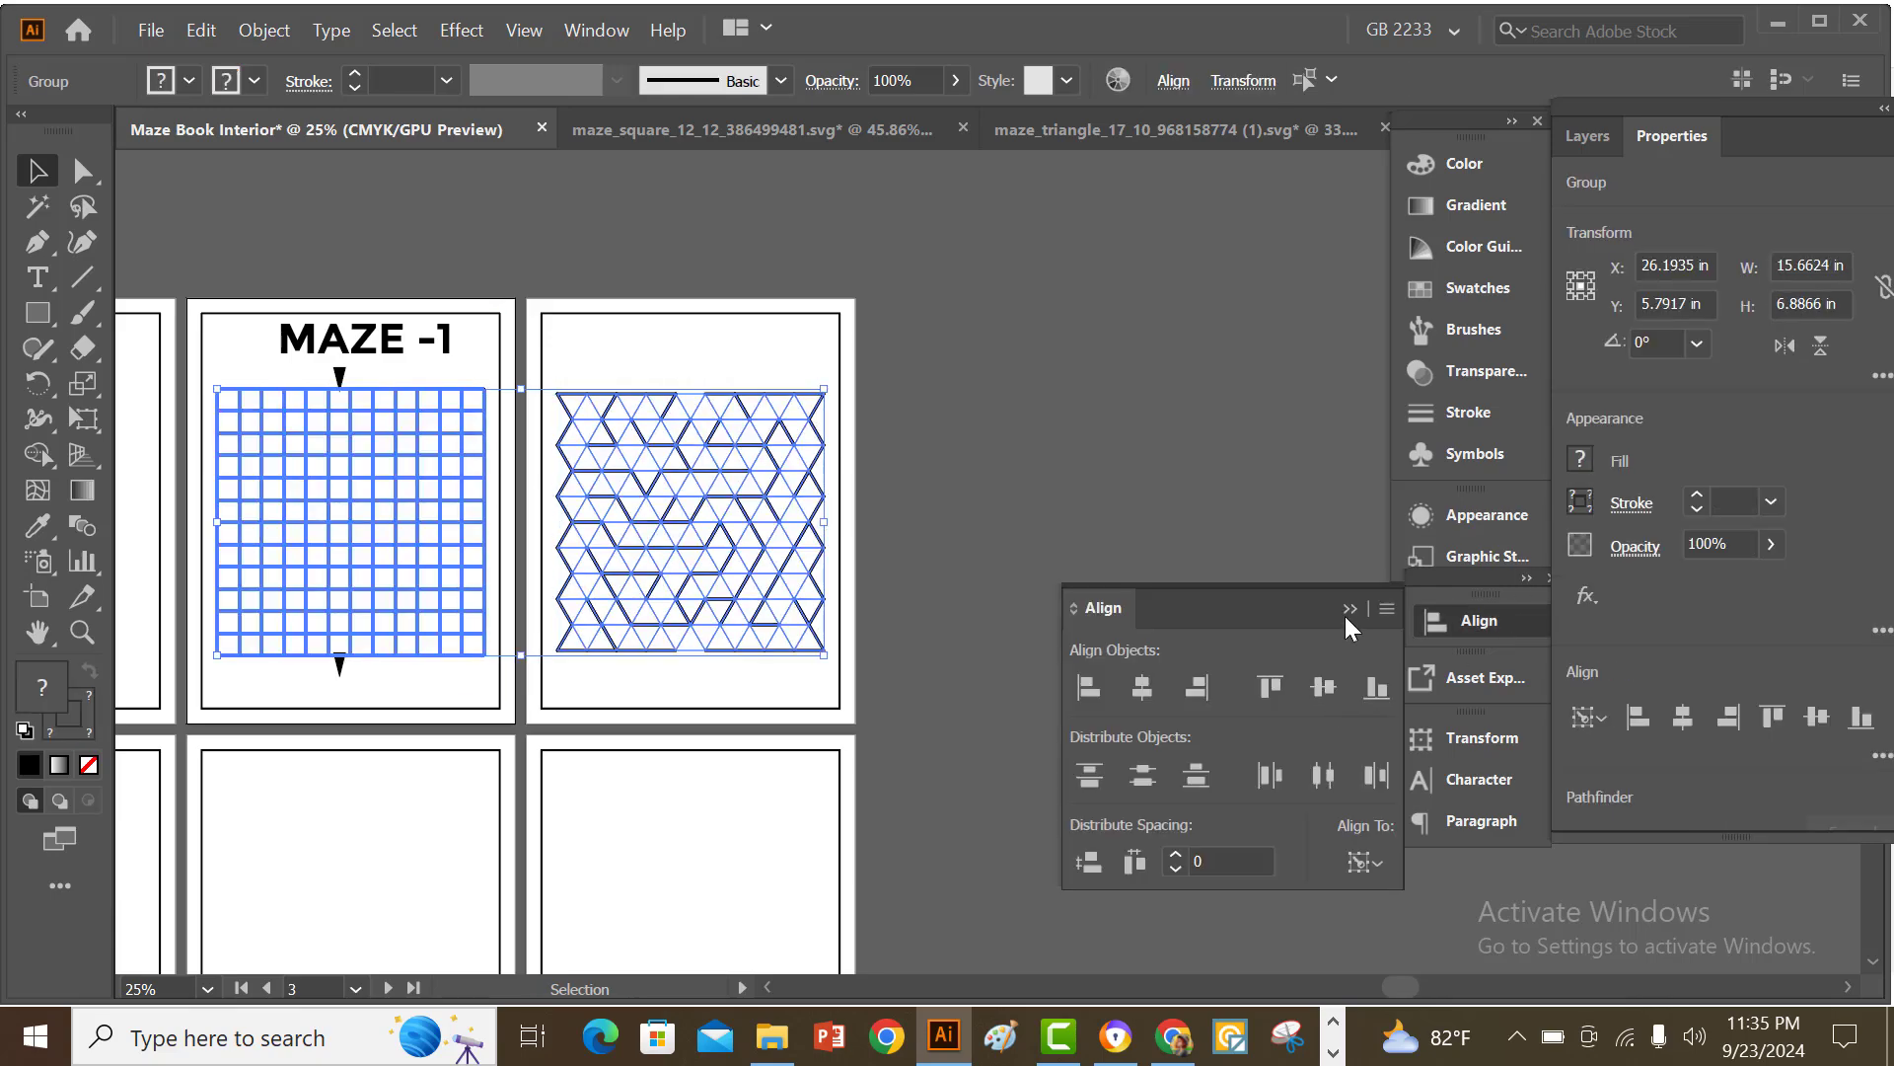
pyautogui.click(1346, 607)
pyautogui.click(1193, 567)
# - Duplicate the "MAZE -1" title above the triangle maze on the fourth artboard and change the copy to "MAZE -2"
pyautogui.moveTo(373, 352); pyautogui.dragTo(703, 355)
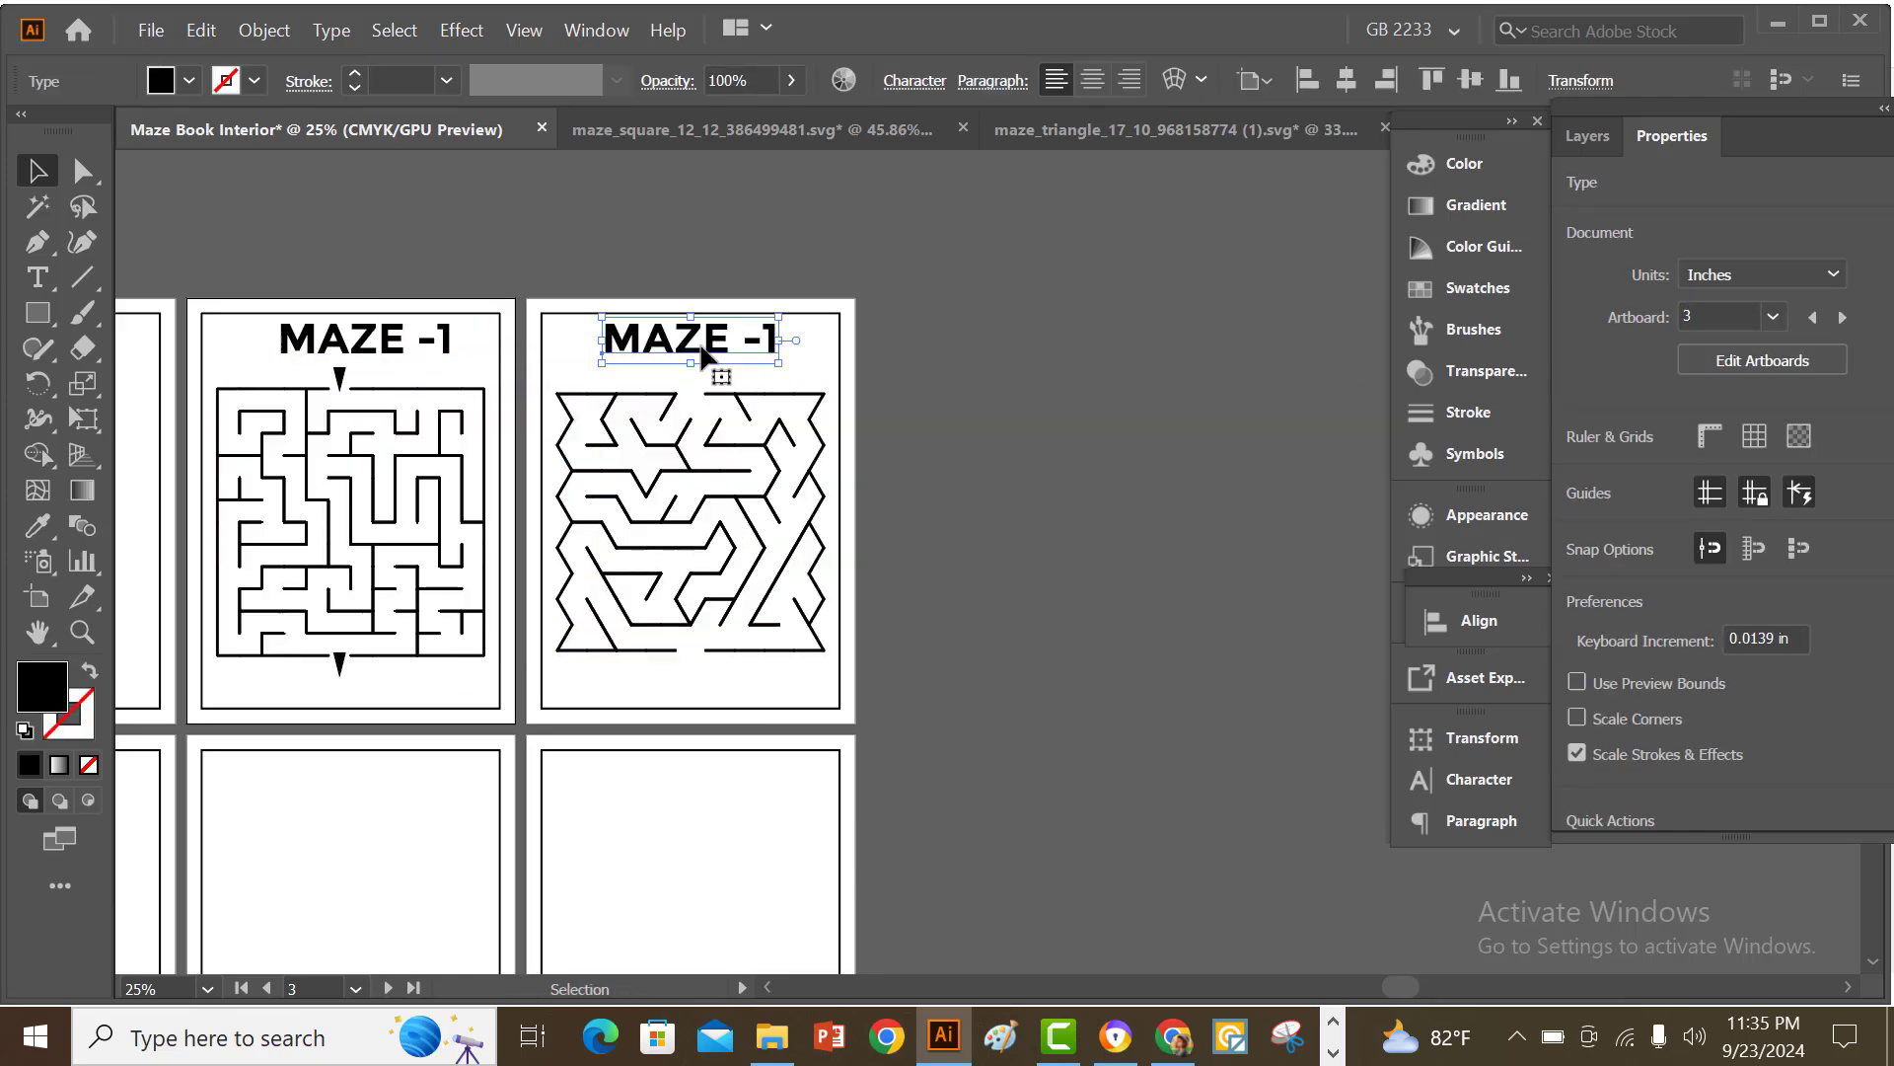
pyautogui.tripleClick(774, 340)
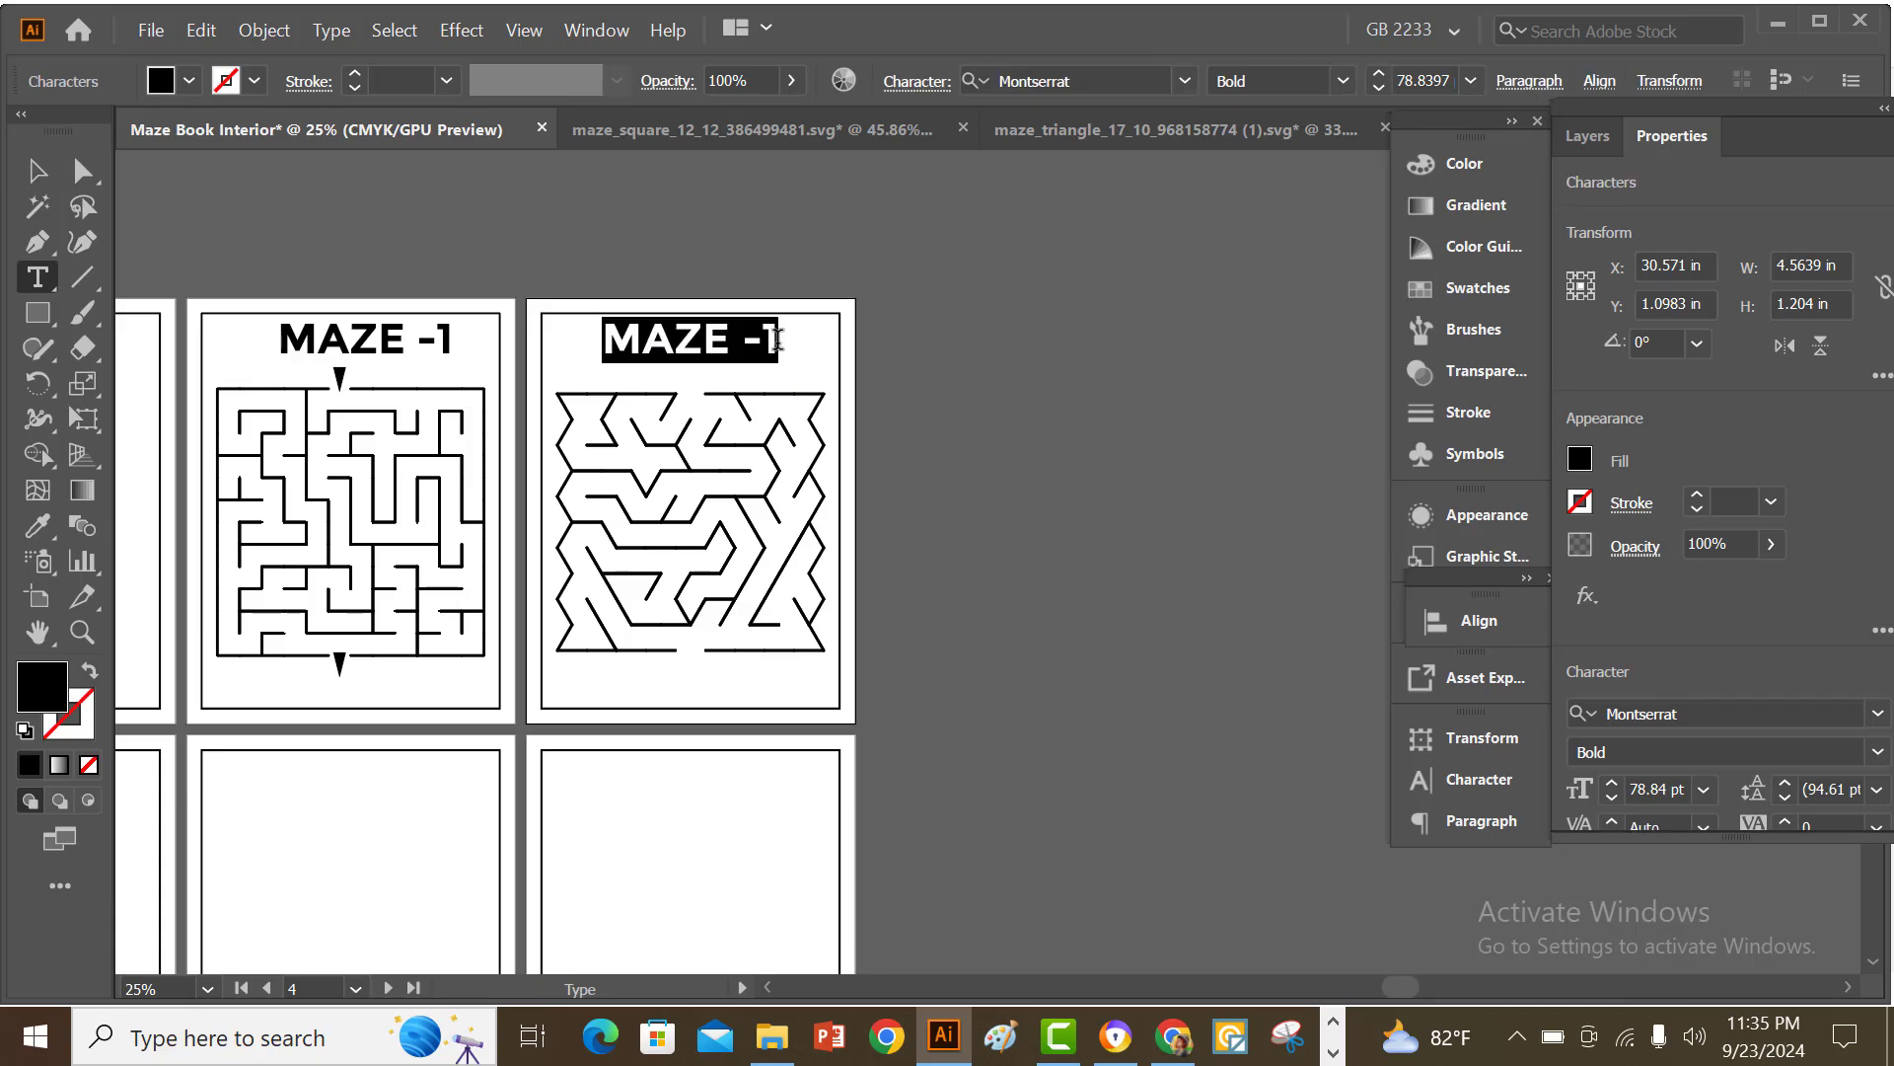
pyautogui.doubleClick(770, 342)
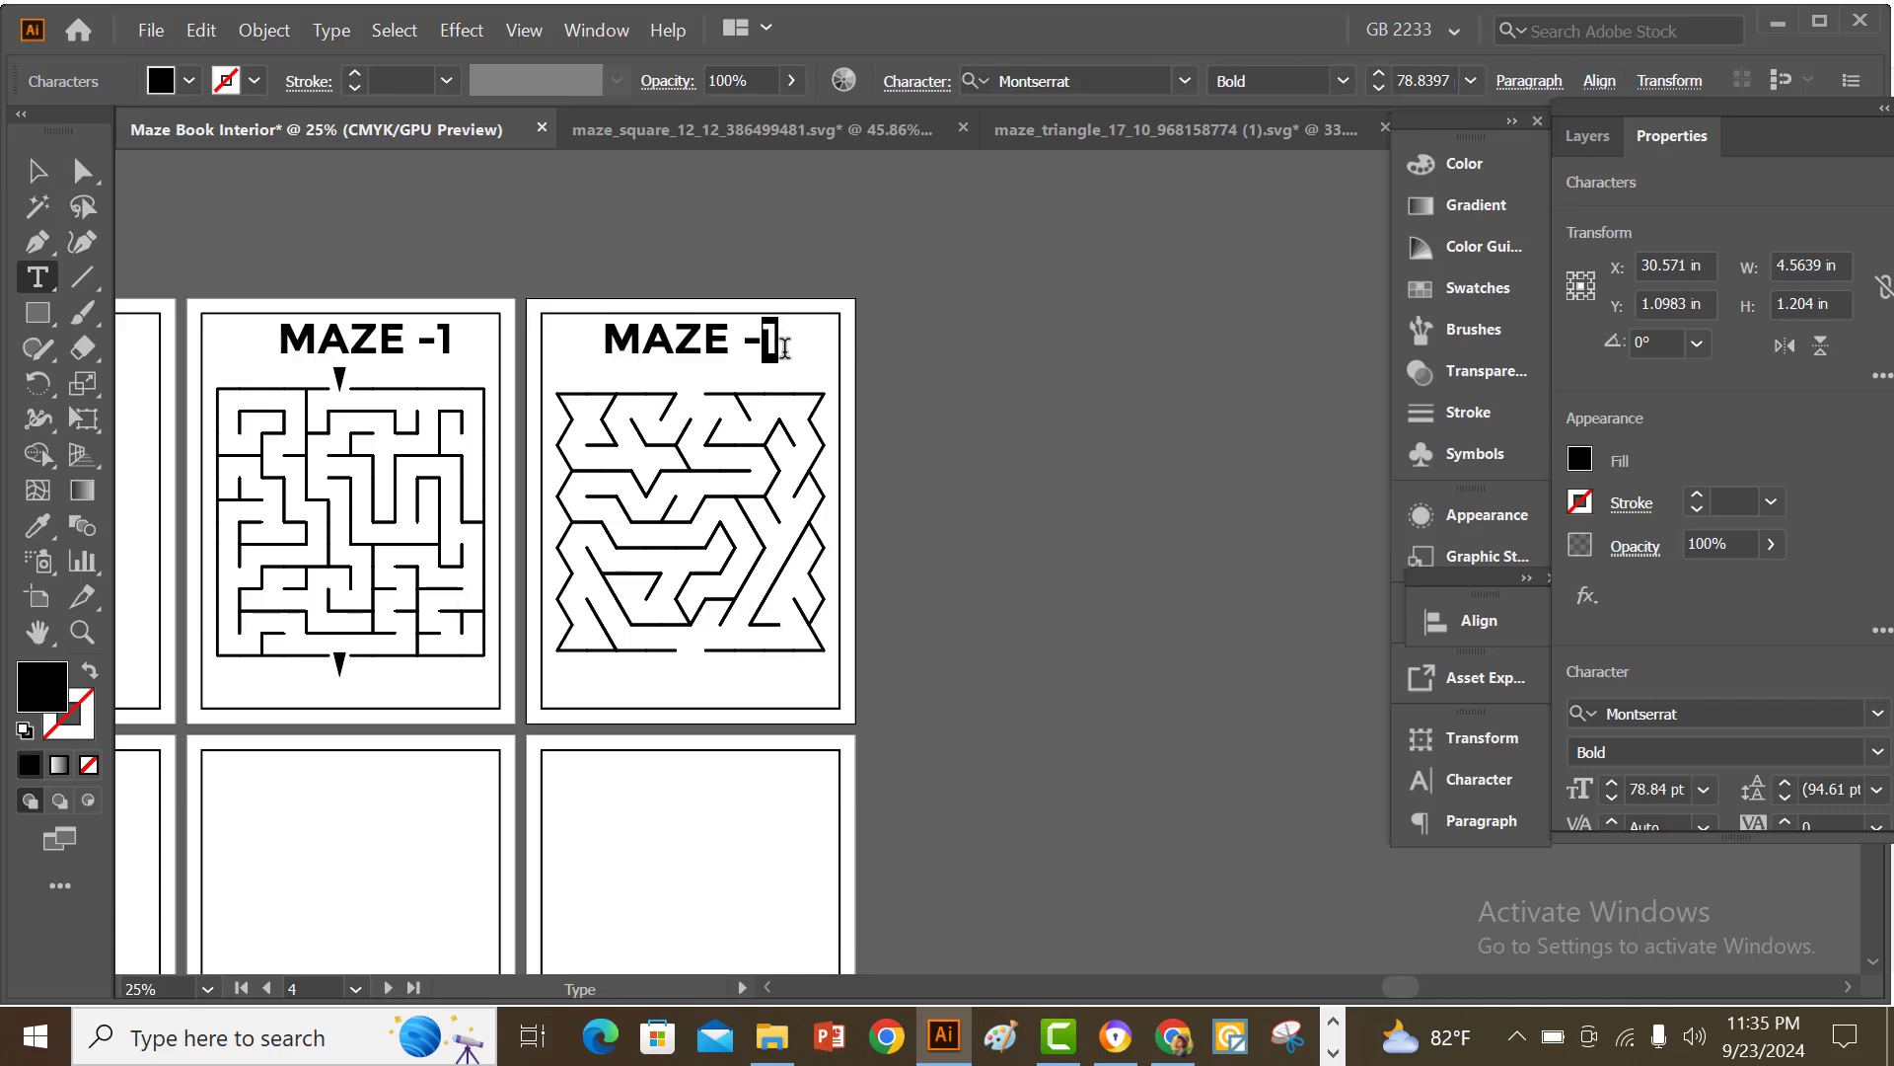
pyautogui.press('Escape')
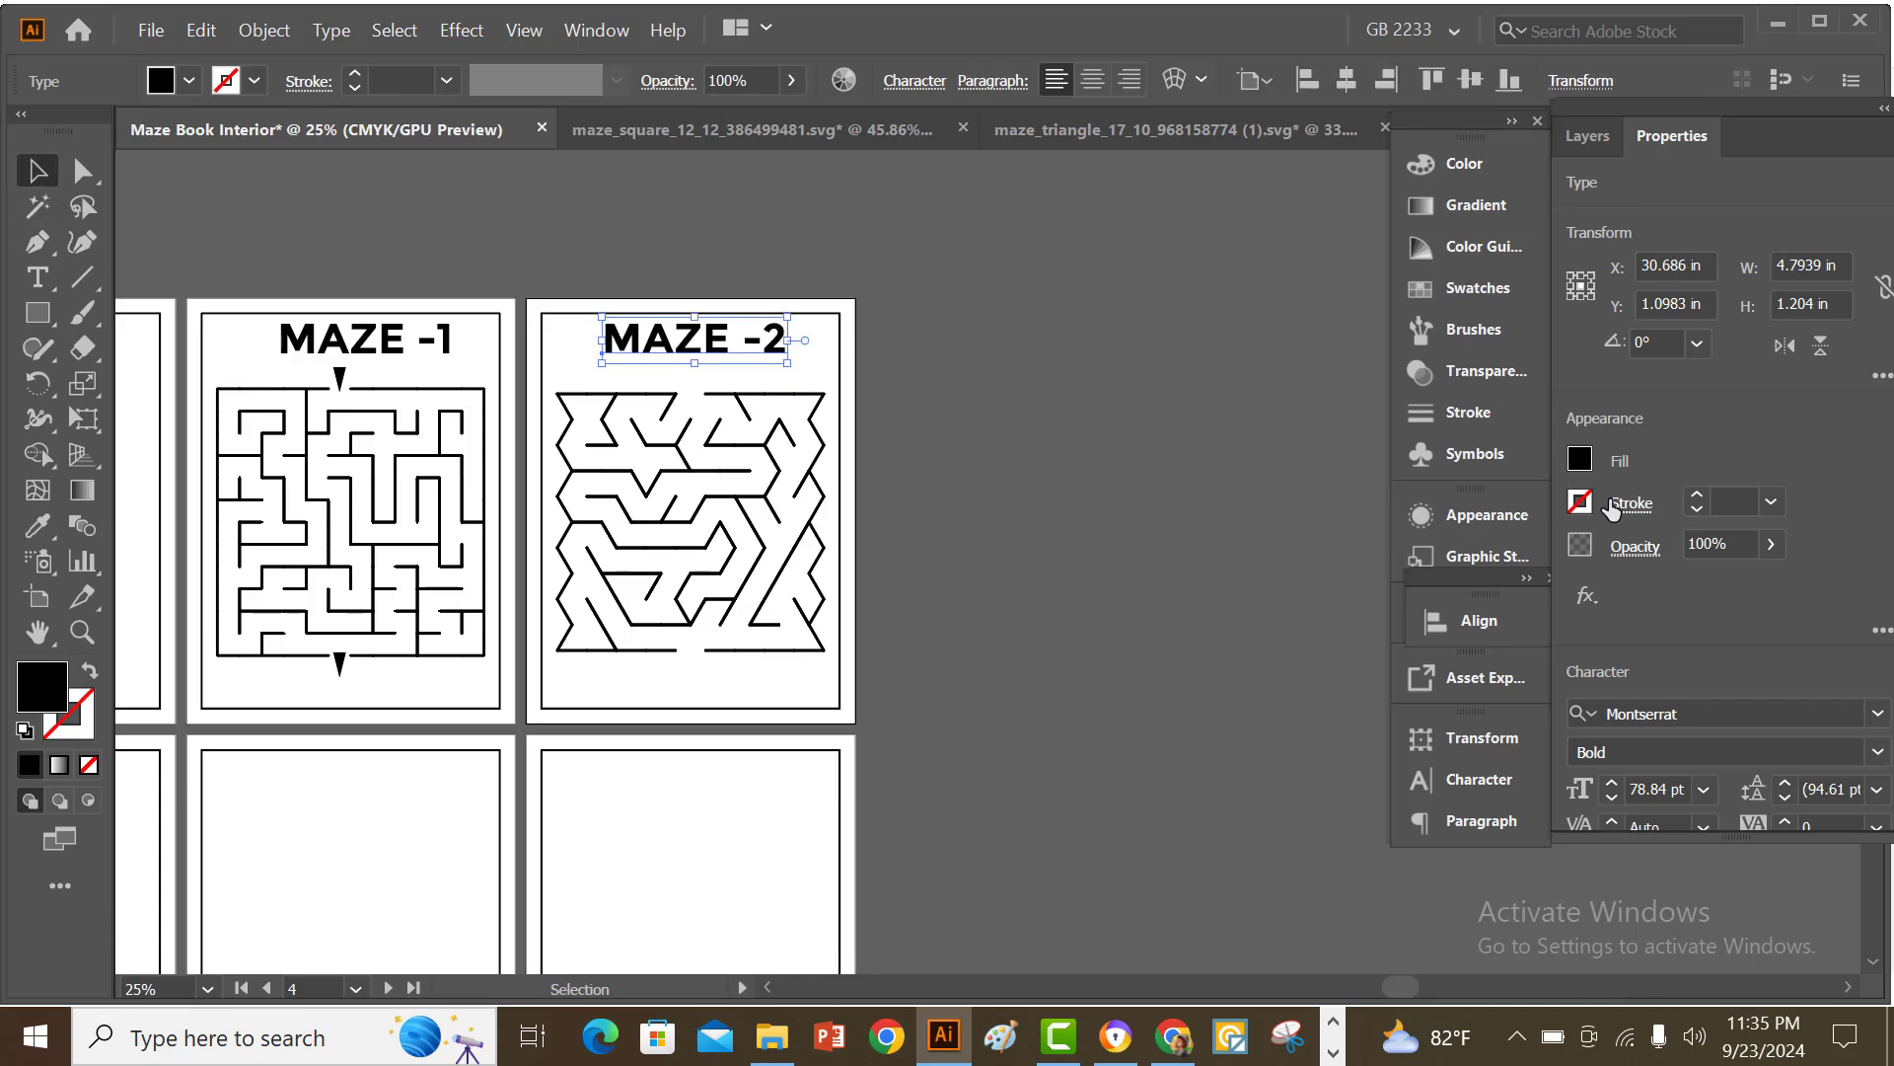
# - Center the "MAZE -2" title horizontally on the fourth artboard
pyautogui.click(1493, 611)
pyautogui.click(1141, 689)
pyautogui.click(1350, 610)
pyautogui.click(1172, 556)
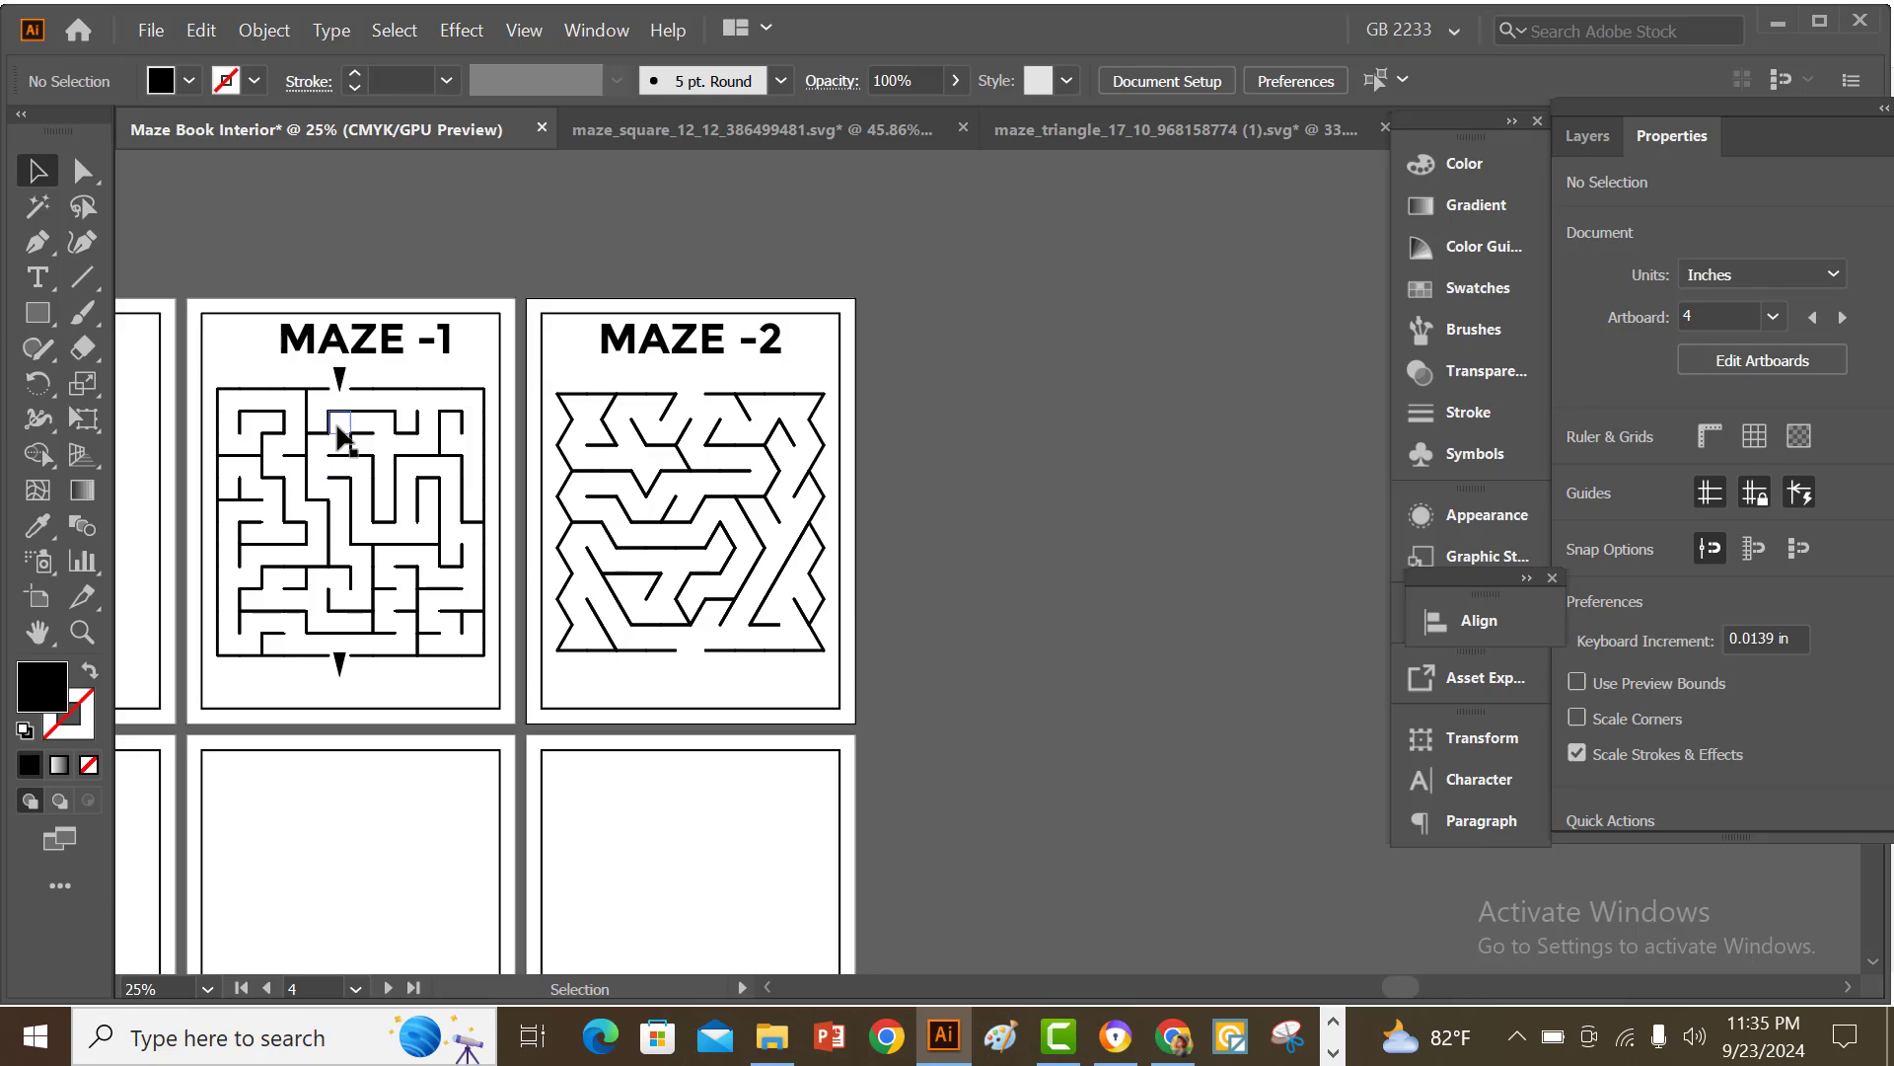
# - Copy the entrance and exit arrows from the square maze to the top and bottom openings of the triangle maze
pyautogui.moveTo(340, 380); pyautogui.dragTo(692, 380)
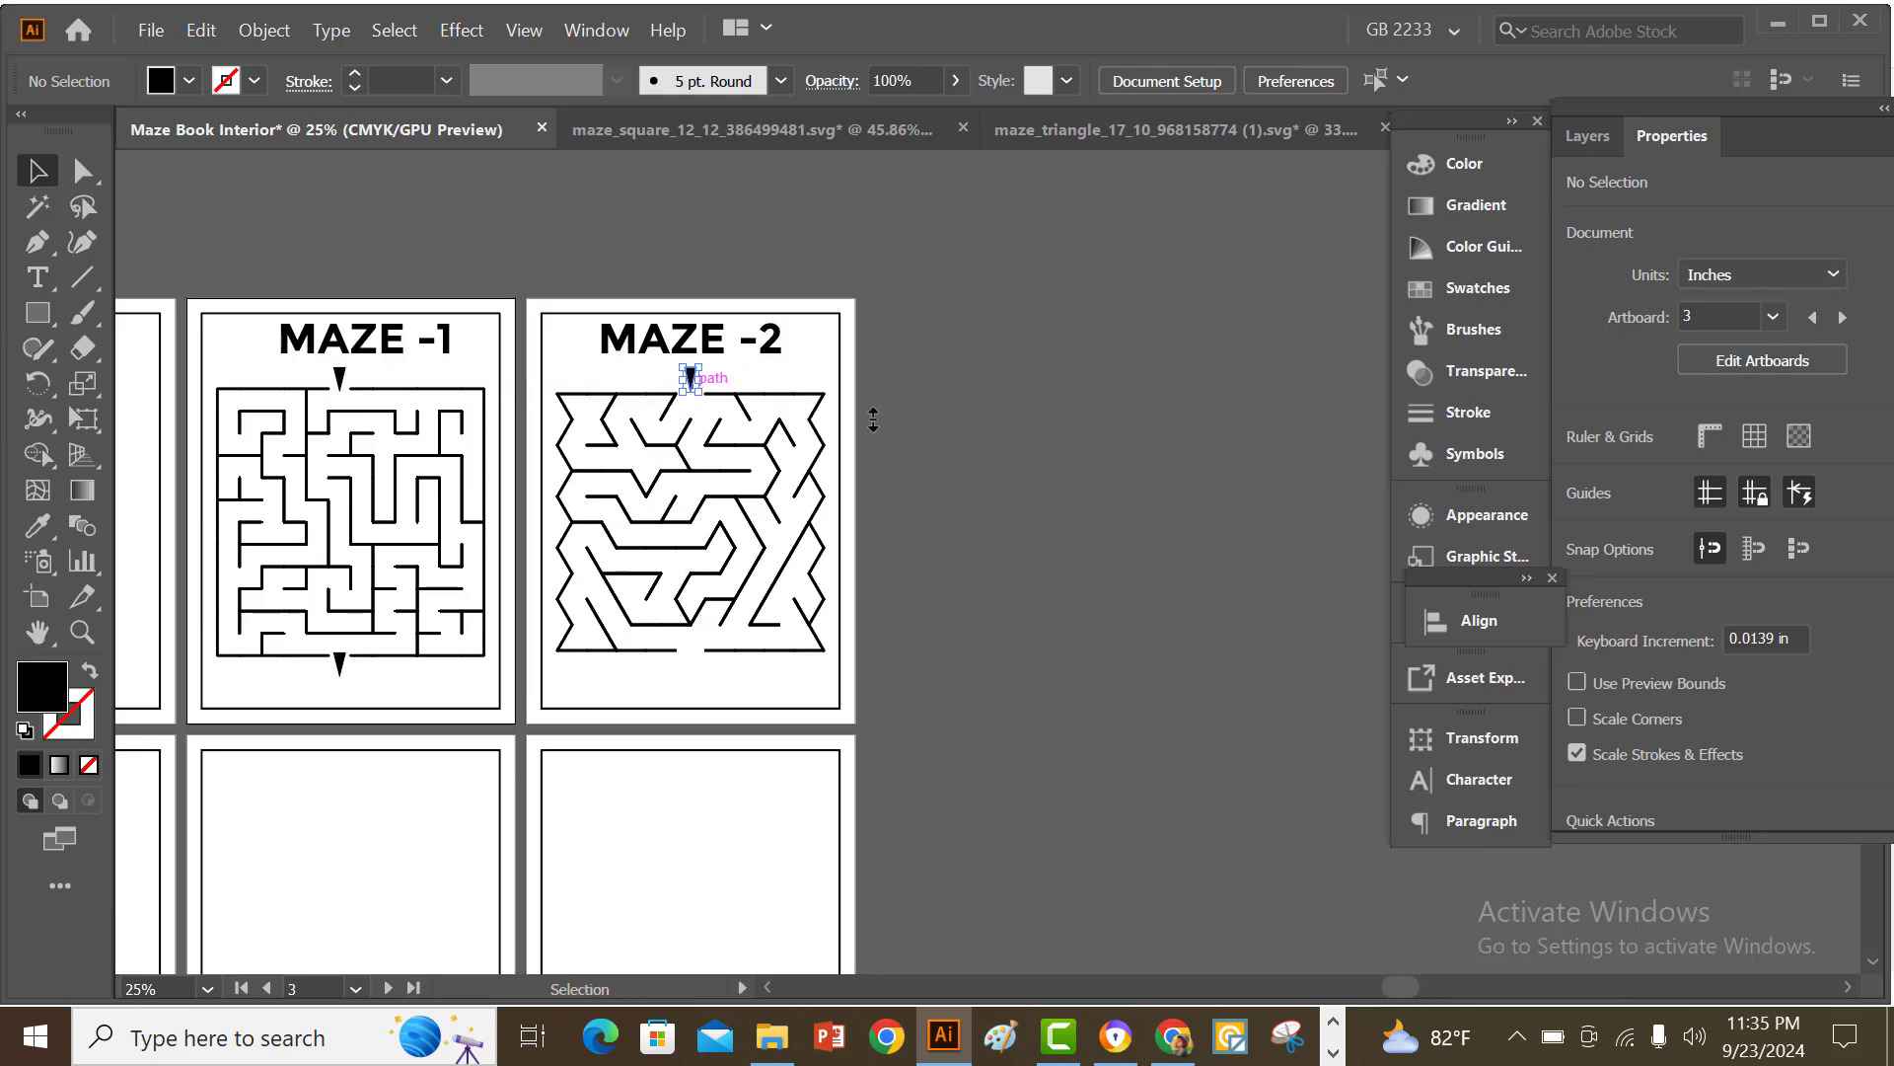
pyautogui.click(1111, 411)
pyautogui.moveTo(350, 657); pyautogui.dragTo(696, 663)
pyautogui.click(1117, 653)
pyautogui.hotkey('ctrl', '-')
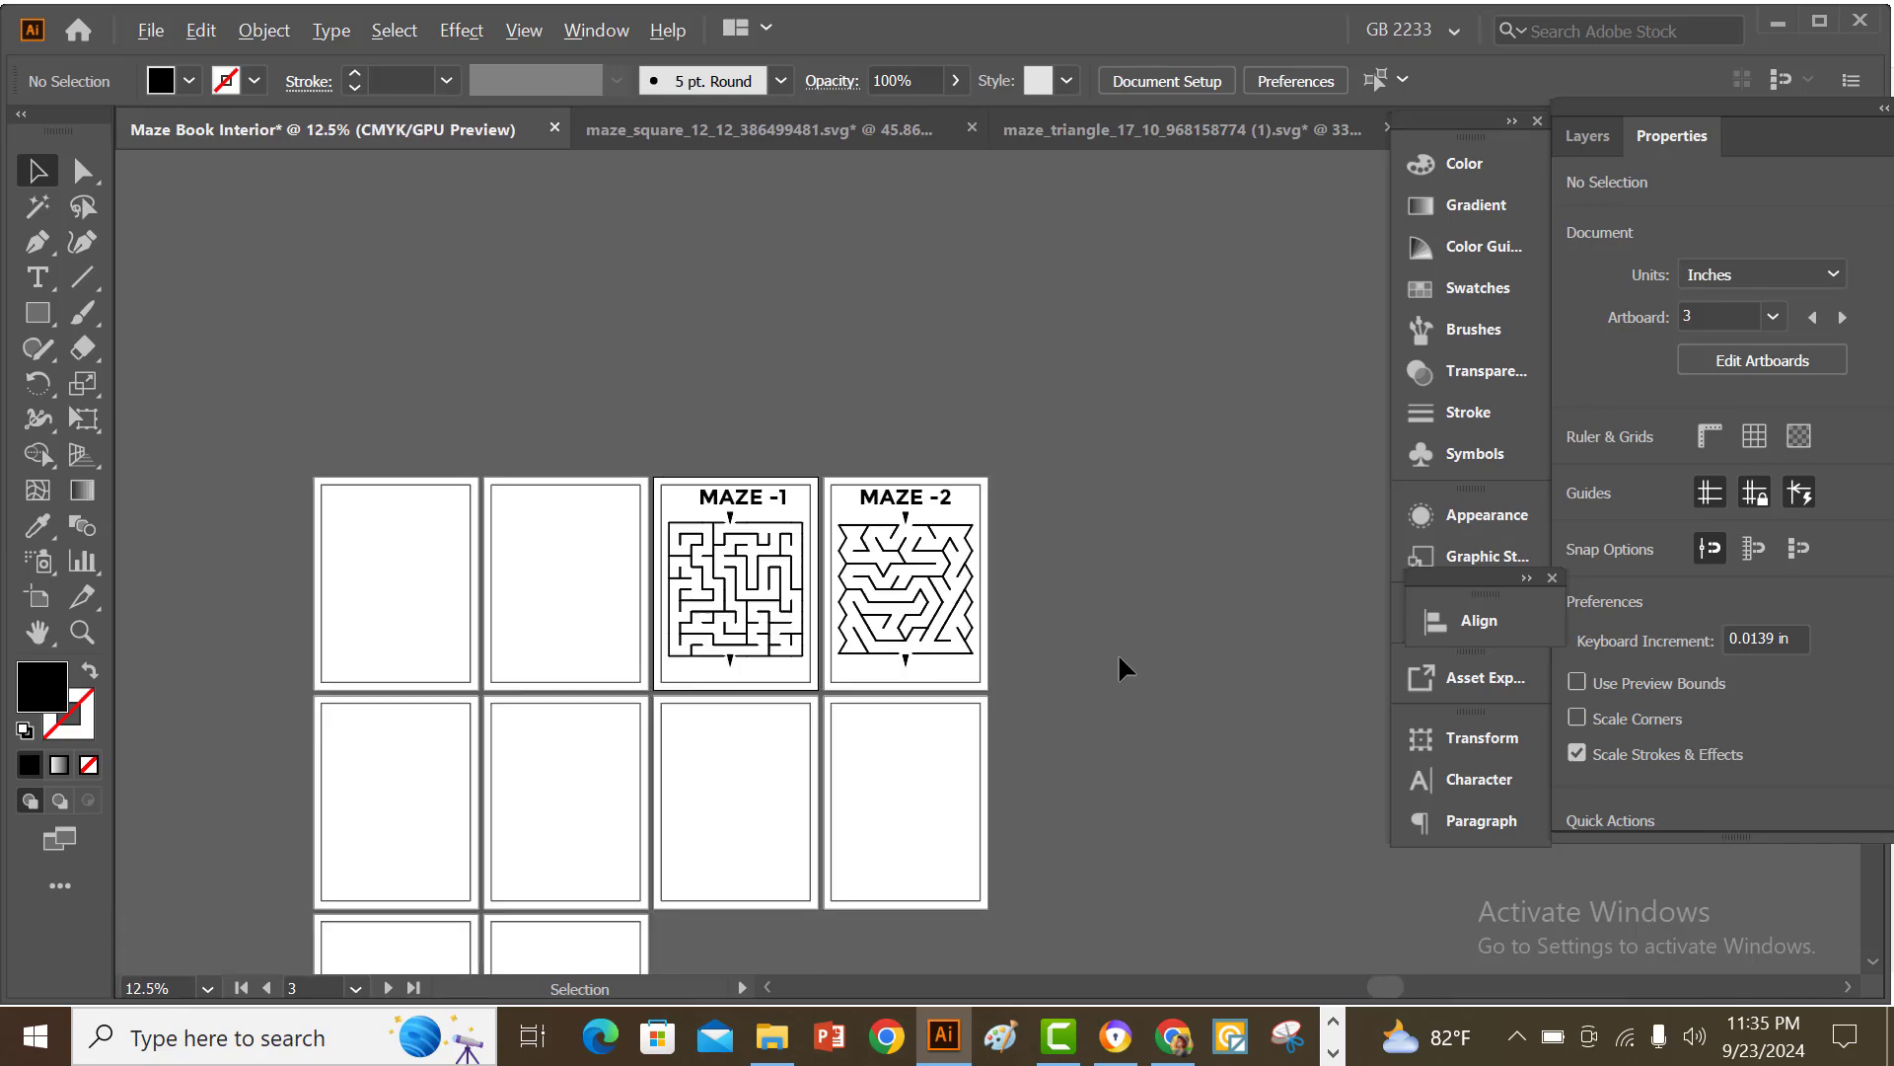
pyautogui.scroll(-3, 1119, 654)
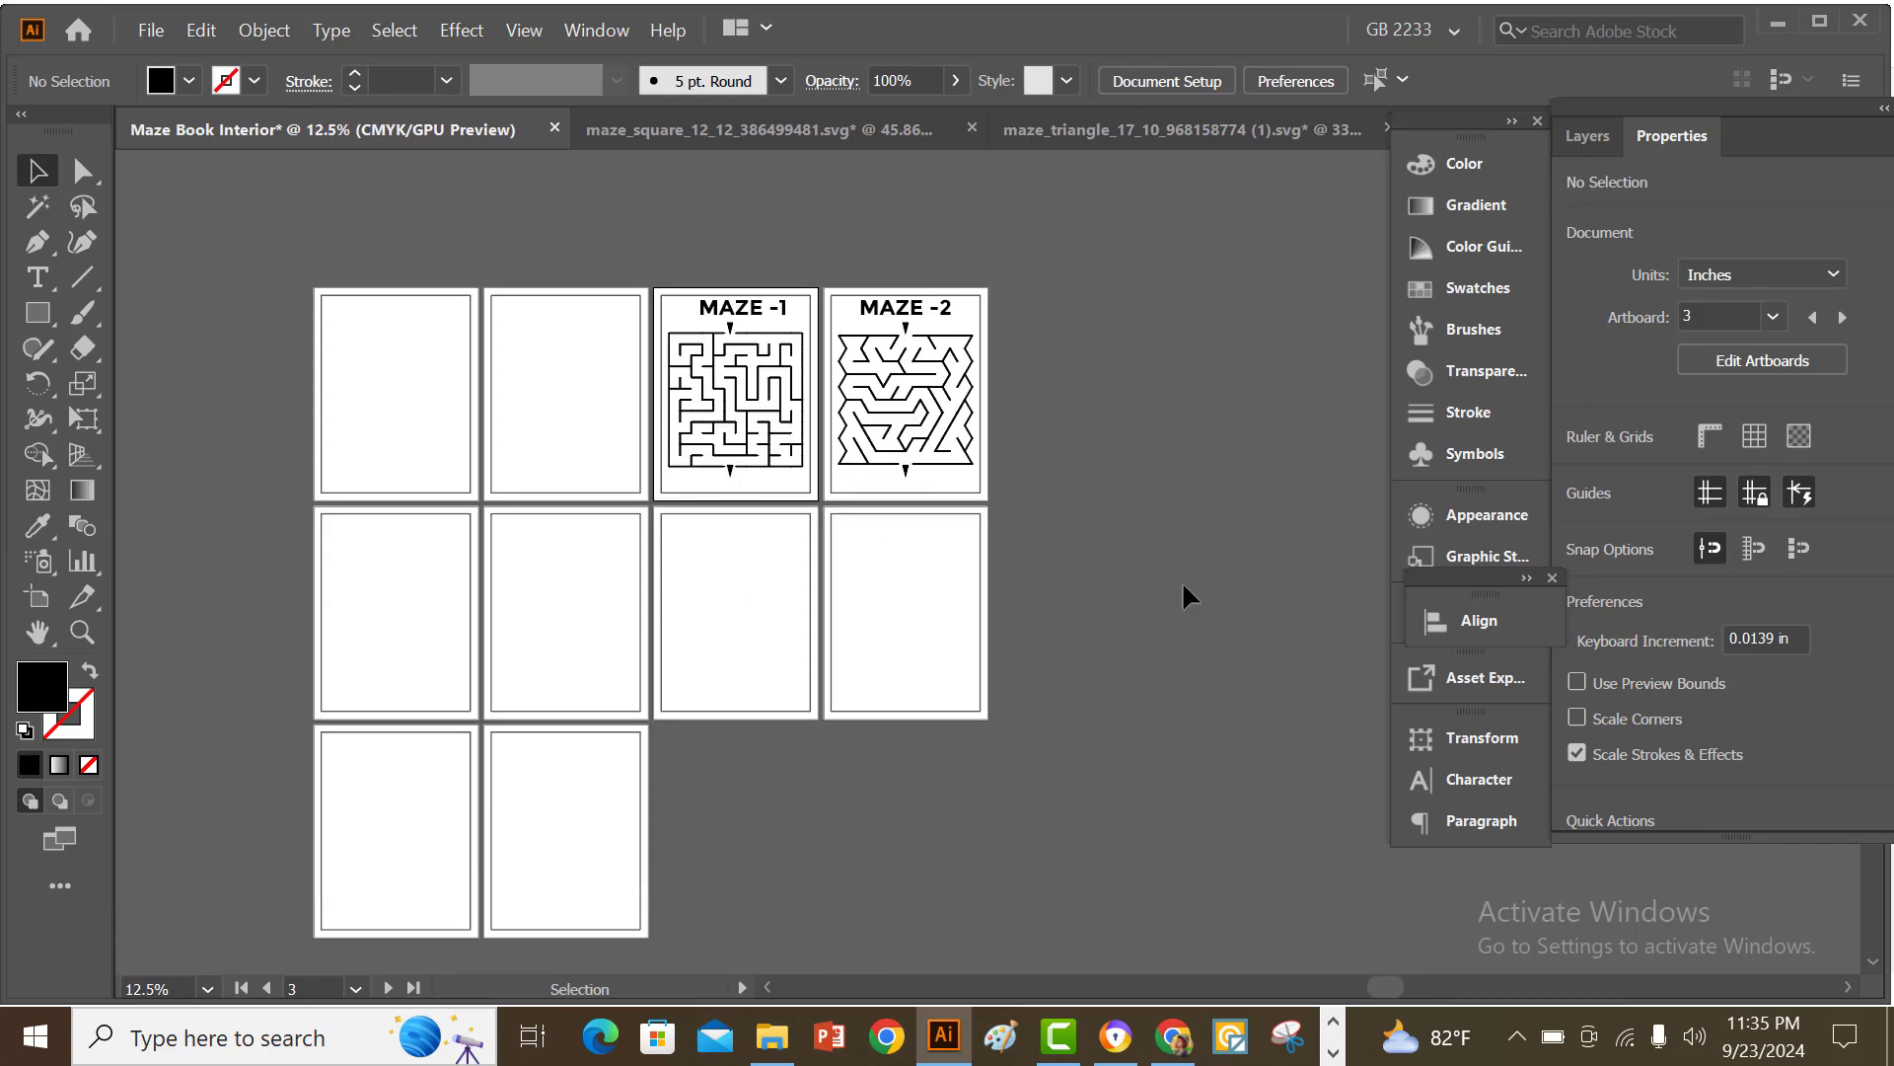
pyautogui.scroll(-1, 1184, 582)
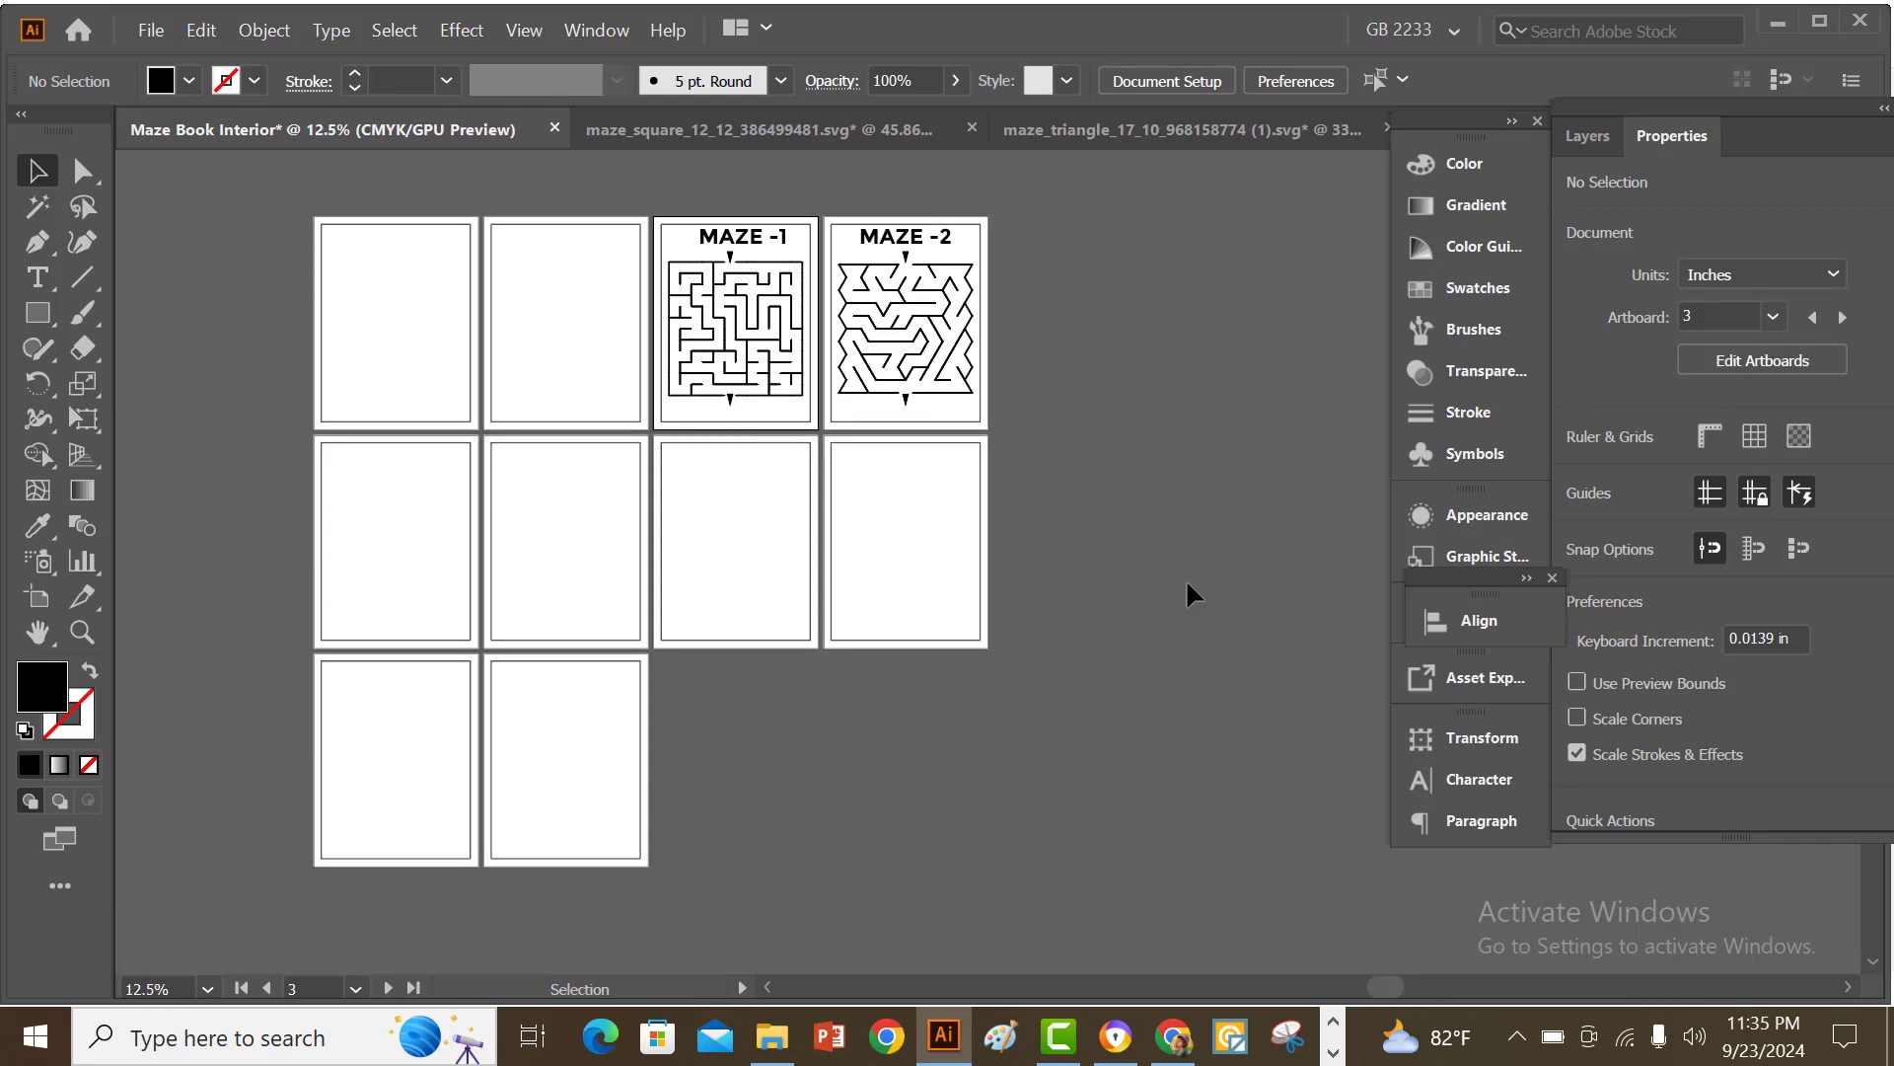
pyautogui.click(773, 1044)
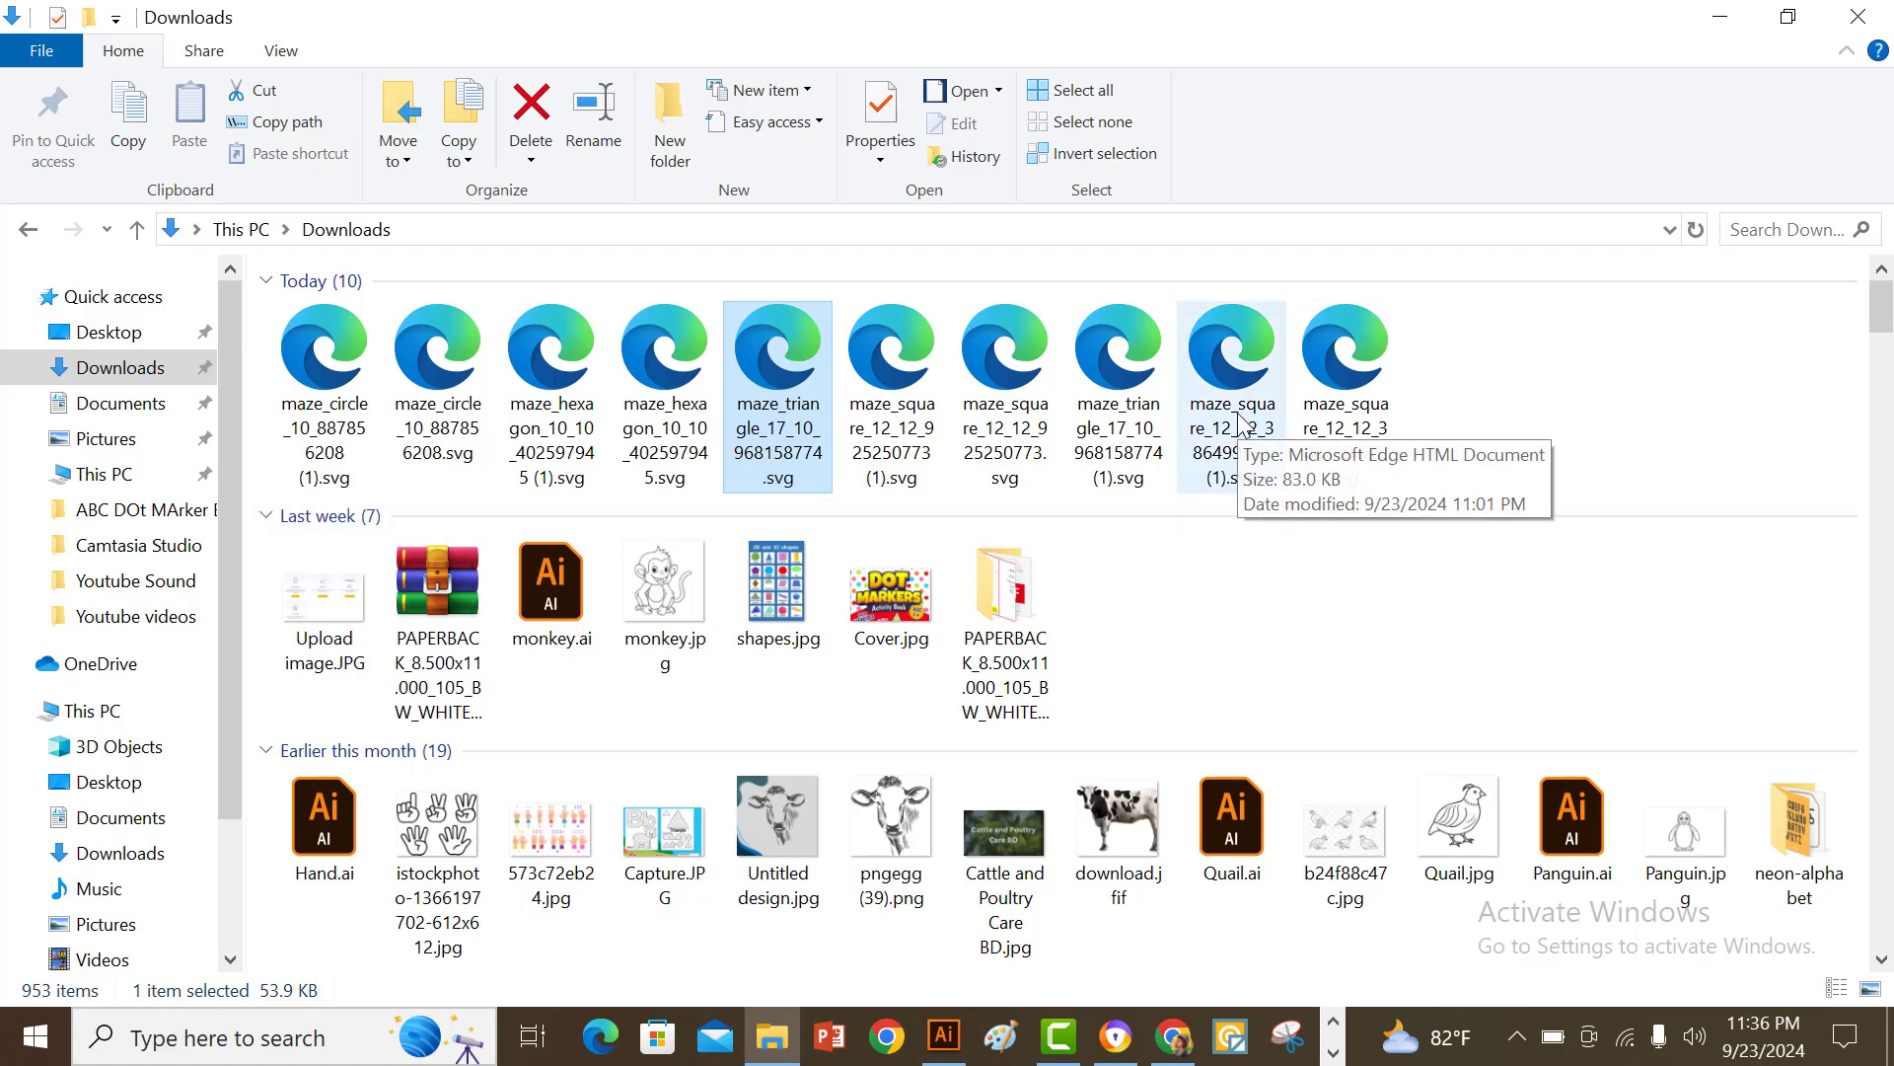
pyautogui.moveTo(1245, 423); pyautogui.dragTo(972, 1021)
pyautogui.moveTo(1013, 779); pyautogui.dragTo(1135, 669)
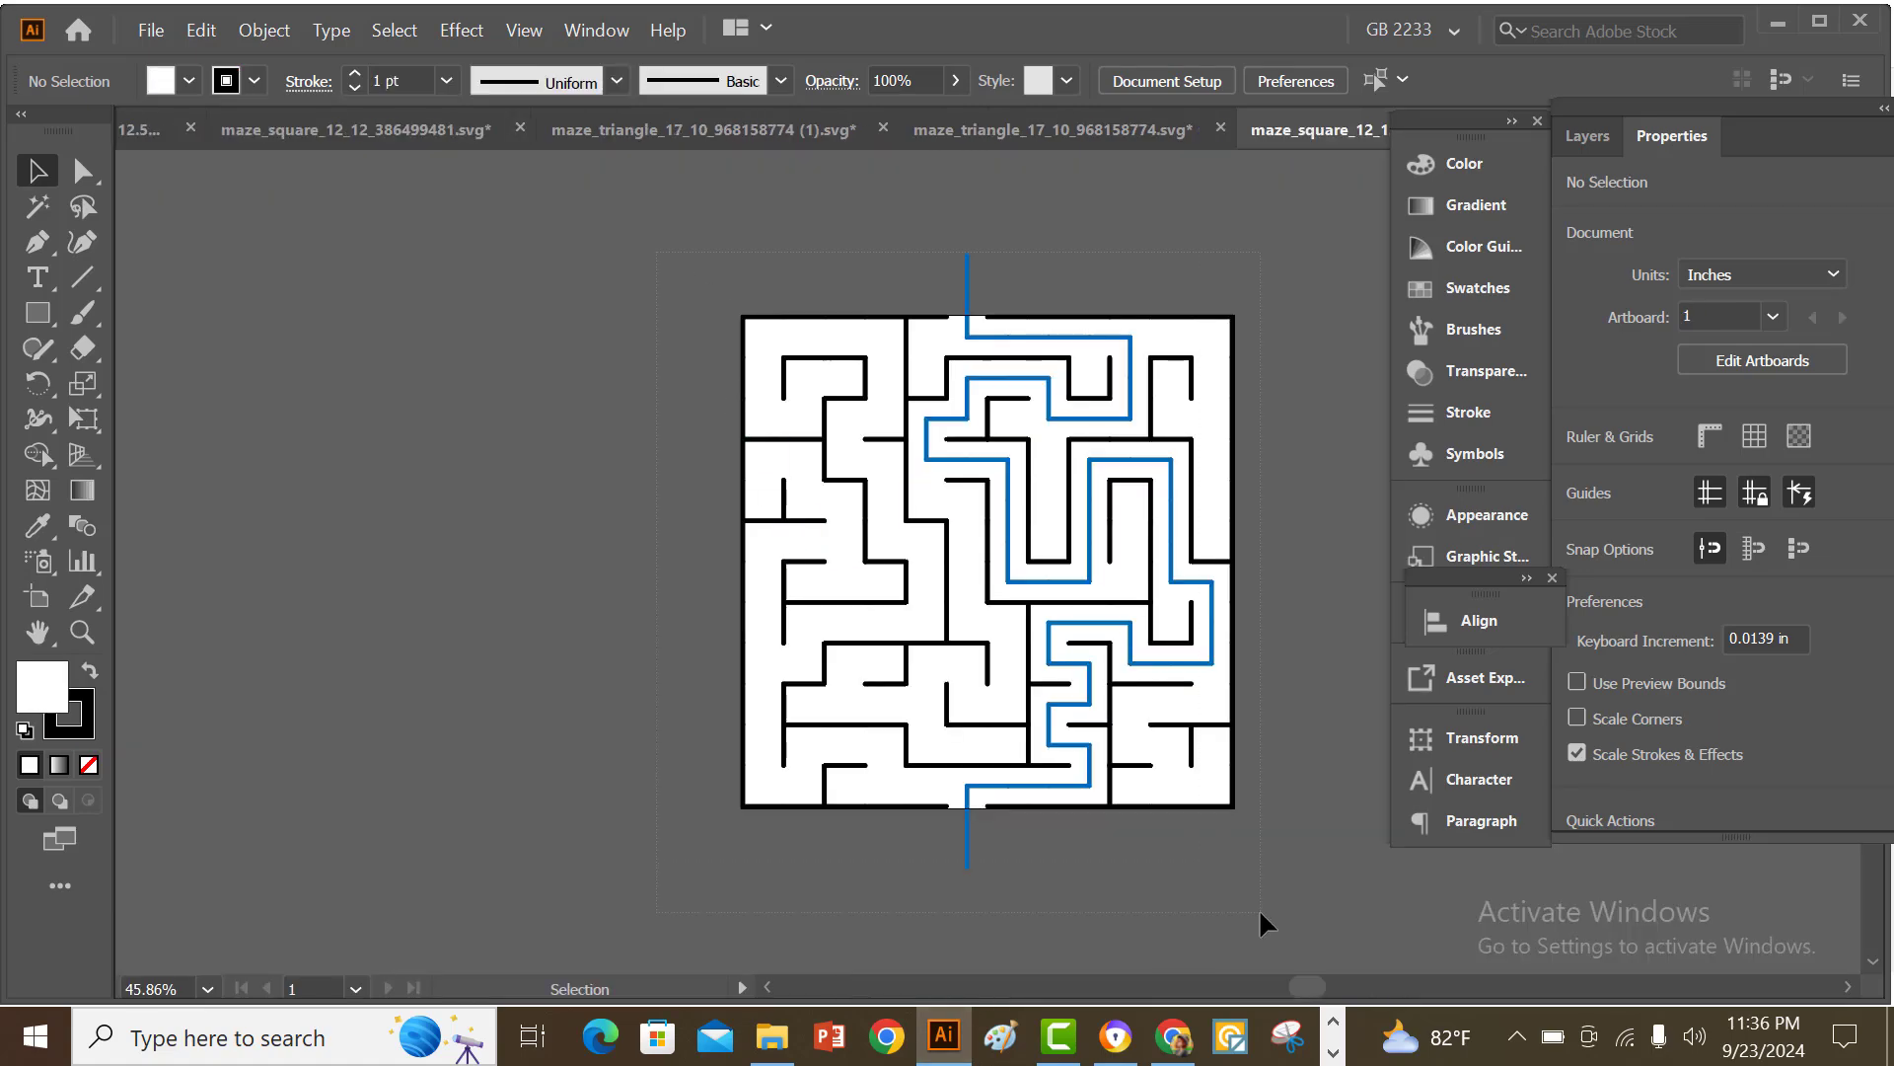
pyautogui.hotkey('ctrl', 'a')
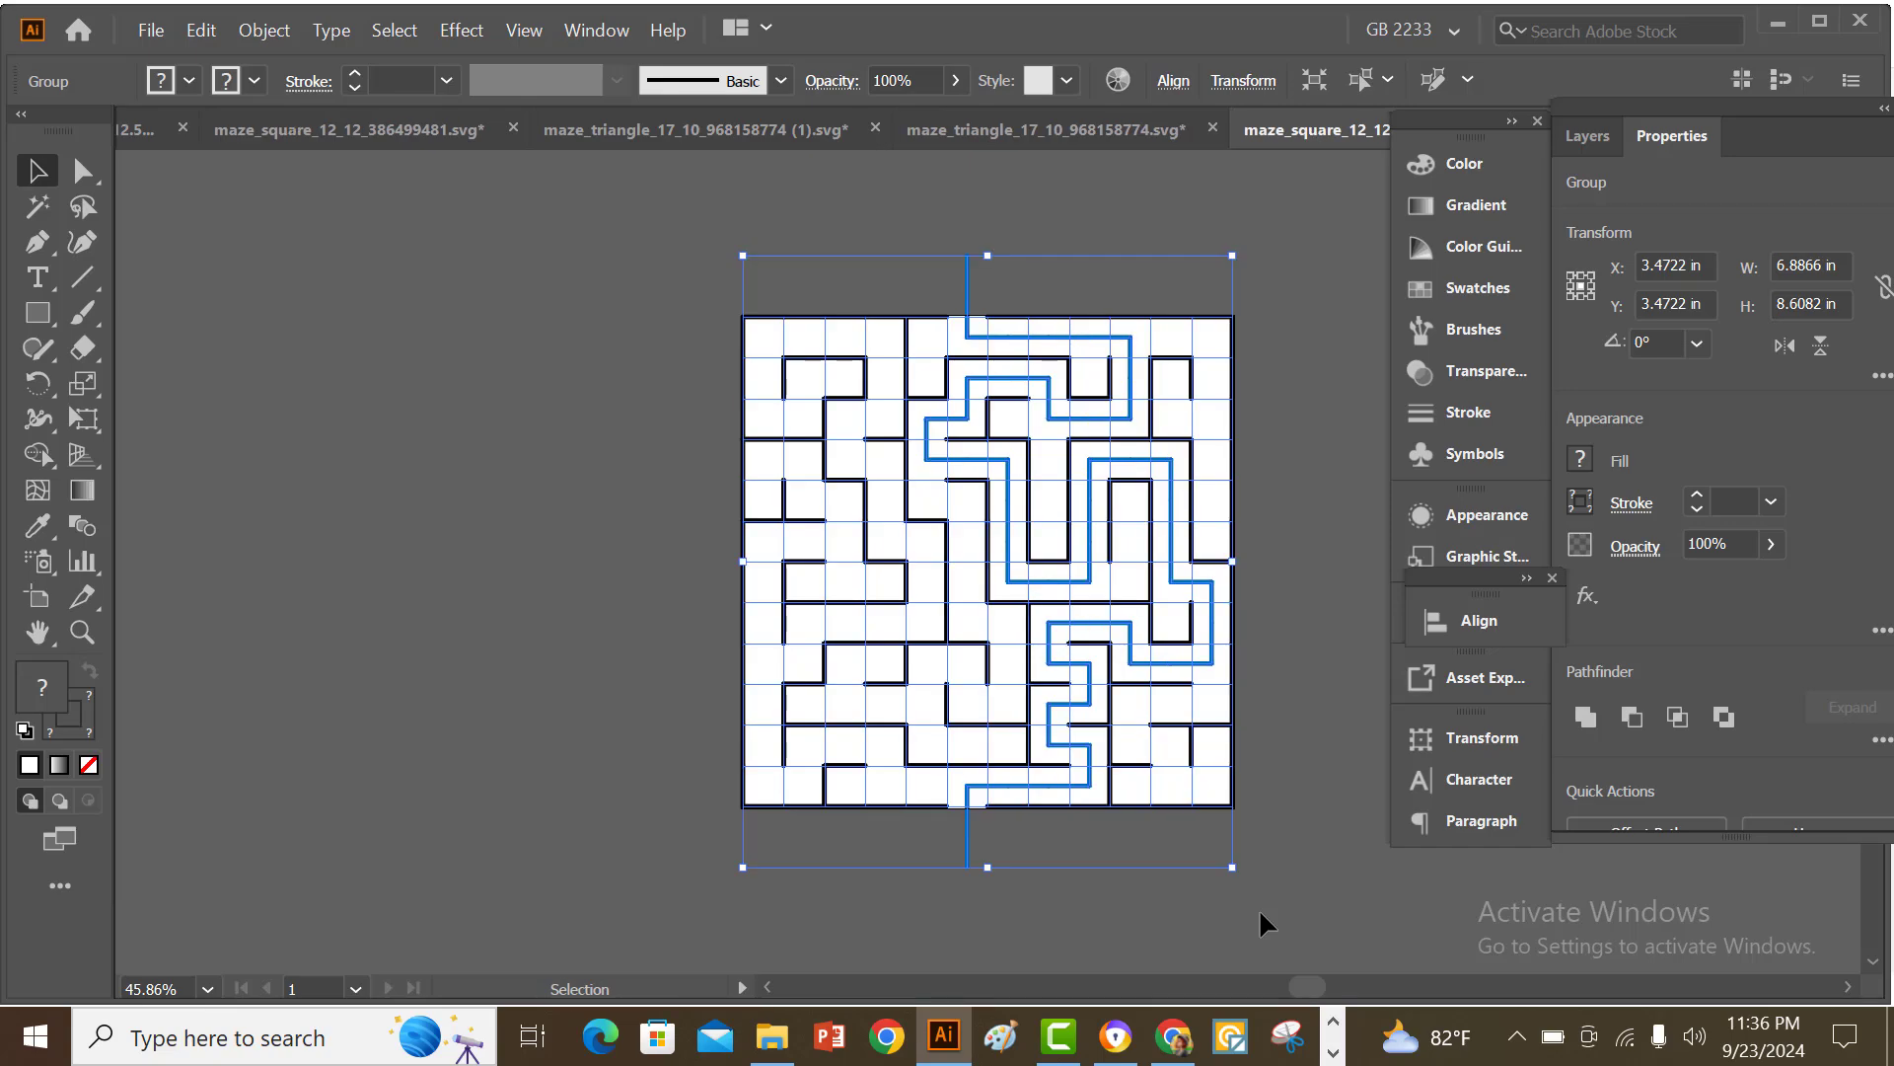
pyautogui.click(1231, 939)
# - Bring the solved square maze into the Maze Book Interior document and place it on the sixth artboard
pyautogui.click(1082, 708)
pyautogui.moveTo(1082, 709); pyautogui.dragTo(144, 193)
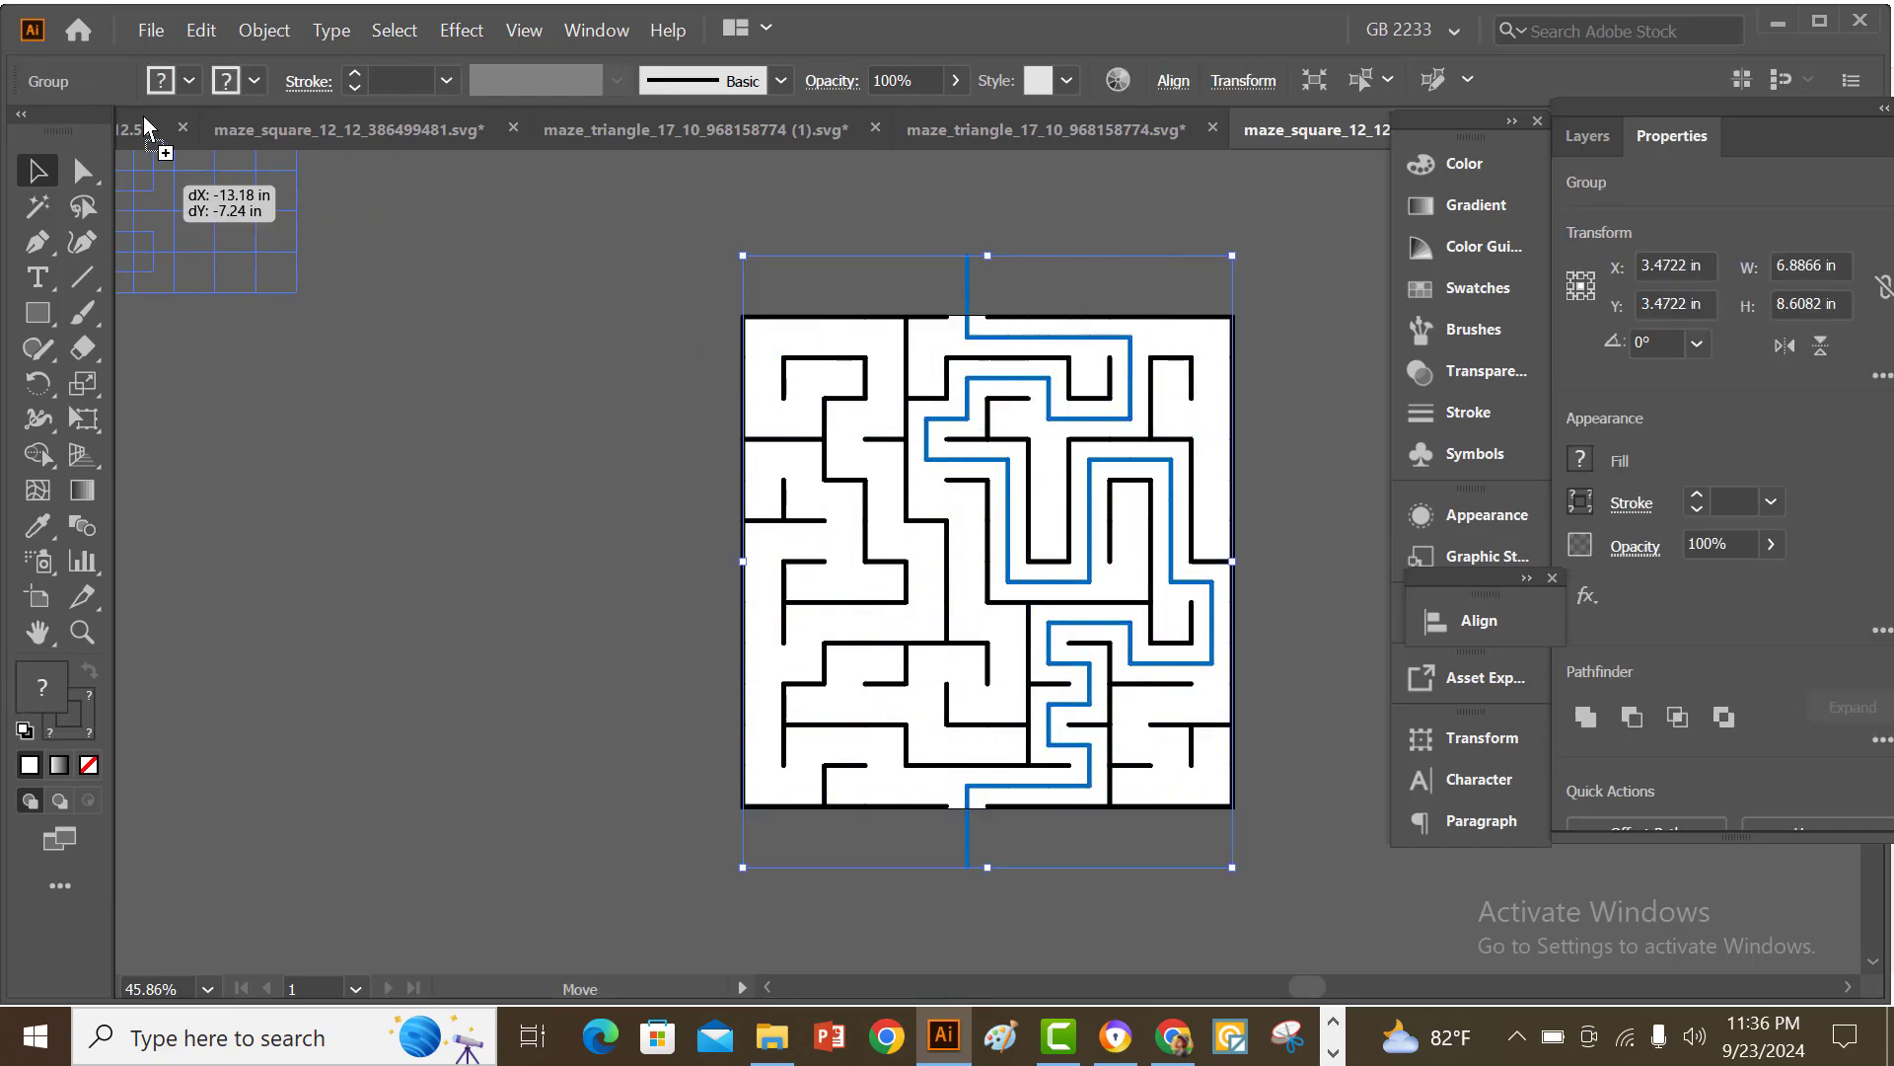
pyautogui.moveTo(144, 117); pyautogui.dragTo(140, 132)
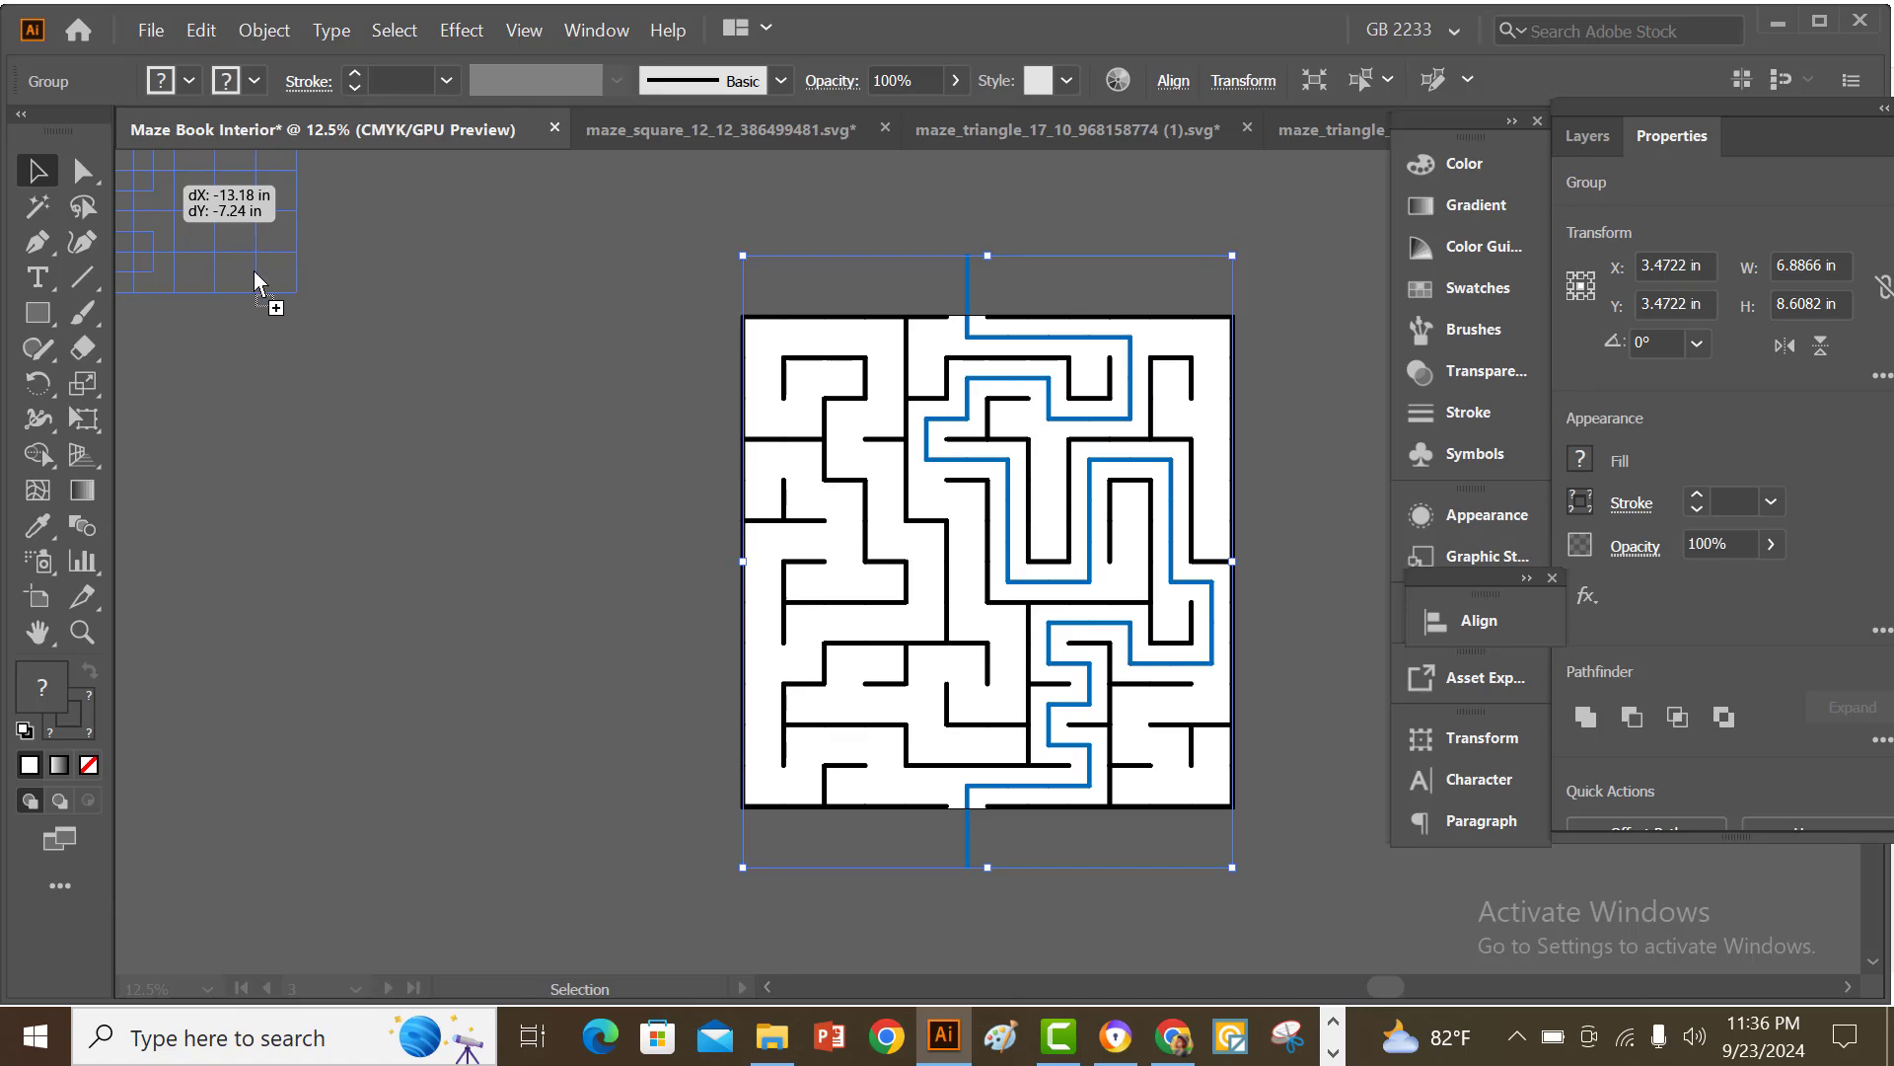
pyautogui.moveTo(614, 381); pyautogui.dragTo(618, 382)
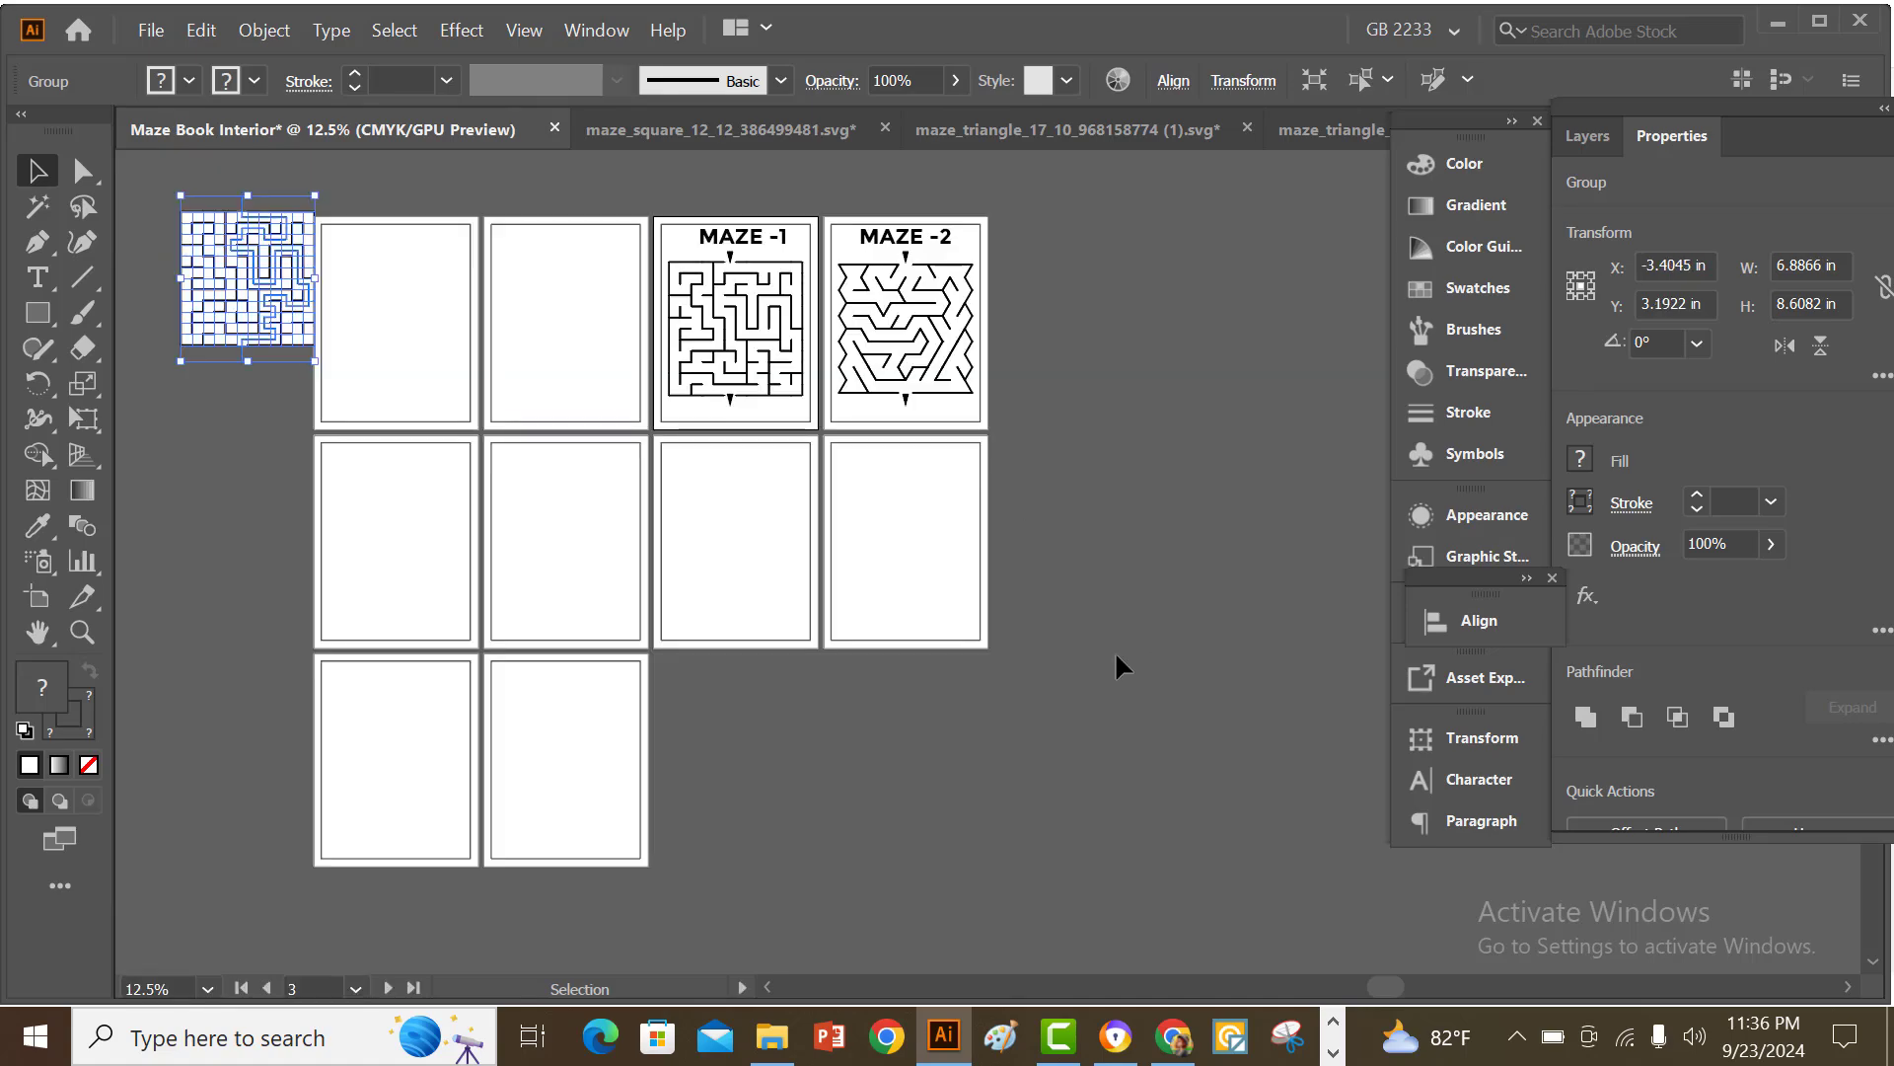
pyautogui.click(240, 509)
pyautogui.moveTo(266, 310); pyautogui.dragTo(1158, 531)
pyautogui.click(1181, 639)
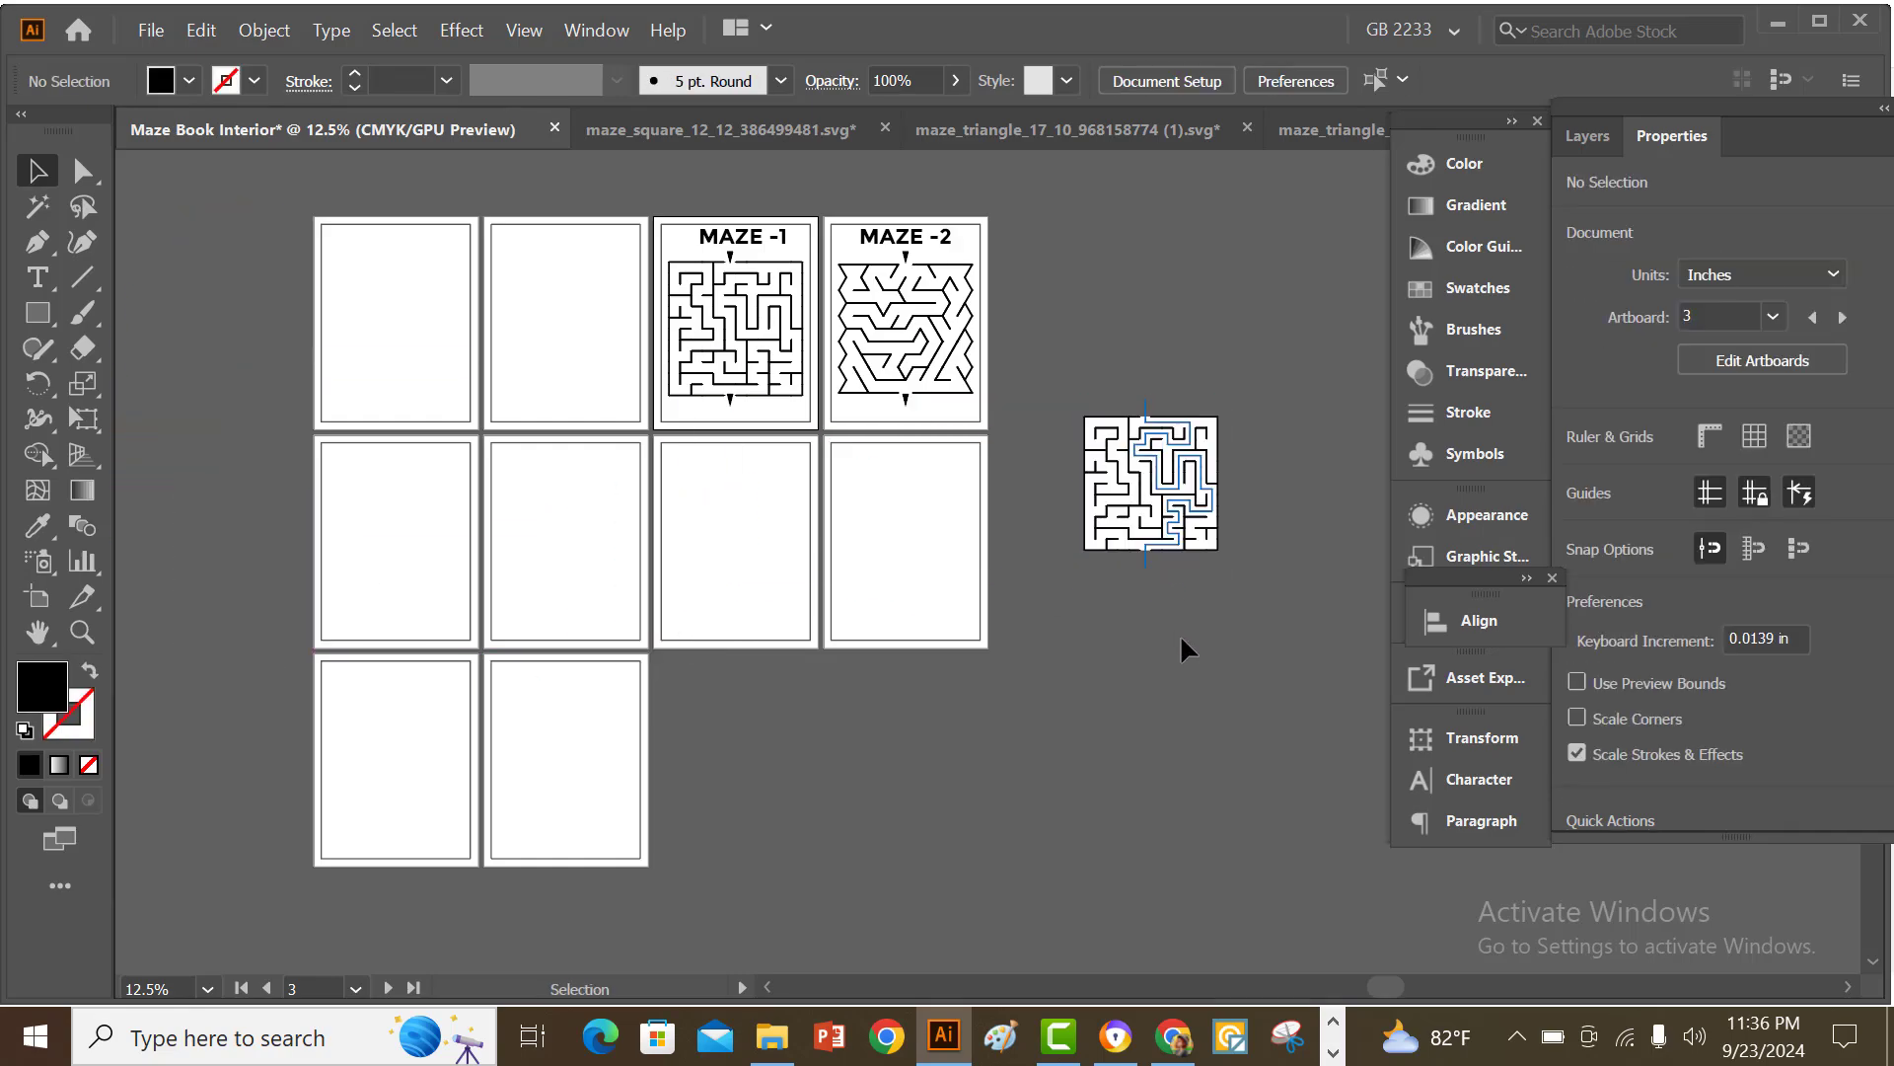
pyautogui.scroll(-1, 1181, 640)
pyautogui.moveTo(1164, 446); pyautogui.dragTo(596, 495)
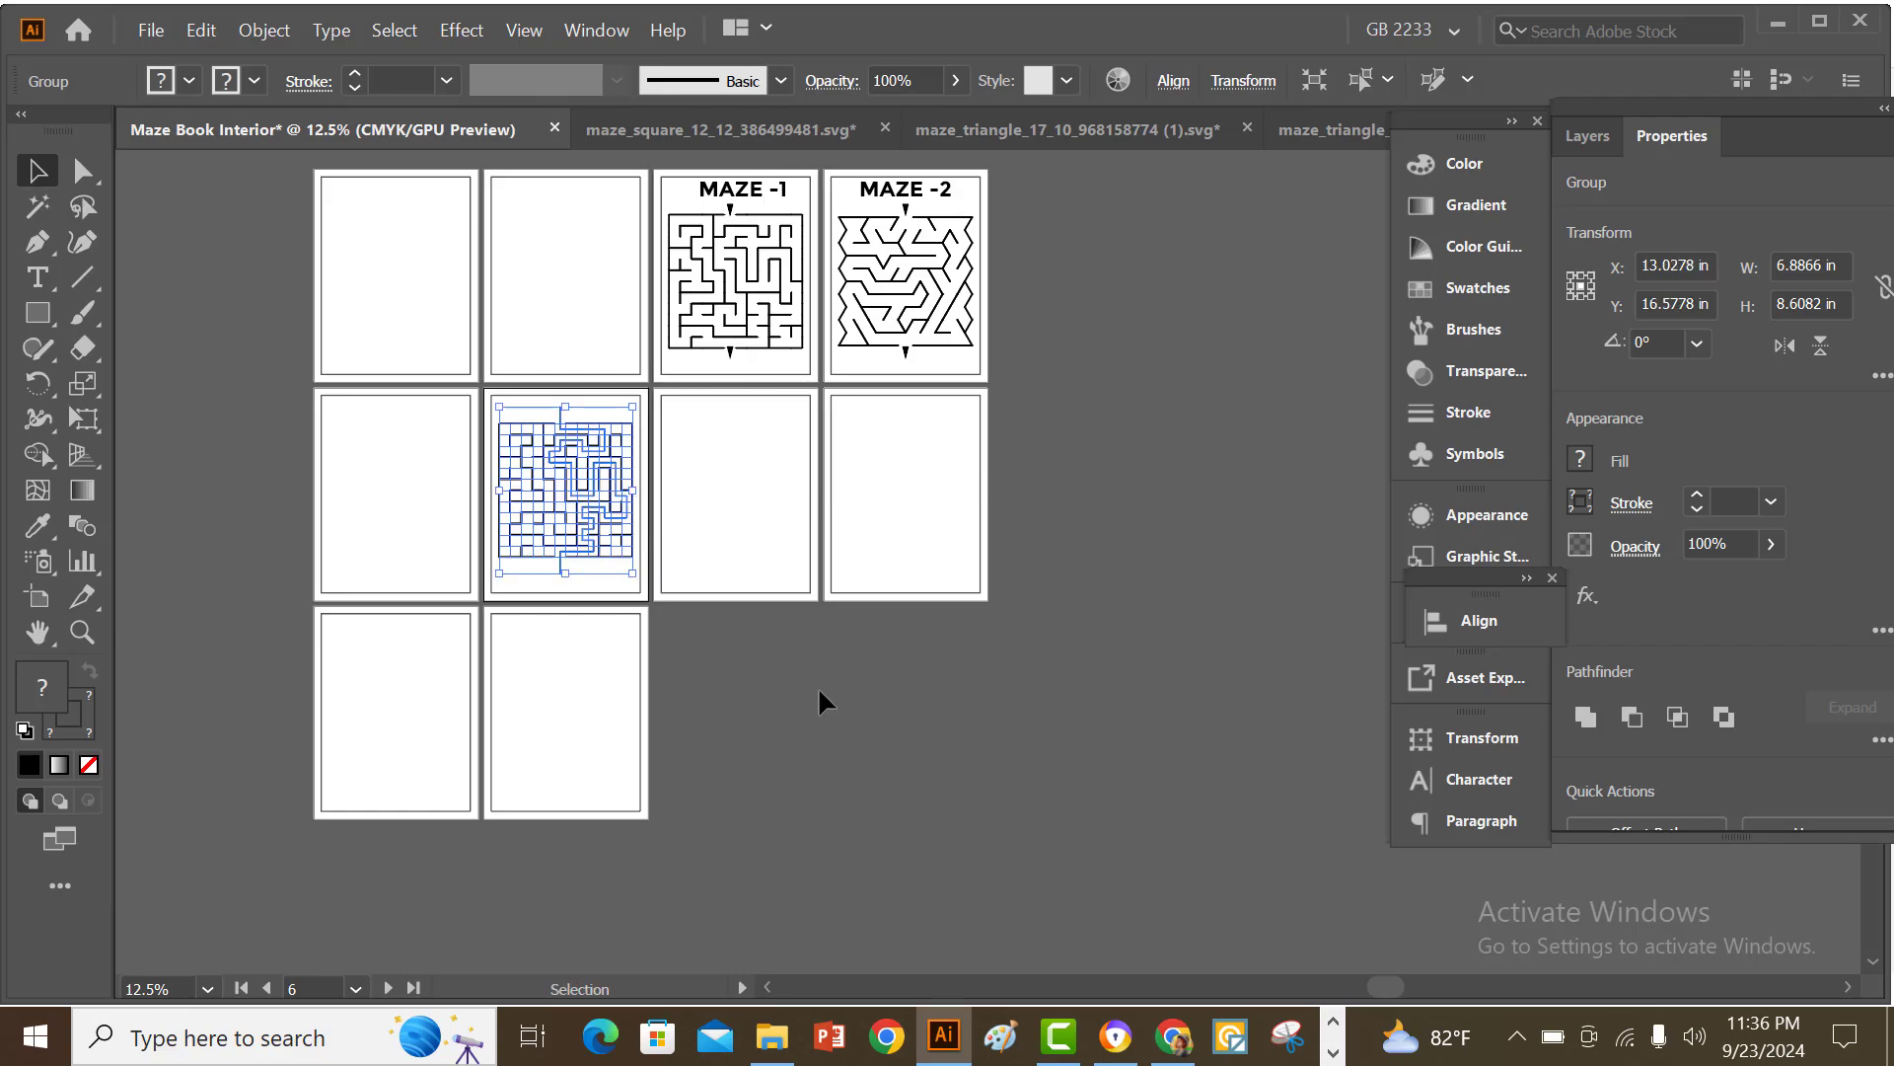
# - Nudge the solved square maze slightly downward on the sixth artboard
pyautogui.click(513, 589)
pyautogui.scroll(2, 513, 589)
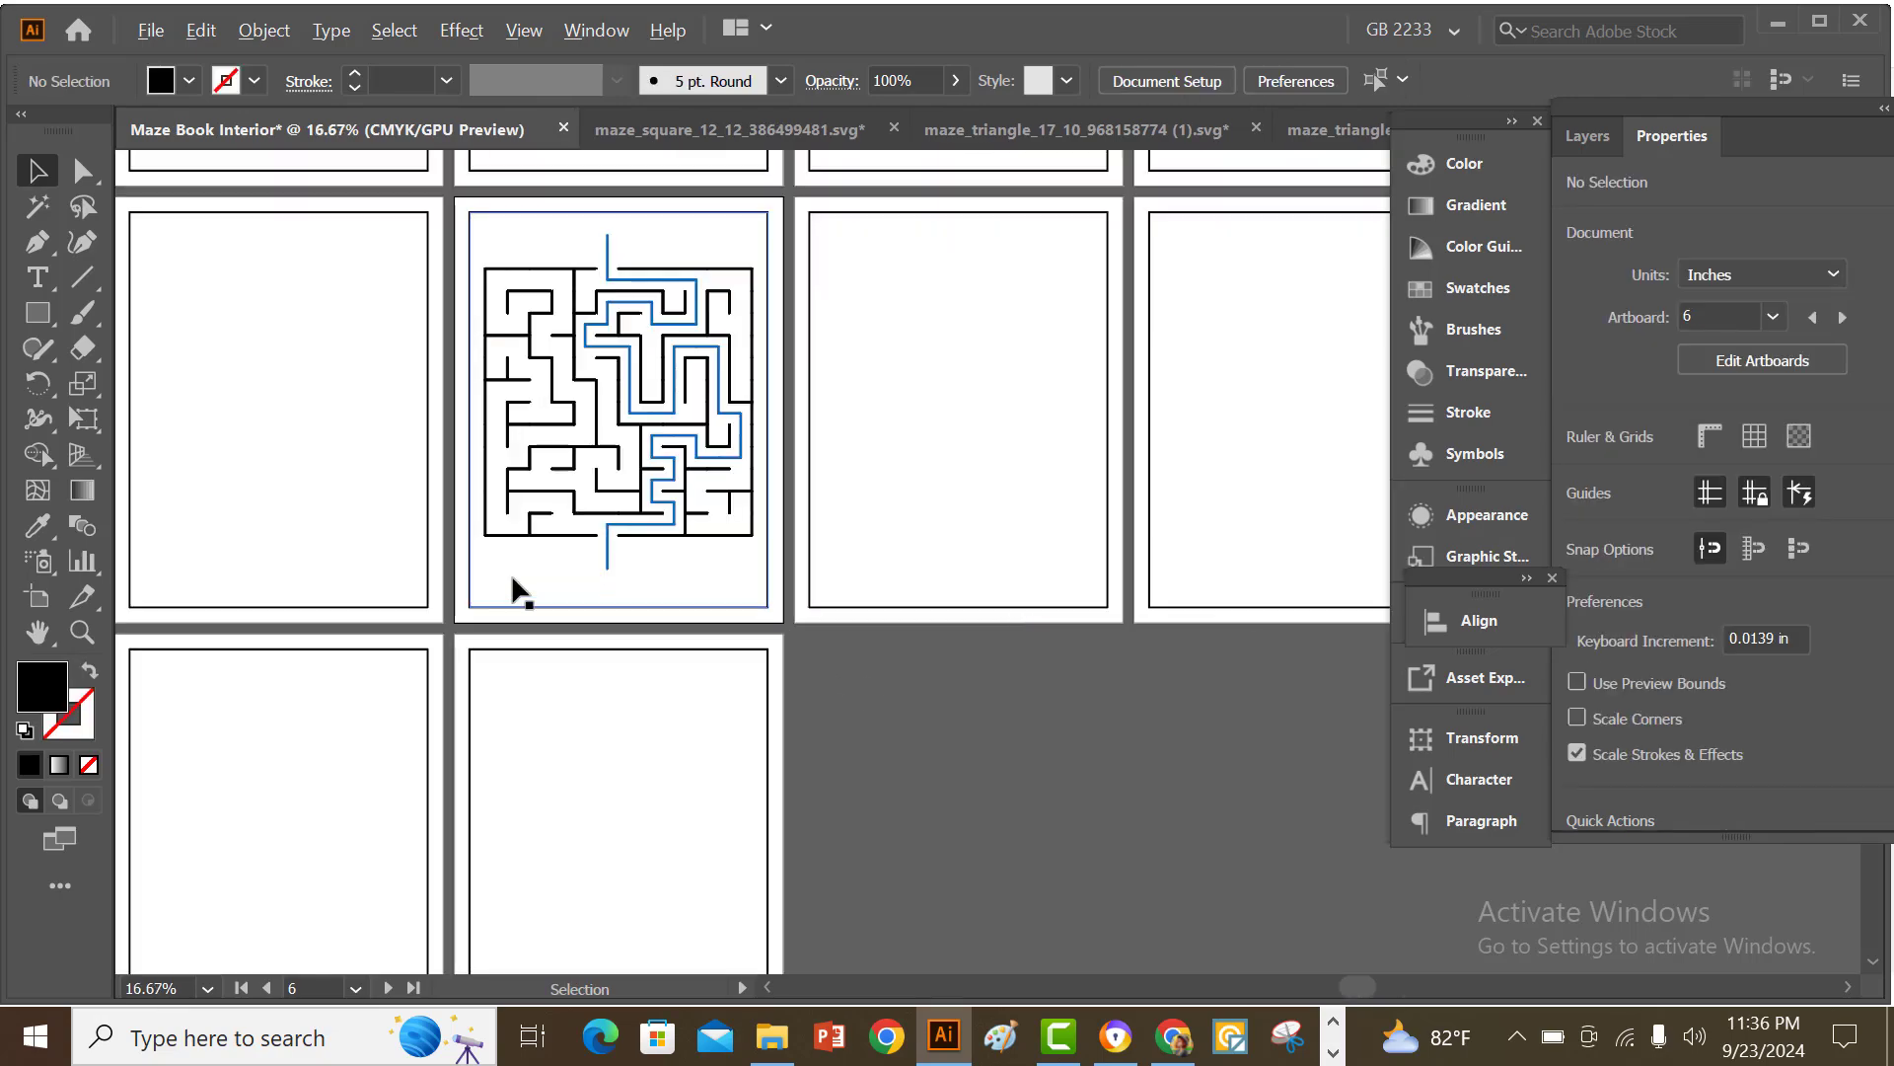
pyautogui.click(634, 459)
pyautogui.press('Down')
pyautogui.press('Down')
pyautogui.press('Down')
pyautogui.press('Down')
pyautogui.press('Down')
pyautogui.press('Down')
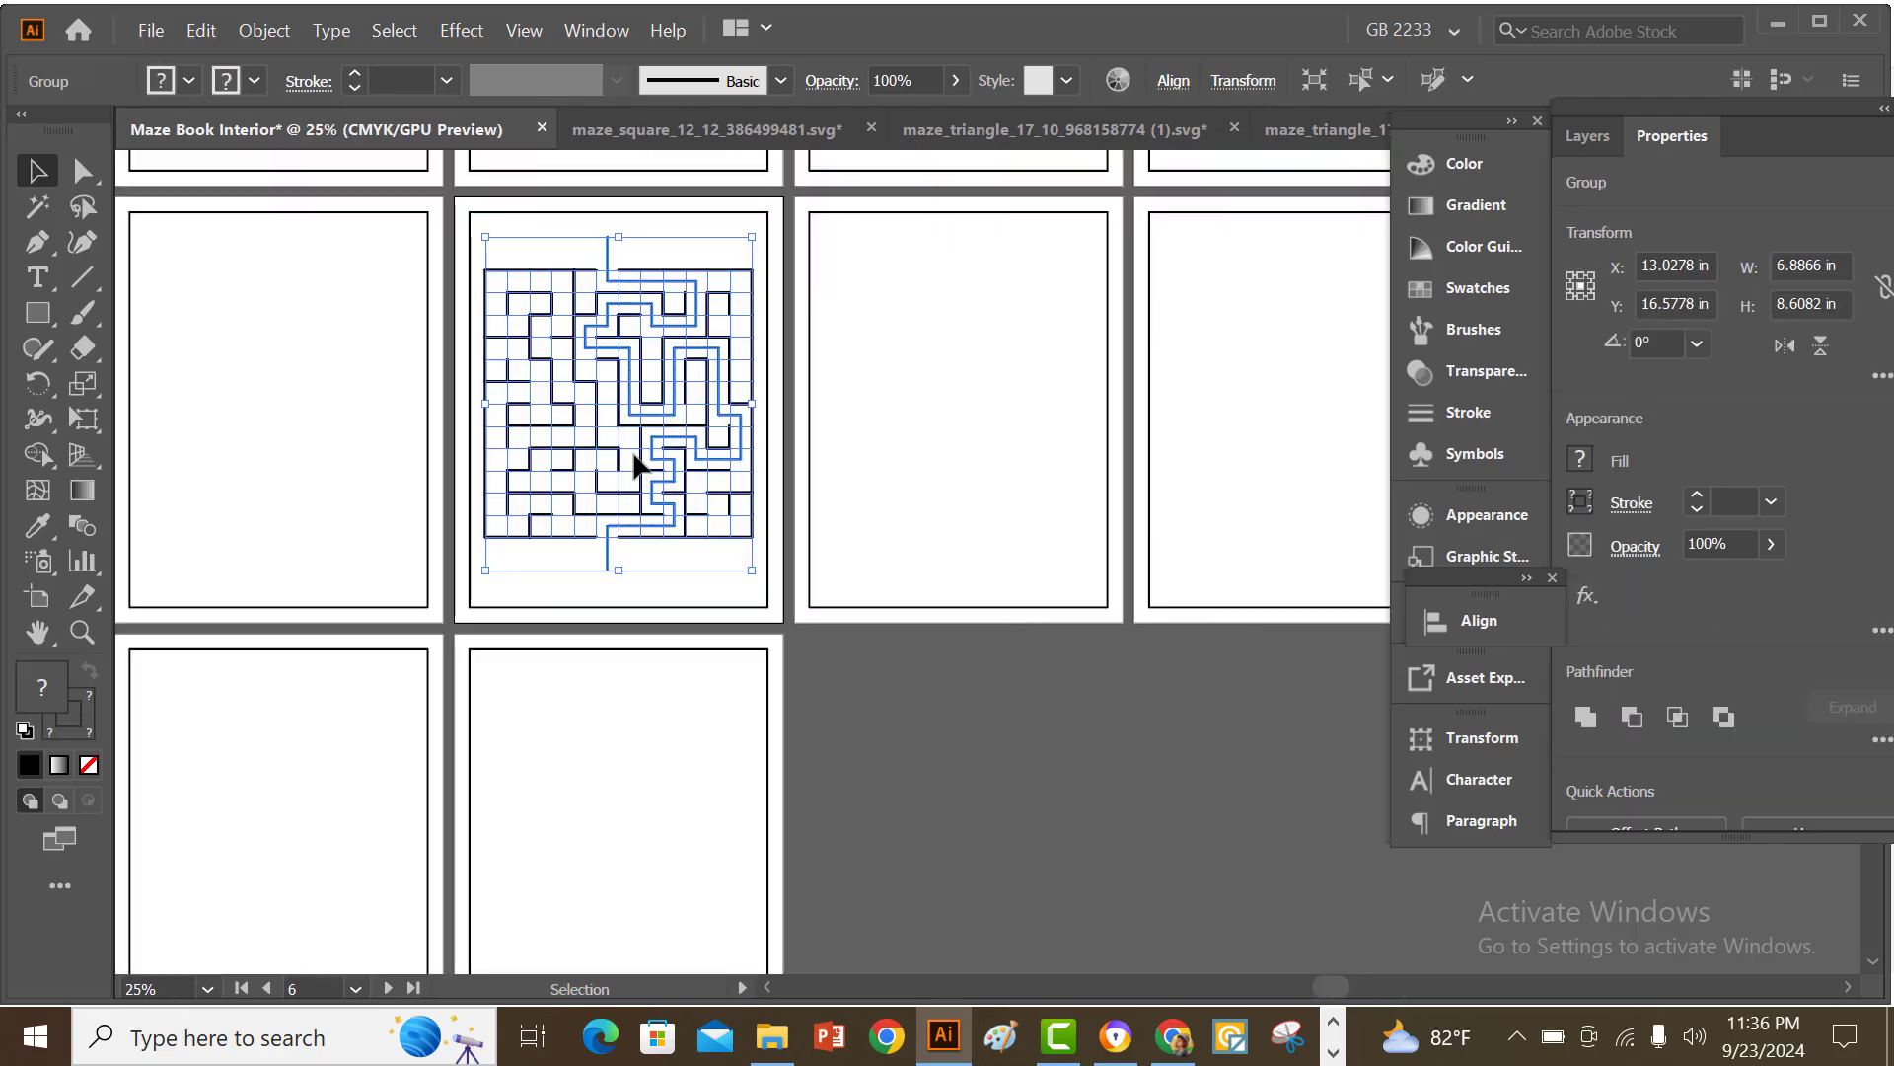
pyautogui.press('Down')
pyautogui.press('Down')
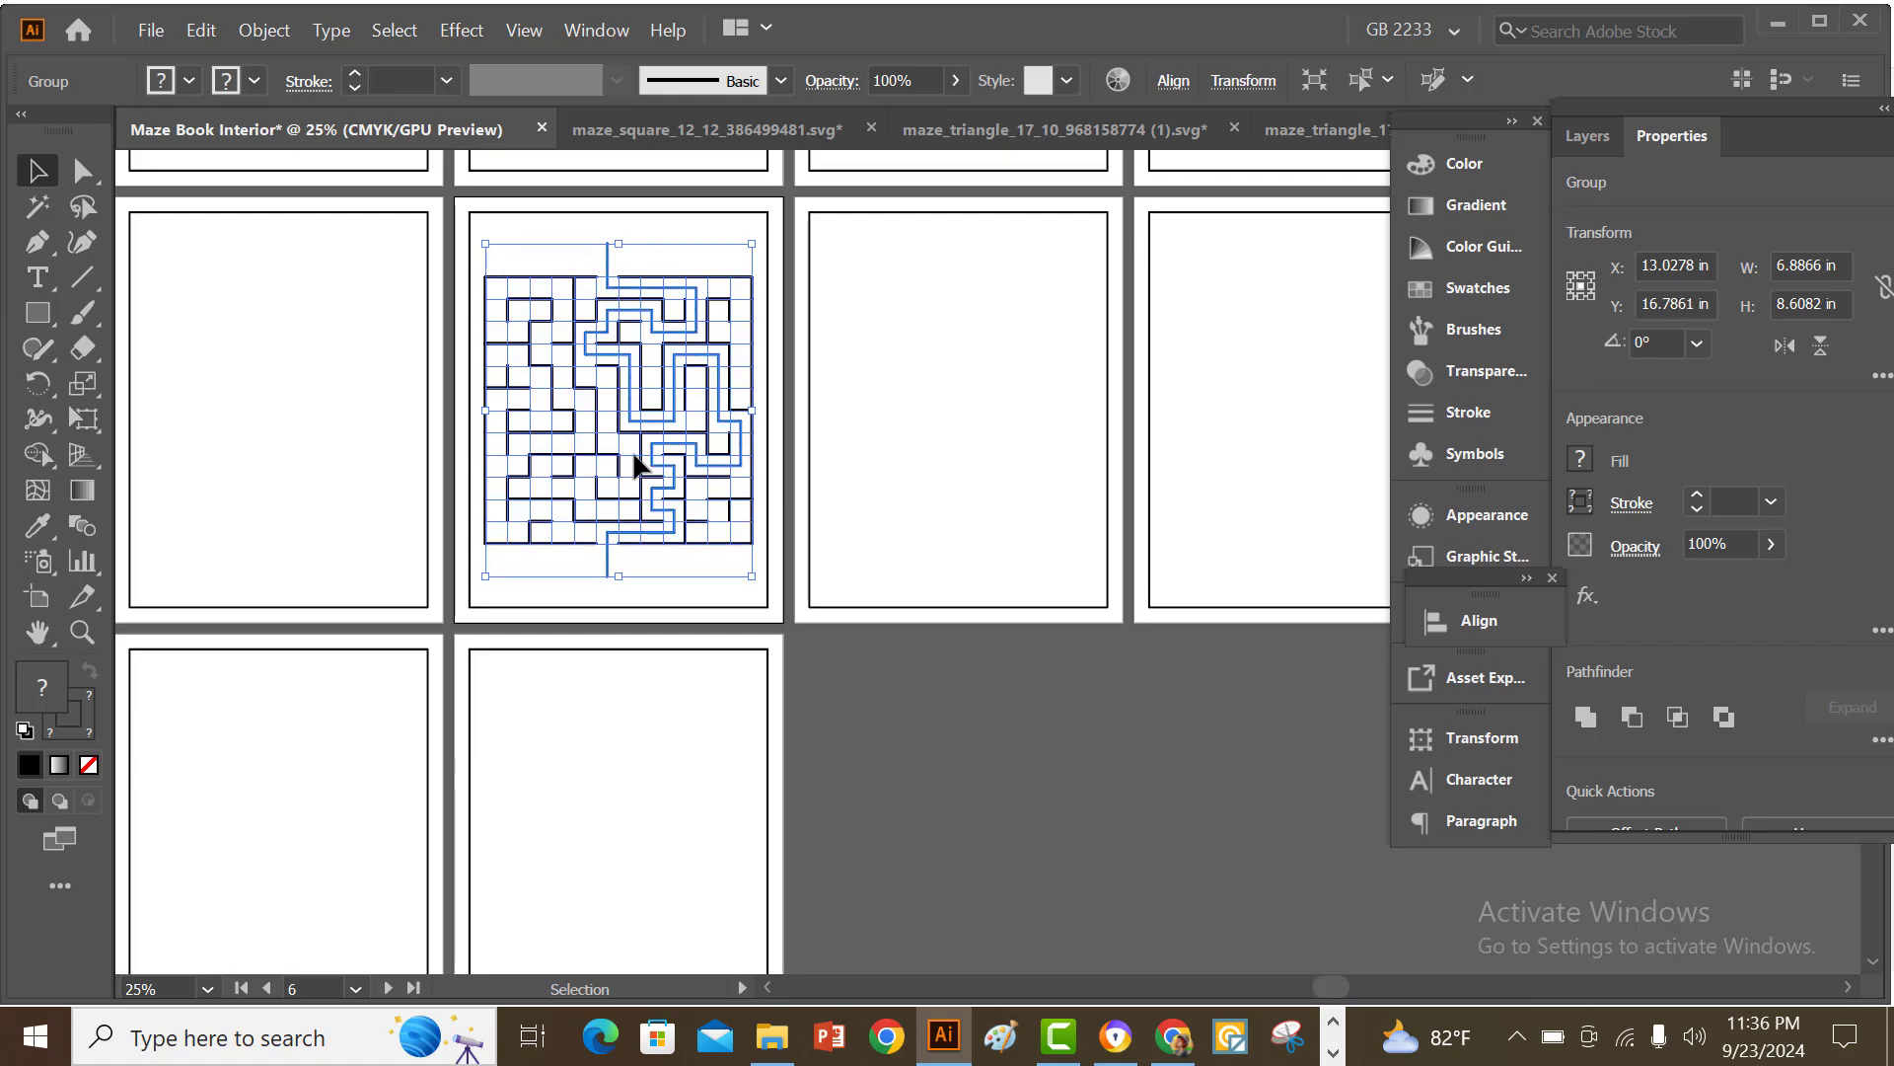
pyautogui.click(998, 683)
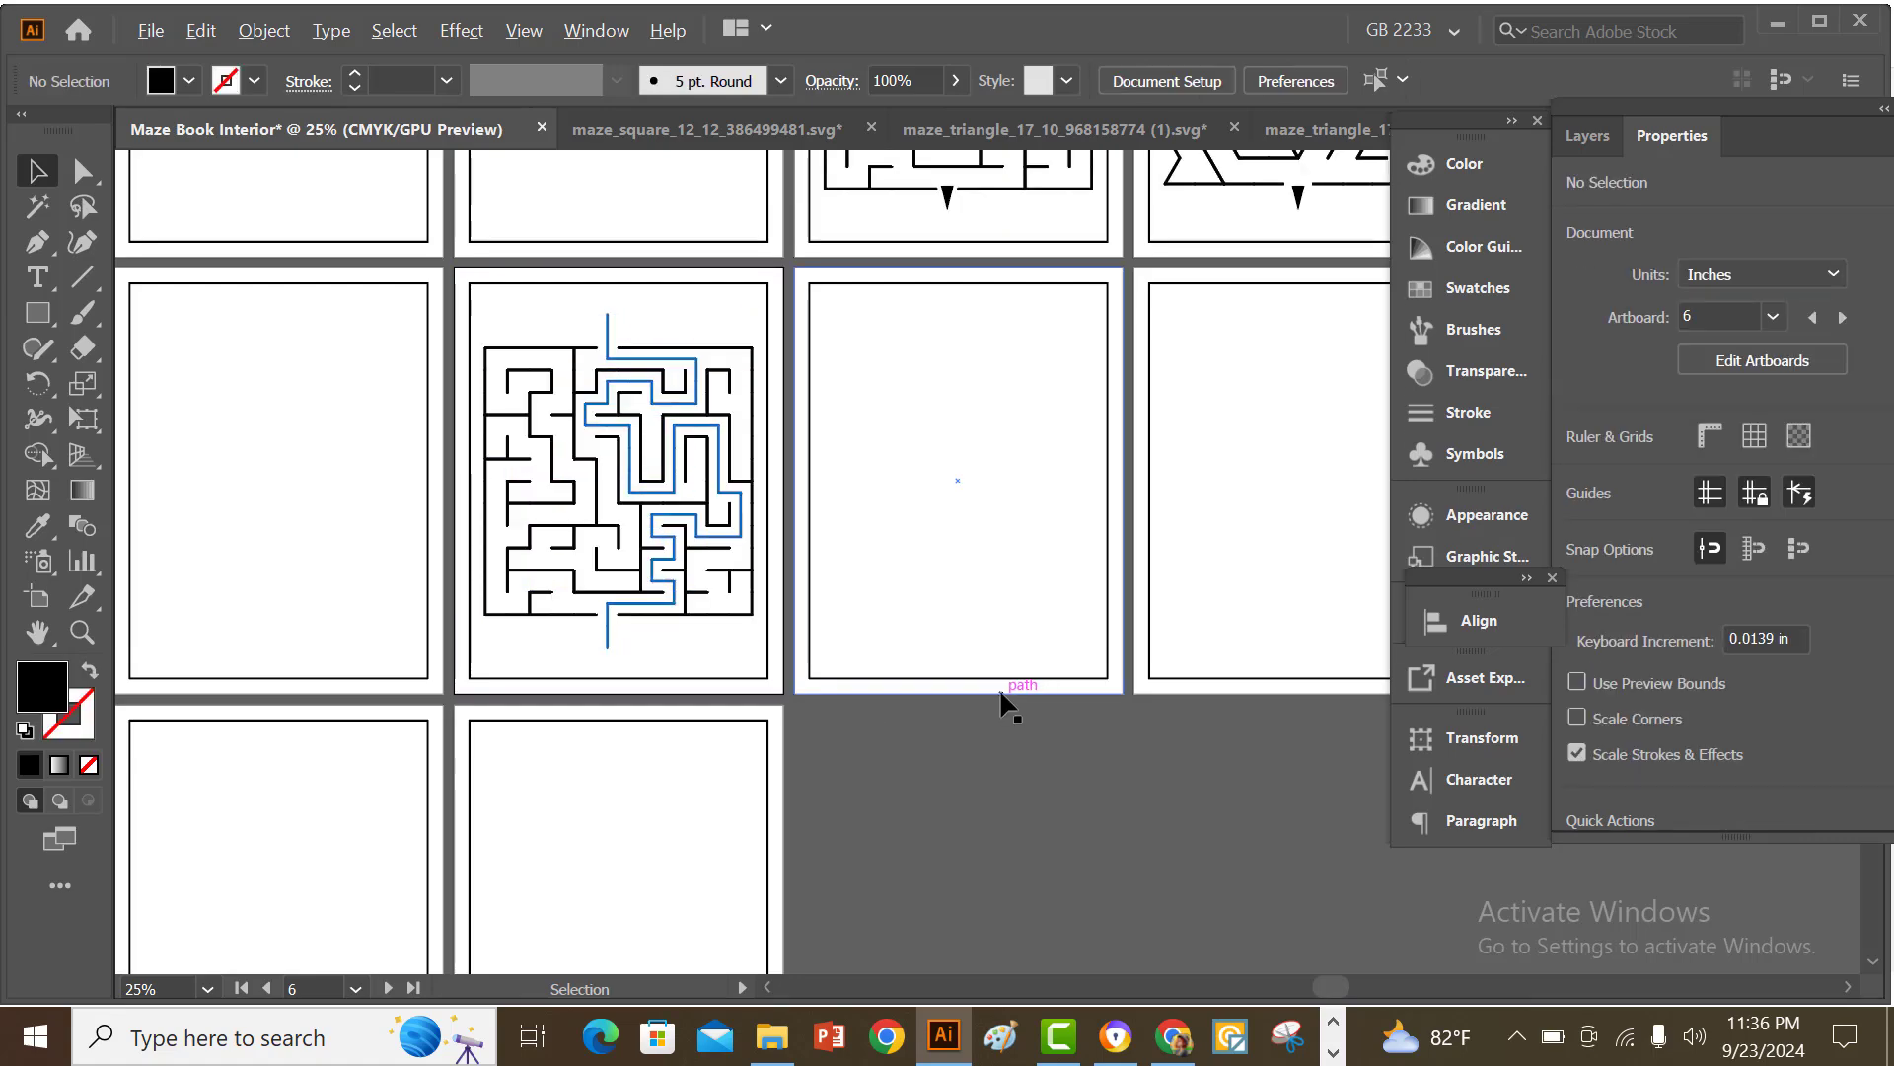
# - Copy the "MAZE -1" title above the solved square maze on the sixth artboard and change its text to "SOLUTION -1"
pyautogui.scroll(-2, 1007, 701)
pyautogui.moveTo(982, 289); pyautogui.dragTo(811, 592)
pyautogui.scroll(3, 811, 592)
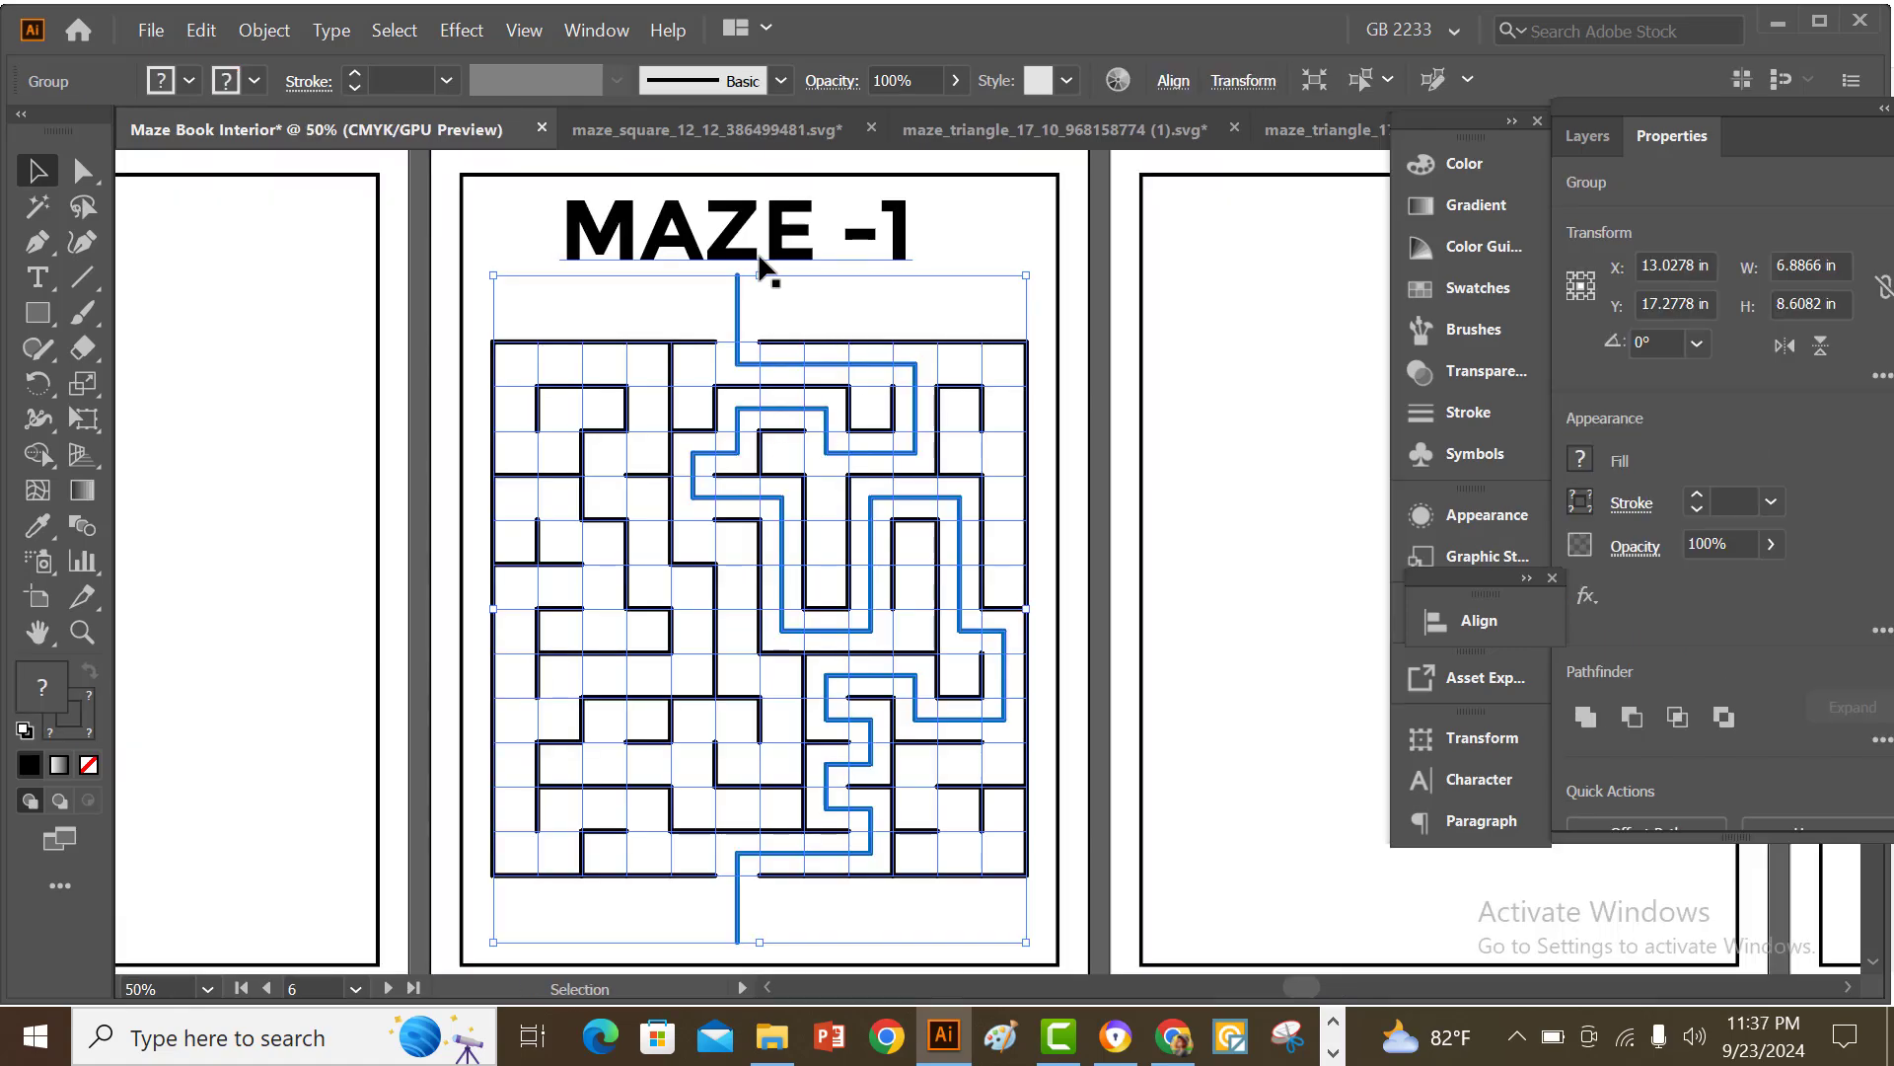
pyautogui.doubleClick(717, 241)
pyautogui.hotkey('ctrl', 'a')
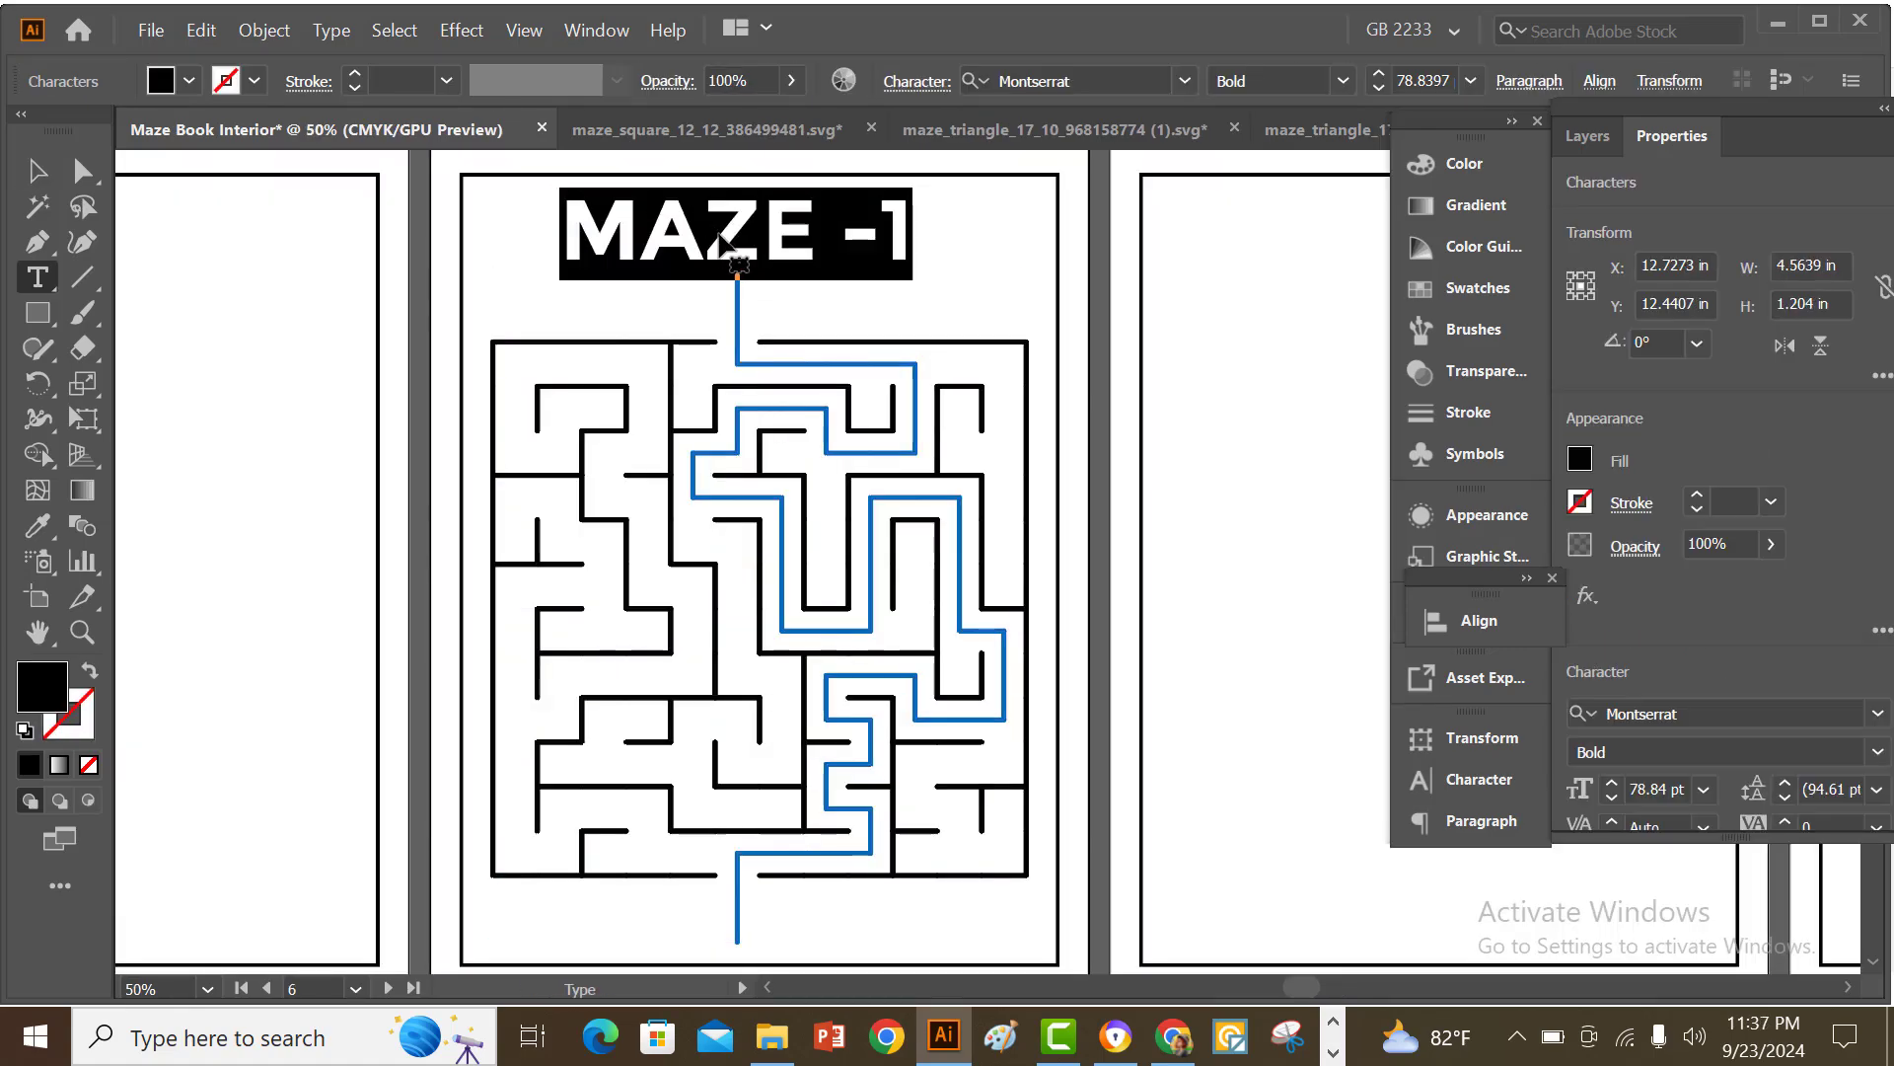
pyautogui.moveTo(824, 238); pyautogui.dragTo(552, 252)
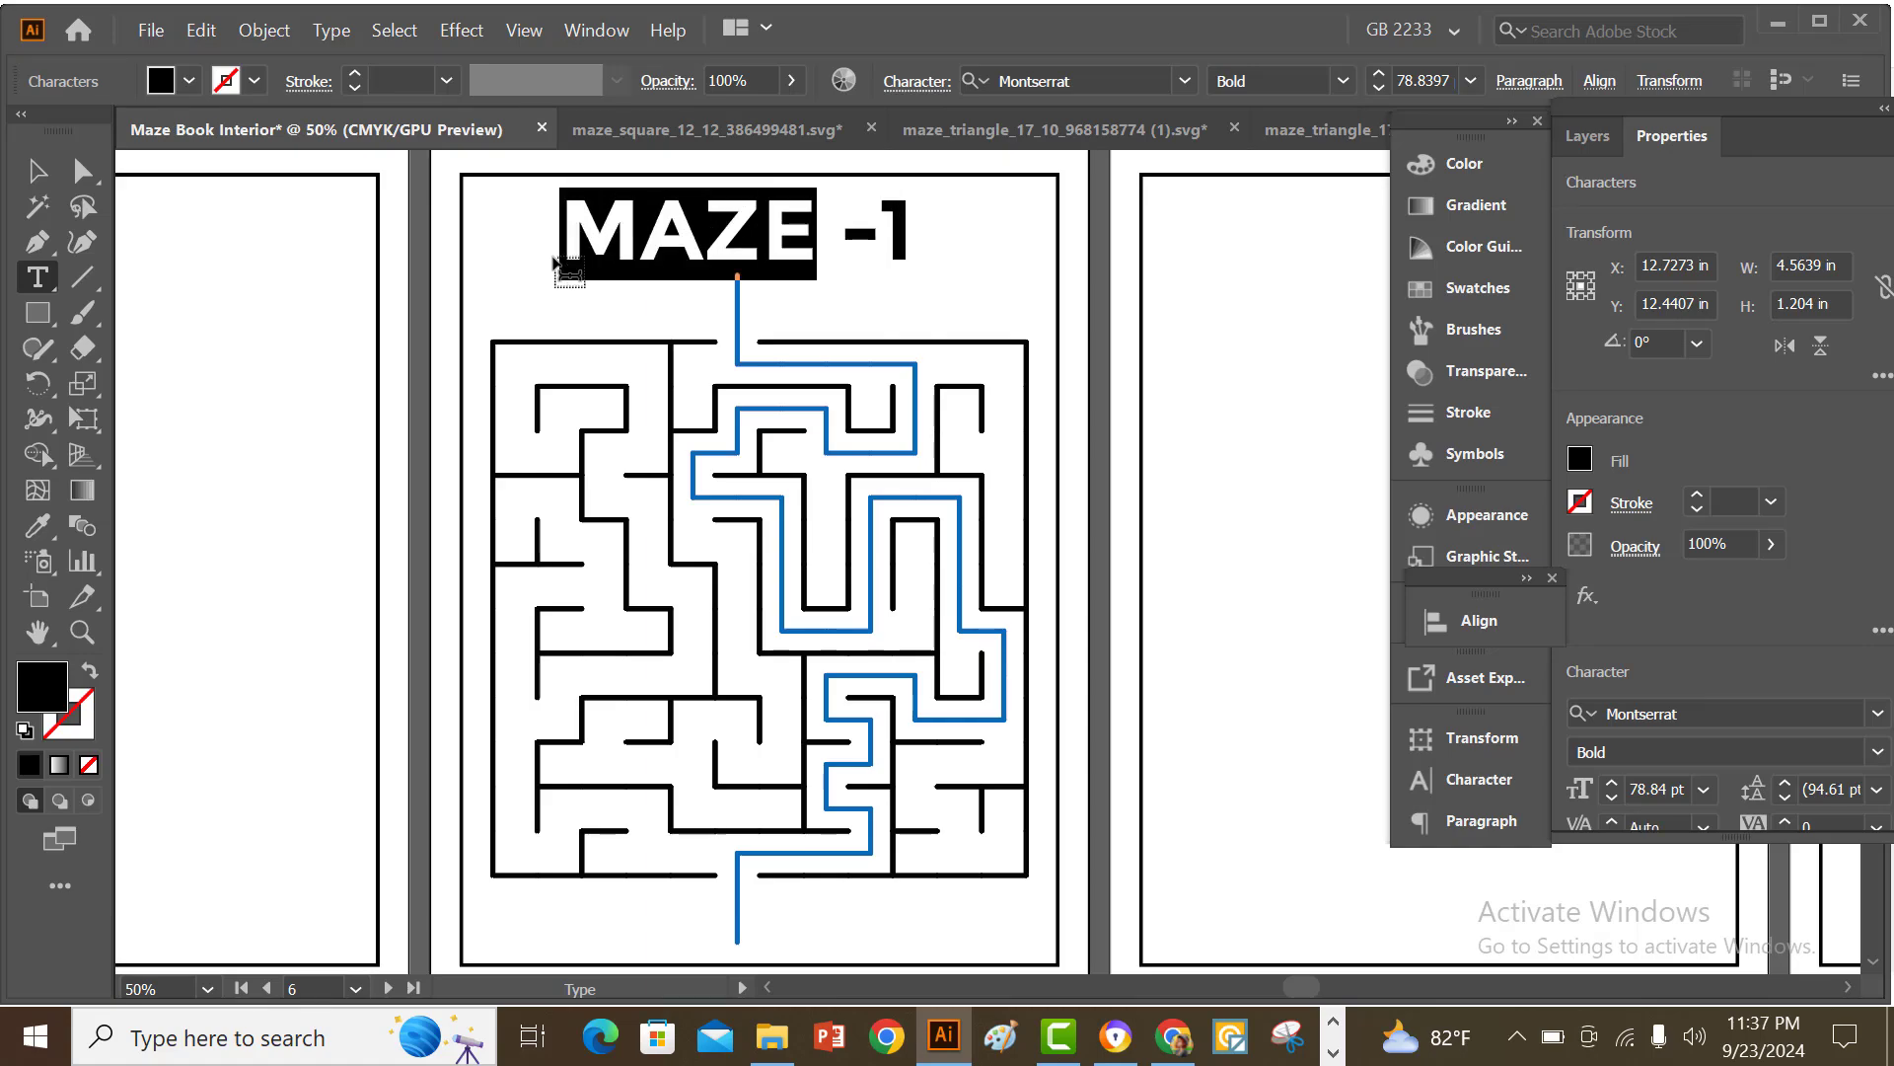
pyautogui.write('SOLUTION')
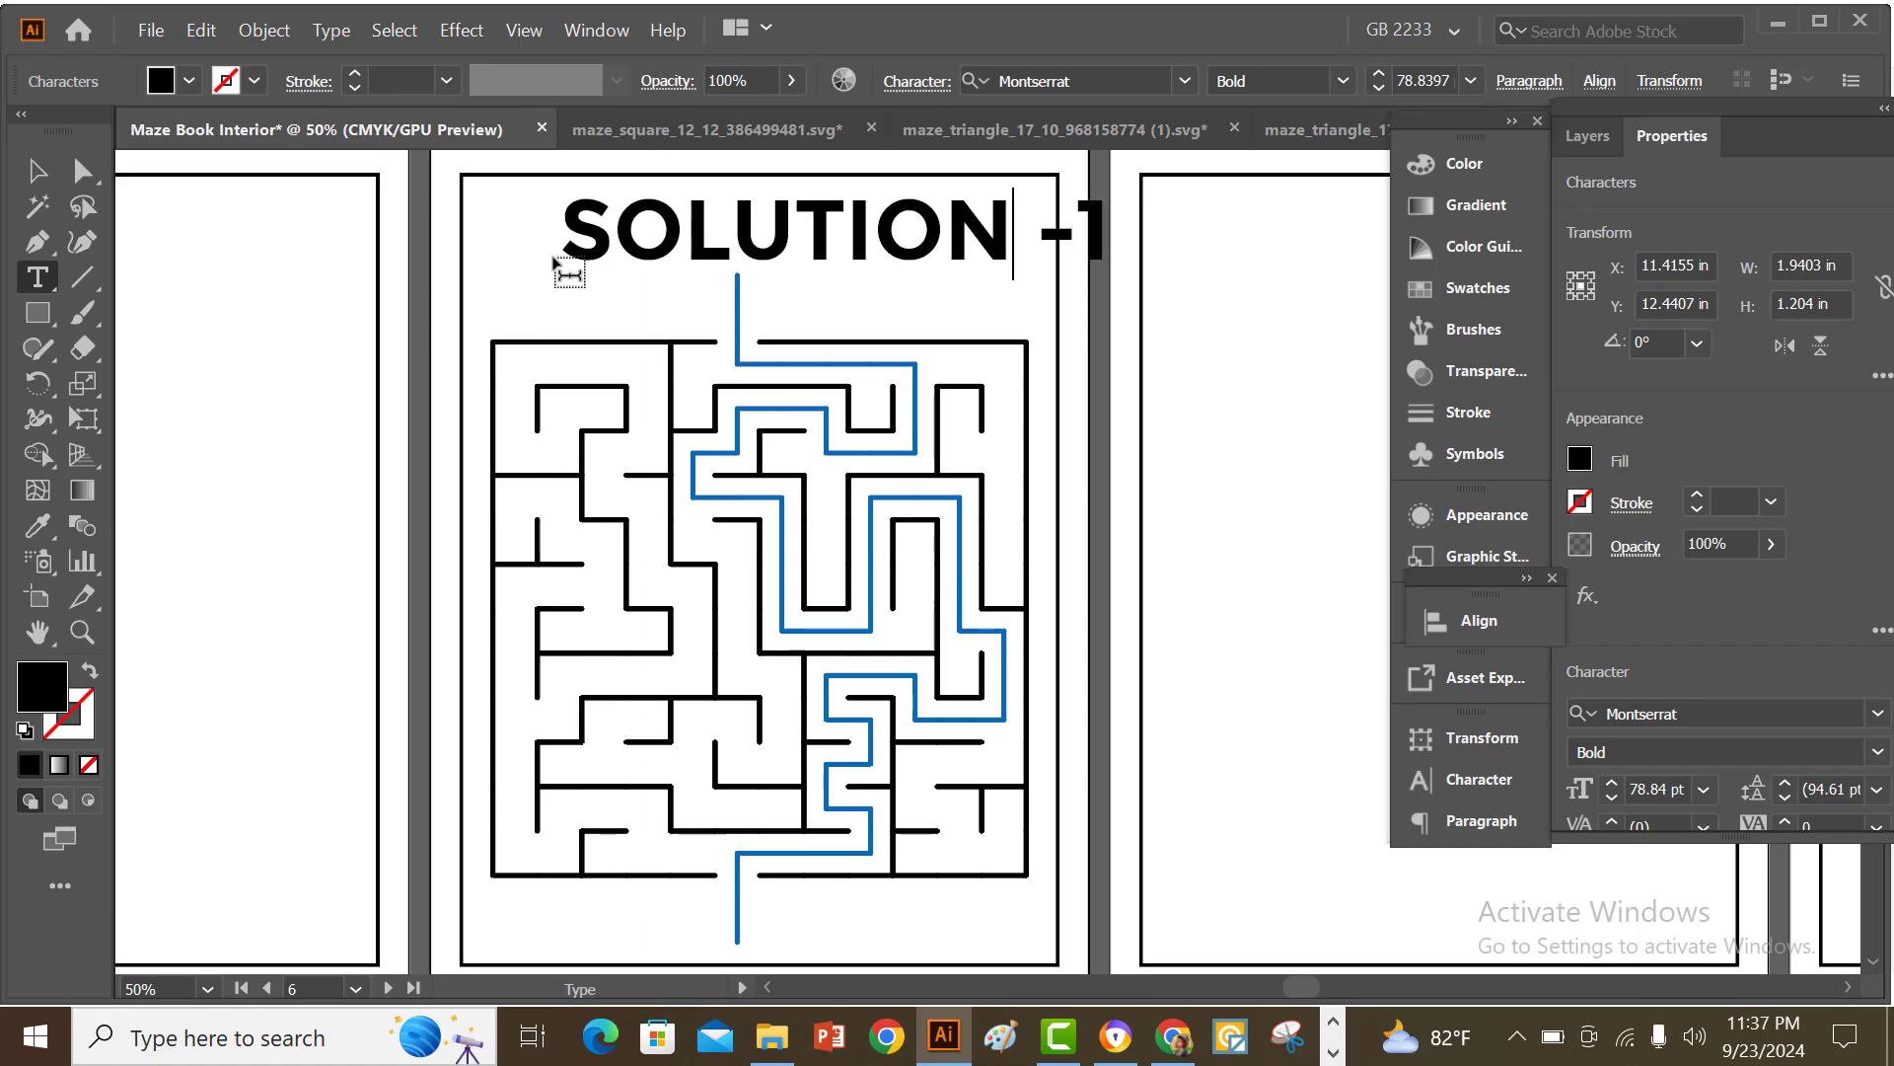
pyautogui.click(37, 172)
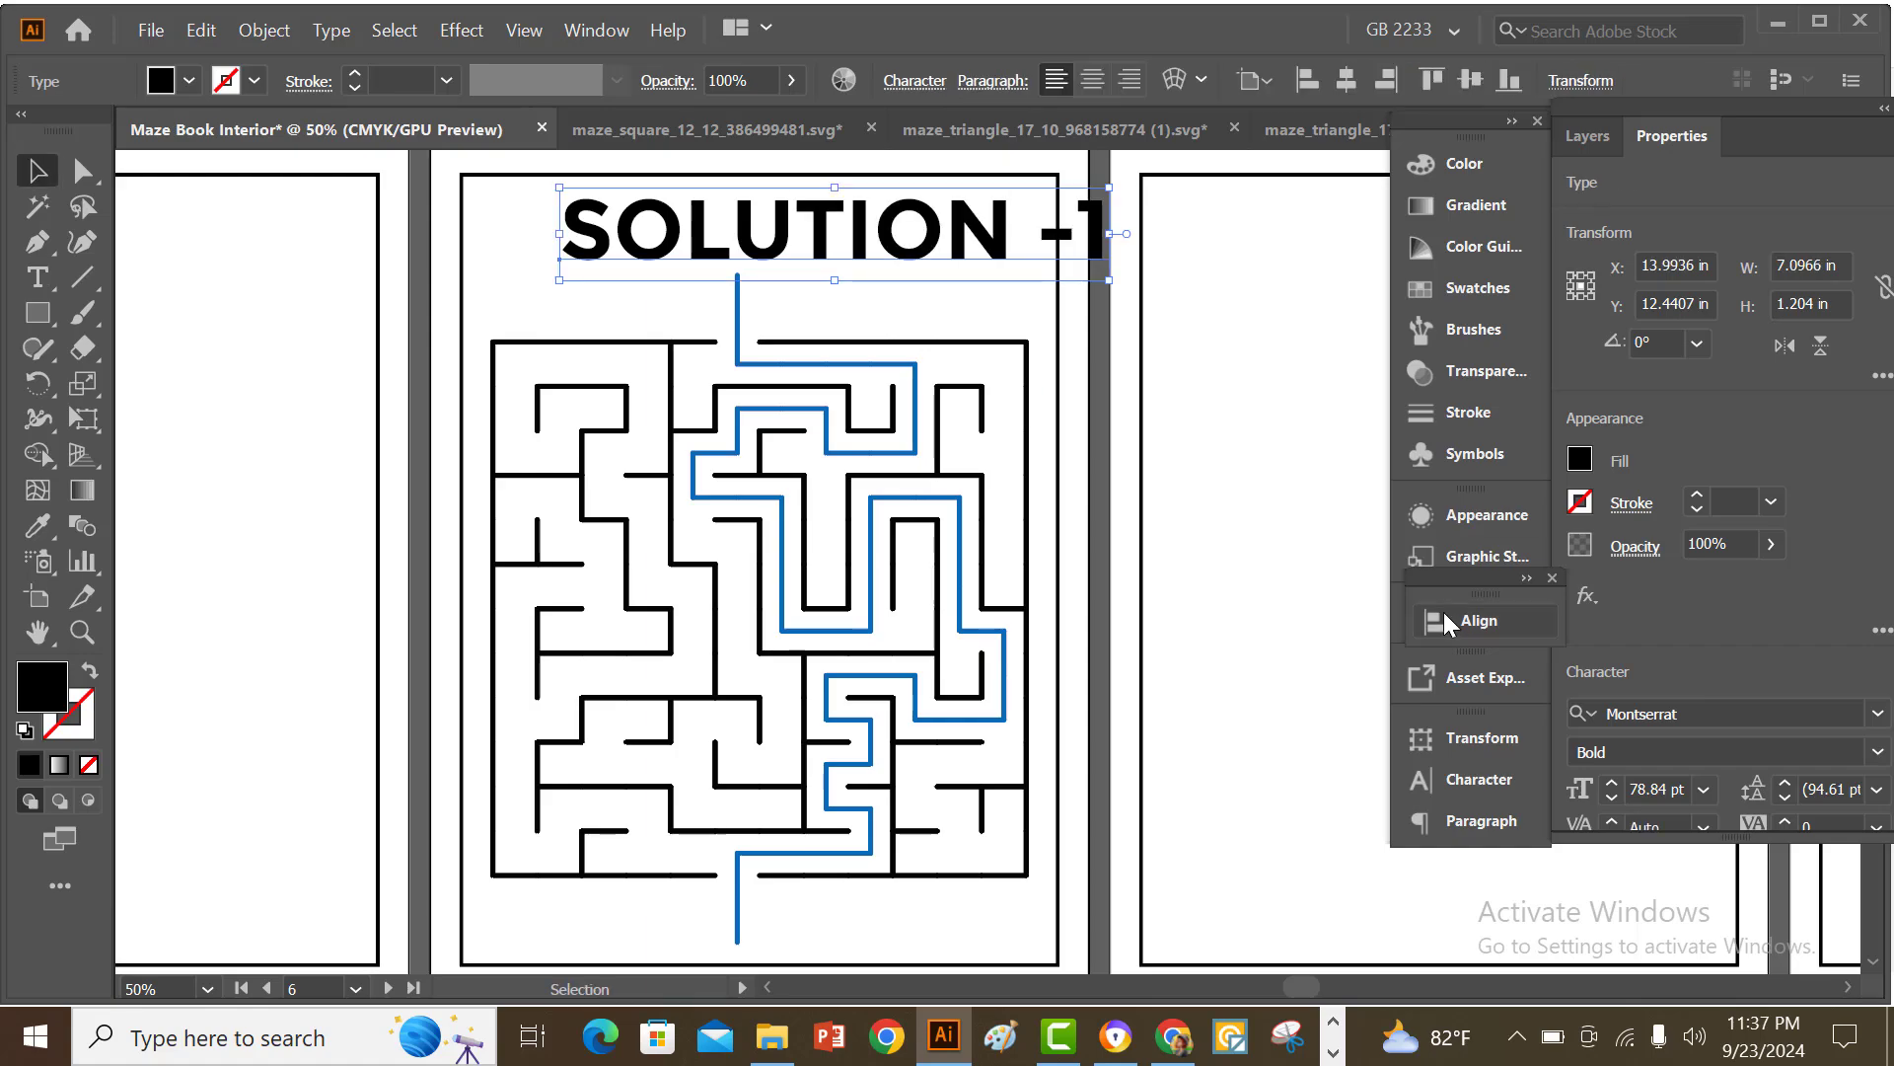
# - Center the "SOLUTION -1" title horizontally on the sixth artboard and scale it down to about 4.92 in wide
pyautogui.click(1465, 622)
pyautogui.click(1142, 688)
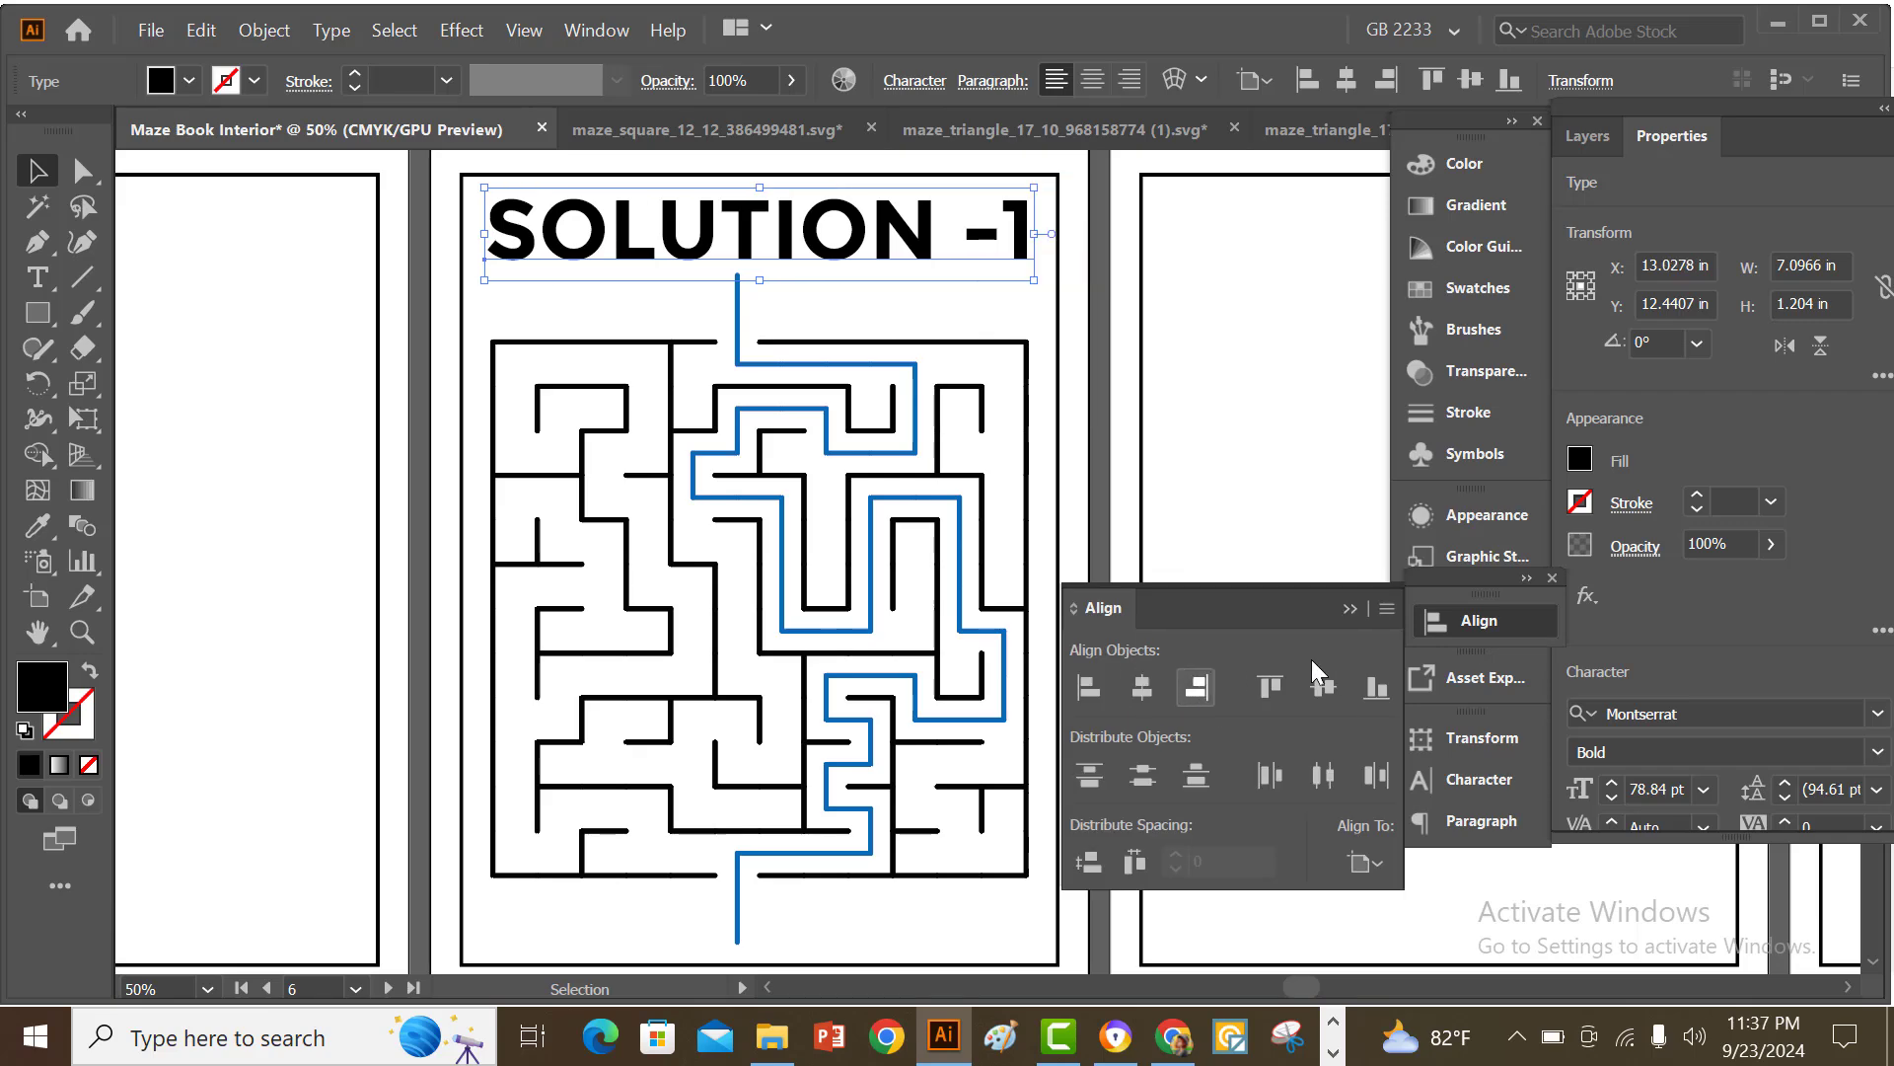
pyautogui.click(1351, 608)
pyautogui.moveTo(1041, 234); pyautogui.dragTo(955, 235)
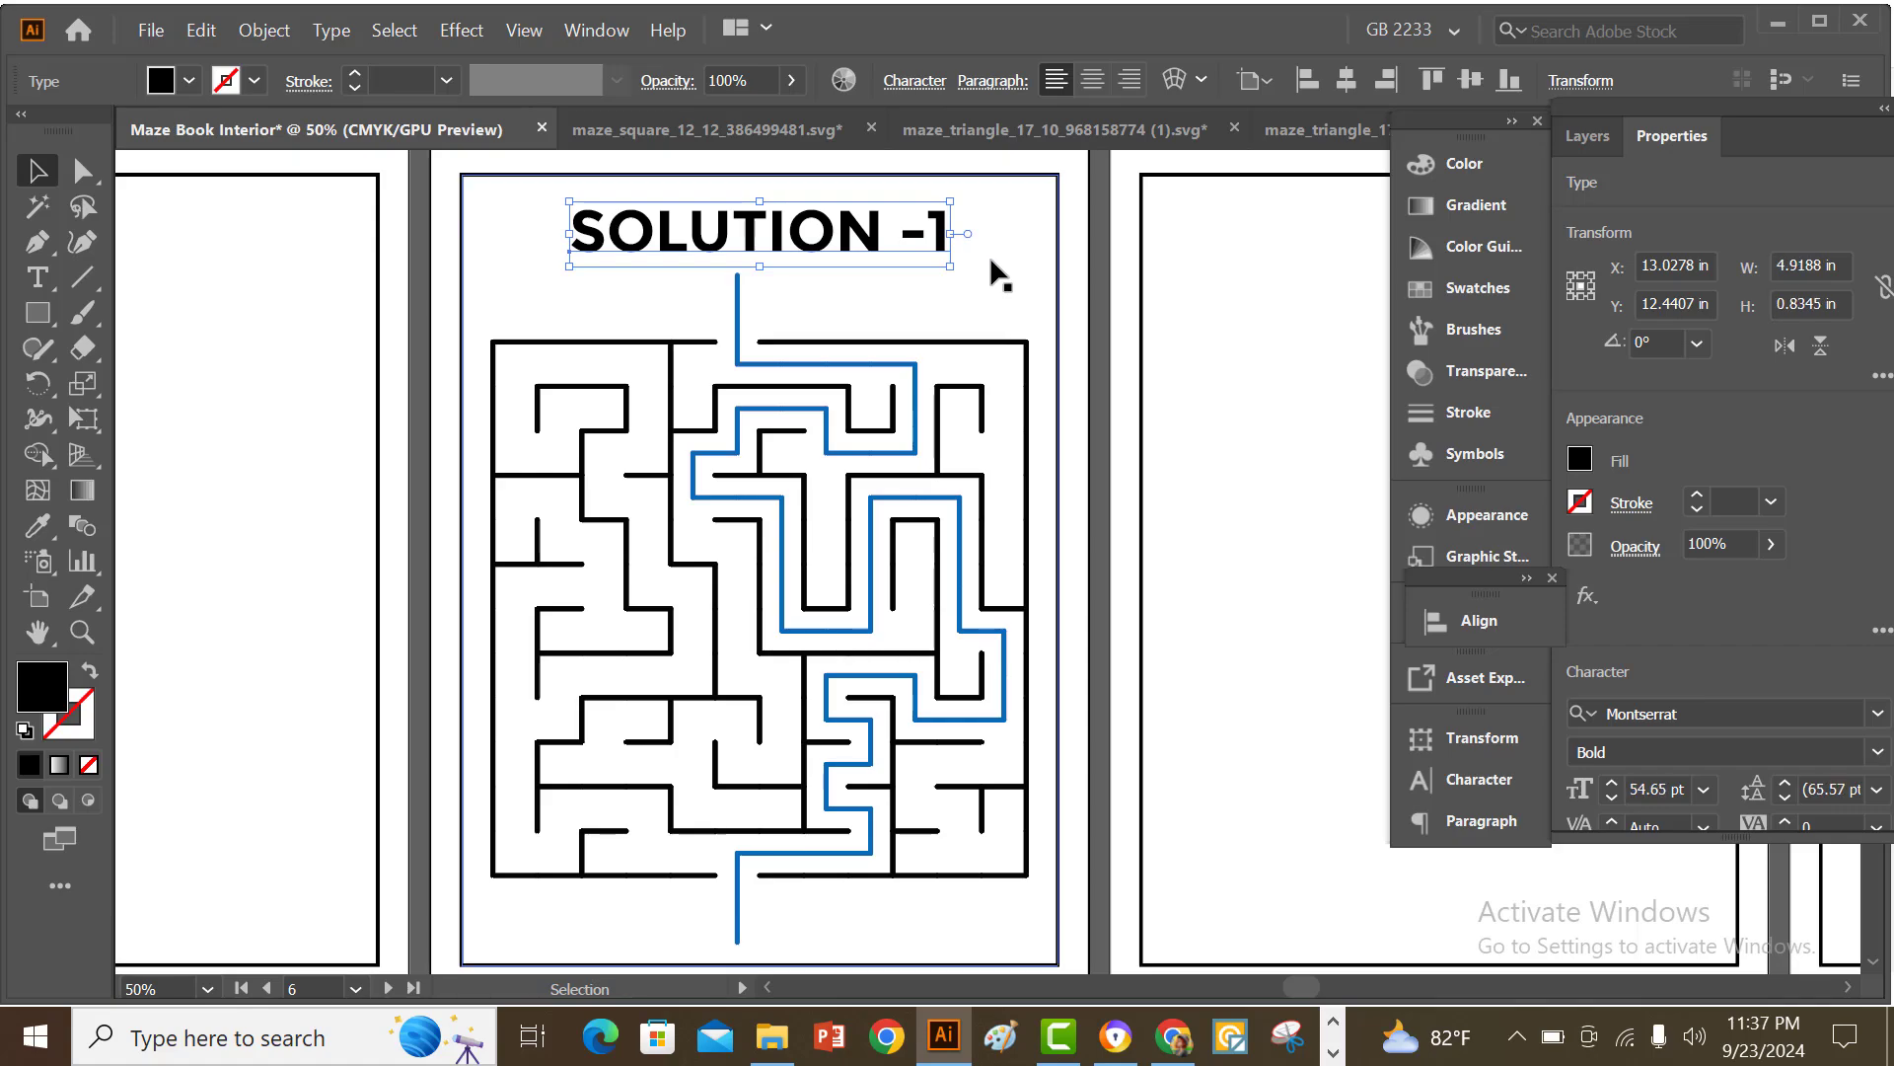
pyautogui.scroll(-1, 999, 276)
pyautogui.click(1191, 791)
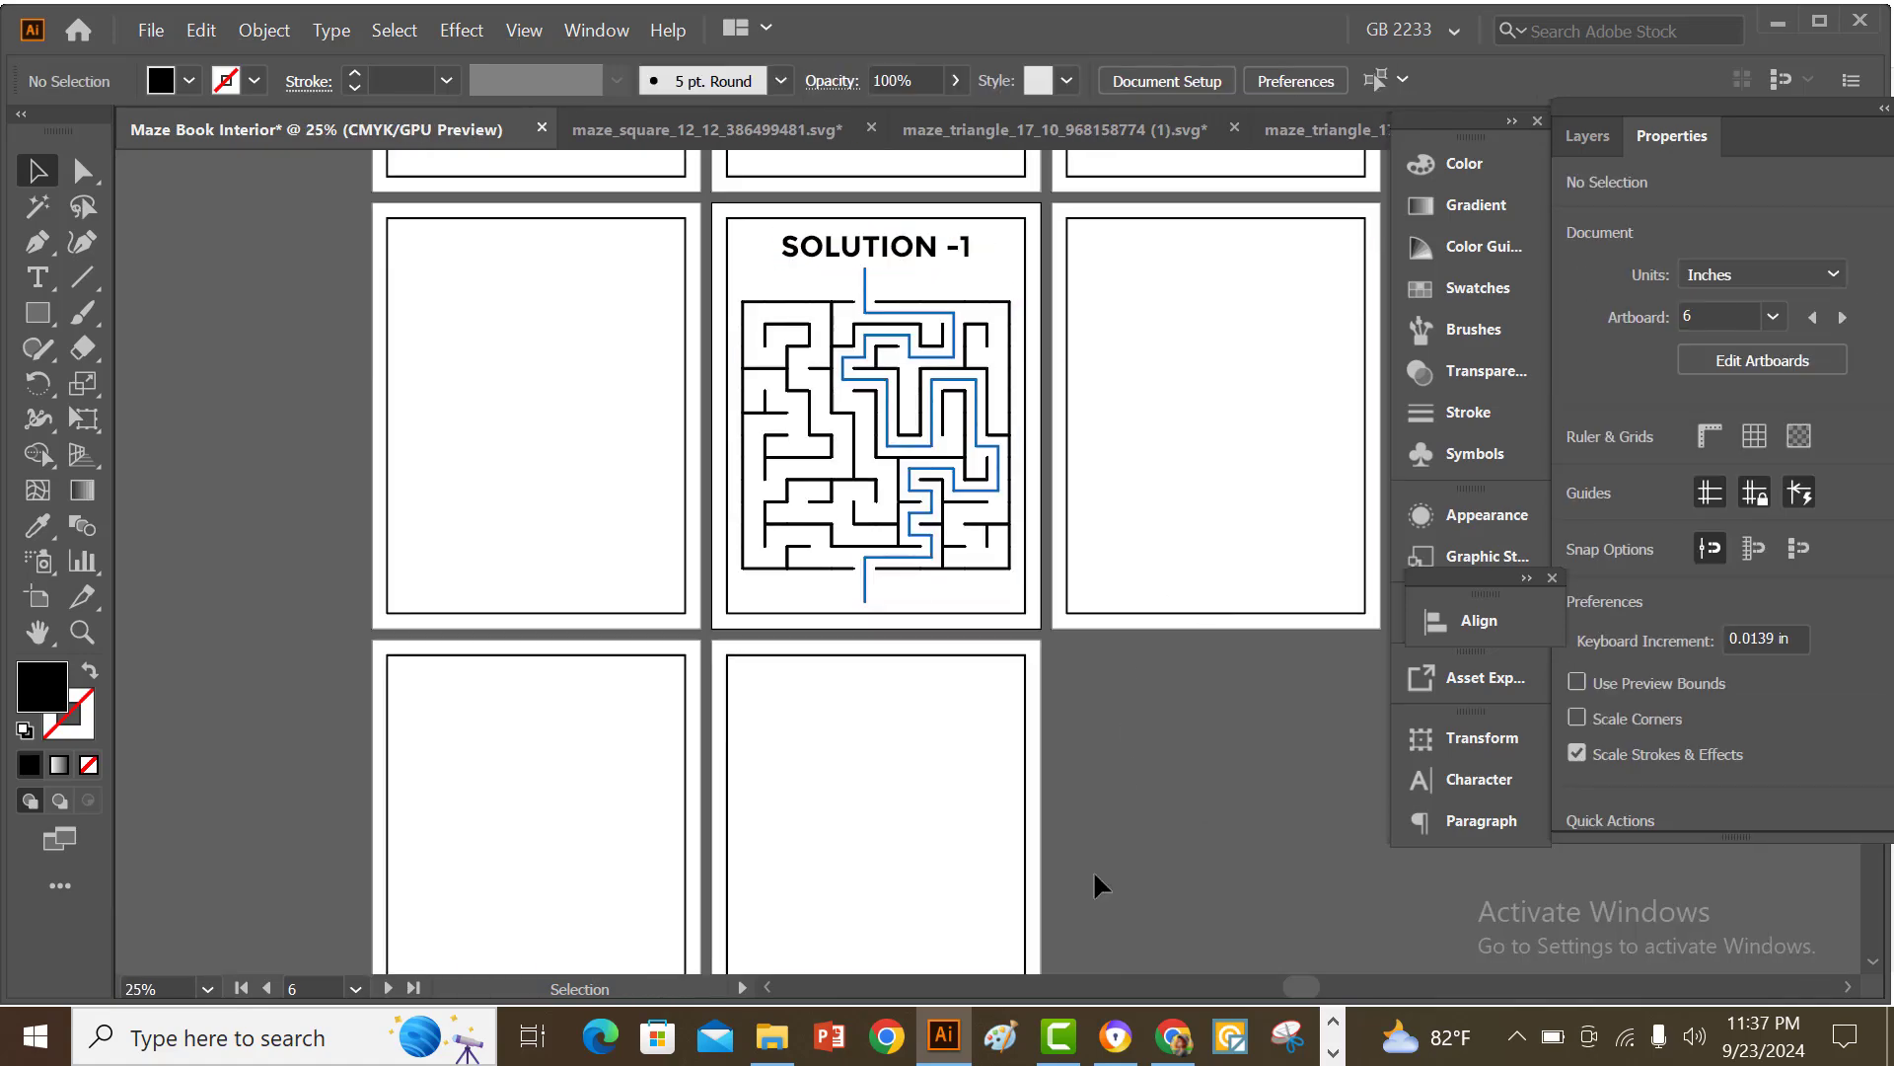
# - Bring the solved triangle maze file maze_triangle_17_10_968158774.svg from the Downloads folder into the Maze Book Interior document
pyautogui.scroll(3, 1133, 927)
pyautogui.scroll(1, 1131, 921)
pyautogui.scroll(-3, 1098, 998)
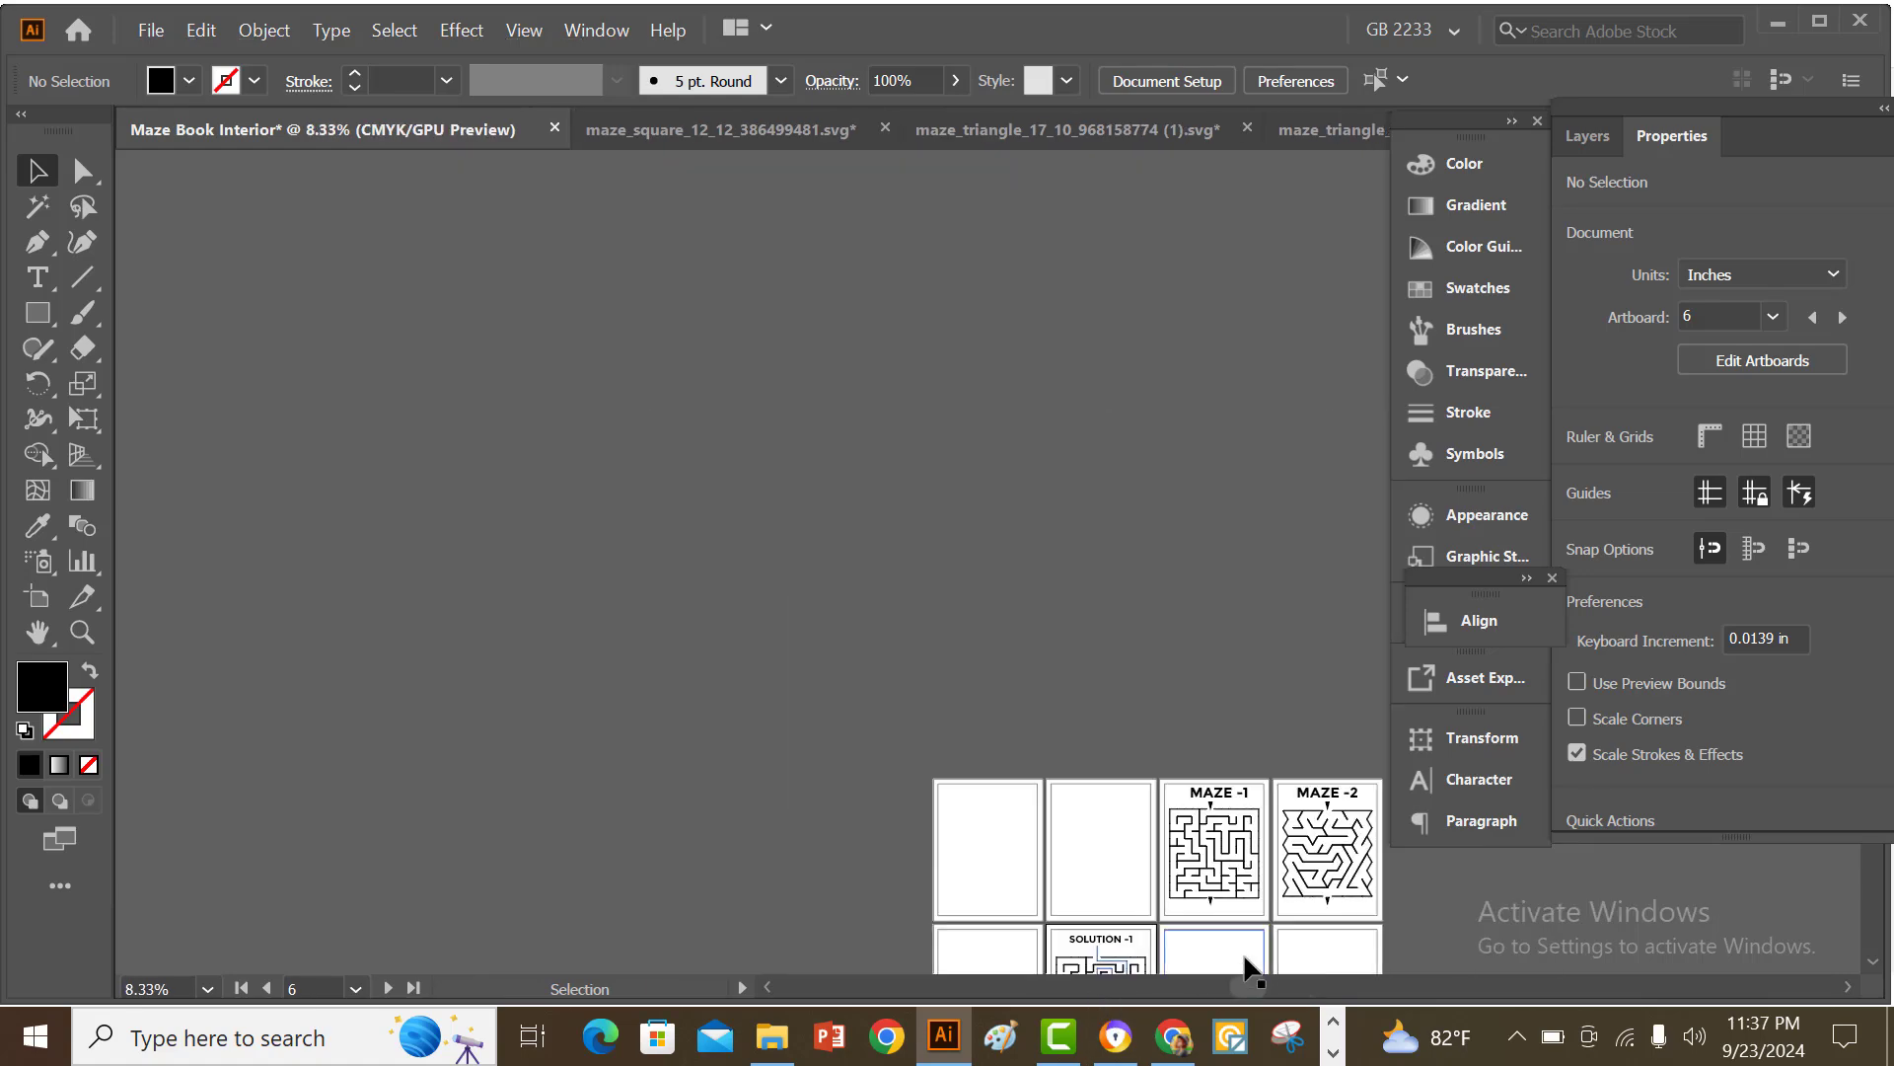
pyautogui.scroll(1, 1236, 873)
pyautogui.moveTo(1327, 839); pyautogui.dragTo(981, 410)
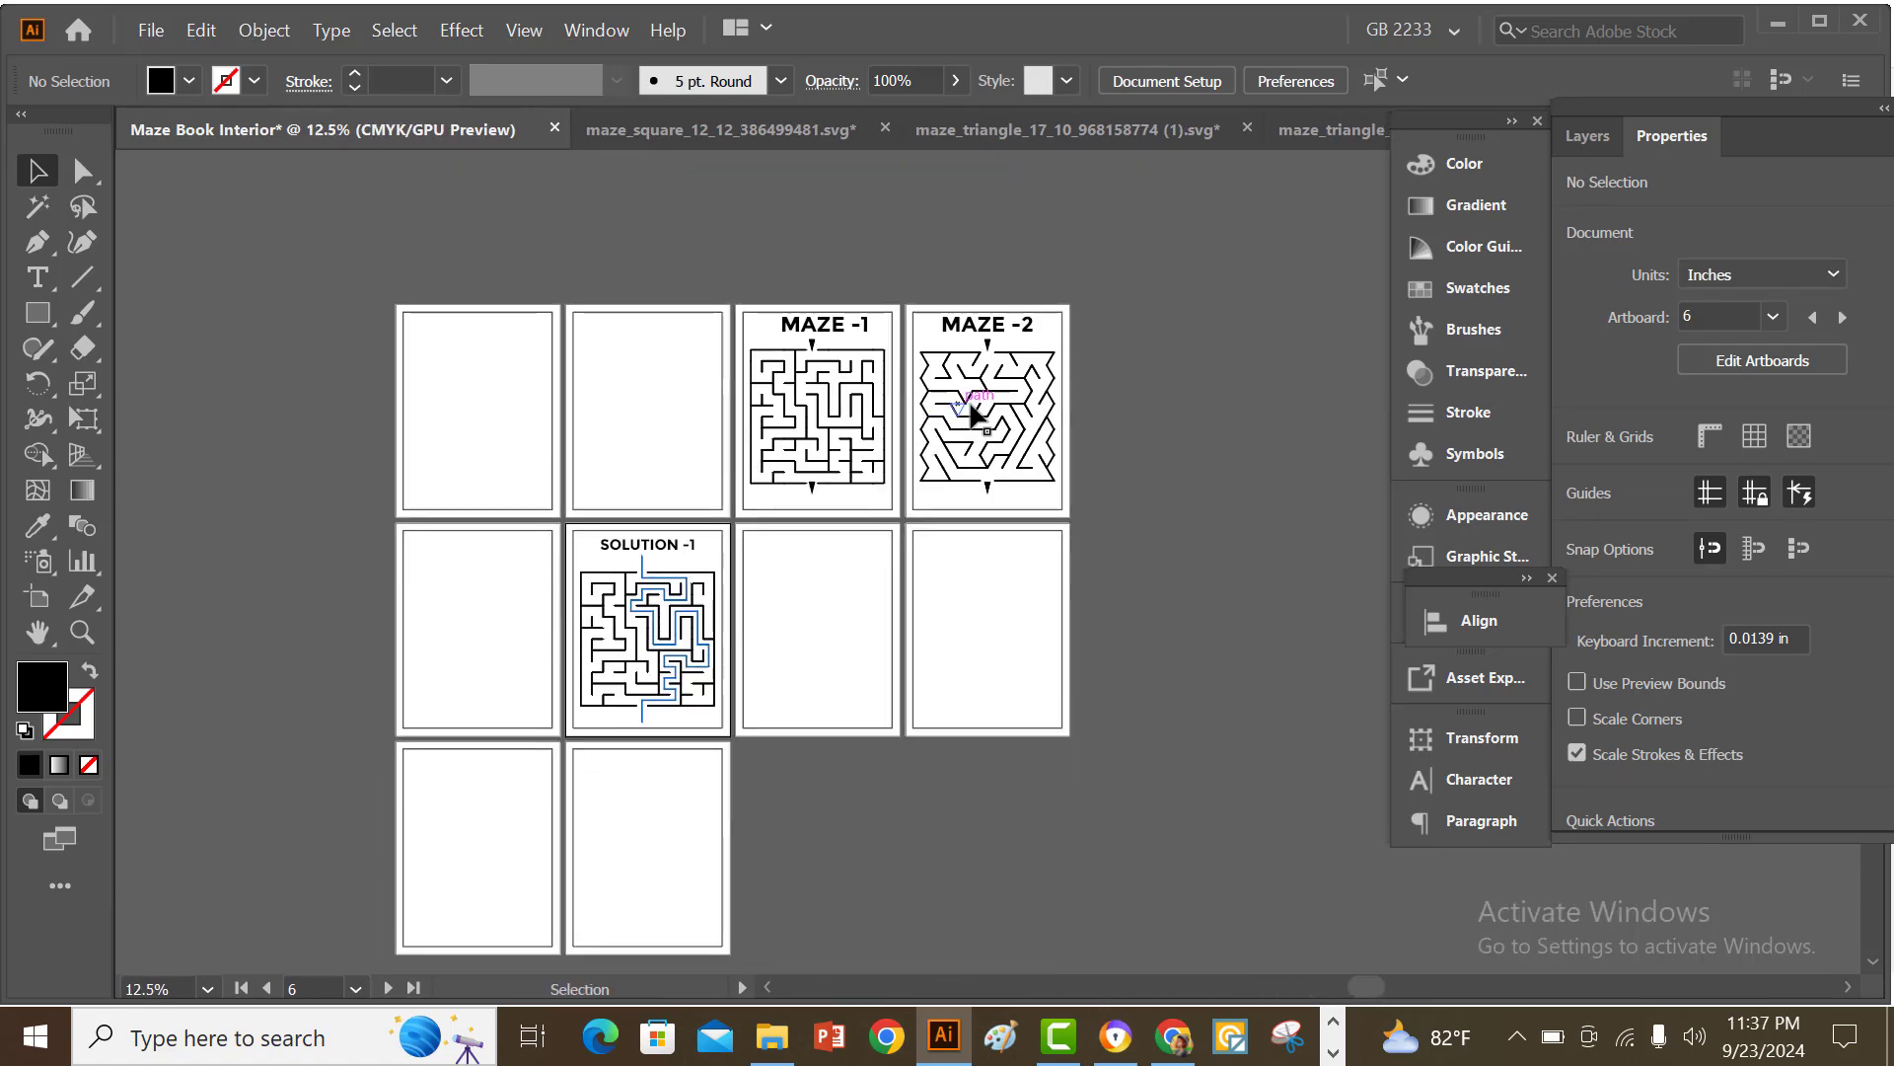
pyautogui.scroll(2, 981, 411)
pyautogui.scroll(-1, 918, 690)
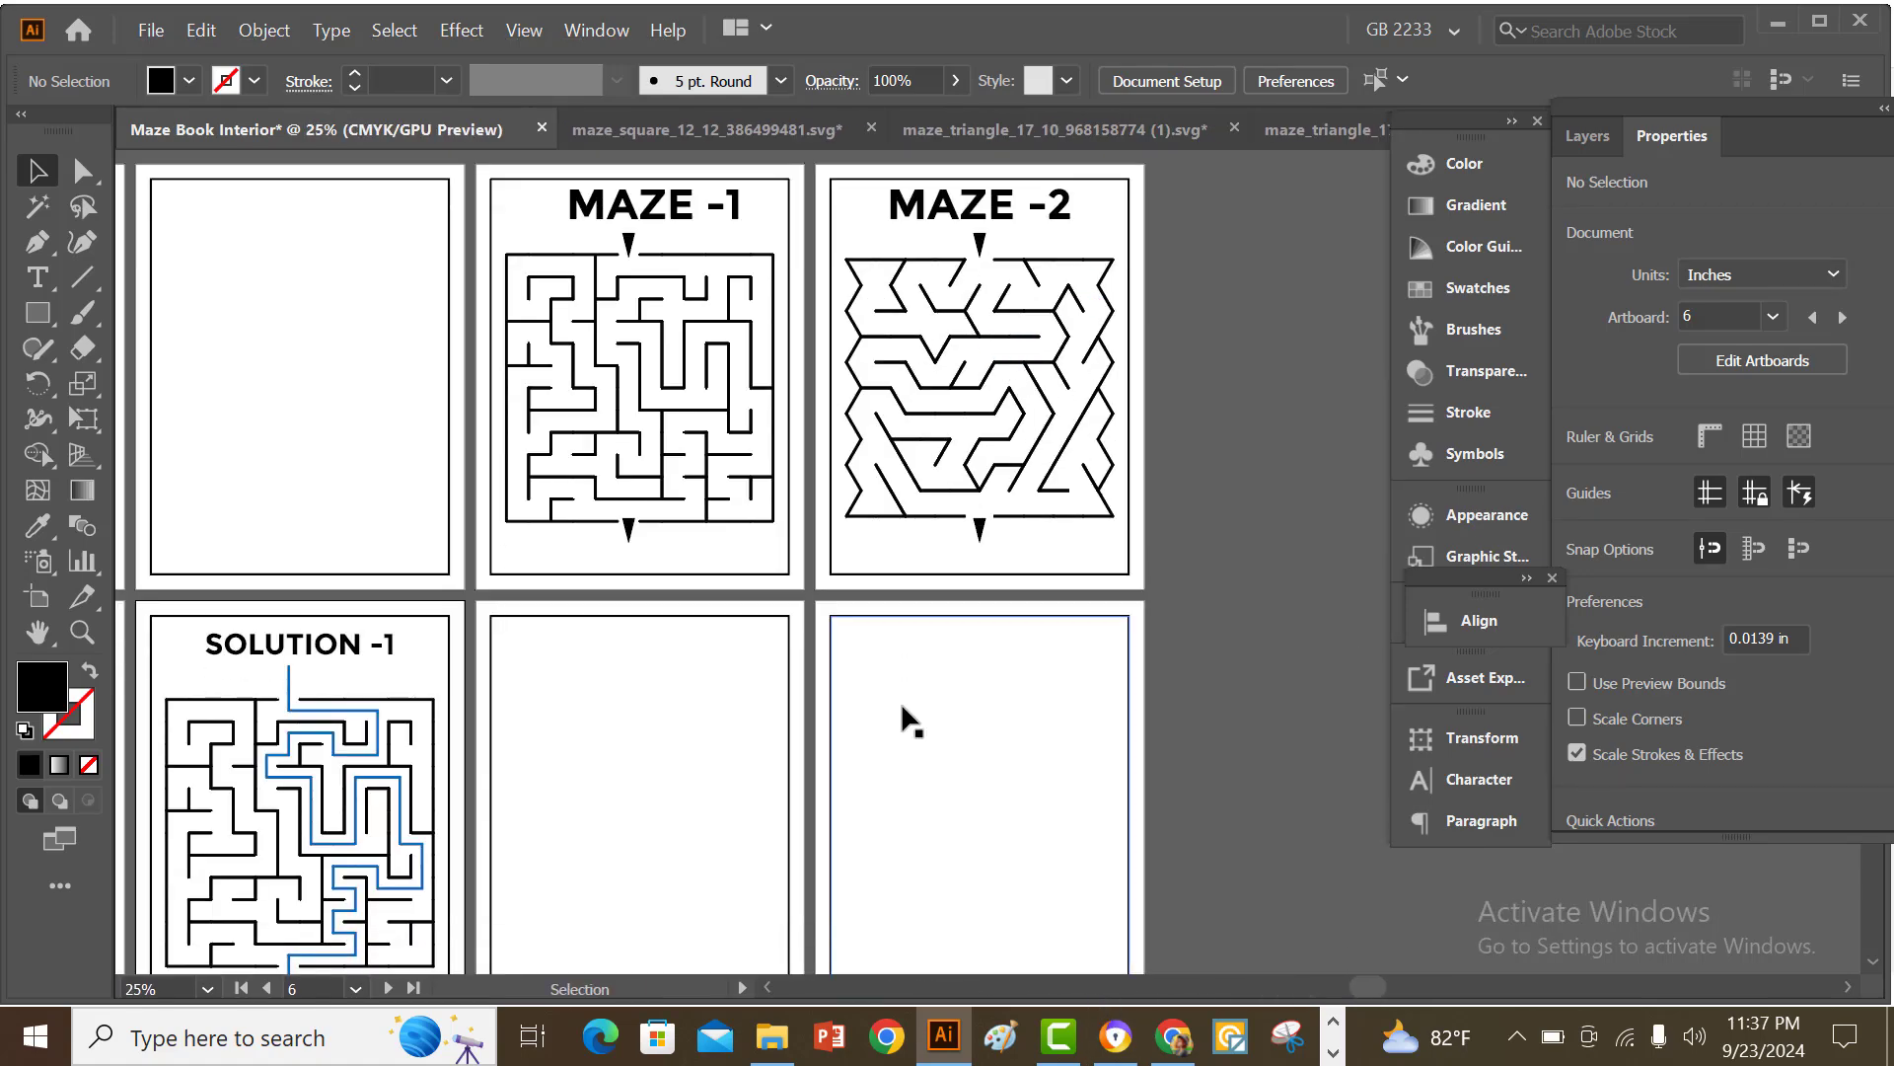
pyautogui.click(772, 1036)
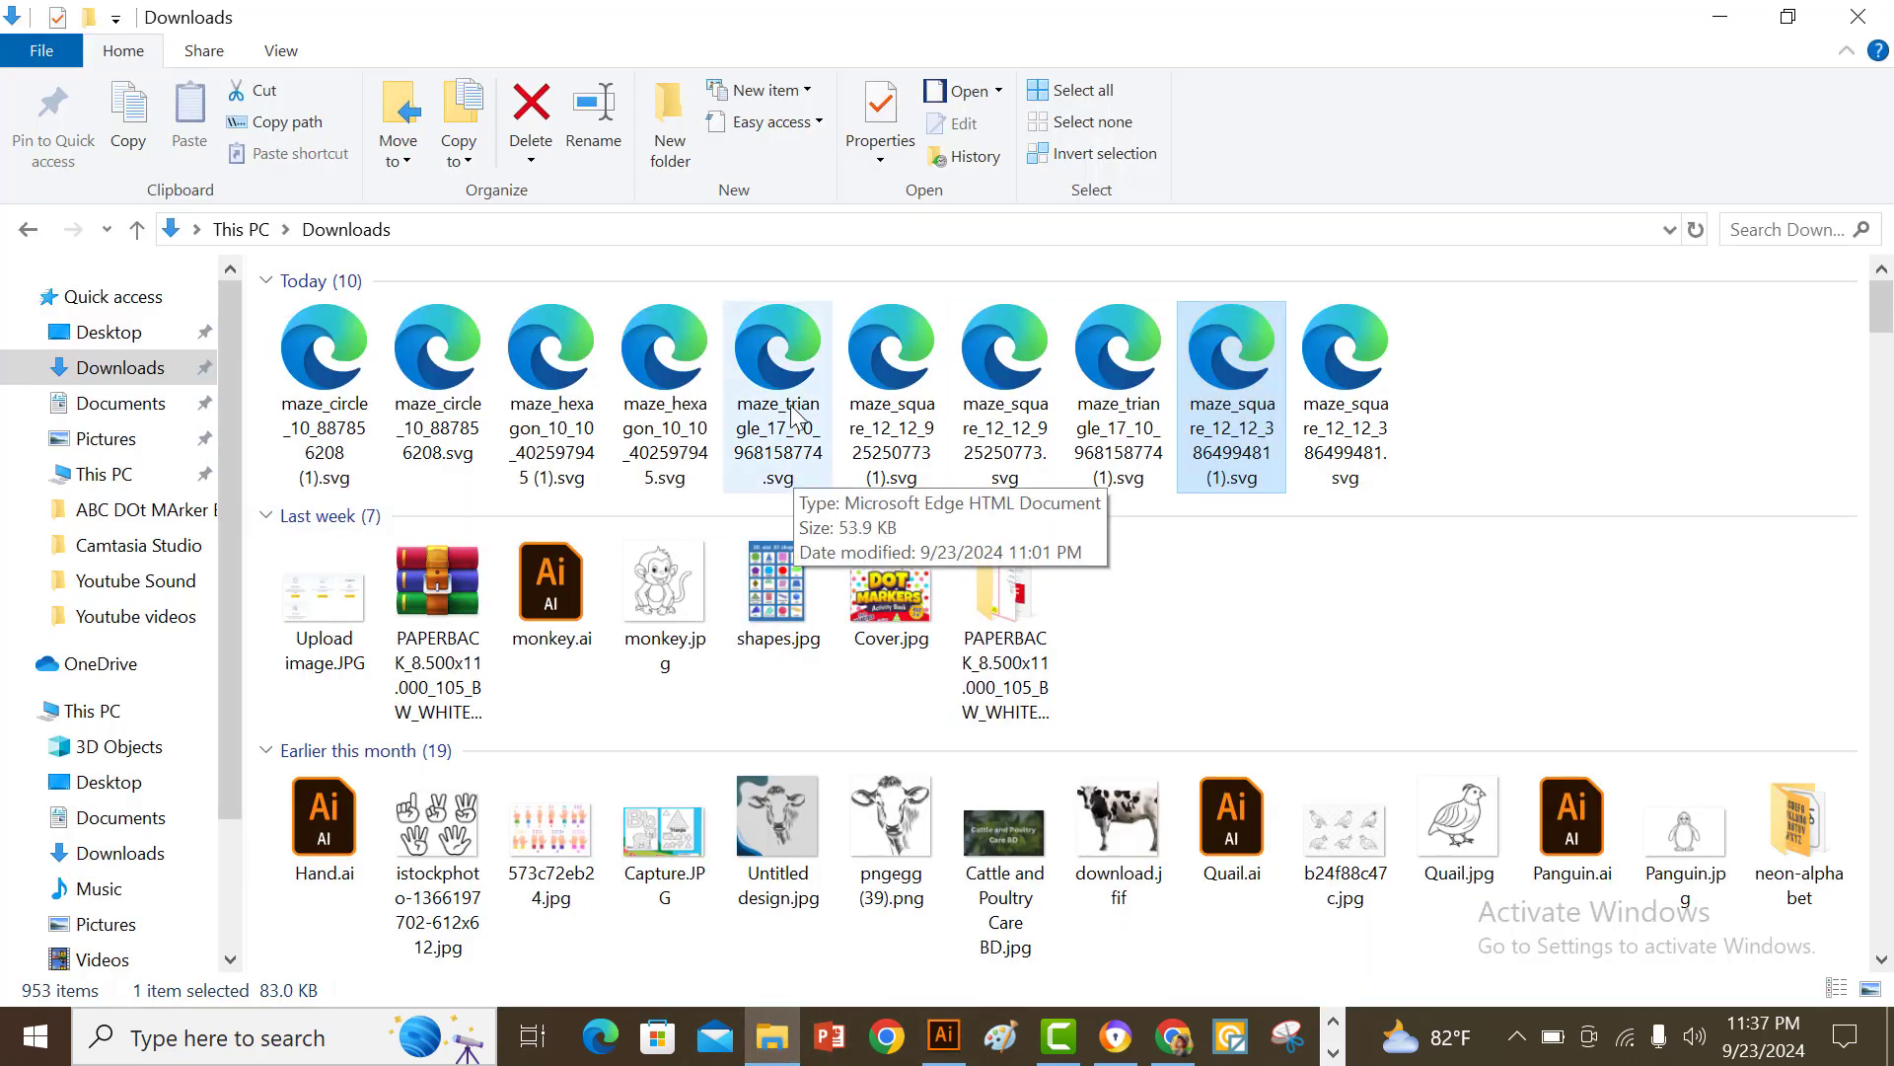
pyautogui.moveTo(792, 414); pyautogui.dragTo(205, 135)
pyautogui.moveTo(244, 298); pyautogui.dragTo(312, 477)
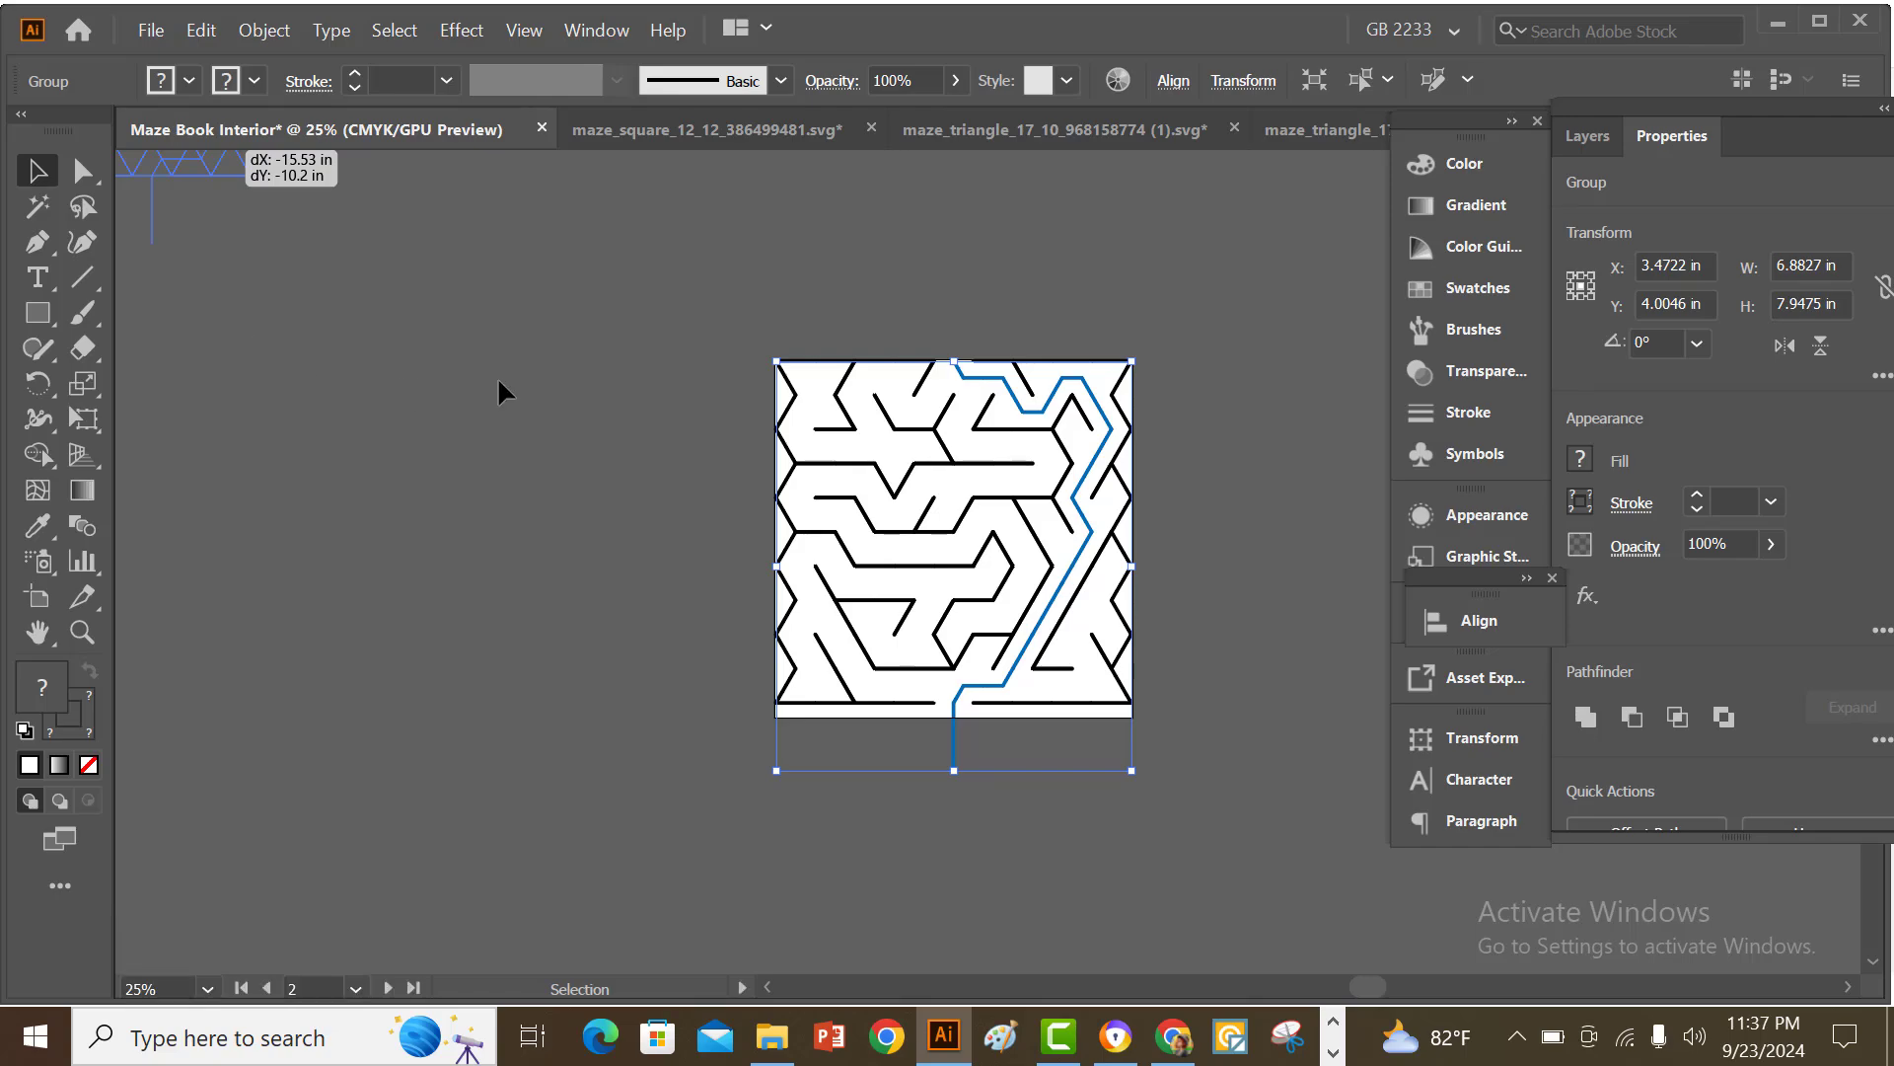
# - Place the solved triangle maze on the blank seventh artboard, beside the "SOLUTION -1" page
pyautogui.scroll(-2, 1258, 489)
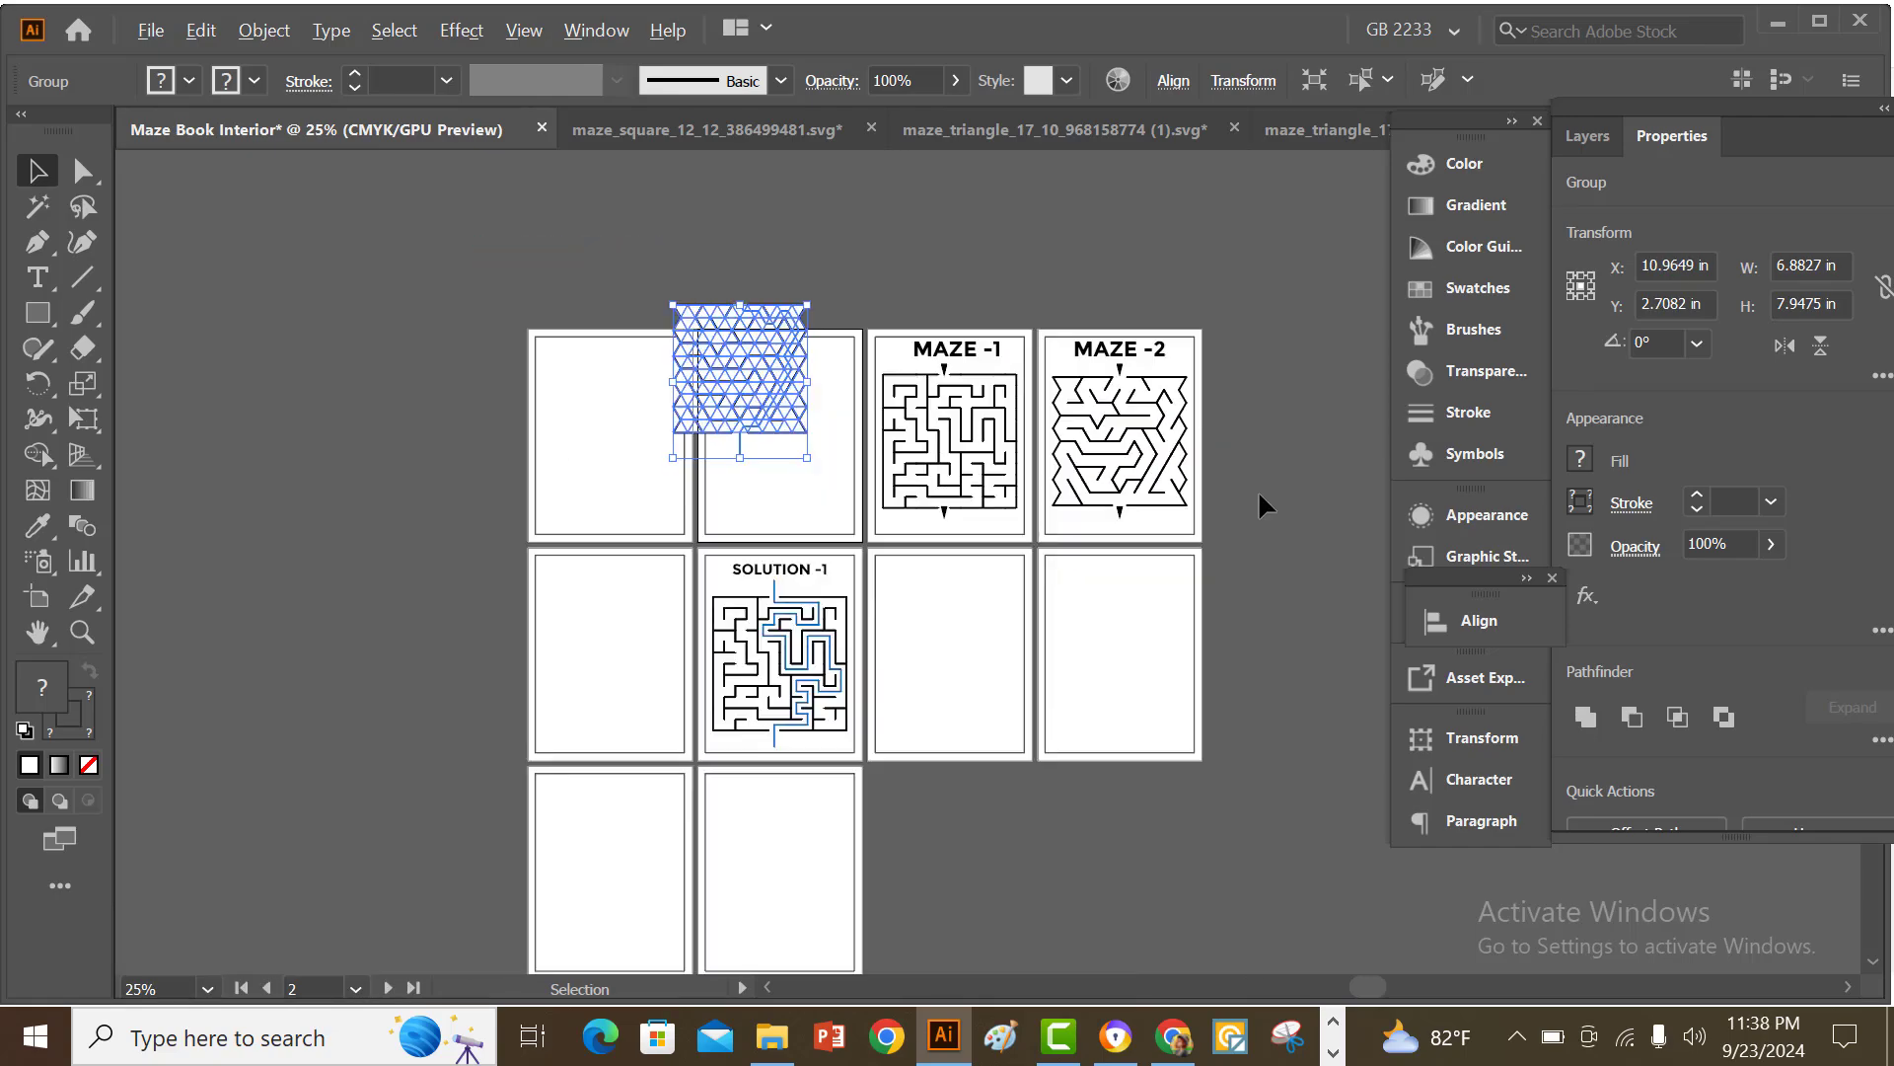
pyautogui.click(1269, 487)
pyautogui.moveTo(752, 392); pyautogui.dragTo(962, 659)
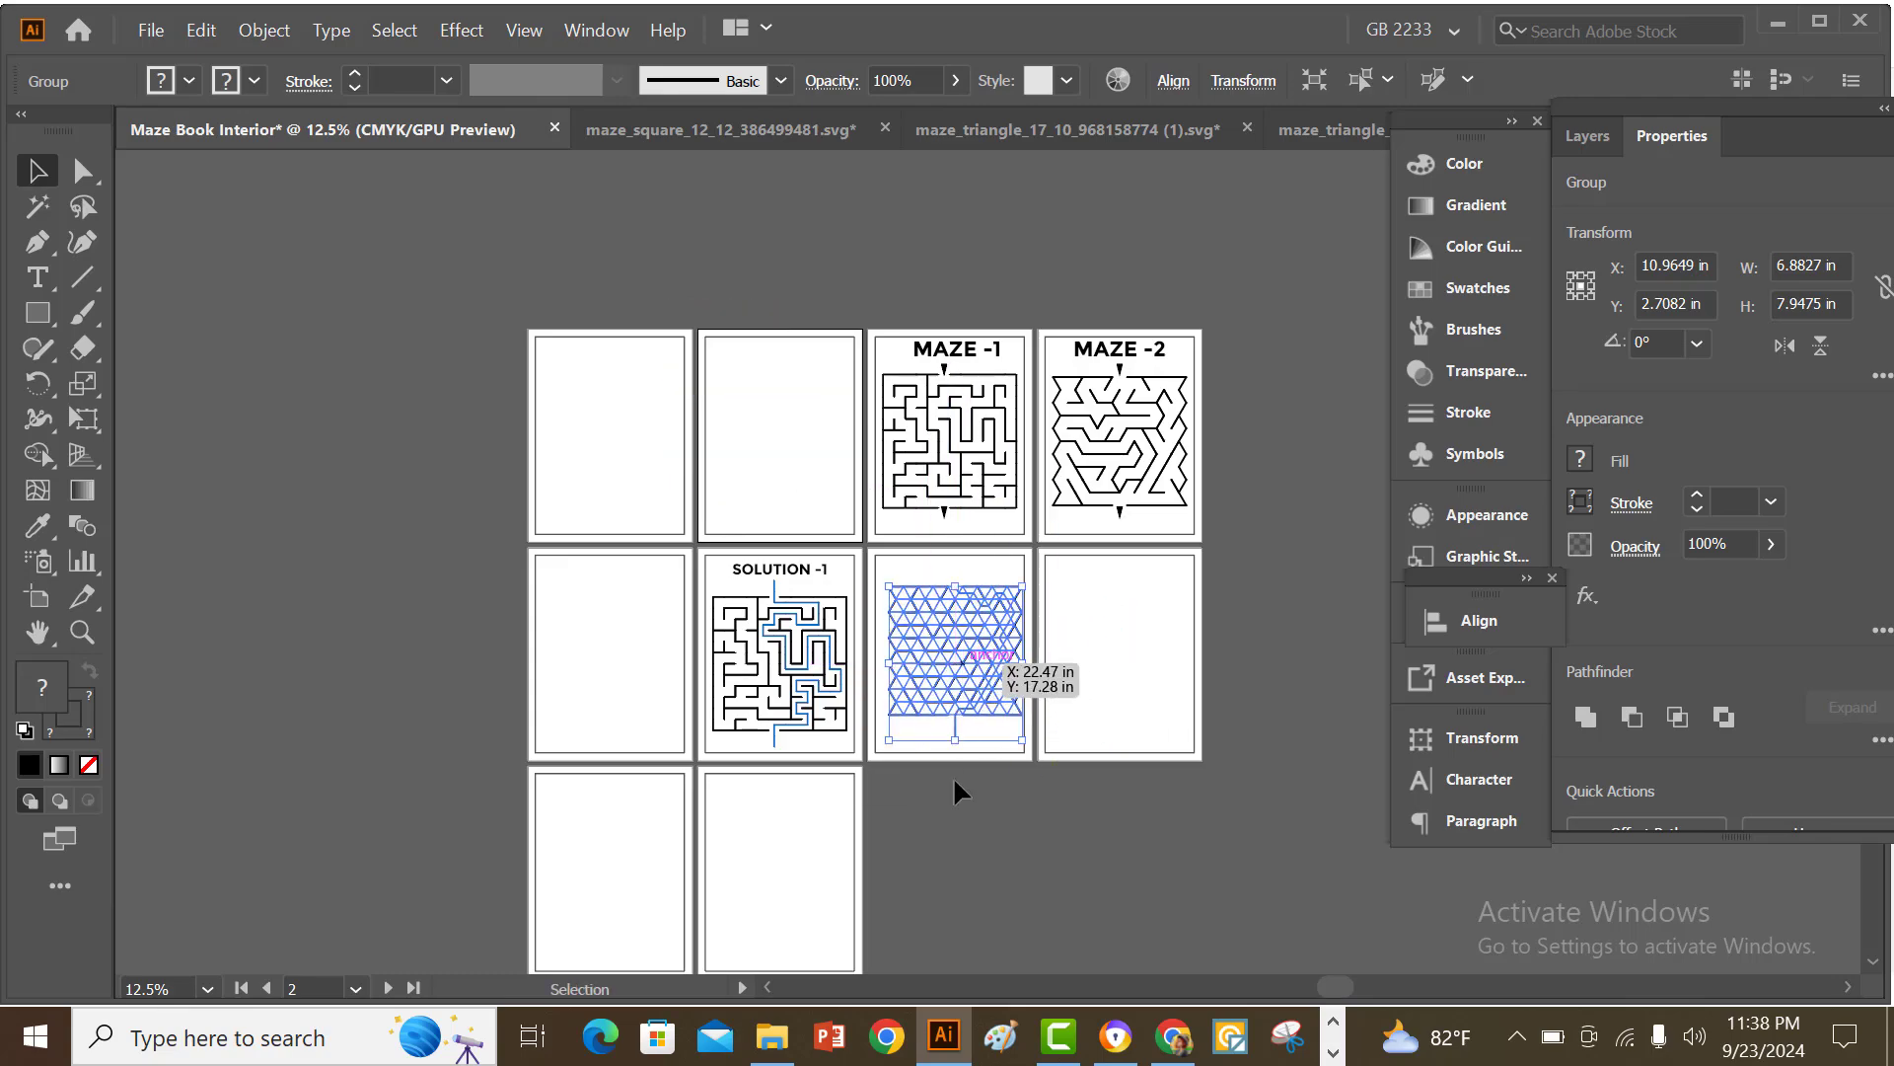
pyautogui.click(972, 855)
# - Center the solved triangle maze horizontally on the seventh artboard
pyautogui.scroll(2, 965, 853)
pyautogui.click(955, 505)
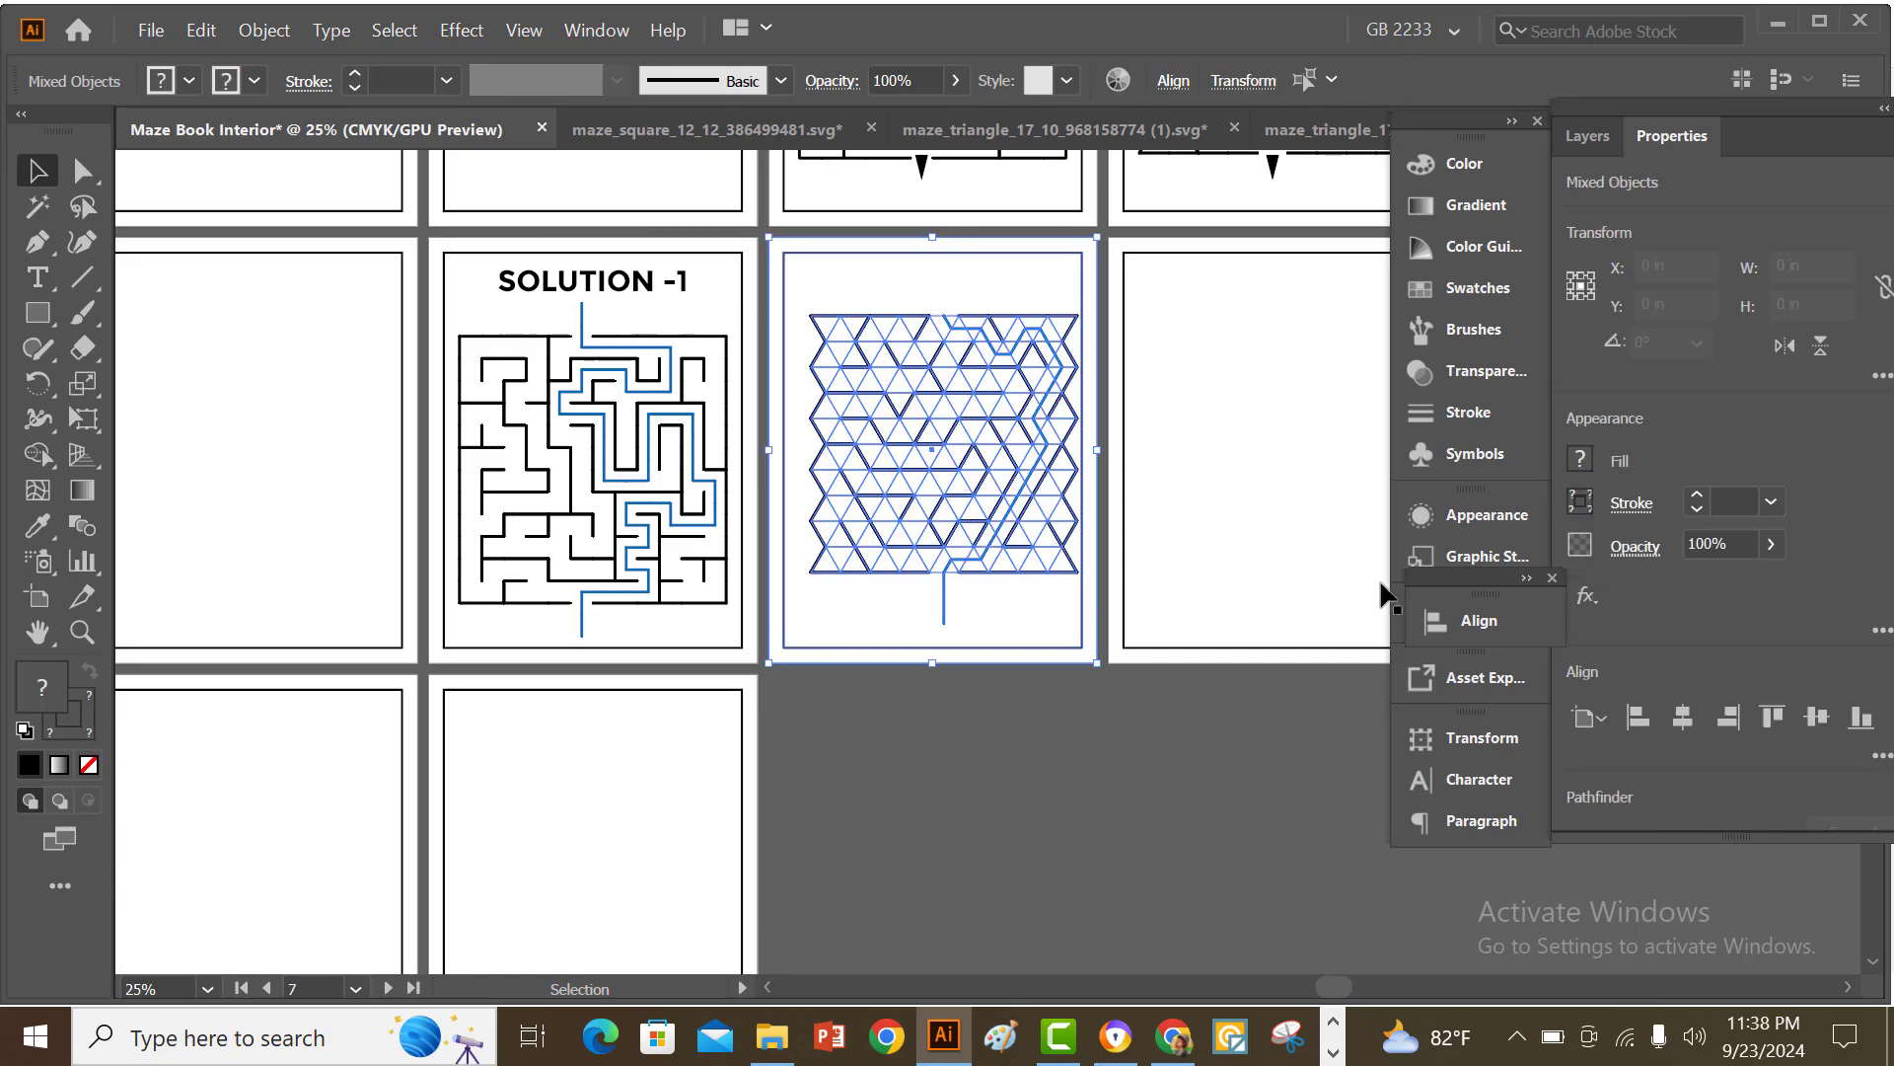
pyautogui.click(1002, 756)
pyautogui.click(976, 550)
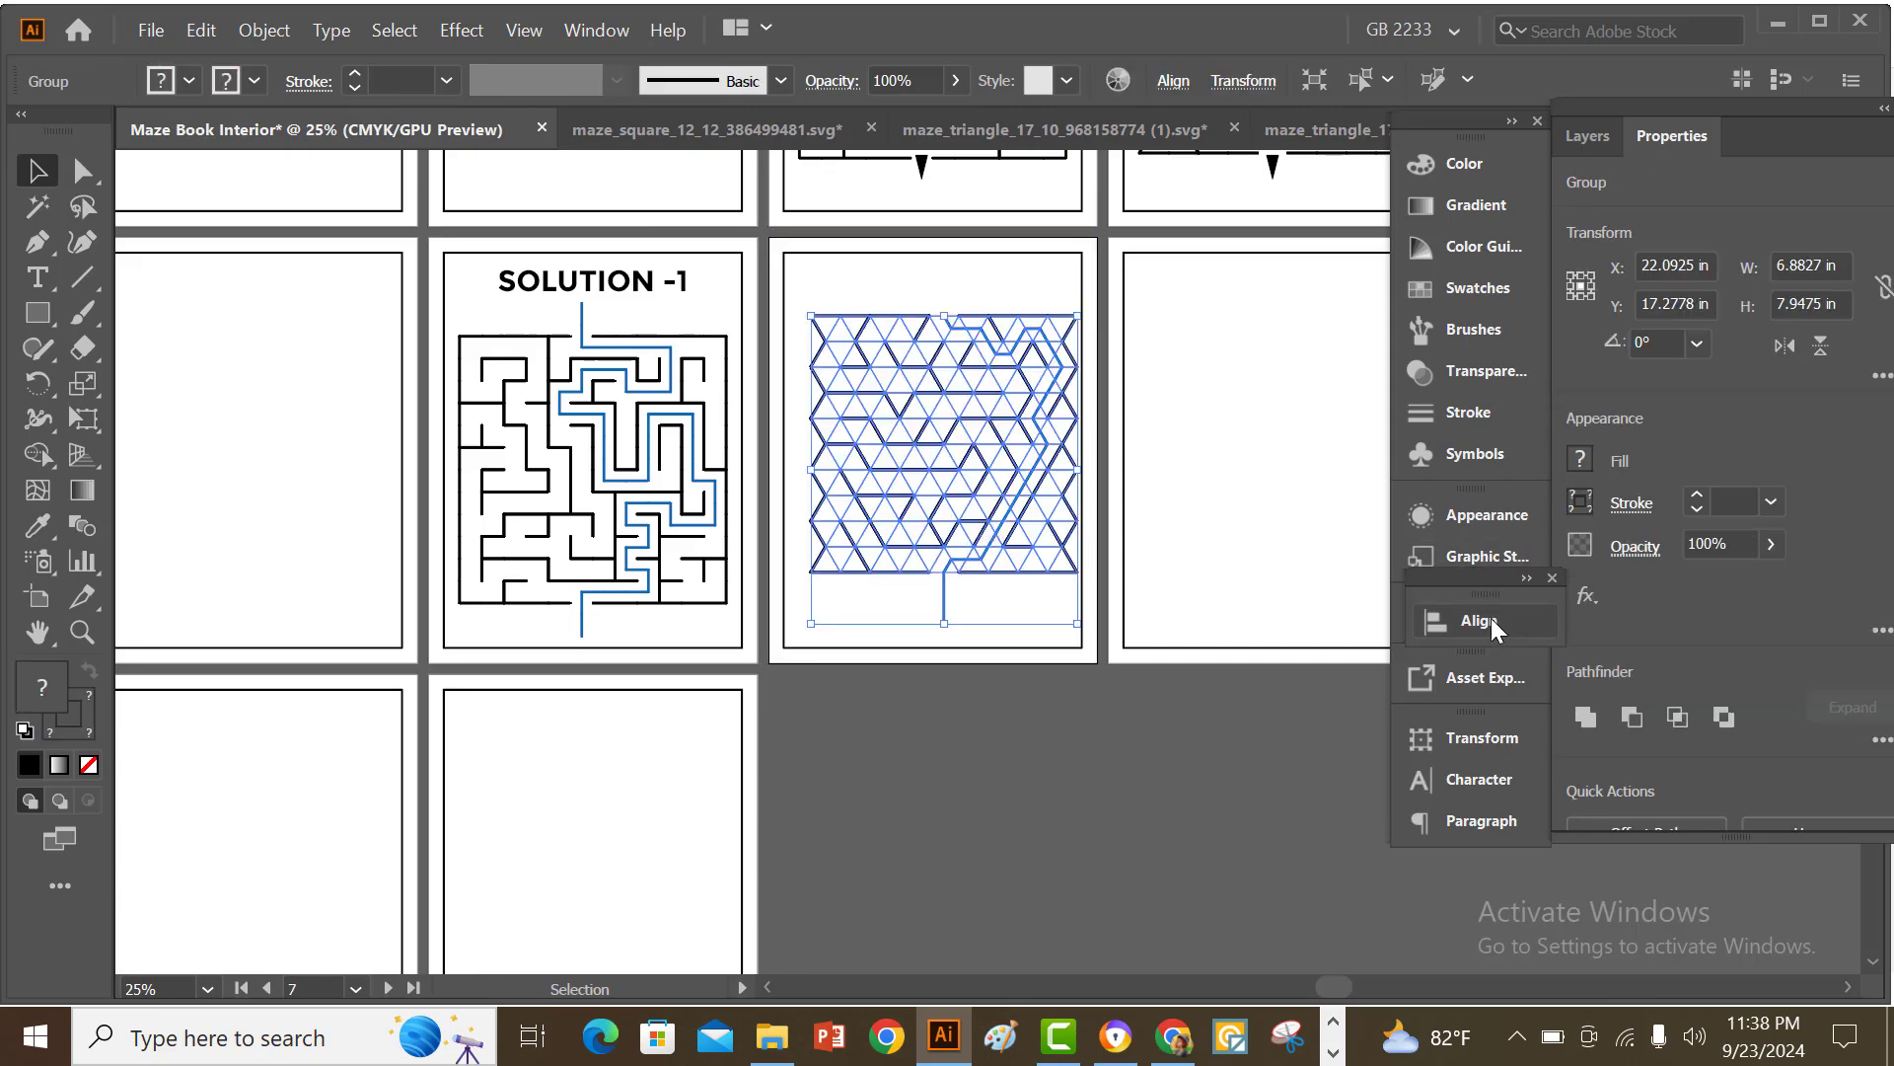
pyautogui.click(1476, 624)
pyautogui.click(1142, 687)
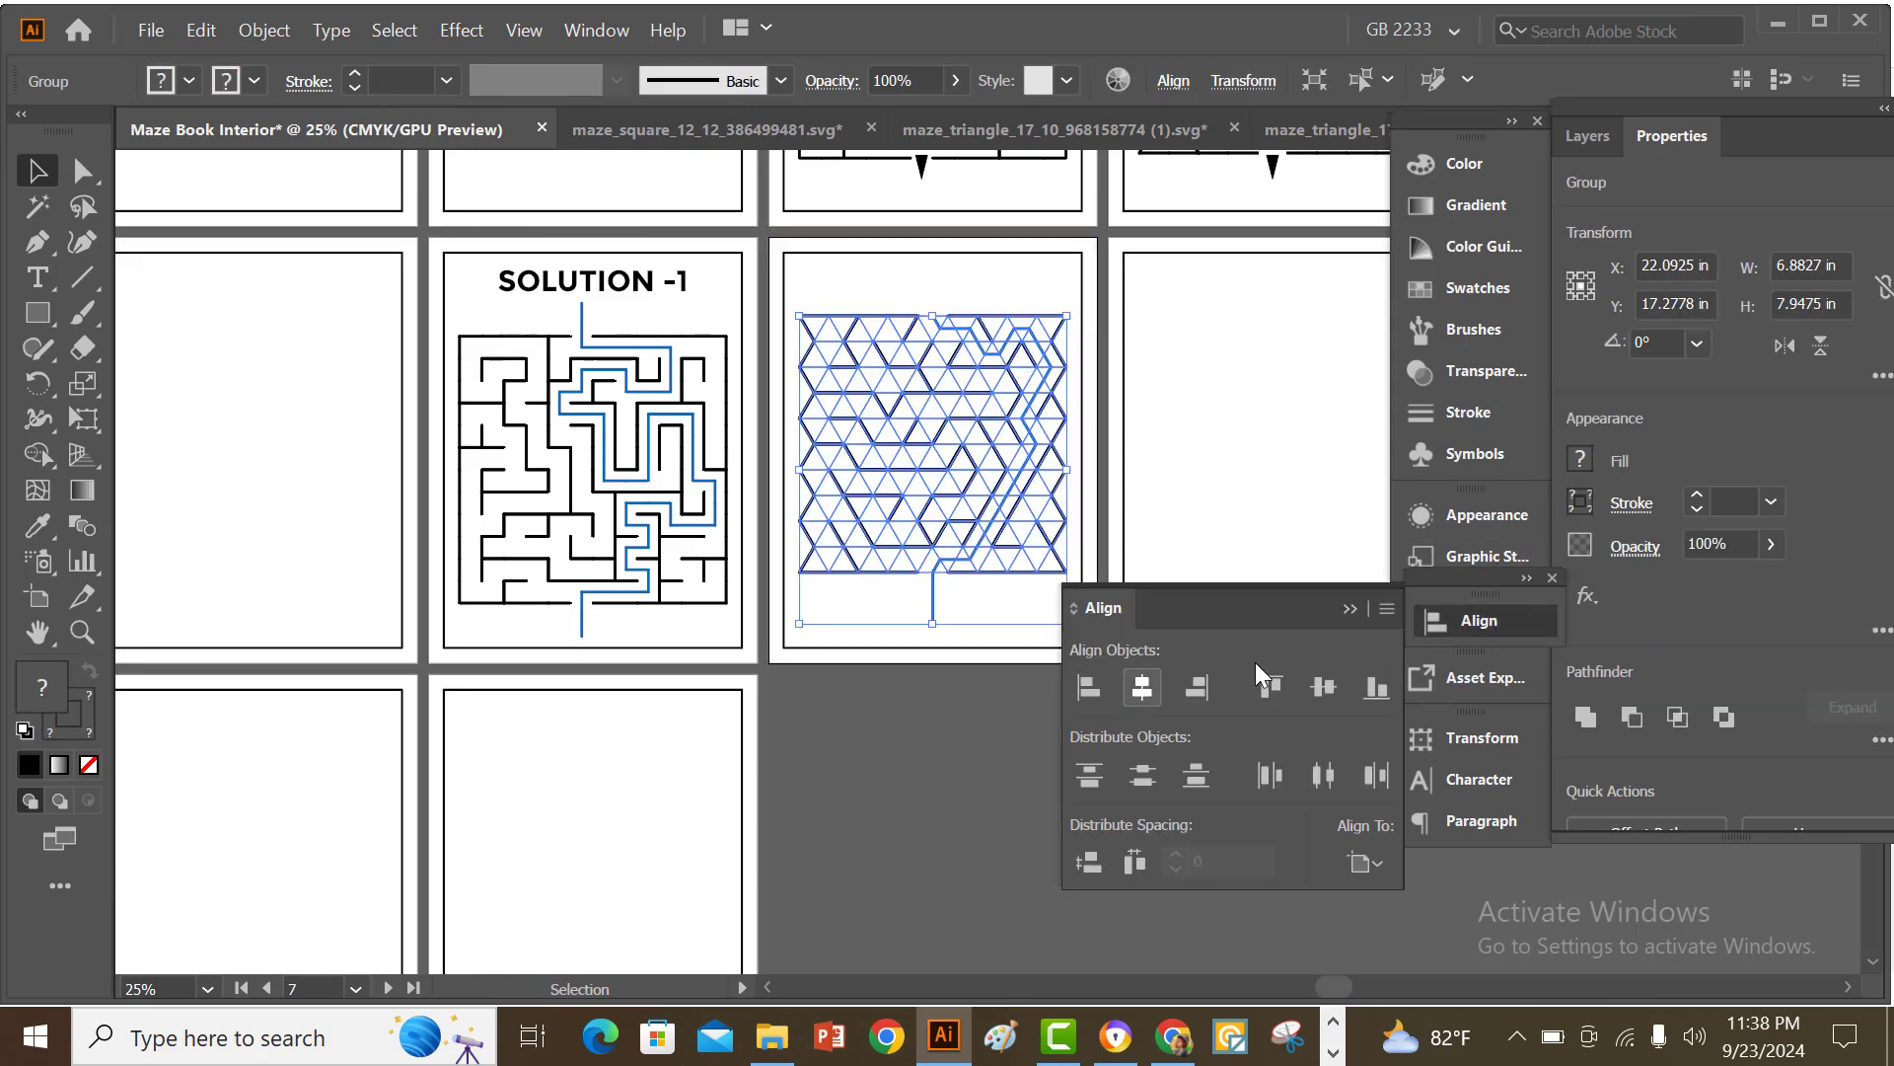
pyautogui.click(1349, 611)
# - Nudge the solved triangle maze slightly downward on the seventh artboard to leave room for a title
pyautogui.click(1119, 805)
pyautogui.click(967, 434)
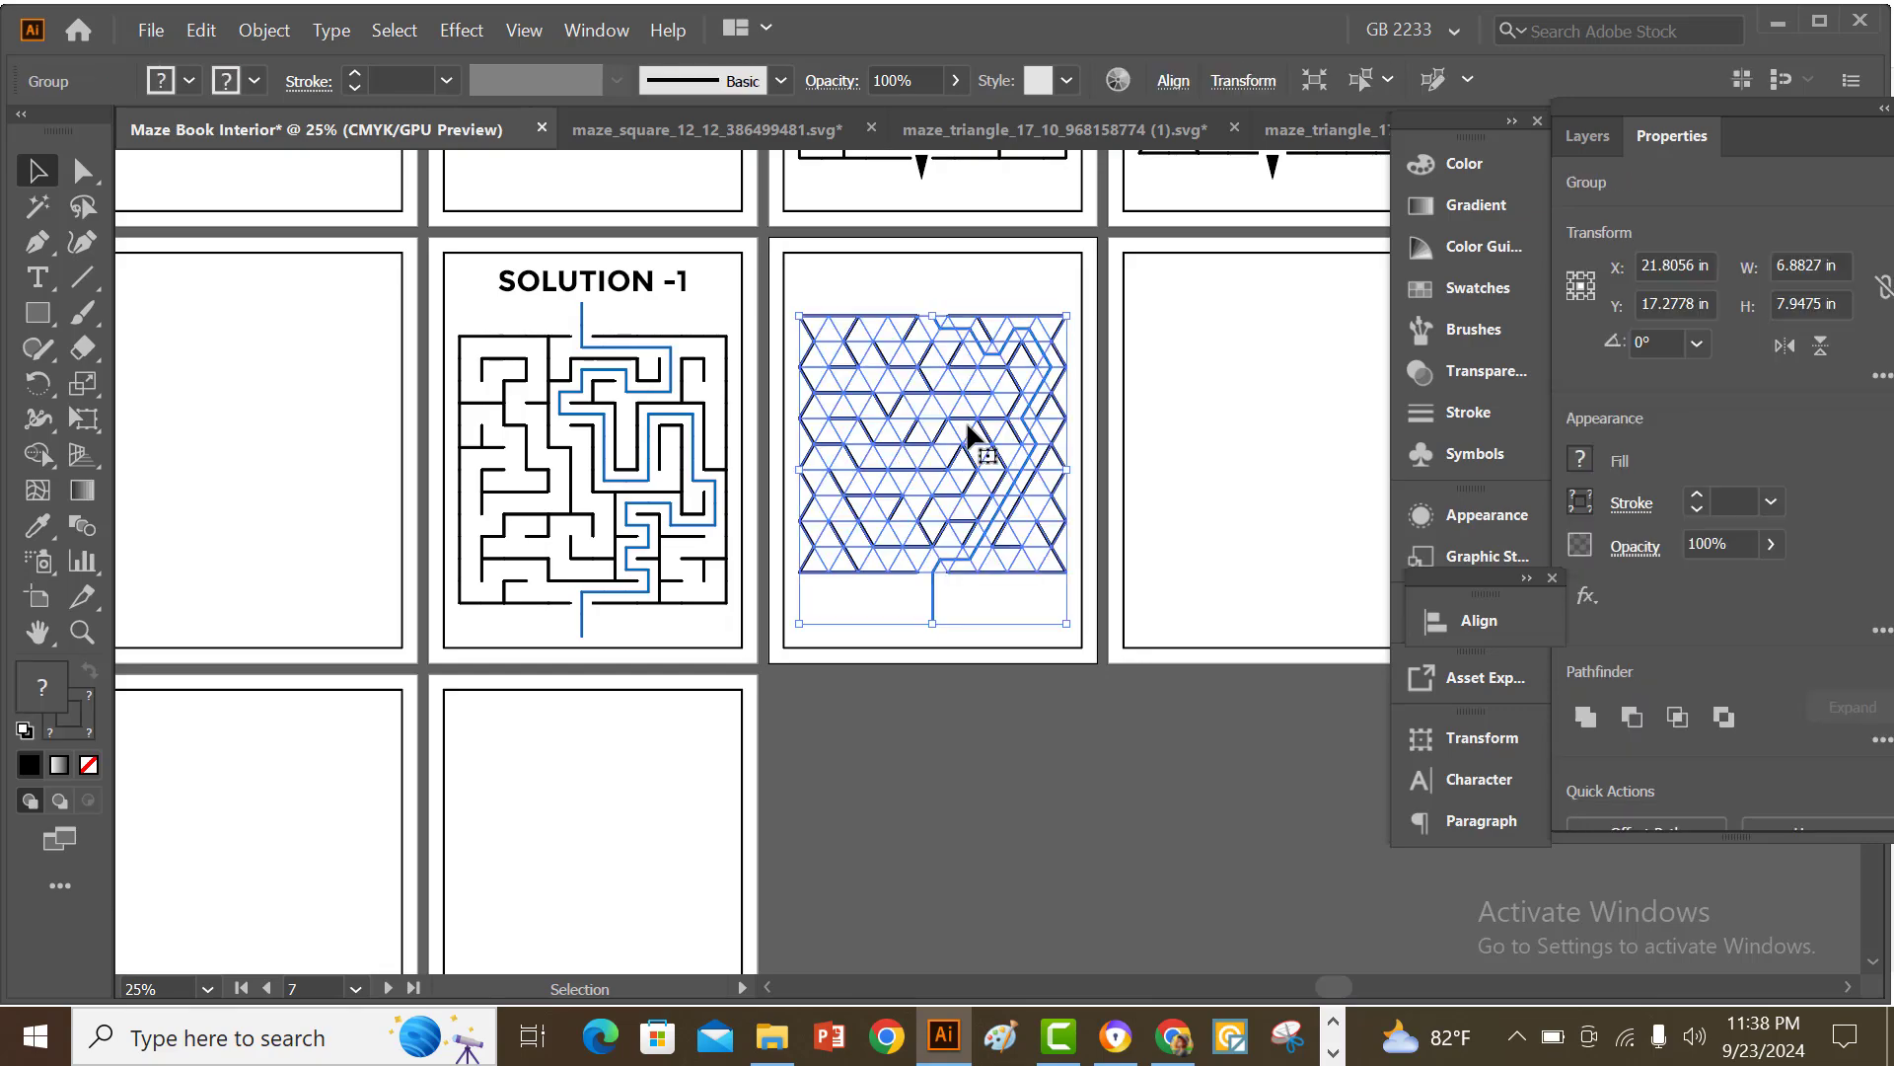
pyautogui.press('Down')
pyautogui.press('Down')
pyautogui.press('Down')
pyautogui.press('Down')
pyautogui.press('Down')
pyautogui.press('Down')
pyautogui.press('Down')
pyautogui.press('Down')
pyautogui.press('Down')
pyautogui.press('Down')
pyautogui.press('Down')
pyautogui.press('Down')
pyautogui.press('Down')
pyautogui.press('Down')
pyautogui.press('Down')
pyautogui.press('Down')
pyautogui.press('Down')
pyautogui.press('Down')
pyautogui.press('Down')
pyautogui.press('Down')
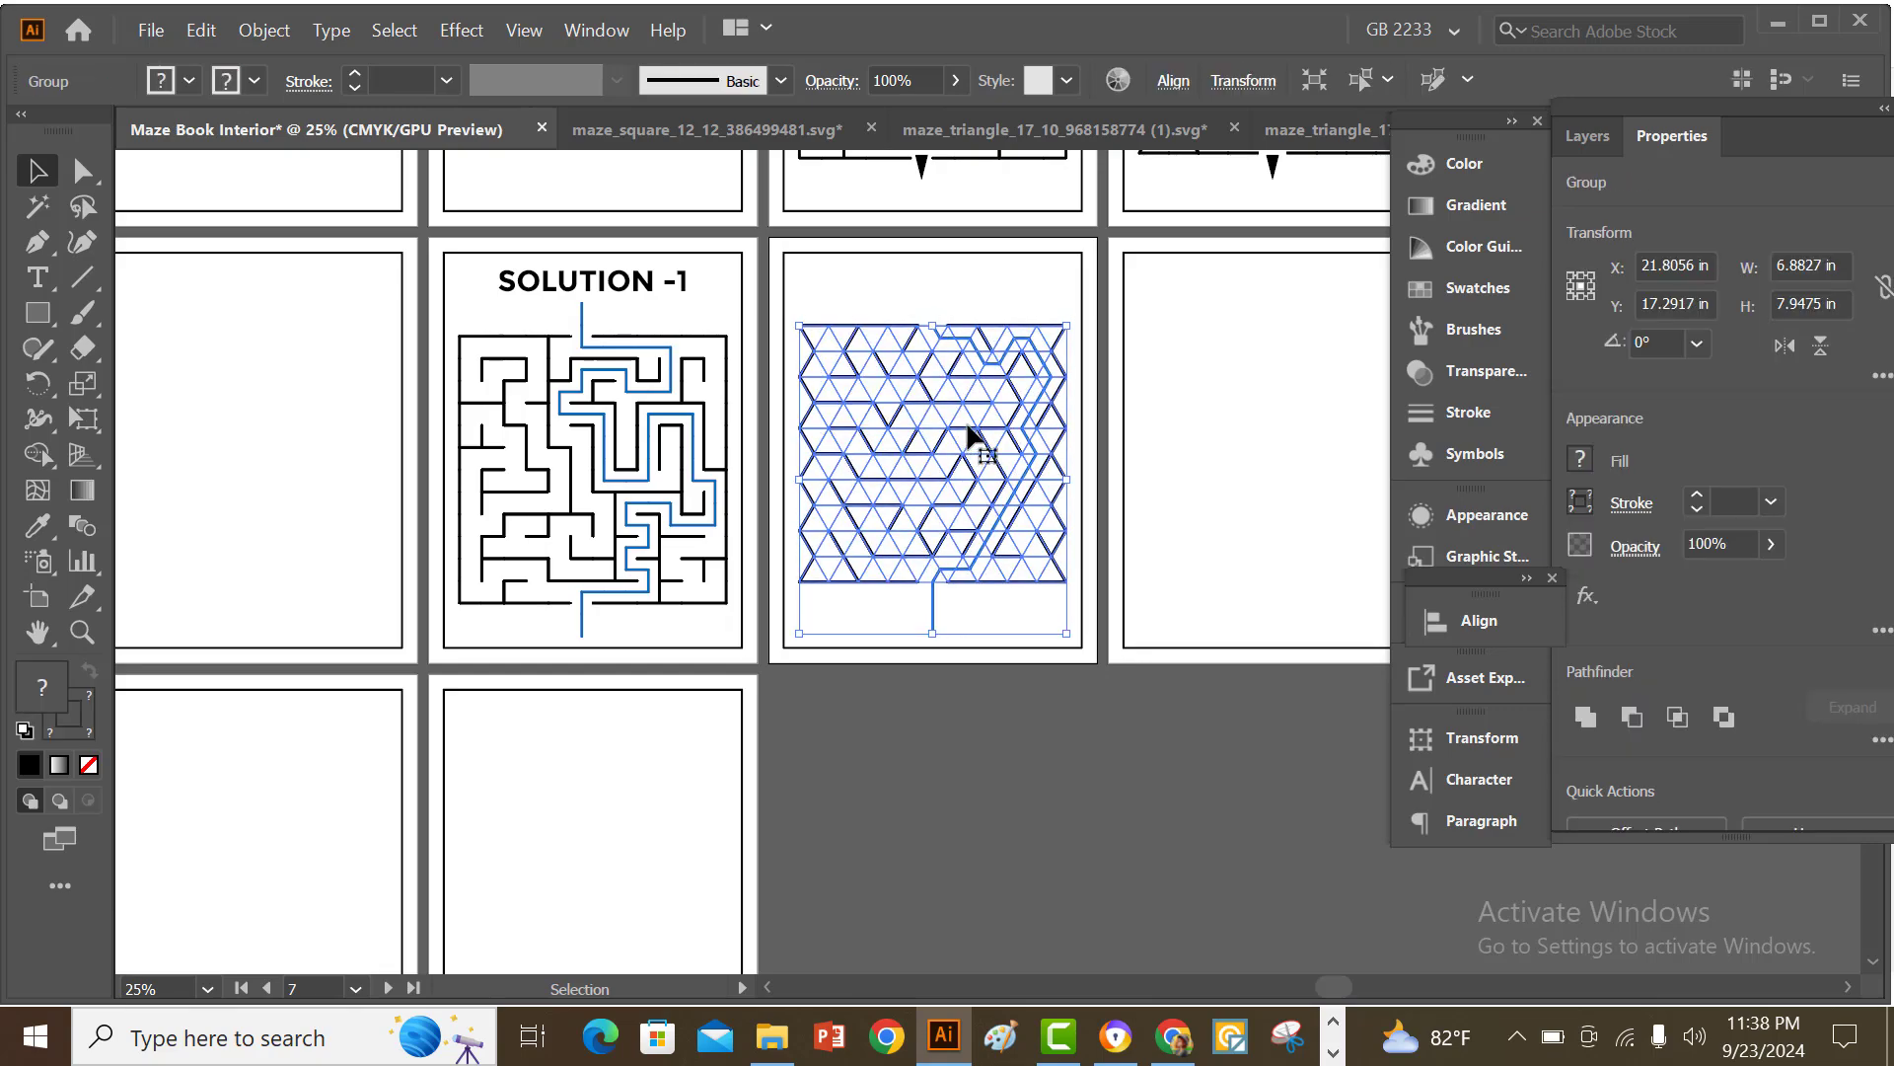
pyautogui.press('Down')
pyautogui.press('Down')
pyautogui.press('Down')
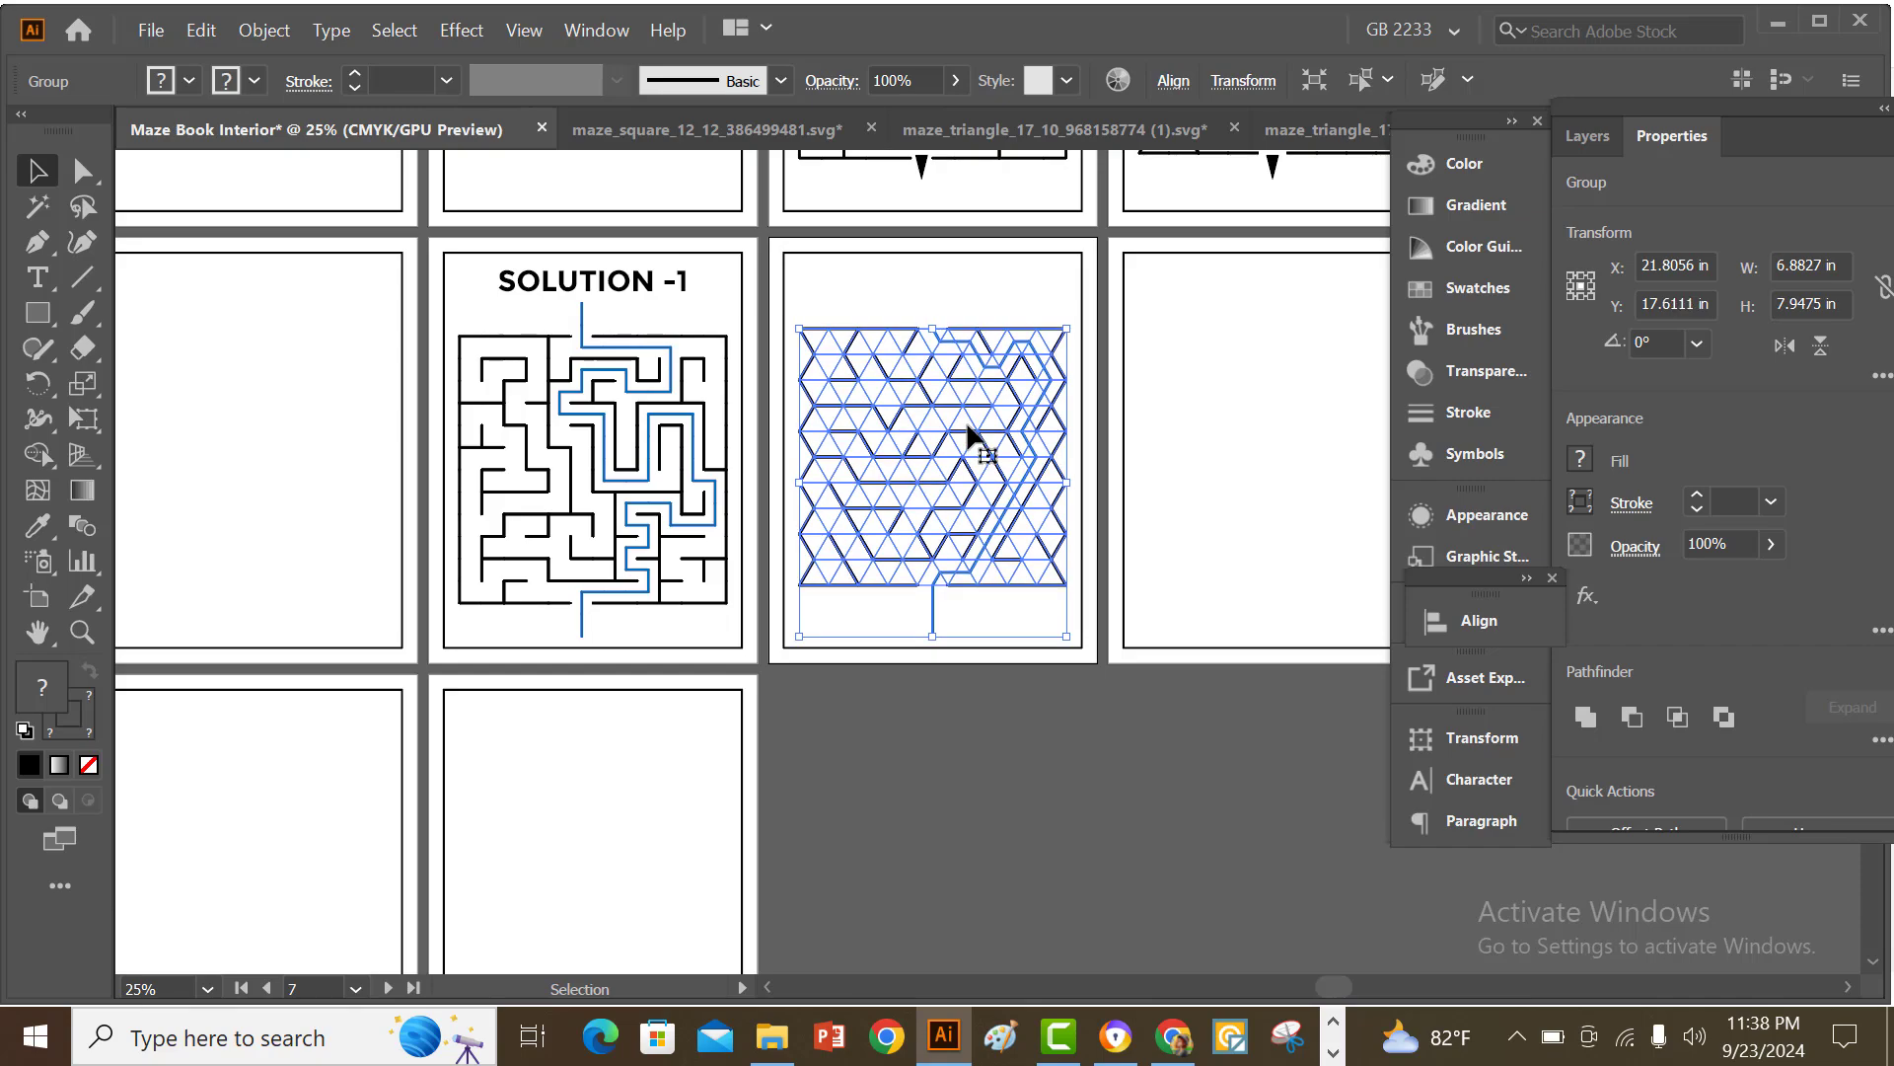
# - Copy the "SOLUTION -1" title above the solved triangle maze on the seventh artboard and change its text to "SOLUTION -2"
pyautogui.click(1003, 849)
pyautogui.moveTo(652, 295); pyautogui.dragTo(959, 304)
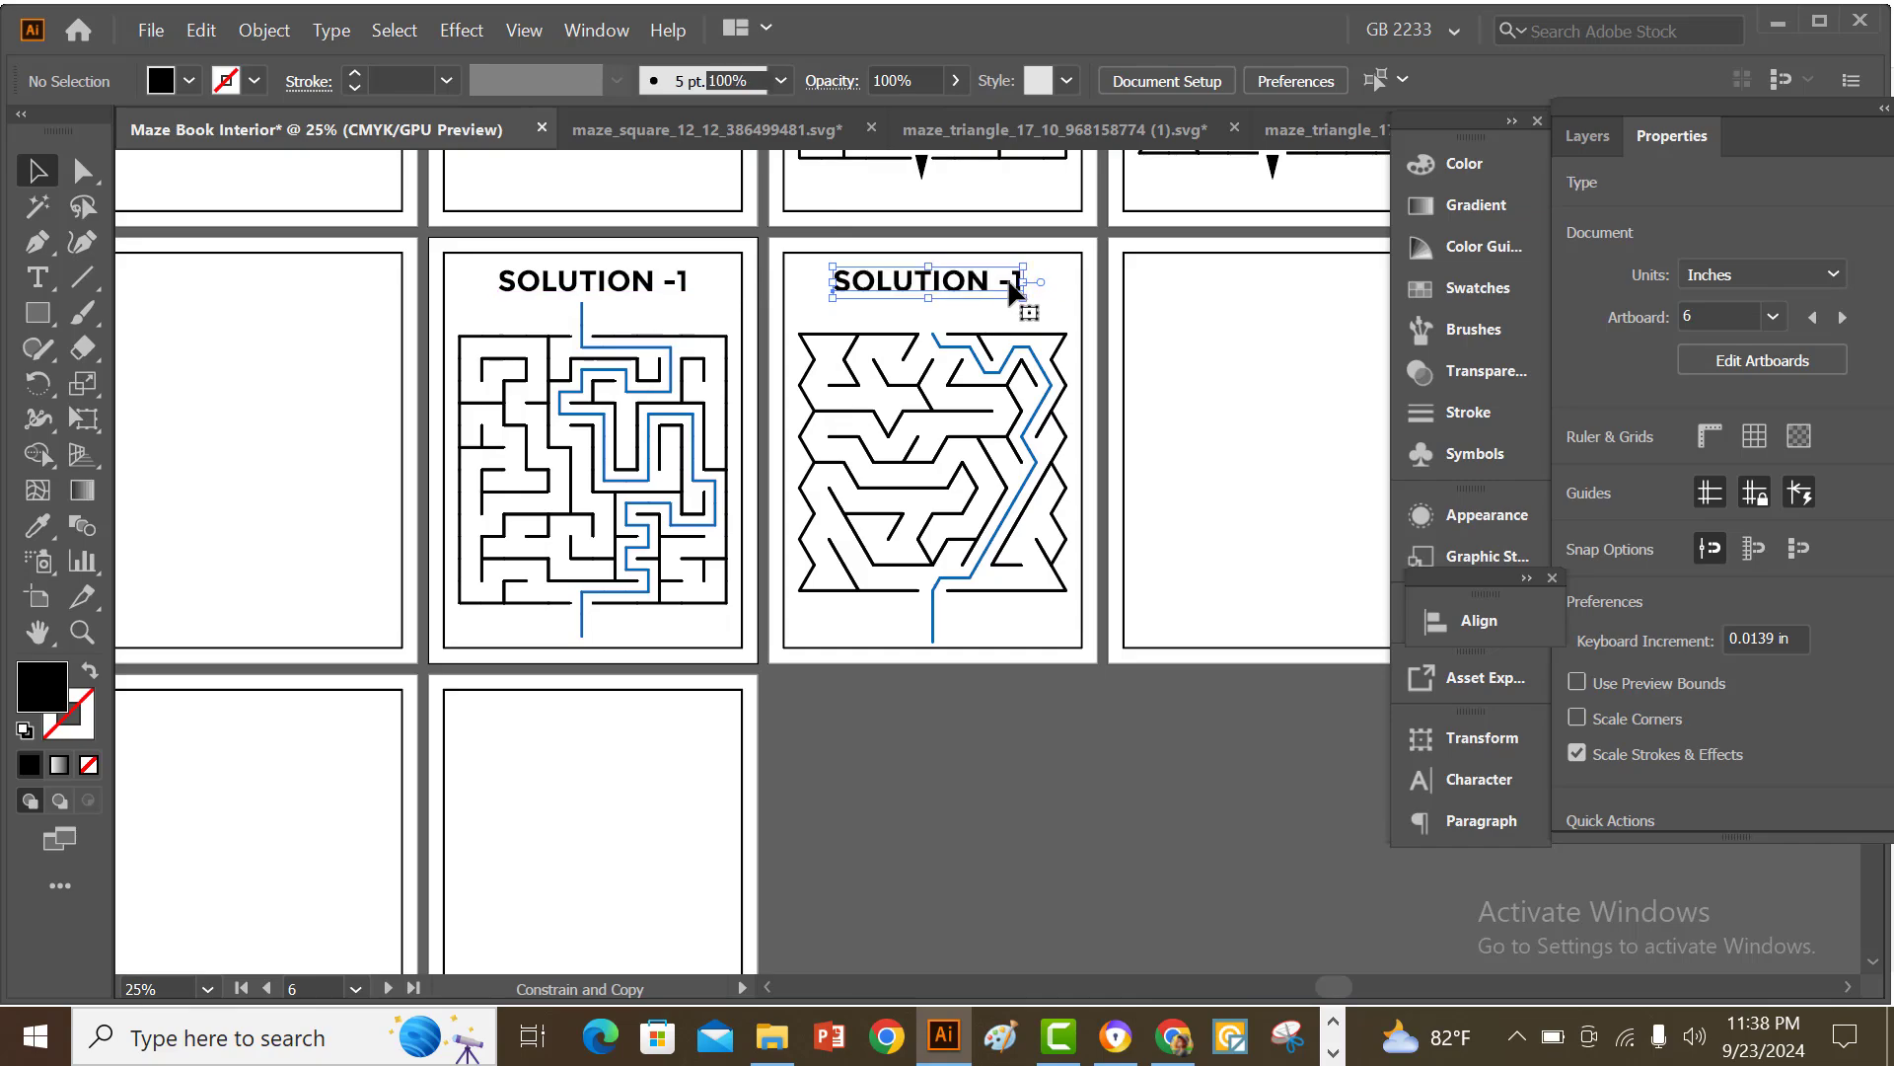
pyautogui.tripleClick(1016, 282)
pyautogui.click(1019, 281)
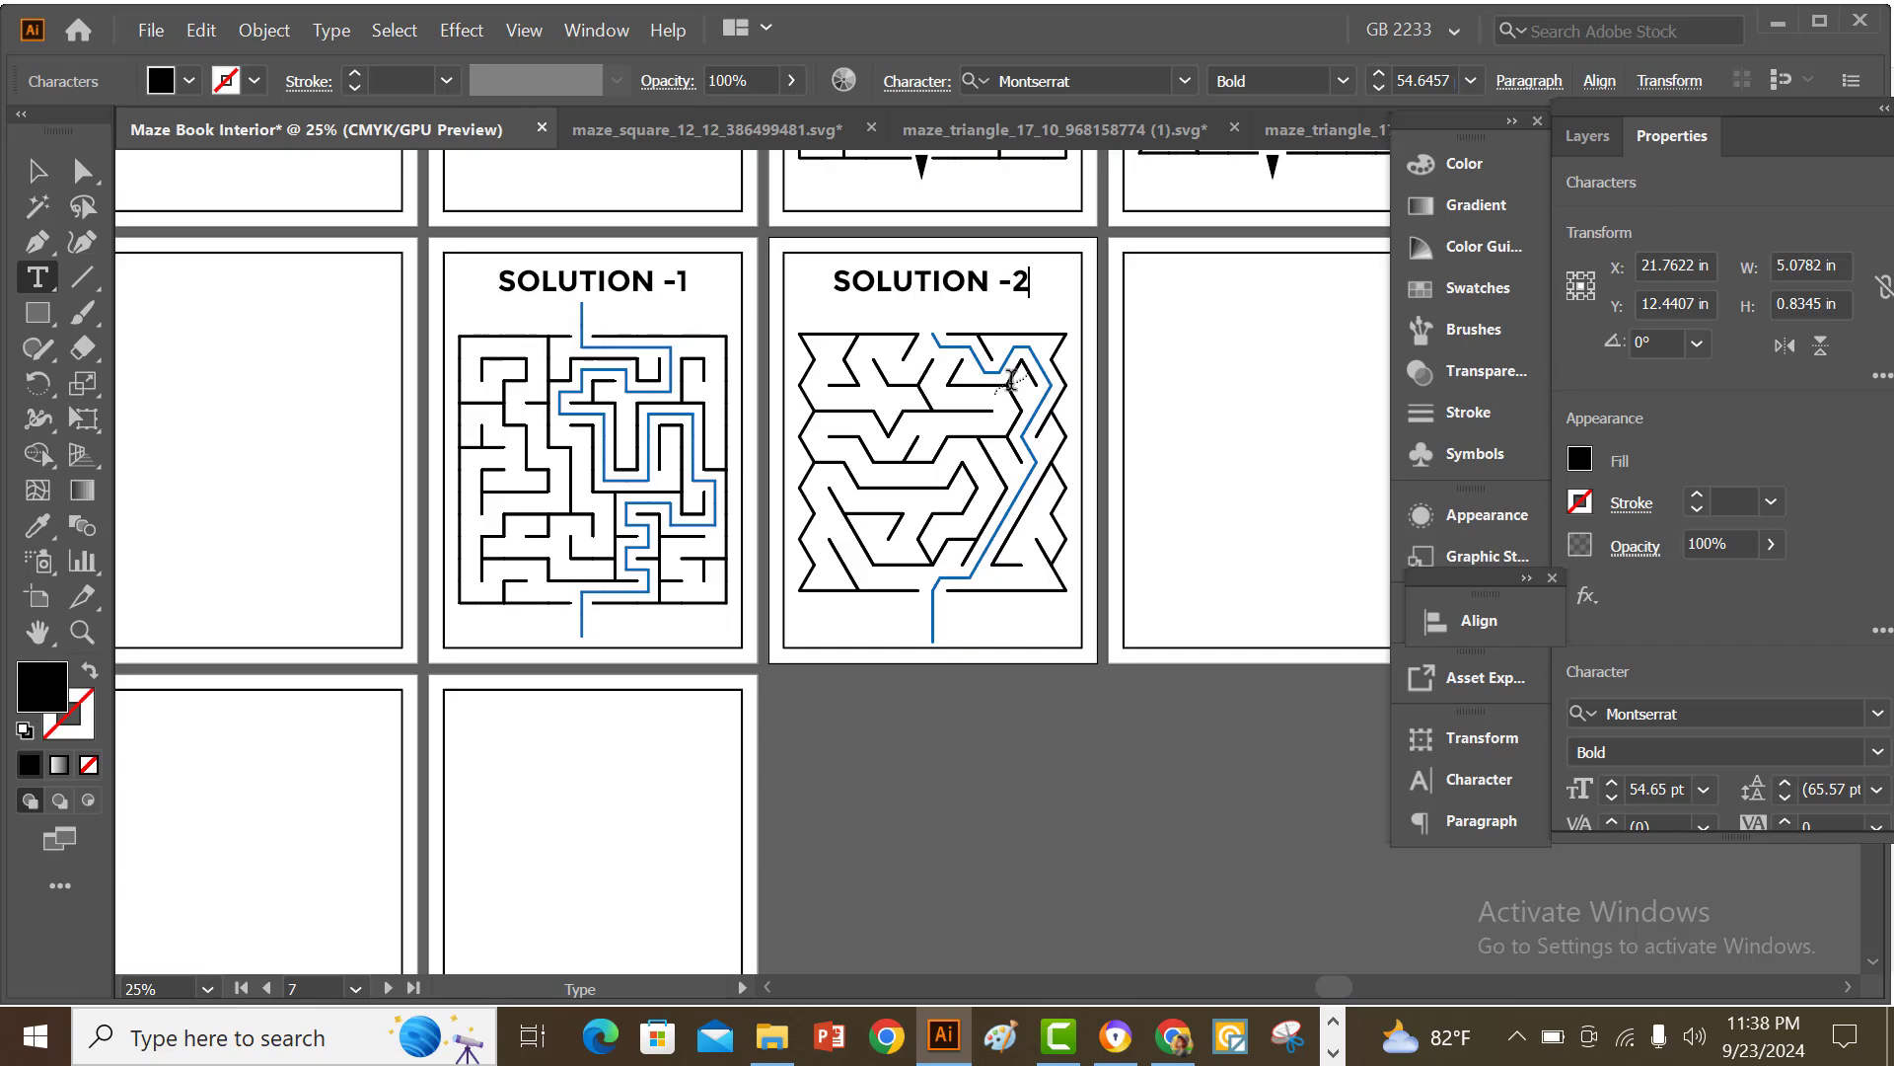
pyautogui.write('2')
pyautogui.press('Escape')
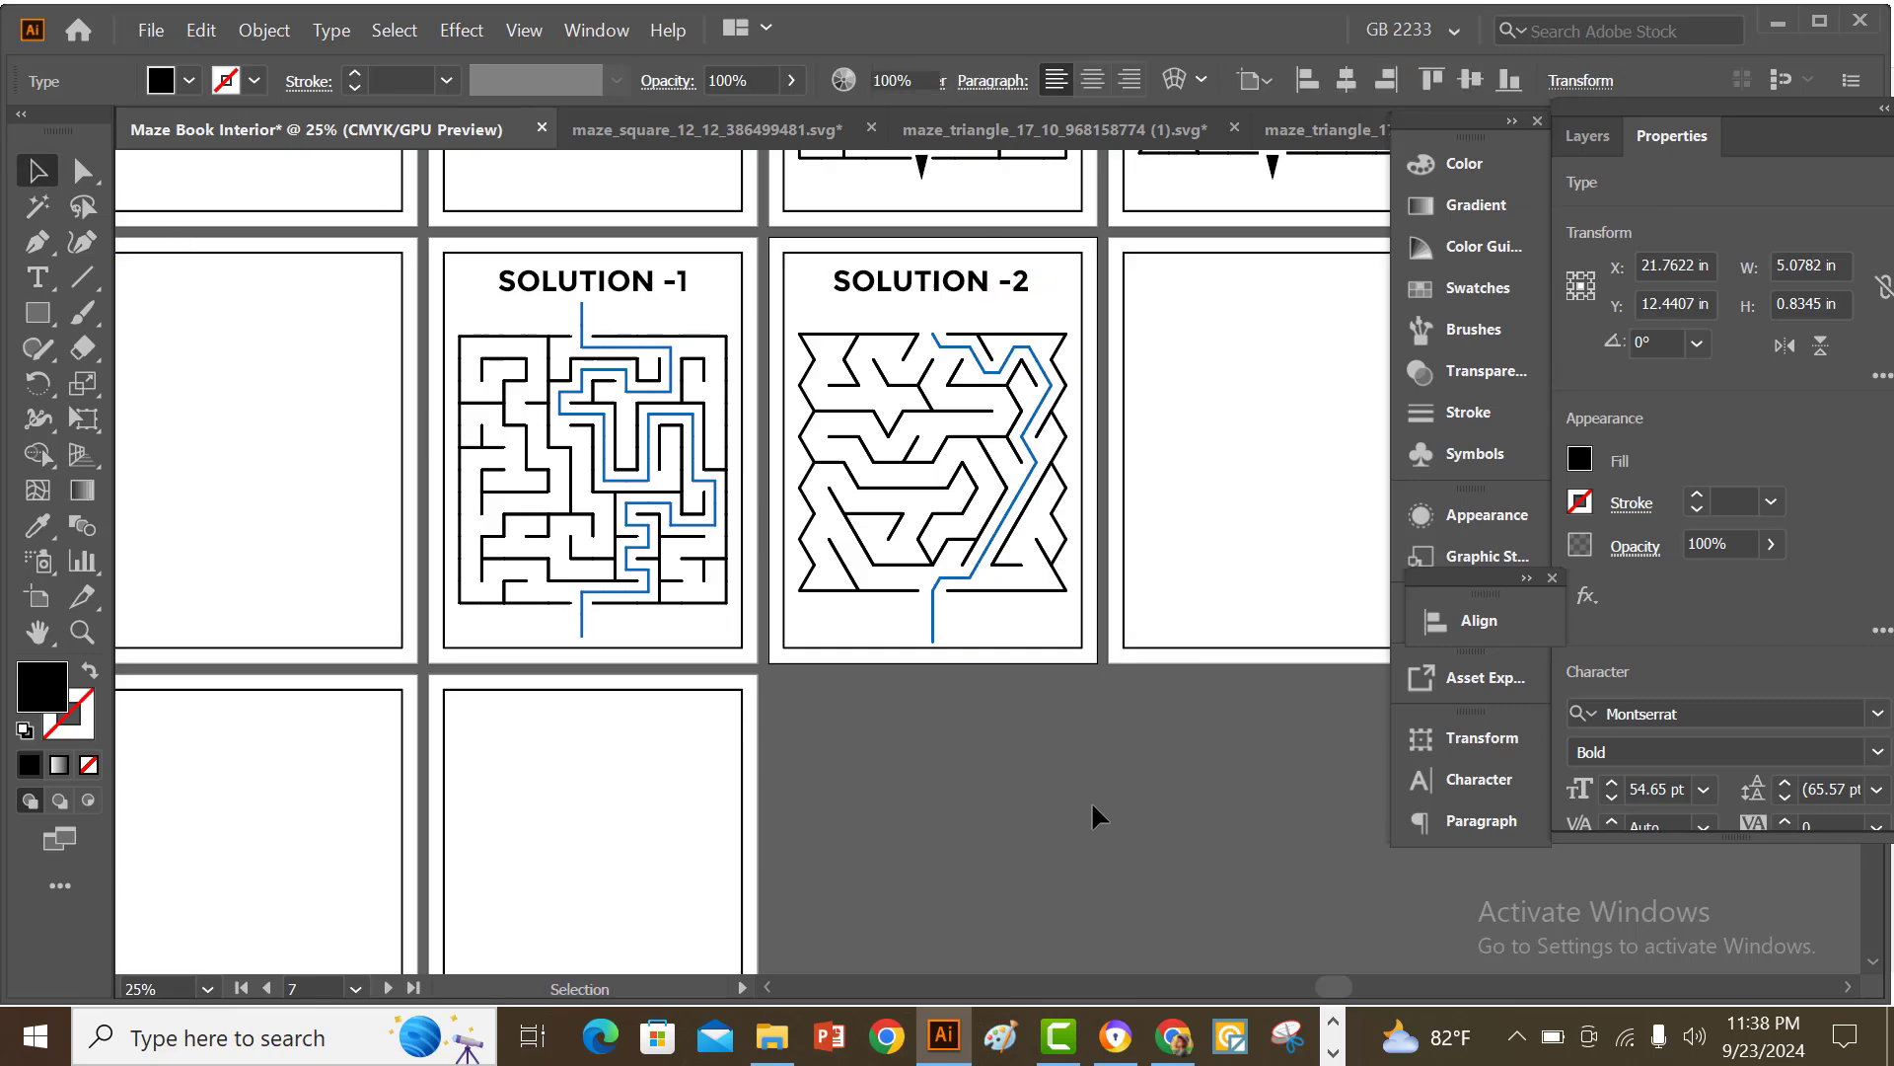
pyautogui.click(1090, 804)
# - Add a "SOLUTION" text line to the blank fifth artboard
pyautogui.scroll(-2, 1097, 829)
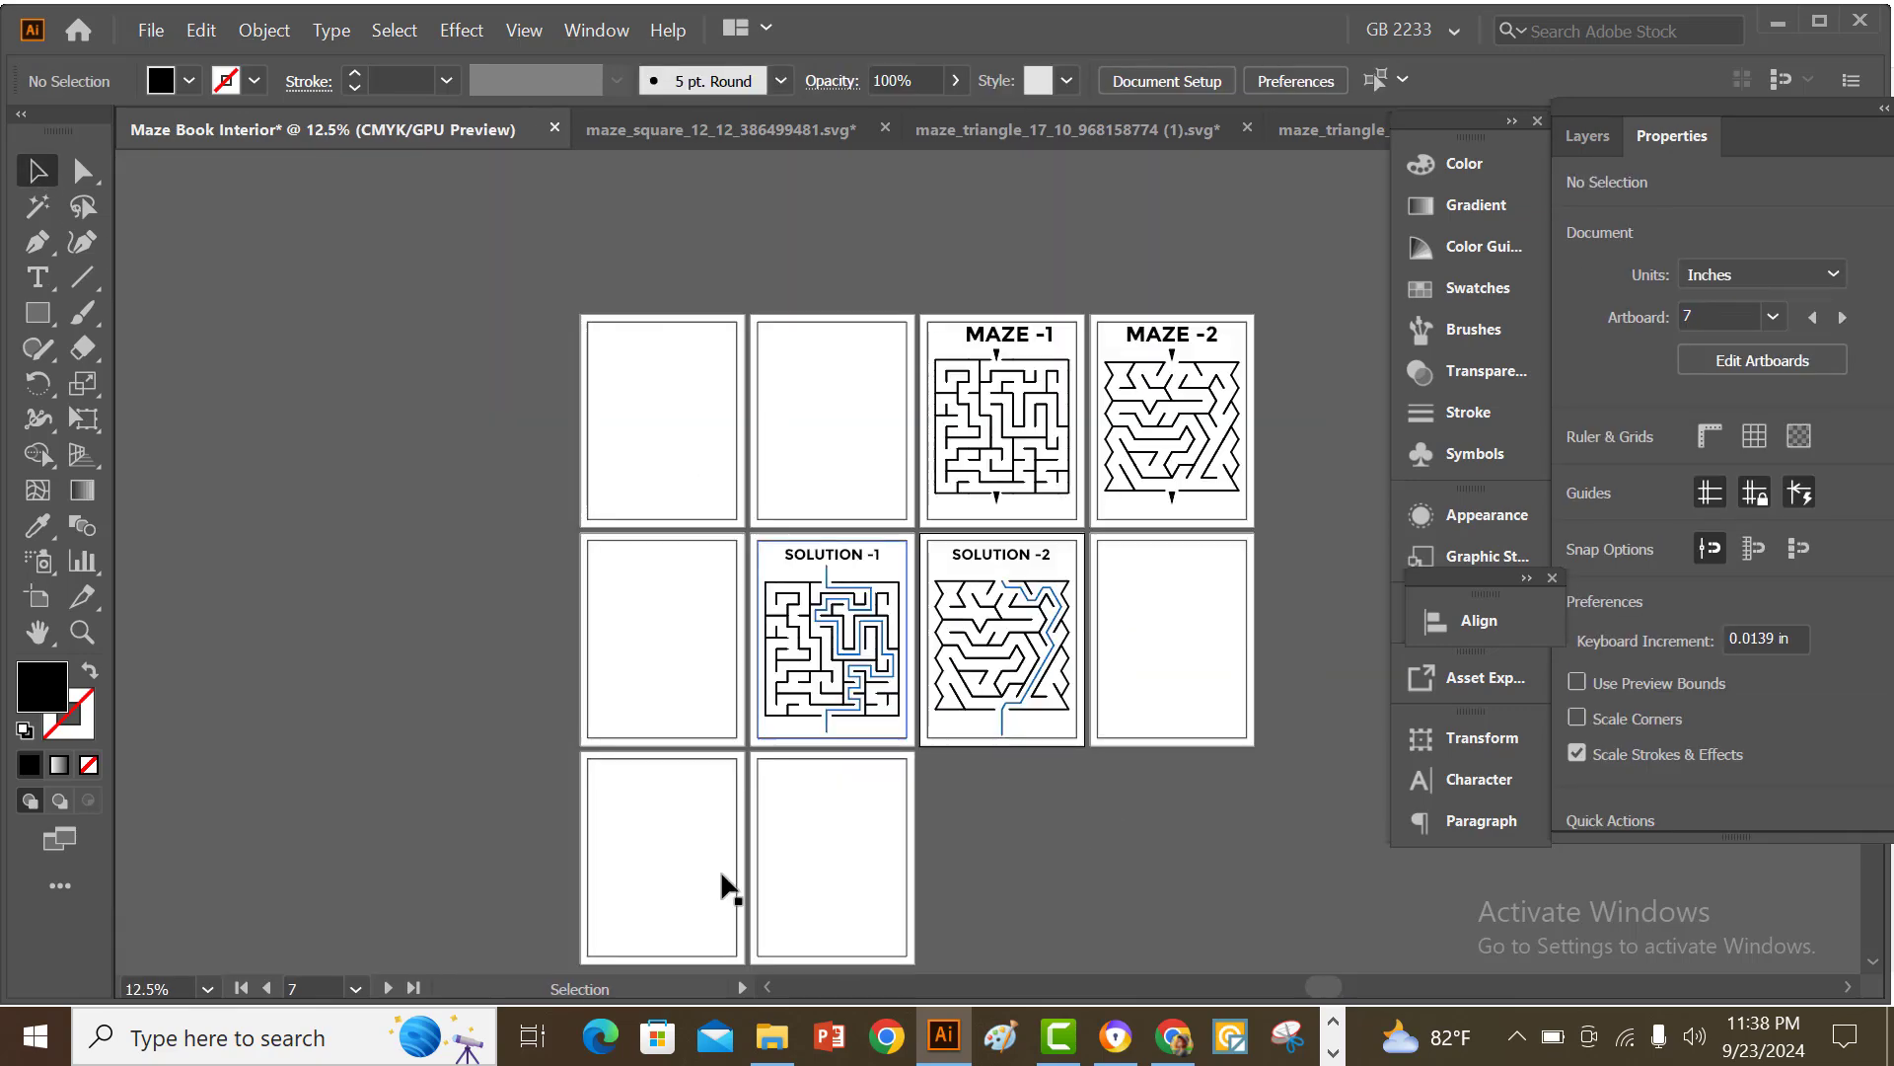
pyautogui.scroll(1, 719, 876)
pyautogui.scroll(1, 501, 625)
pyautogui.scroll(1, 576, 509)
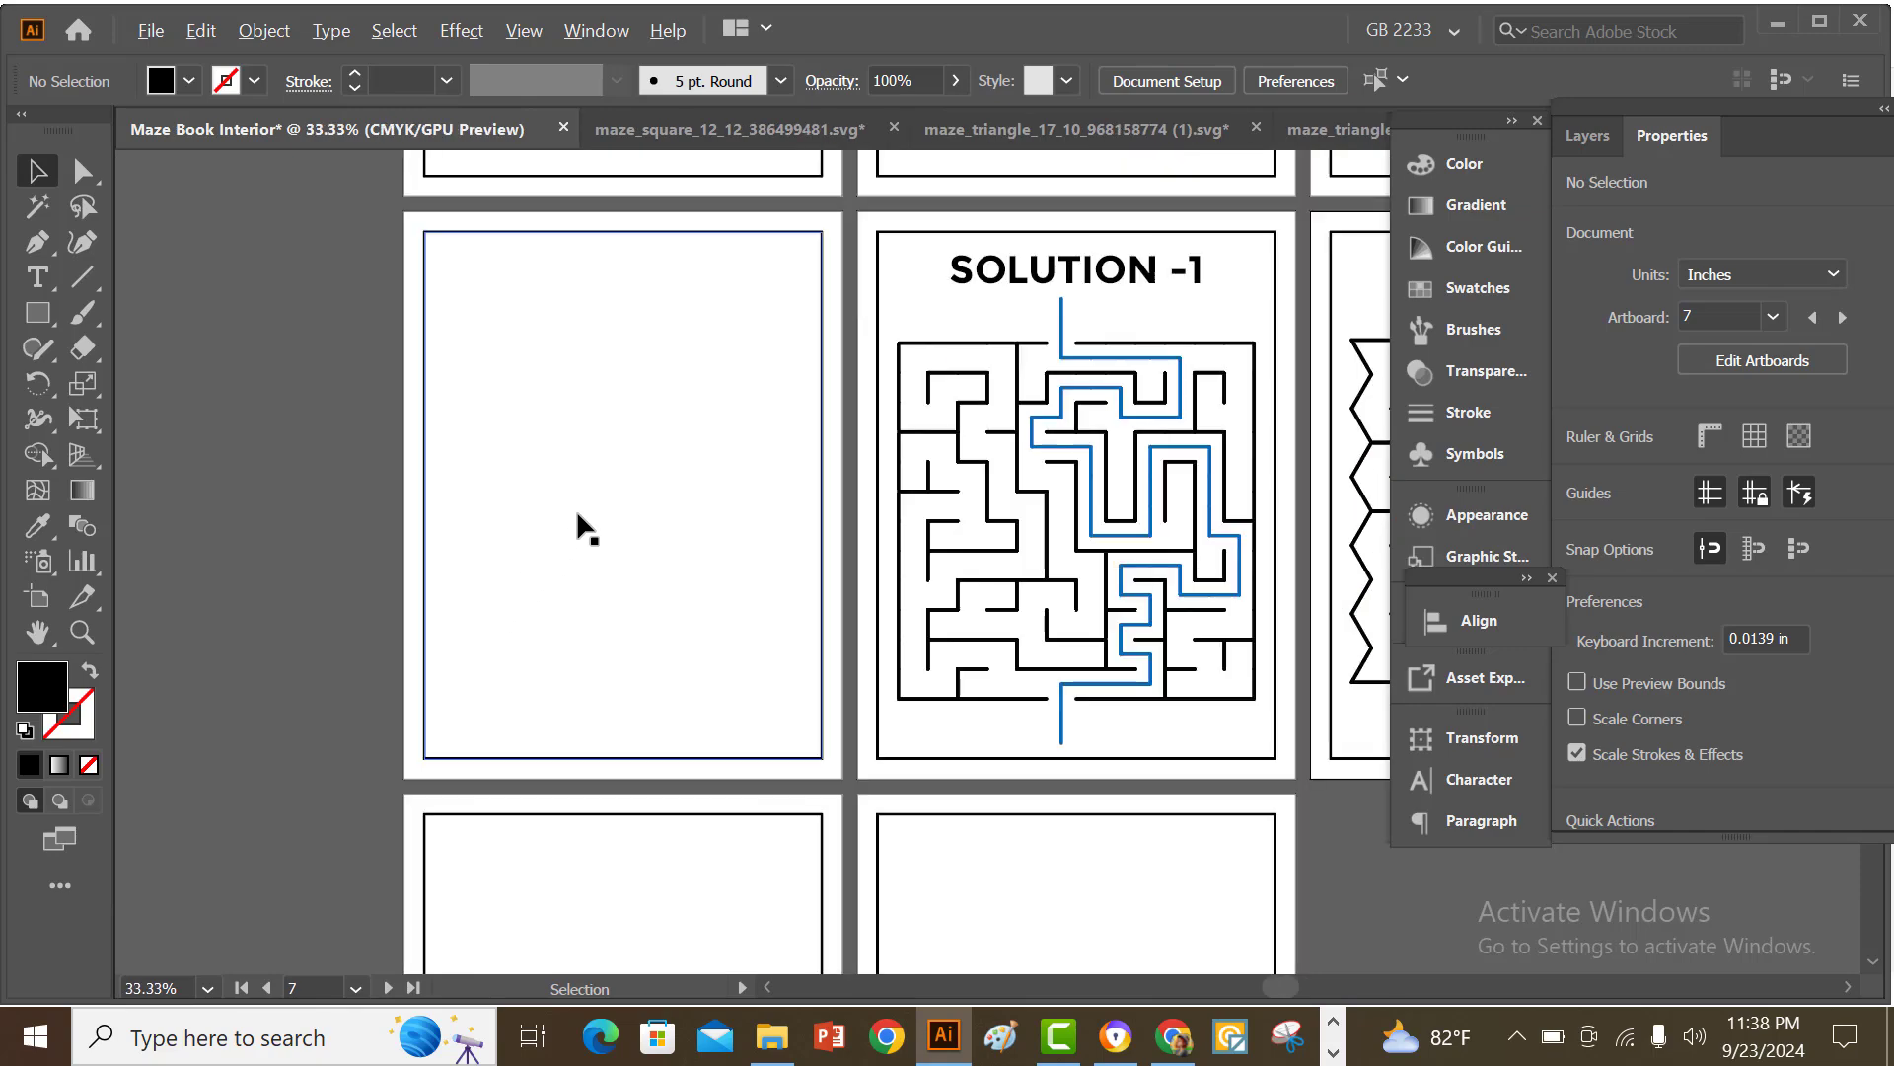
pyautogui.scroll(-1, 604, 474)
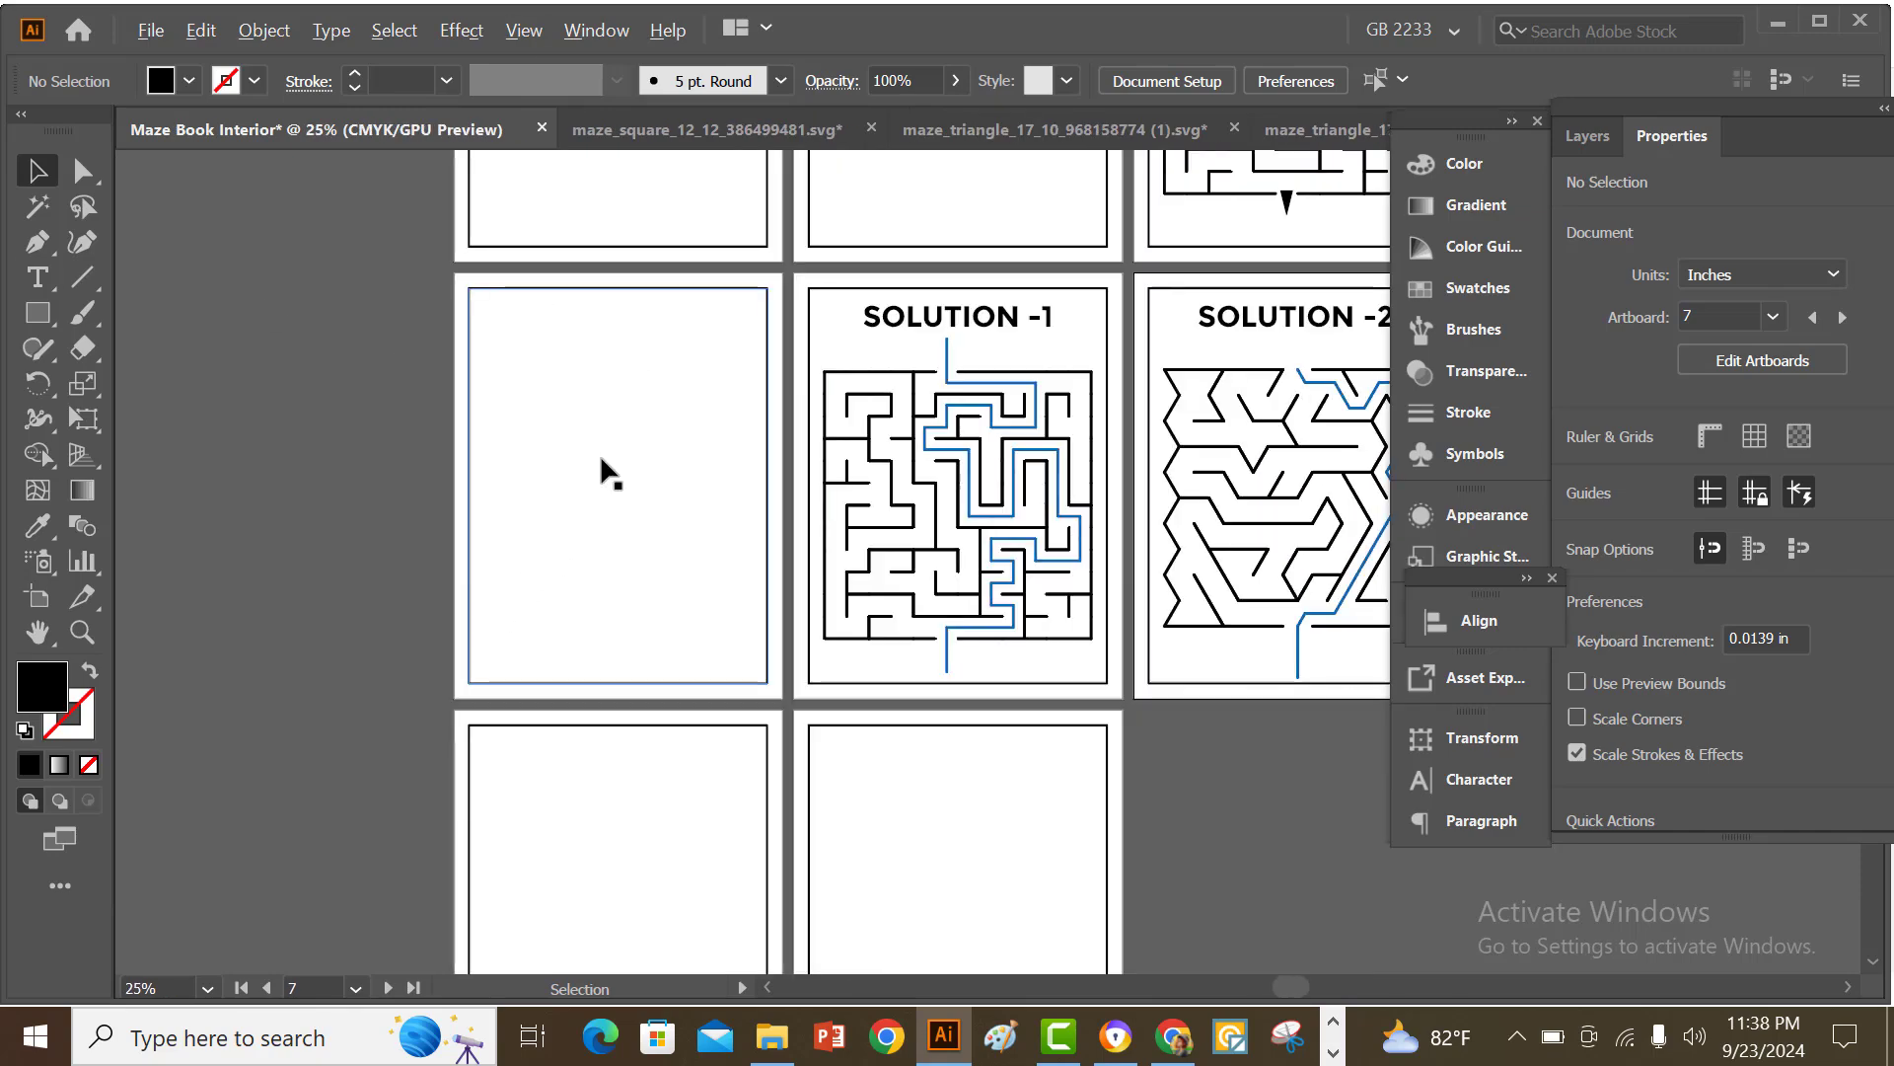
pyautogui.scroll(-2, 604, 473)
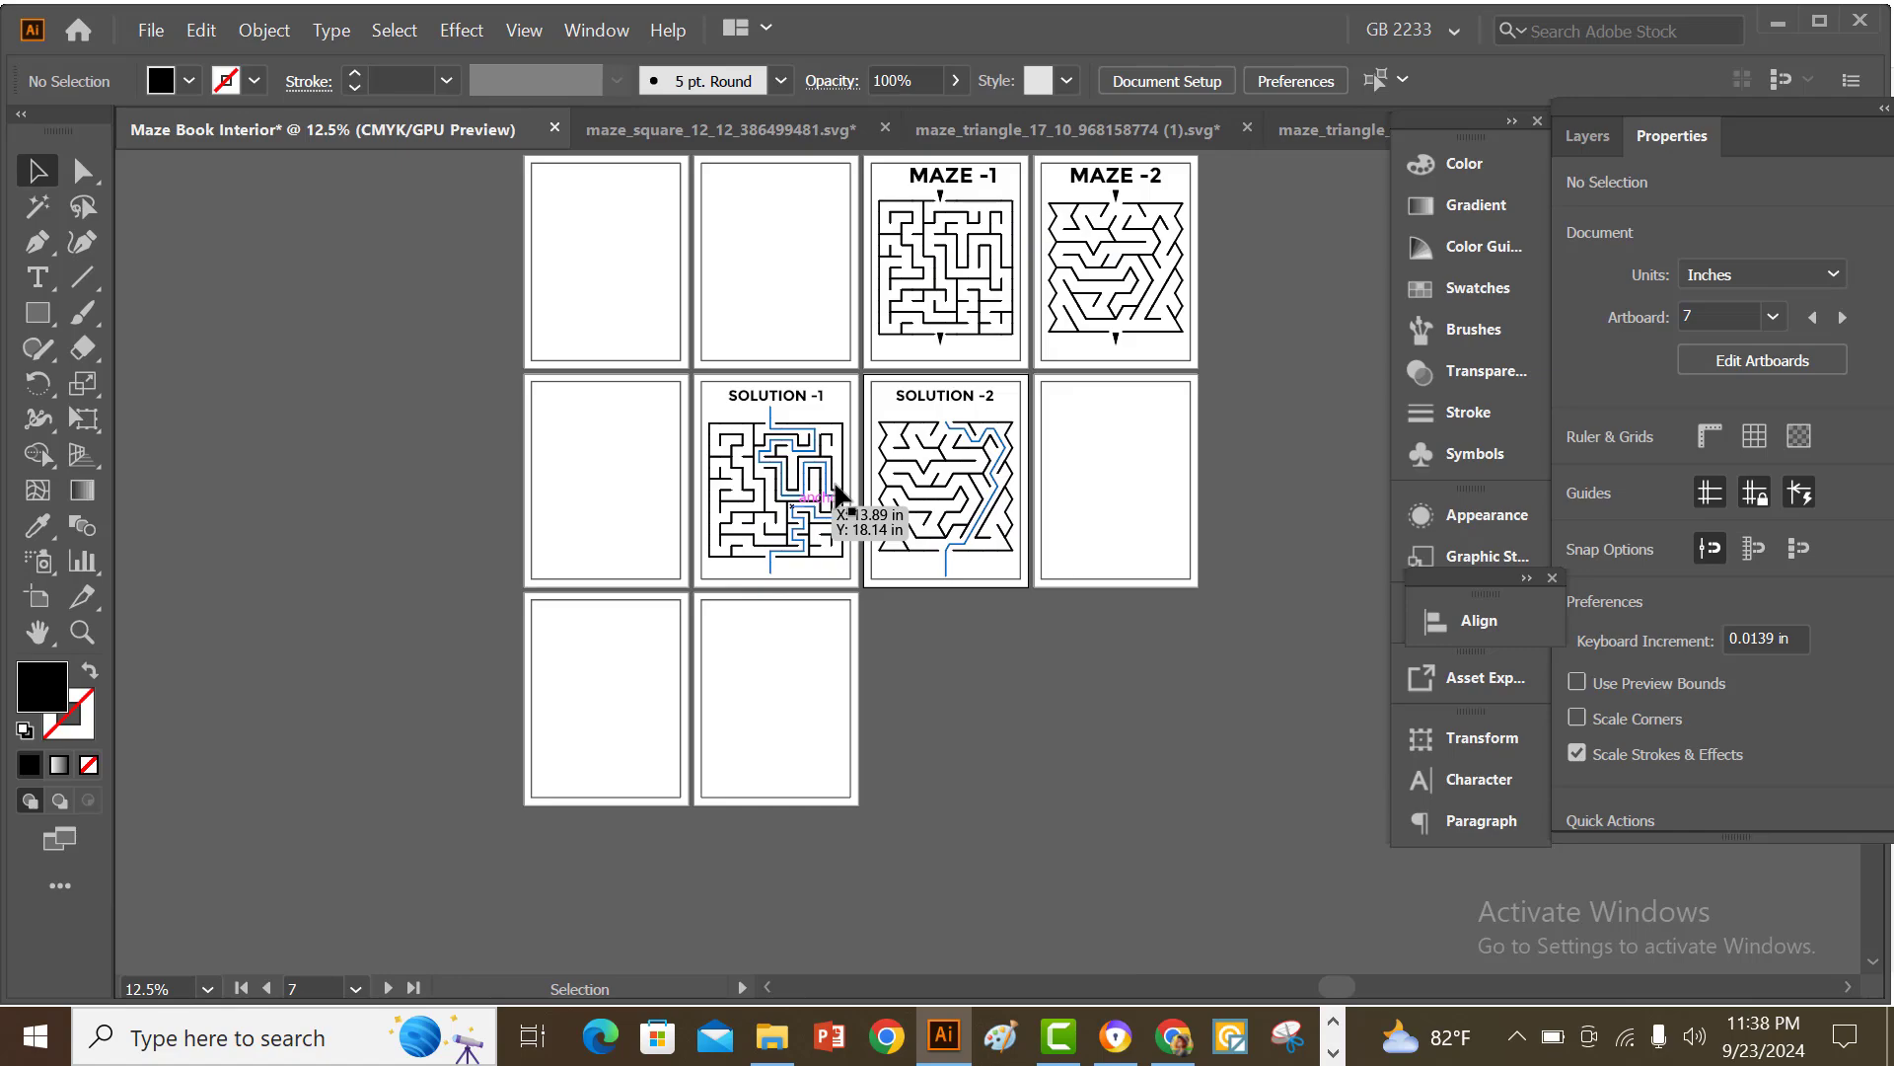
pyautogui.scroll(1, 590, 503)
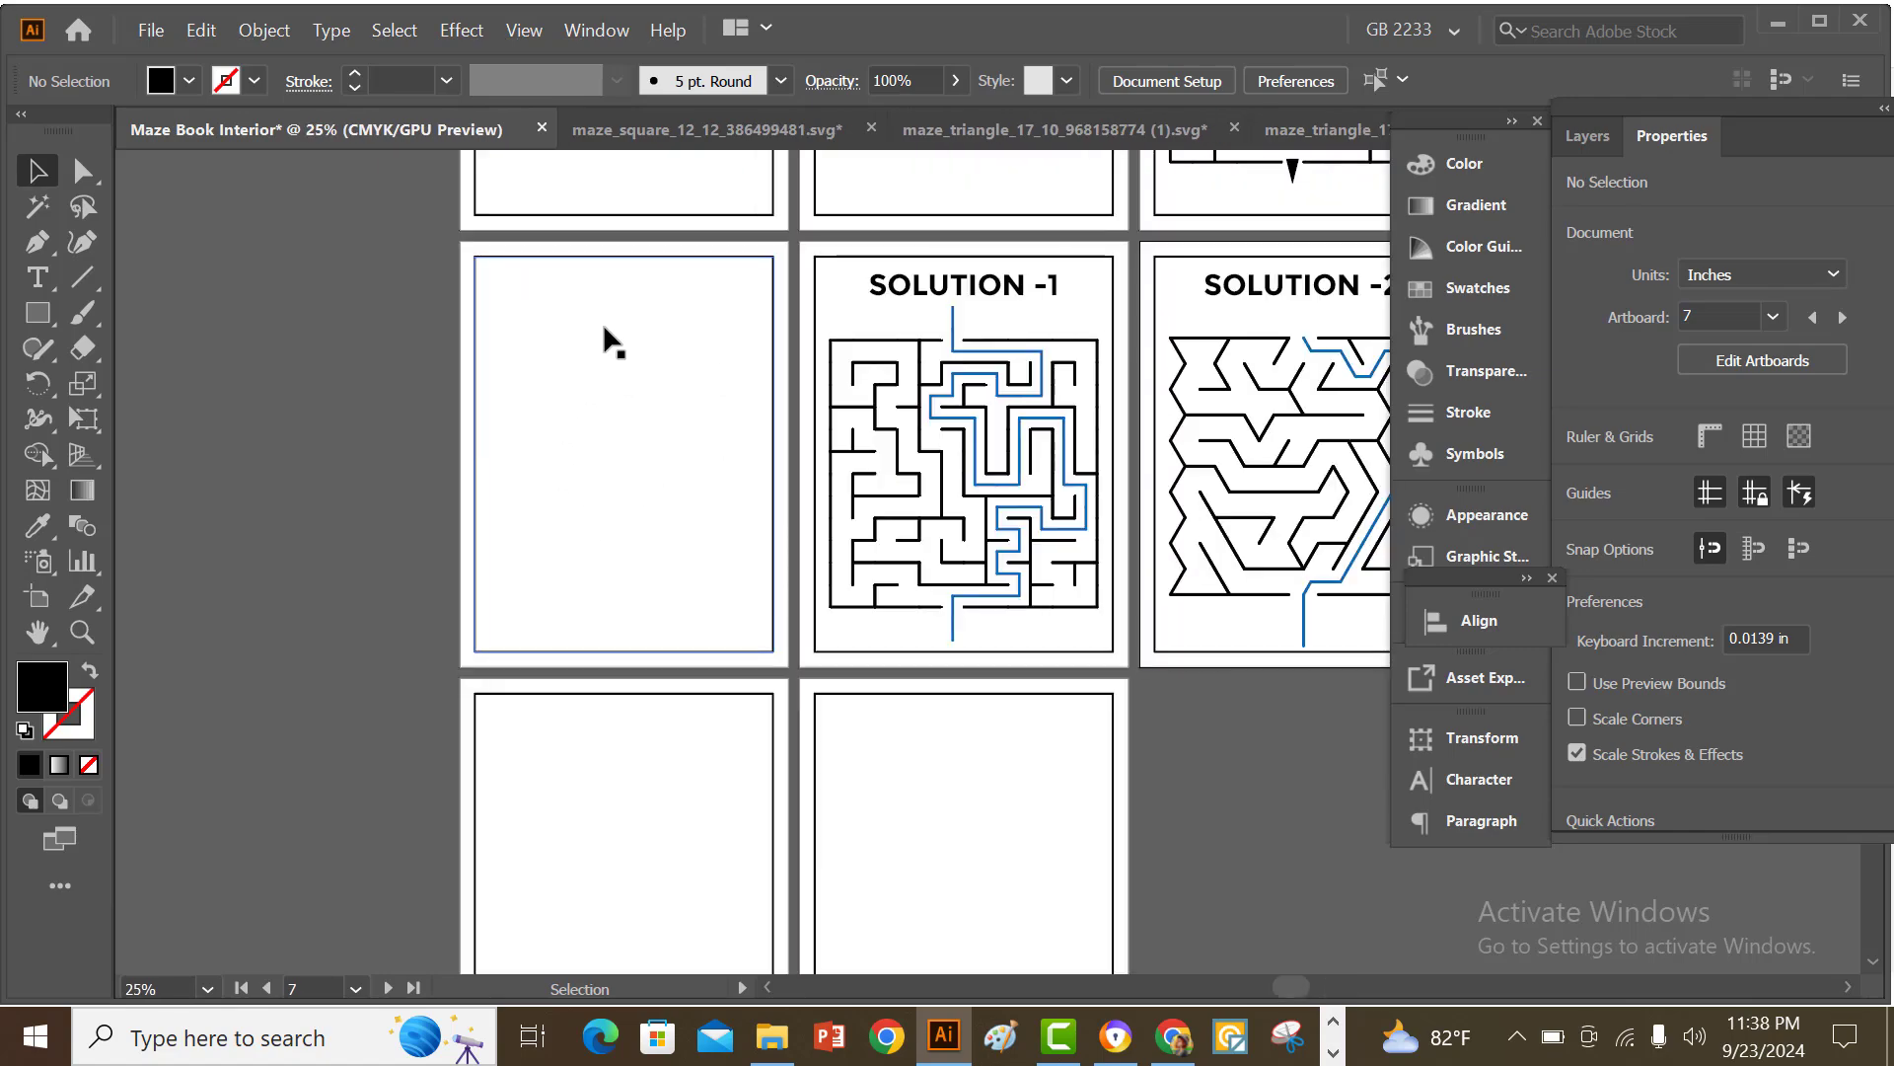
pyautogui.scroll(1, 573, 451)
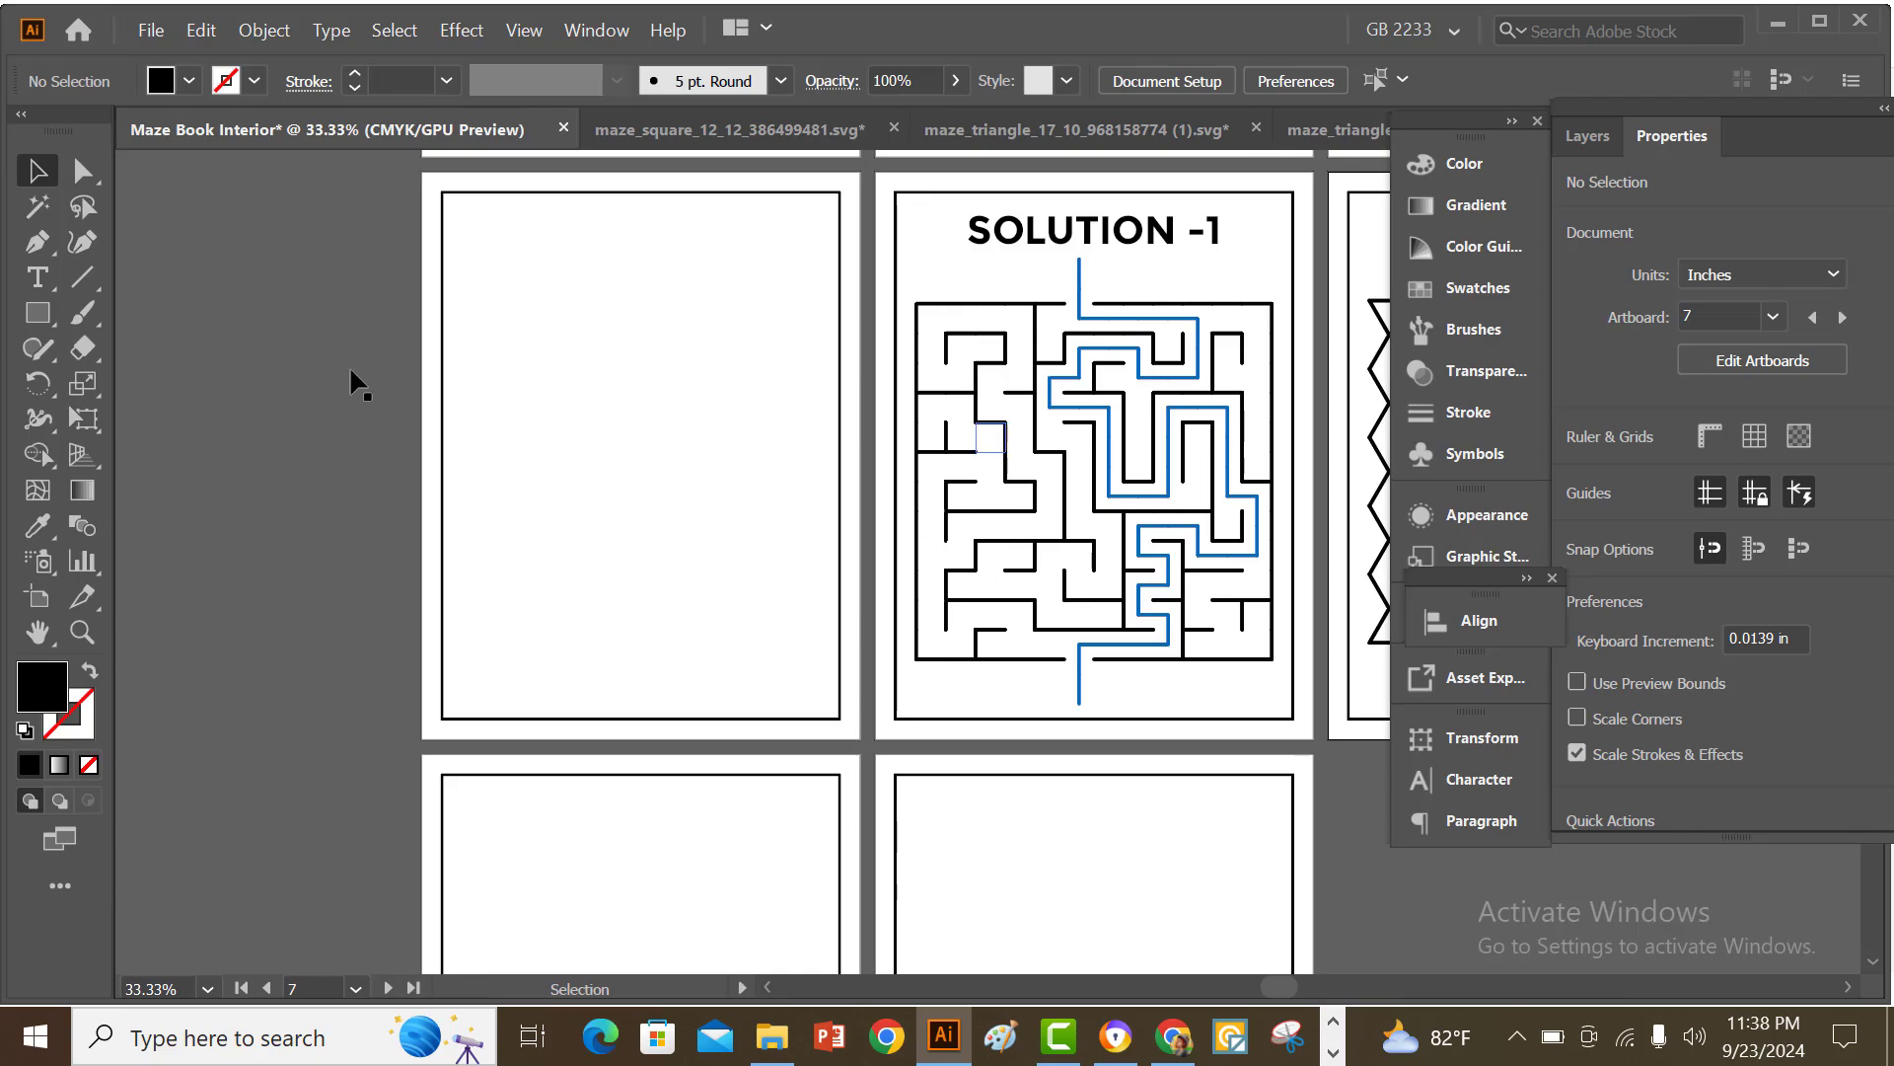
pyautogui.click(44, 290)
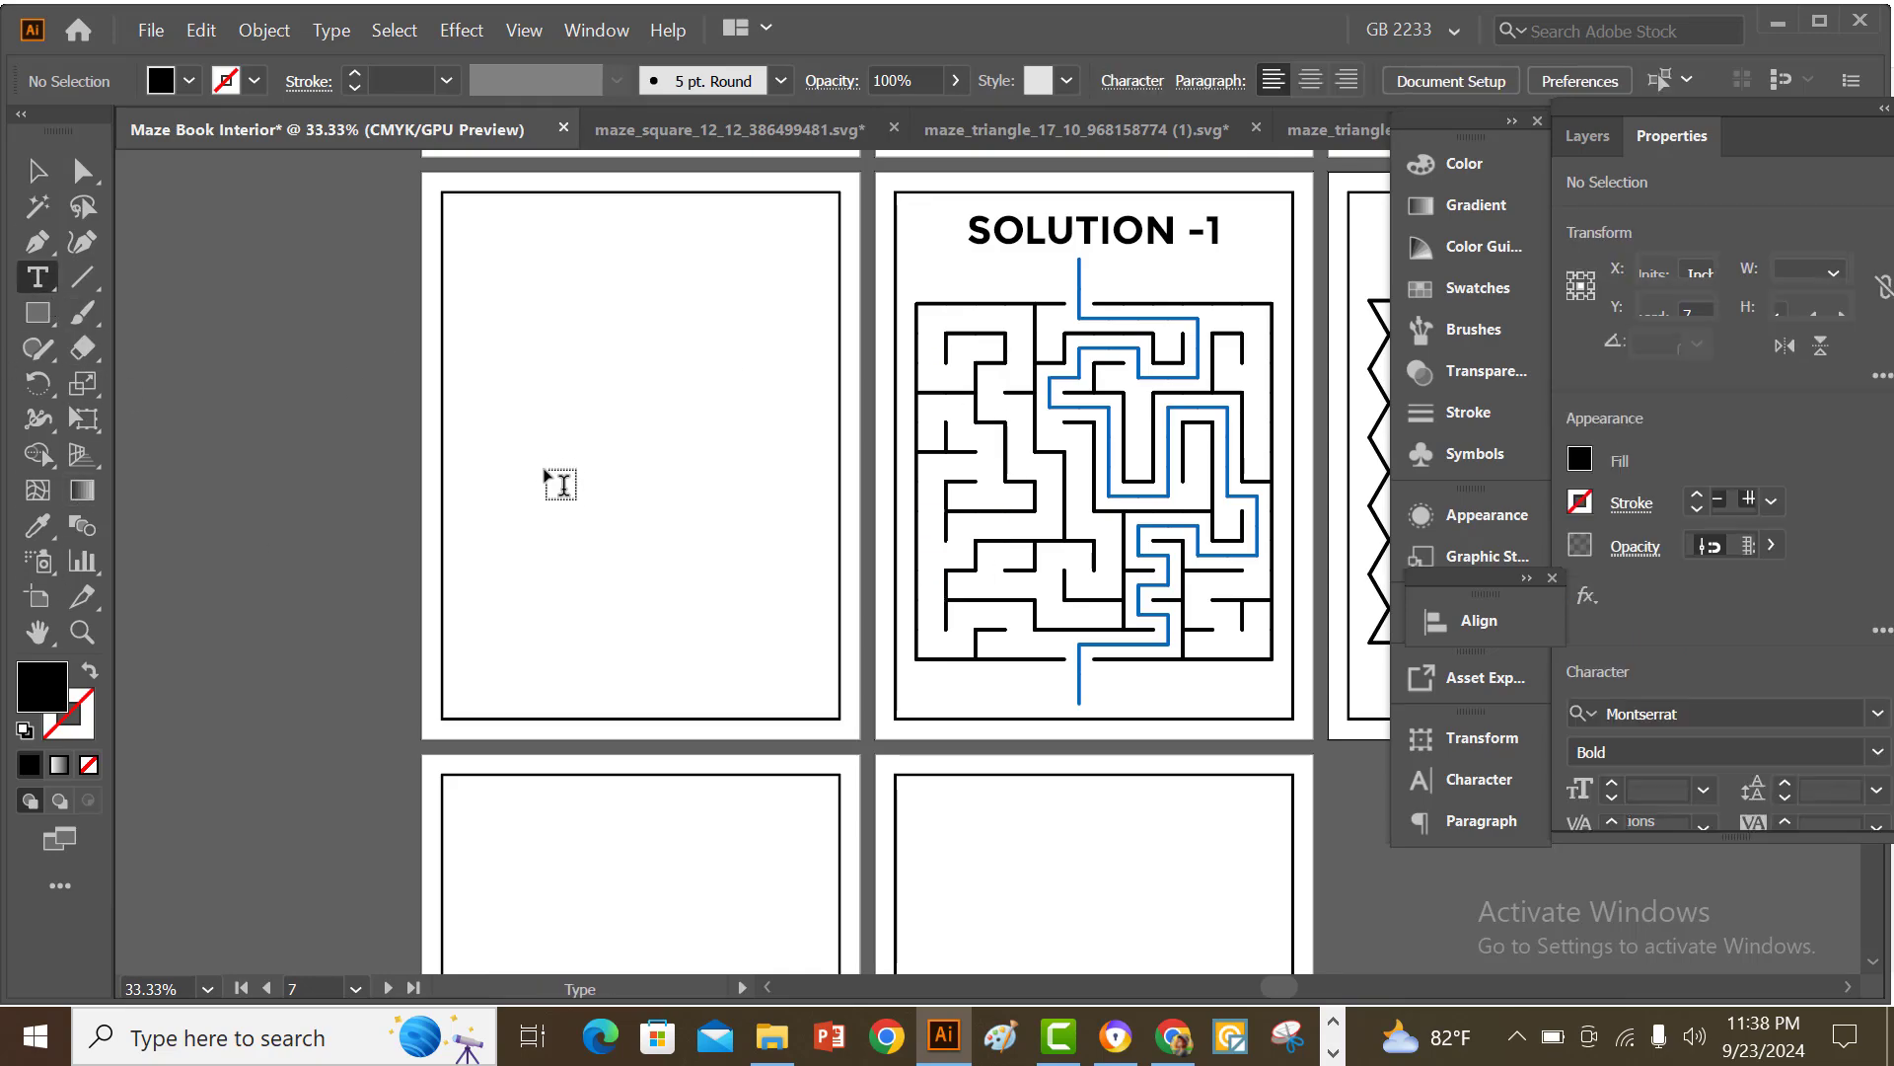
pyautogui.click(574, 465)
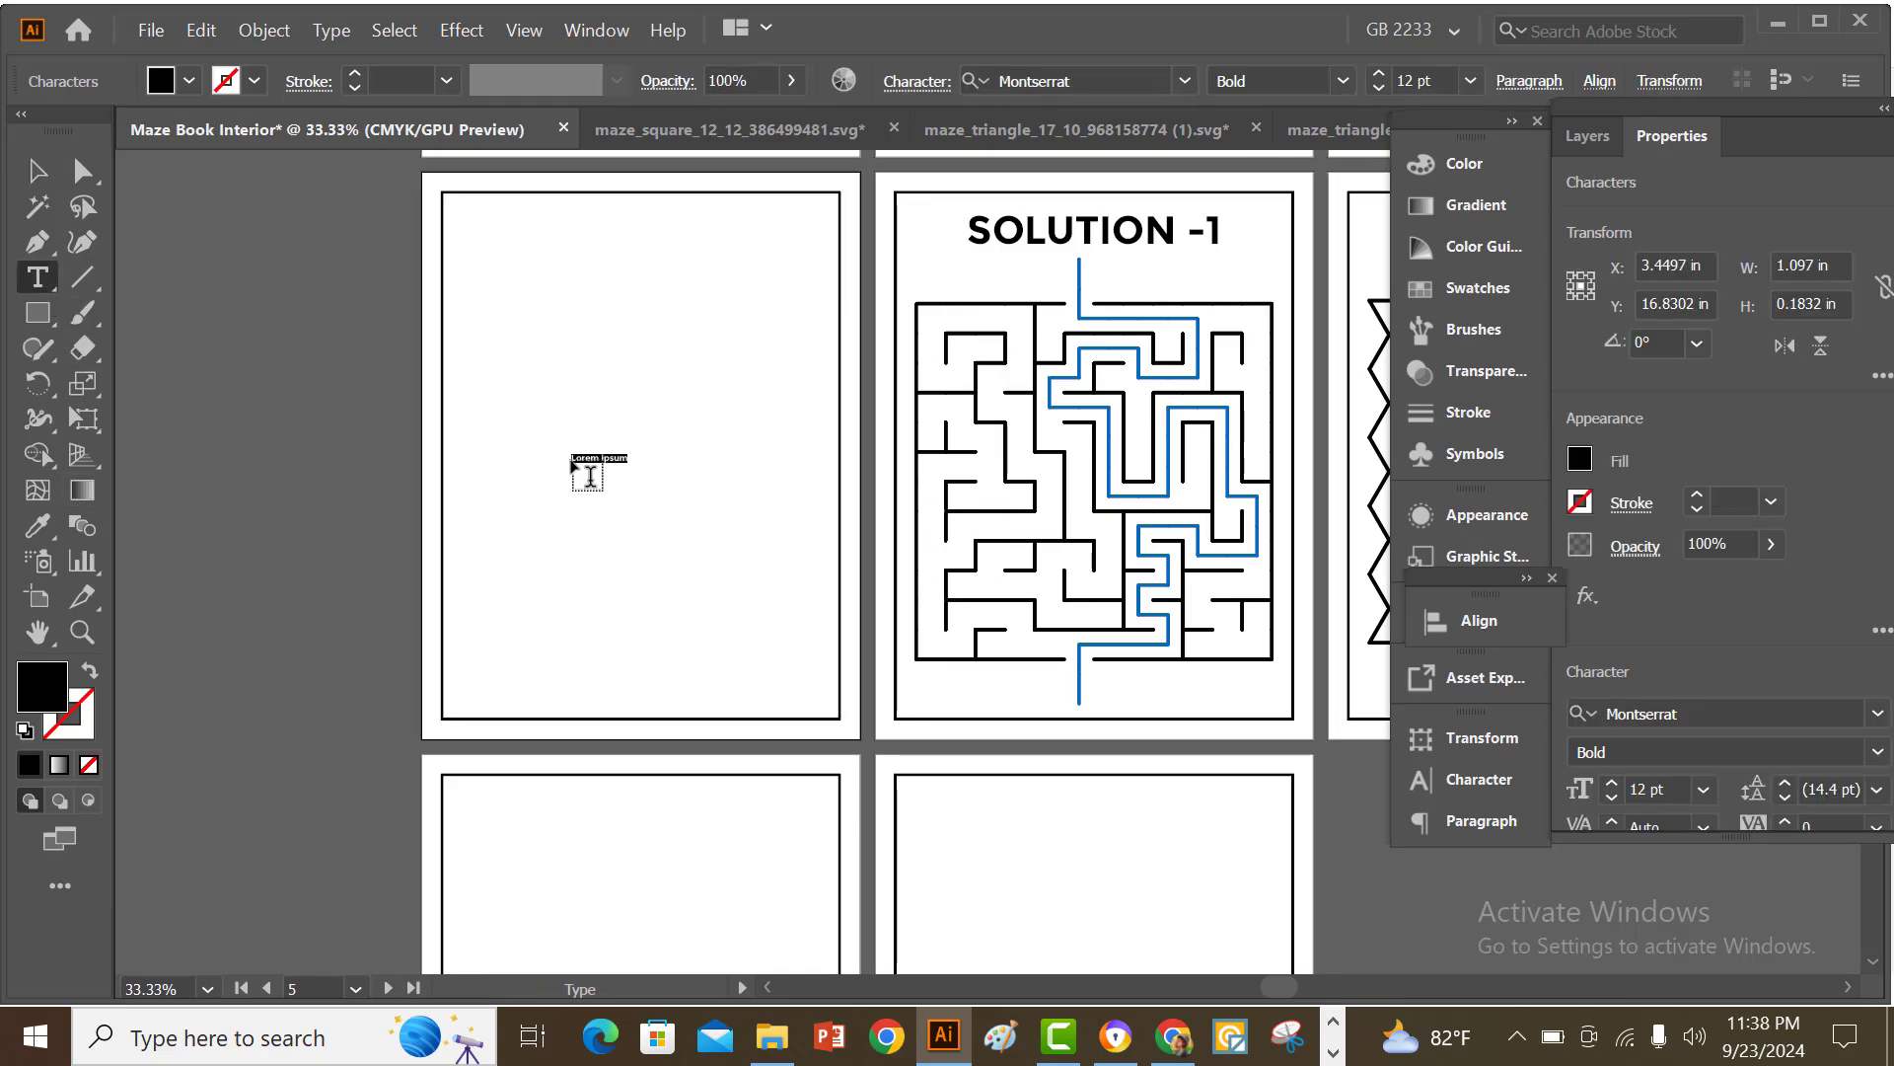
pyautogui.write('SOLUTION')
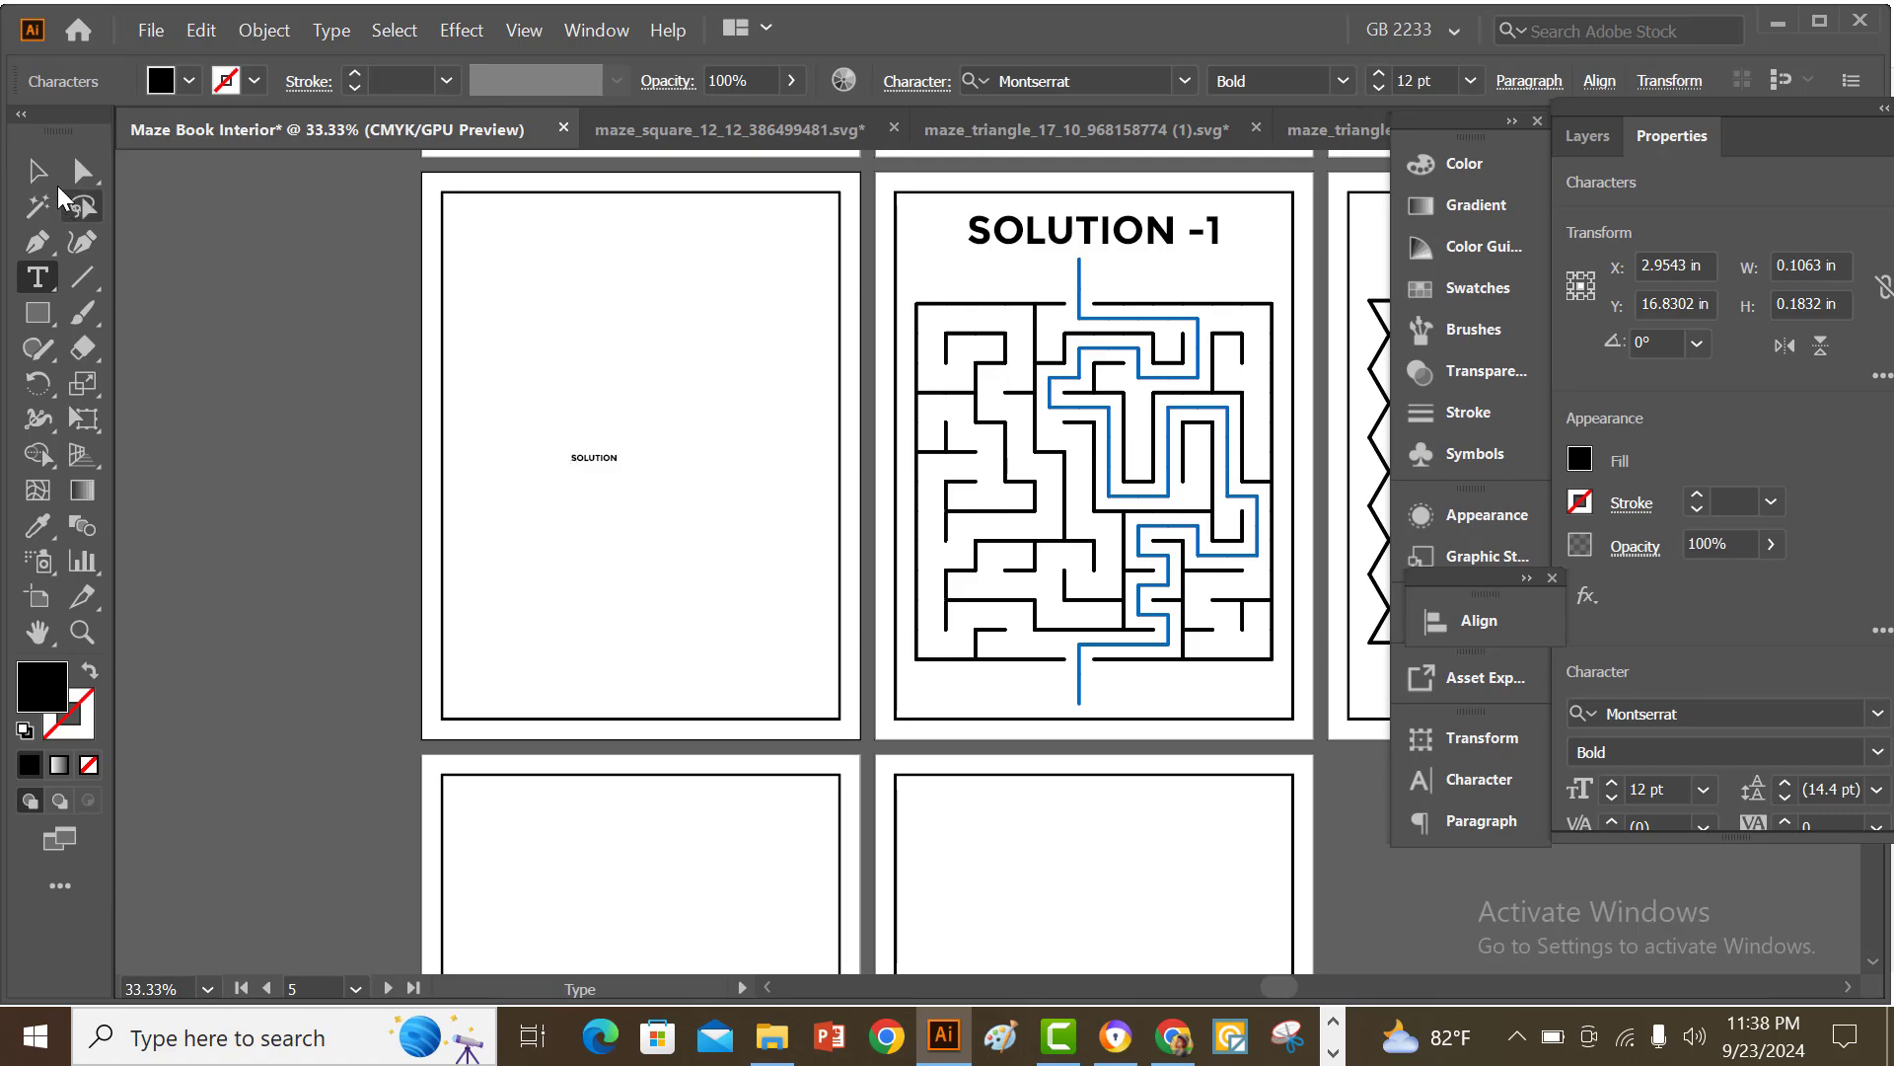
pyautogui.click(37, 171)
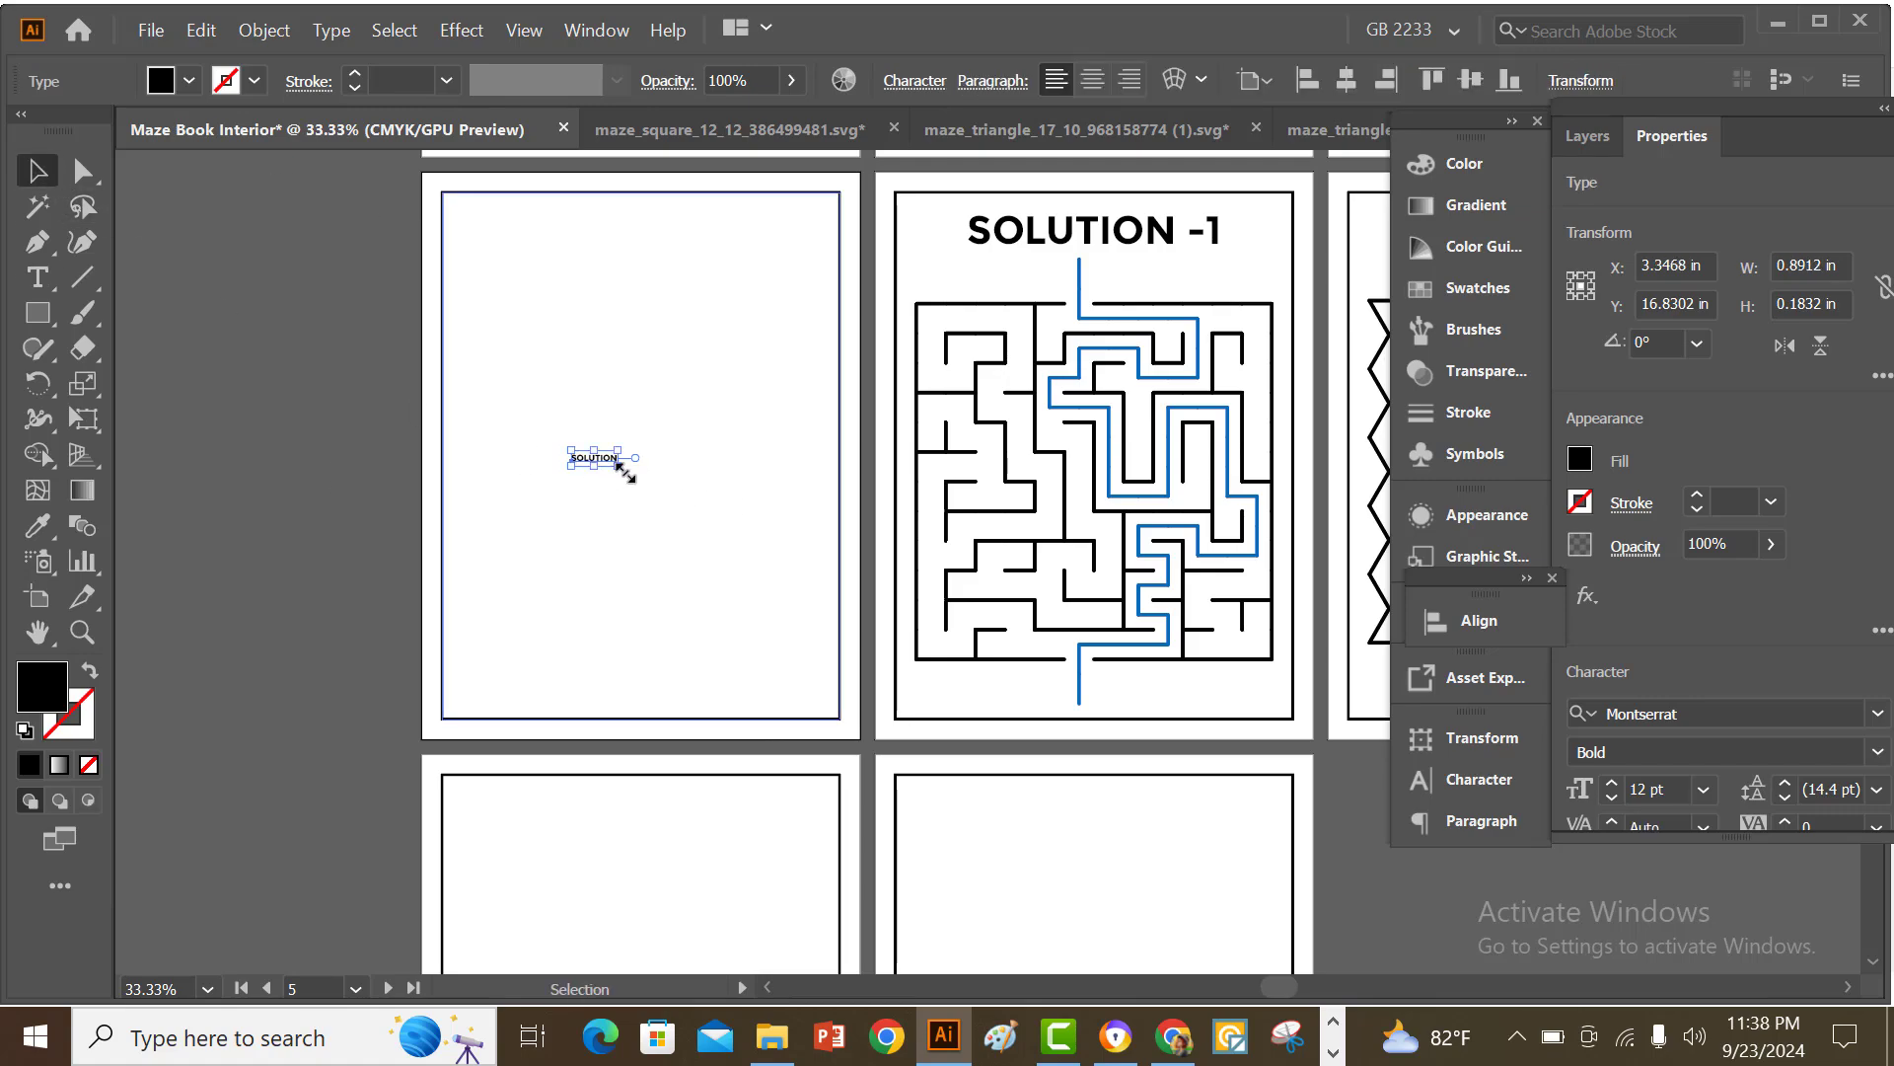
# - Scale the "SOLUTION" text on the fifth artboard up to about 6.83 in wide and center it horizontally on the page
pyautogui.moveTo(627, 471); pyautogui.dragTo(770, 641)
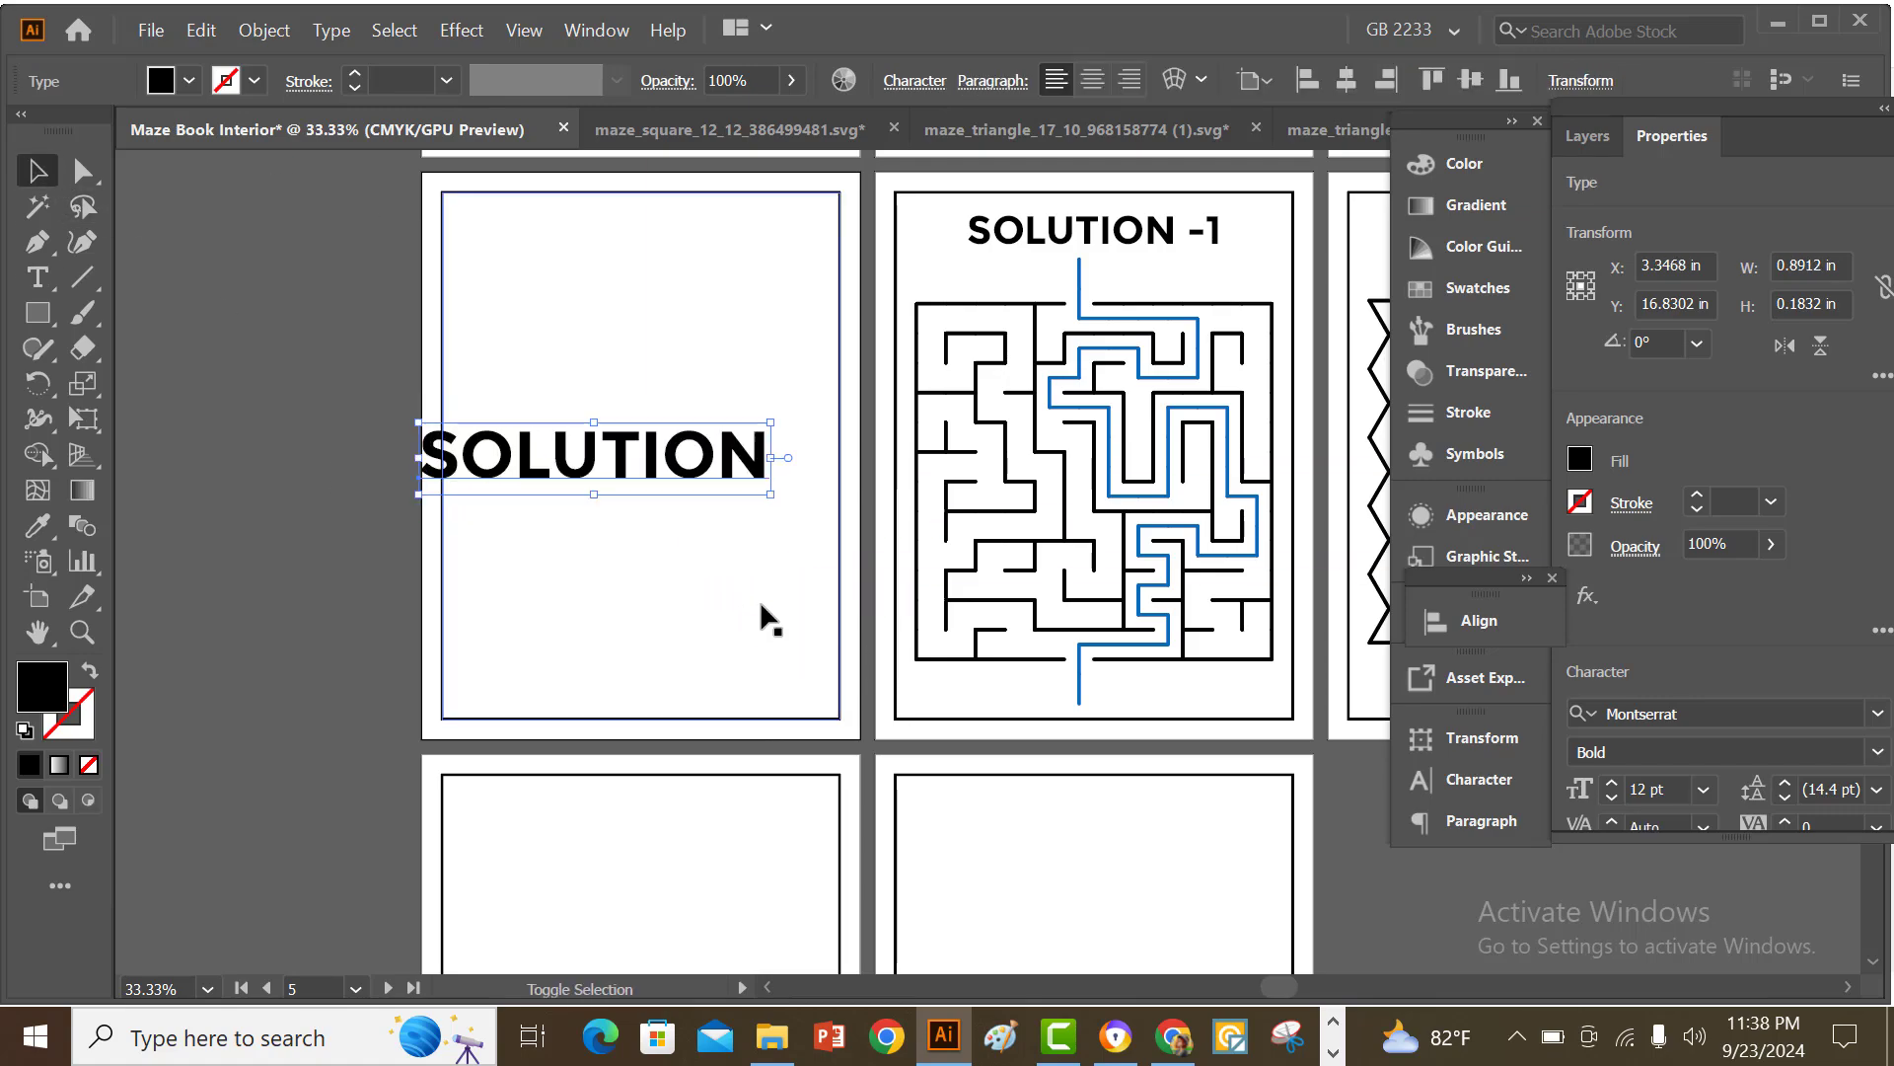
pyautogui.moveTo(693, 464); pyautogui.dragTo(736, 466)
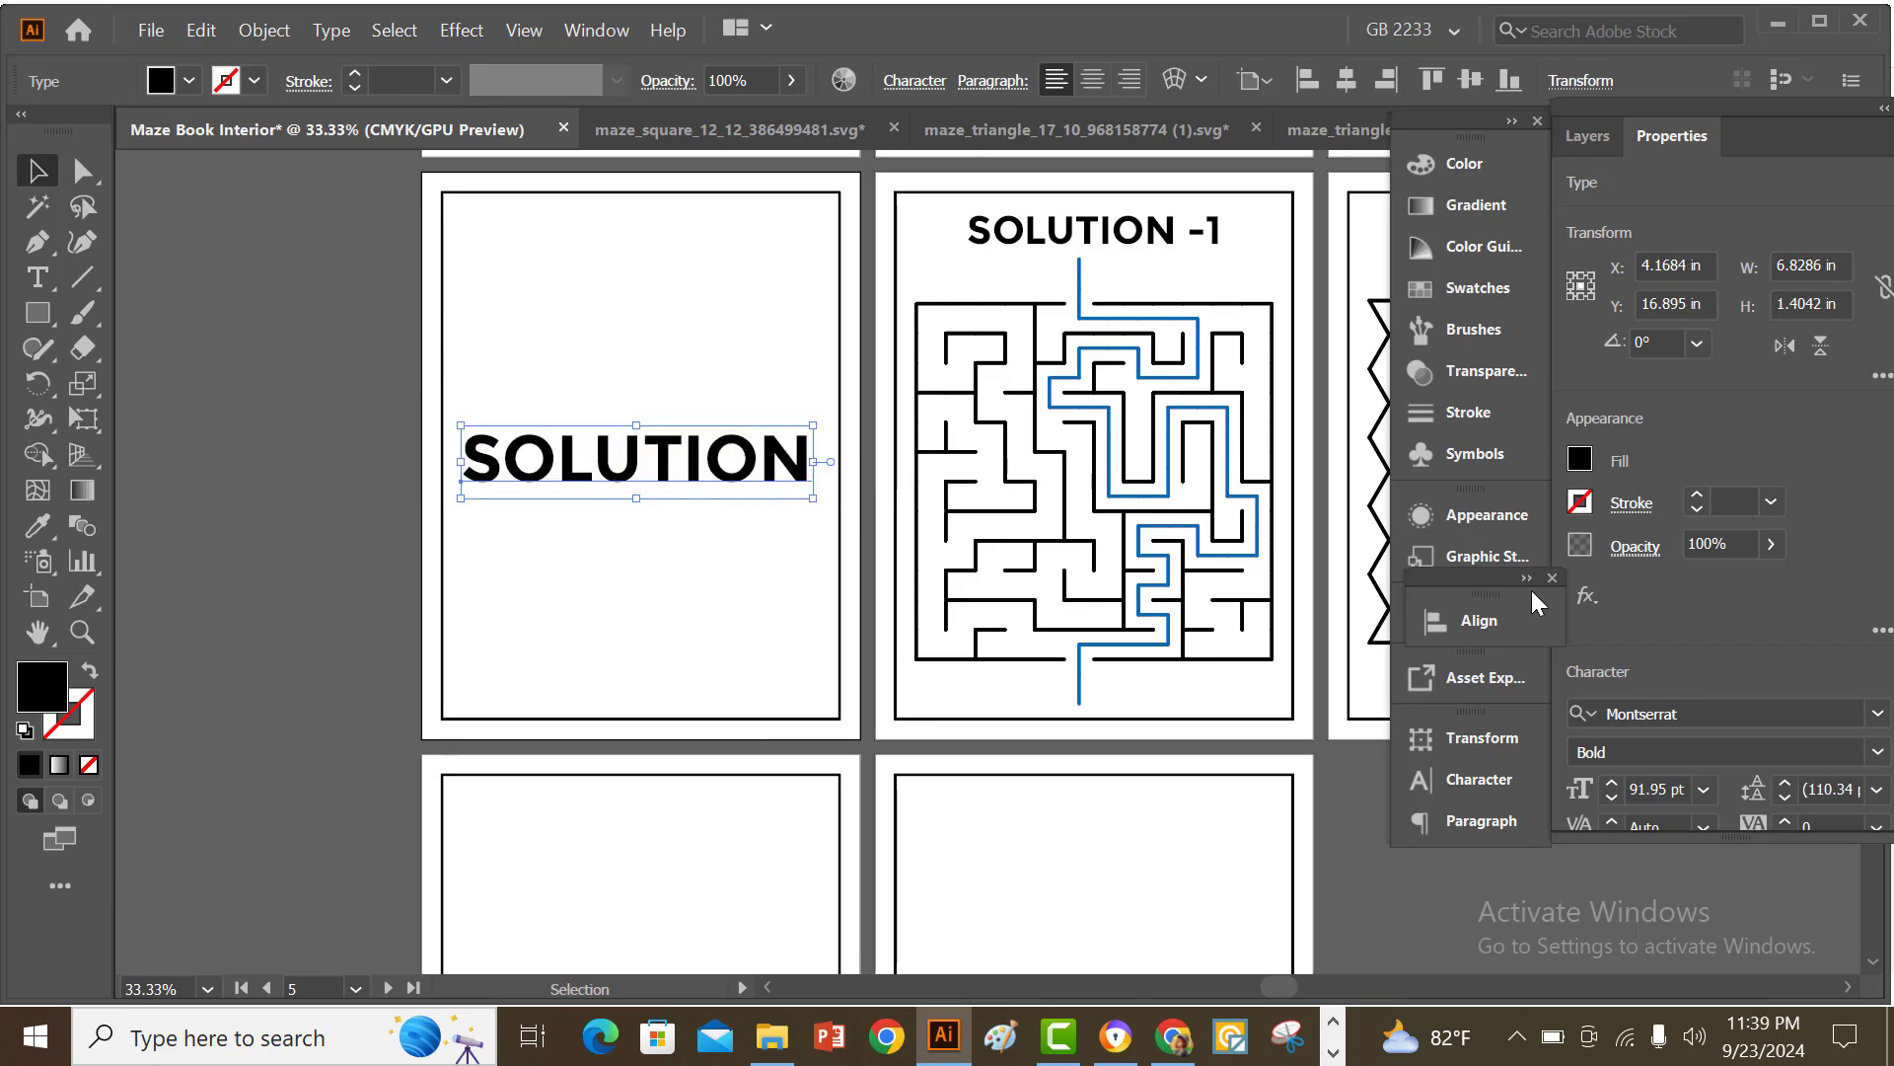
pyautogui.click(1500, 619)
pyautogui.click(1151, 683)
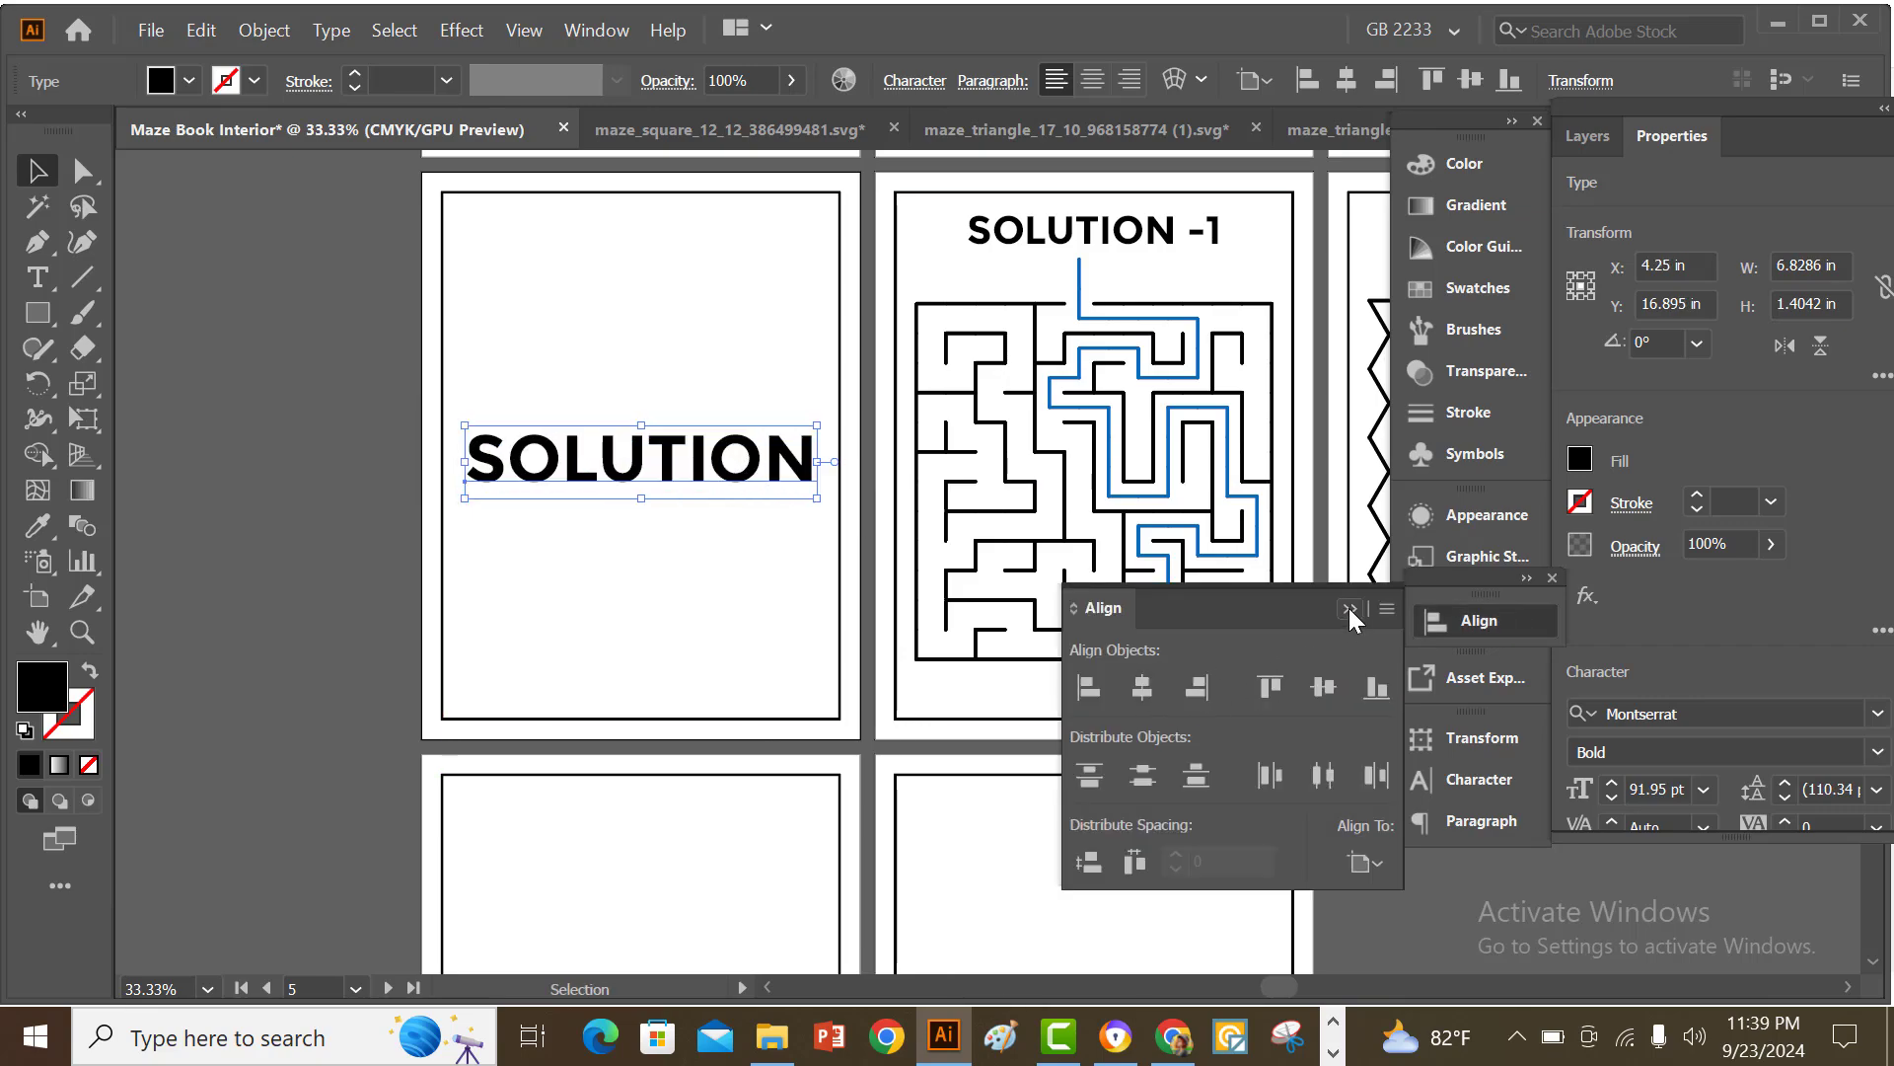
pyautogui.click(1348, 607)
pyautogui.click(340, 511)
pyautogui.scroll(-2, 340, 512)
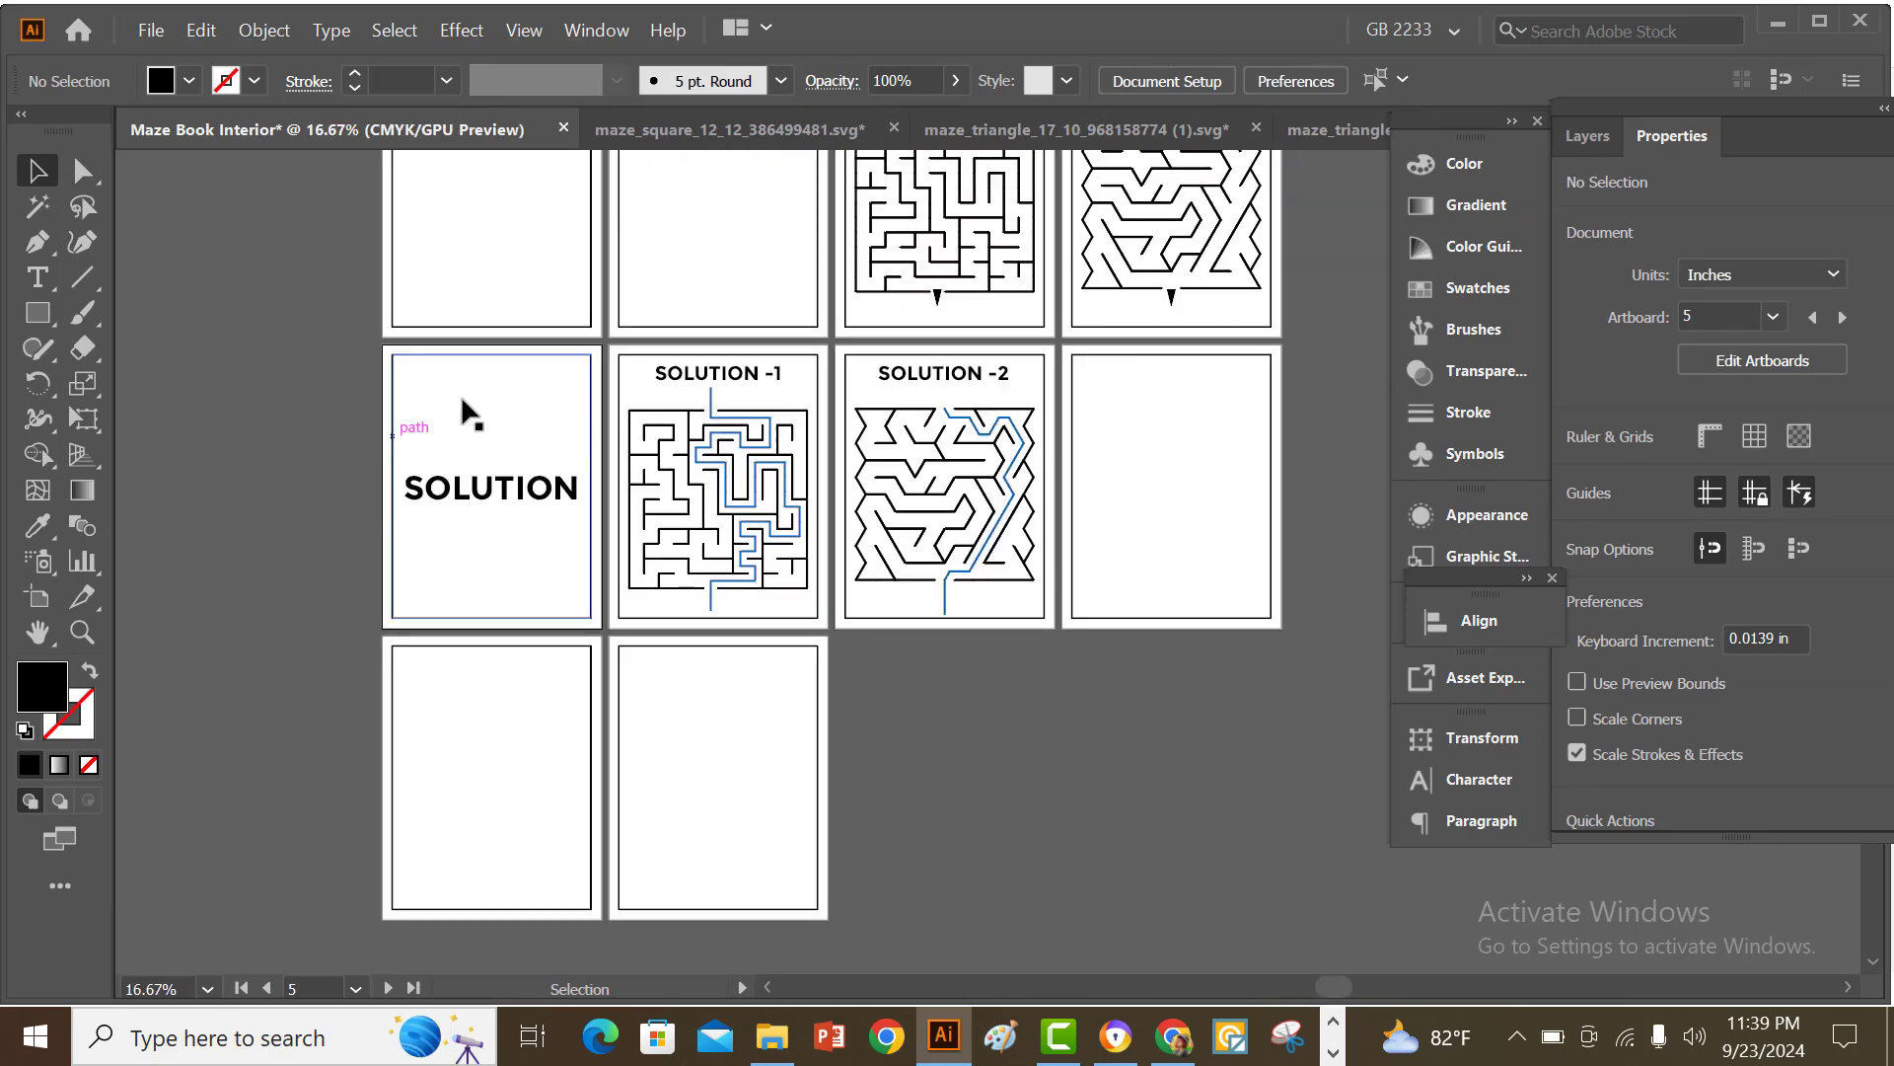
pyautogui.scroll(1, 345, 469)
pyautogui.scroll(1, 533, 415)
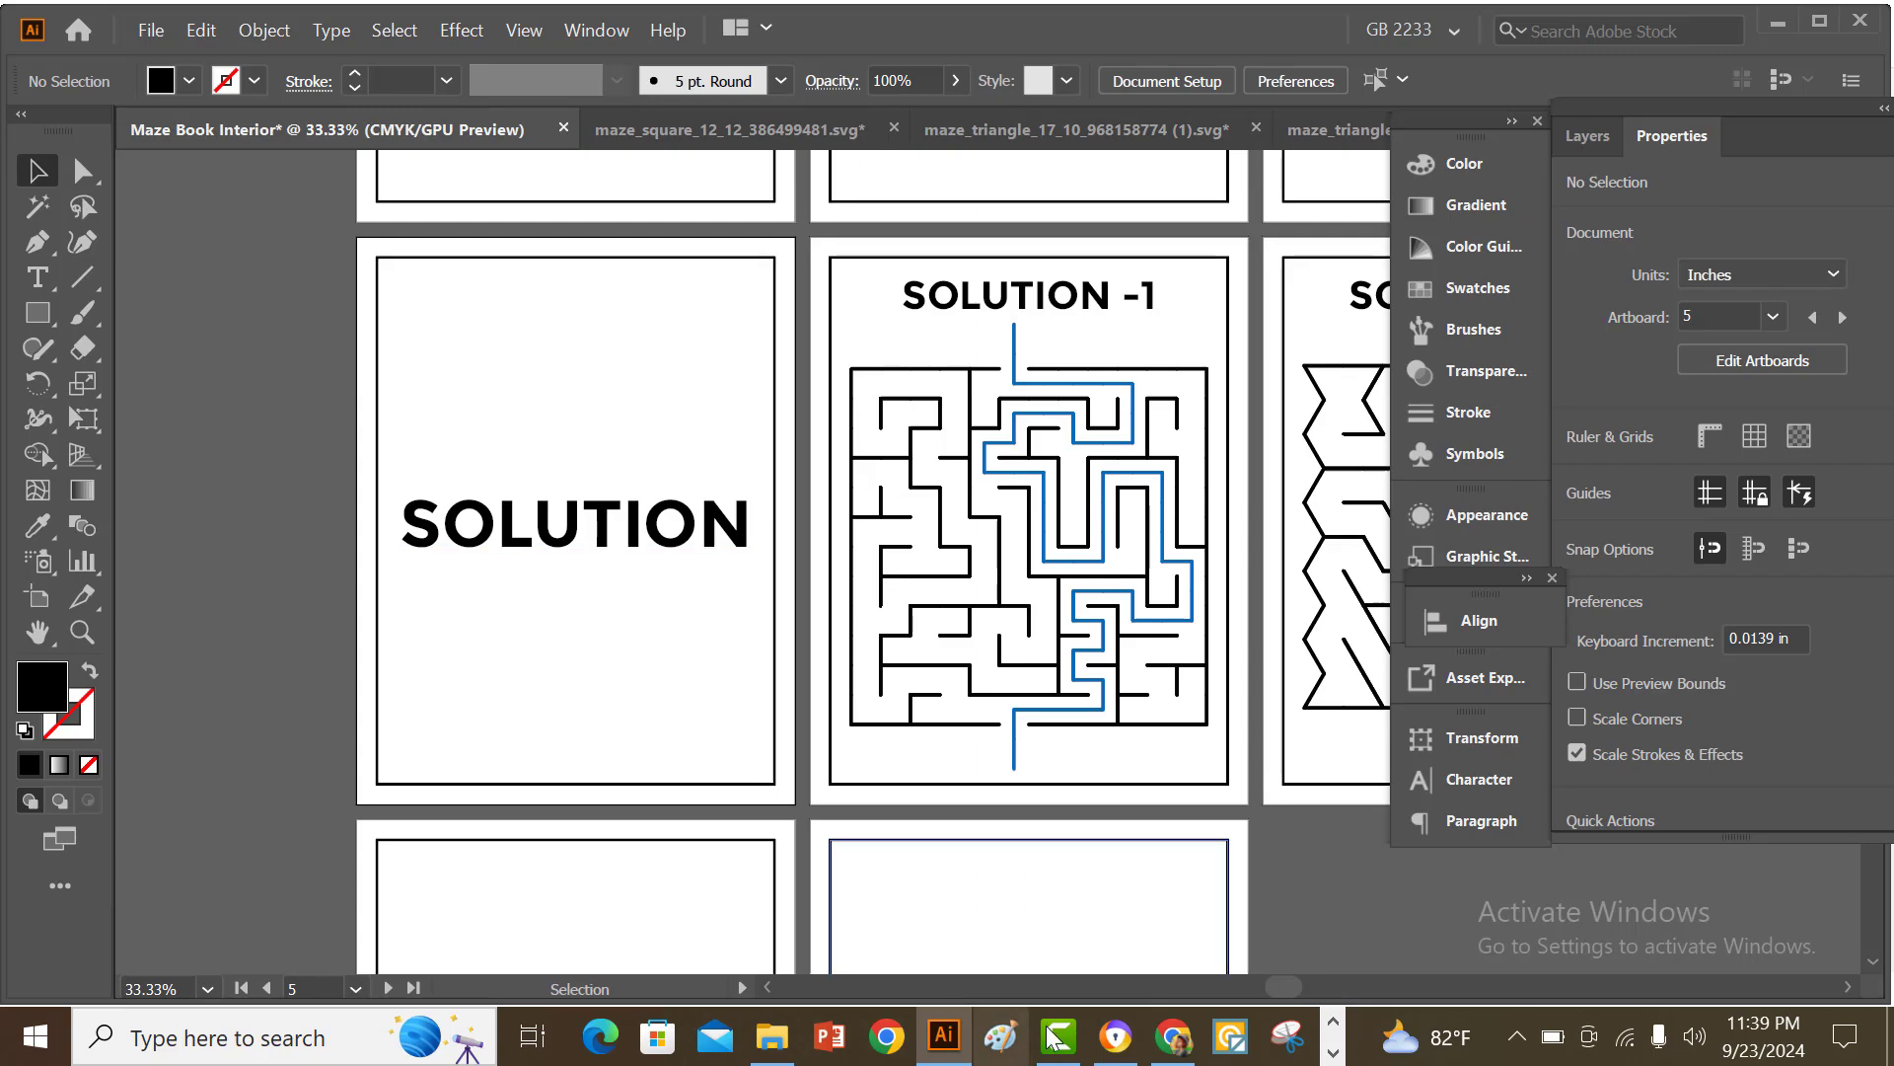
# - Switch to Chrome and search Google for "png tree" in a new tab
pyautogui.click(1176, 1038)
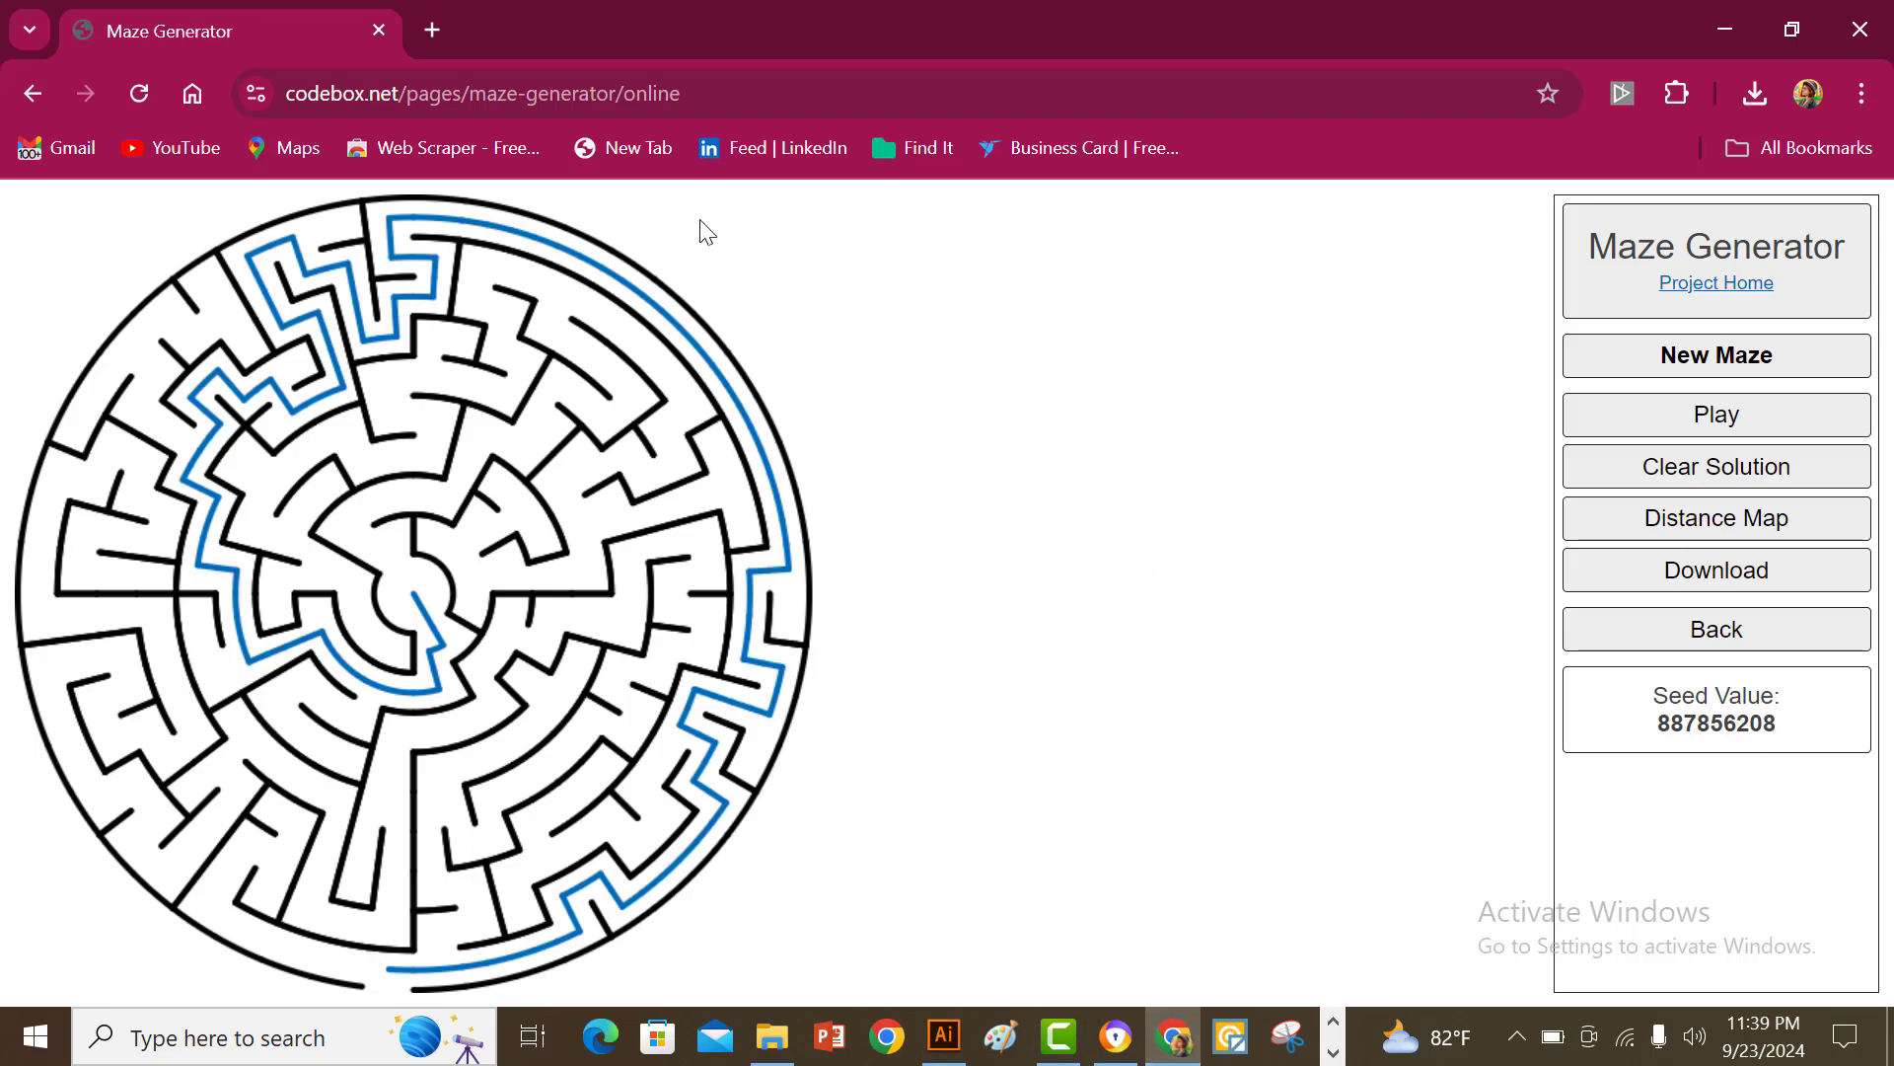
pyautogui.click(435, 21)
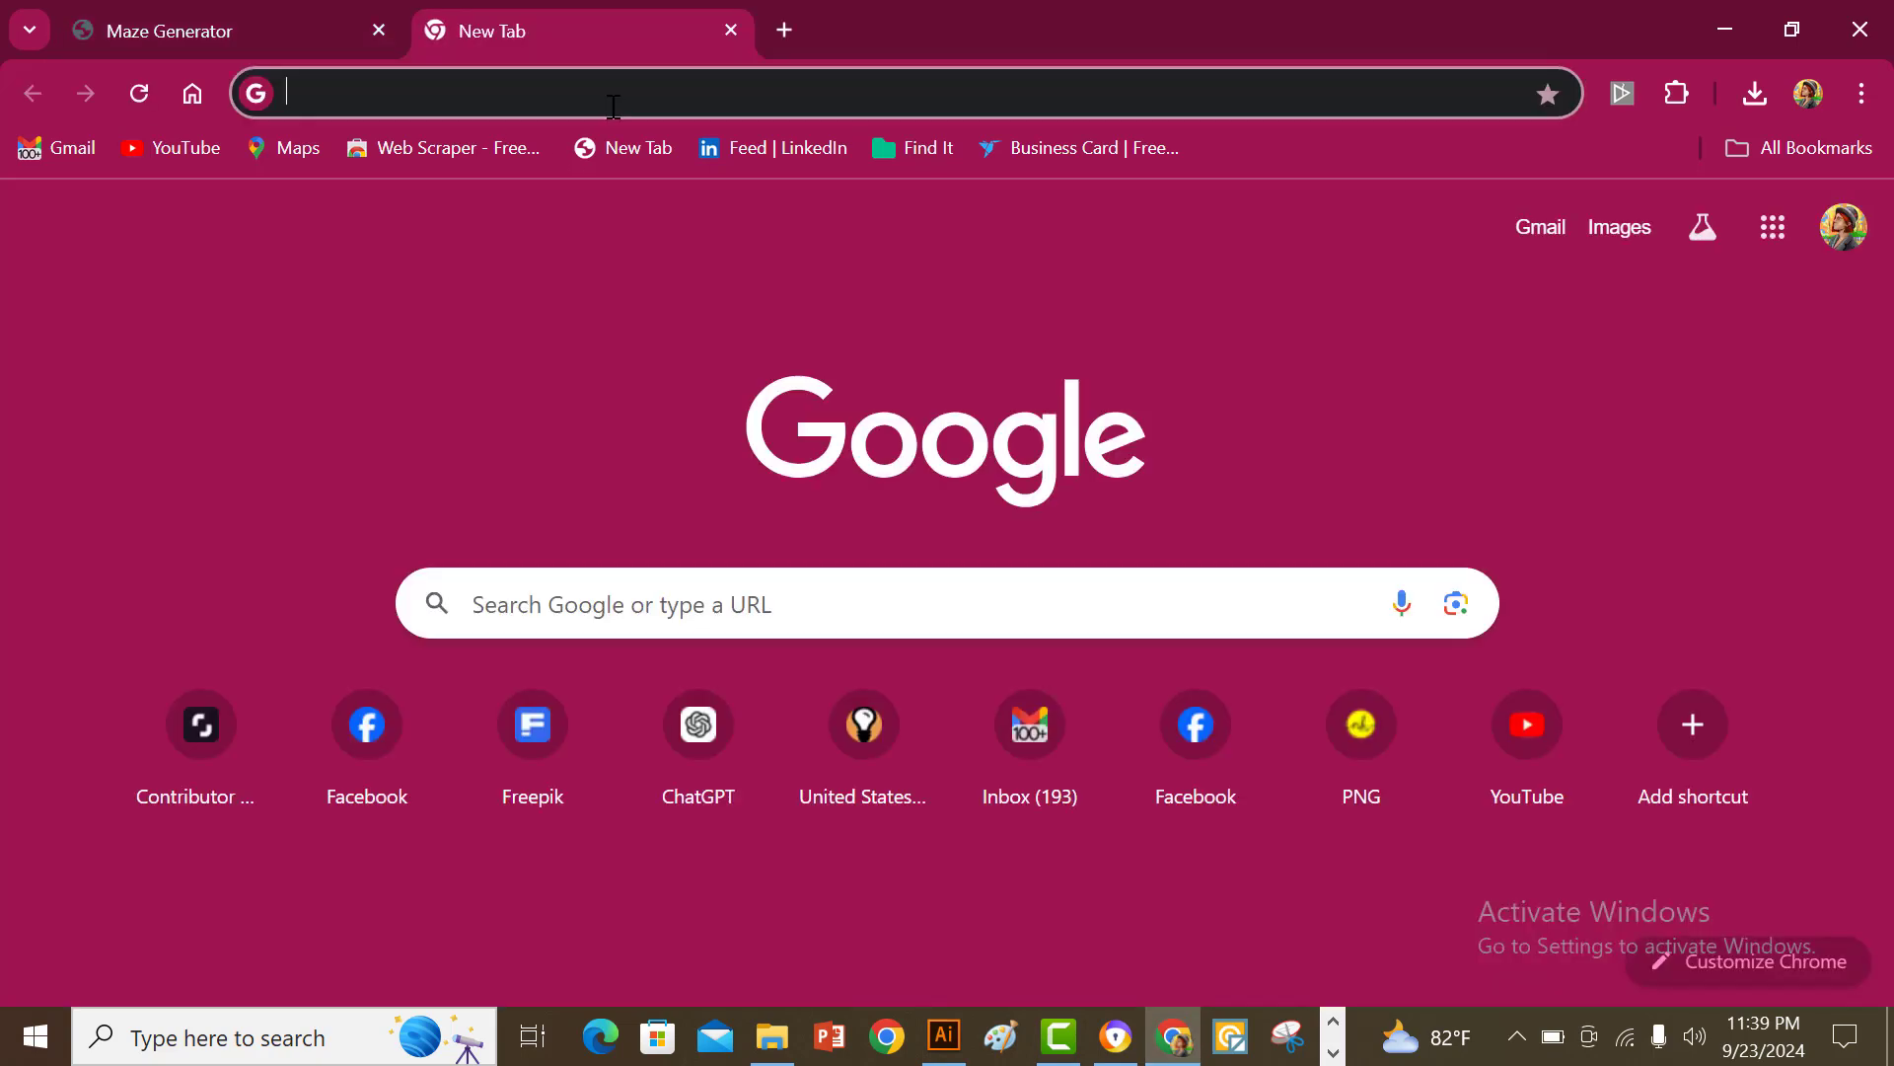
pyautogui.write('png tree')
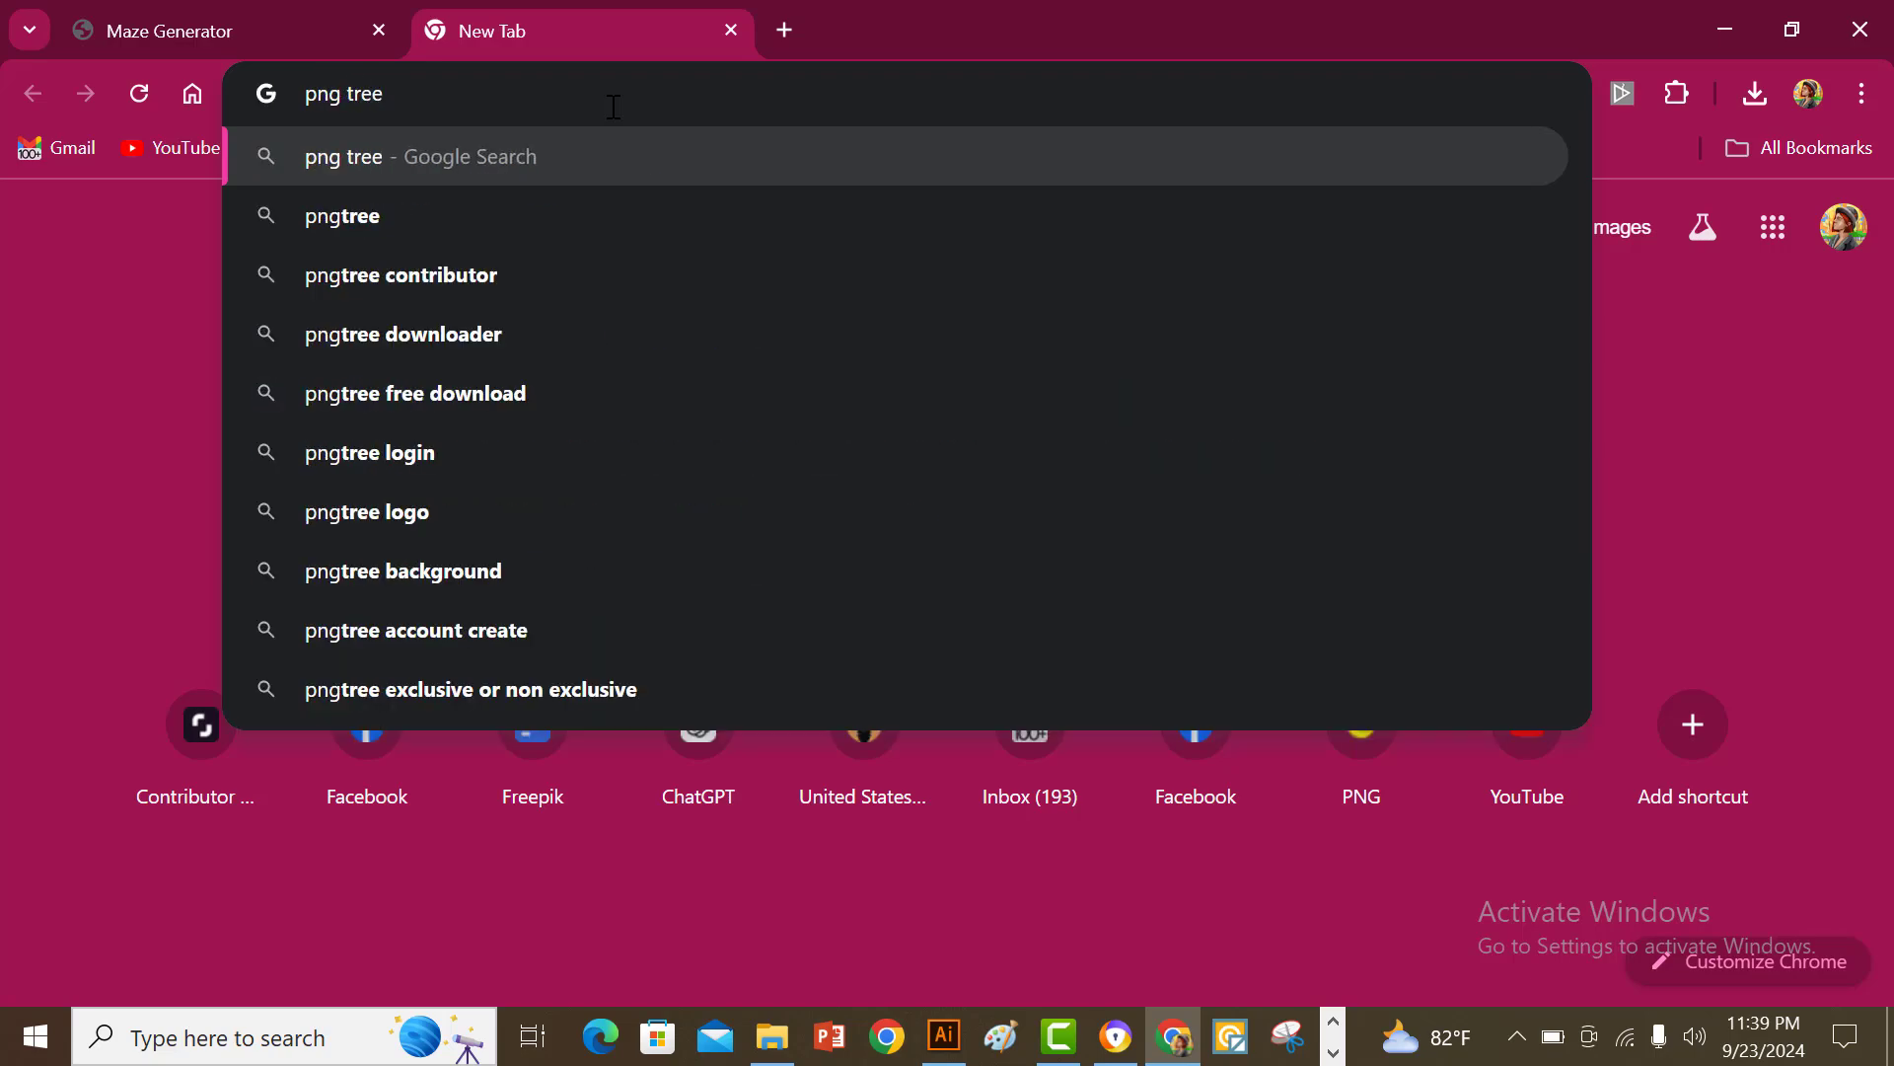
pyautogui.press('Return')
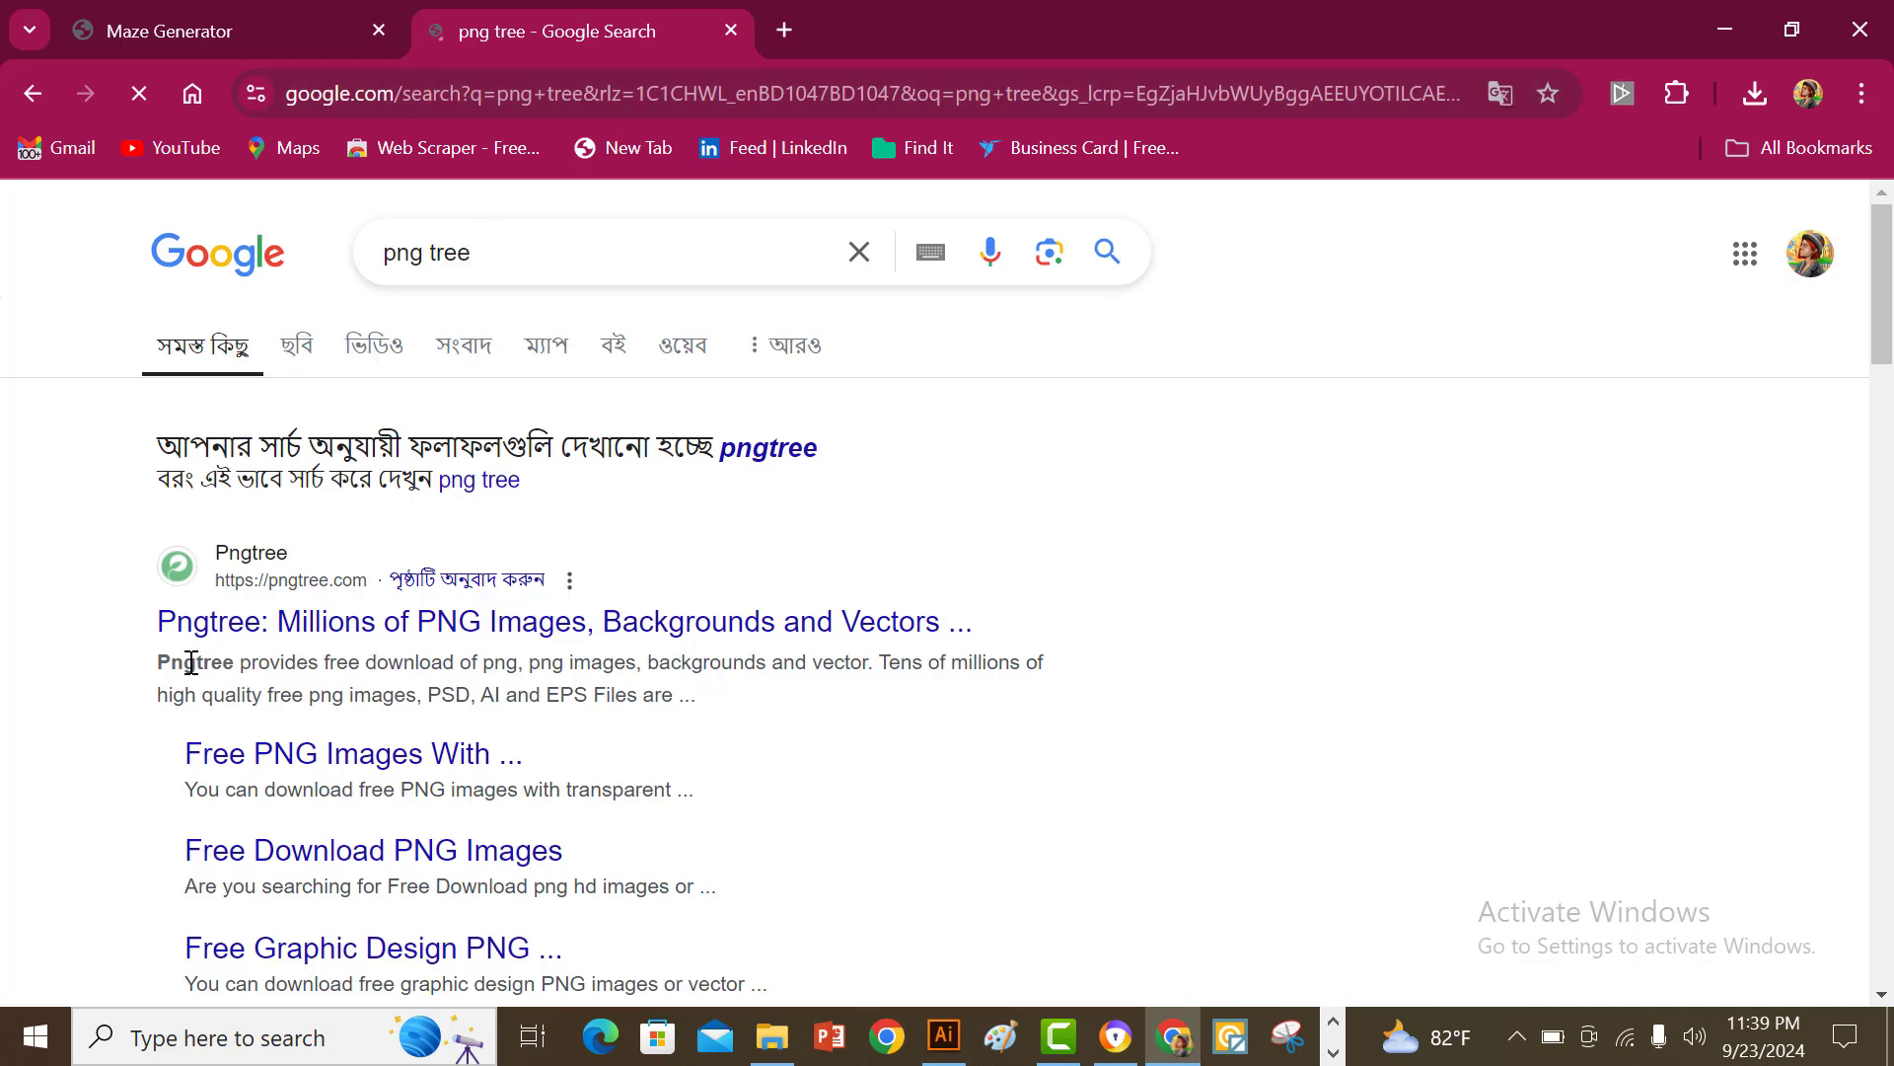
# - Open the Pngtree site from the Google results and search its PNG images for "key"
pyautogui.click(254, 583)
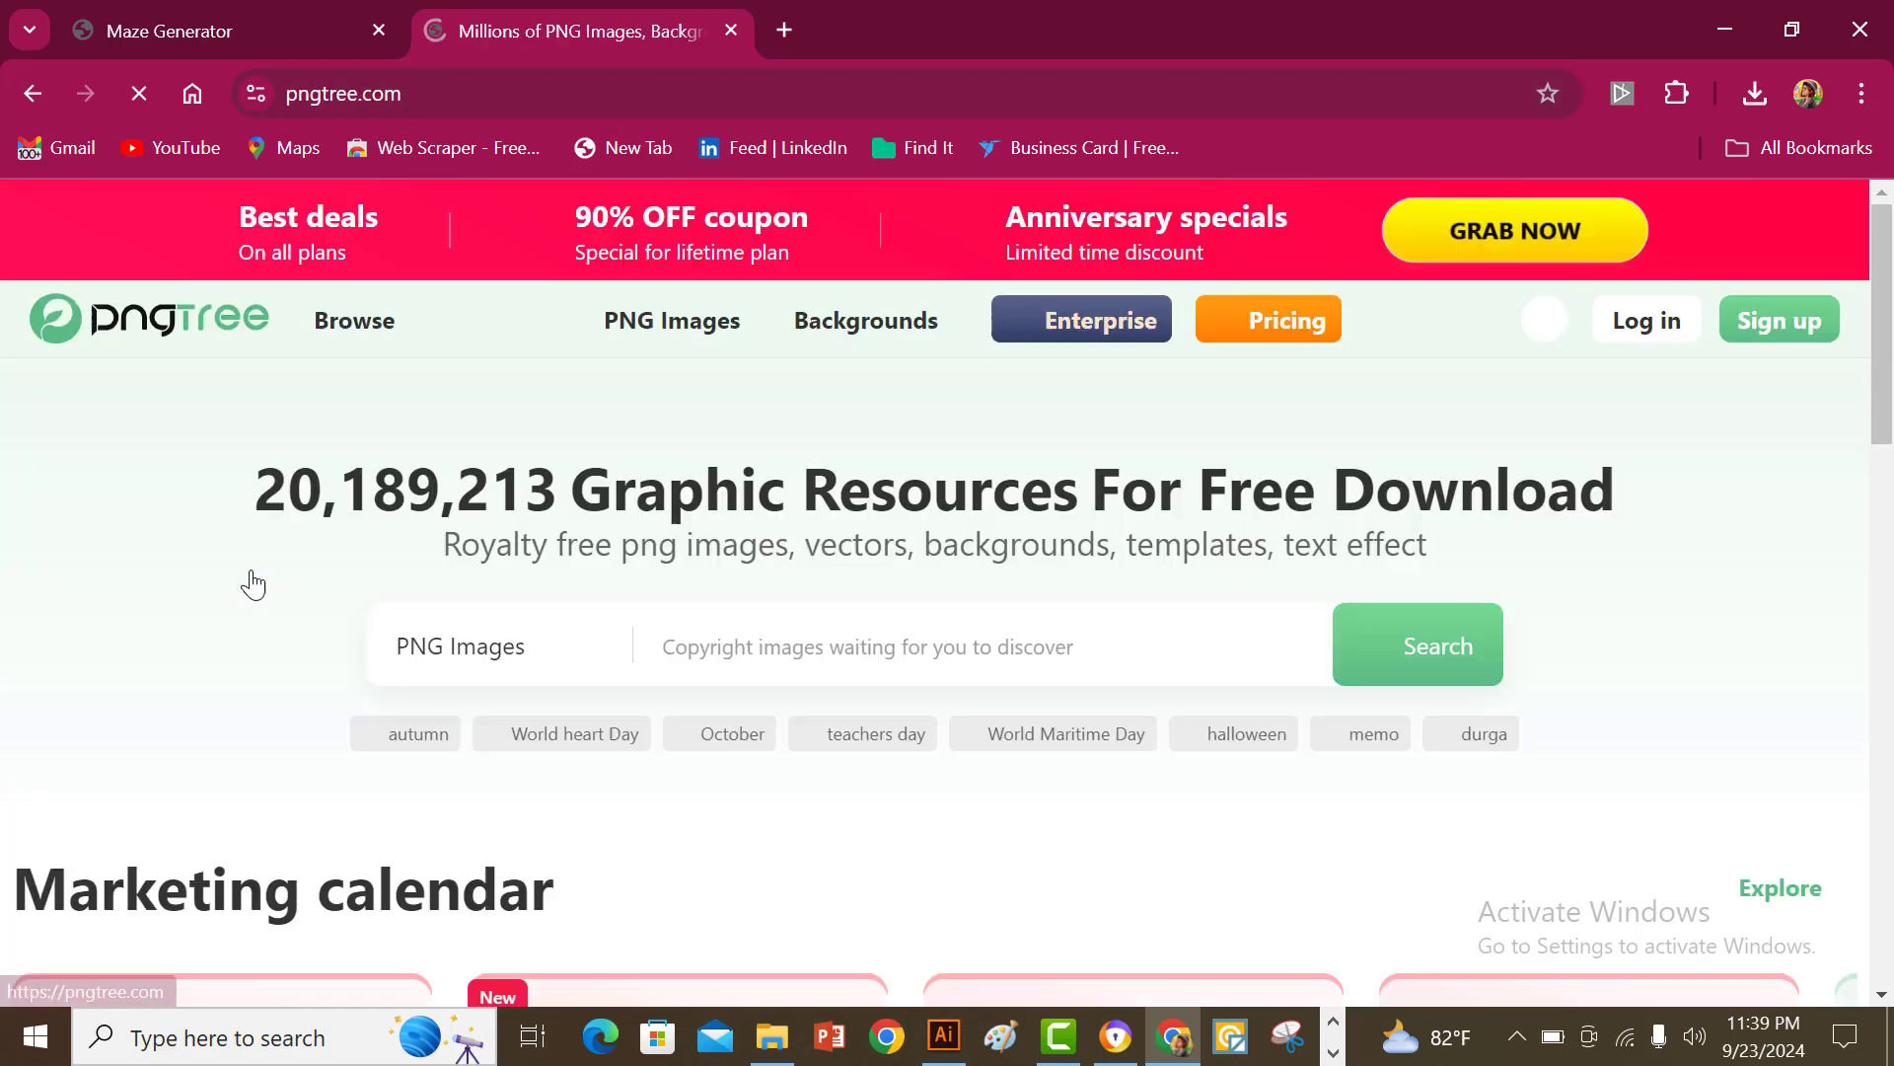
pyautogui.click(814, 653)
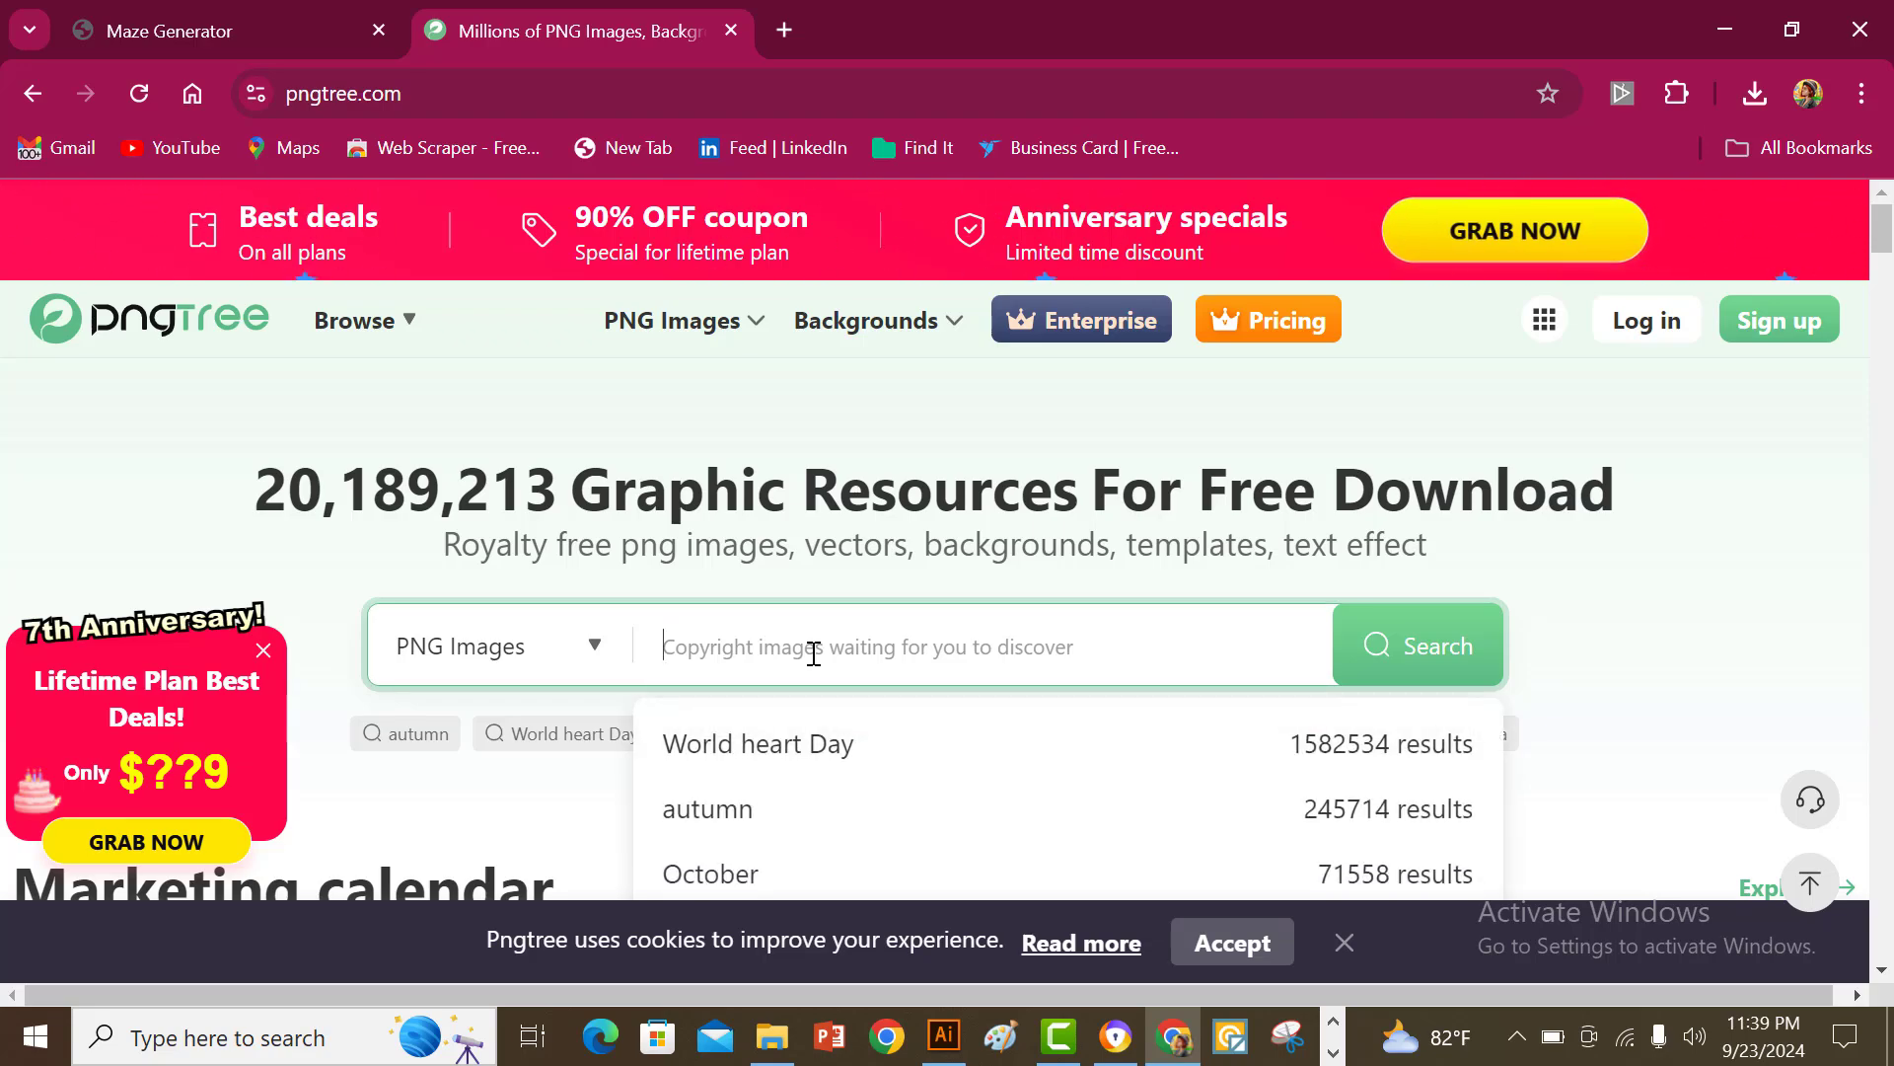
pyautogui.write('key')
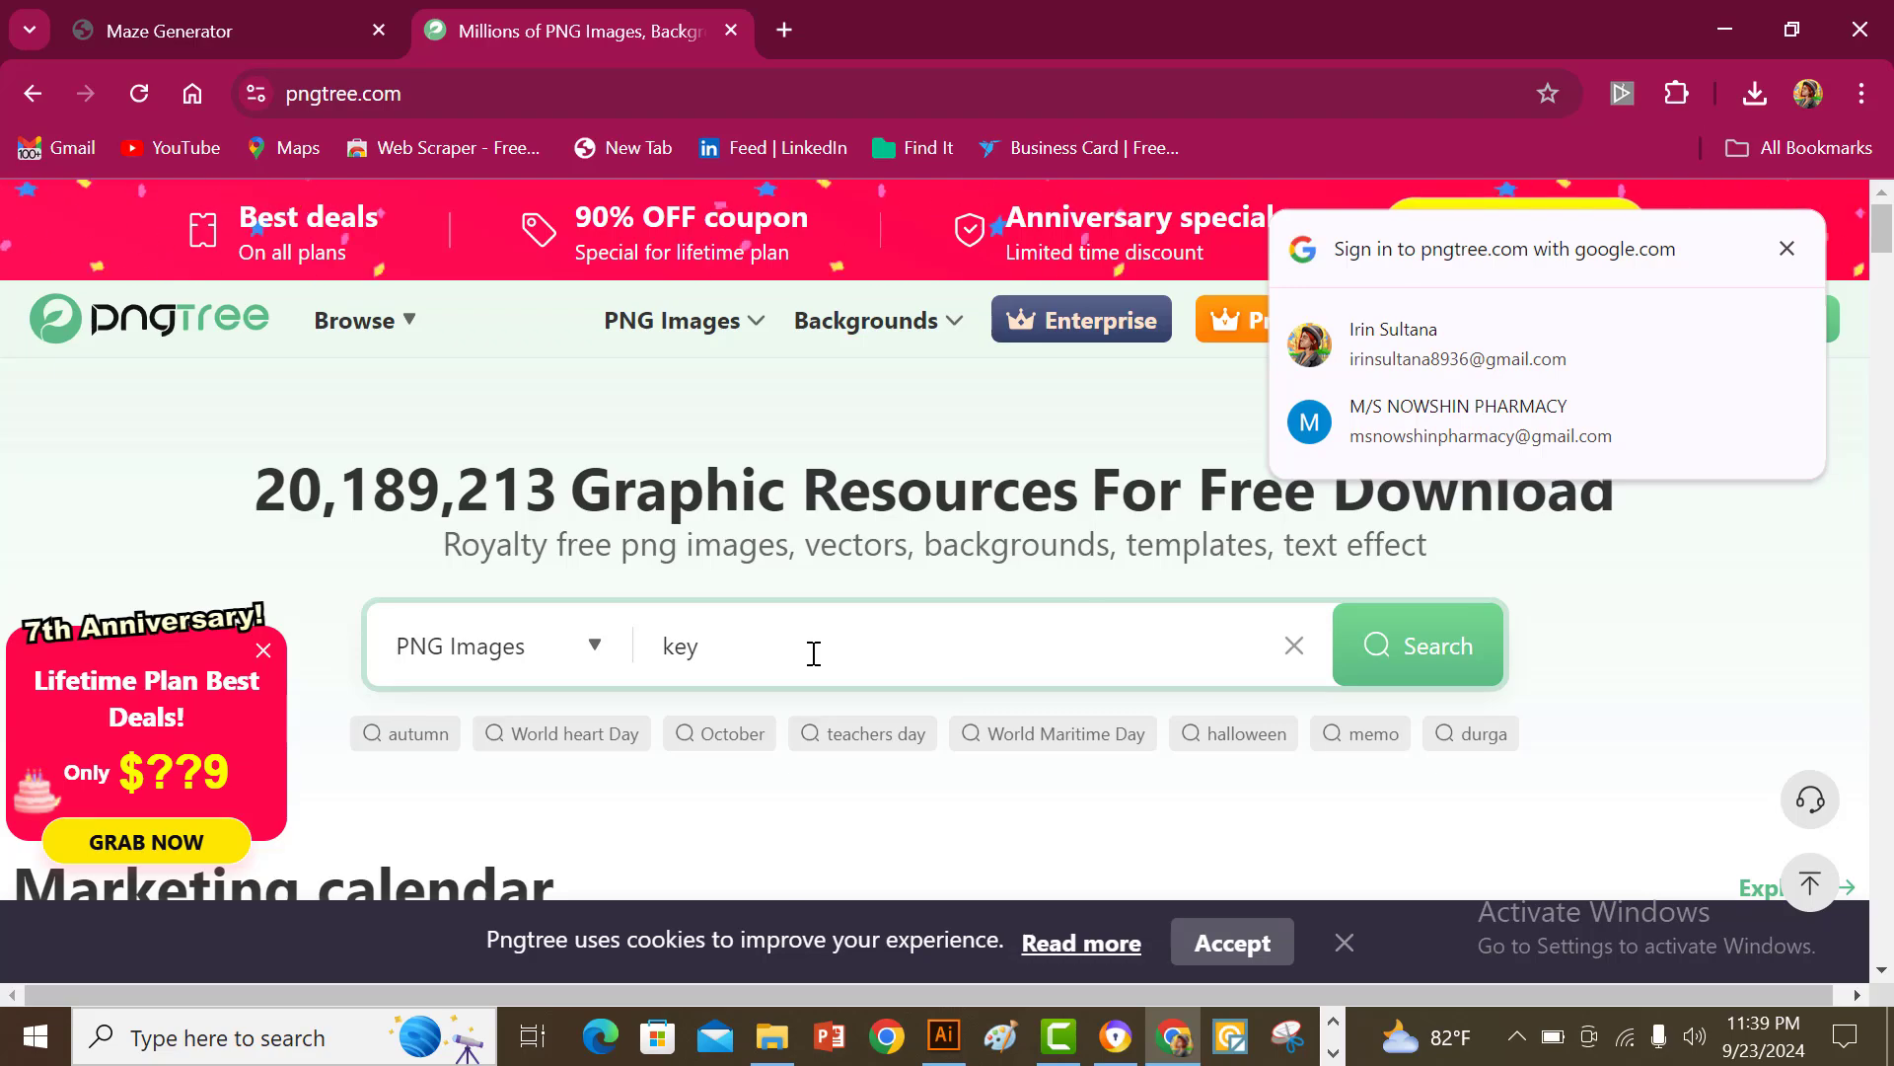
pyautogui.click(1791, 249)
pyautogui.click(1155, 664)
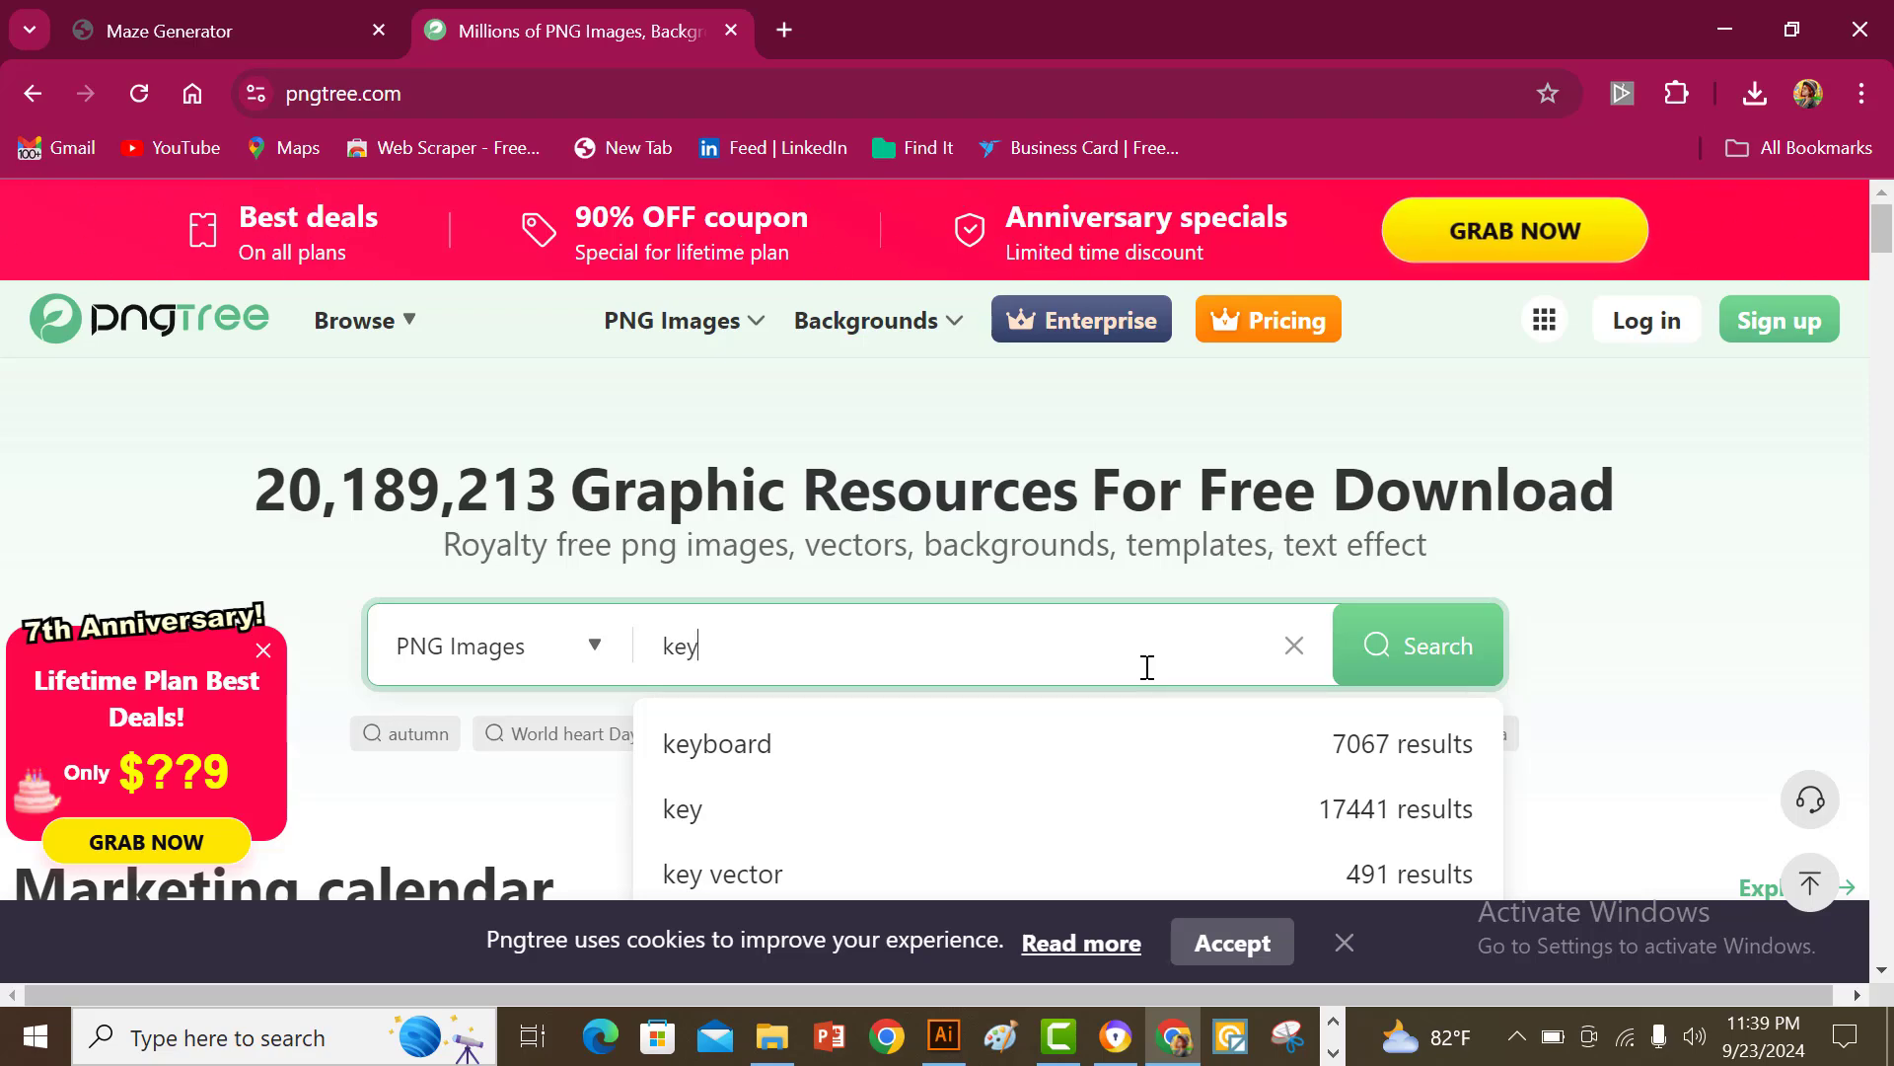
pyautogui.press('Return')
# - Browse the Pngtree key image results for a suitable key picture
pyautogui.scroll(-2, 986, 681)
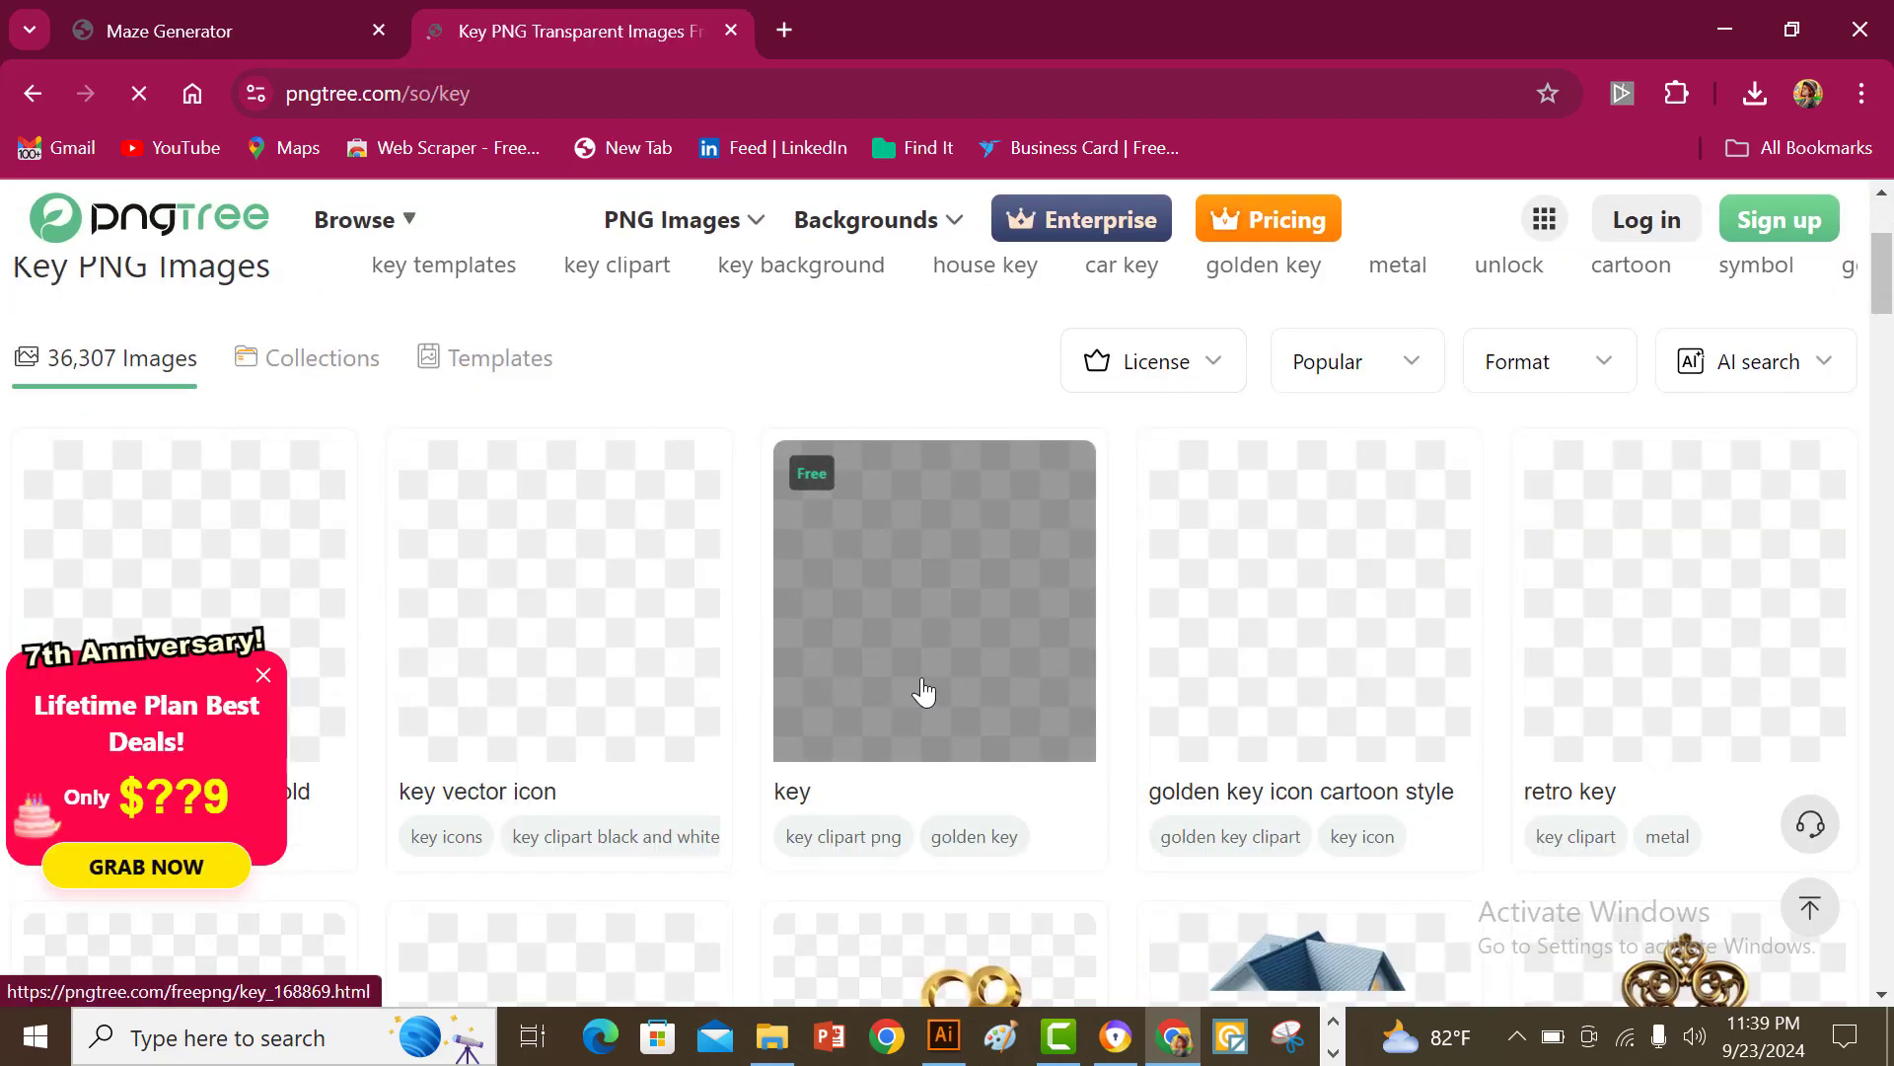
pyautogui.scroll(-2, 1105, 688)
pyautogui.scroll(-3, 1105, 688)
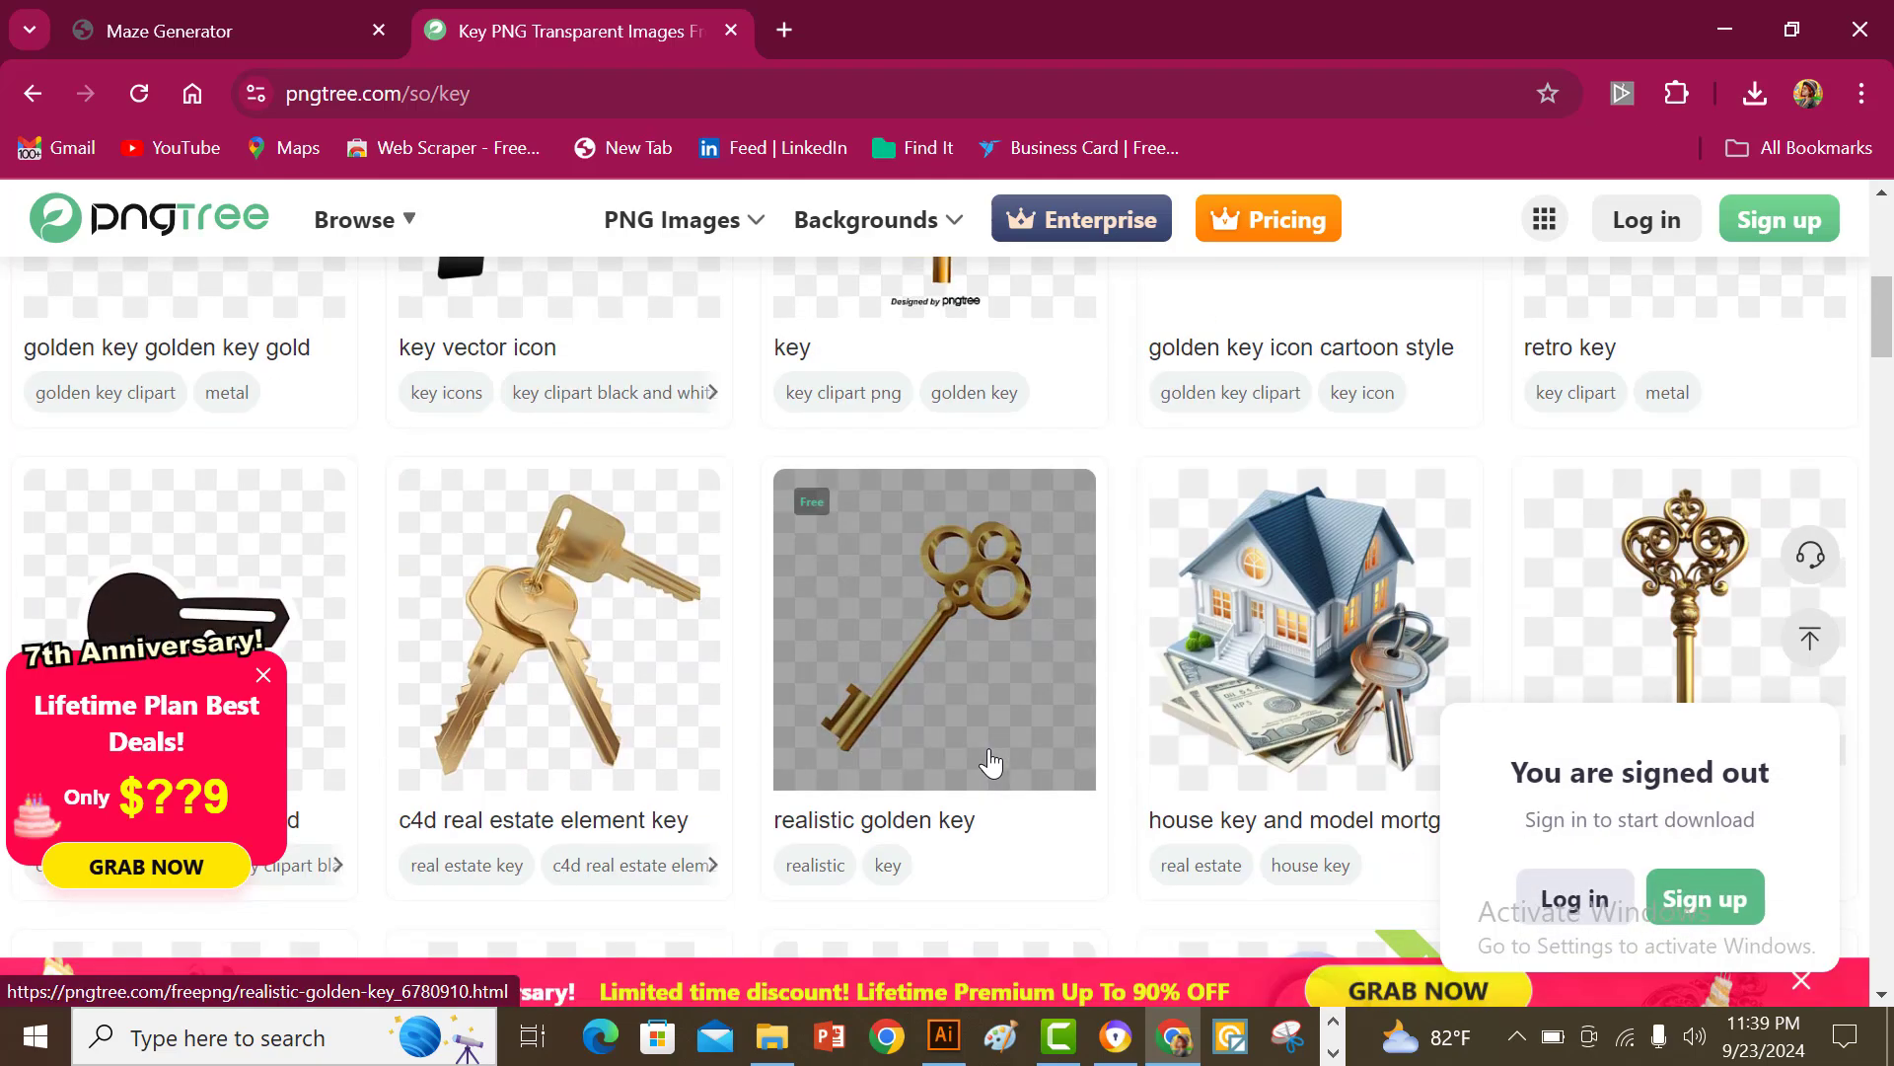
pyautogui.scroll(-4, 1086, 748)
pyautogui.scroll(-6, 544, 542)
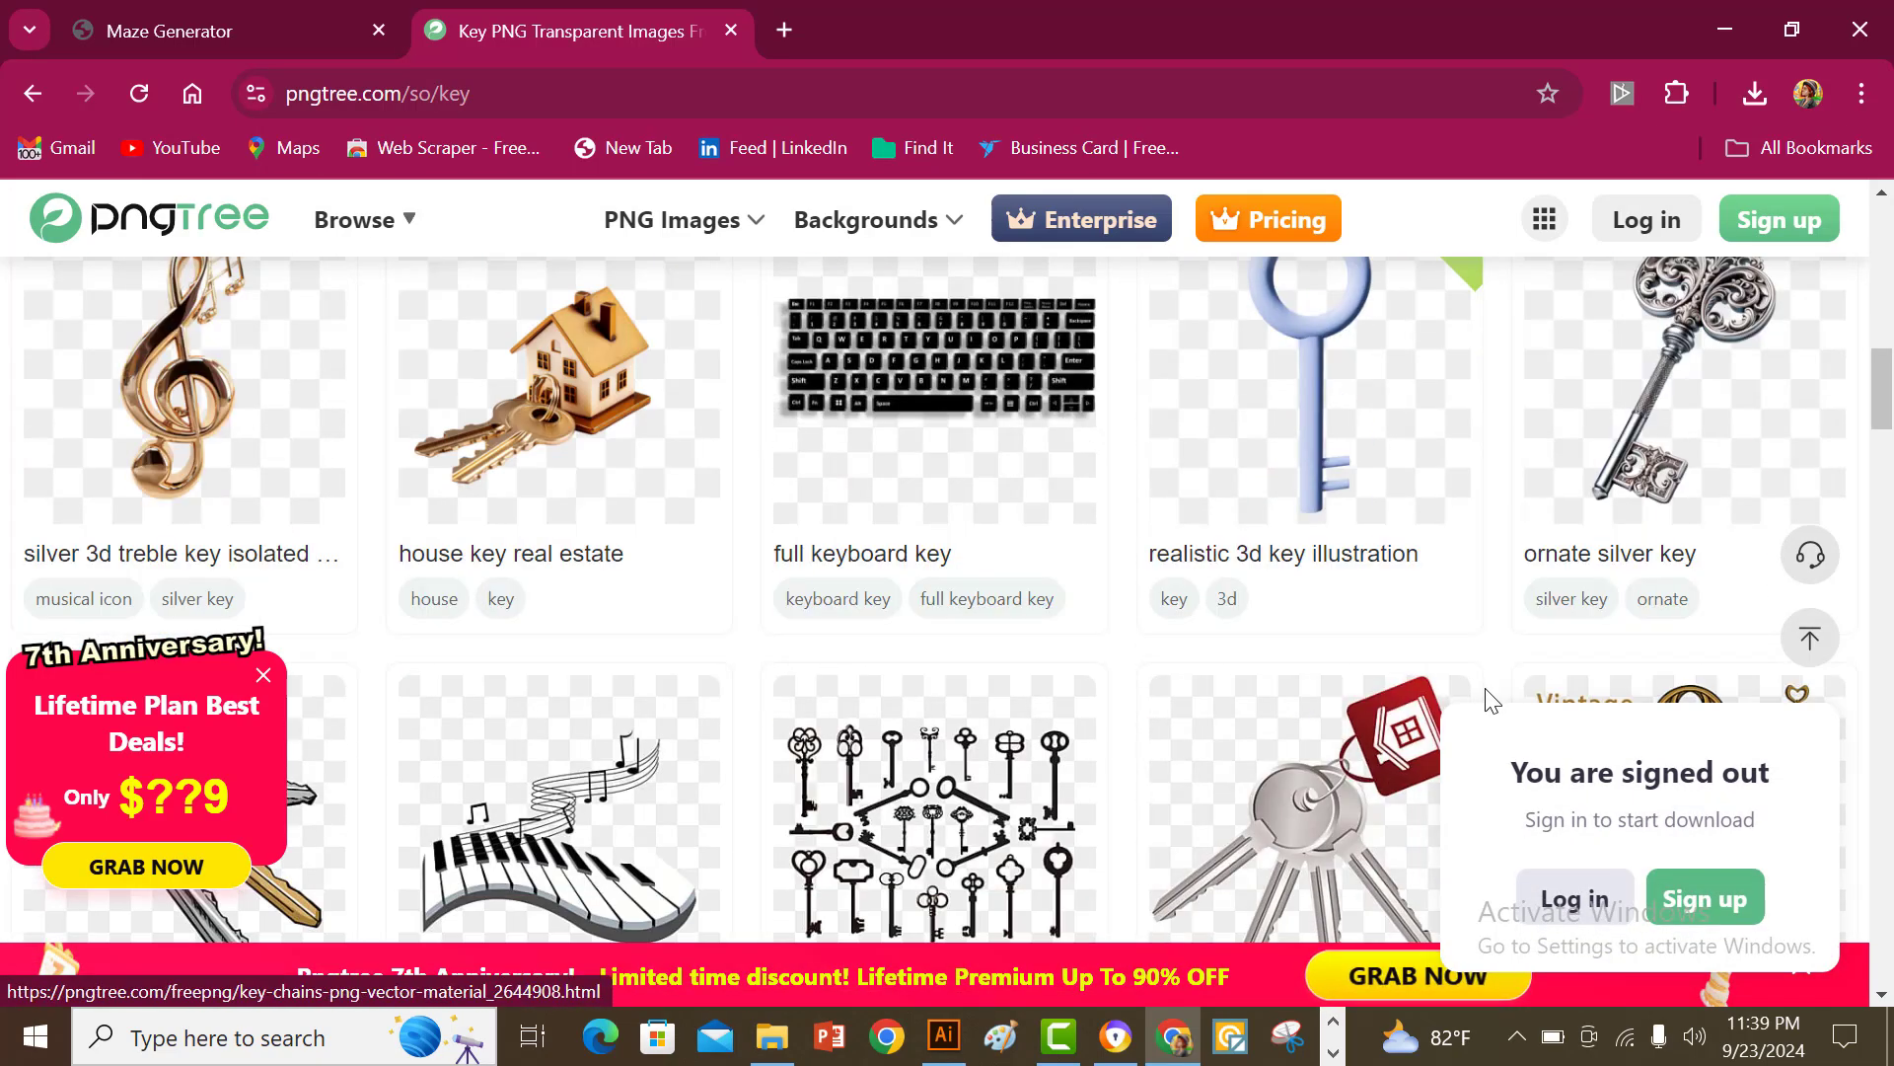
pyautogui.scroll(-4, 947, 680)
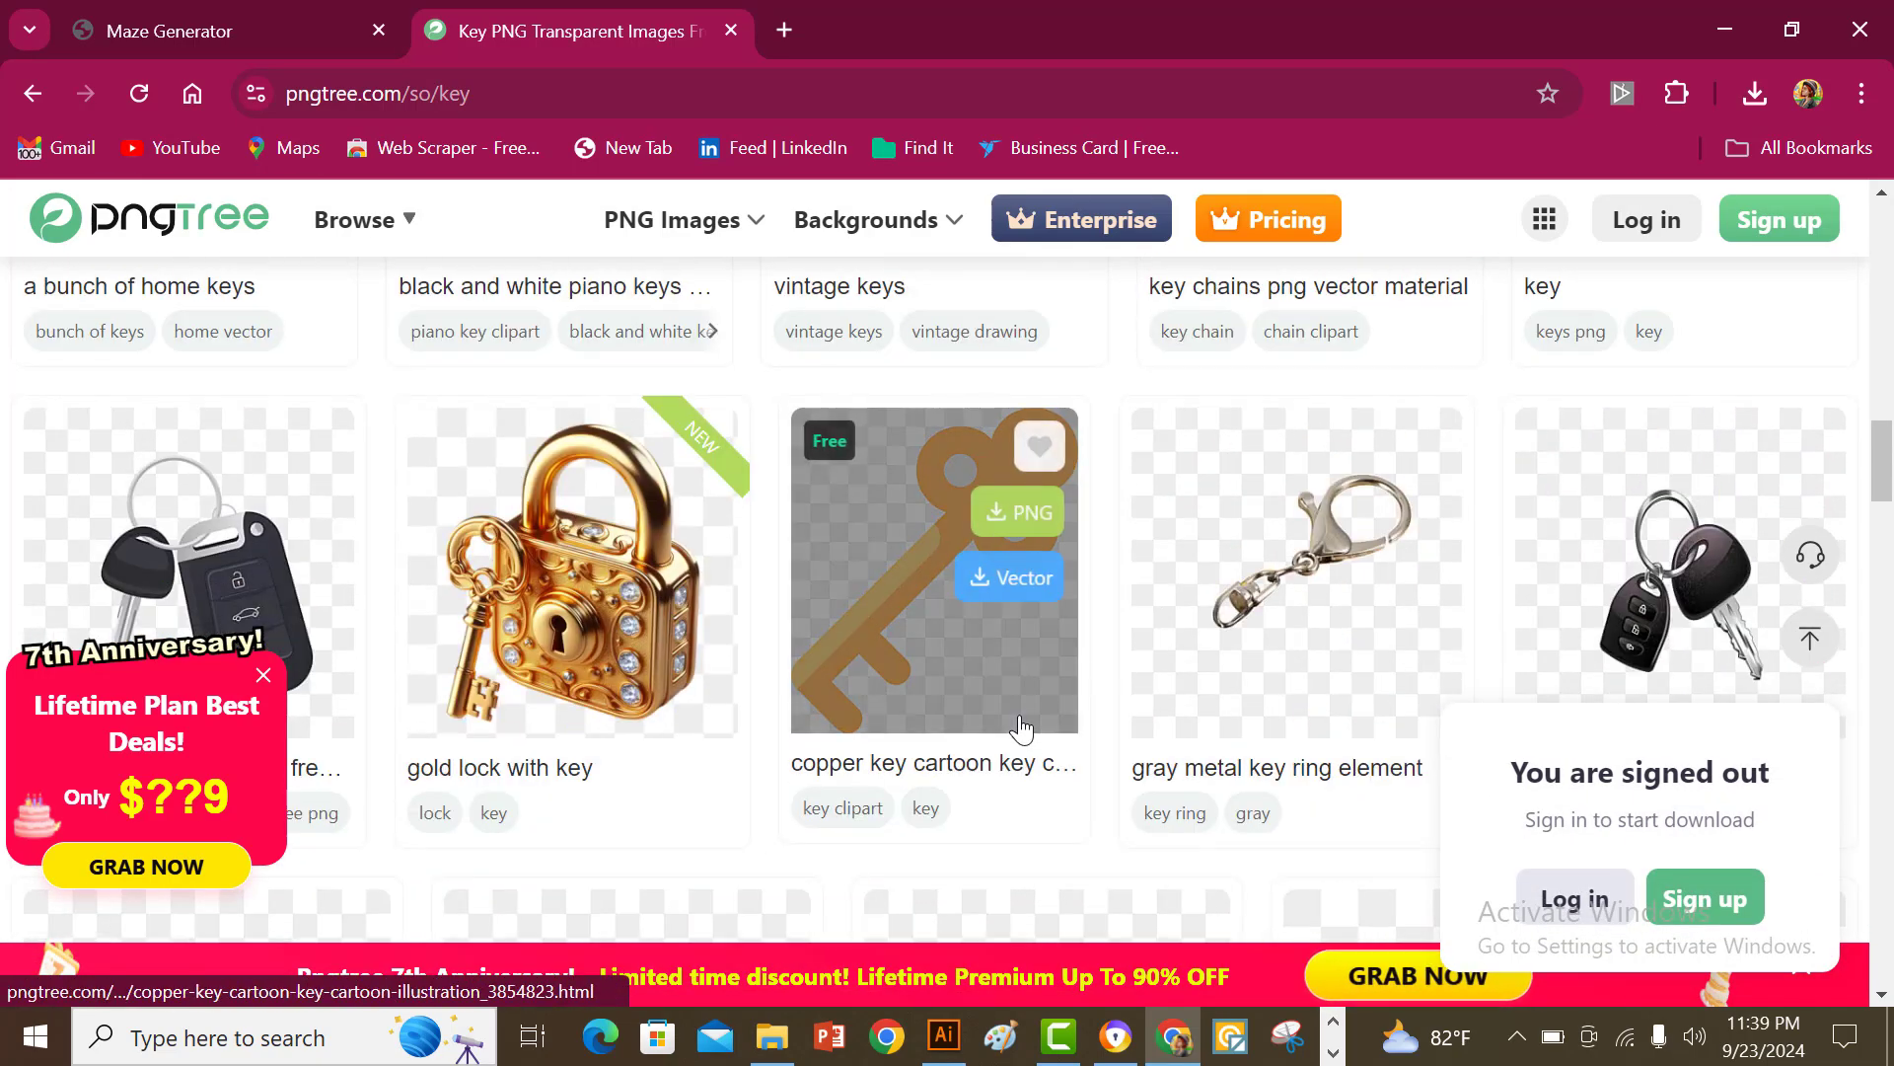
pyautogui.scroll(-5, 1027, 720)
pyautogui.scroll(-5, 1231, 715)
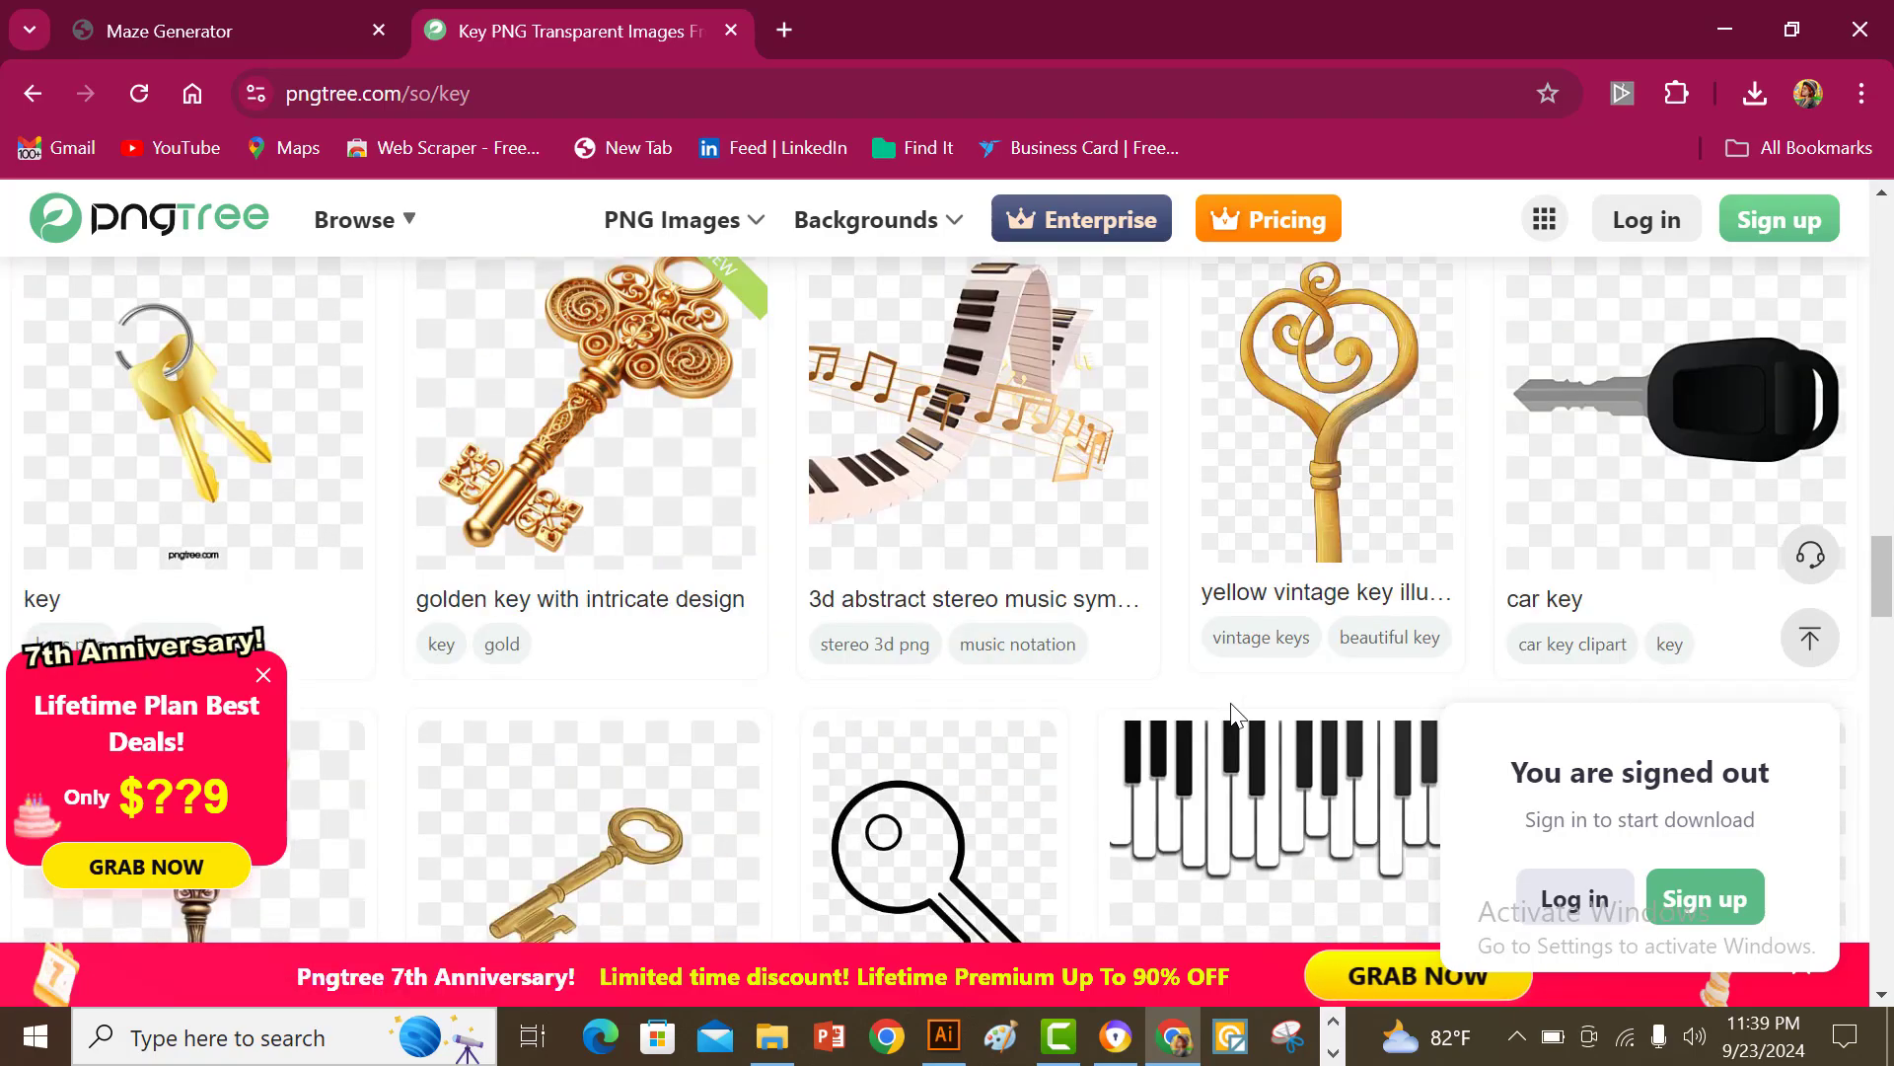
pyautogui.scroll(-5, 921, 606)
pyautogui.scroll(-5, 1085, 641)
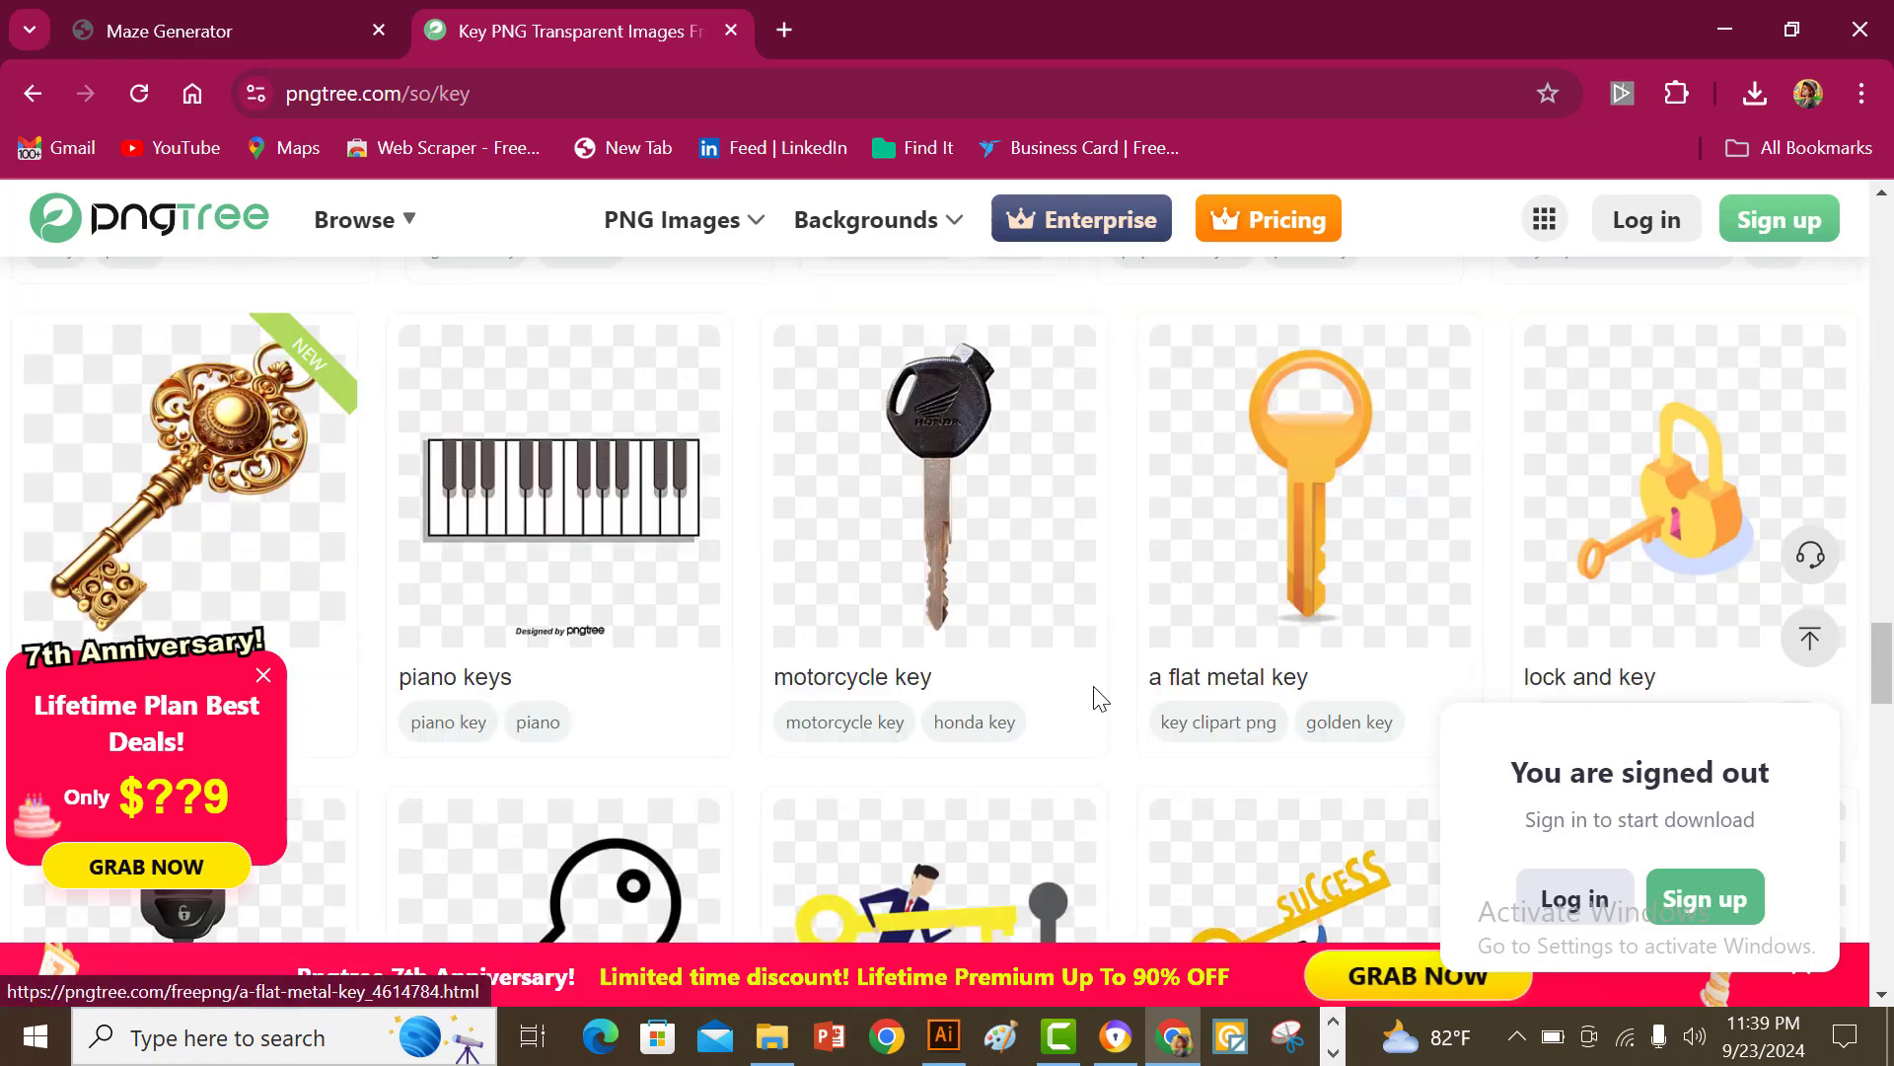
# - Open the motorcycle key image page and try its free download, dismissing the sign-in dialogs
pyautogui.click(964, 482)
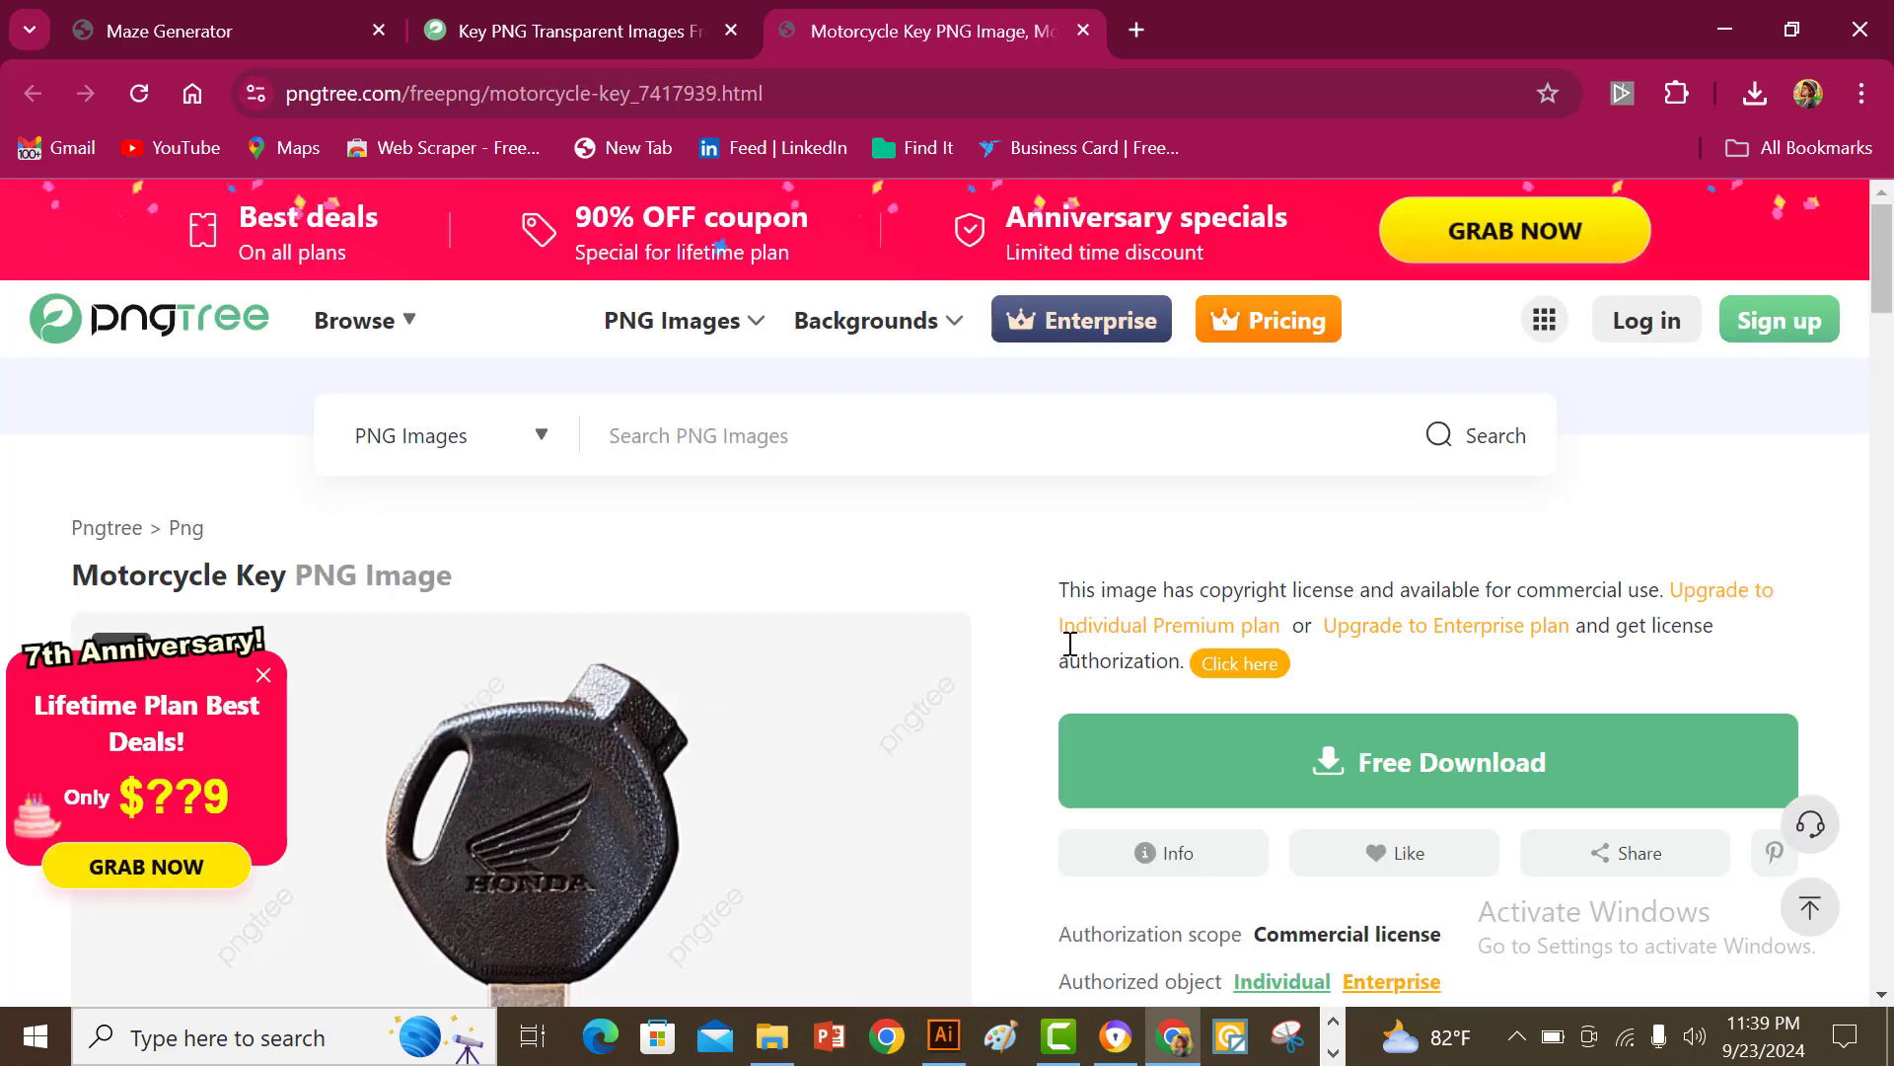
pyautogui.click(1280, 799)
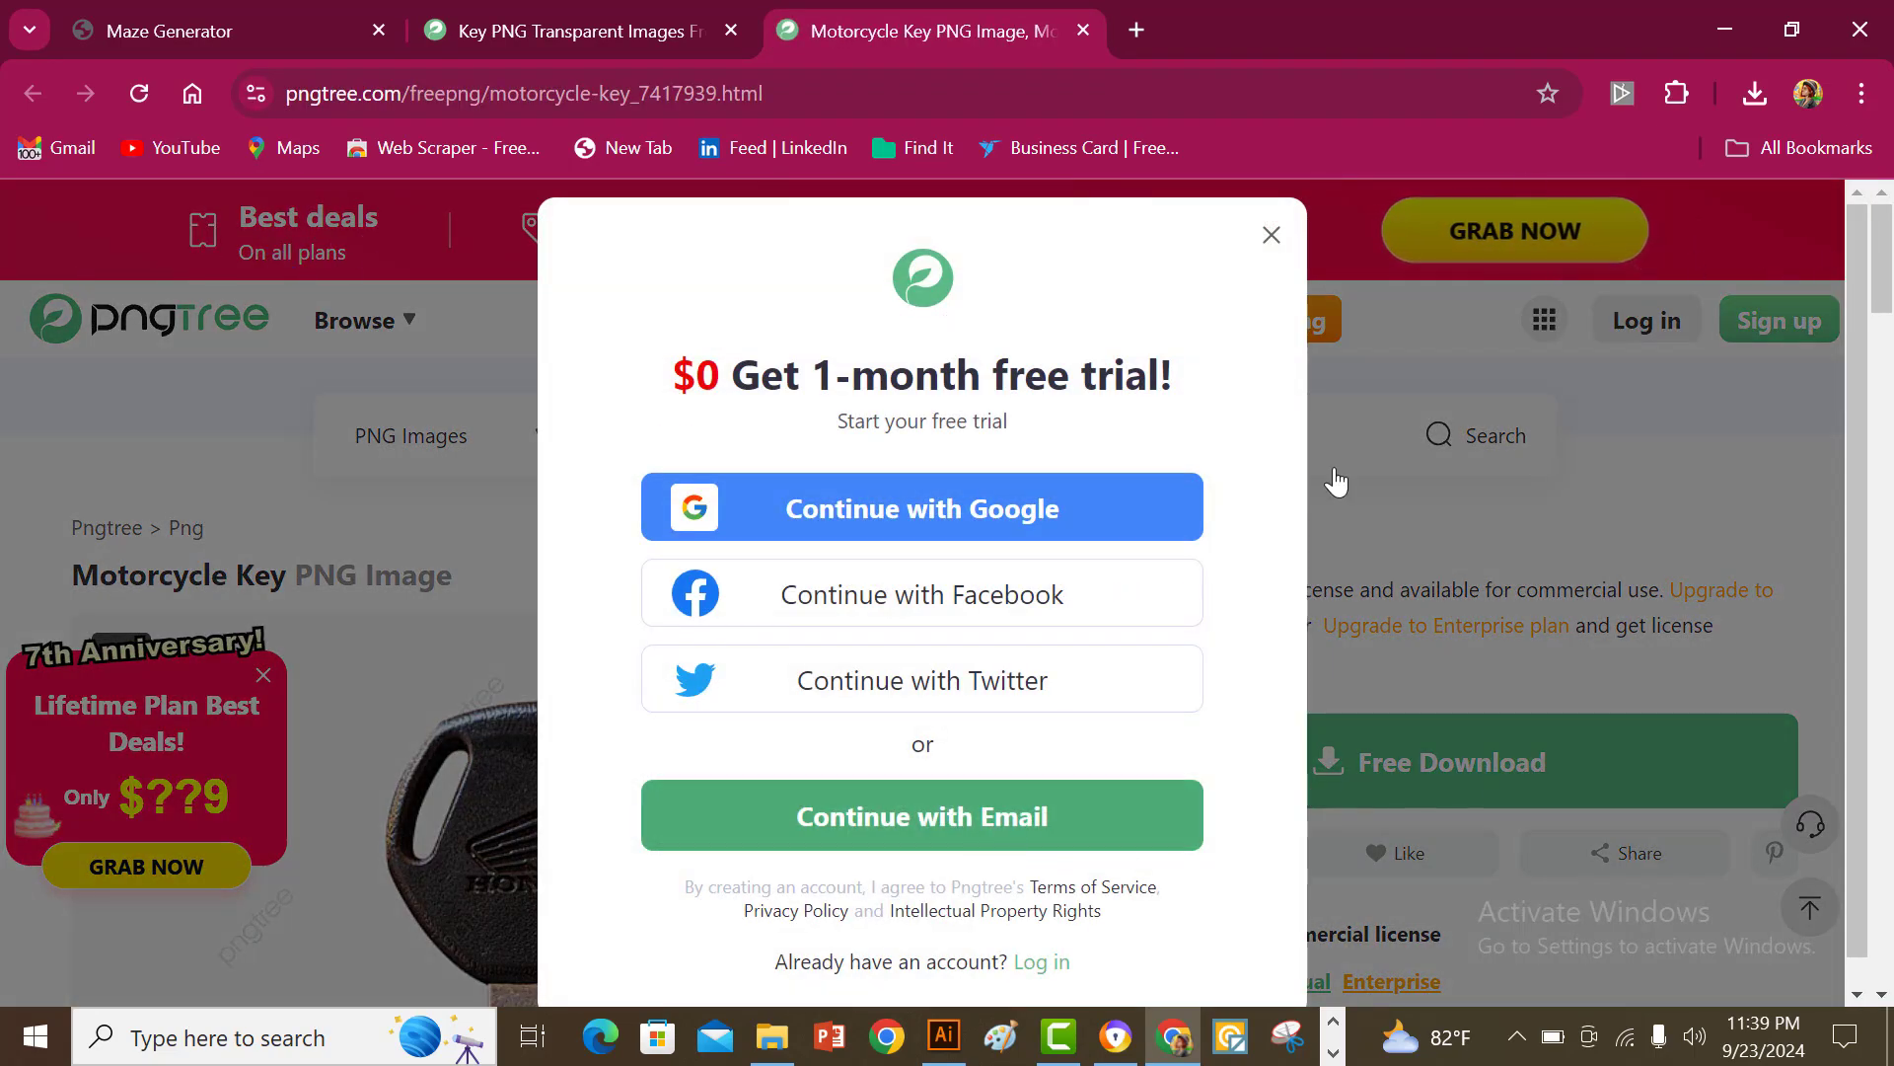
pyautogui.click(1272, 234)
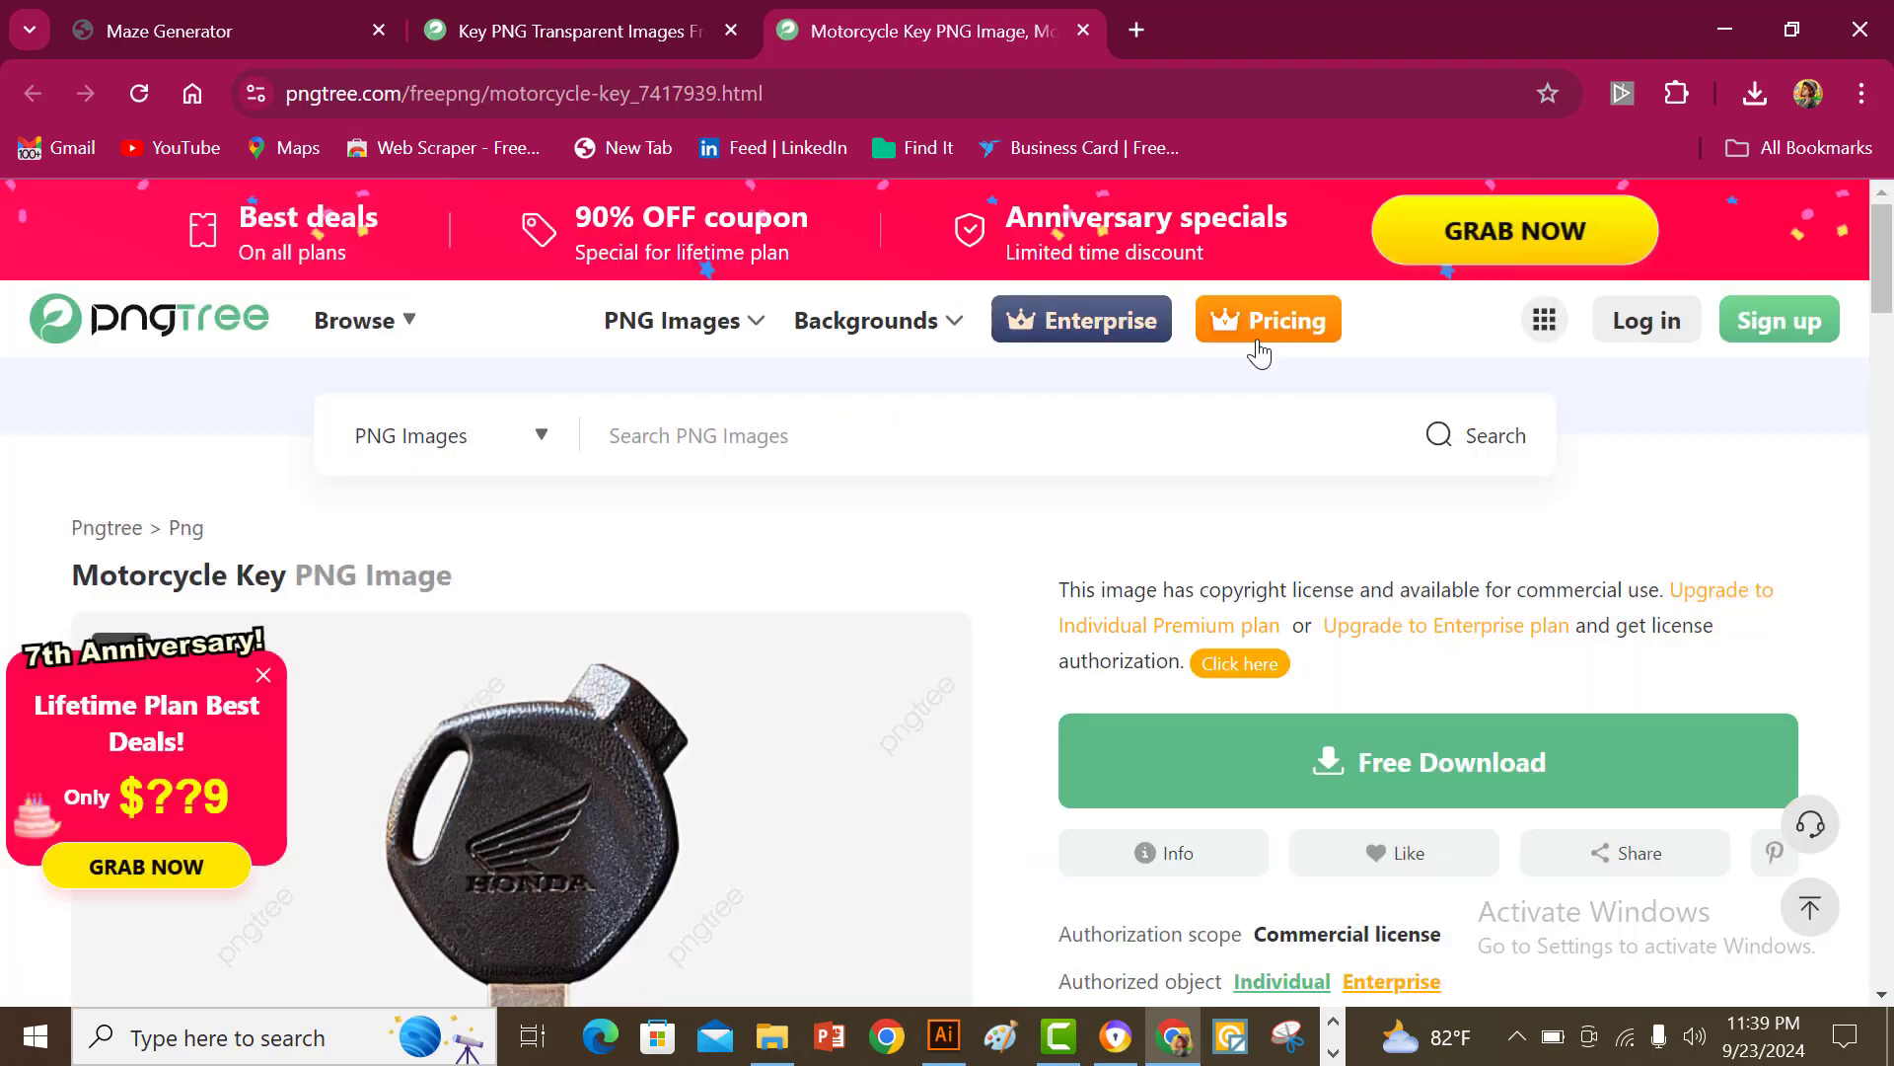
pyautogui.click(1438, 775)
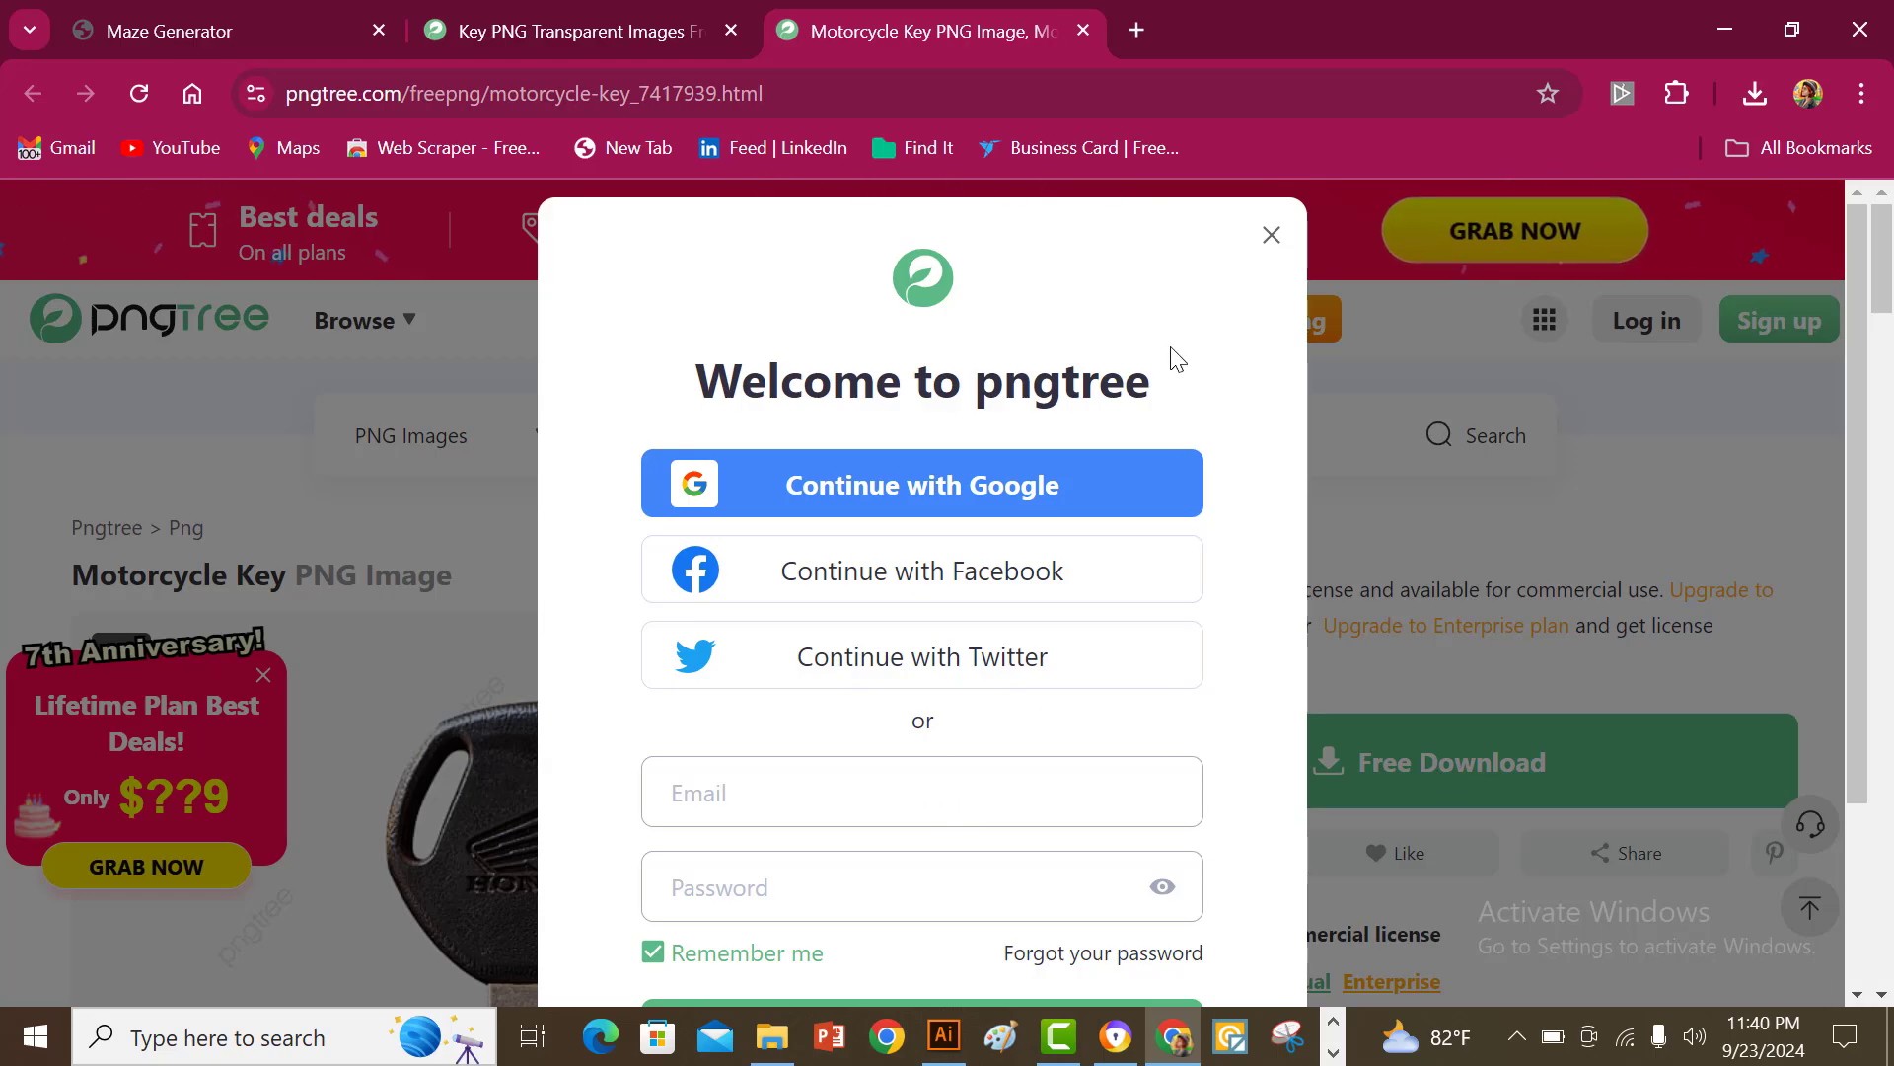
pyautogui.click(1272, 237)
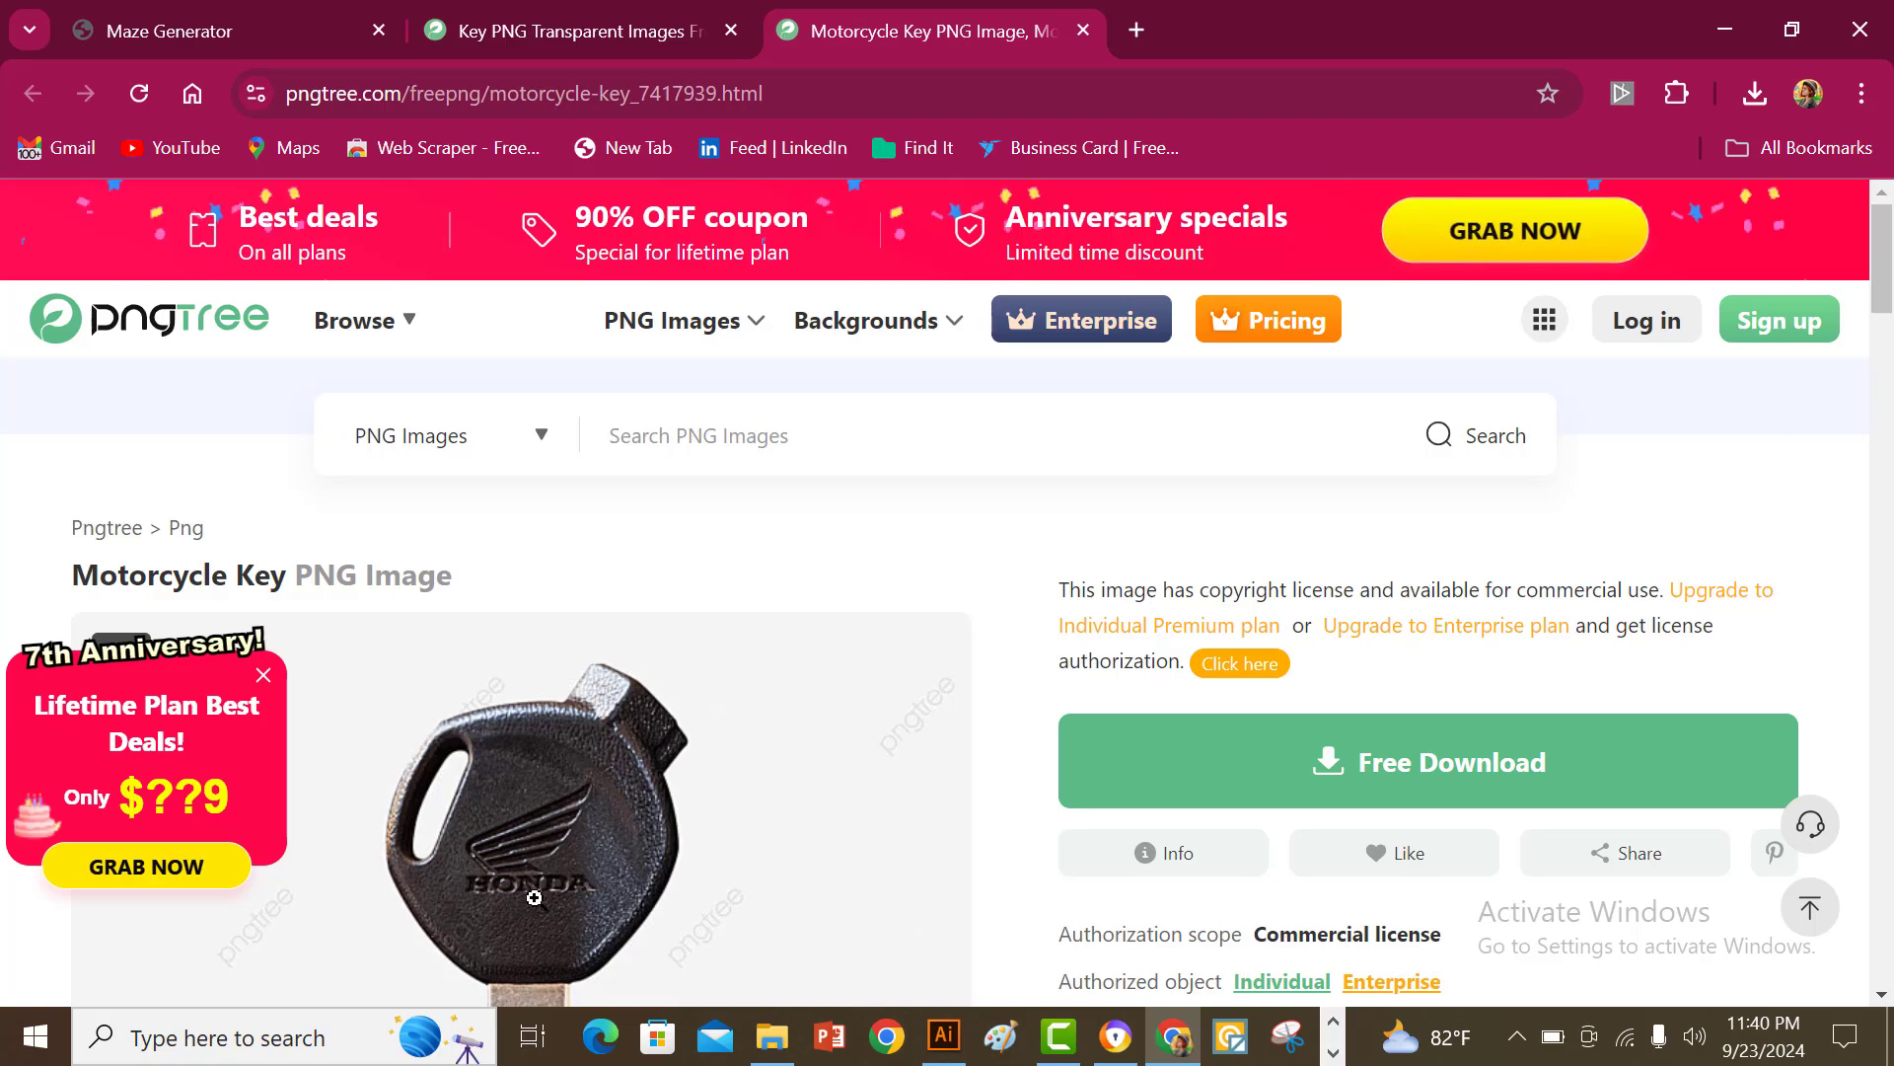
pyautogui.scroll(-3, 558, 877)
pyautogui.scroll(-4, 557, 877)
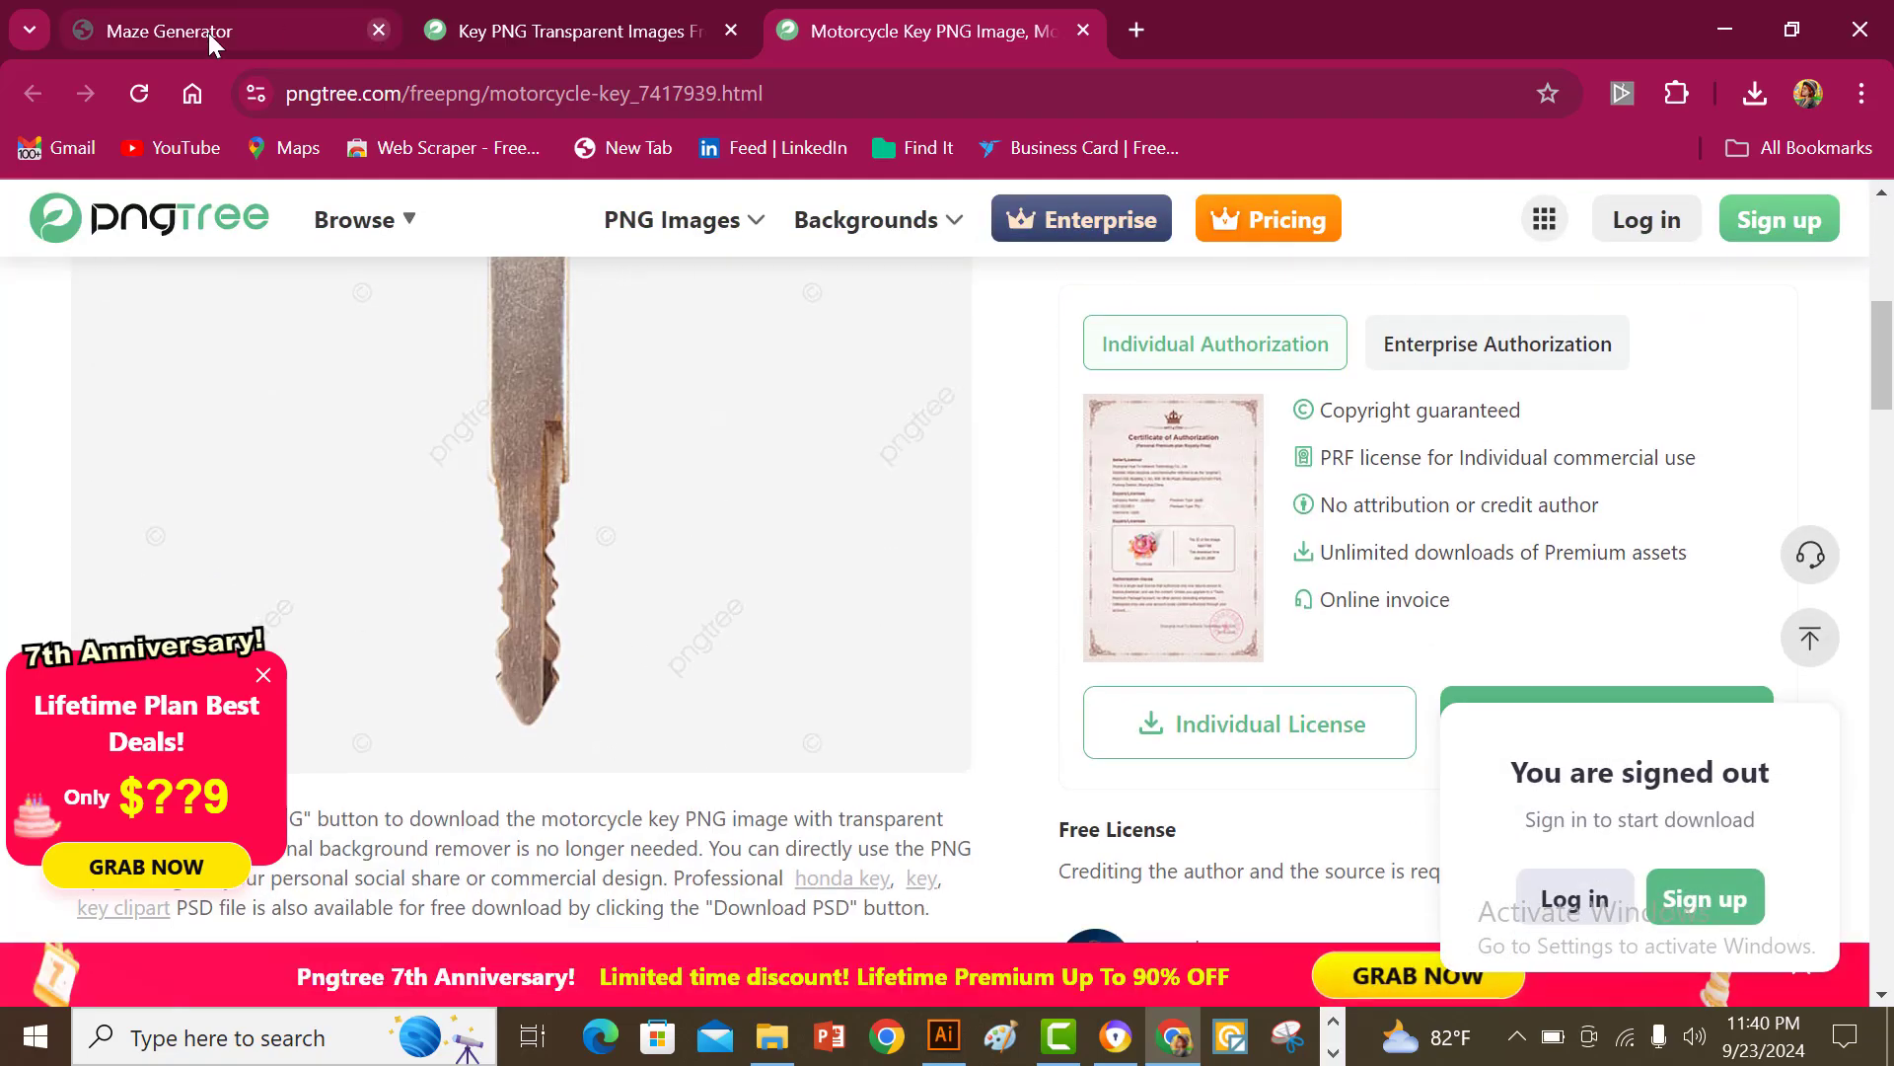
# - Switch back to Illustrator and review the maze and solution artboards of the Maze Book Interior document
pyautogui.click(944, 1036)
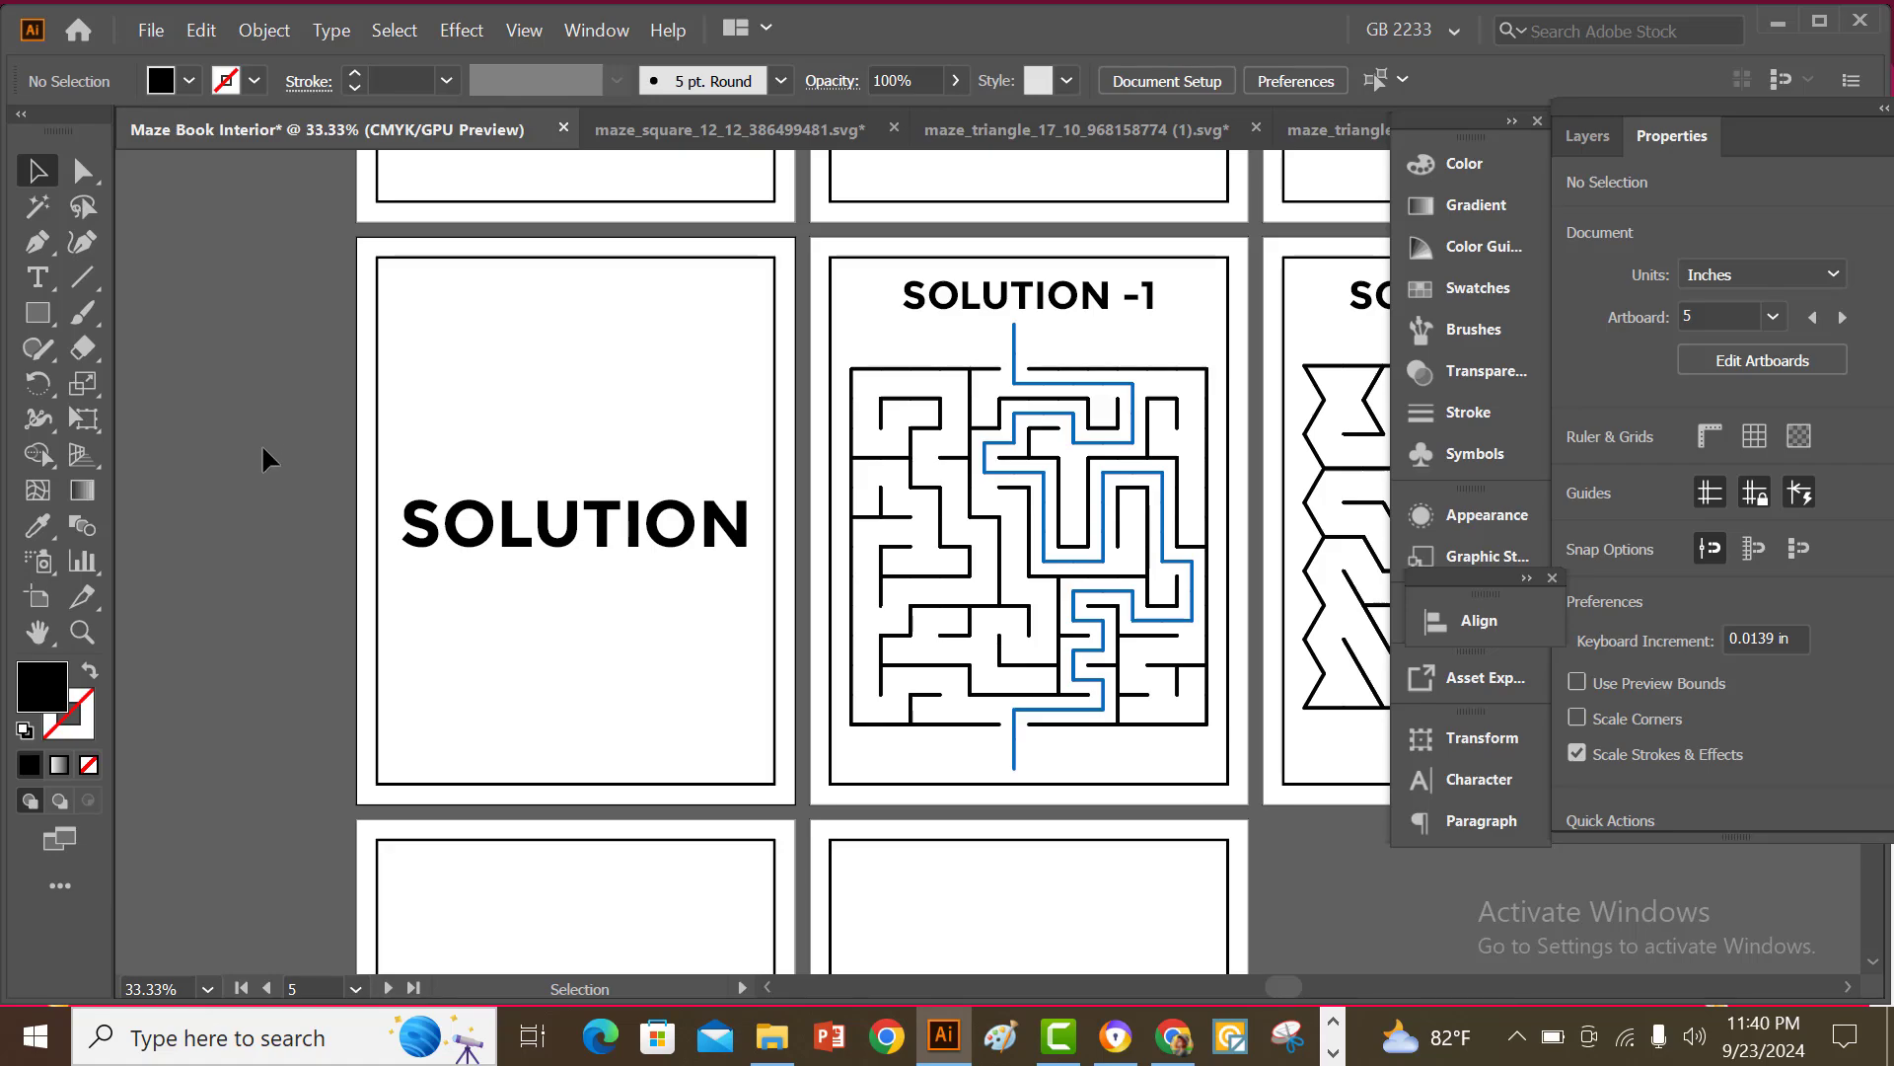
pyautogui.scroll(-3, 262, 446)
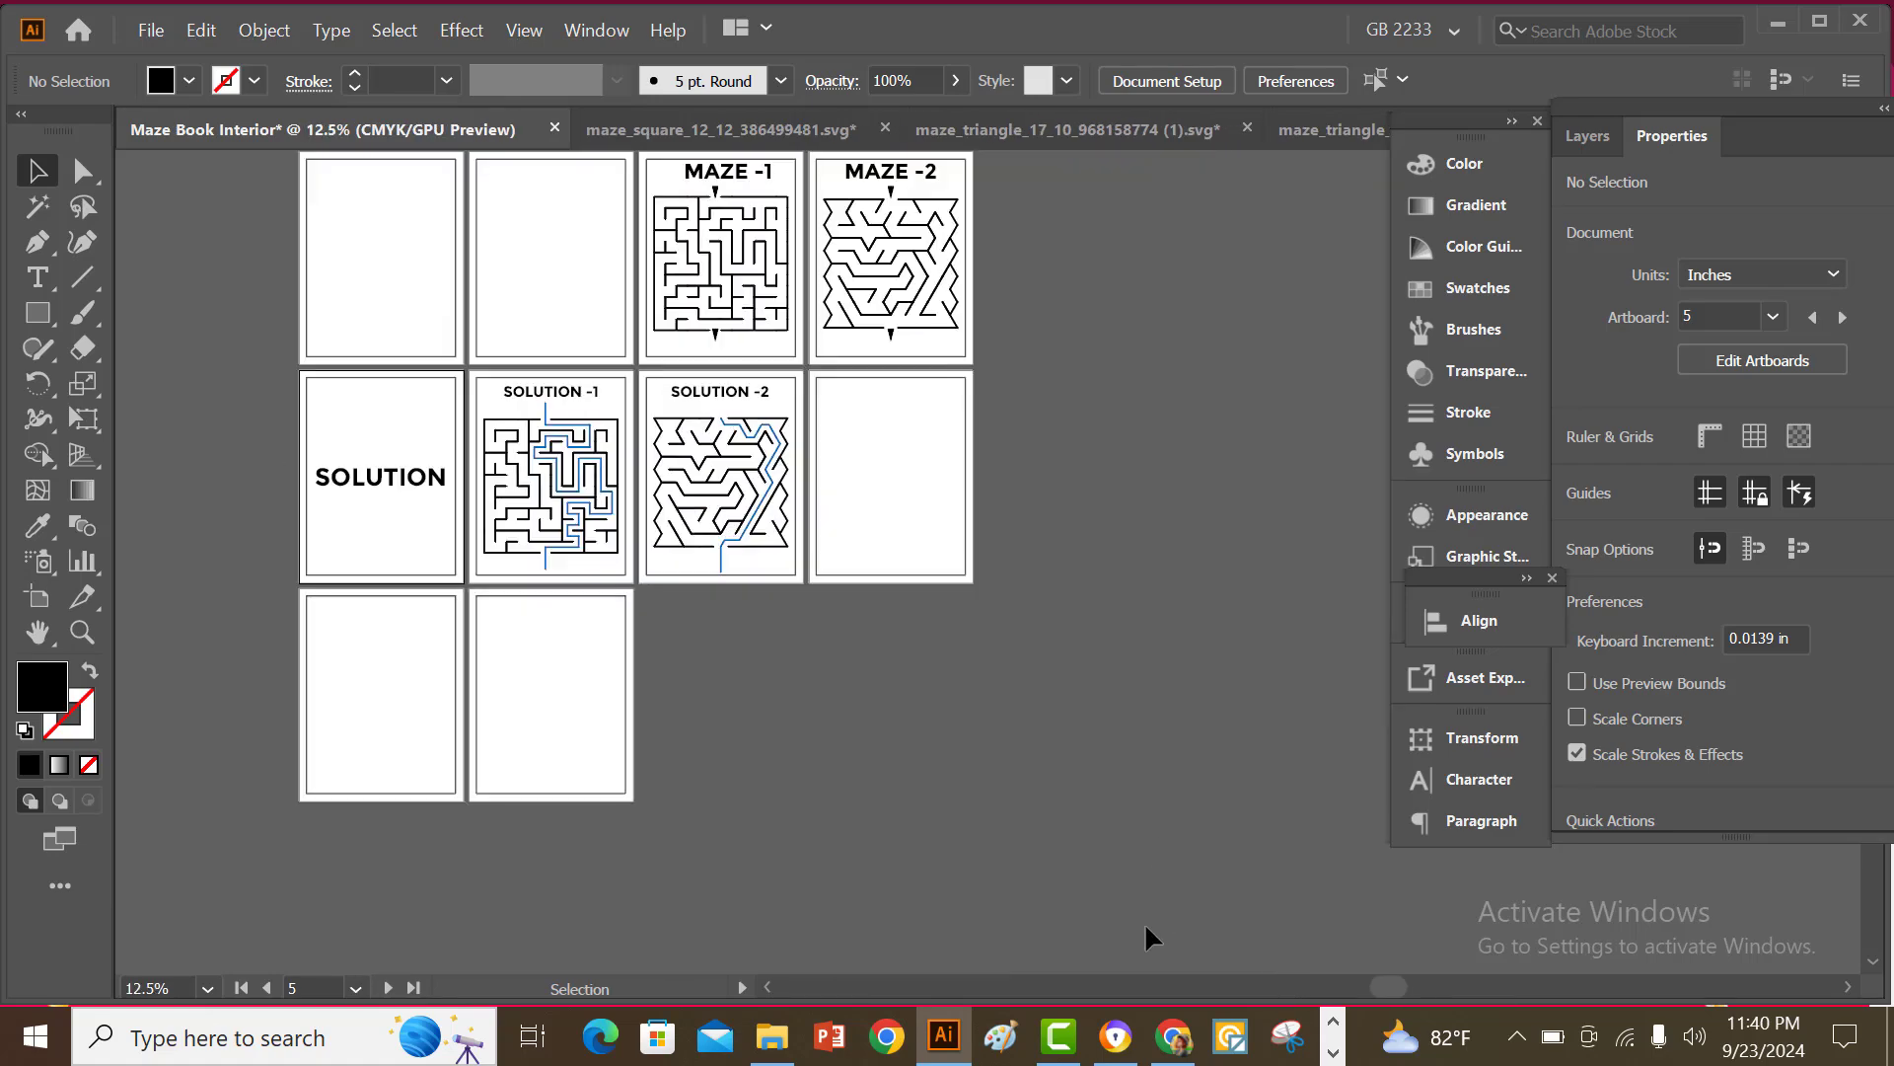
pyautogui.scroll(2, 1146, 922)
pyautogui.scroll(1, 761, 838)
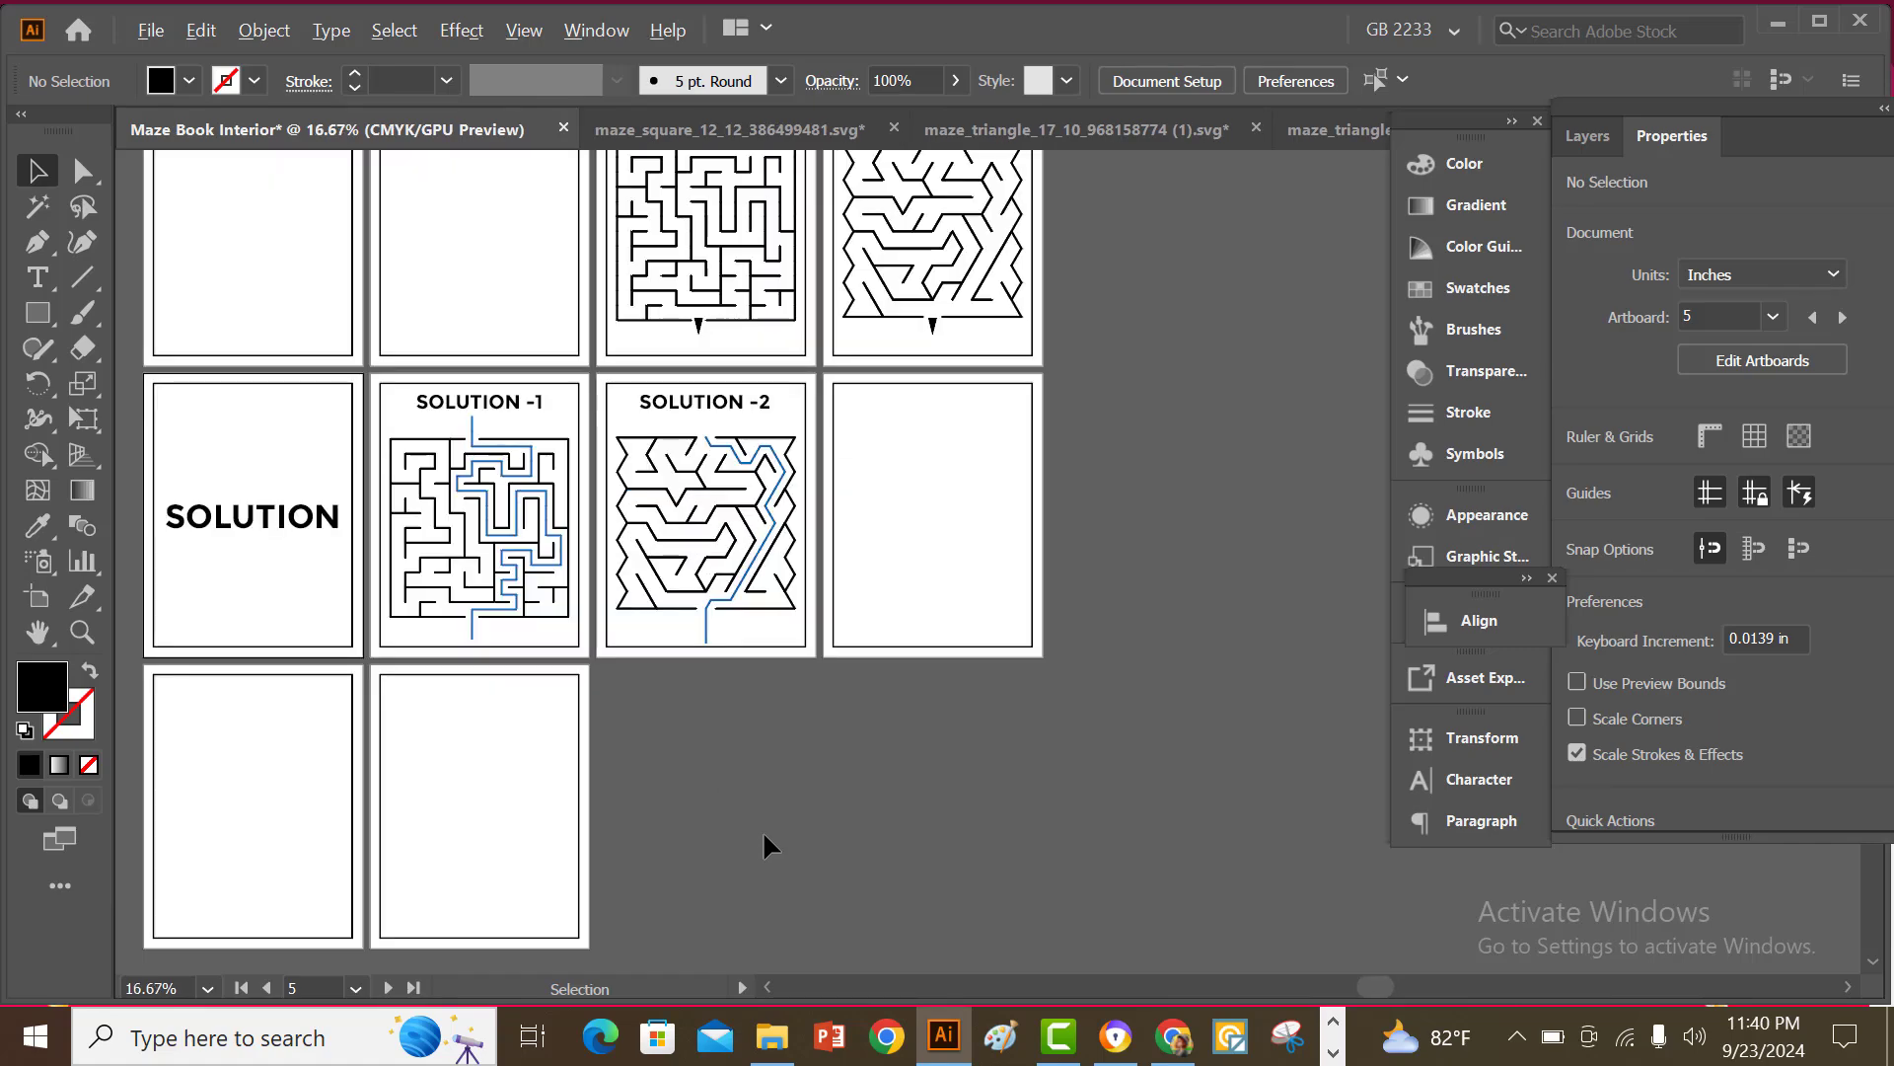
pyautogui.scroll(2, 917, 880)
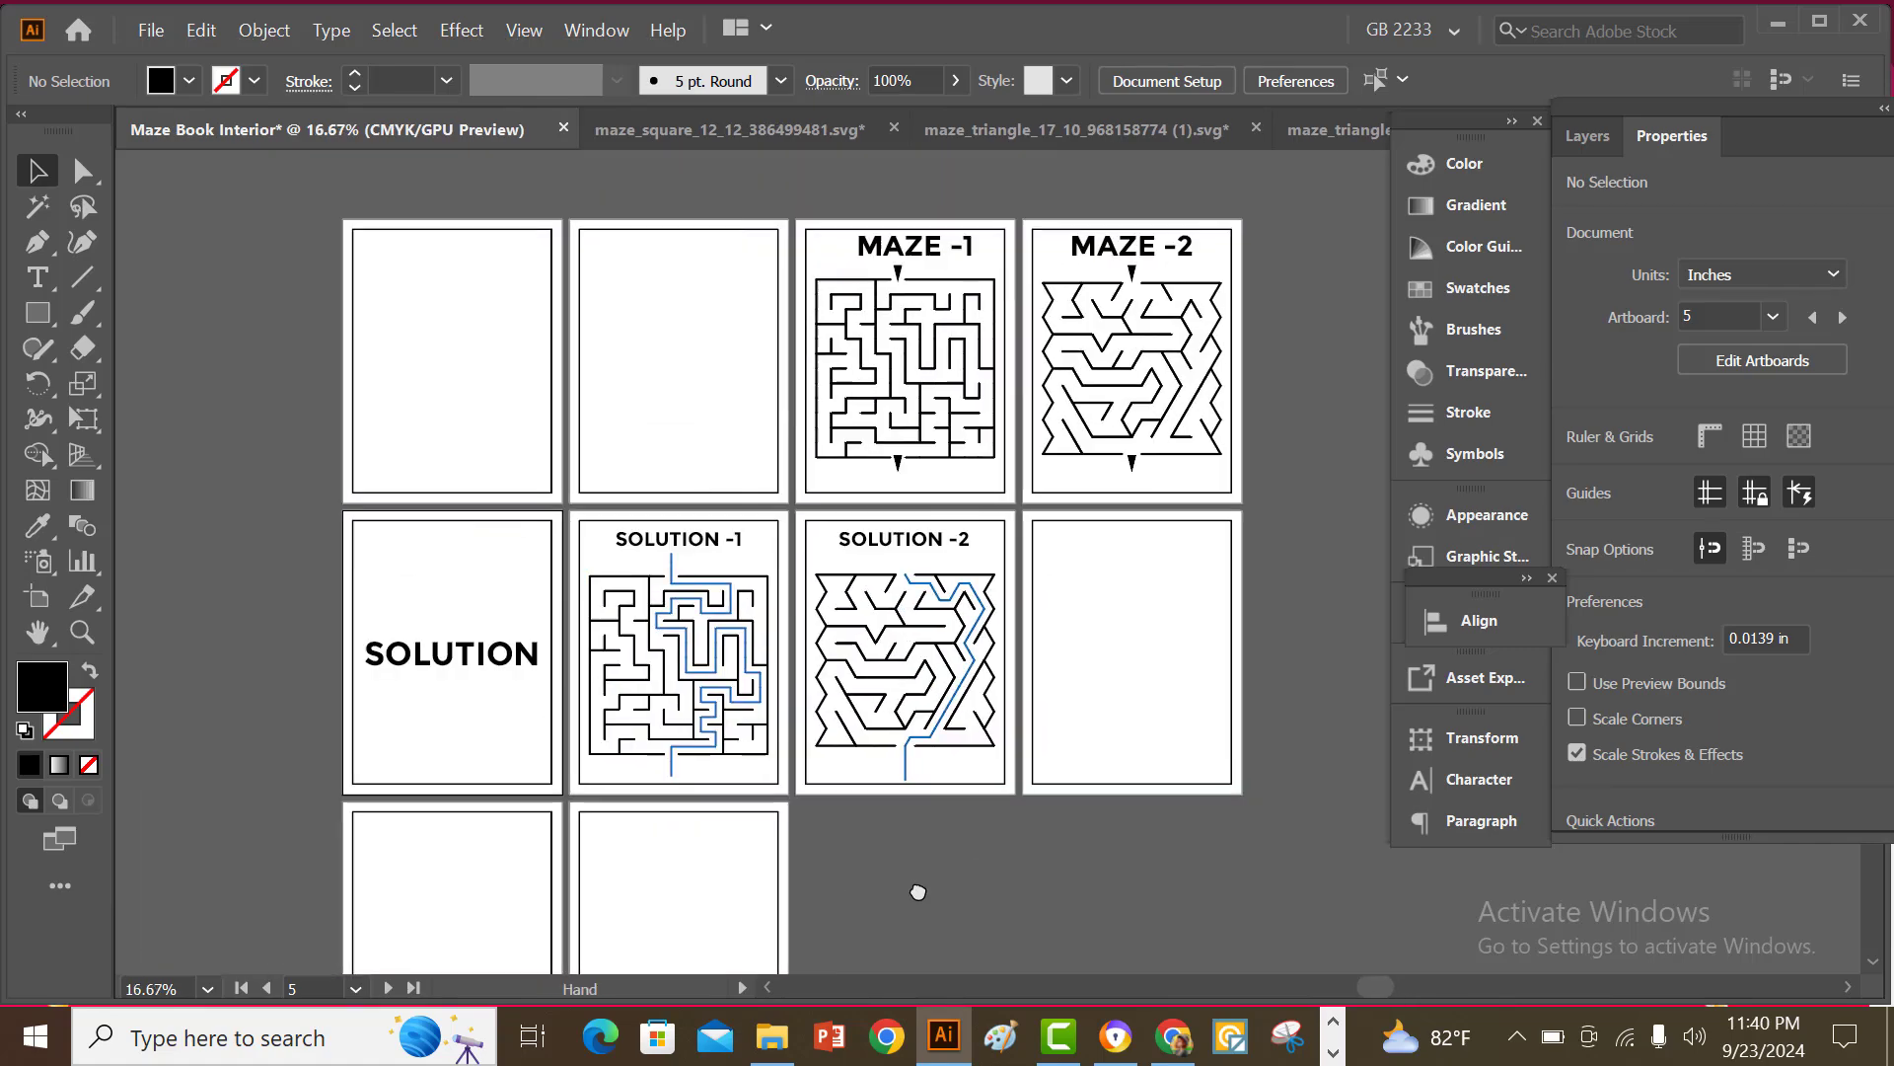
pyautogui.scroll(-2, 998, 861)
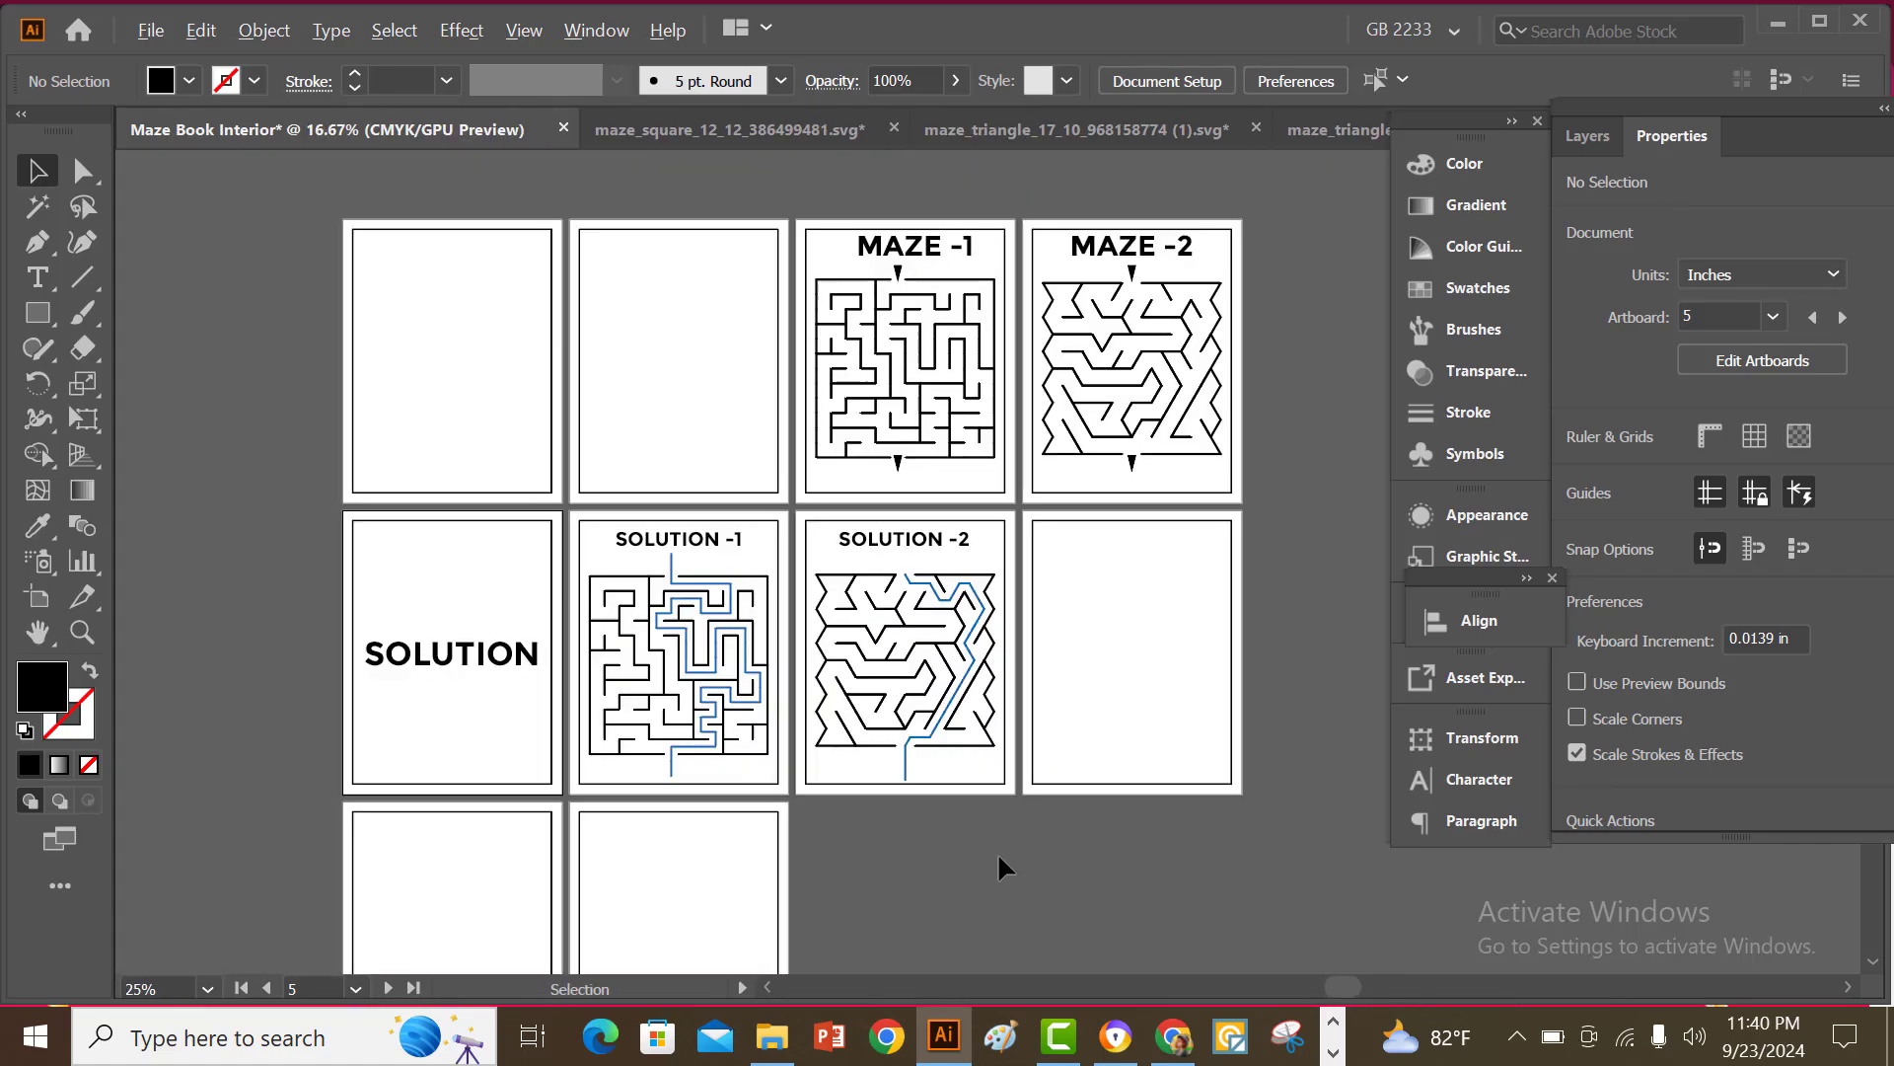